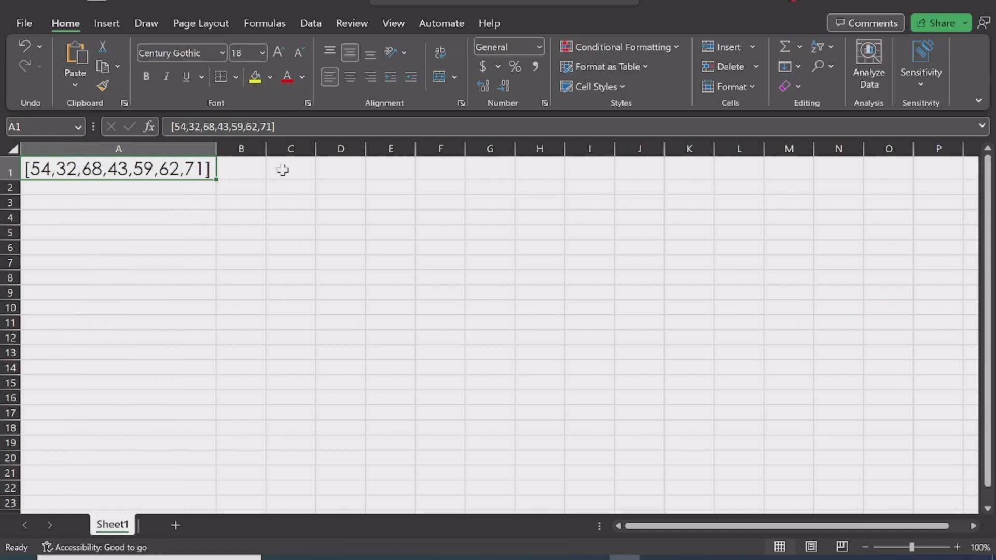
Check the first row's swap indexes in the PowerPoint table, and enter 2 in cell D1 and 3 in cell E1 in Excel.
click(328, 170)
key(alt+Tab)
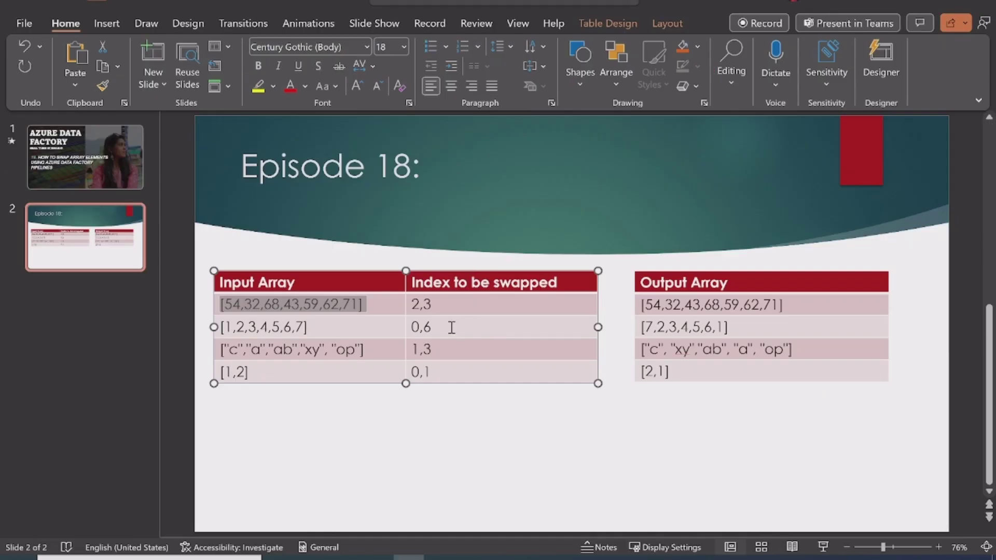
key(alt+Tab)
text(2)
key(Tab)
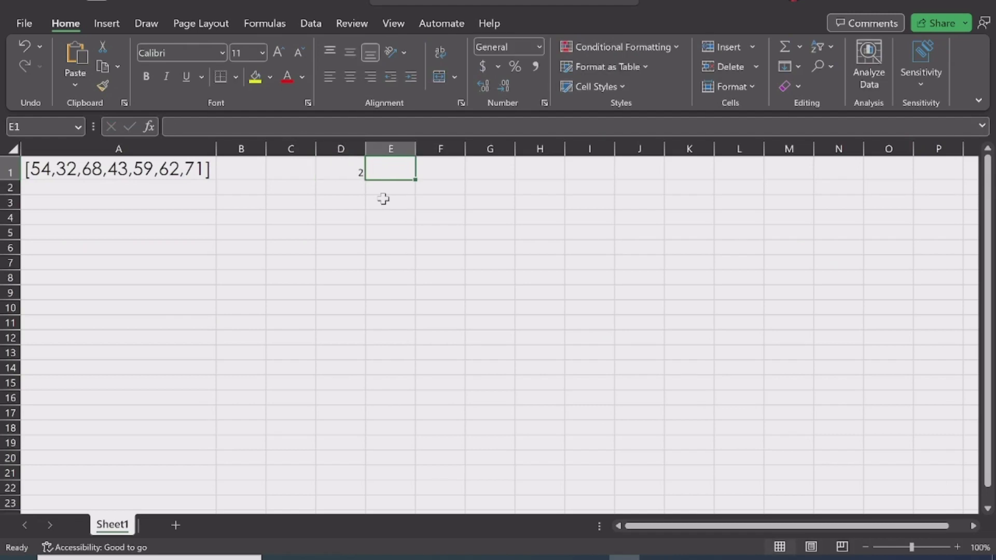
text(3)
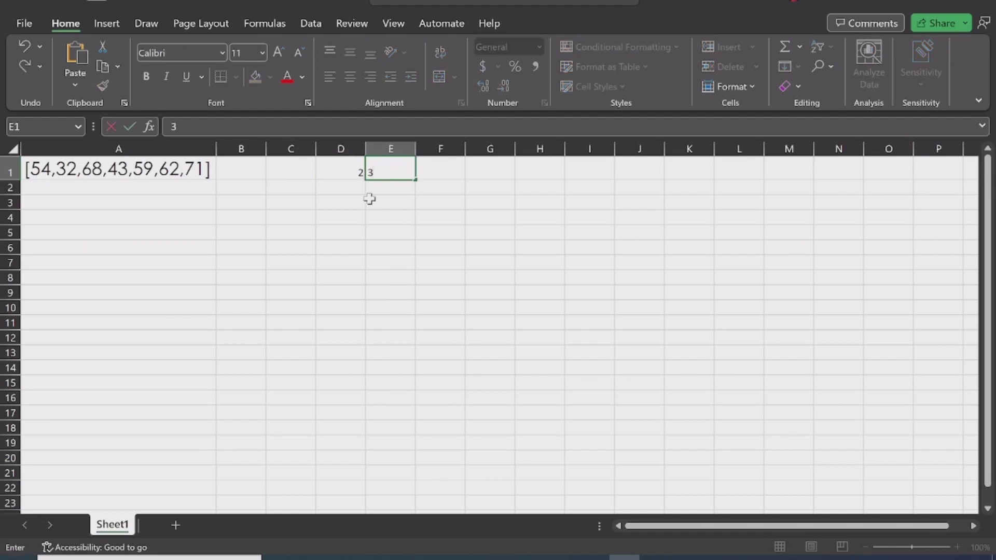
click(345, 186)
click(469, 171)
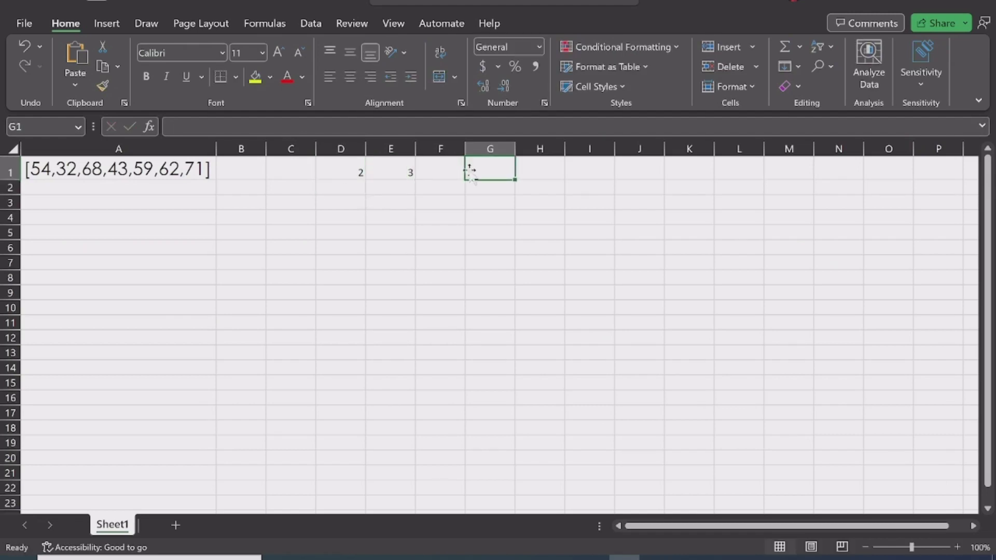
Enter the array elements at those indexes below them, 68 in cell D2 and 43 in cell E2.
click(336, 190)
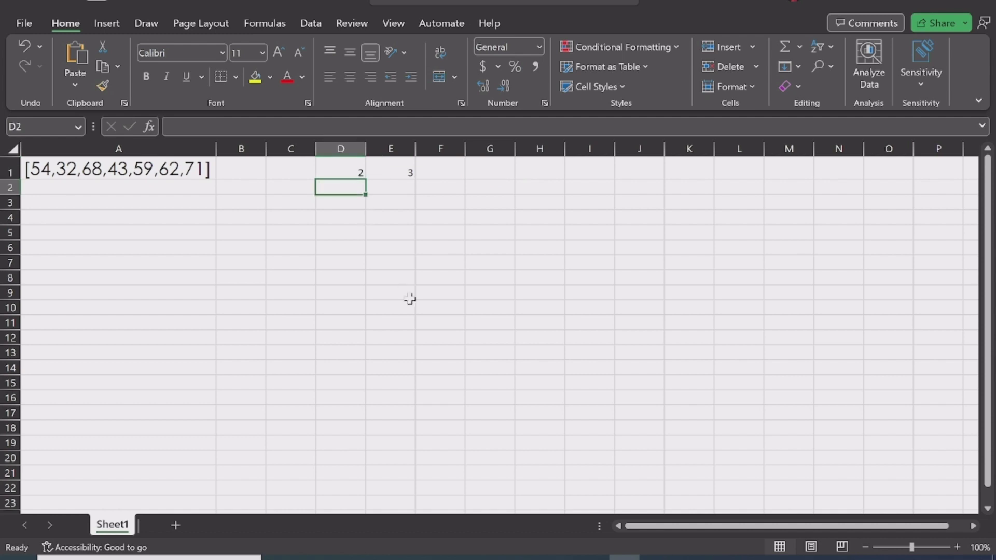
text(68)
key(Tab)
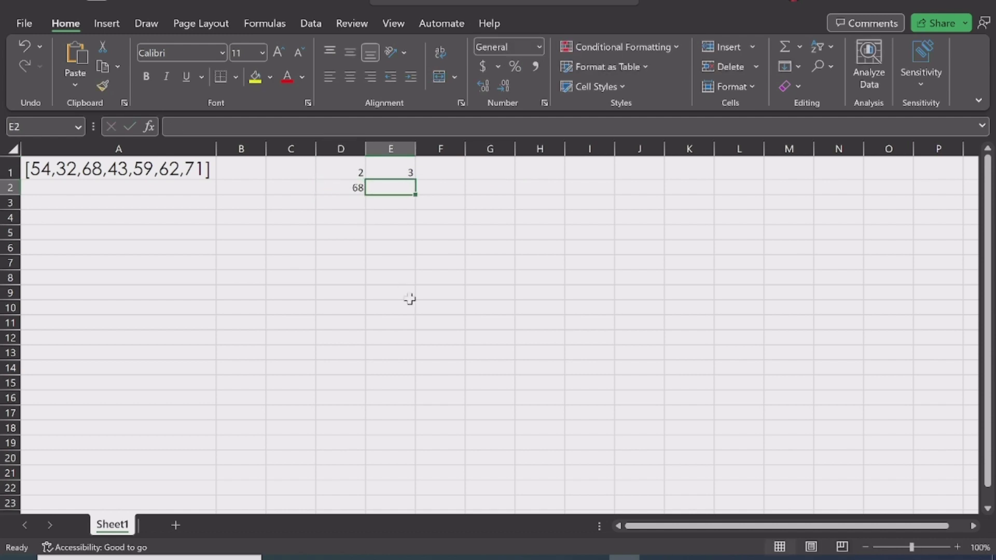
text(43)
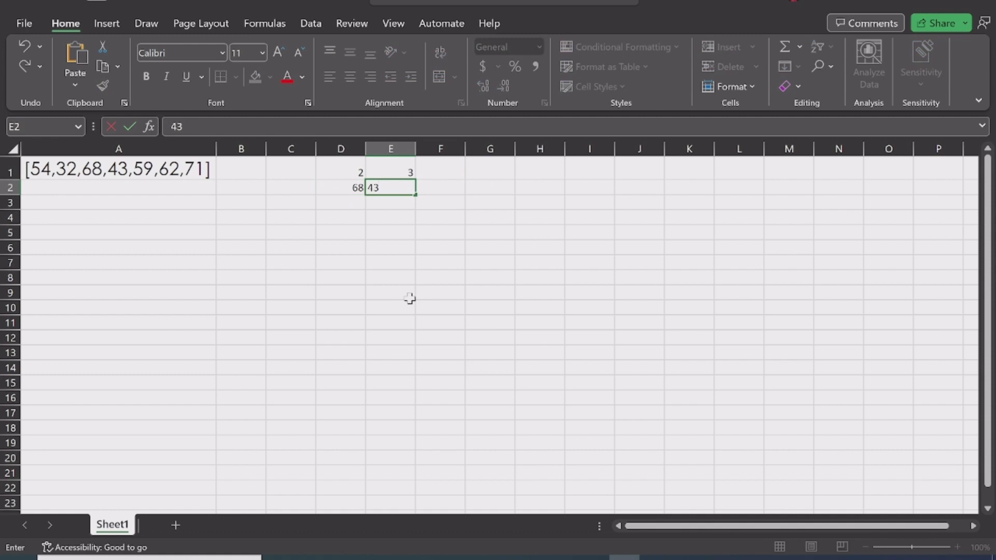
Insert a blank row above the first row of the sheet.
click(25, 173)
click(7, 173)
right_click(8, 172)
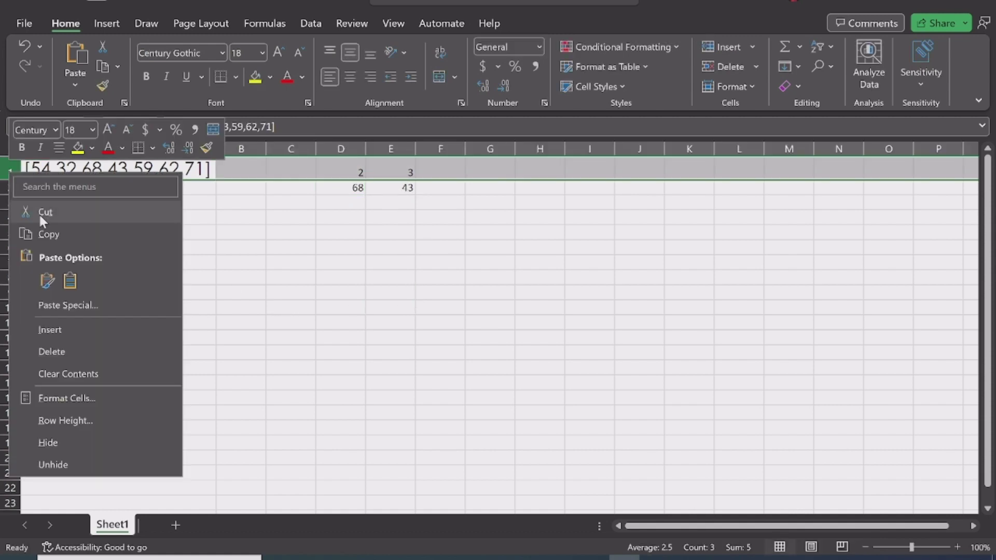
click(59, 330)
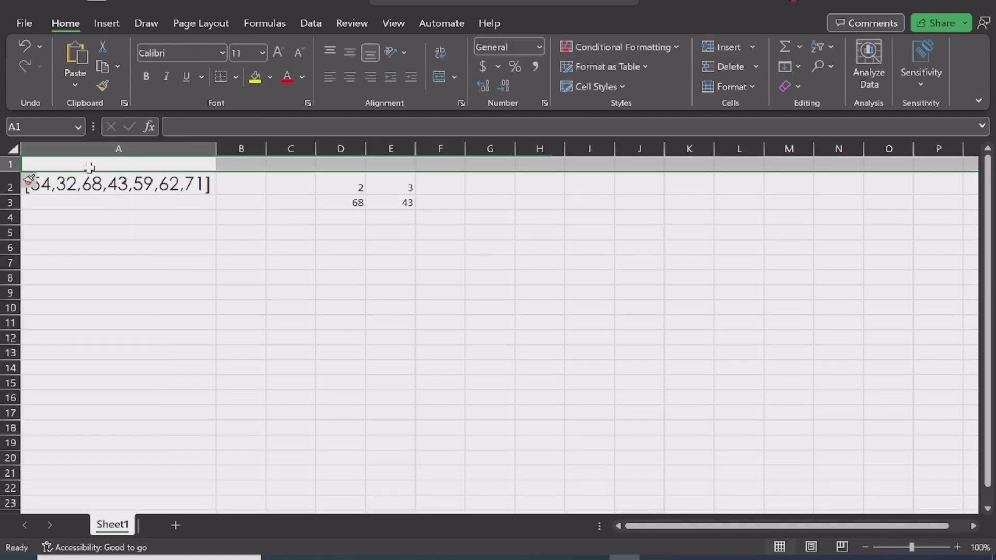
Label the new first row with Input Array in A1, Index1 in D1 and Index2 in E1.
click(41, 165)
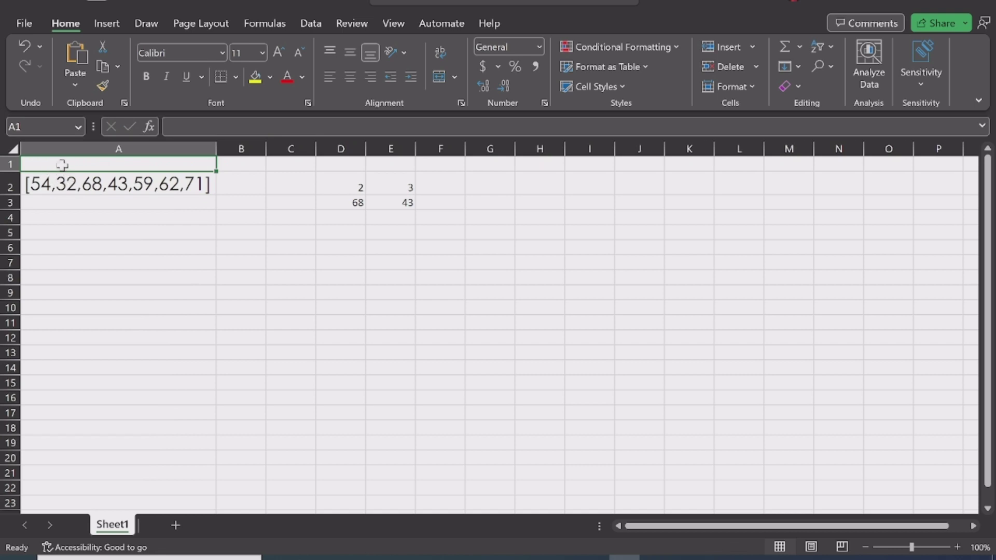
double_click(63, 165)
text(Inpu)
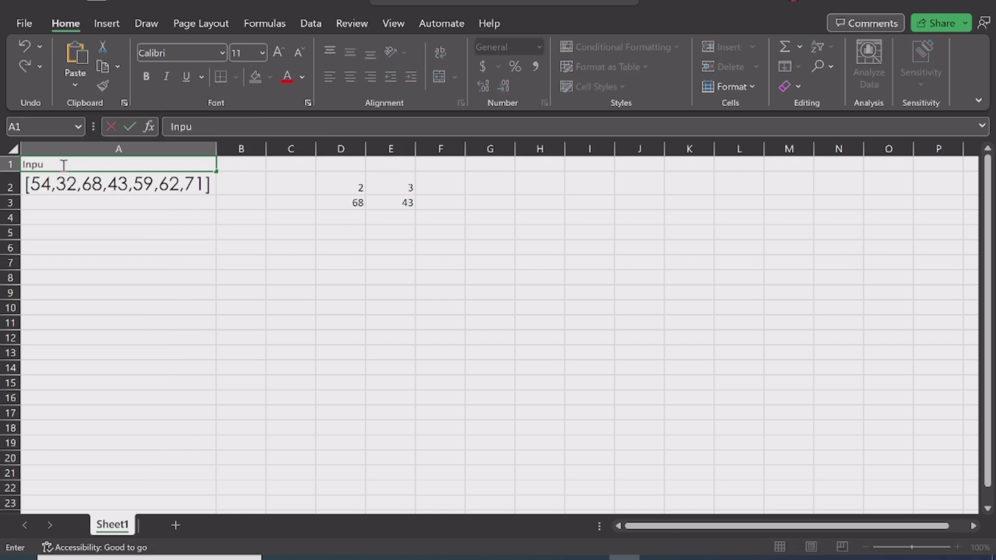
text(t Array)
click(326, 165)
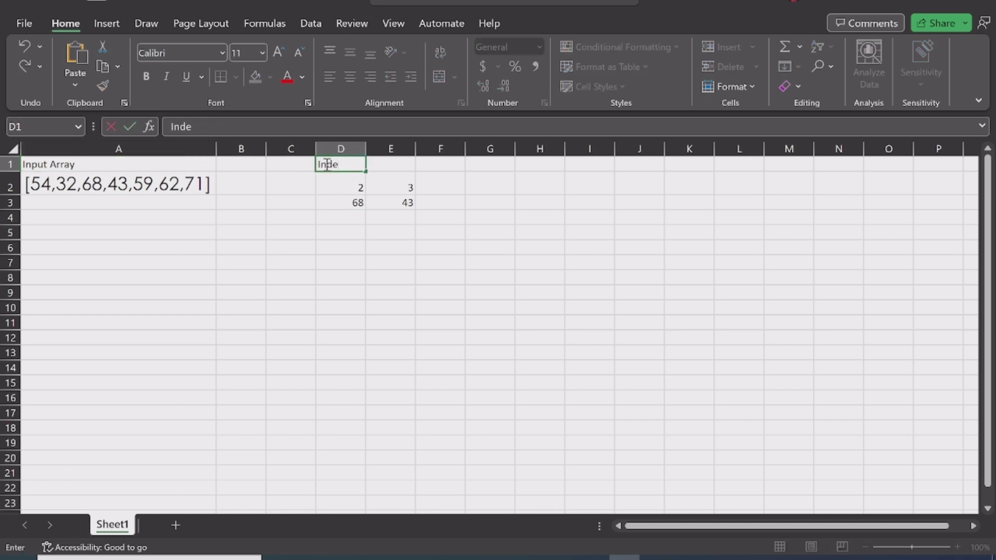
text(Index1)
key(Tab)
text(Inde)
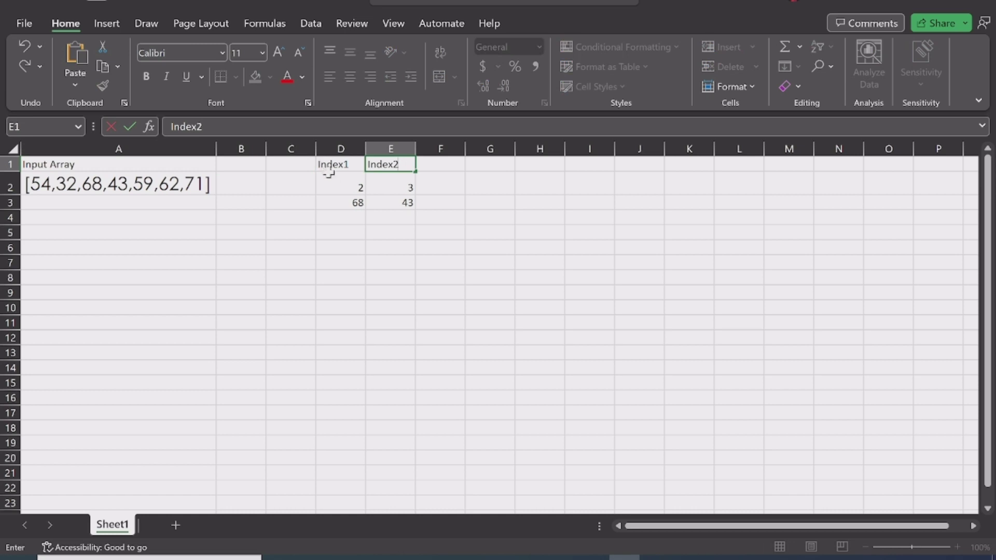
Examine the two index values and the elements of the input array that come before the first index.
click(334, 190)
key(Tab)
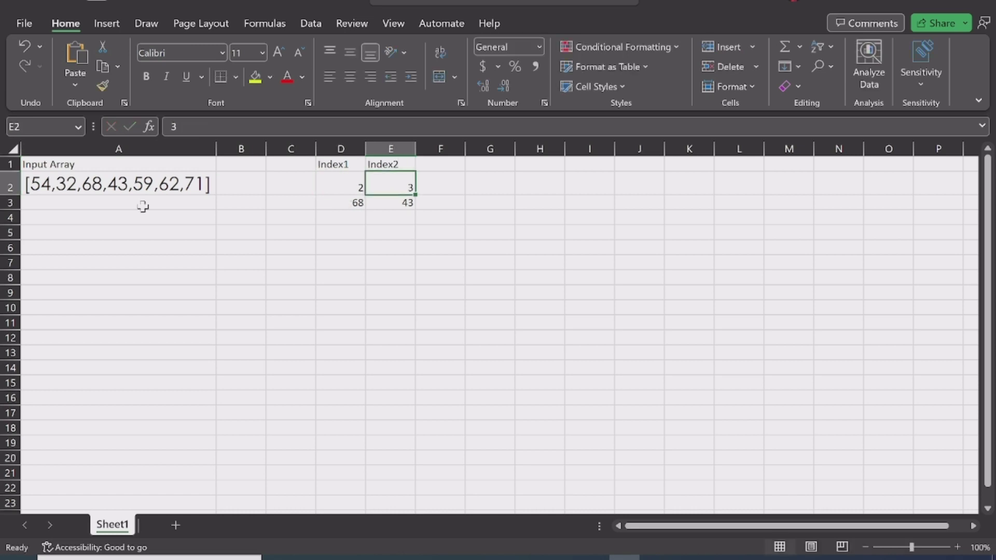
double_click(80, 185)
drag(80, 183, 31, 184)
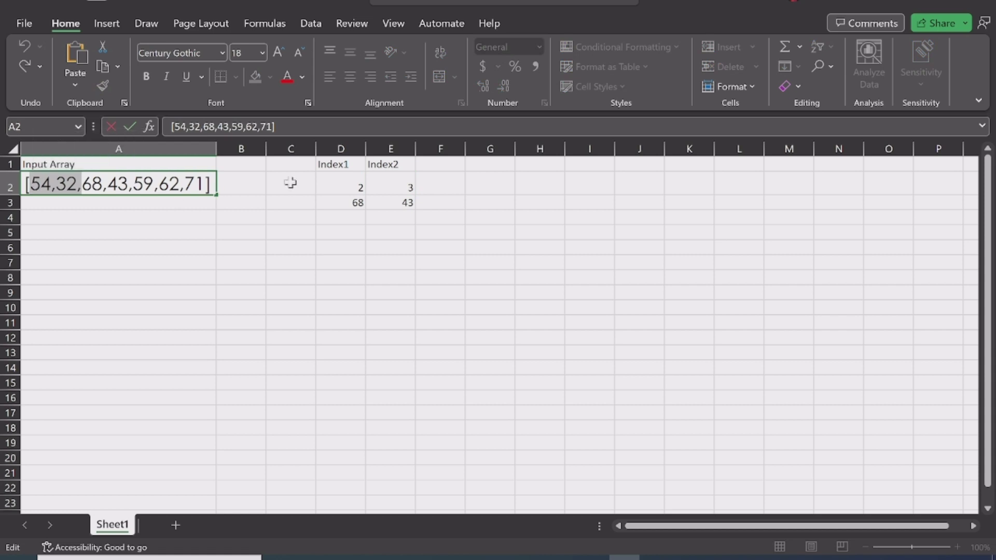
click(334, 183)
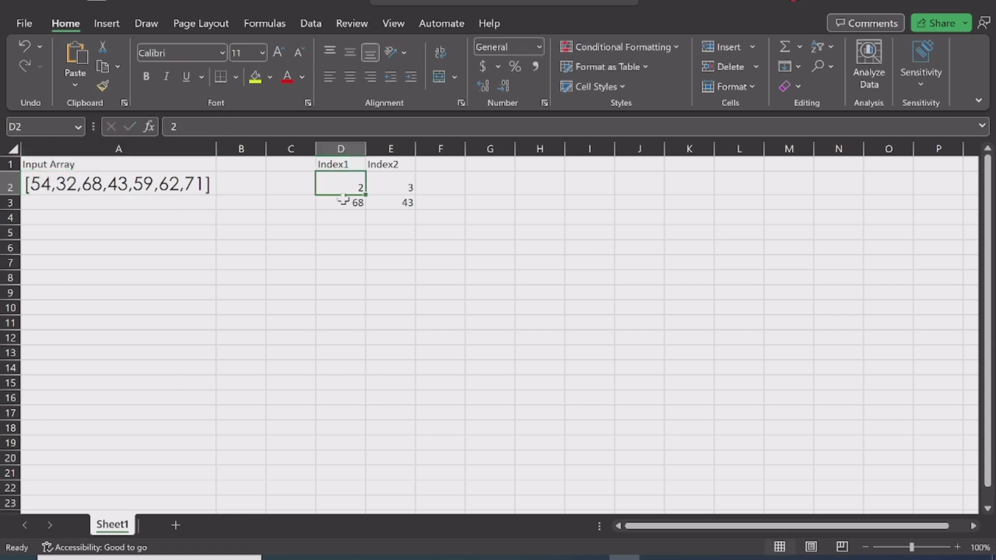
click(346, 202)
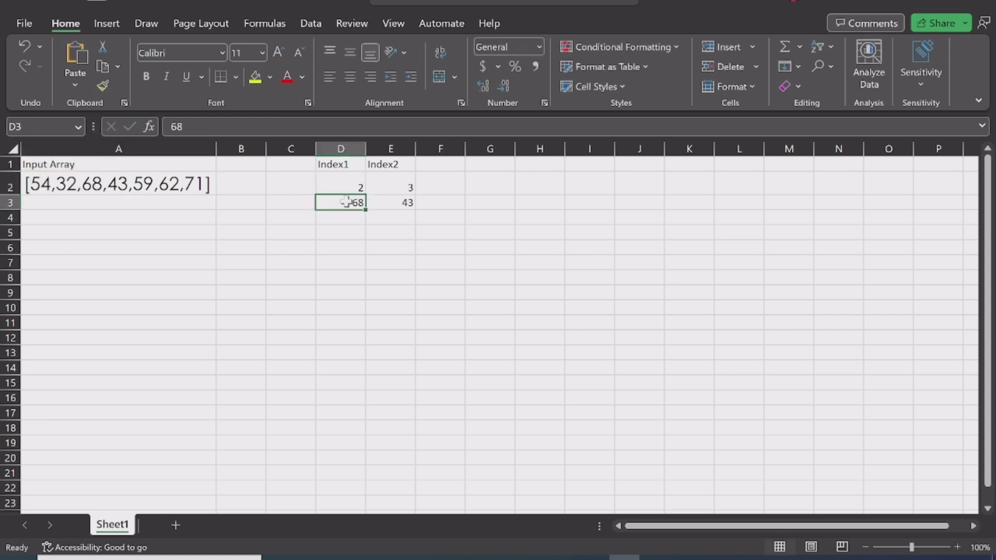
double_click(82, 186)
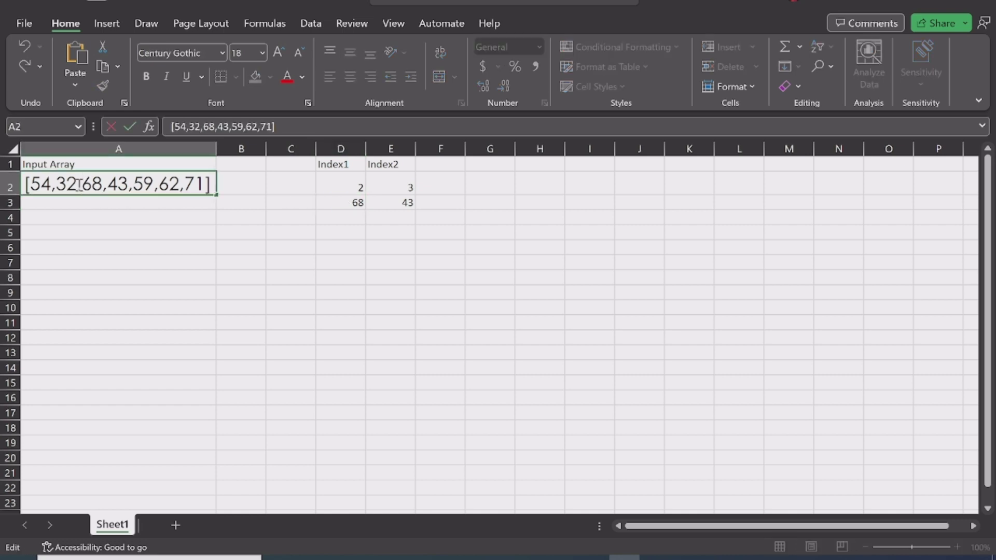
drag(81, 186, 30, 186)
click(89, 186)
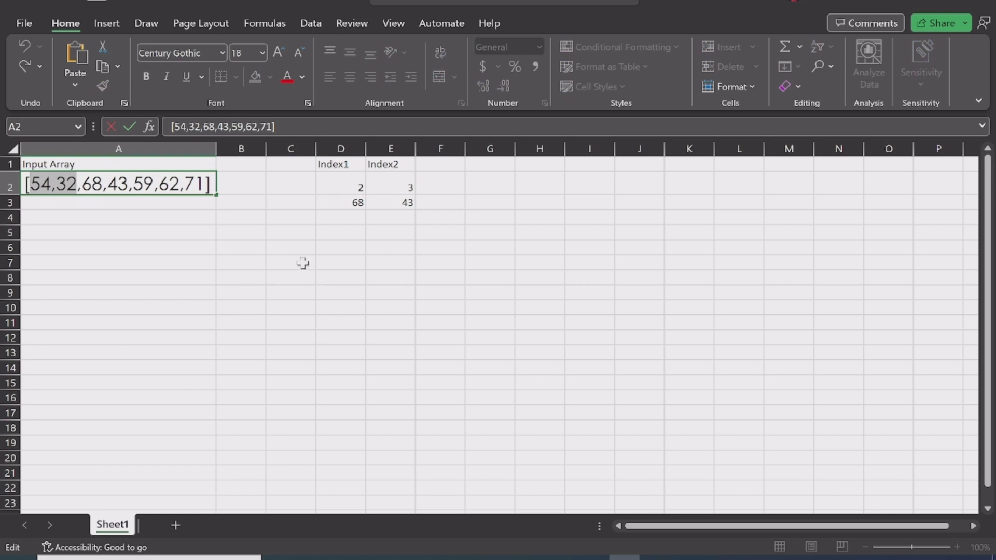
Add the heading LeftElements in cell I1 and enter [54,32] beneath it in I2.
click(595, 166)
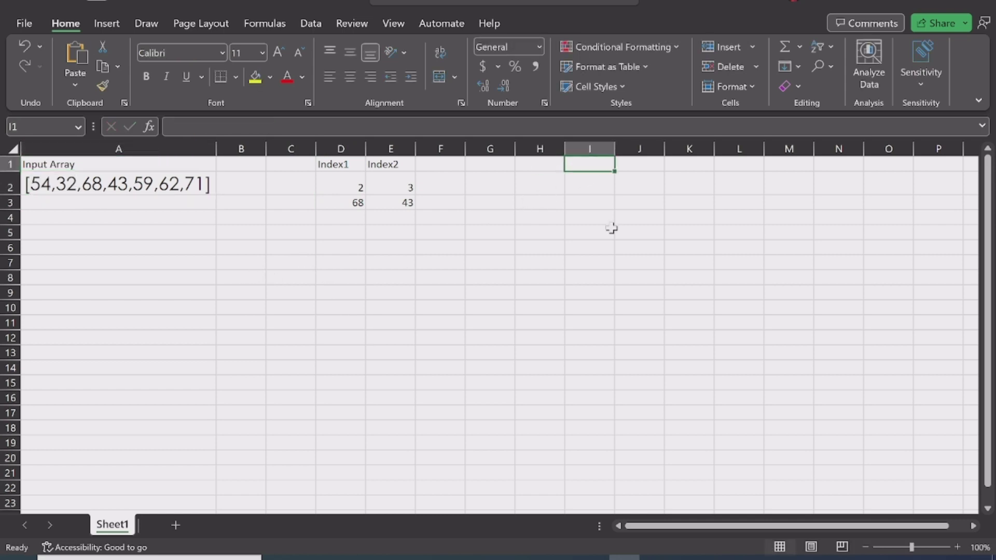
text(LeftE)
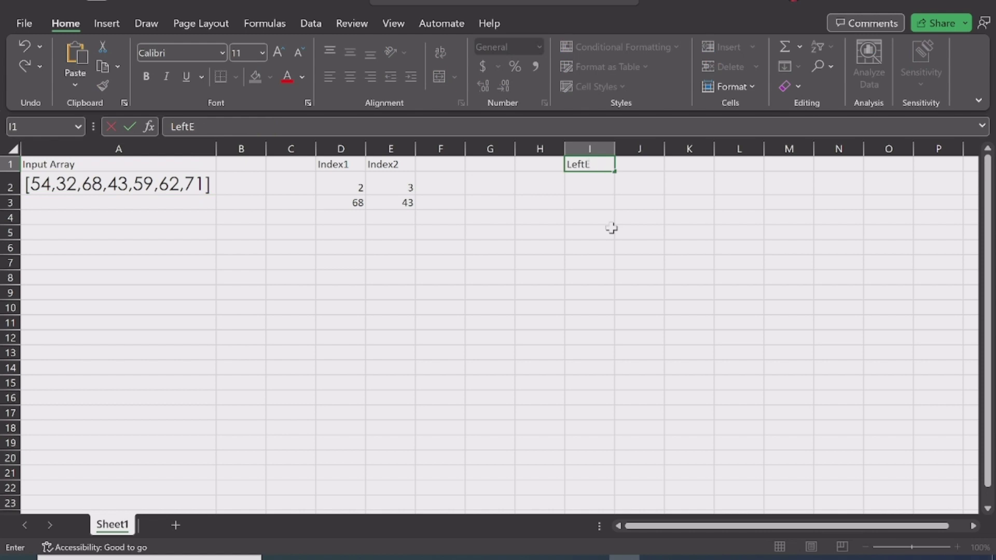
text(lements)
key(Return)
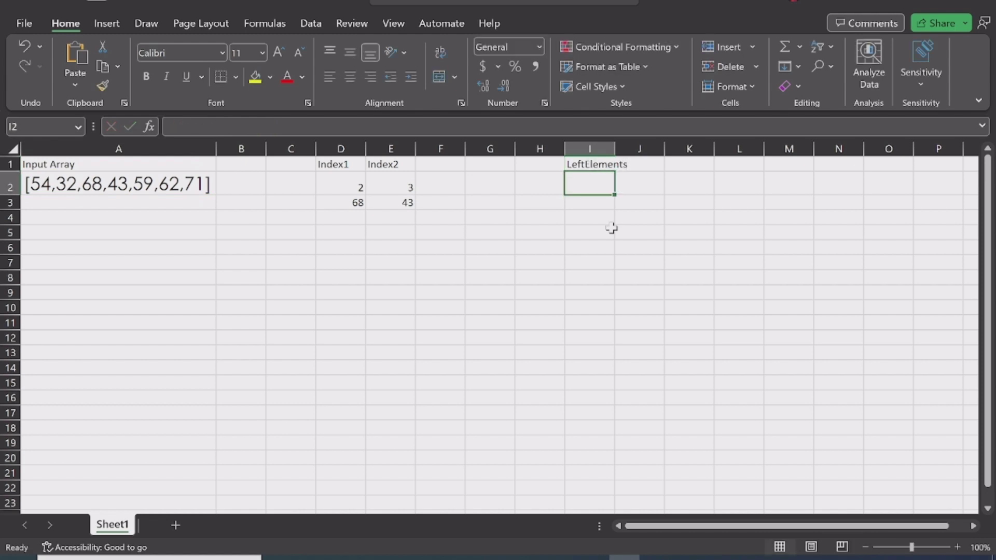
text([54)
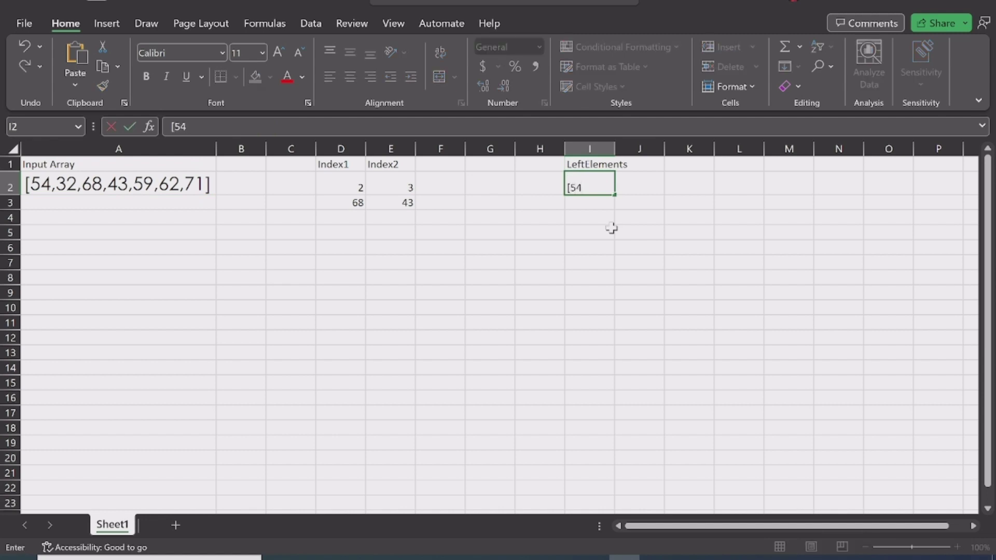
text(,32])
Highlight the input array's elements after the second index and add the heading RightElements in cell J1.
double_click(136, 184)
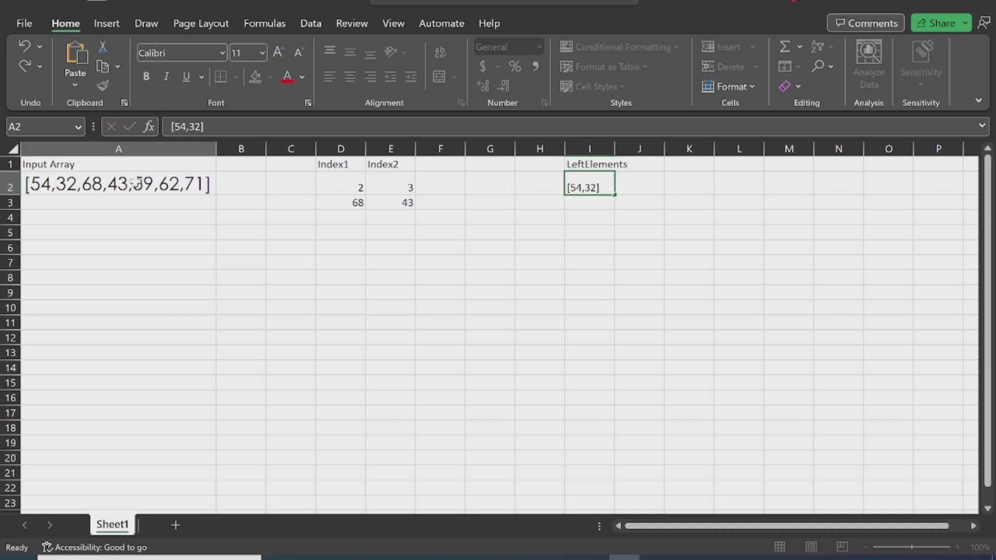
drag(135, 183, 205, 184)
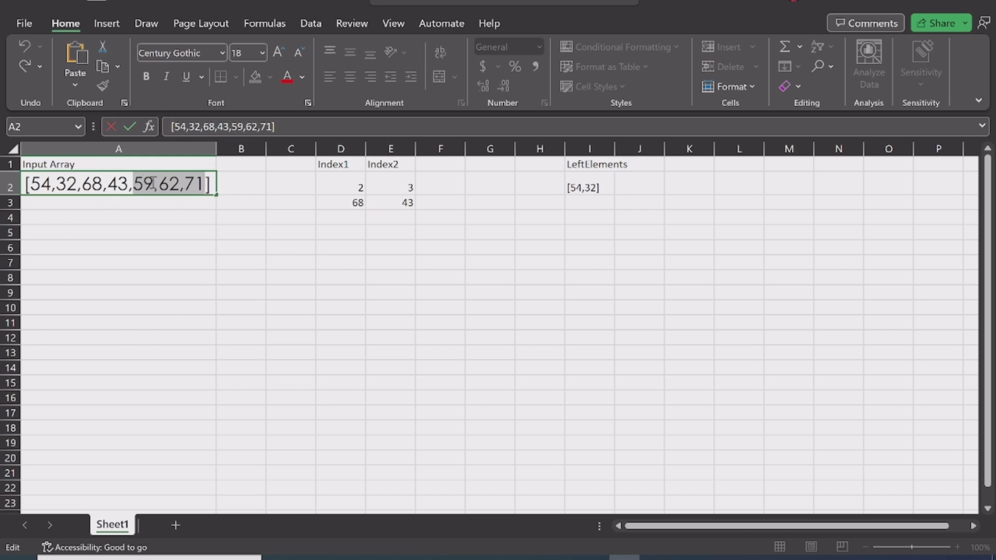
click(643, 163)
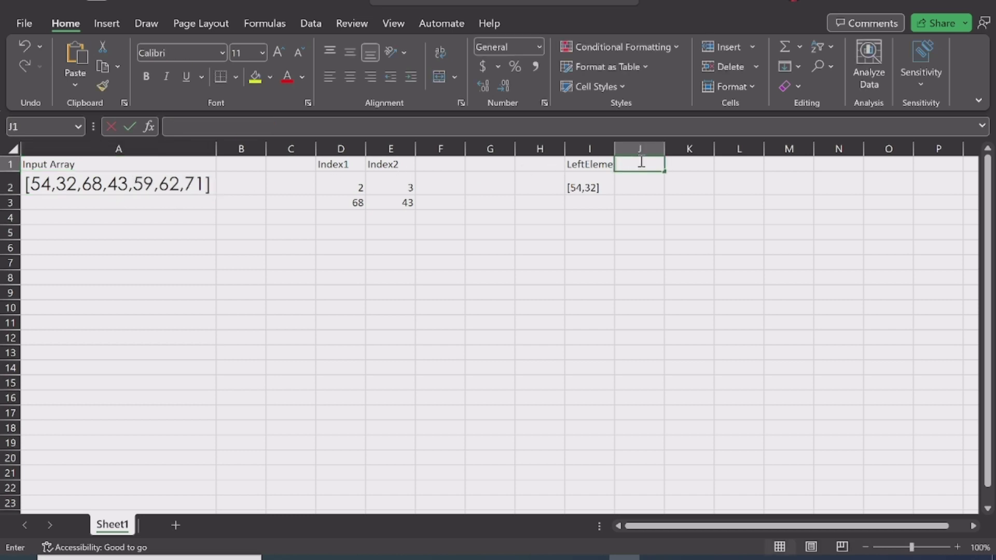
text(Right)
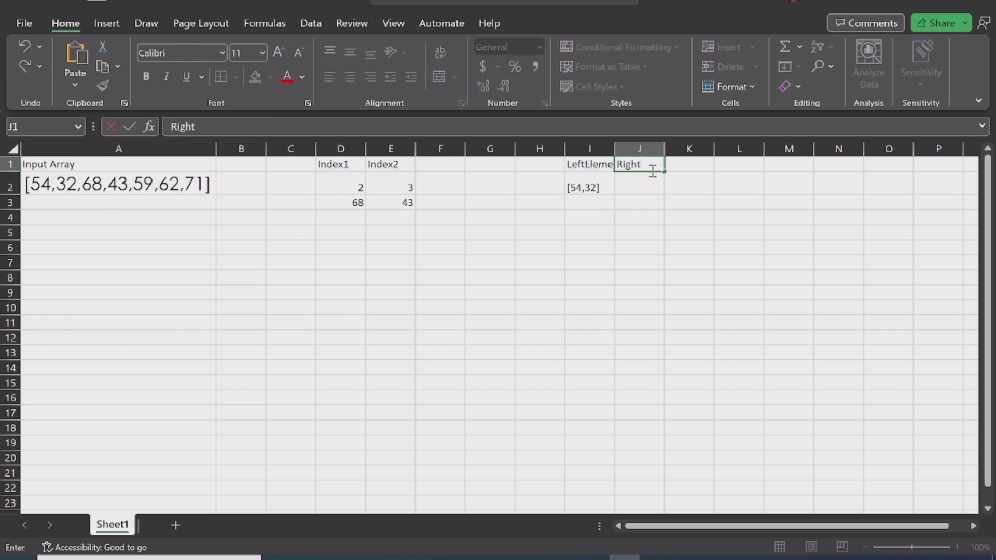
text(Elements)
Copy 59,62,71 from the input array in A2 into cell J2 and enclose it in square brackets.
click(144, 184)
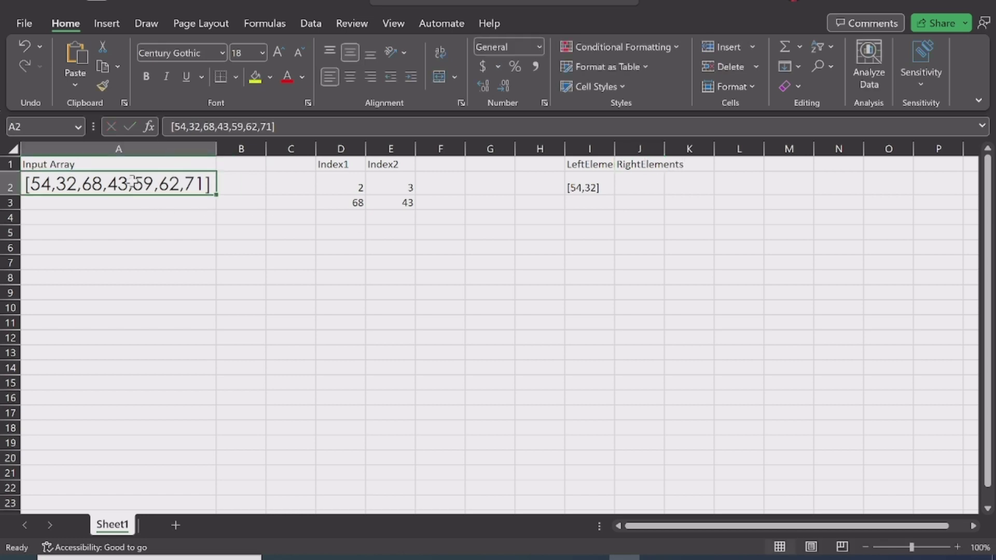
double_click(145, 184)
drag(145, 184, 206, 184)
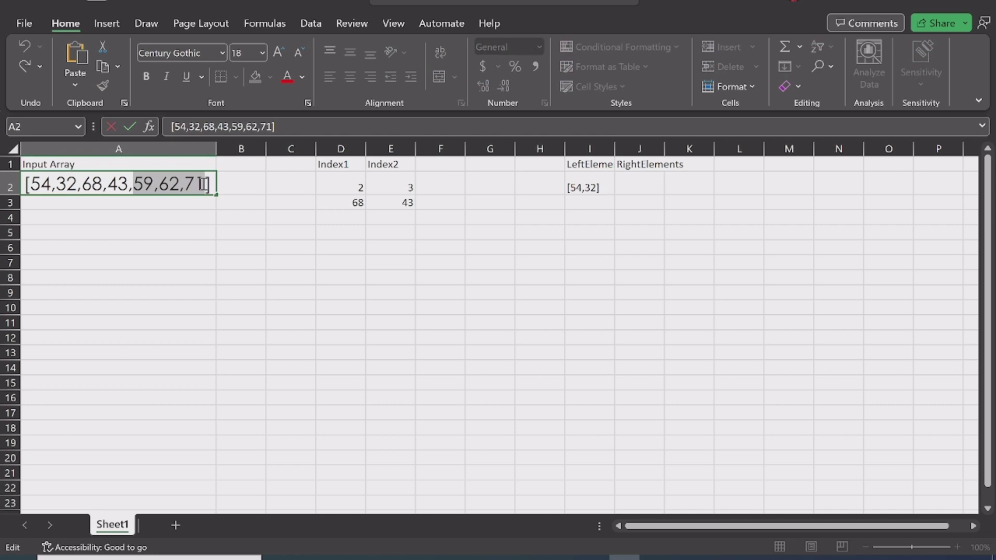
key(ctrl+c)
click(643, 179)
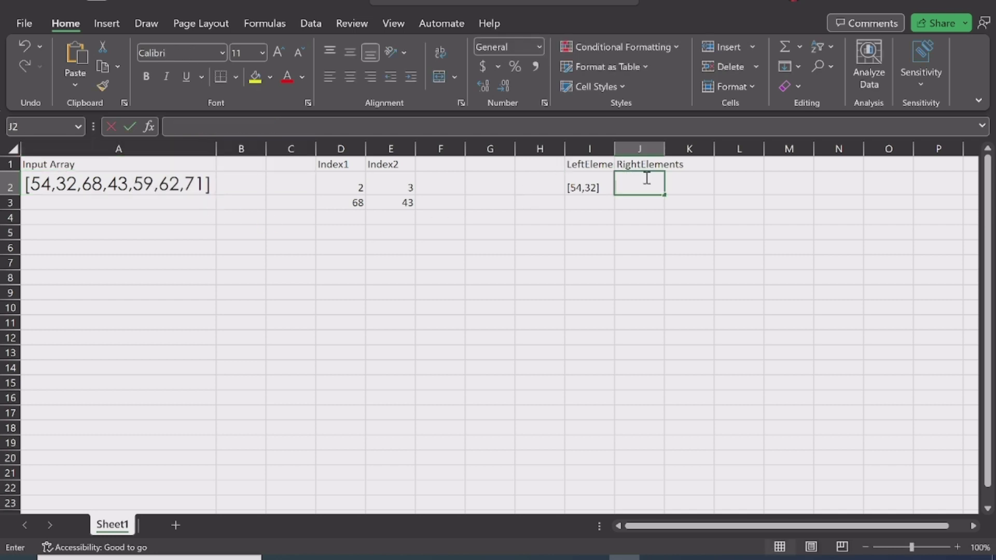
key(ctrl+v)
click(619, 185)
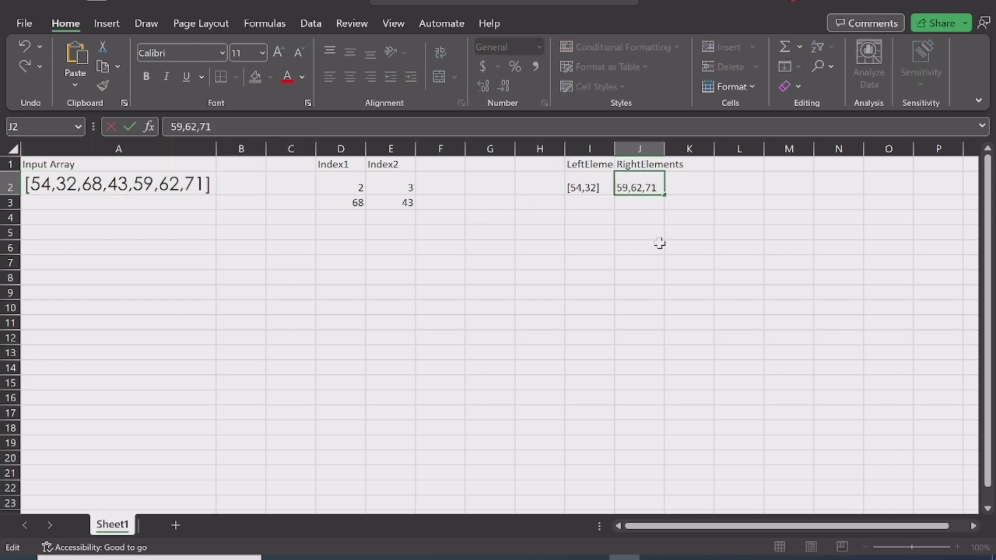
text([)
click(658, 187)
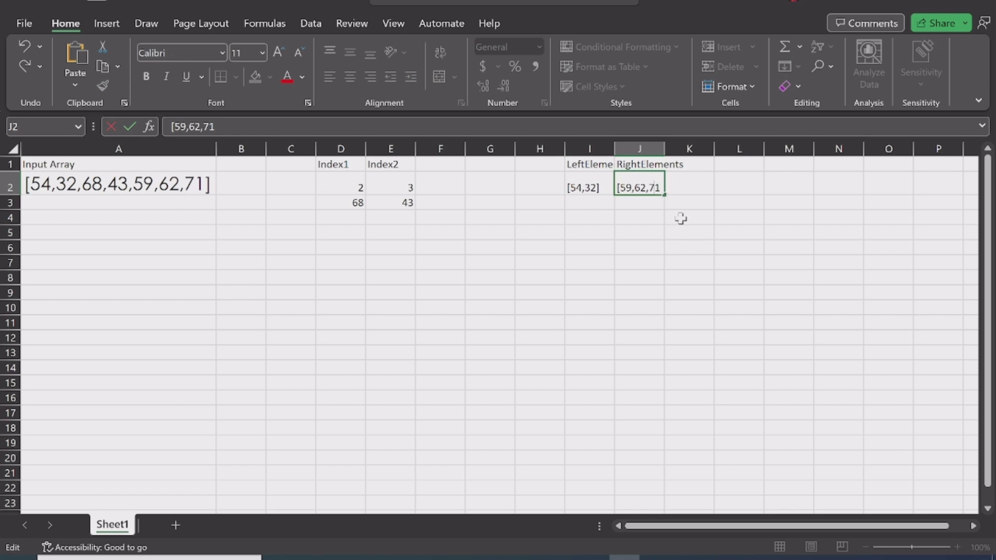
text(])
Autofit columns J and I to the width of their headings.
double_click(665, 148)
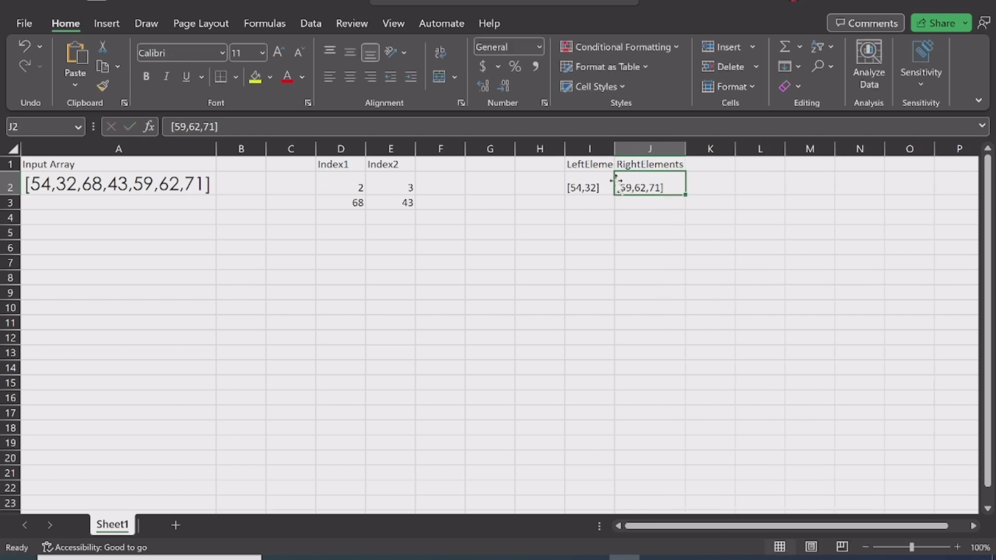
double_click(615, 150)
click(598, 167)
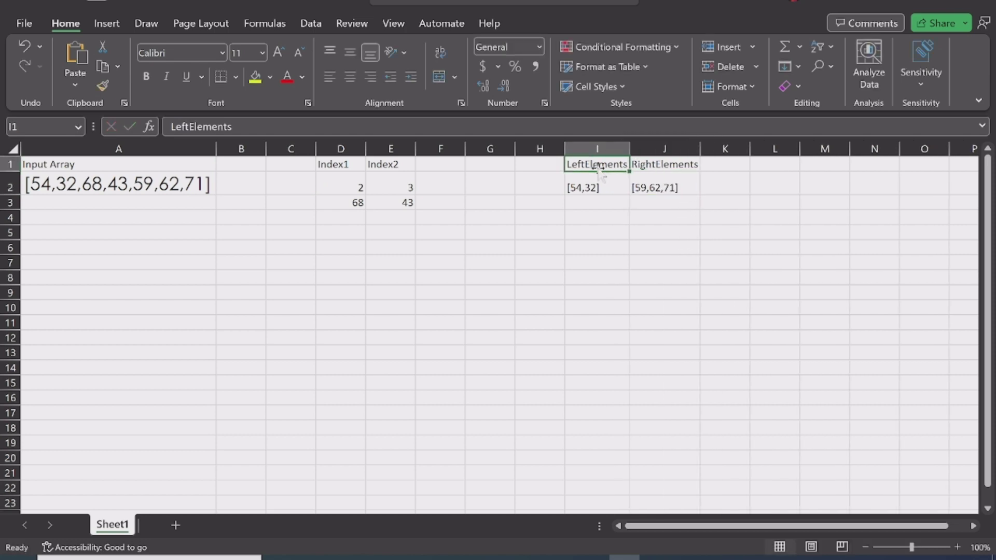
click(666, 166)
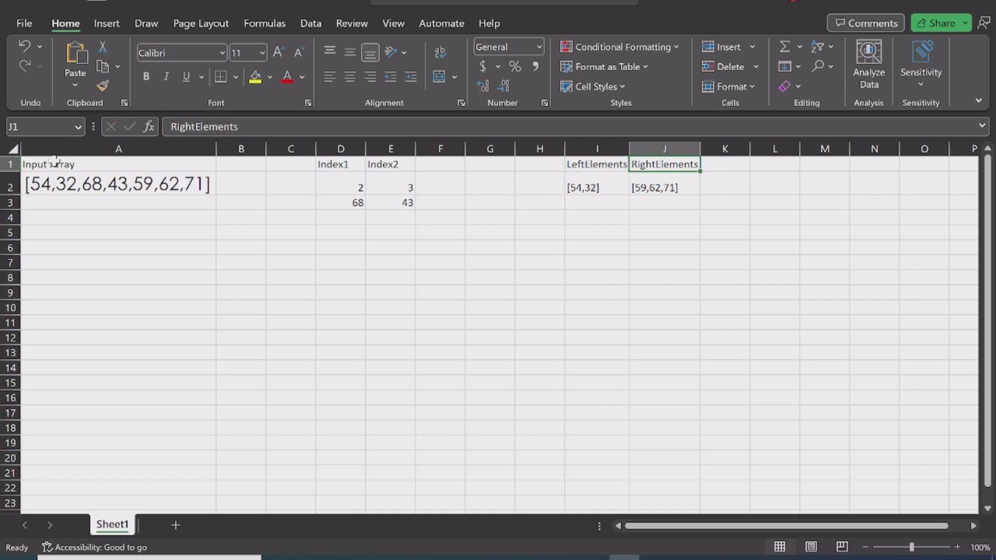
Bold the row 1 headings from Input Array in A1 through RightElements in J1.
drag(52, 165, 641, 165)
key(ctrl+b)
click(600, 220)
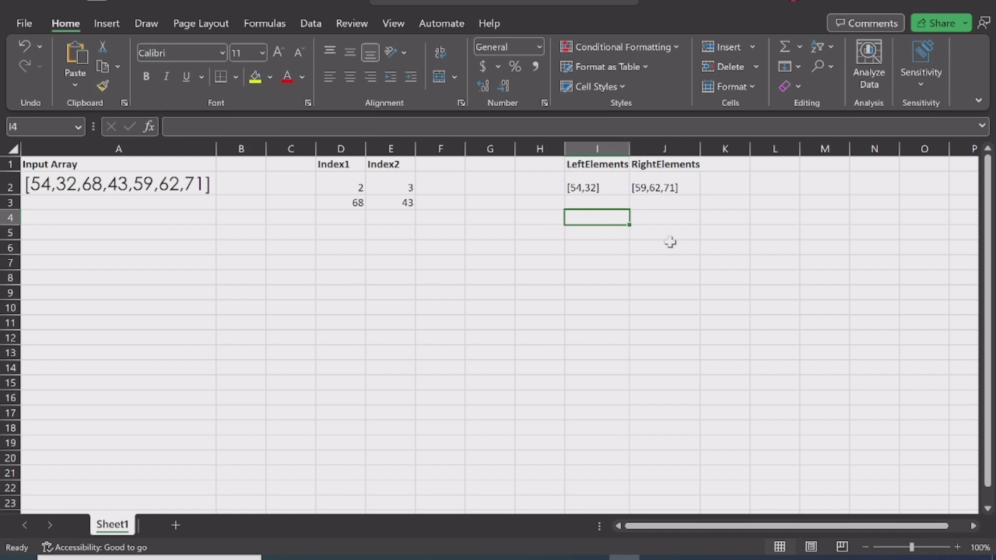
Enter the heading OutputArray in L1, make it bold and move it to cell A11.
click(780, 164)
text(OutputArray)
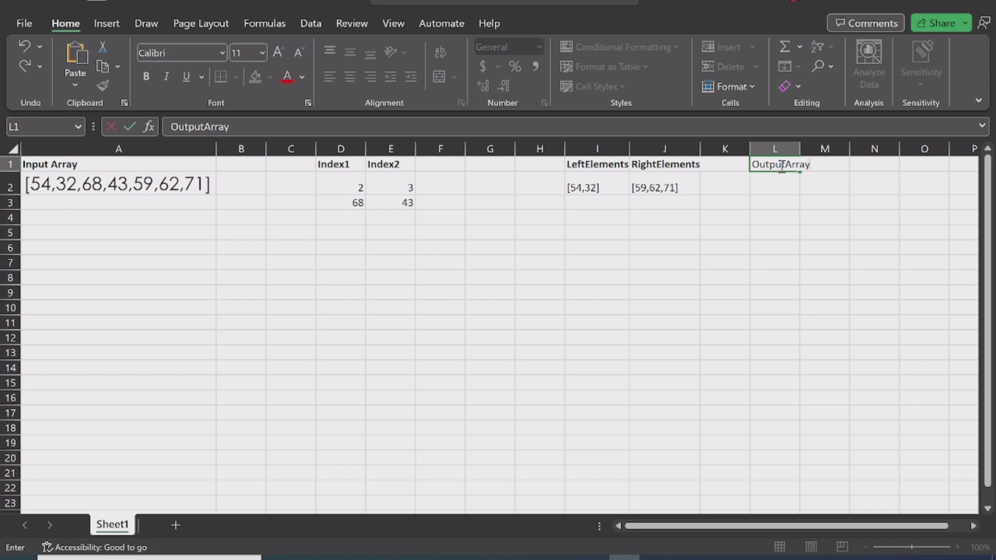
double_click(781, 164)
key(ctrl+b)
key(ctrl+Return)
key(ctrl+c)
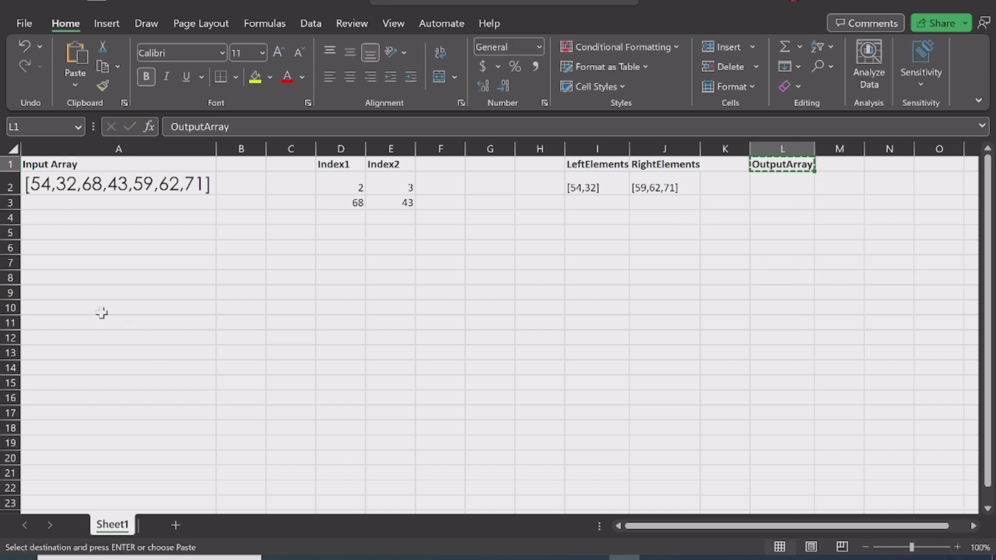
click(73, 322)
key(Return)
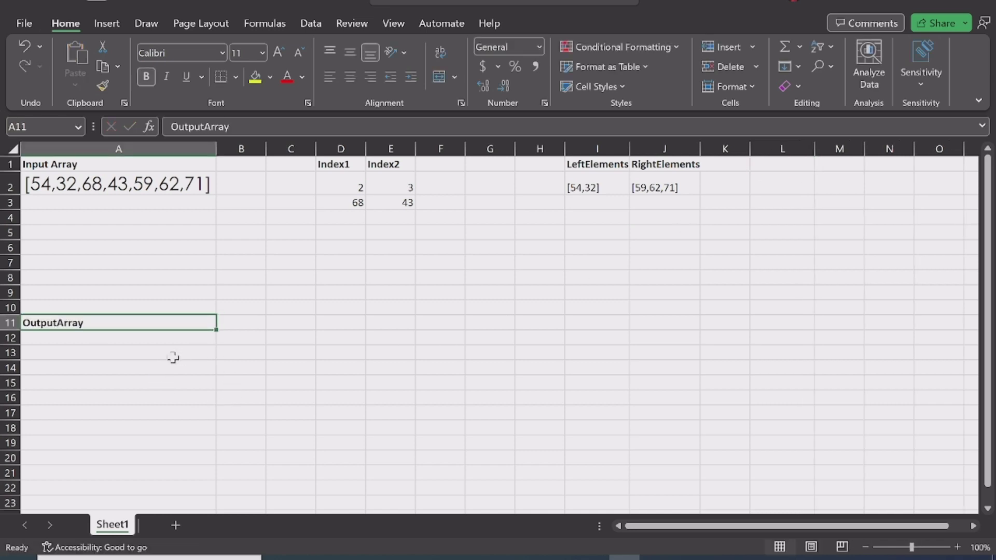
Enter the left elements and the two swapped values as [54,32],43,68, in cell A12 beneath OutputArray.
click(66, 338)
double_click(591, 187)
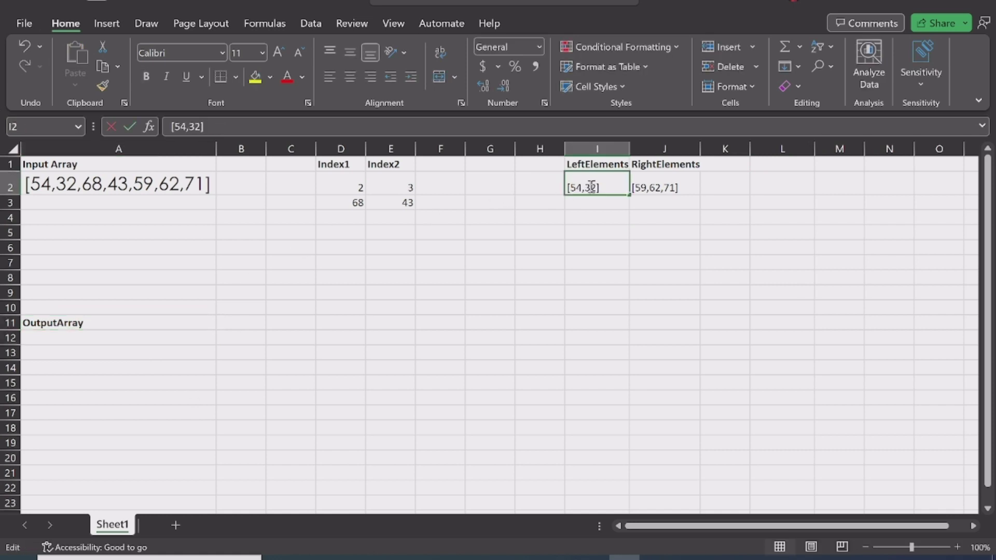
key(Escape)
click(93, 339)
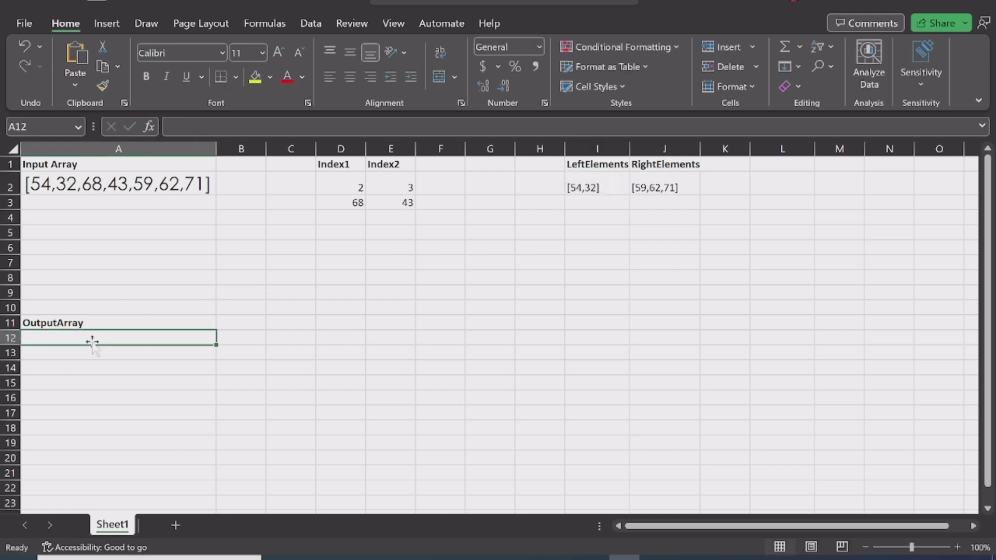
text([54,32])
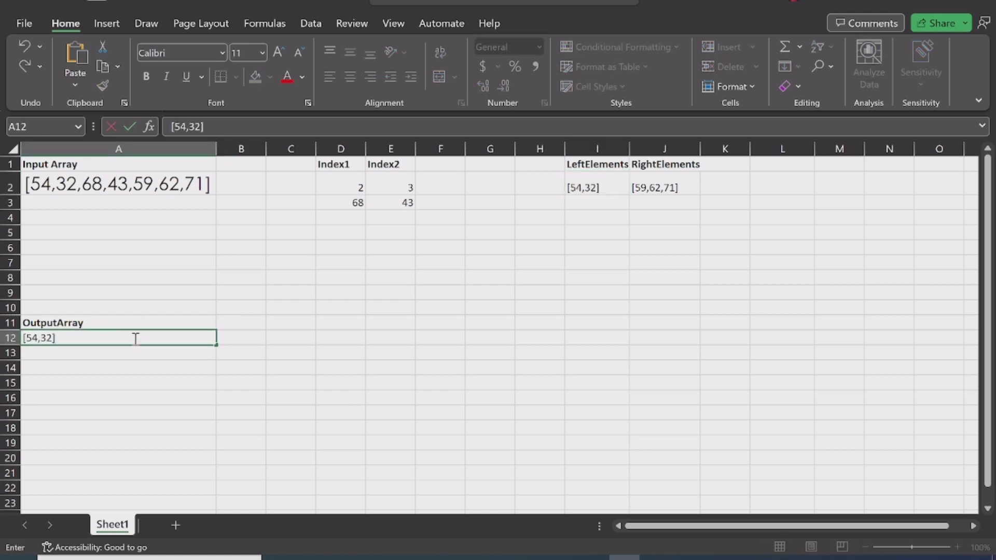
text(,)
click(396, 200)
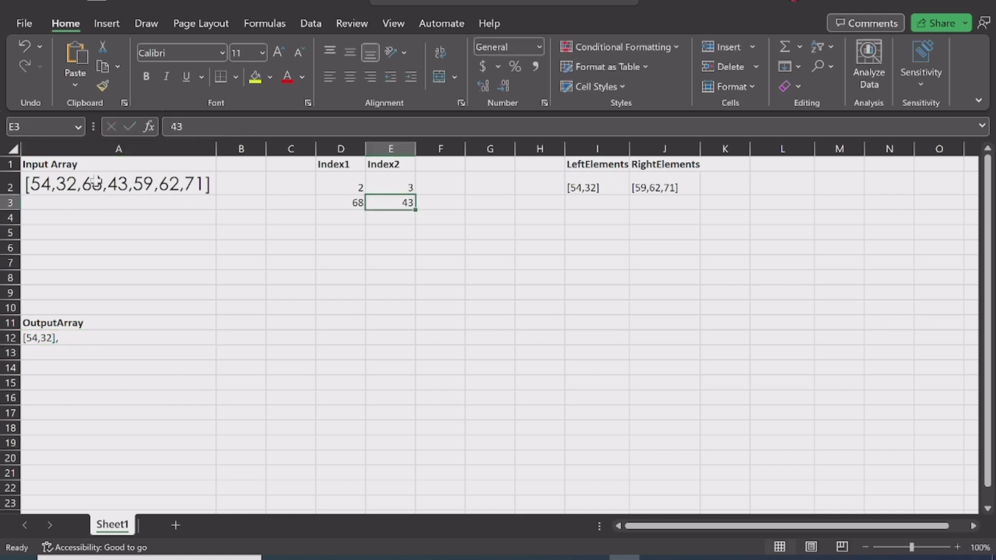
double_click(89, 337)
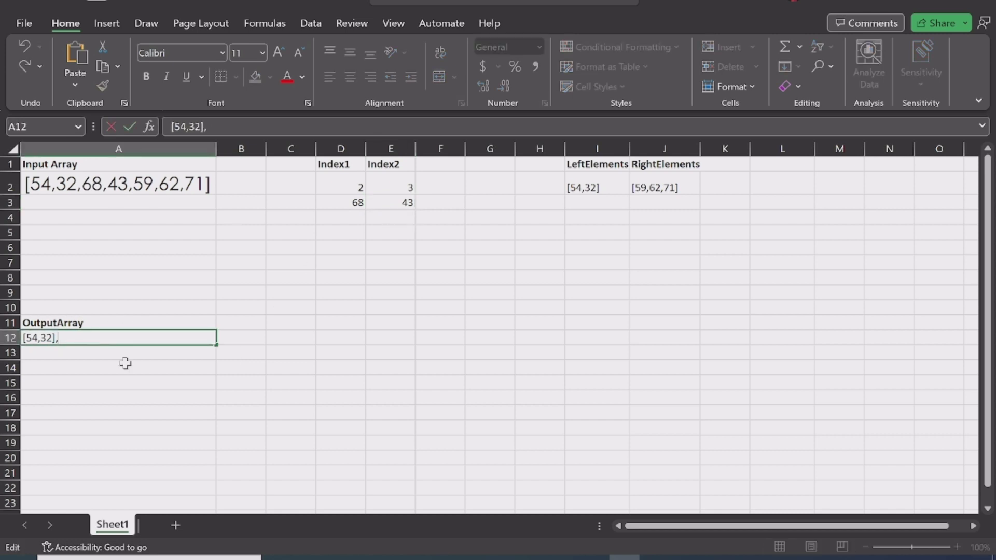
text(43,68,)
Copy the right elements [59,62,71] from J2 and append them to the output array in A12.
click(680, 186)
double_click(678, 186)
drag(678, 187, 642, 183)
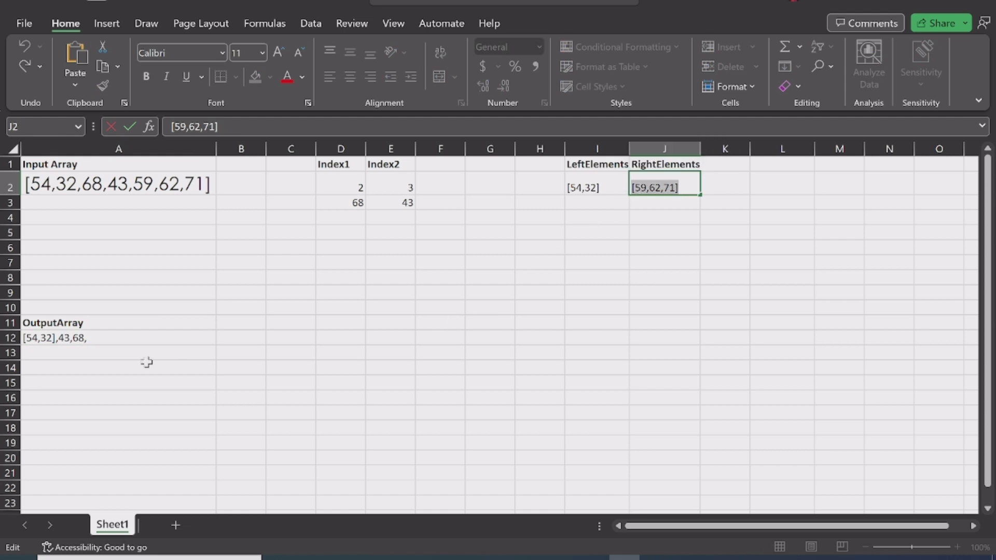
double_click(112, 337)
key(ctrl+v)
click(259, 337)
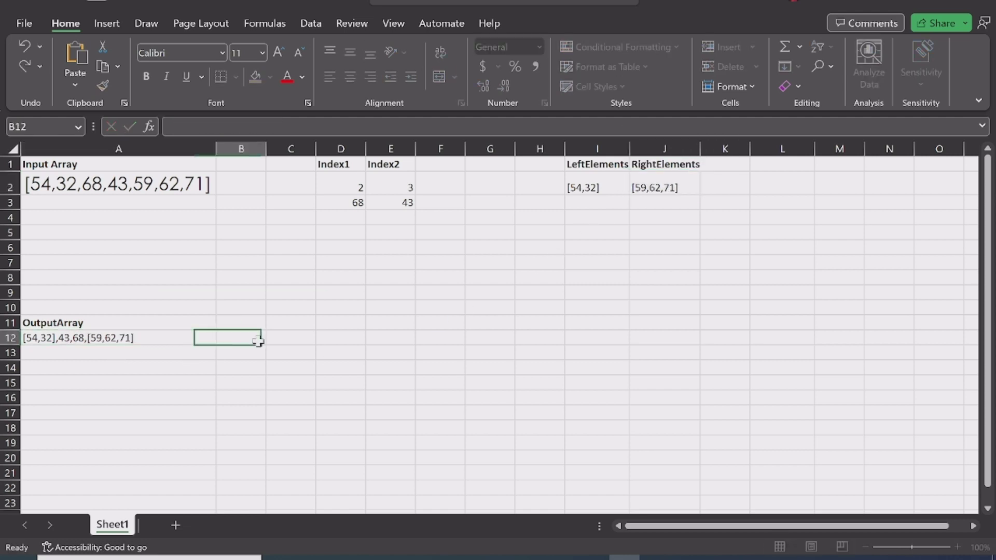
Remove the inner square brackets in A12 so the output array reads [54,32,43,68,59,62,71].
double_click(91, 338)
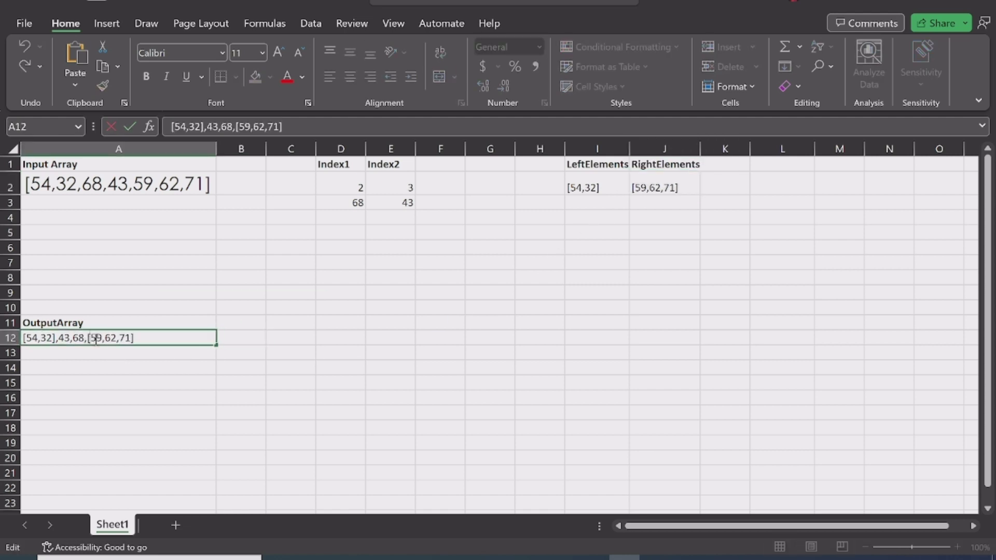
key(BackSpace)
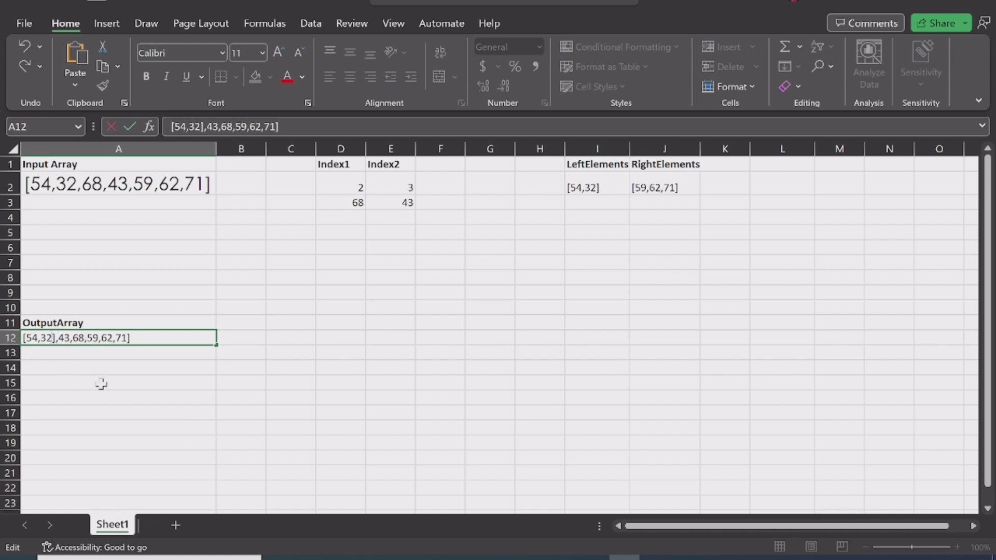
key(BackSpace)
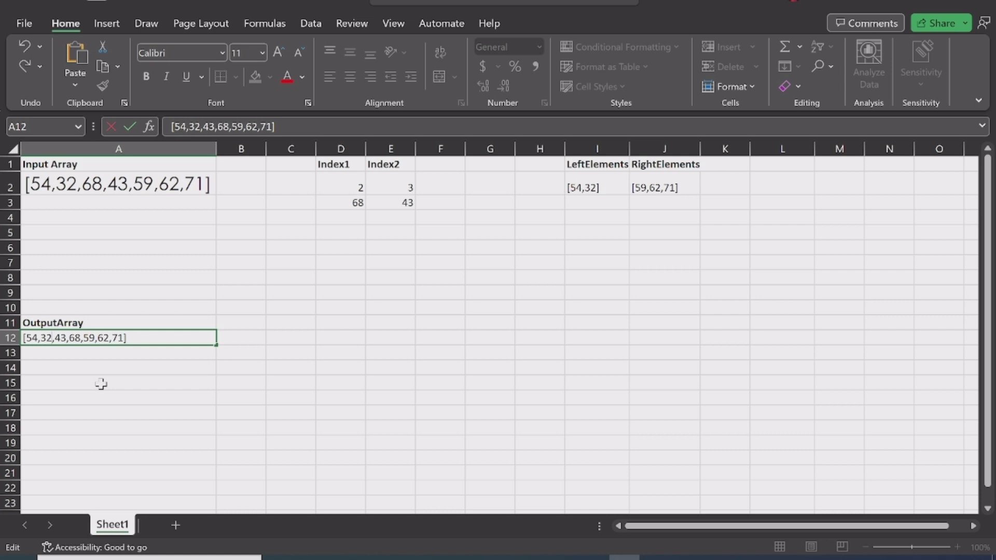
key(ctrl+Return)
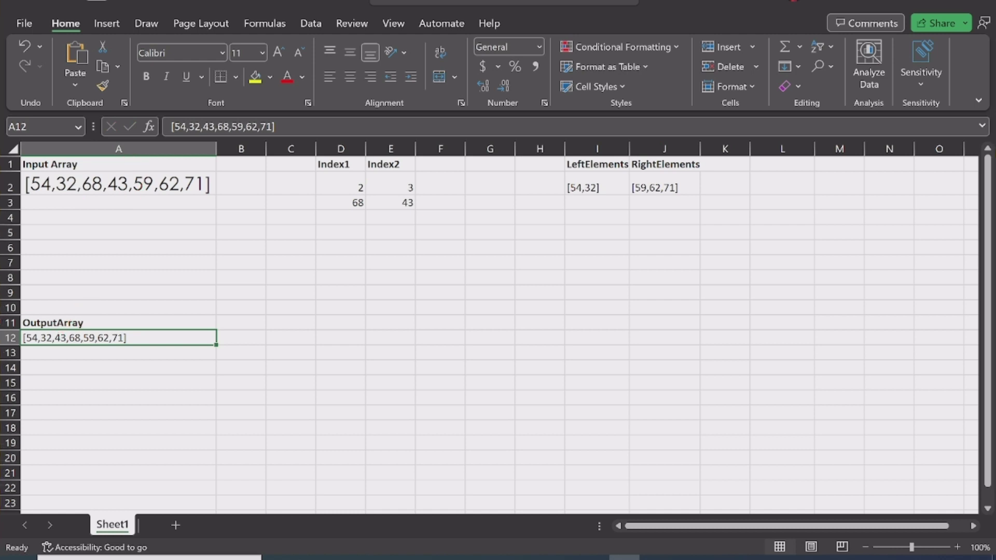
Enter the order of the output parts, "Left elements, index2,index1,Right Elements", in cell A14.
click(84, 366)
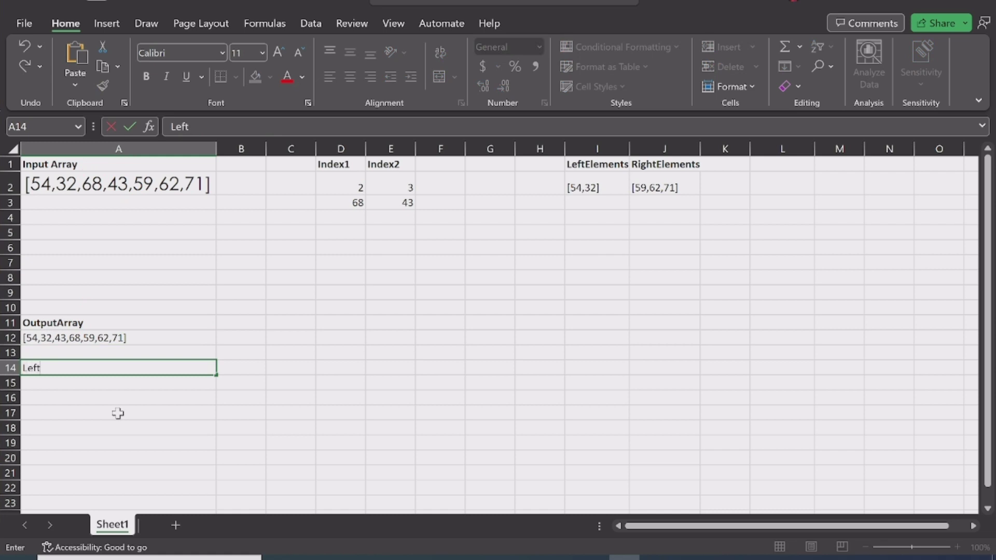
text(Left elements, index2)
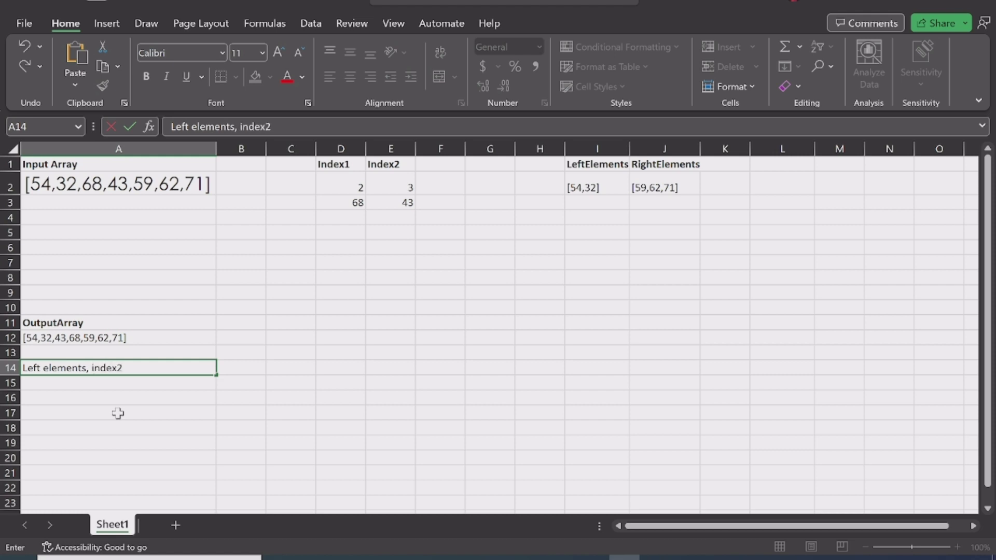
text(,index1,Right Elements)
click(241, 398)
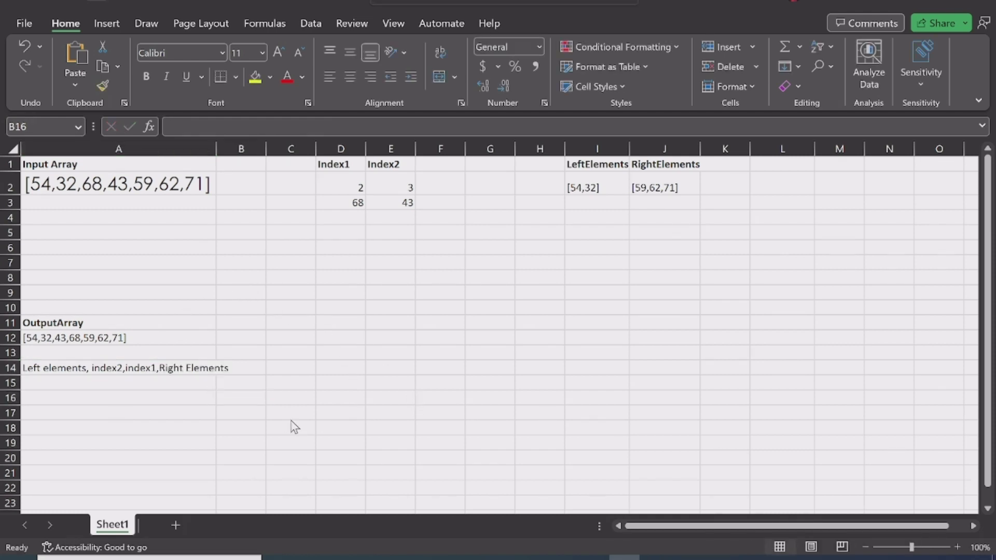
Switch to Azure Data Factory and add two parameters named Index1 and Index2 to pipeline27.
key(alt+Tab)
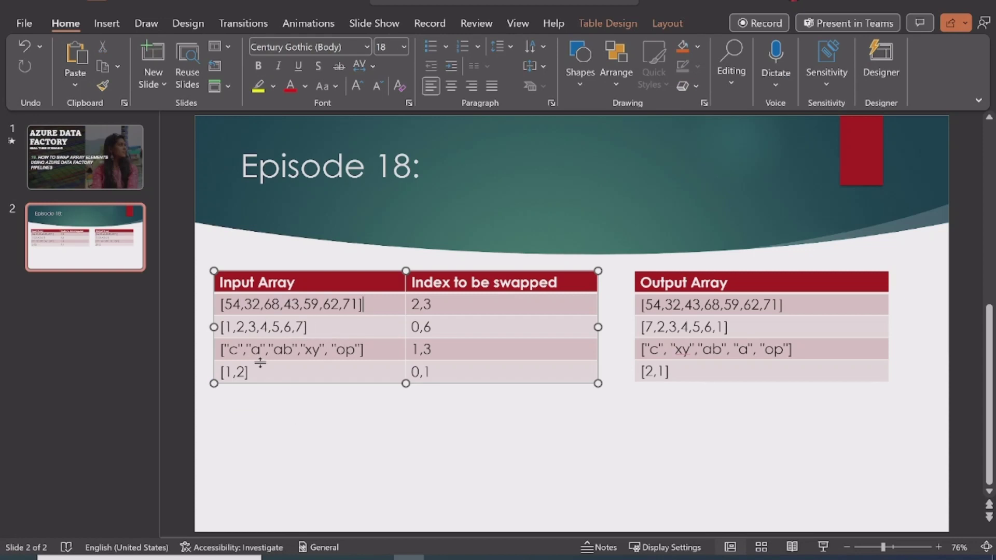
key(alt+Tab)
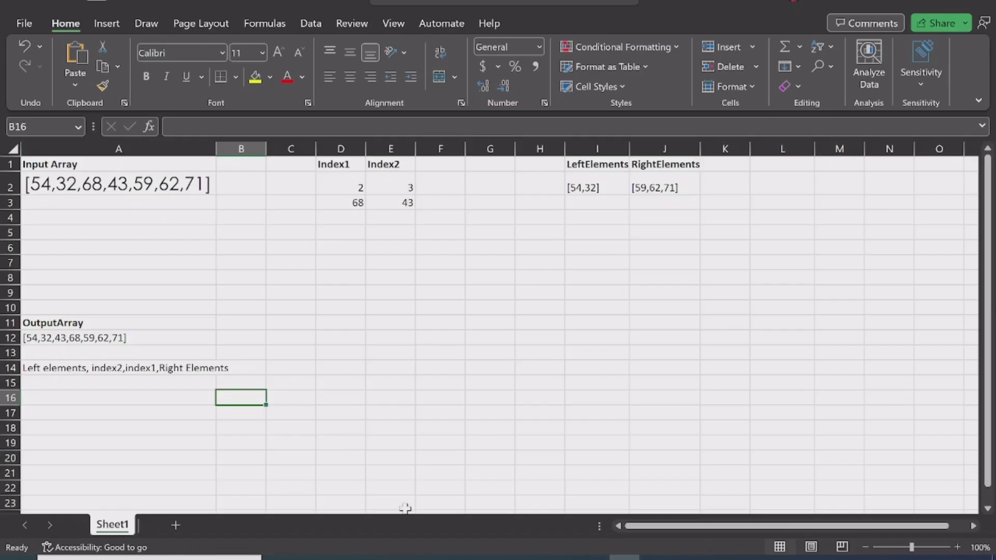
key(alt+Tab)
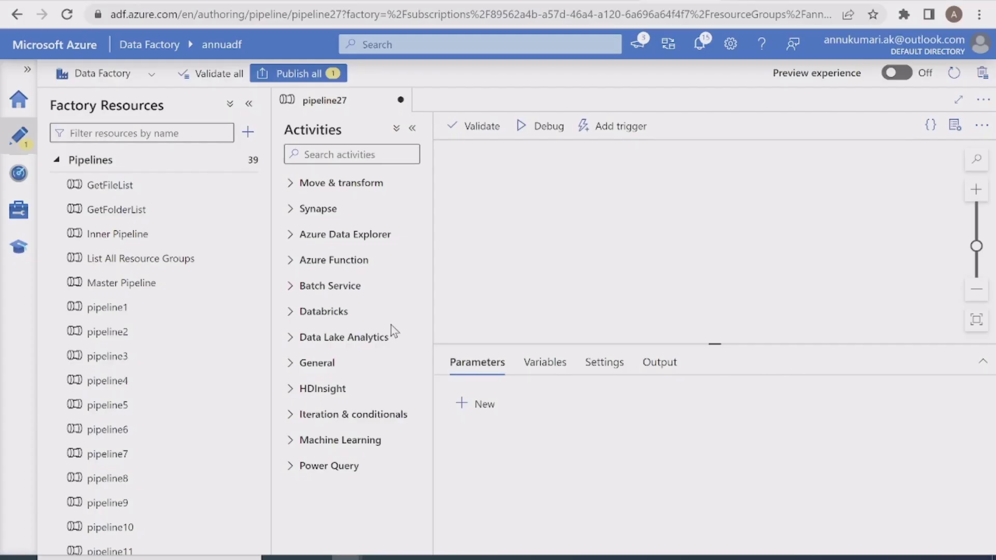
click(472, 401)
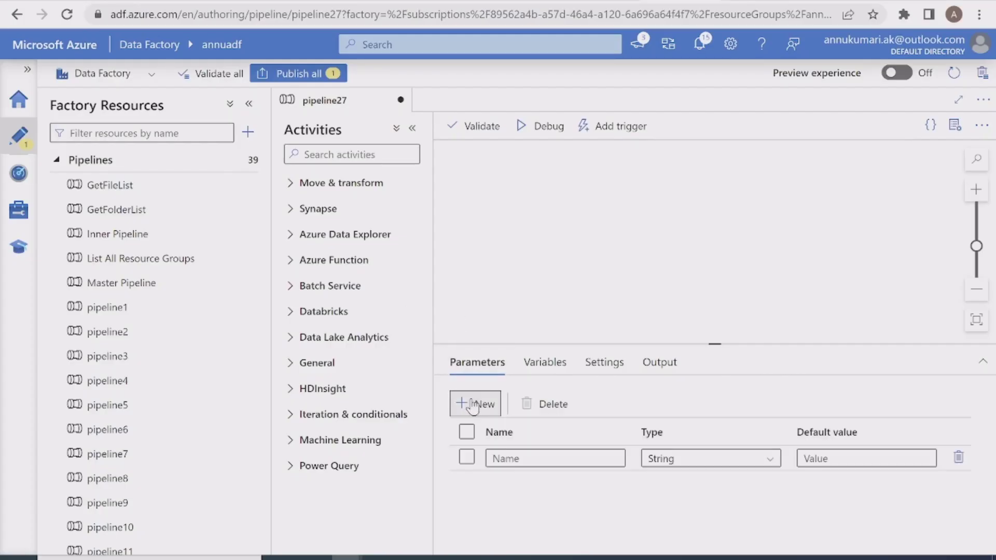
click(473, 403)
click(515, 458)
text(I)
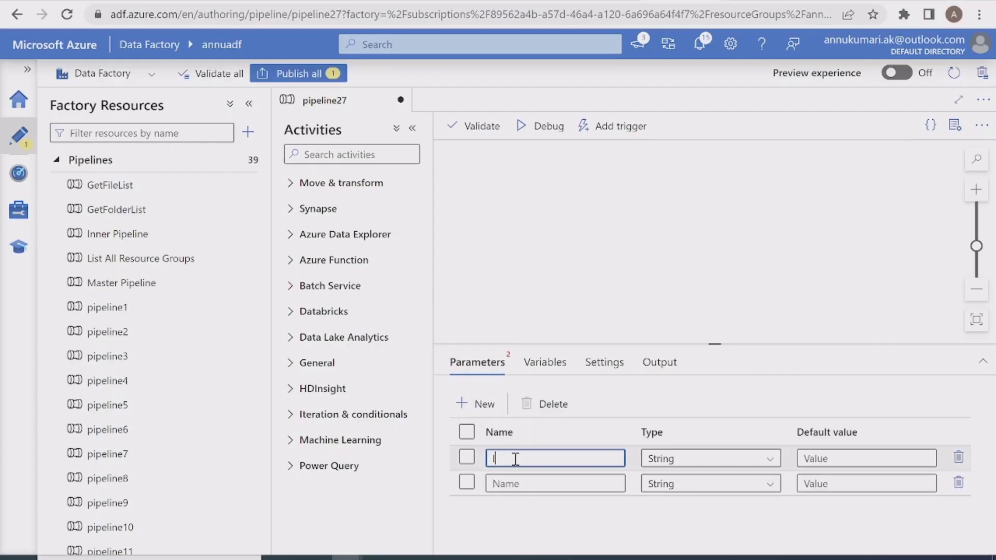
text(ndex1)
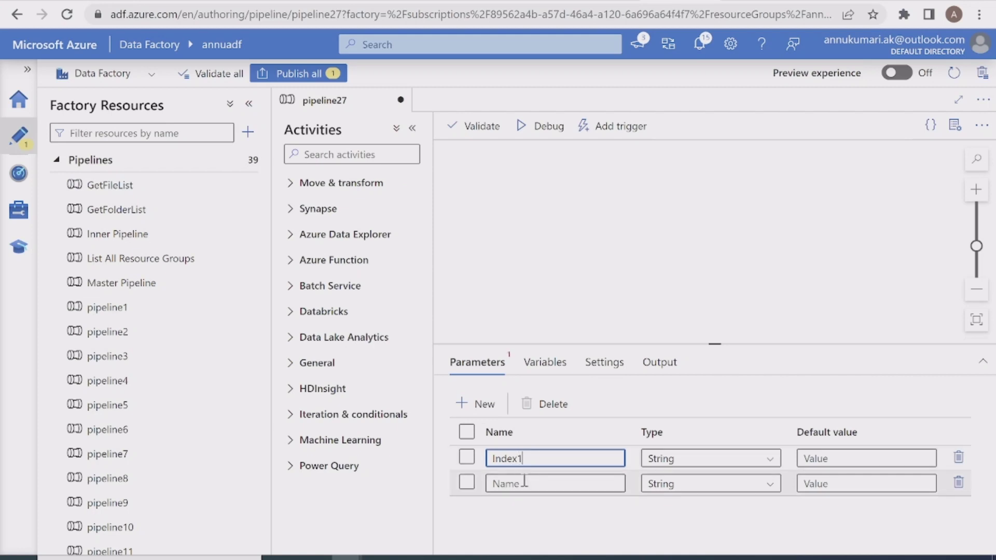
click(526, 485)
text(Index2)
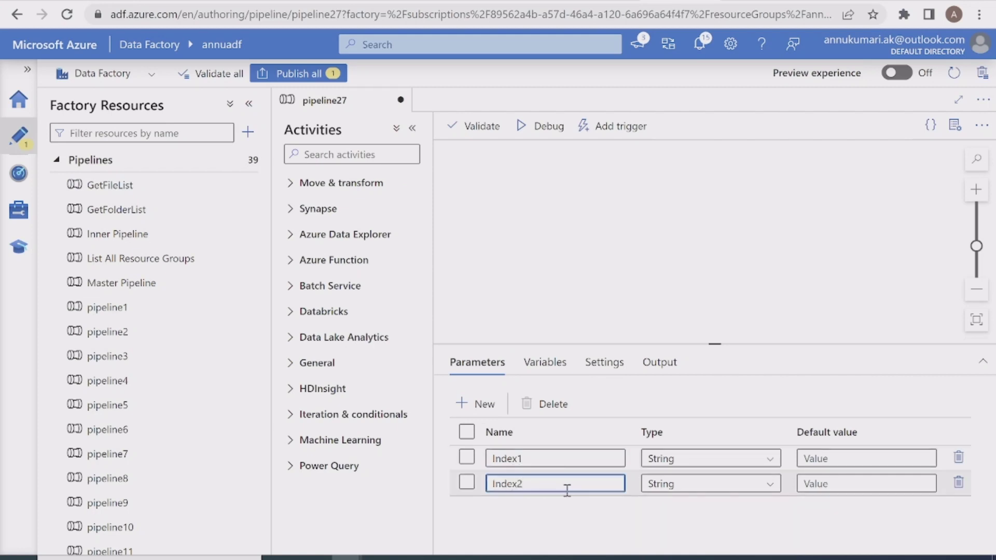
Set the type of both the Index1 and Index2 parameters to Int.
click(677, 465)
click(673, 531)
click(692, 485)
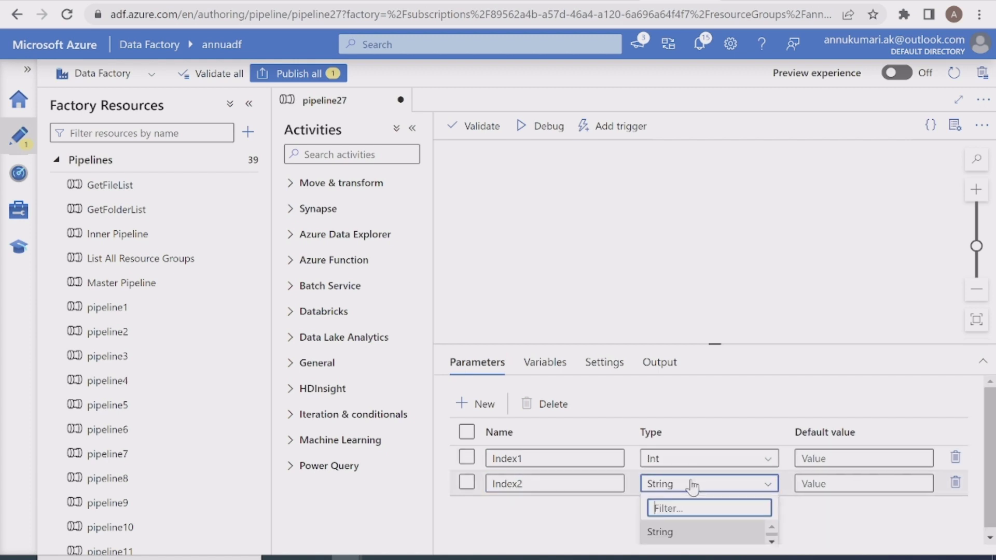
text(int)
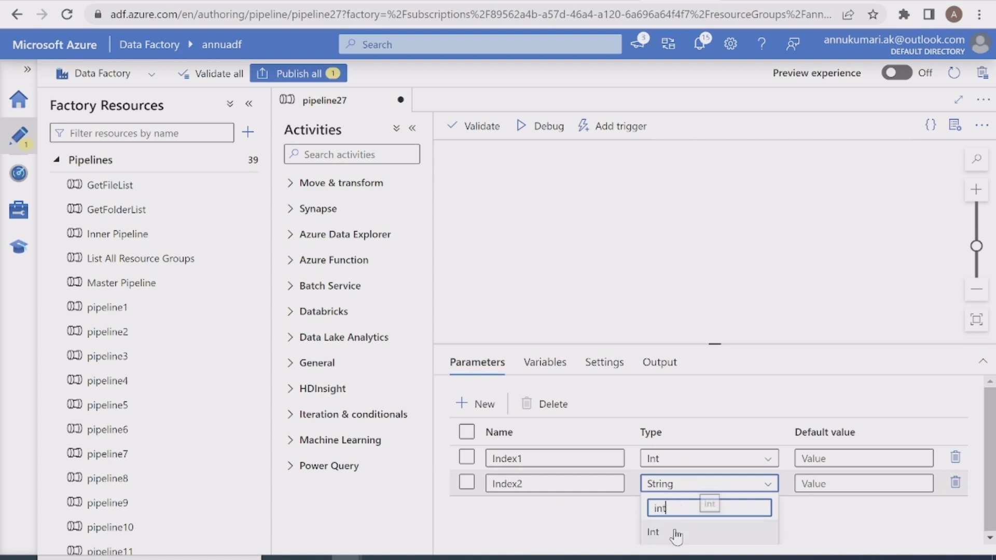
click(673, 532)
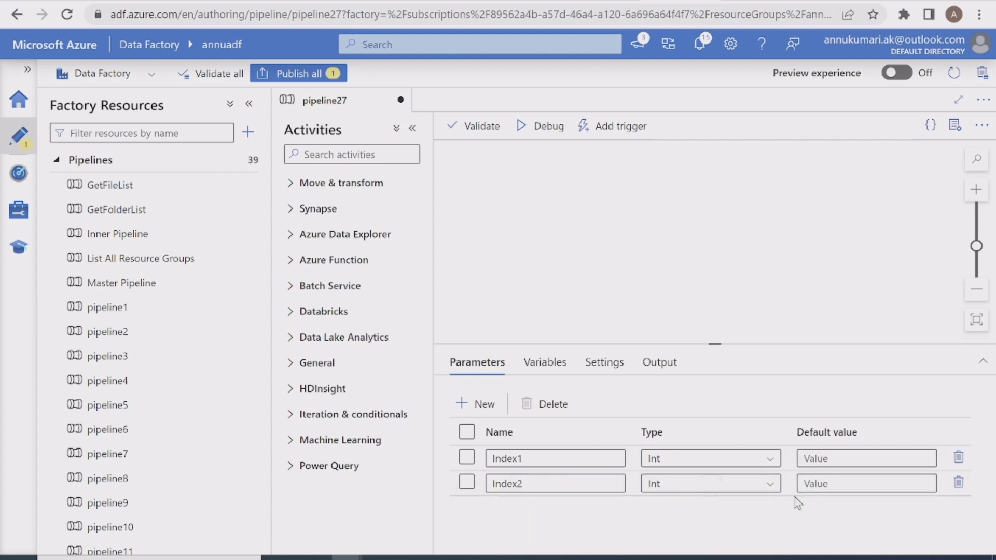
Set the default values to 2 for Index1 and 3 for Index2.
click(810, 458)
text(2)
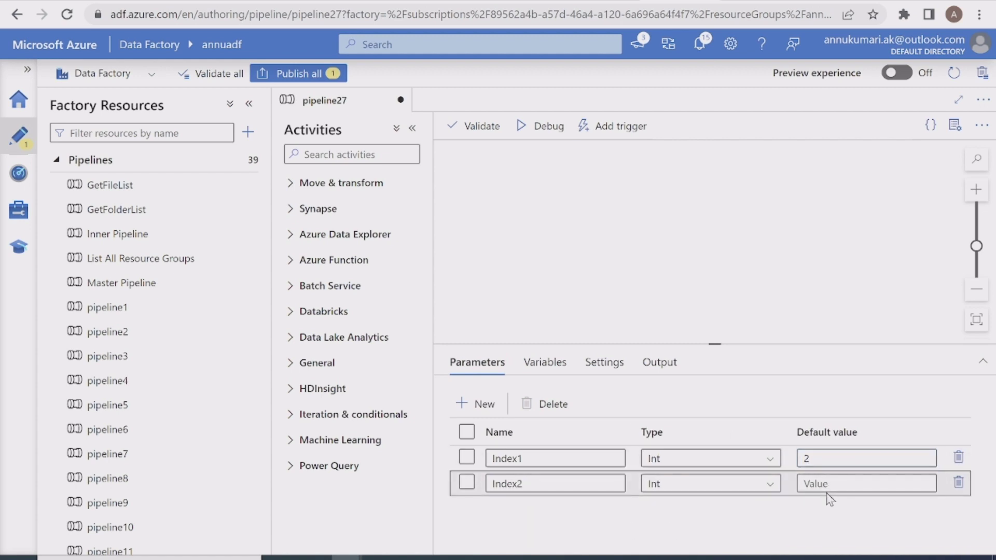
click(825, 482)
text(3)
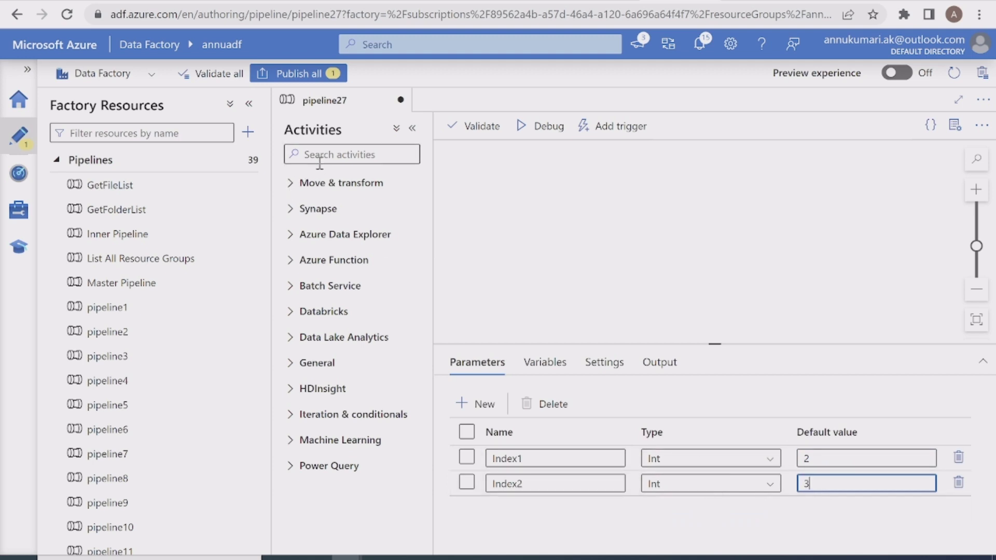
click(618, 437)
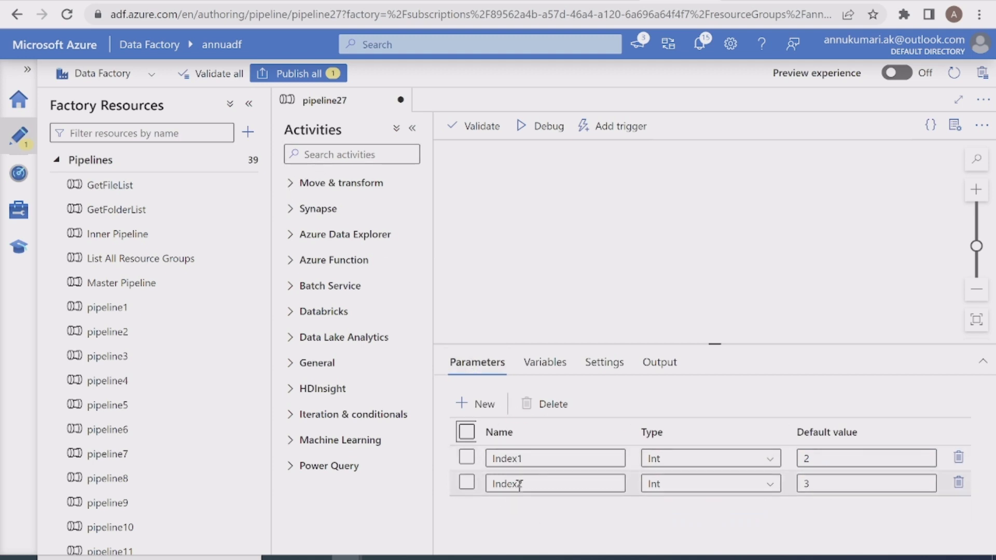
Switch to the Excel worksheet and review the index, input array, left, right and output array headings.
key(alt+Tab)
drag(340, 164, 390, 163)
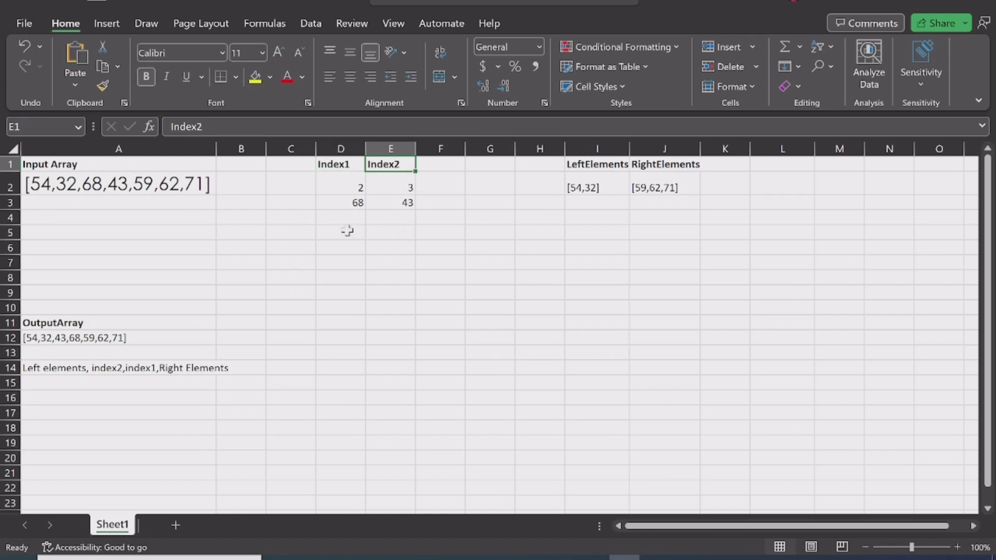
click(131, 164)
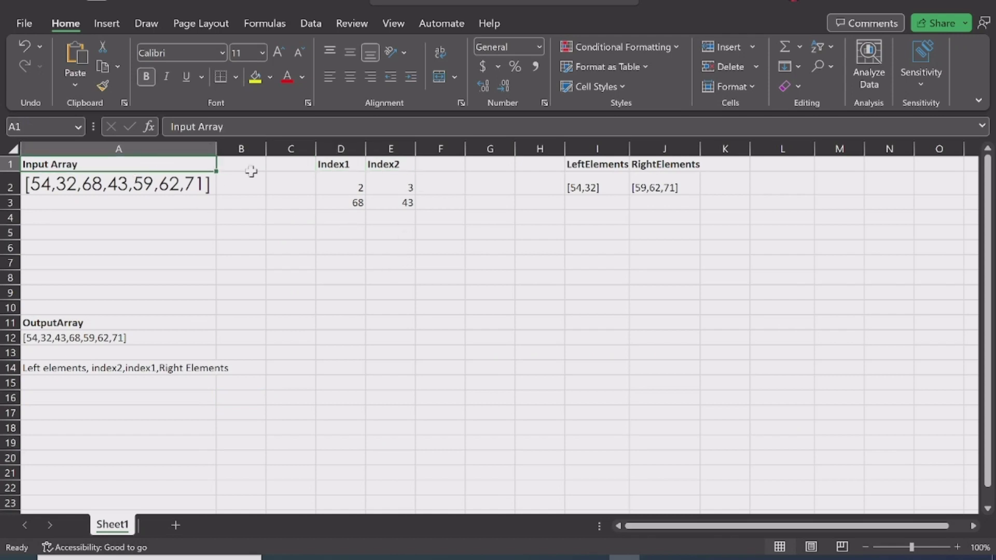
click(593, 165)
click(682, 165)
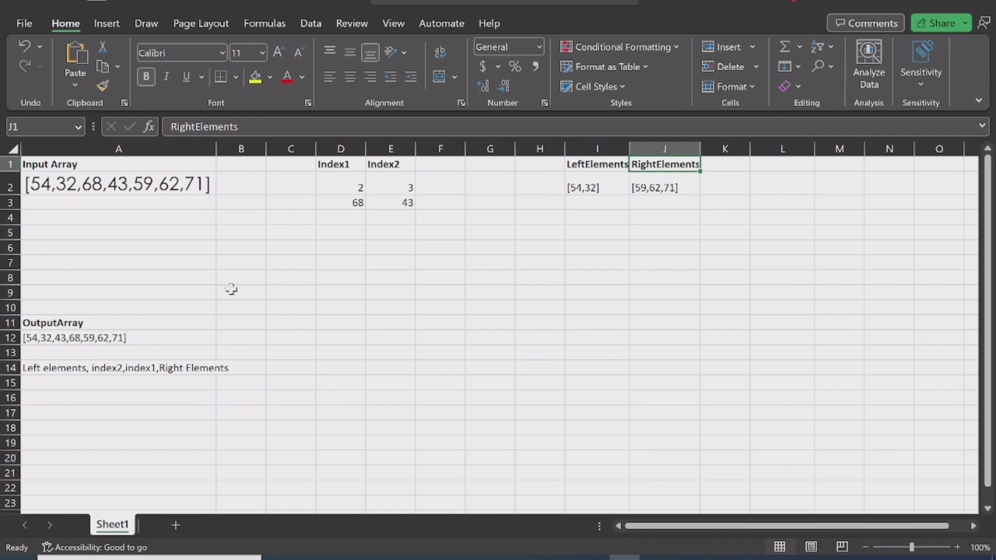
click(102, 320)
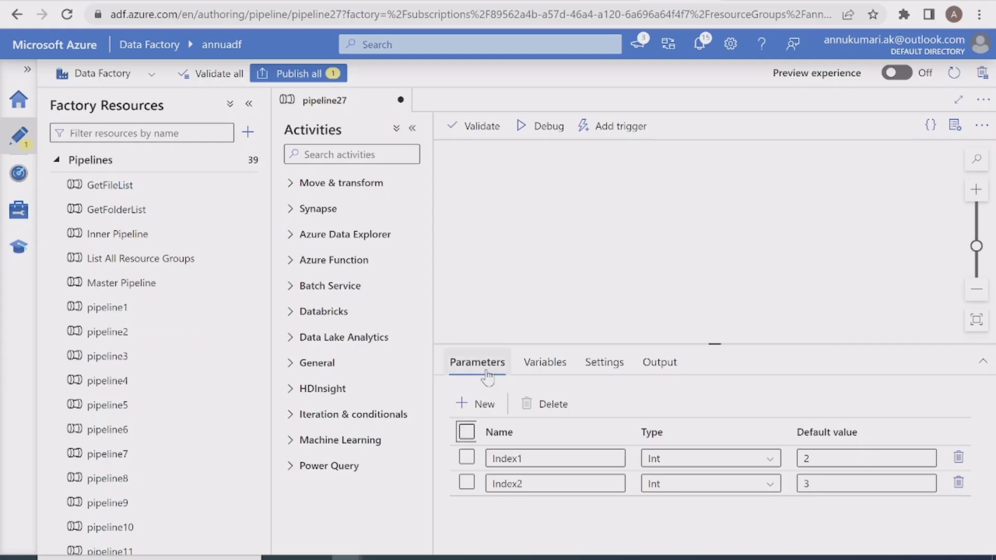
Add a pipeline variable of type Array named Input Array, copying the name from the Excel worksheet heading.
click(544, 362)
click(490, 410)
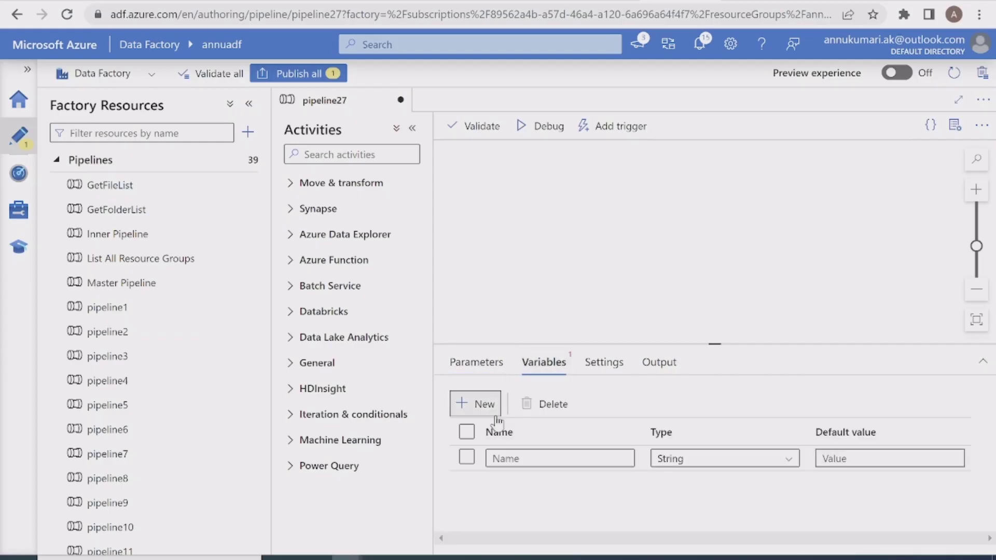
click(507, 457)
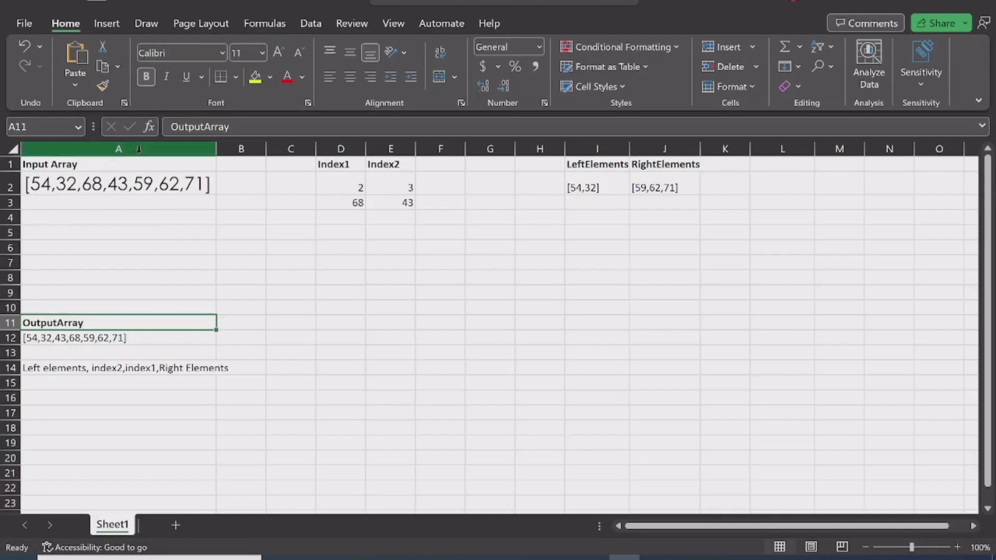
click(115, 164)
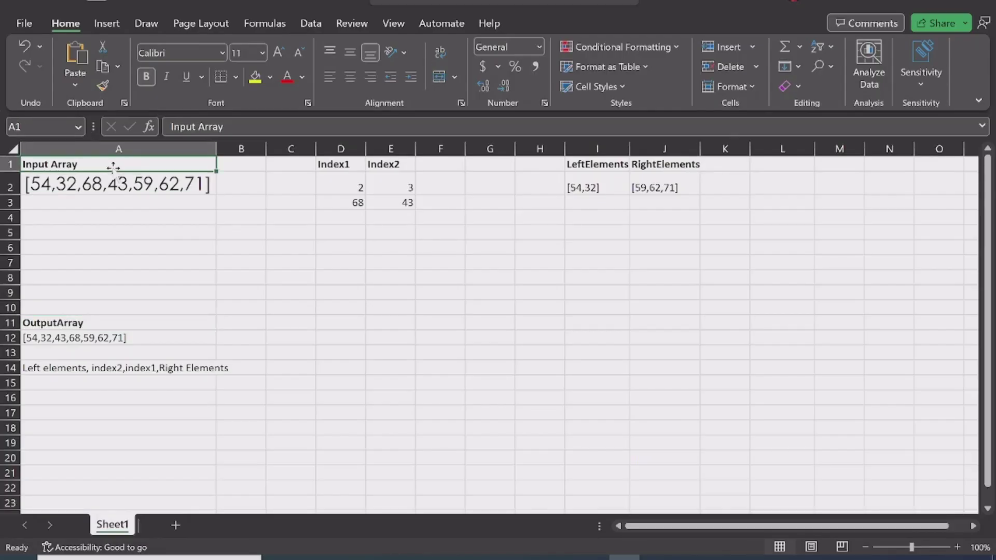
click(116, 186)
triple_click(116, 165)
key(ctrl+c)
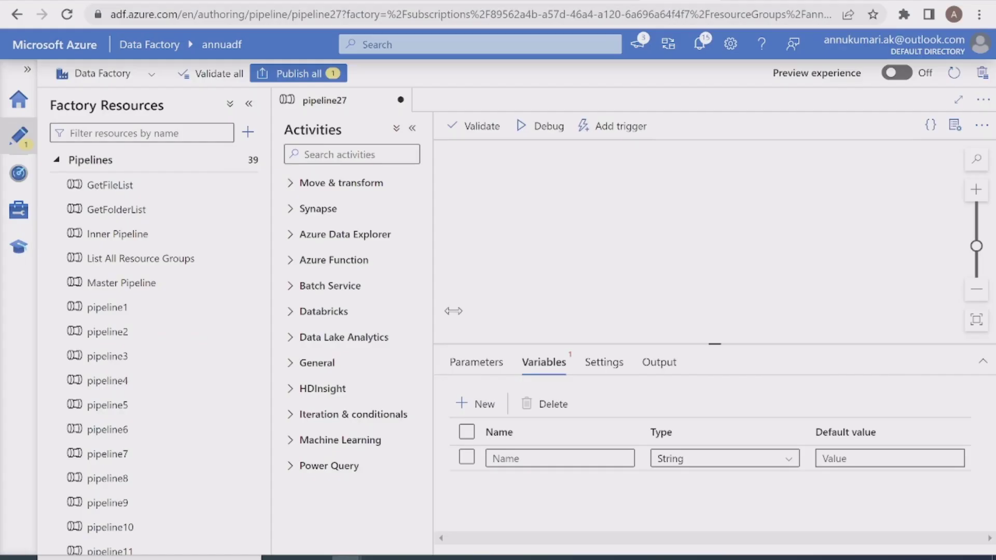
click(520, 457)
key(ctrl+v)
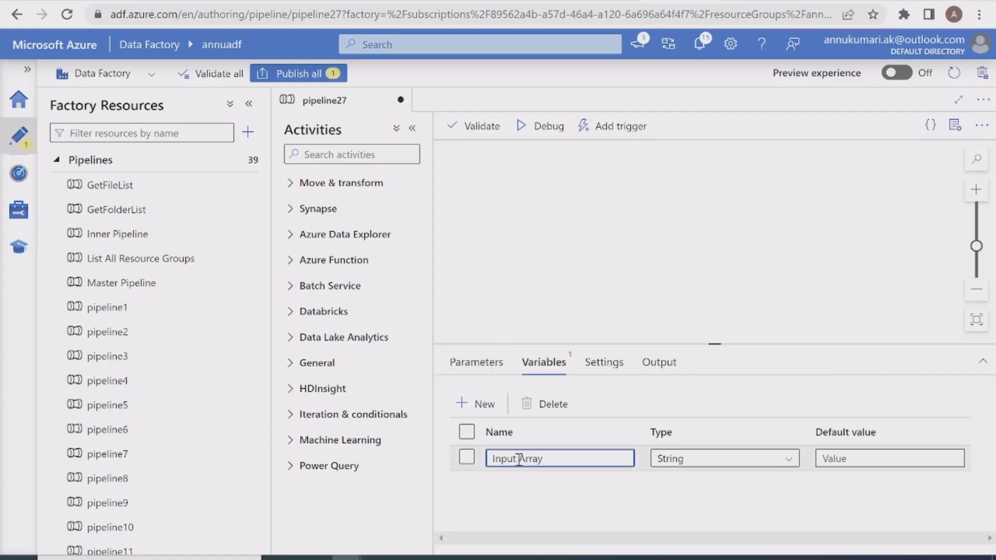
click(674, 459)
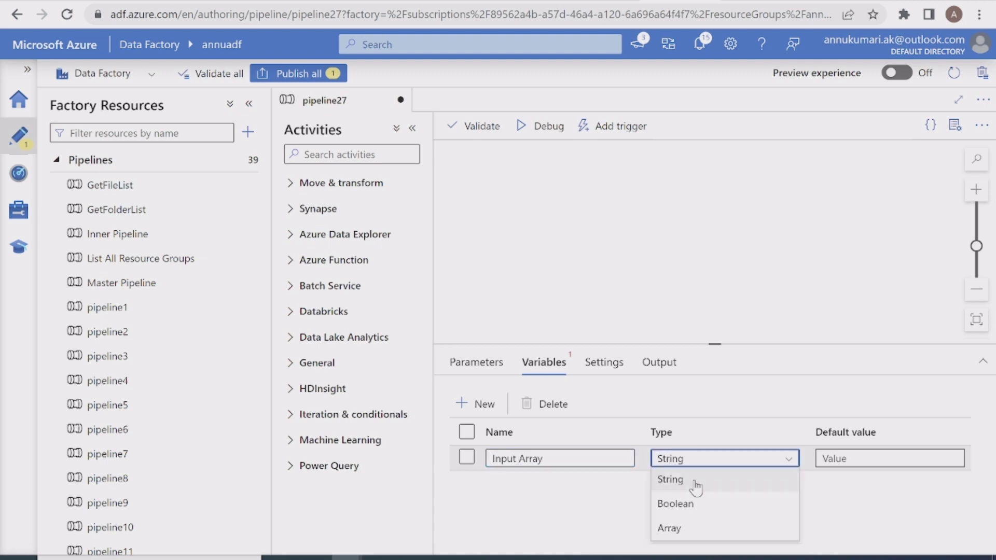
click(669, 525)
click(413, 130)
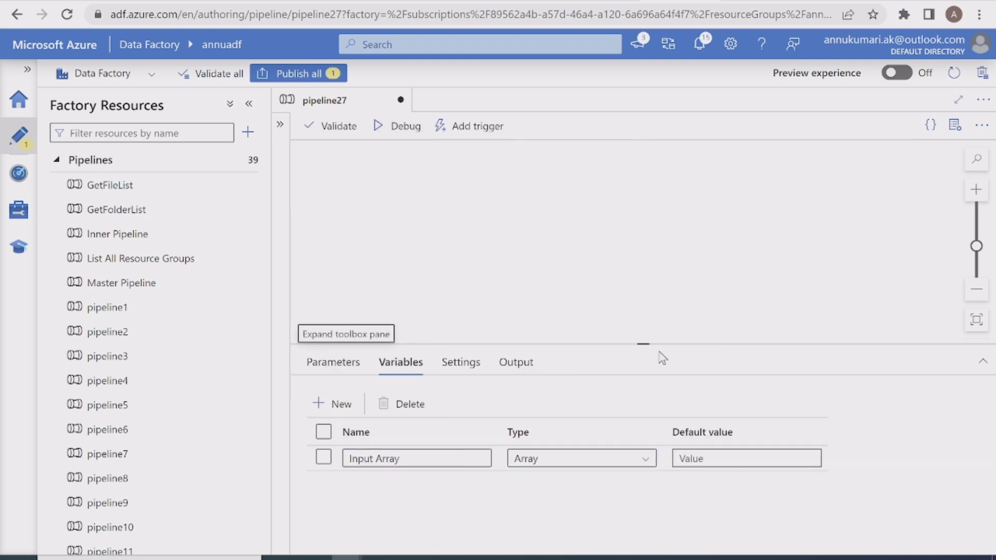
Add a second Array variable named LeftElements, copying its name from the Excel worksheet heading.
click(333, 326)
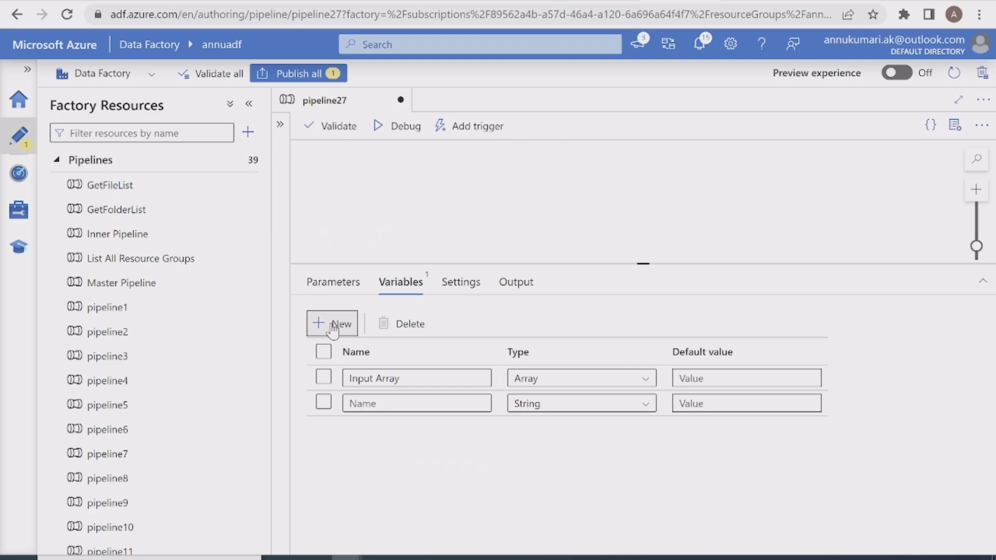
click(423, 408)
key(alt+Tab)
click(576, 162)
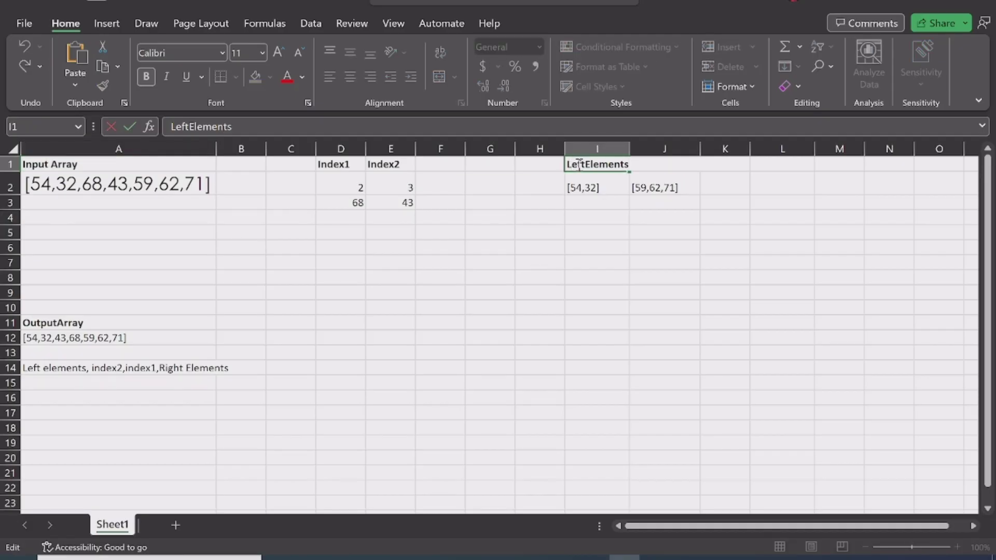
key(ctrl+c)
key(alt+Tab)
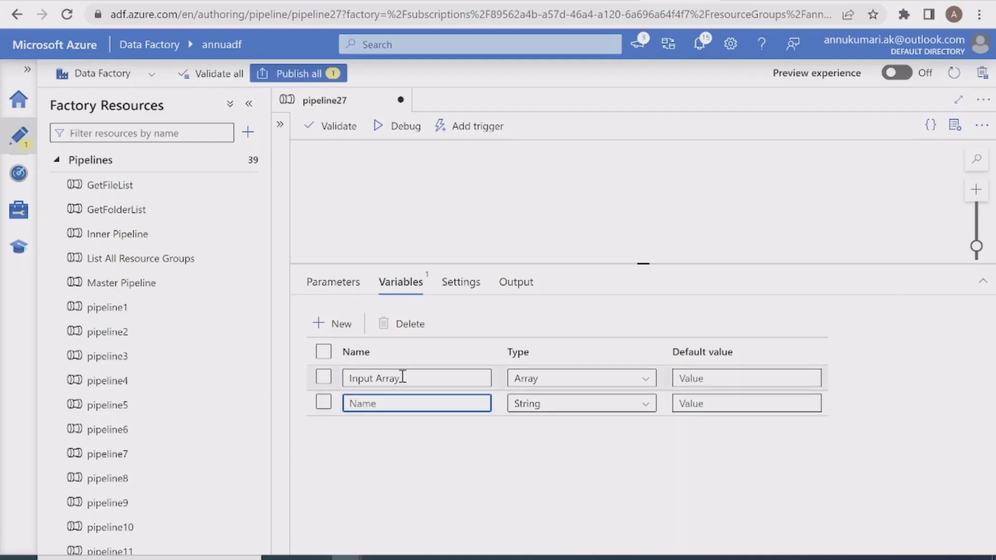
key(ctrl+v)
click(530, 407)
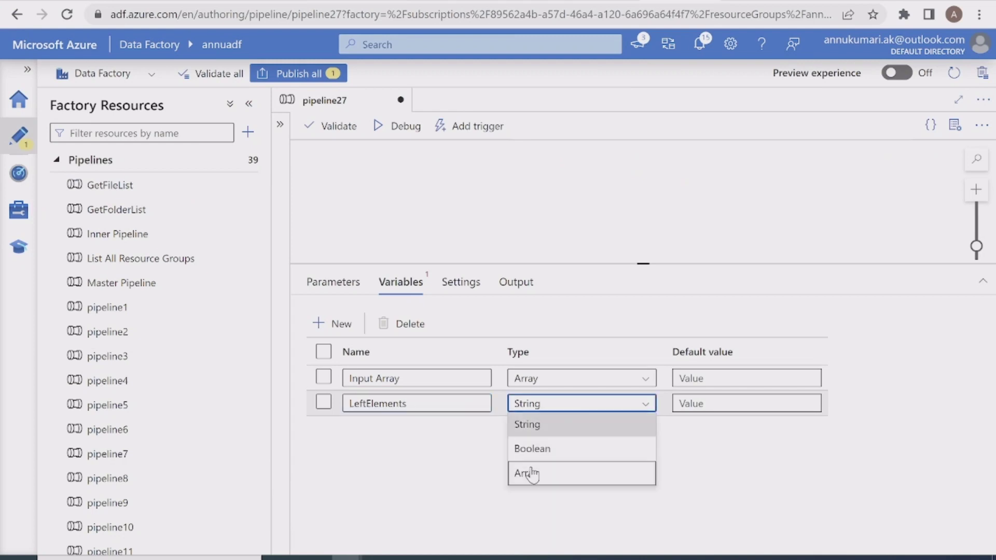
click(527, 472)
Add a third Array variable named RightElements, copying its name from the Excel worksheet heading.
click(348, 329)
click(397, 434)
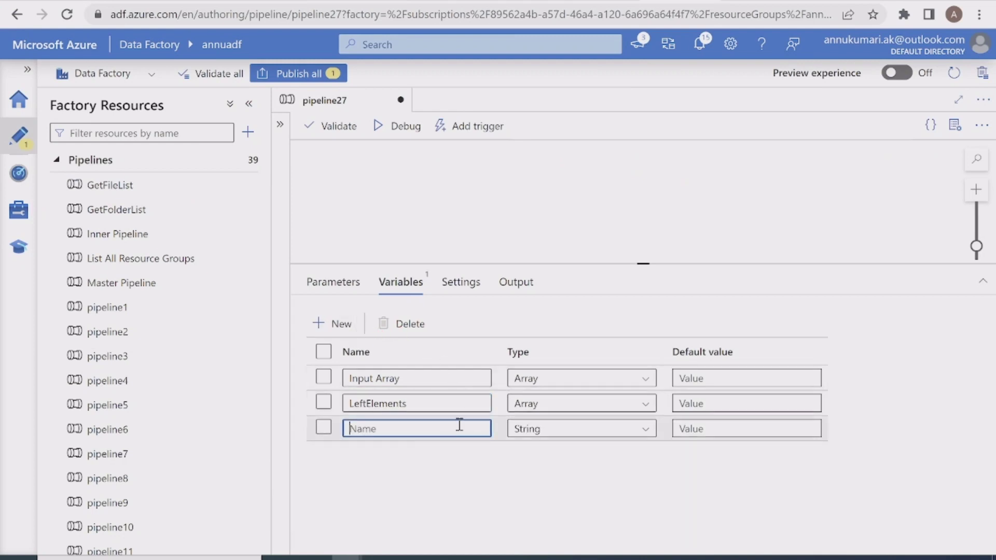
key(alt+Tab)
double_click(622, 165)
click(596, 232)
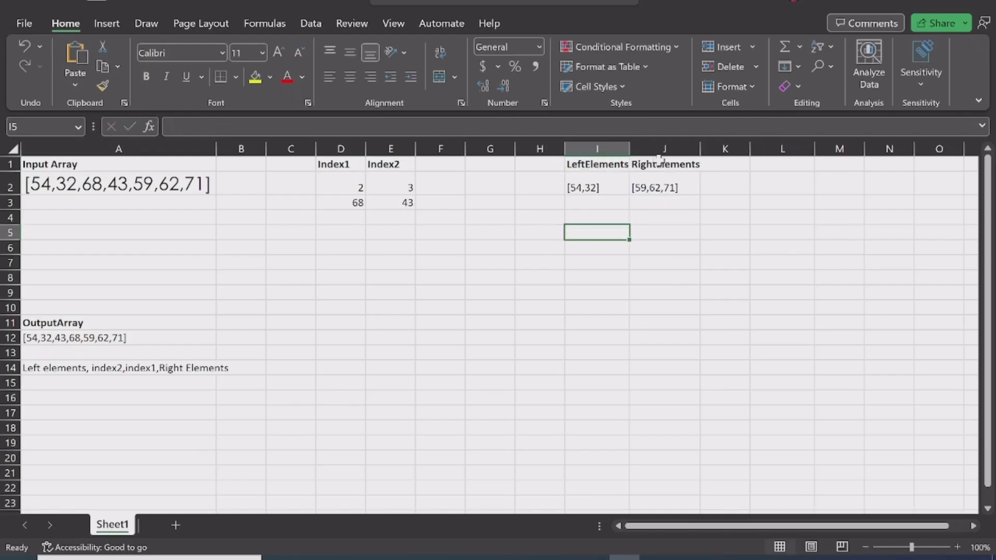
double_click(664, 164)
key(ctrl+c)
key(alt+Tab)
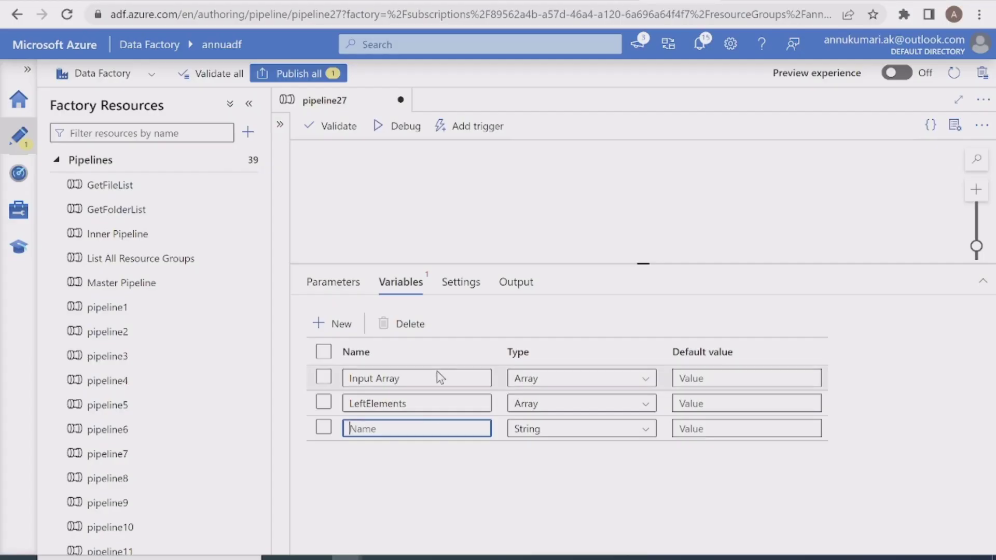
key(ctrl+v)
click(567, 430)
click(526, 498)
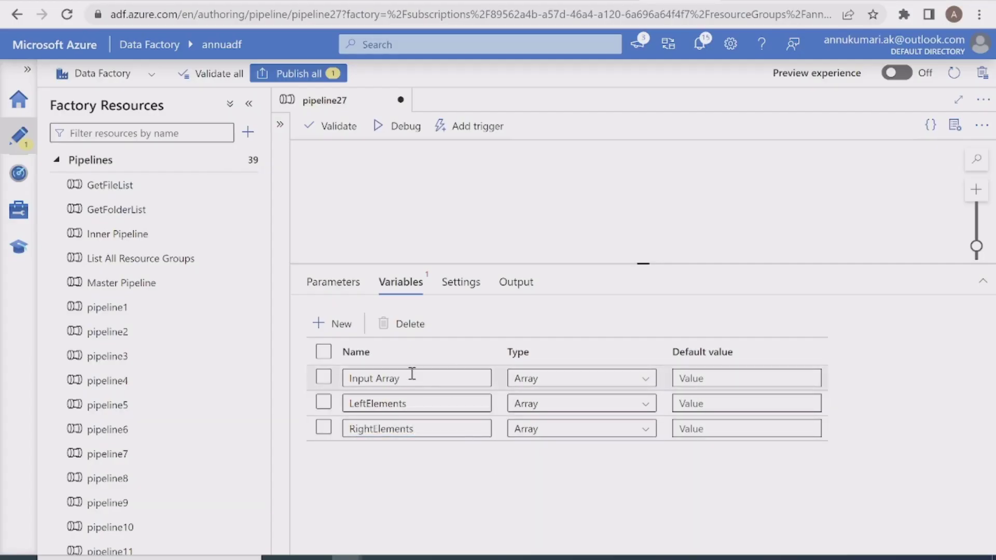
Add a fourth Array variable named OutputArray, copying its name from the Excel worksheet heading.
click(332, 324)
key(alt+Tab)
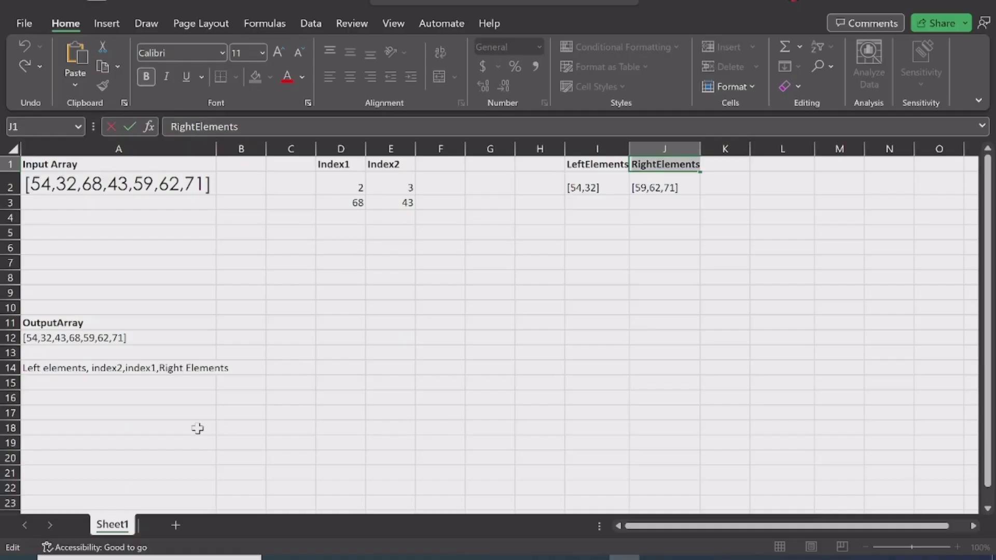
double_click(126, 321)
key(shift+Home)
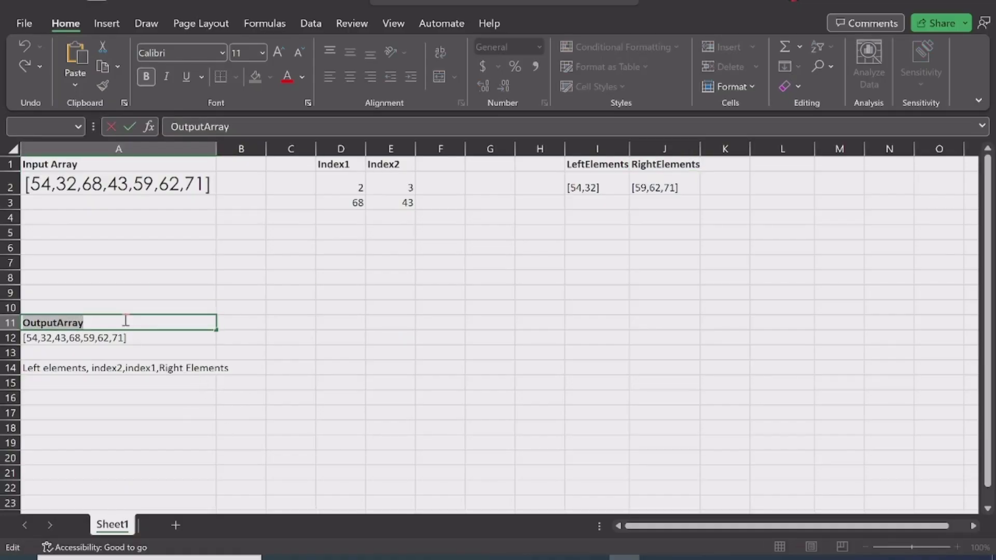
key(ctrl+c)
key(alt+Tab)
key(ctrl+v)
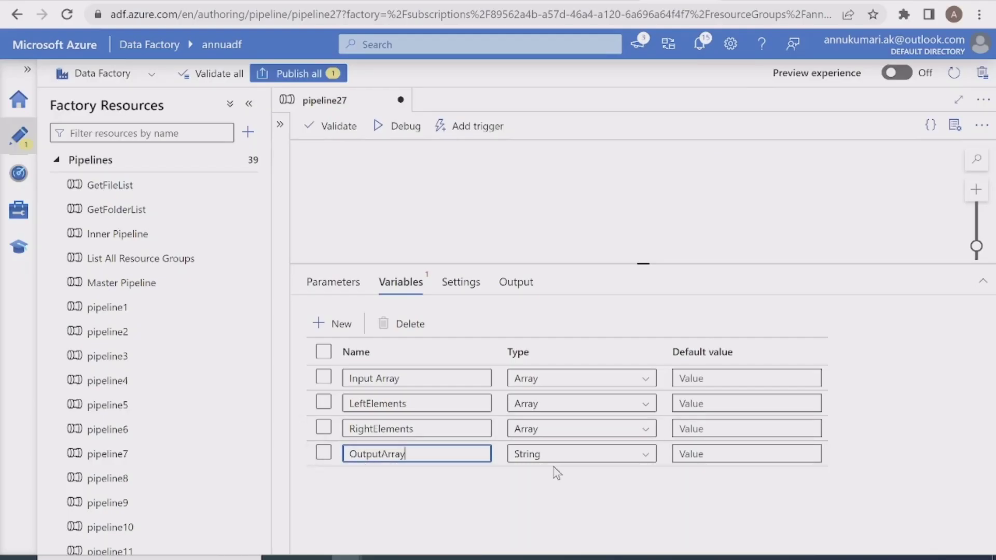
click(552, 456)
click(534, 523)
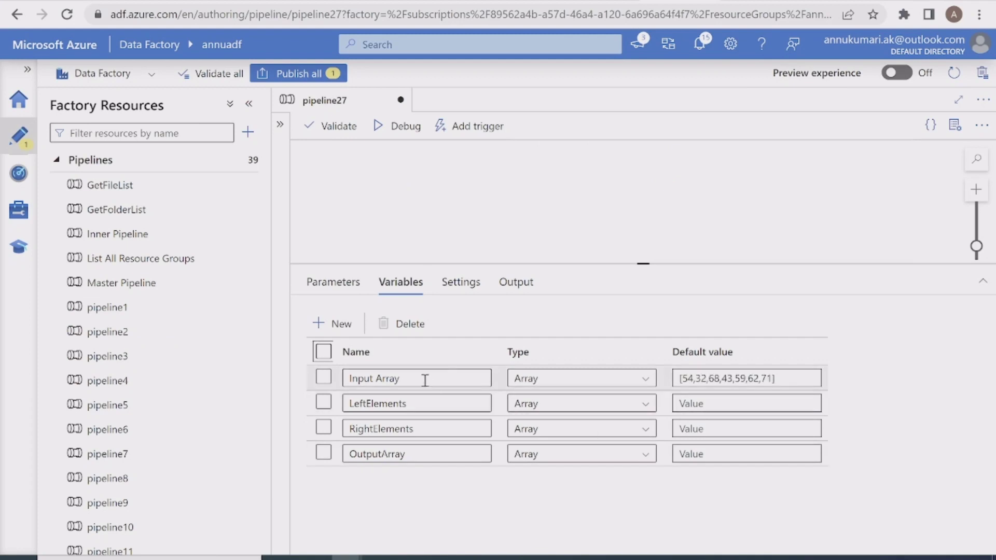
Remove the space from the Input Array variable's name so that it reads InputArray.
click(380, 377)
key(BackSpace)
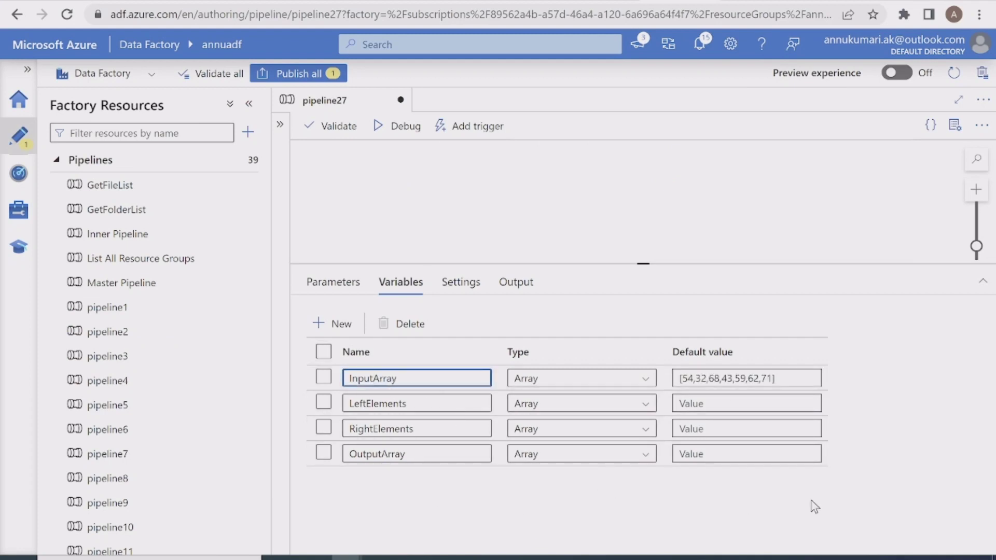
Switch to the PowerPoint slide and review the first example's input array and the indexes to be swapped.
key(alt+Tab)
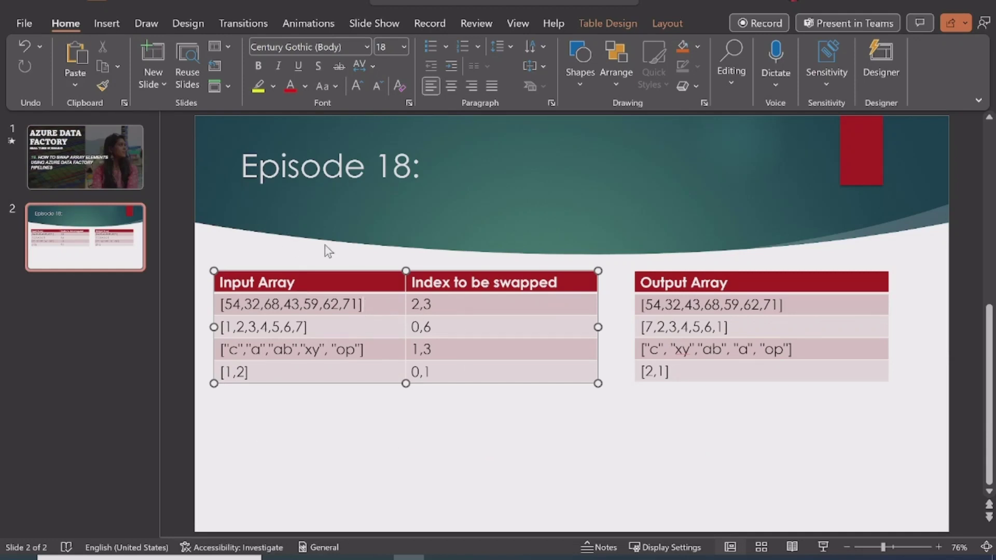
drag(358, 303, 224, 302)
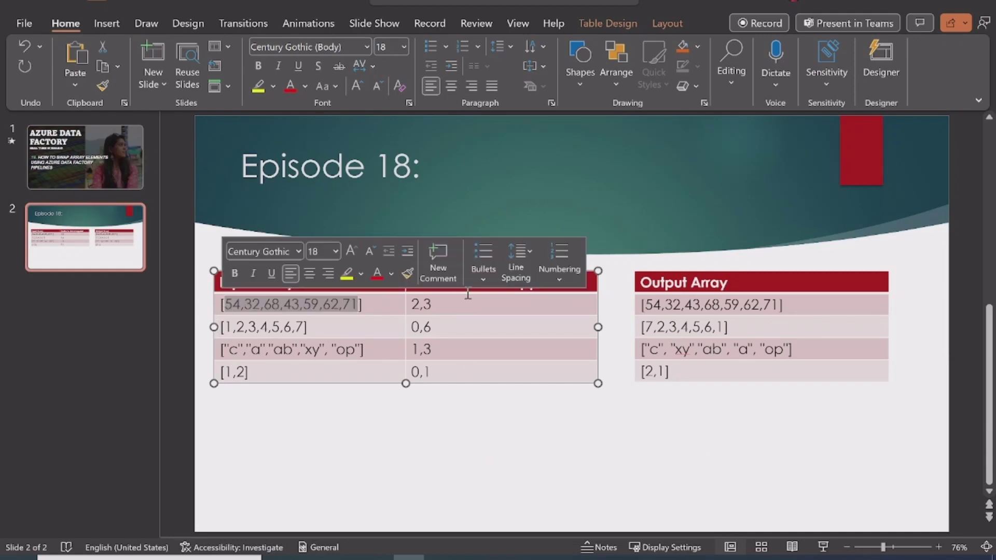
click(457, 307)
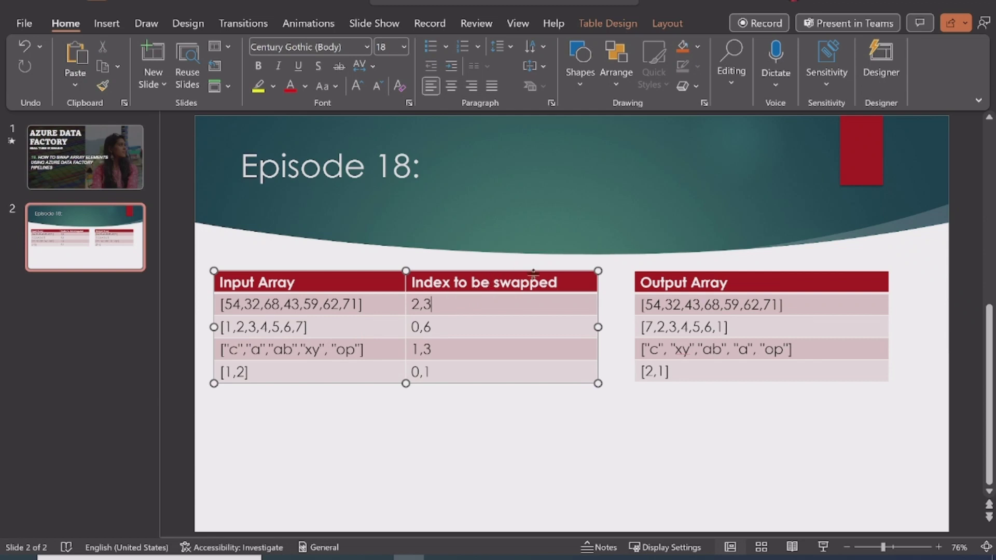
double_click(426, 303)
Return to Azure Data Factory and check the InputArray default, the Index1 and Index2 defaults, and the OutputArray and LeftElements variables.
key(alt+Tab)
drag(788, 376, 675, 376)
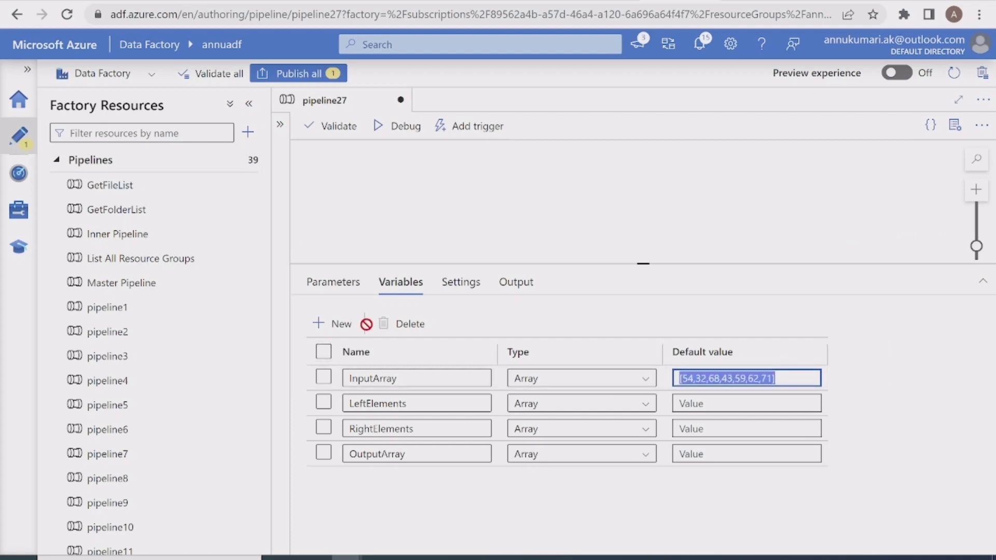
click(332, 282)
double_click(663, 378)
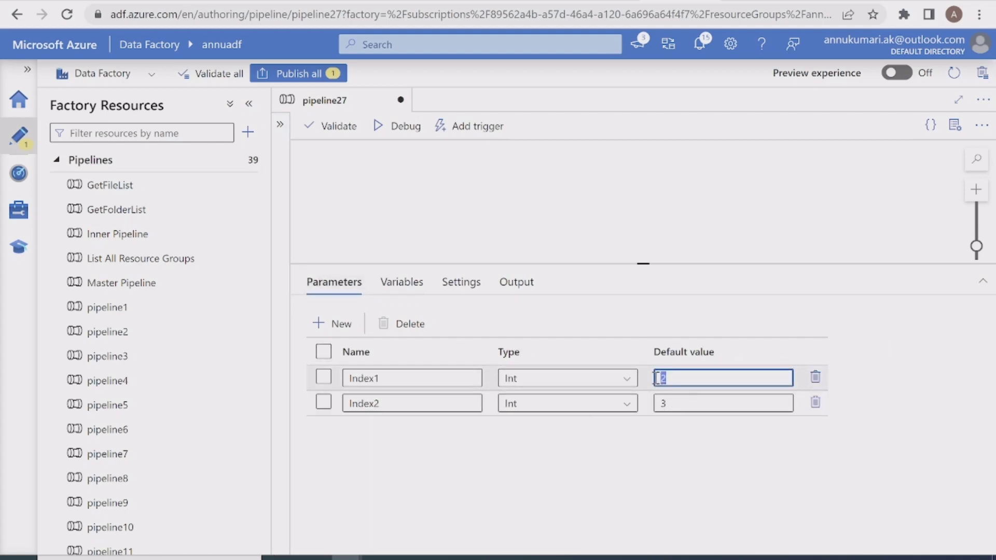
double_click(664, 403)
click(401, 282)
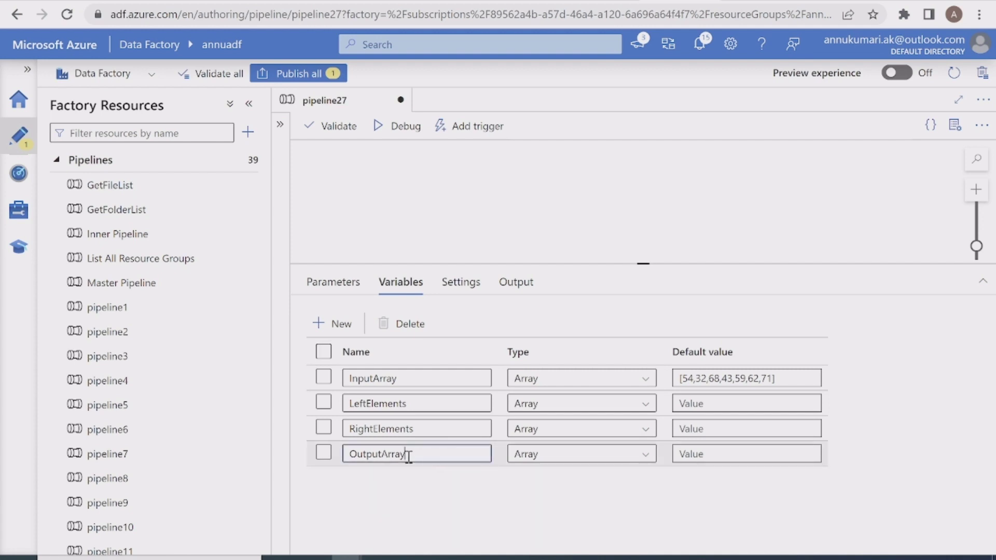
drag(467, 454, 329, 459)
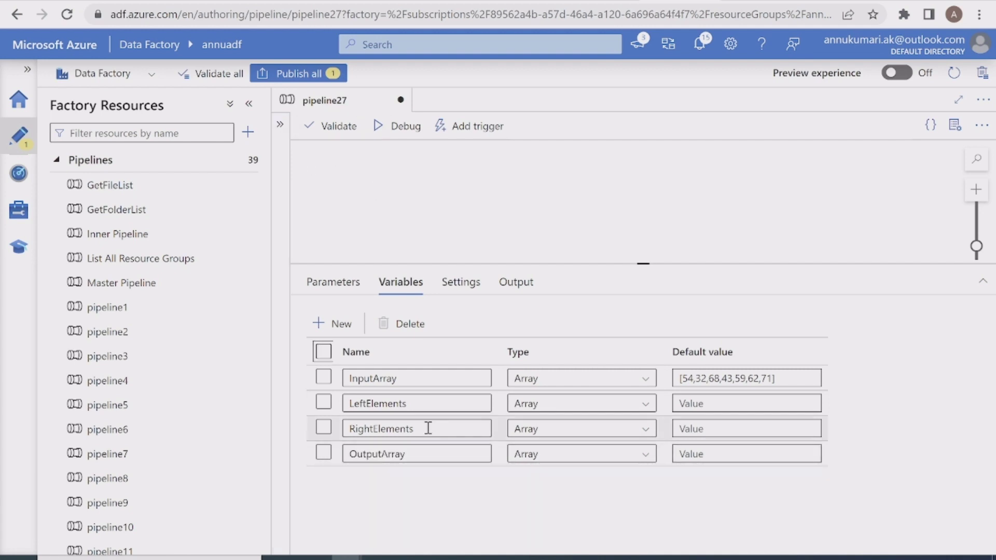
drag(413, 403, 324, 403)
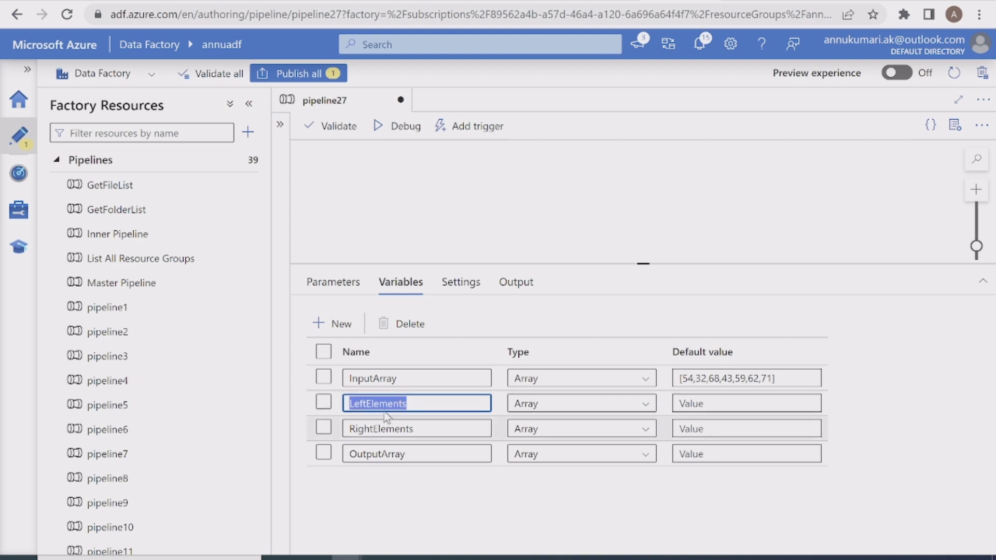
Add a Set variable activity to the pipeline27 canvas and name it LeftElements.
click(280, 125)
click(321, 156)
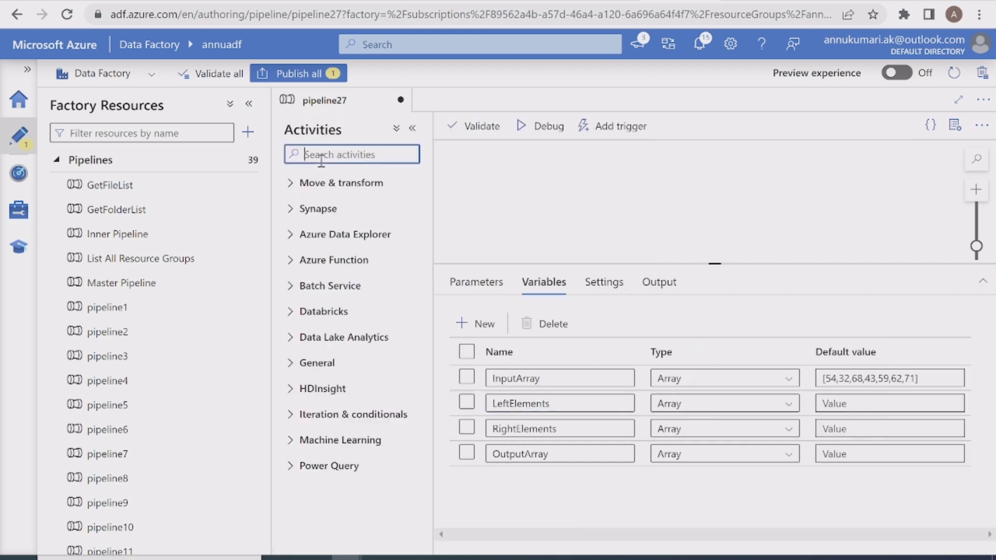
text(set)
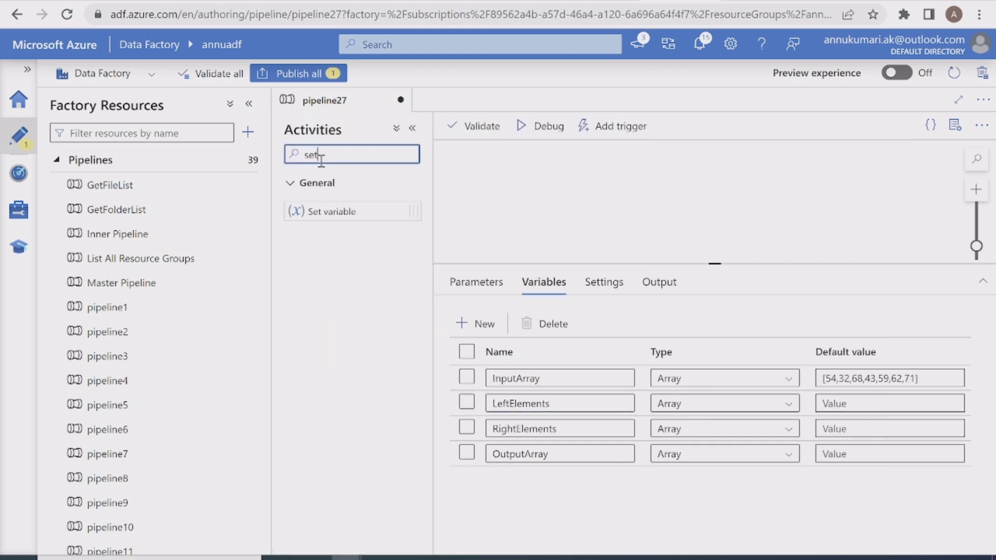
click(249, 104)
drag(116, 209, 377, 204)
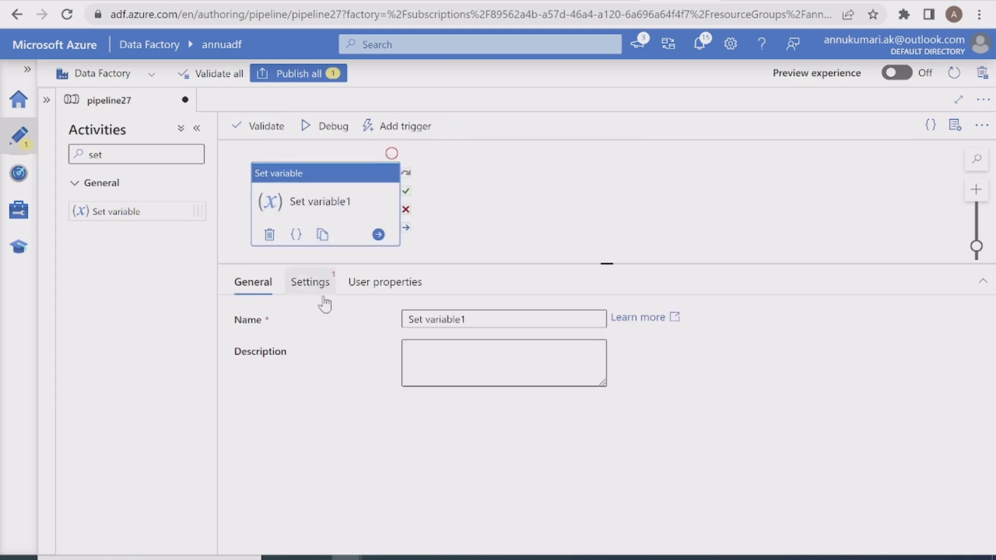
drag(467, 318, 349, 326)
text(Left)
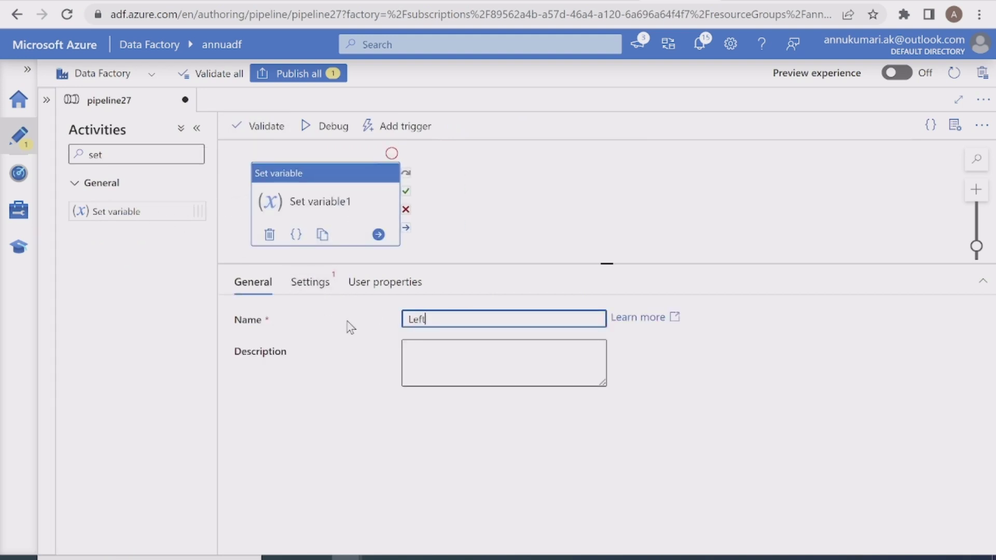
text(Elements)
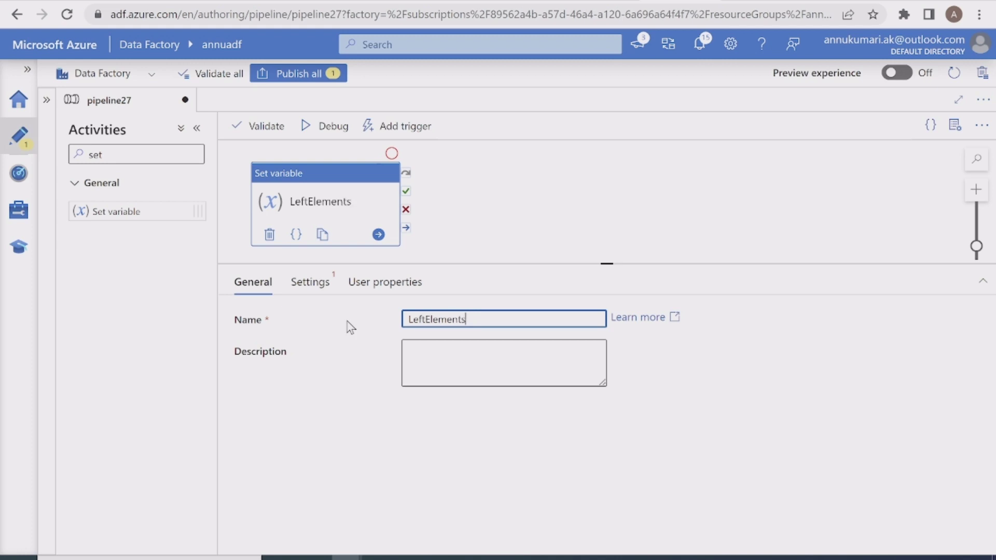
Set the LeftElements activity to assign the pipeline variable LeftElements.
click(313, 283)
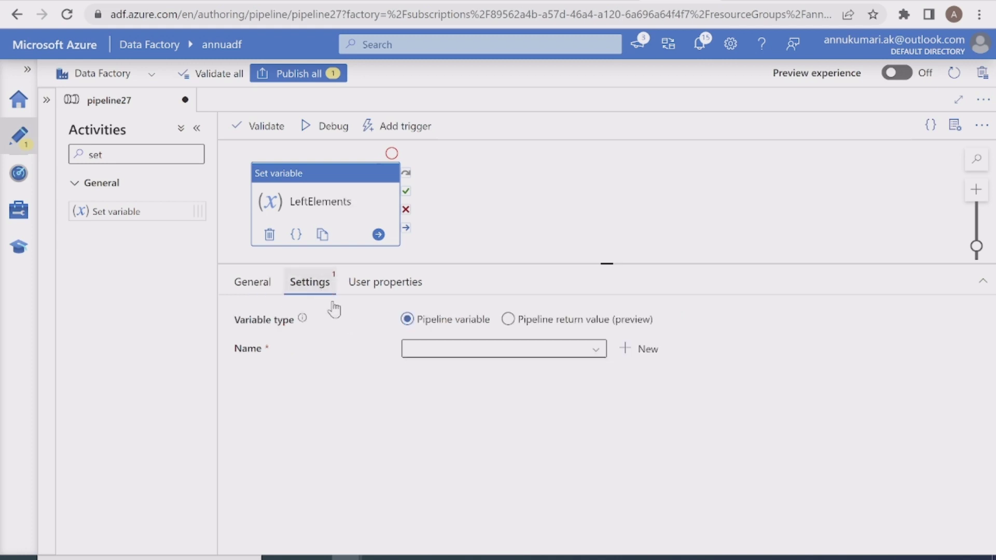
click(466, 358)
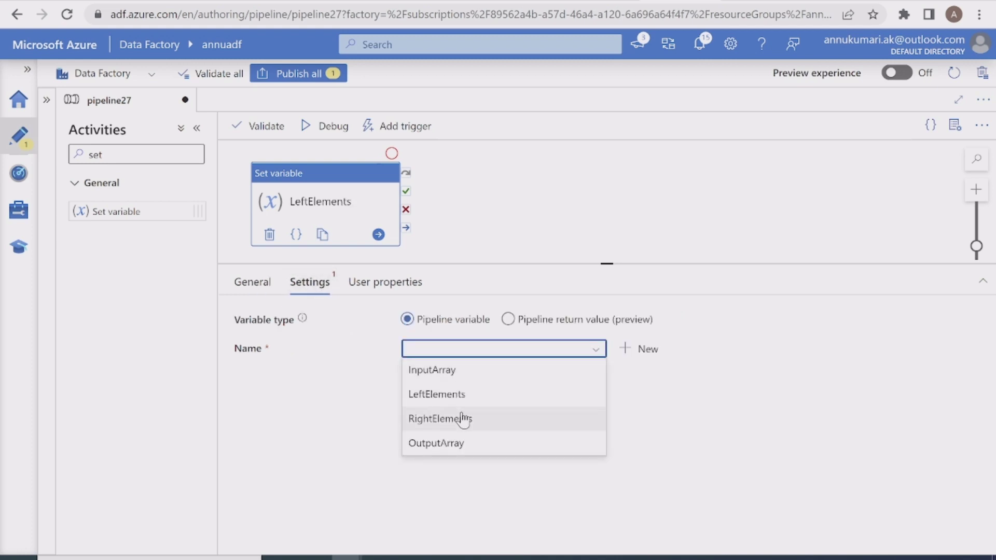
click(434, 392)
click(426, 395)
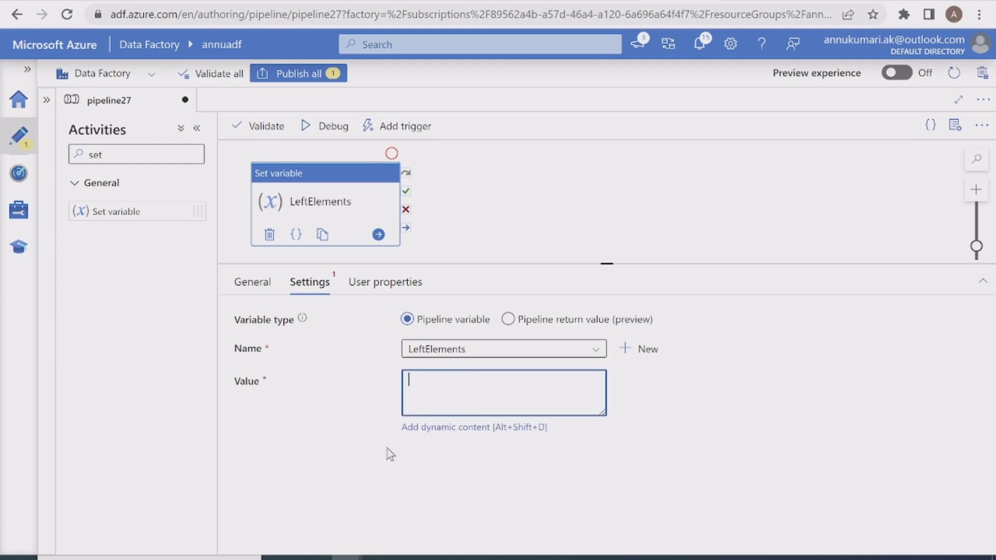
Switch to the Excel sheet, examine which Input Array elements precede Index1, and return to Azure Data Factory.
click(625, 559)
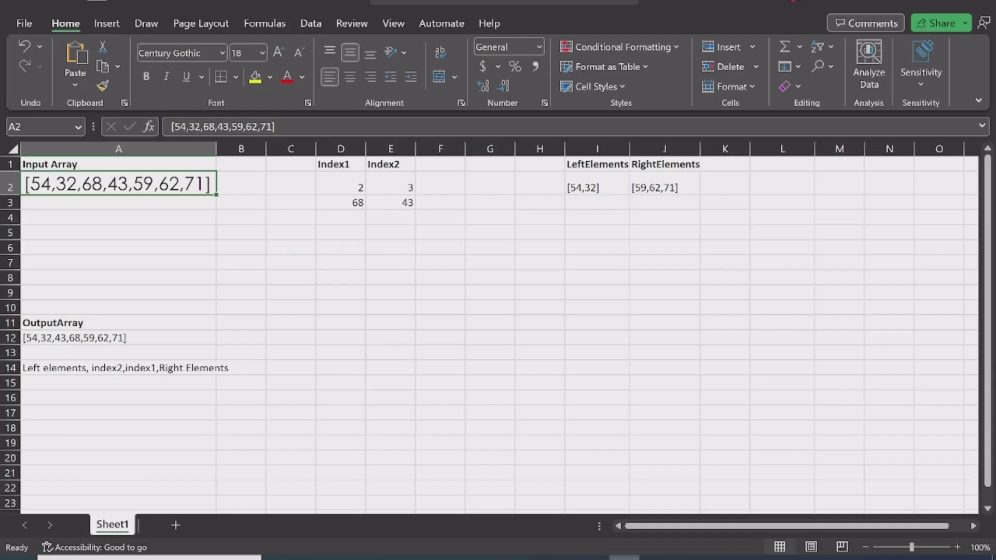
double_click(82, 184)
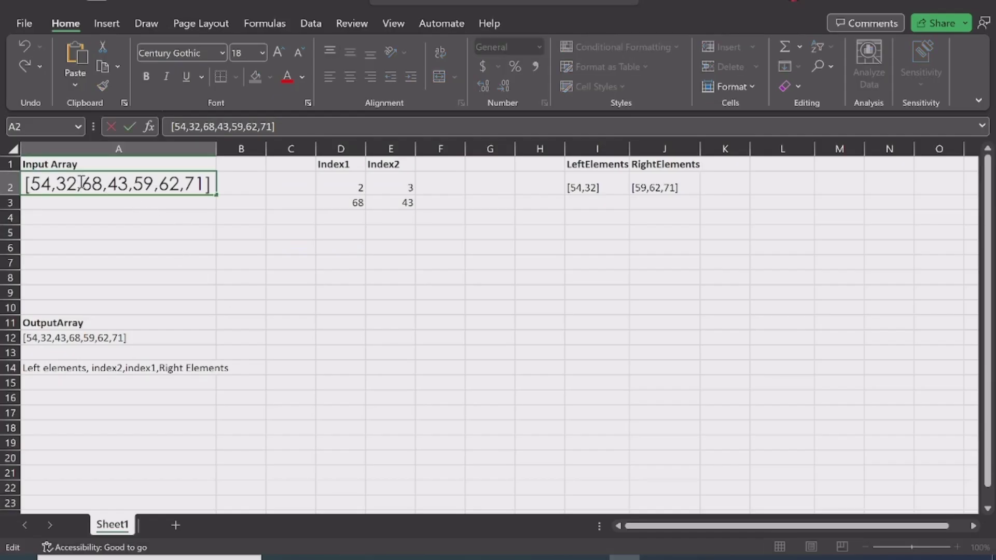
drag(82, 184, 29, 184)
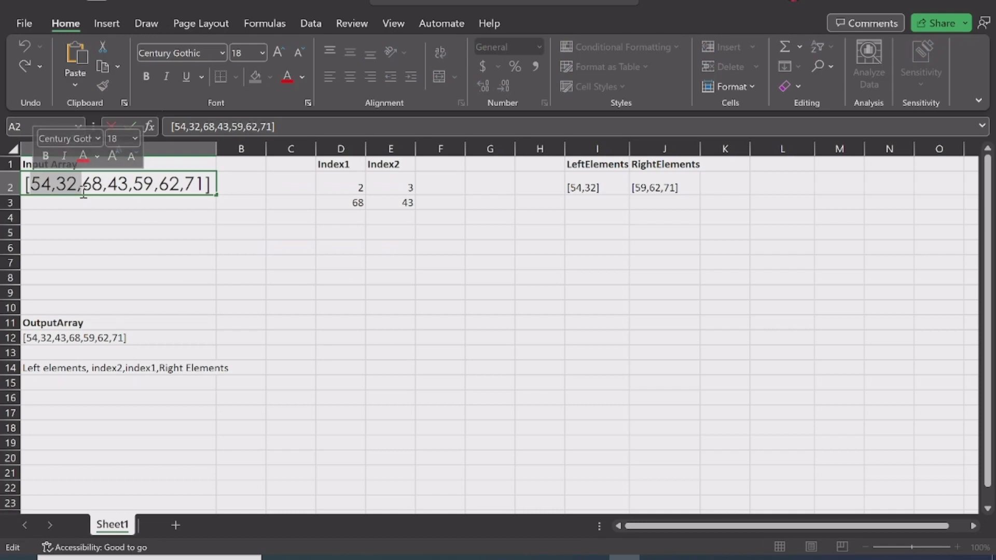
key(alt+Tab)
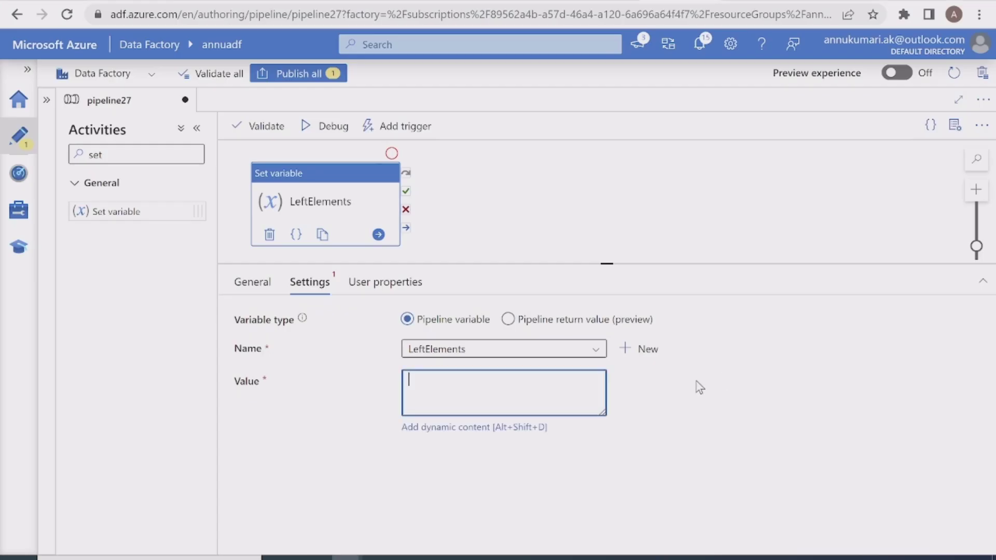
Open the dynamic content editor for the LeftElements value and insert the take collection function.
click(432, 428)
click(739, 305)
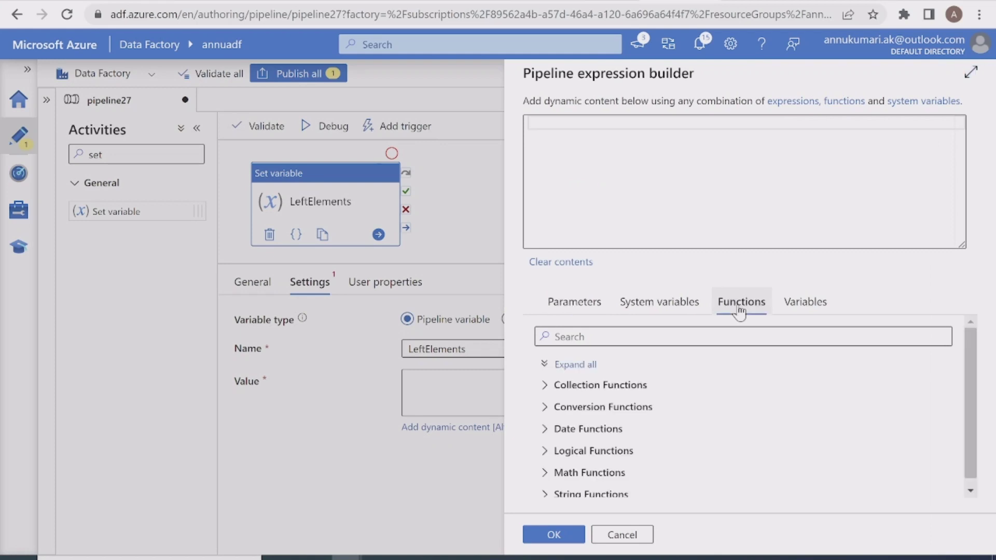
click(639, 386)
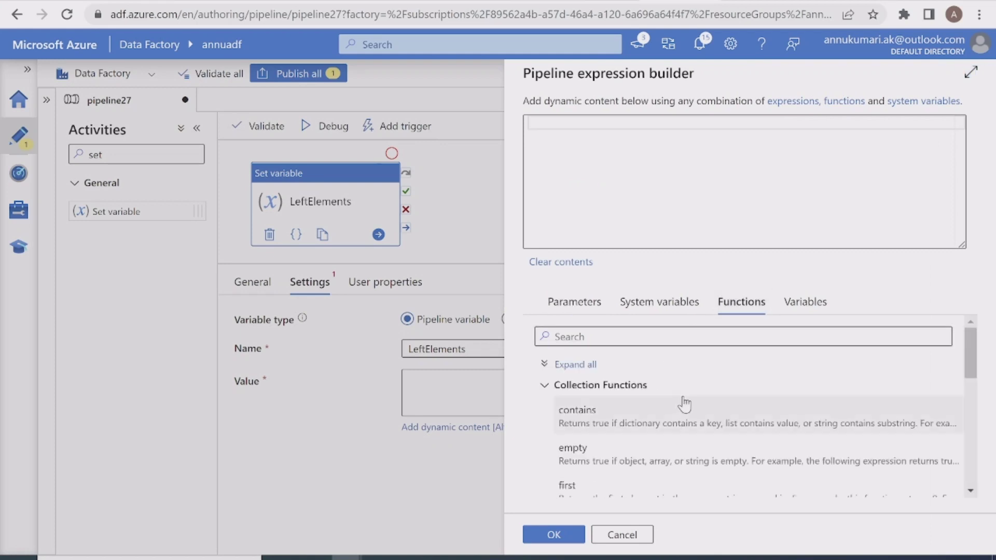
scroll(708, 394, down, 5)
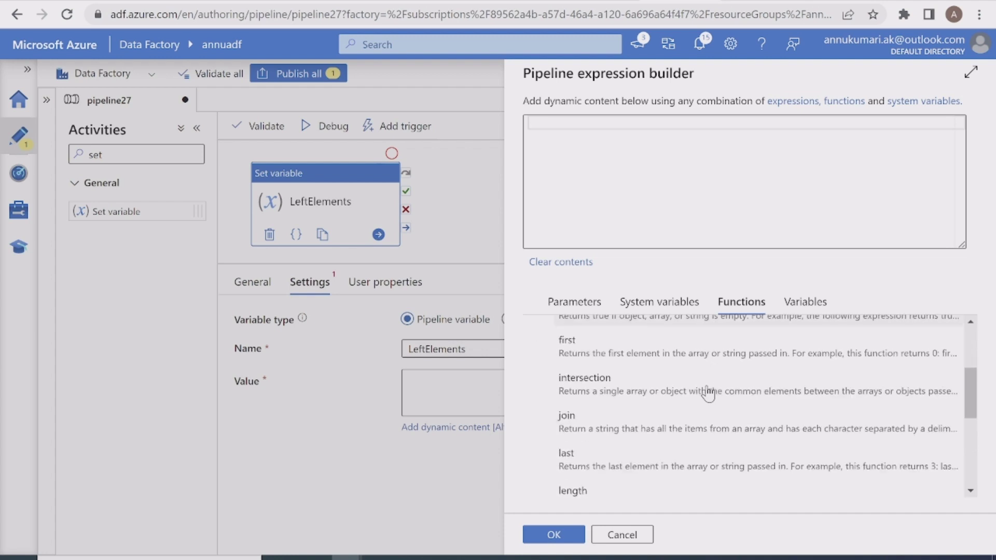
scroll(708, 395, down, 2)
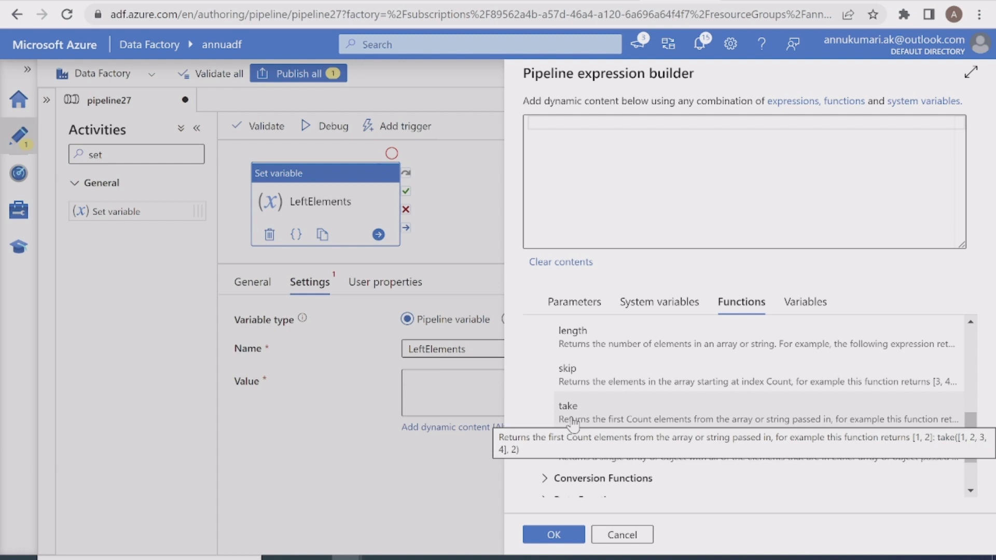
scroll(586, 420, down, 1)
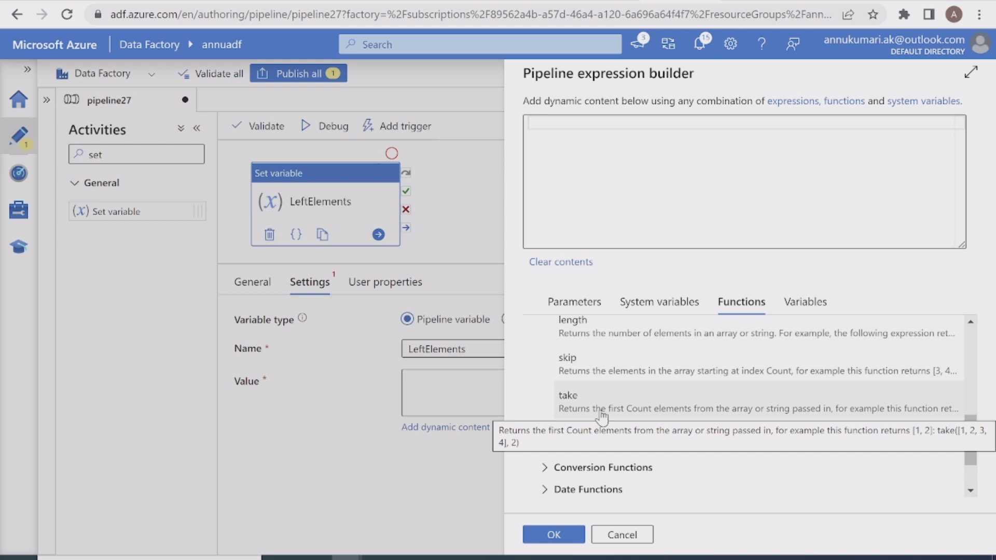
click(602, 410)
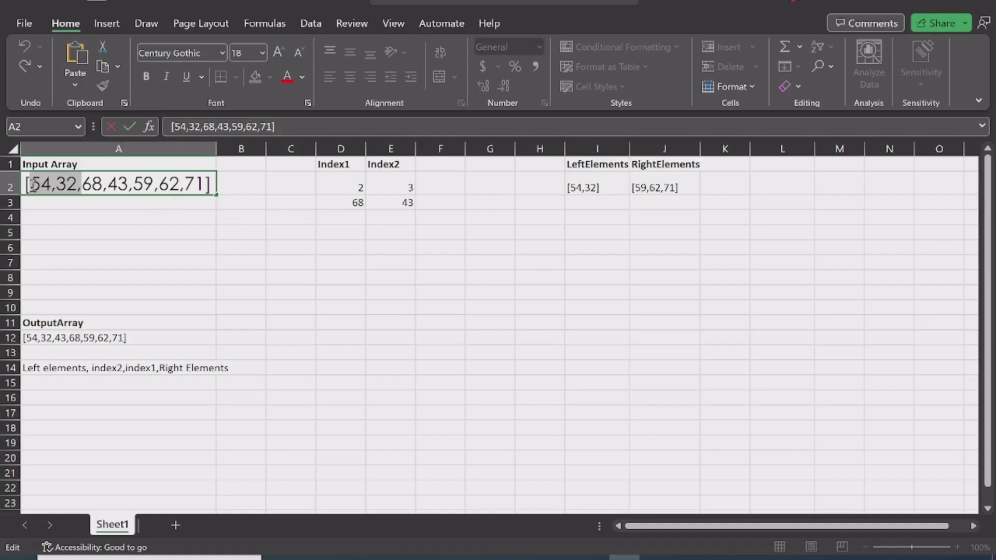
drag(31, 184, 82, 184)
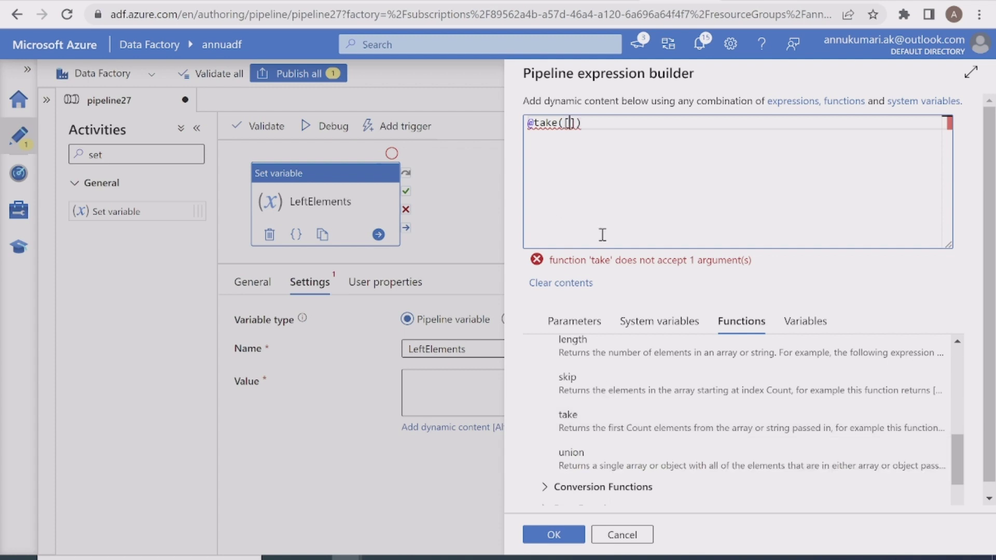
text(1,2,3,4],2)
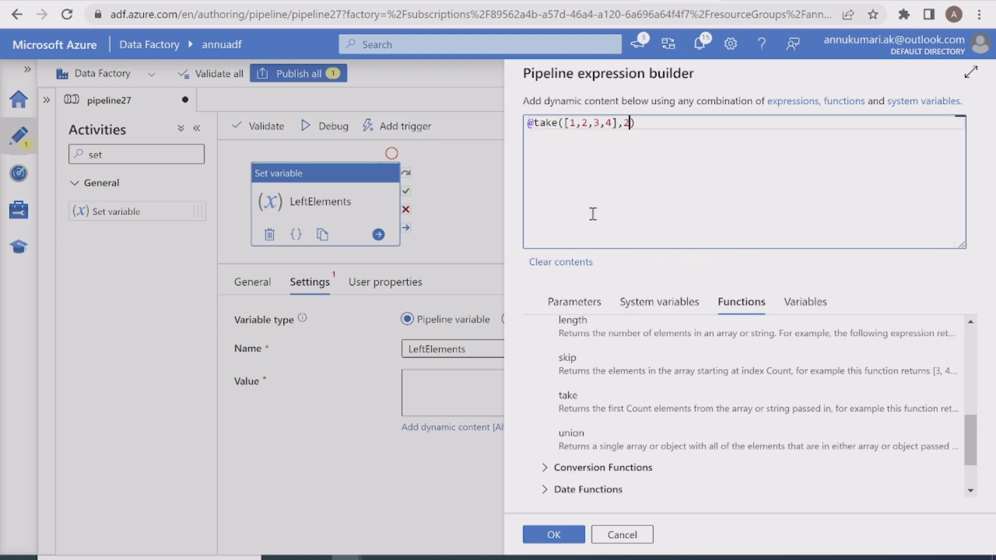
drag(569, 122, 590, 122)
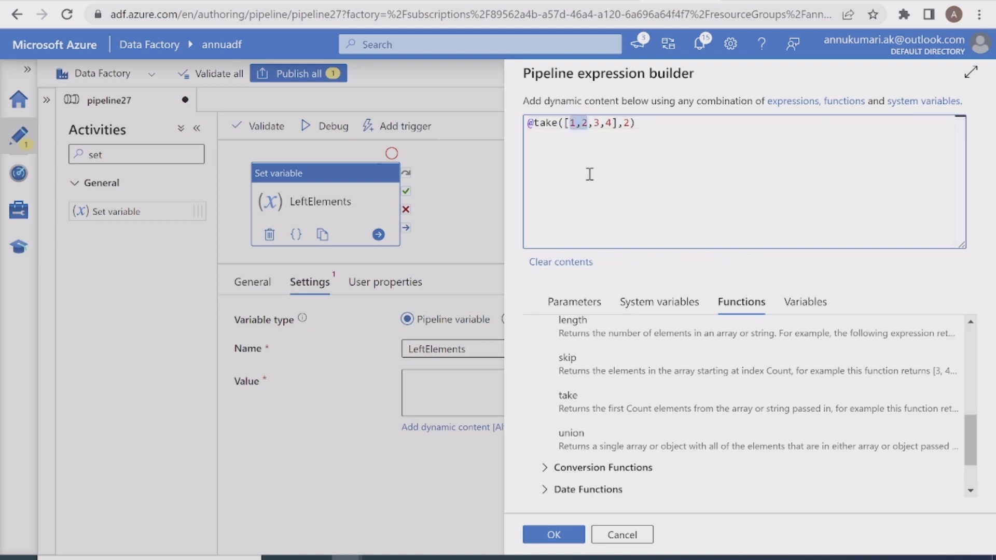
click(597, 133)
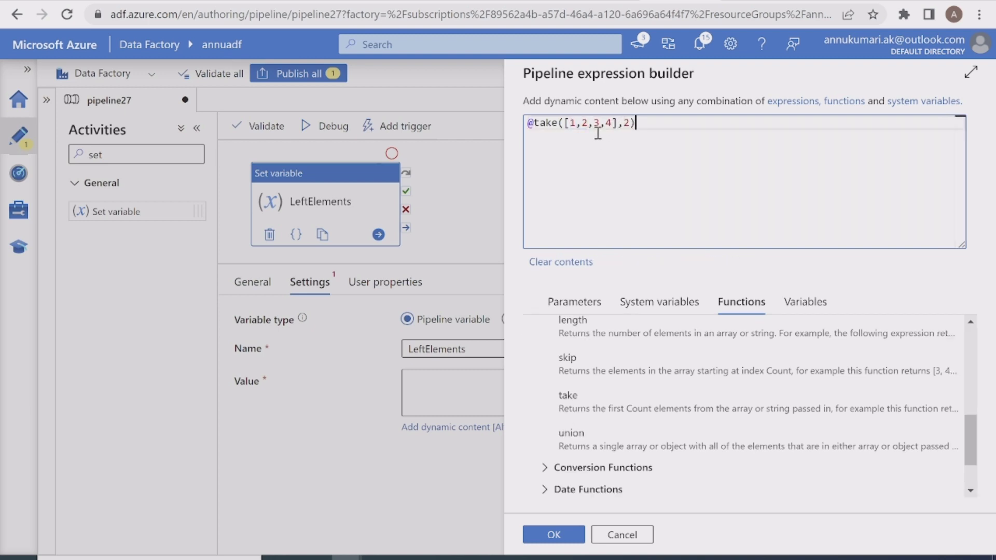
double_click(625, 123)
drag(569, 123, 589, 123)
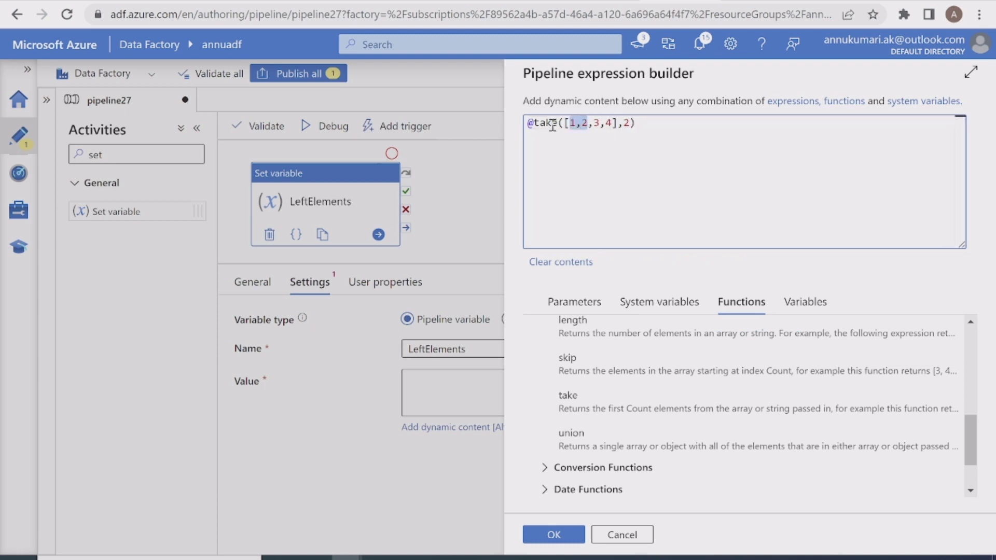
click(567, 124)
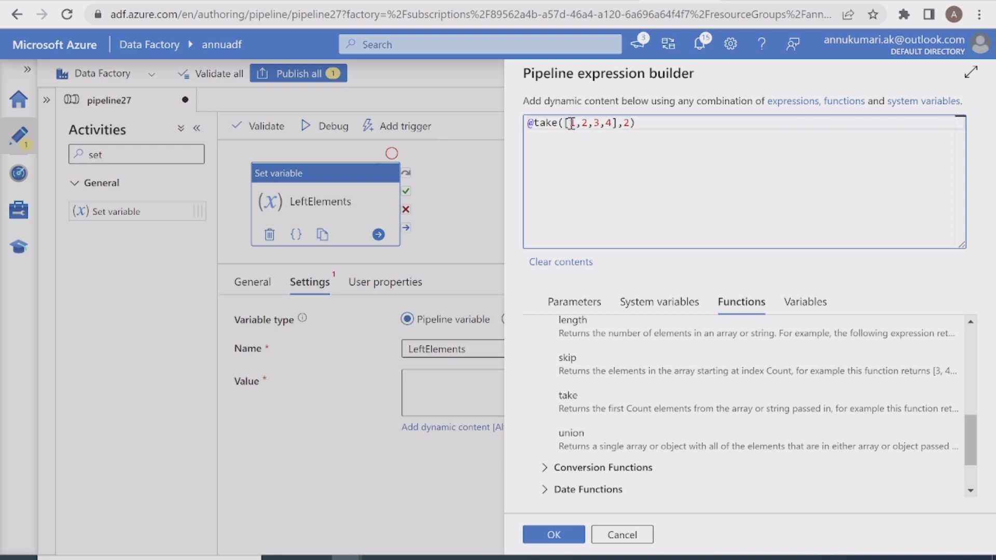
drag(570, 124, 589, 123)
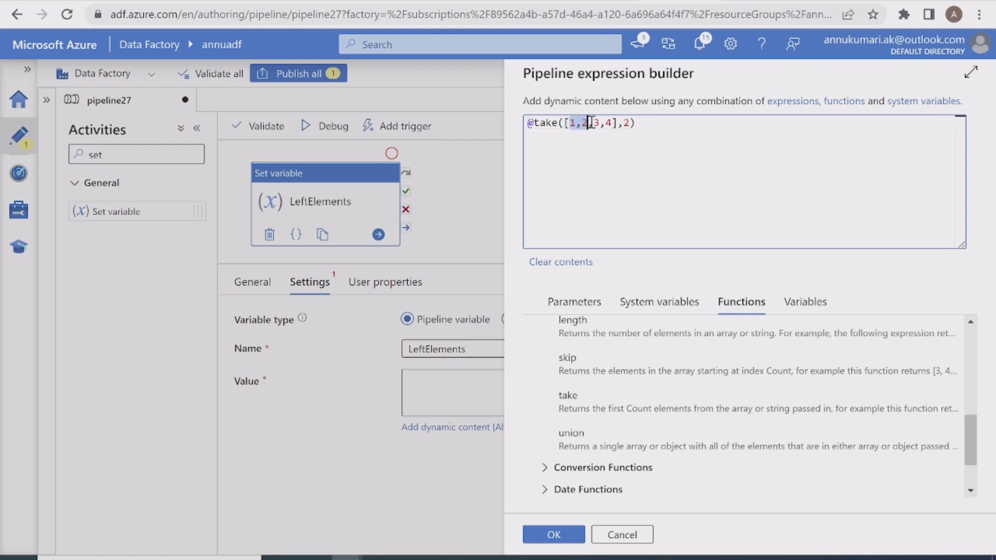
Set the take count to 7, apply the expression, and run pipeline27 in debug mode with the default parameters.
click(630, 123)
key(BackSpace)
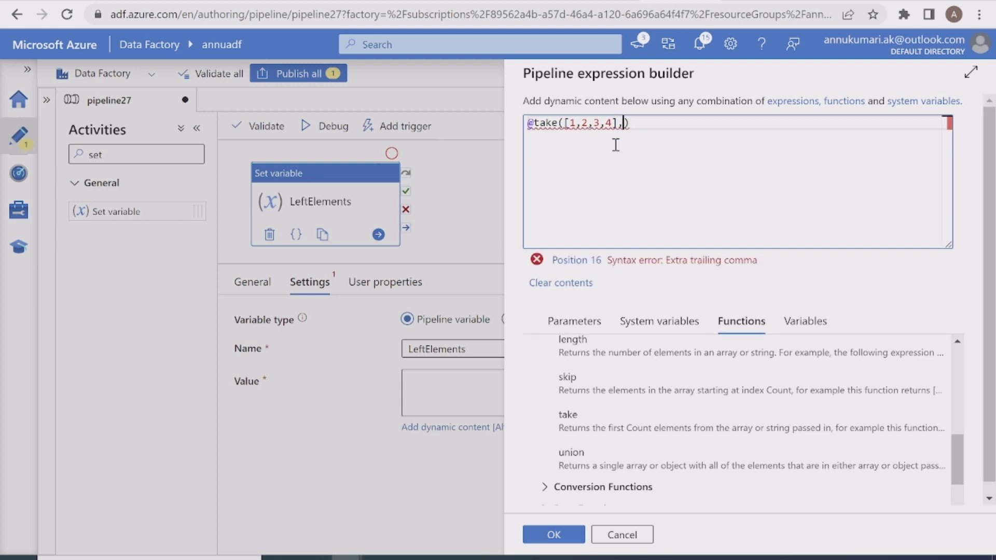
text(7)
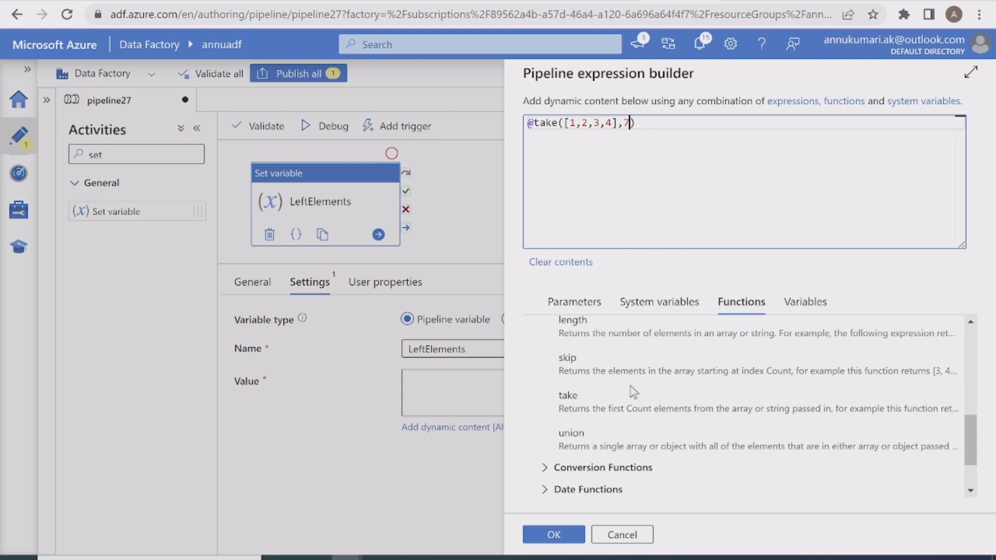
click(552, 534)
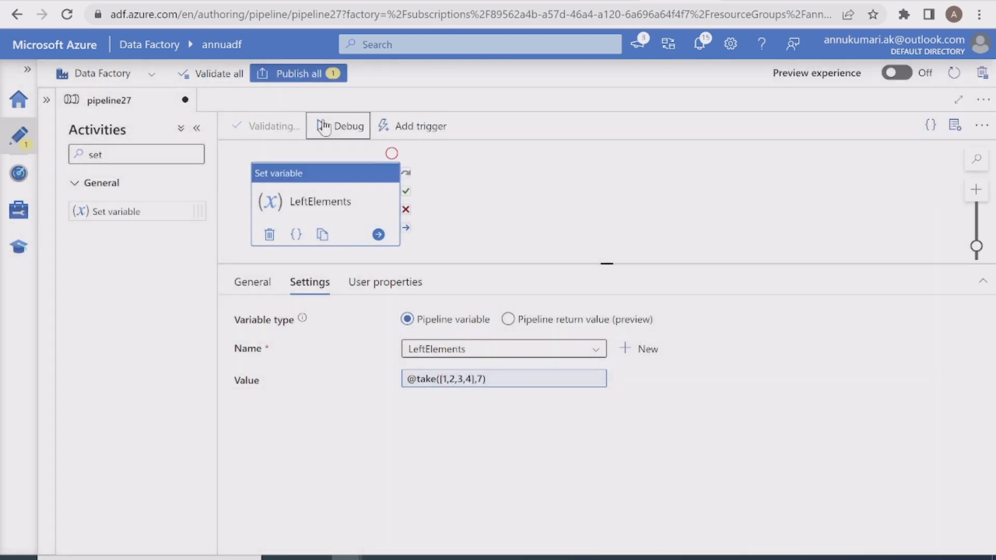
click(337, 126)
click(556, 534)
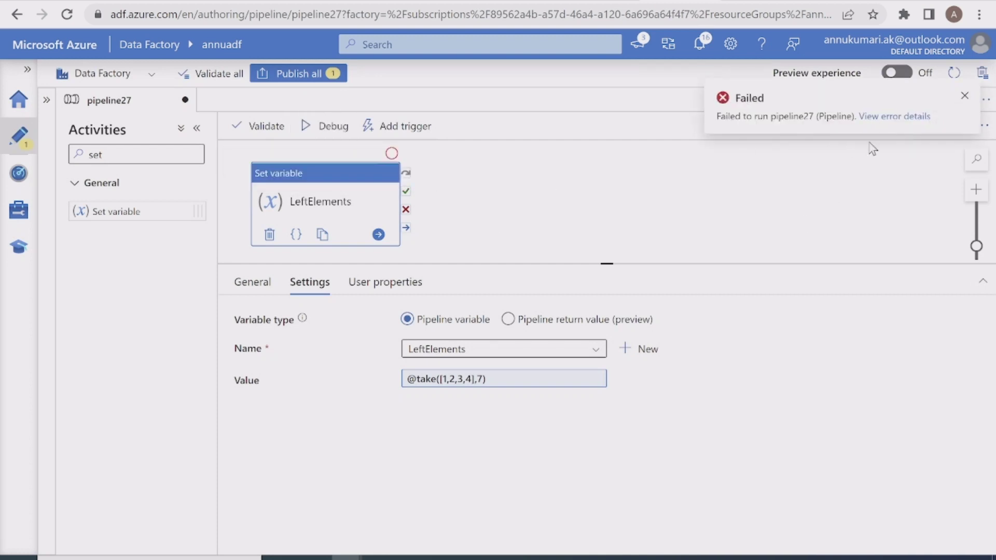
Review the details of the latest pipeline27 run in the notifications, then close them.
click(965, 102)
click(700, 44)
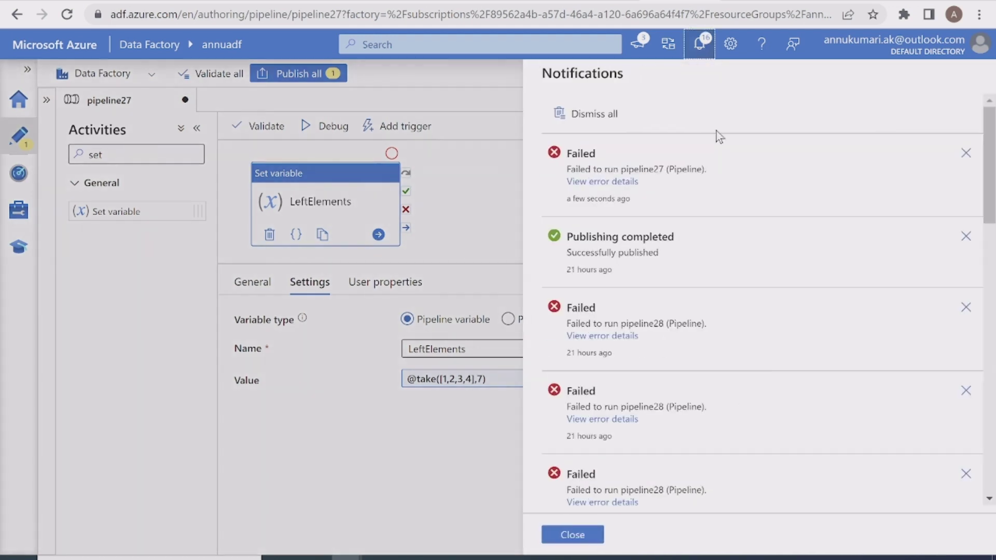
click(589, 183)
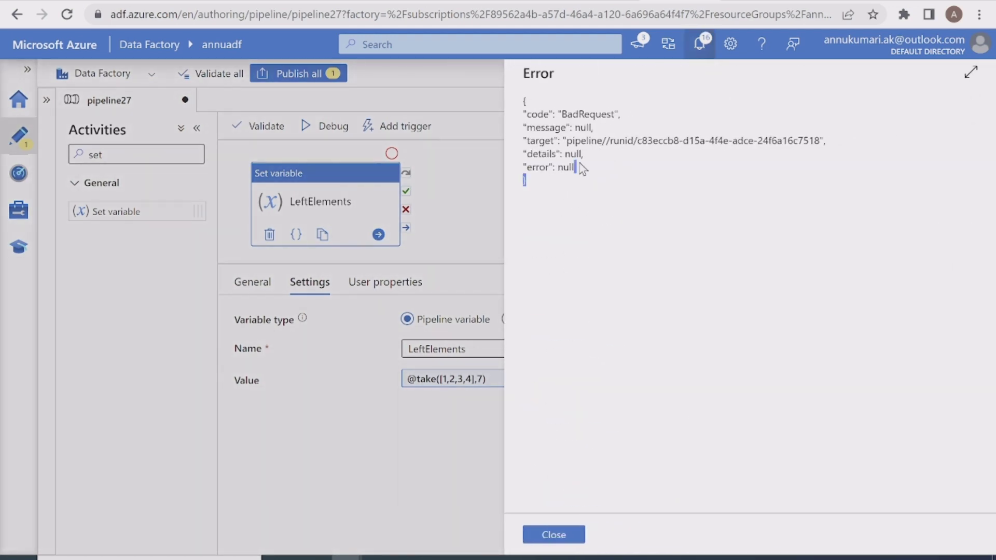
drag(581, 167, 525, 115)
click(581, 203)
double_click(582, 112)
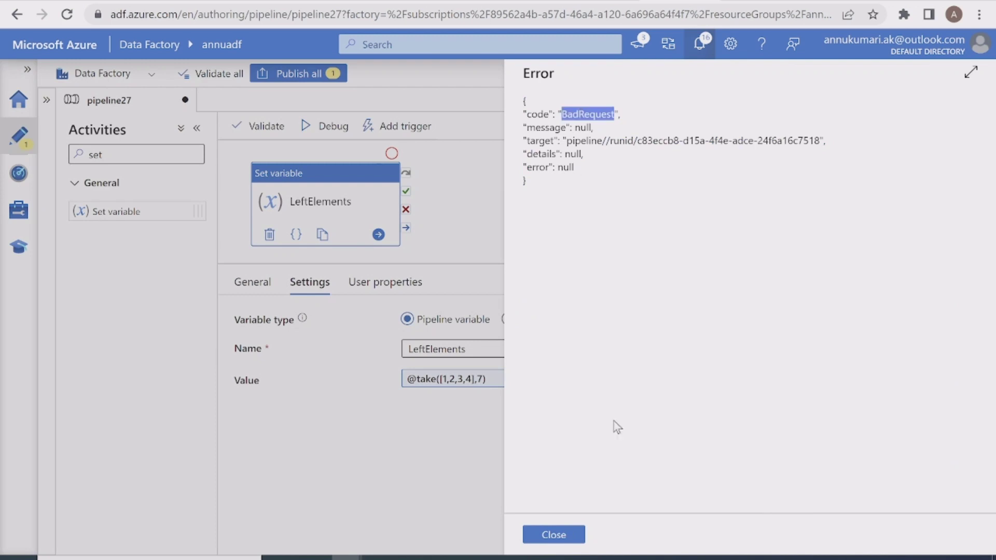
click(554, 534)
click(551, 534)
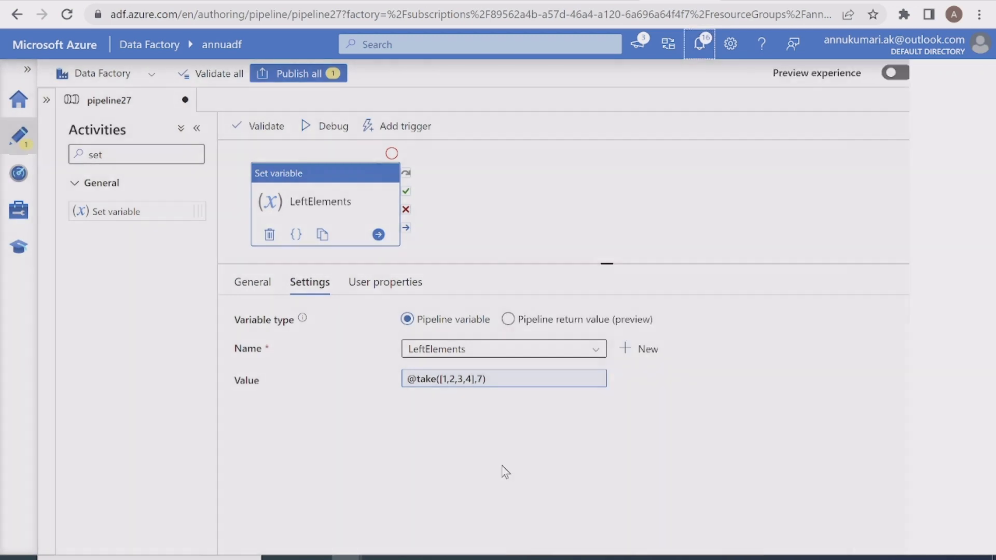
Reopen the LeftElements value expression and search the available functions for create.
click(455, 380)
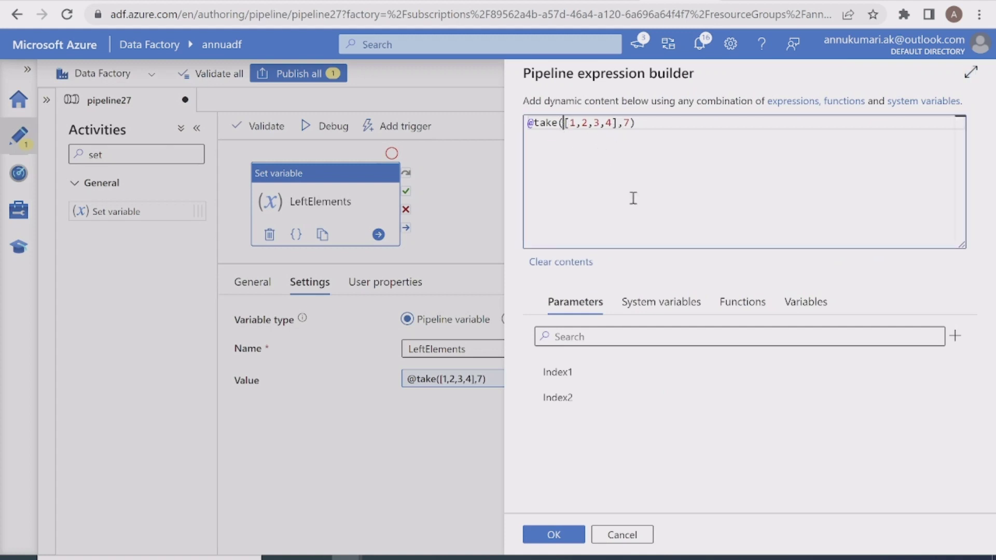
click(711, 310)
click(696, 332)
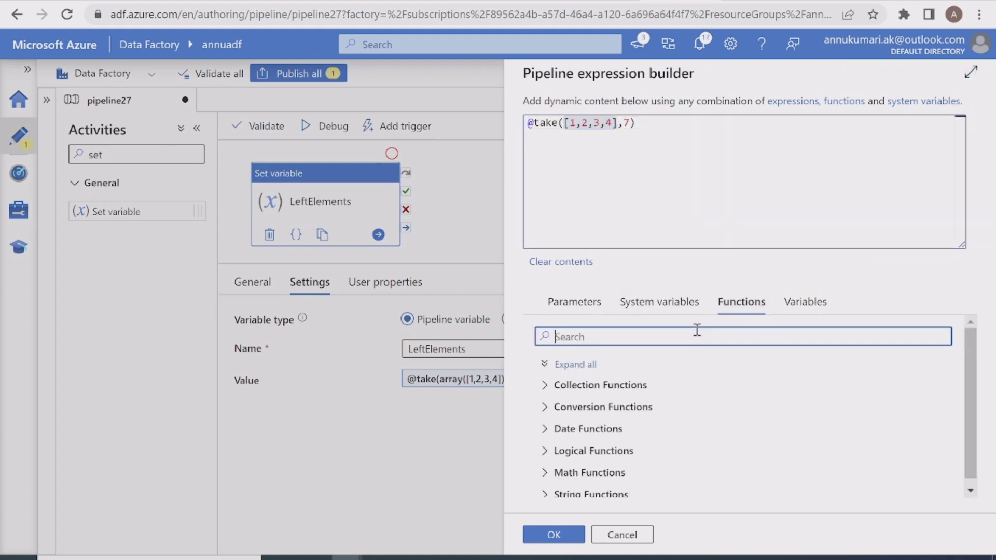
text(create)
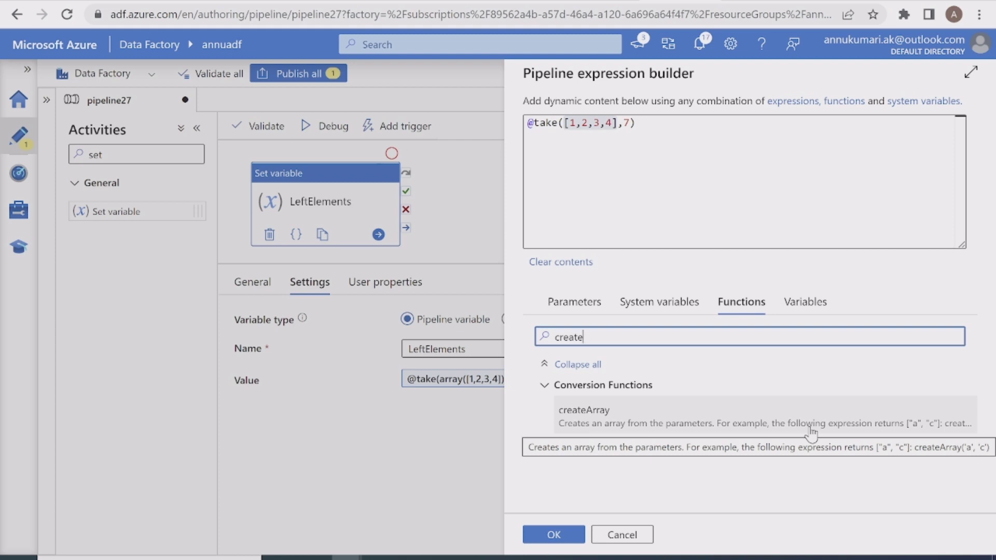
click(569, 125)
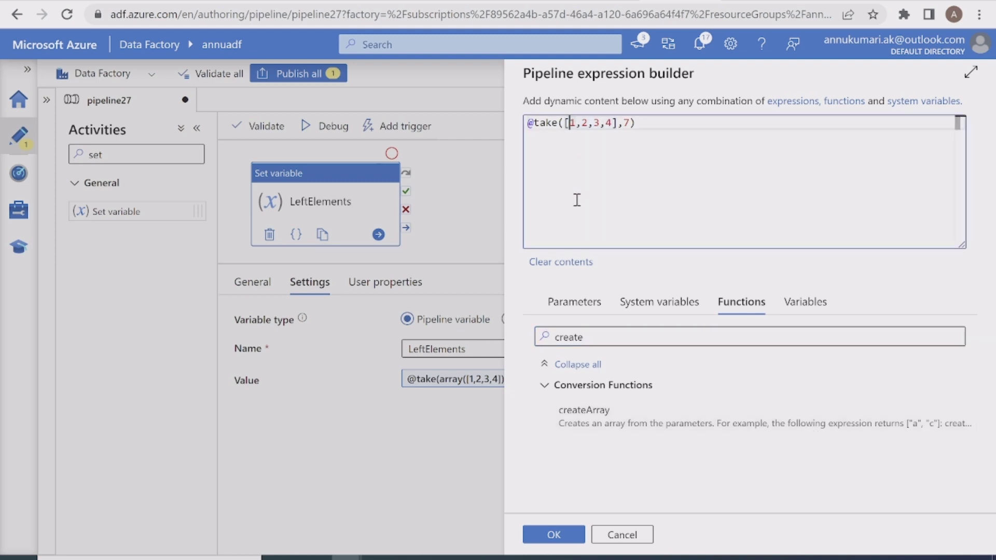
key(BackSpace)
text(()
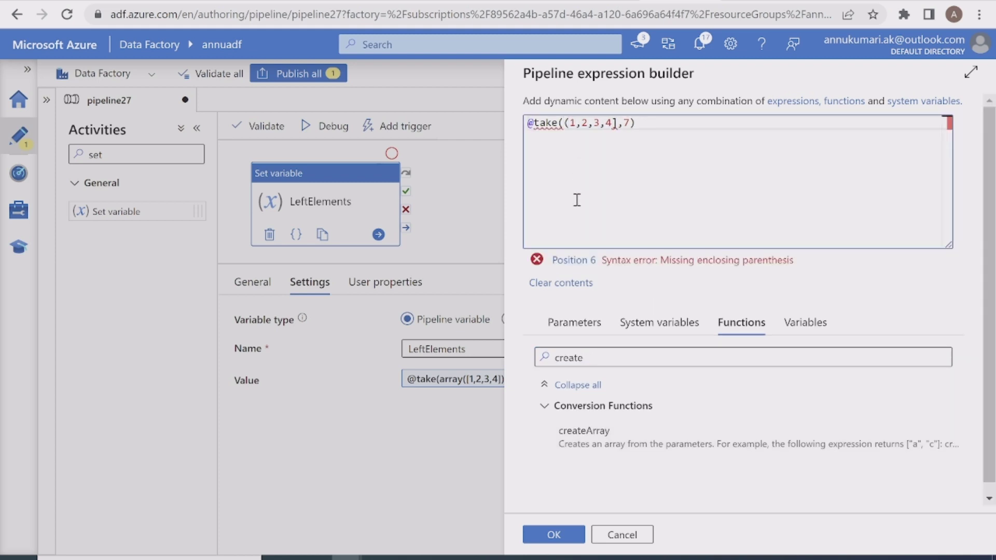
text(createArra)
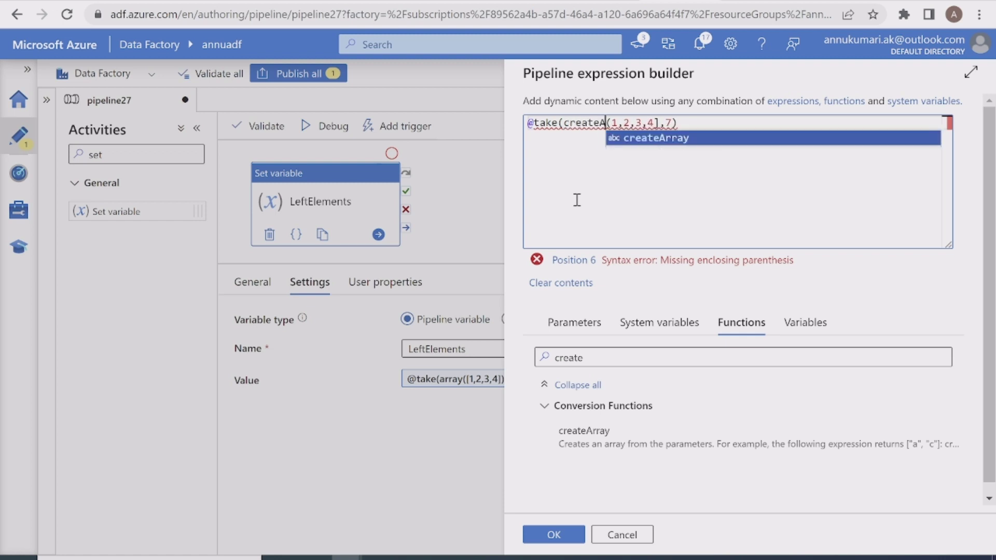
text(y)
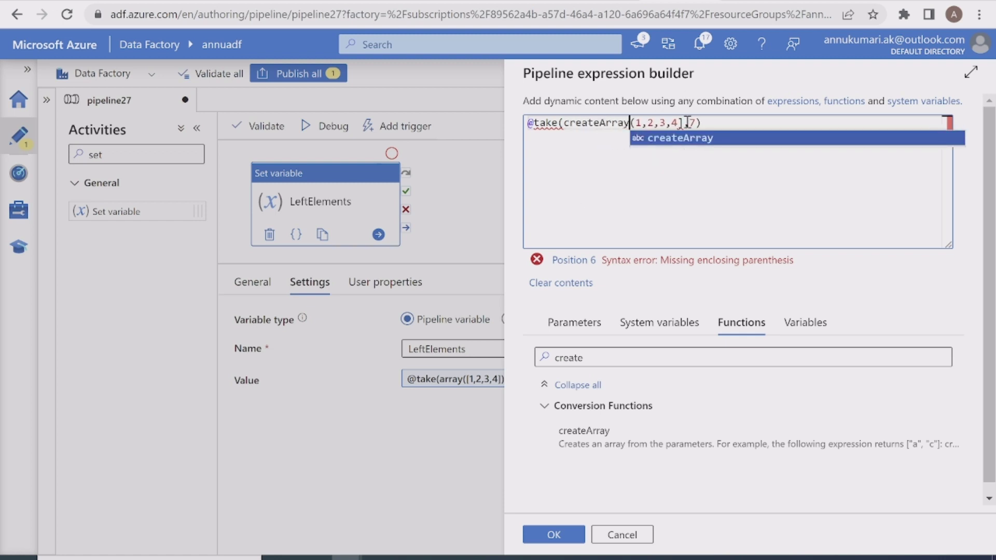
click(683, 122)
key(BackSpace)
text())
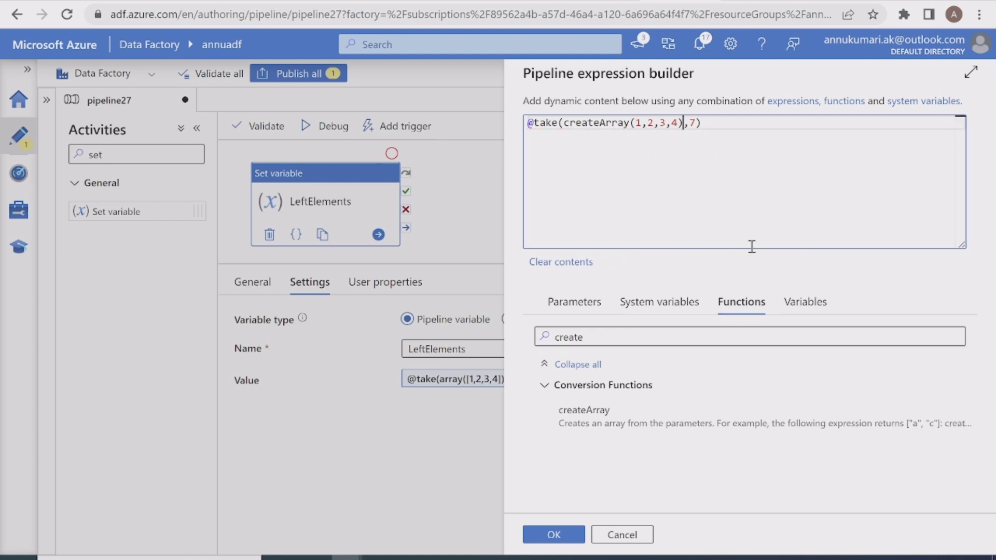
click(566, 534)
Run pipeline27 in debug mode with the default parameters, examine the array values in the LeftElements output, and close it.
click(332, 126)
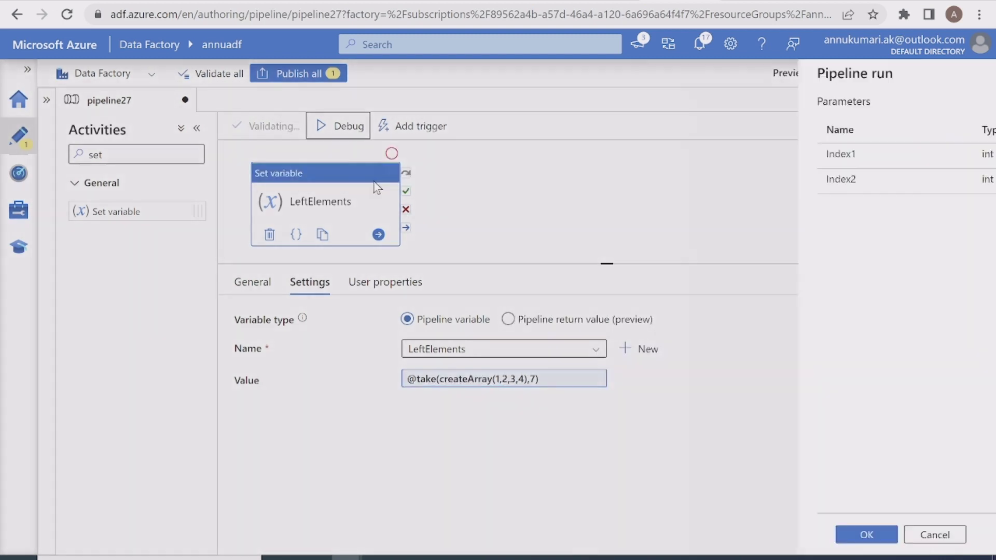
click(570, 534)
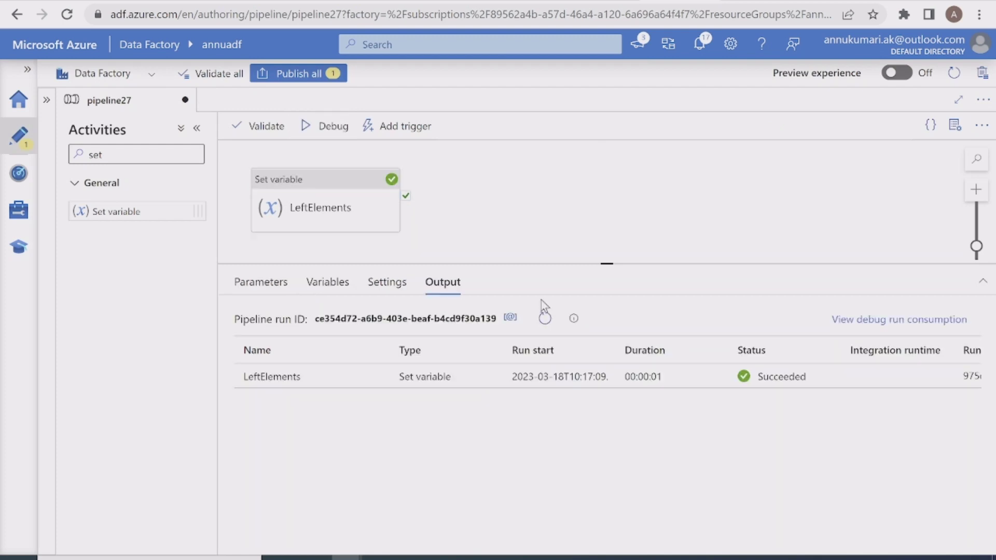
click(379, 379)
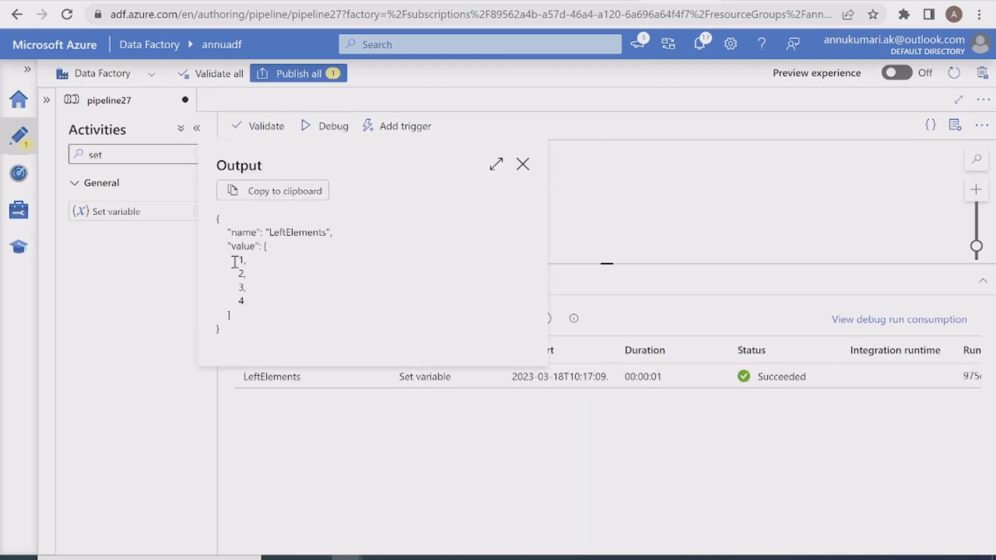
drag(234, 262, 254, 311)
click(523, 163)
Set the take count in the LeftElements value expression to 2 and apply the expression.
click(363, 228)
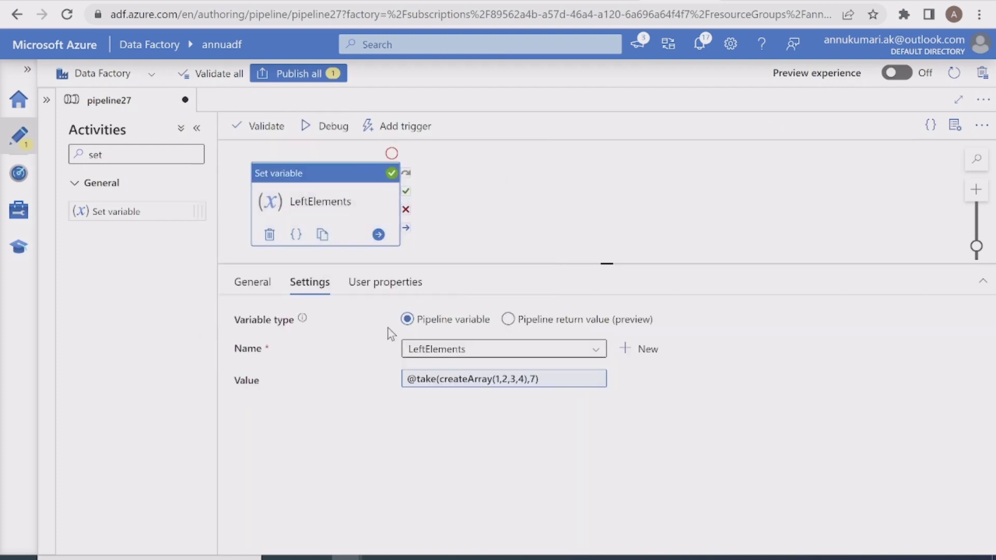
click(496, 383)
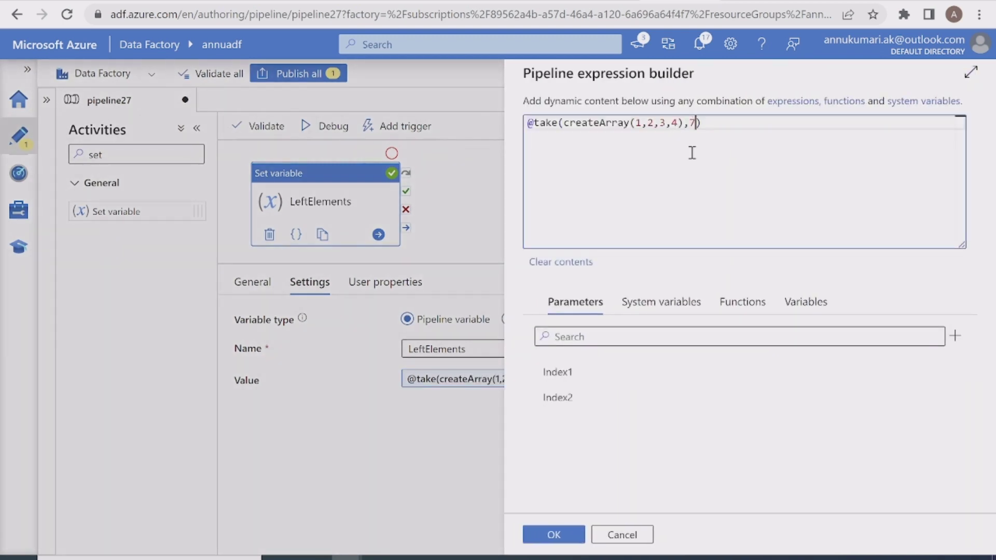
key(BackSpace)
text(2)
click(553, 534)
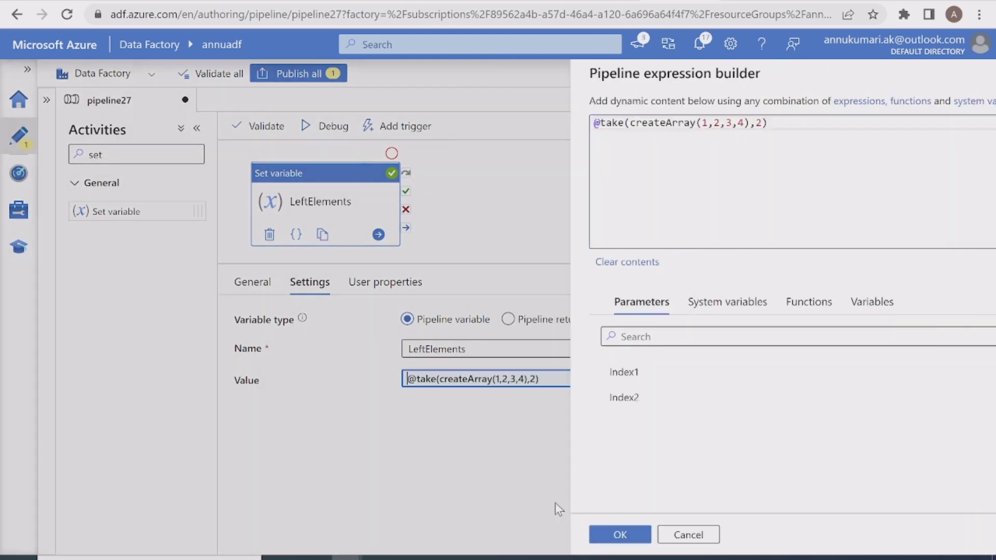
Debug pipeline27 again with the default parameters and check which elements the LeftElements output contains for the take count of 2.
click(337, 126)
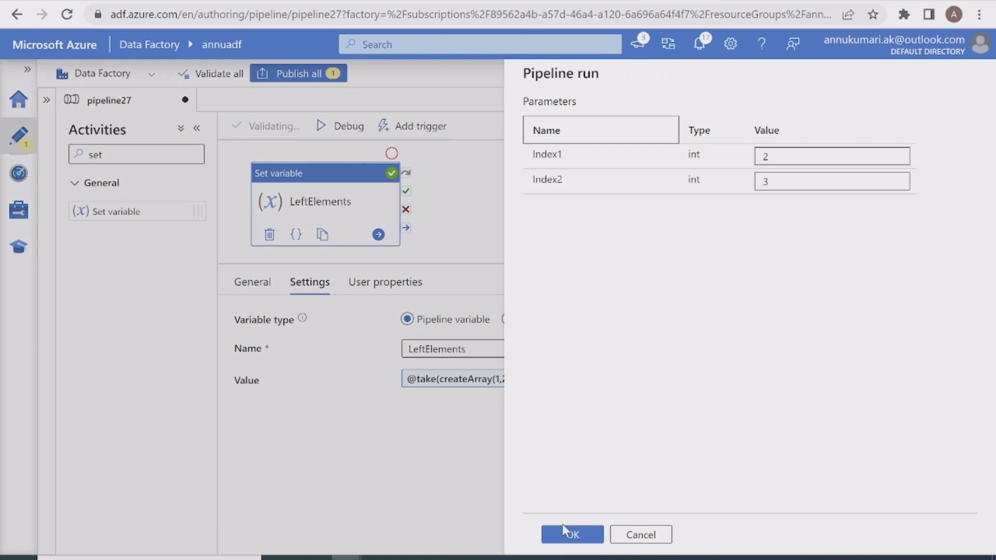
click(564, 532)
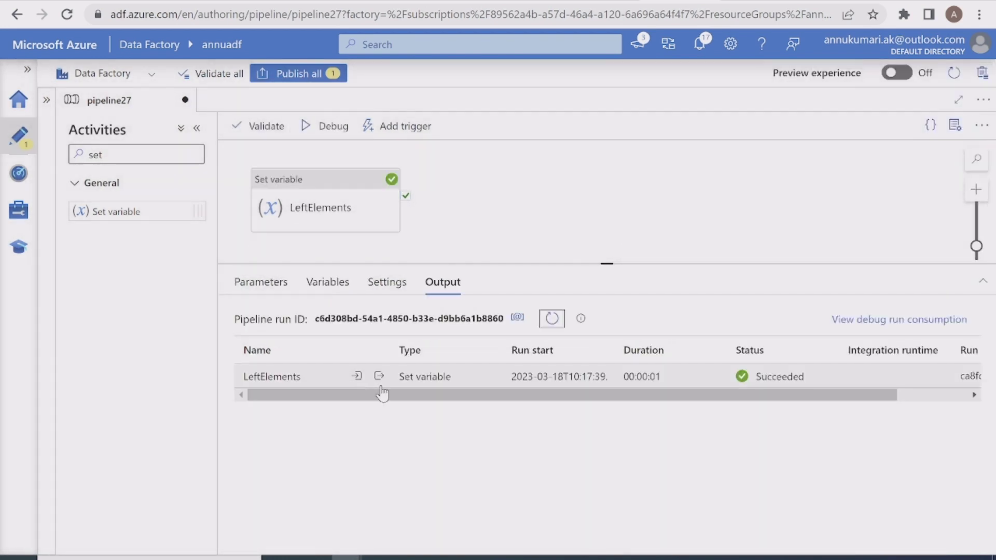
click(379, 376)
drag(243, 258, 245, 275)
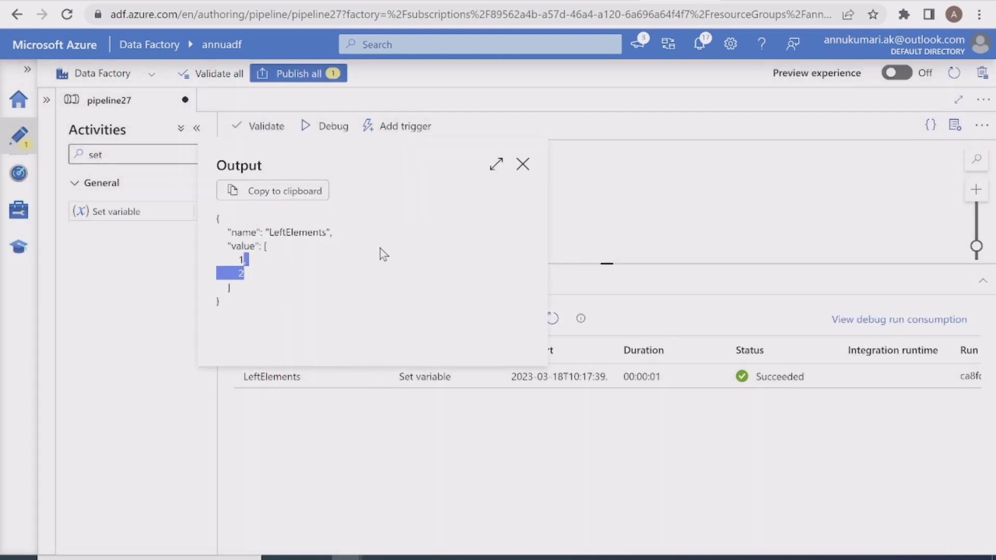
click(521, 164)
Replace createArray(1,2,3,4) in the LeftElements take expression with the InputArray variable.
click(252, 214)
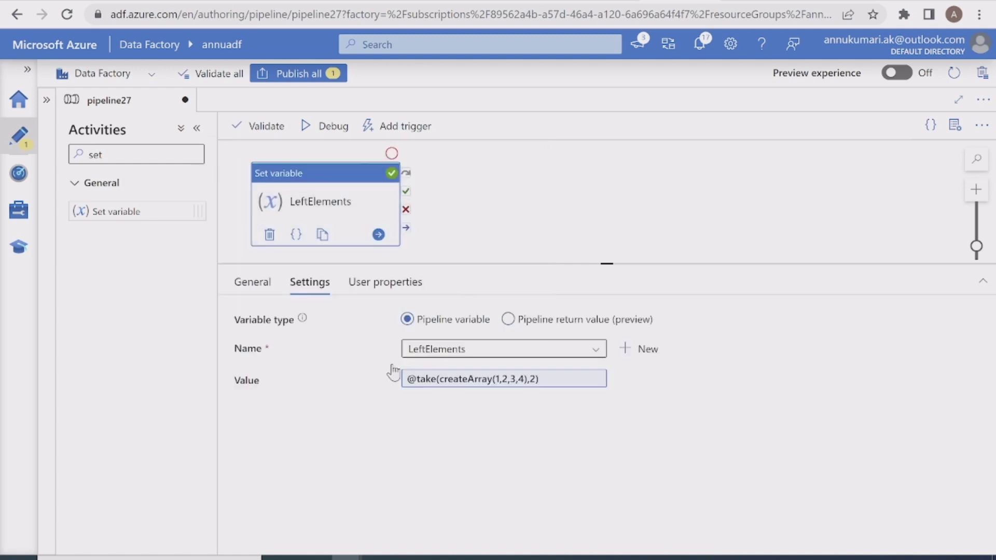
click(467, 378)
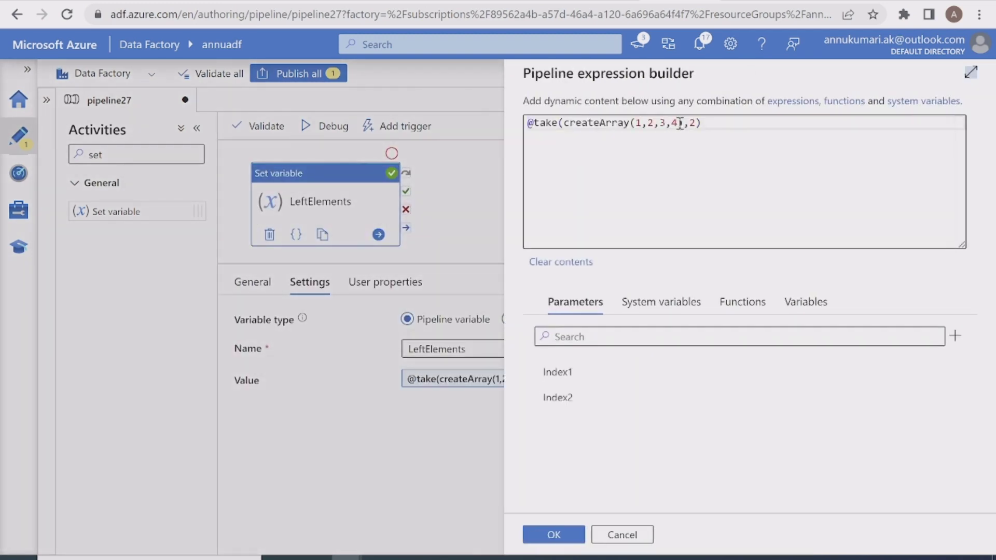
drag(689, 126, 696, 124)
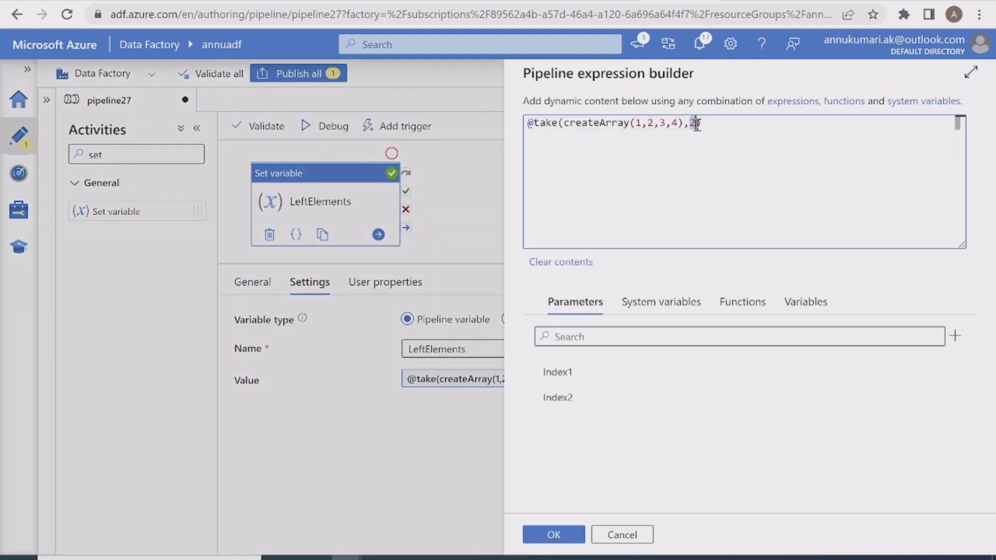
click(648, 135)
drag(690, 123, 696, 125)
click(647, 125)
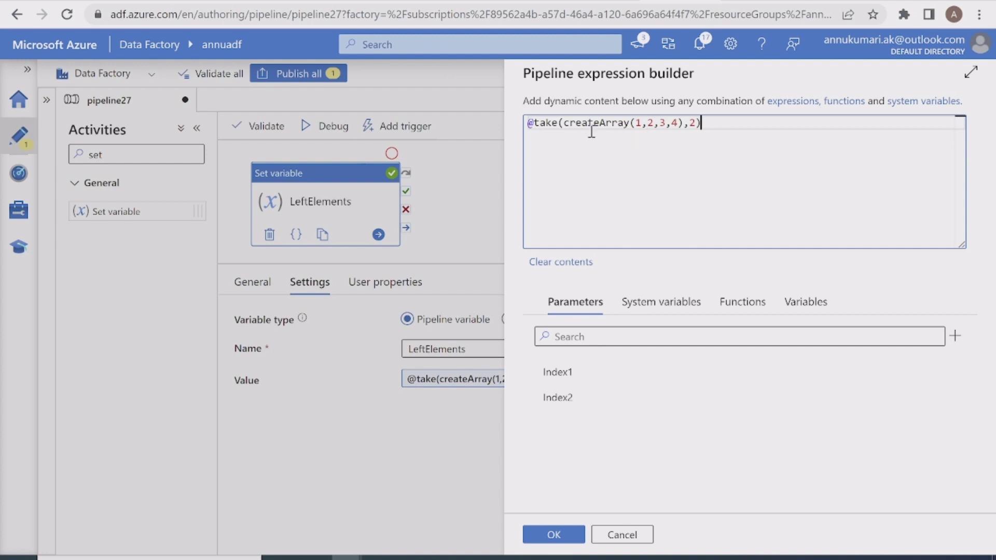
drag(564, 123, 683, 125)
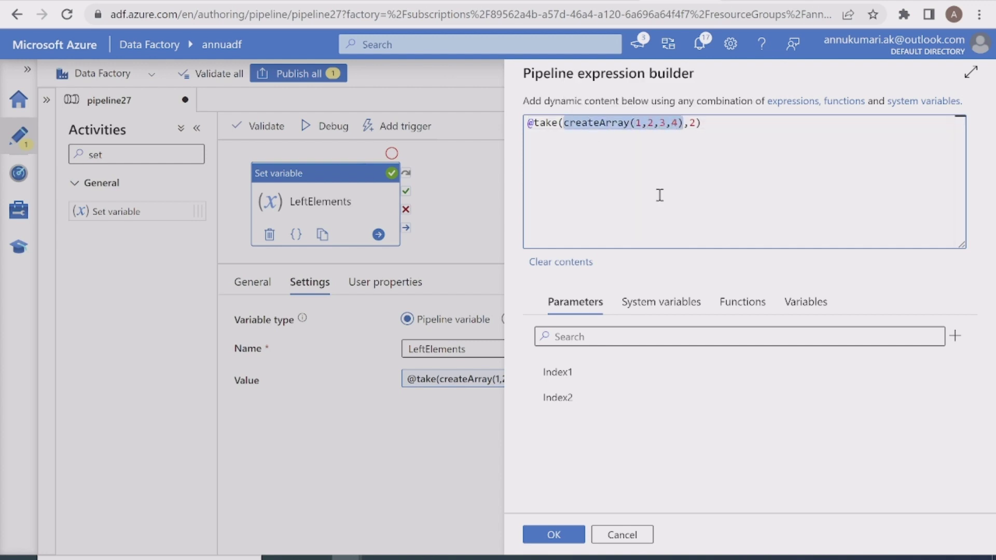
key(BackSpace)
click(782, 341)
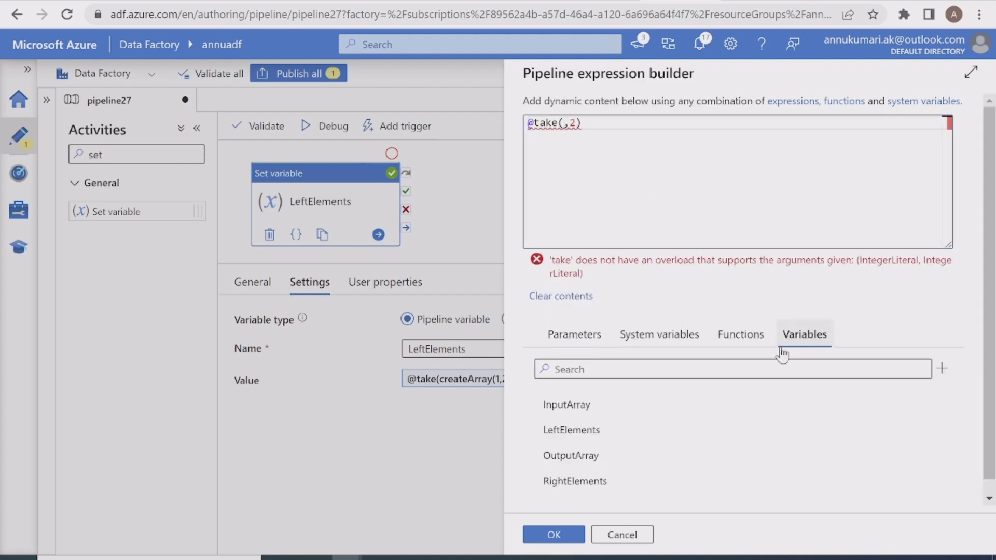
click(599, 409)
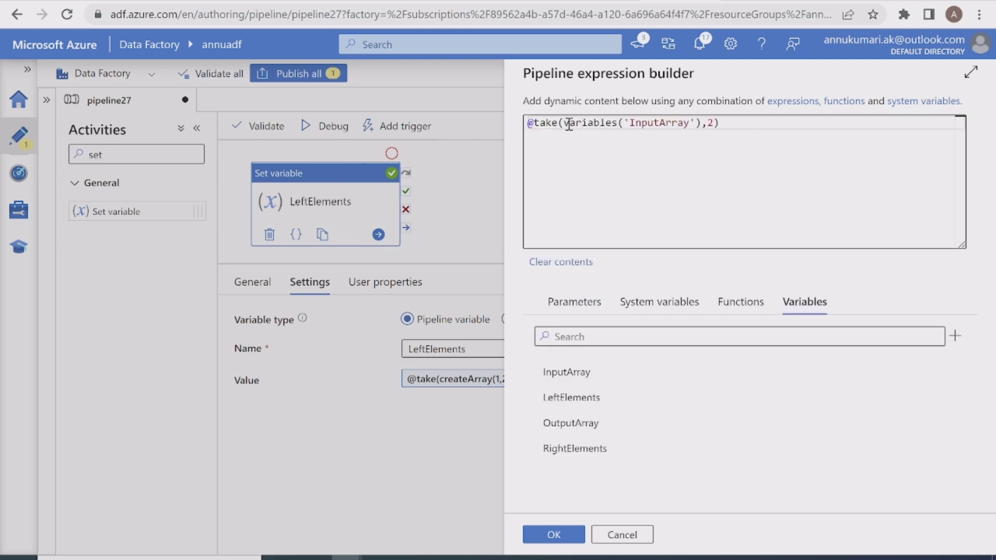
drag(564, 124, 696, 125)
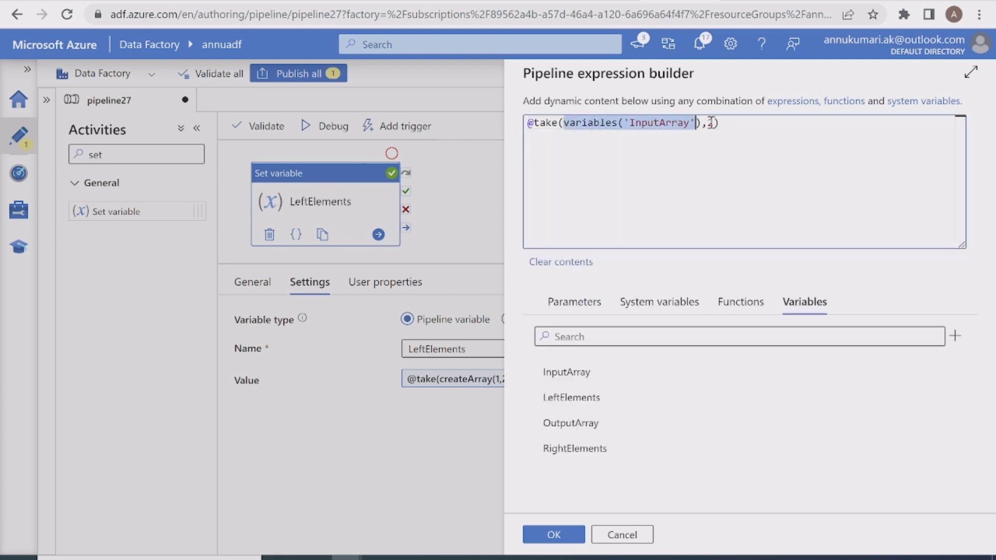
double_click(710, 122)
text(2)
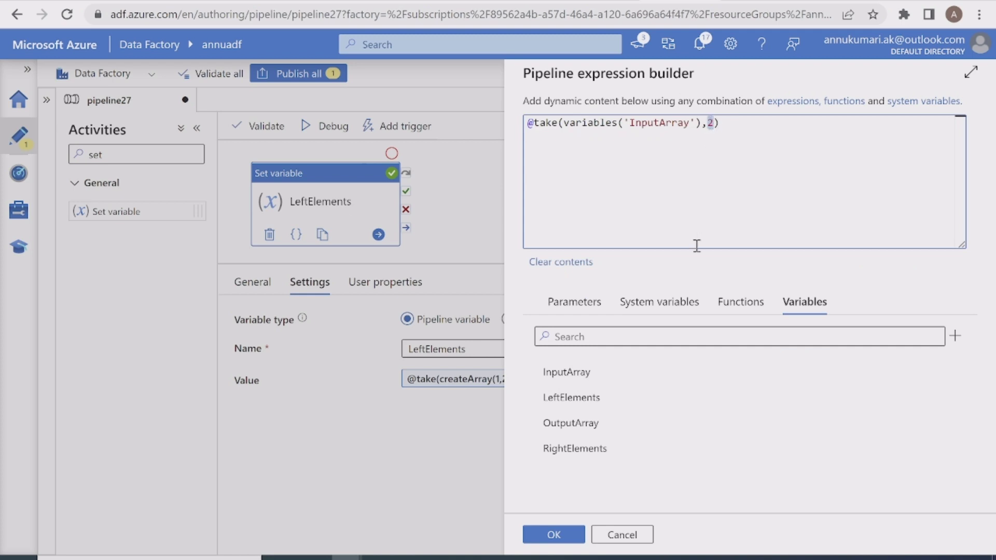
key(BackSpace)
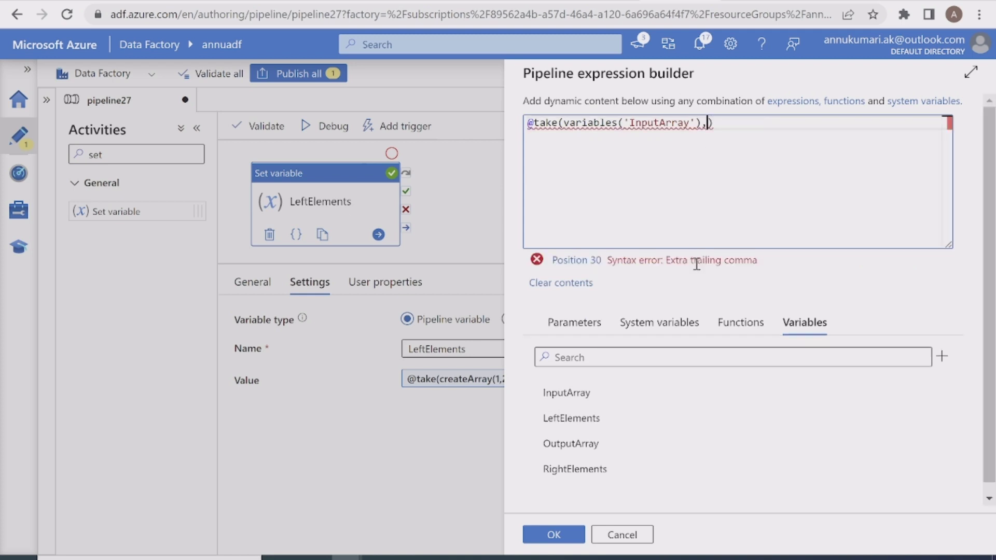
click(577, 323)
click(598, 410)
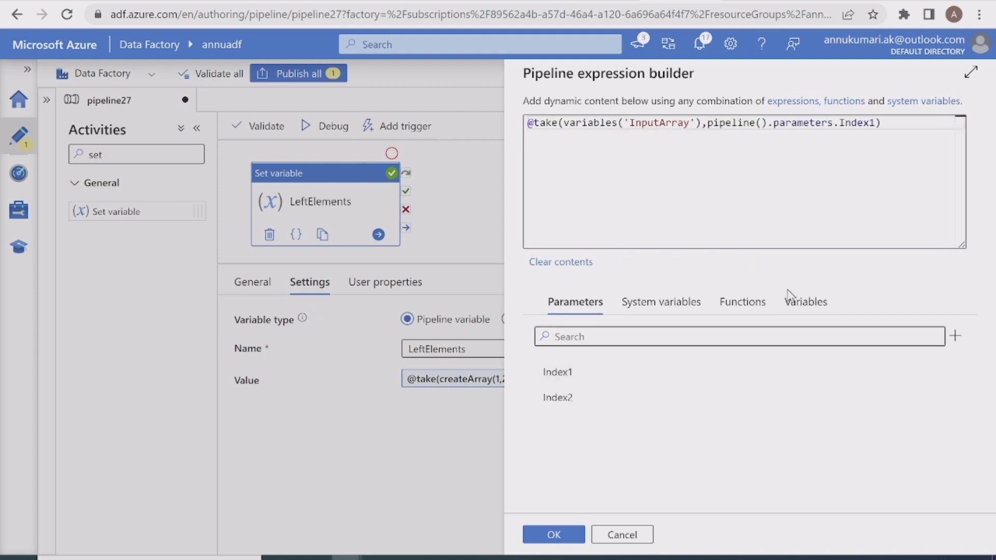
drag(560, 123, 699, 122)
click(565, 535)
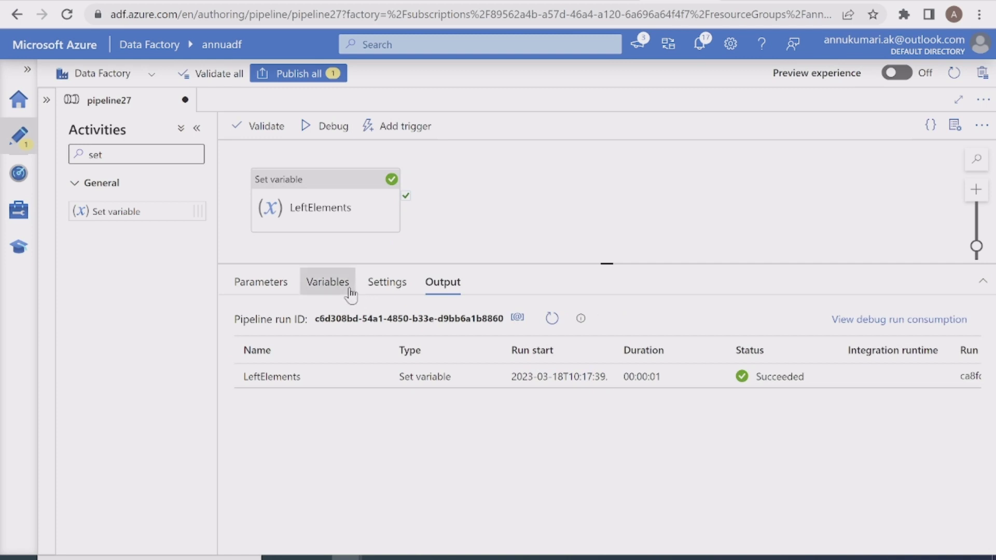
Review the default values of the pipeline variables and index parameters, then select the LeftElements activity again.
click(349, 290)
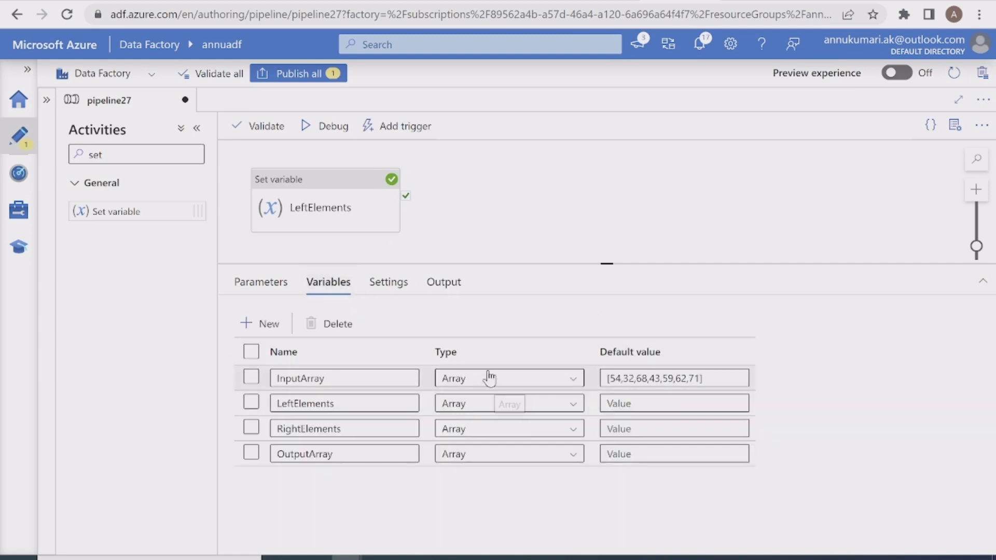
click(270, 282)
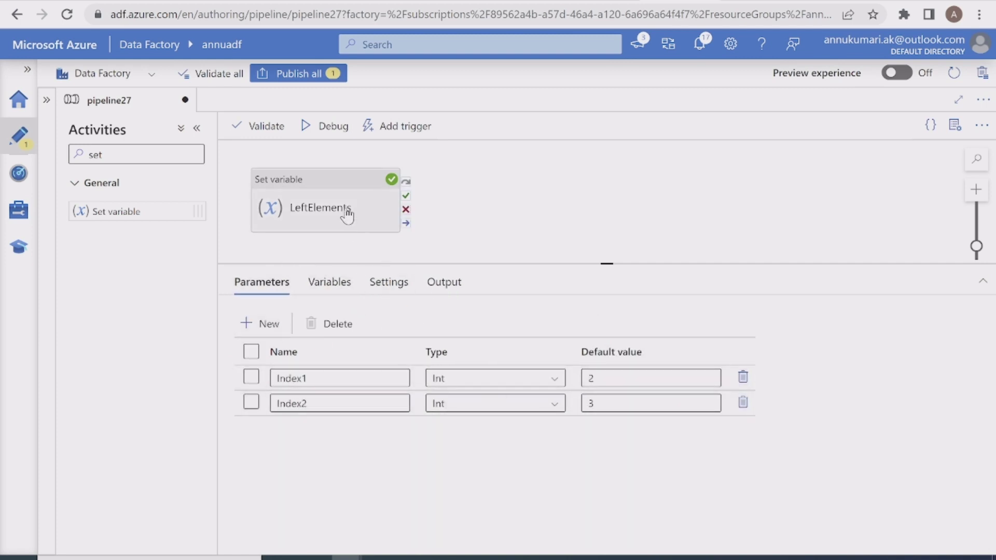
click(363, 210)
Run pipeline27 in debug mode with the default parameters and check the first two elements of InputArray's default value.
click(336, 136)
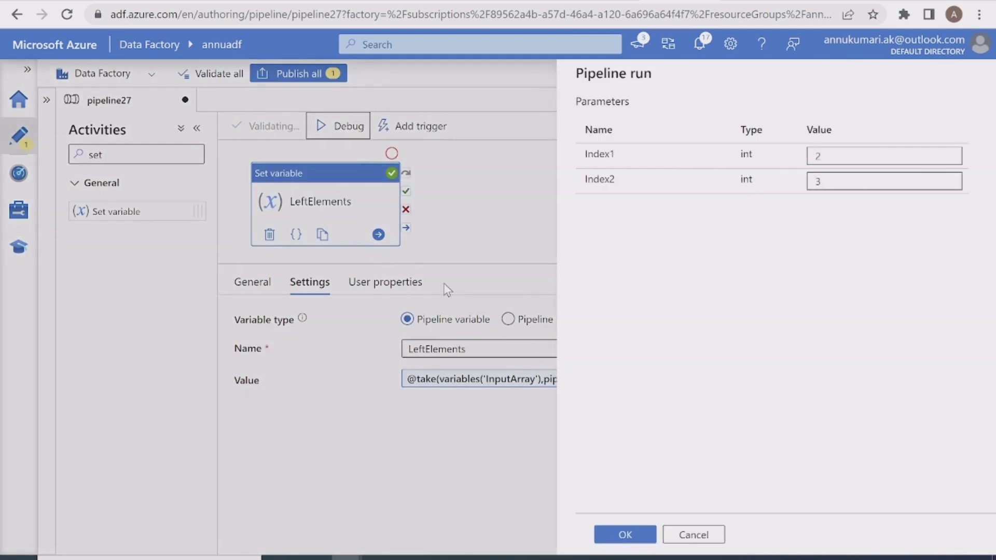
click(470, 236)
click(335, 127)
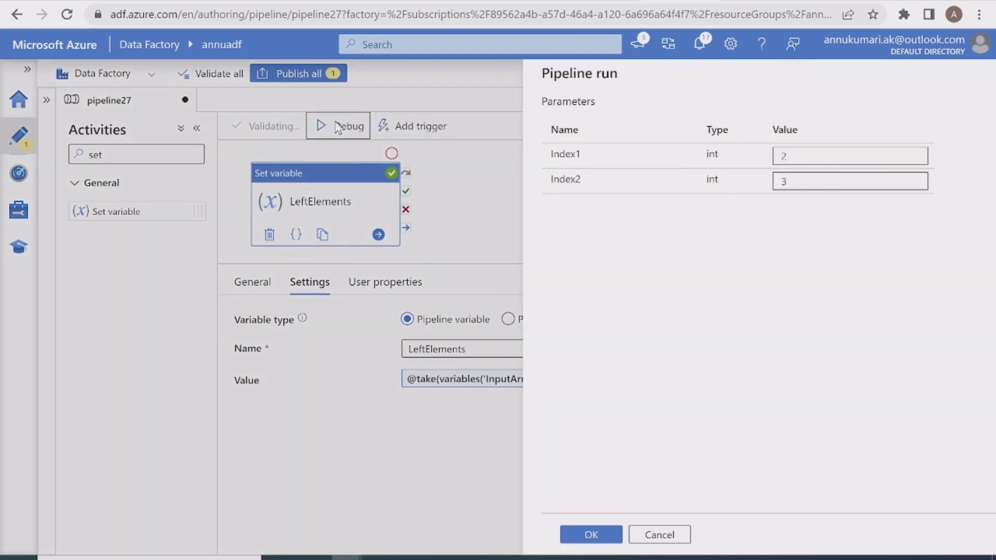
click(583, 534)
click(328, 281)
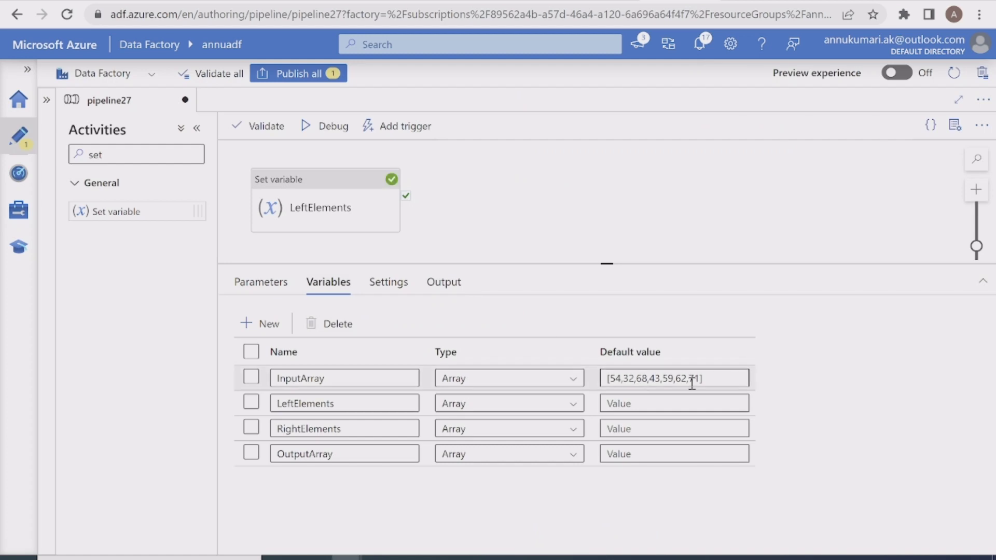
drag(636, 378, 615, 377)
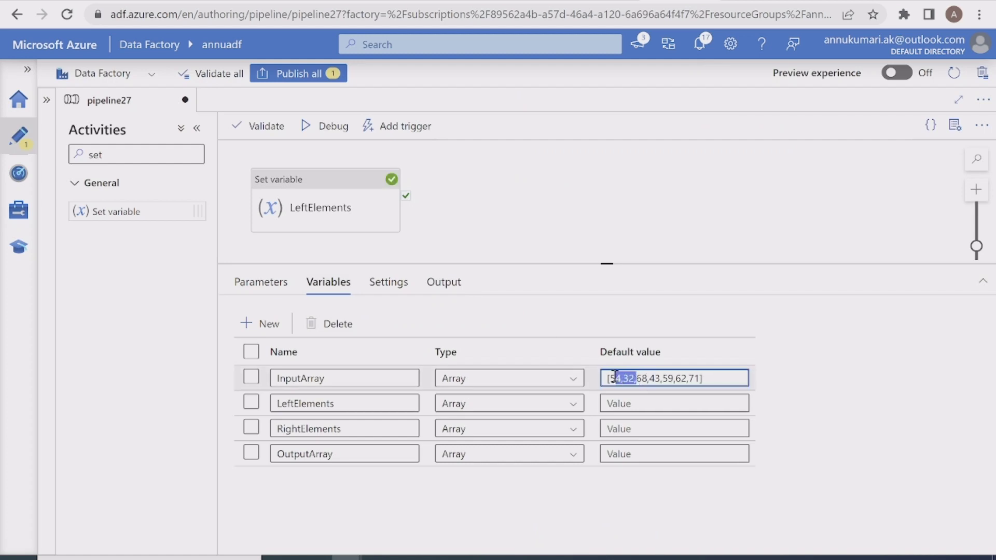
Inspect the LeftElements activity's output from the debug run and check the values returned, then close it.
click(471, 254)
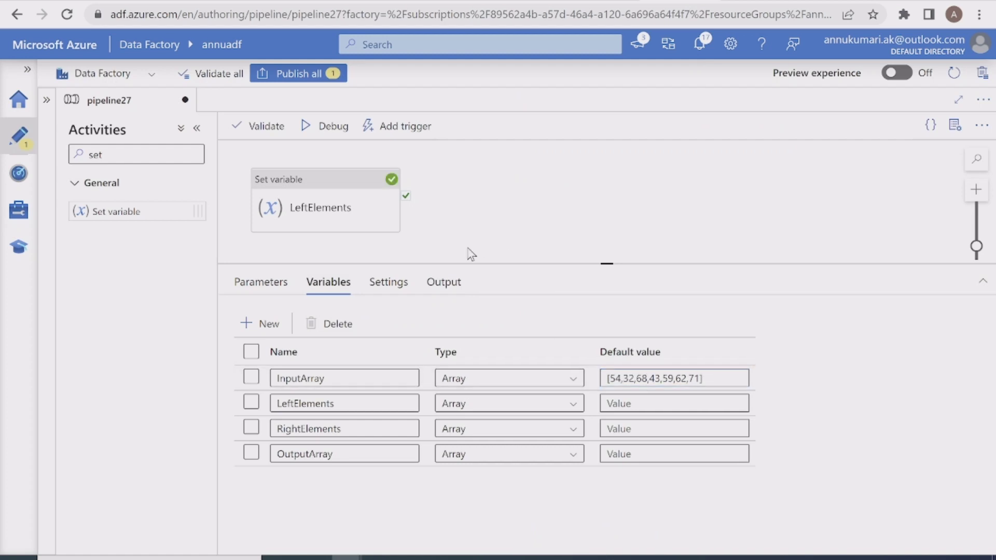
click(434, 283)
click(368, 375)
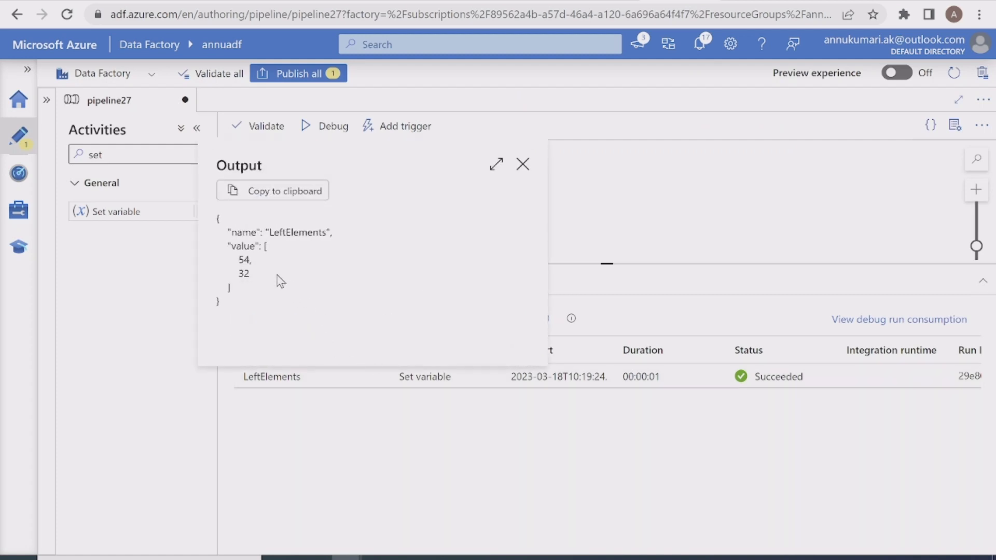
drag(240, 260, 256, 287)
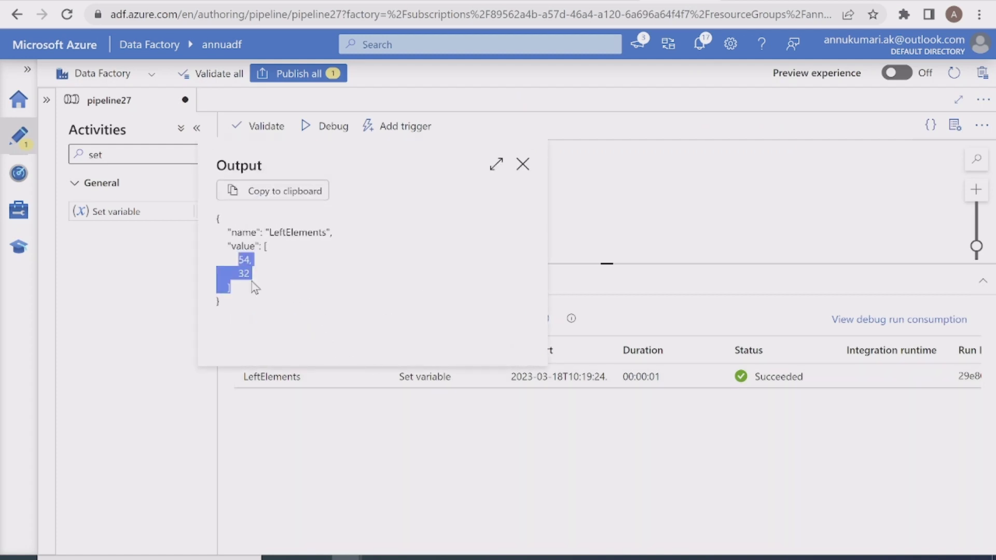
click(523, 170)
Review the take expression of the LeftElements activity and leave it without applying changes.
click(298, 192)
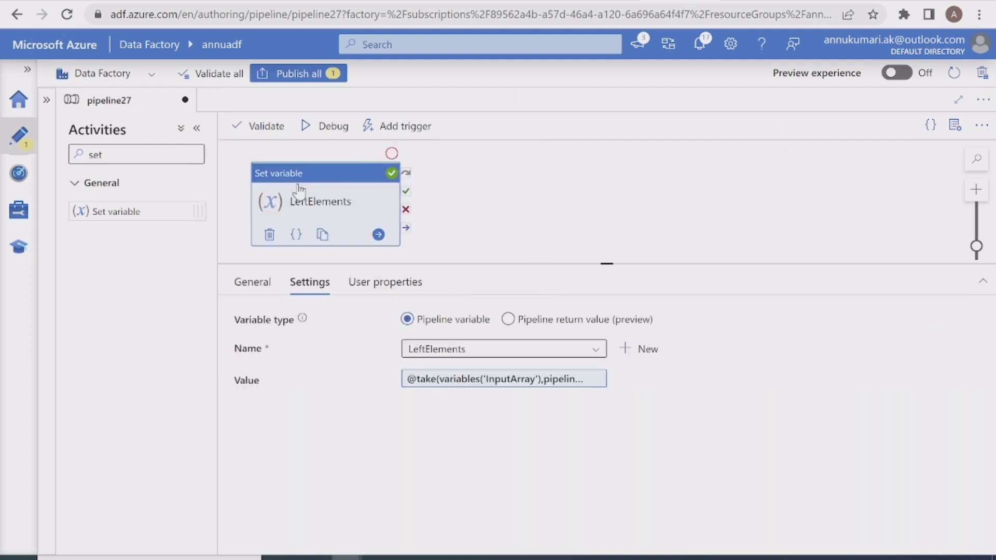
click(527, 383)
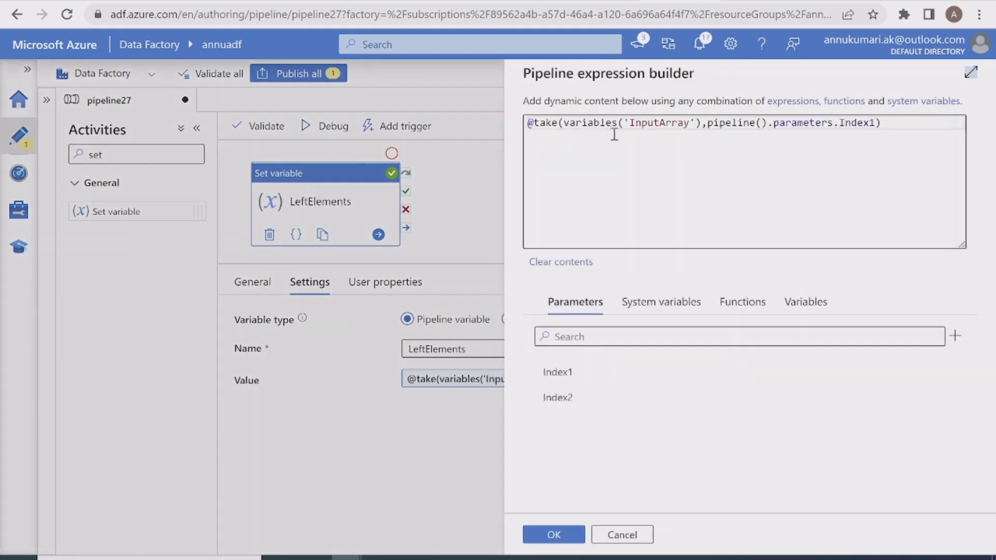
drag(564, 123, 885, 122)
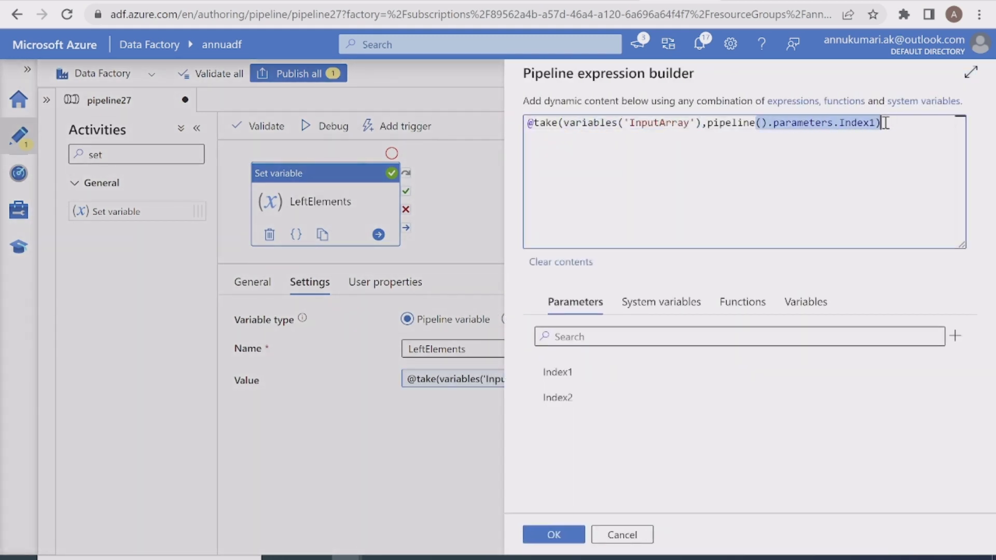
click(623, 535)
Compare the Index1 parameter's default value with the leading elements of InputArray's default value.
click(444, 239)
click(342, 288)
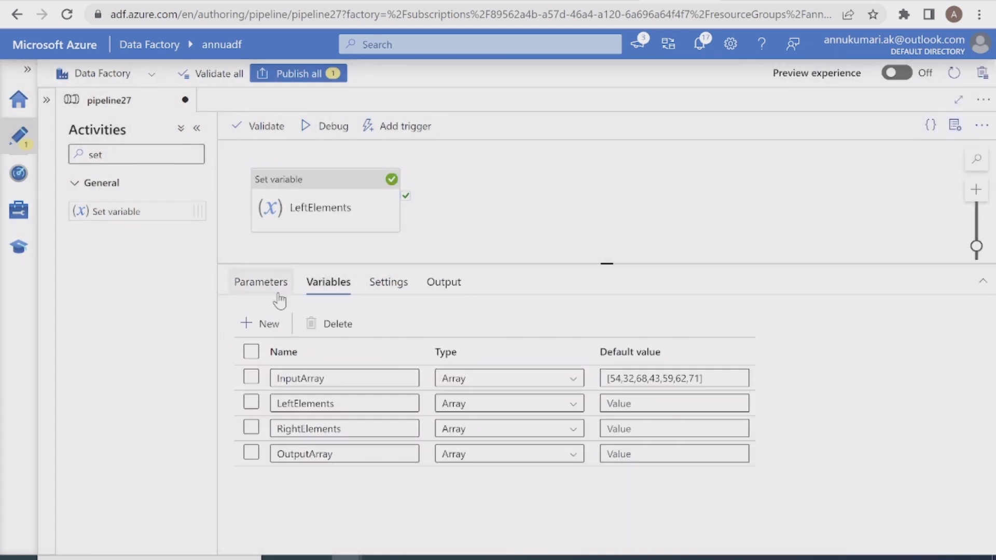
click(247, 296)
click(596, 379)
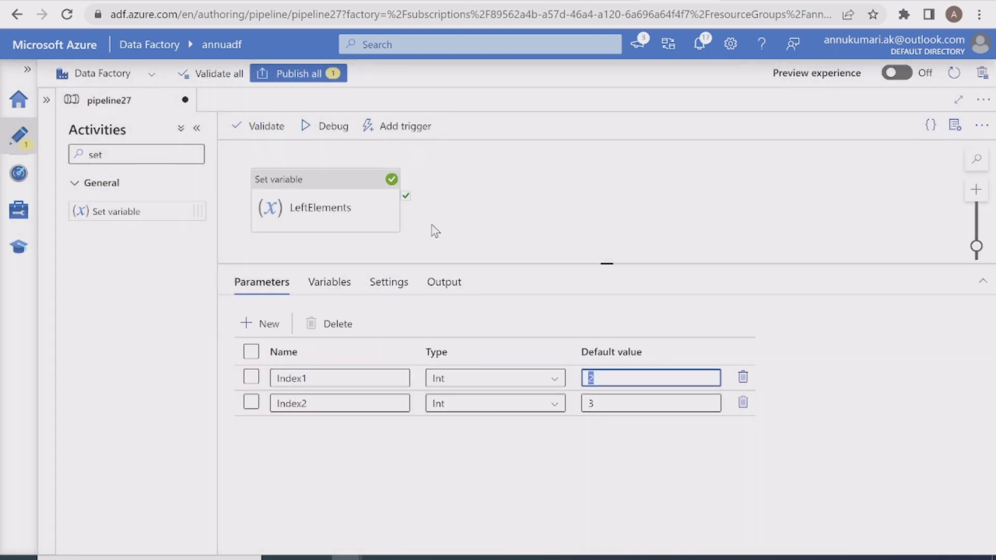
click(328, 283)
drag(629, 378, 610, 377)
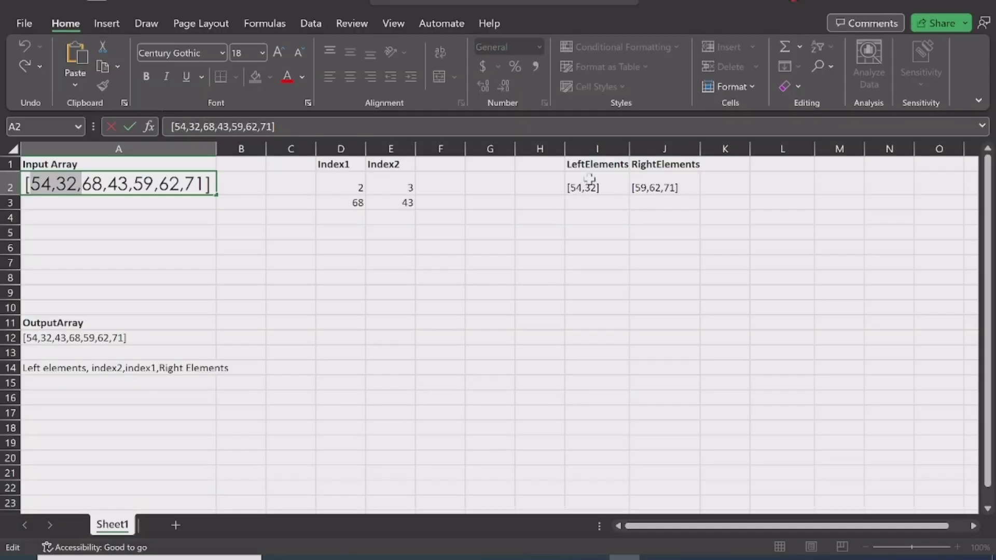
Switch to the Excel sheet and examine the expected RightElements, the Index2 element and the input array elements that follow it.
click(662, 183)
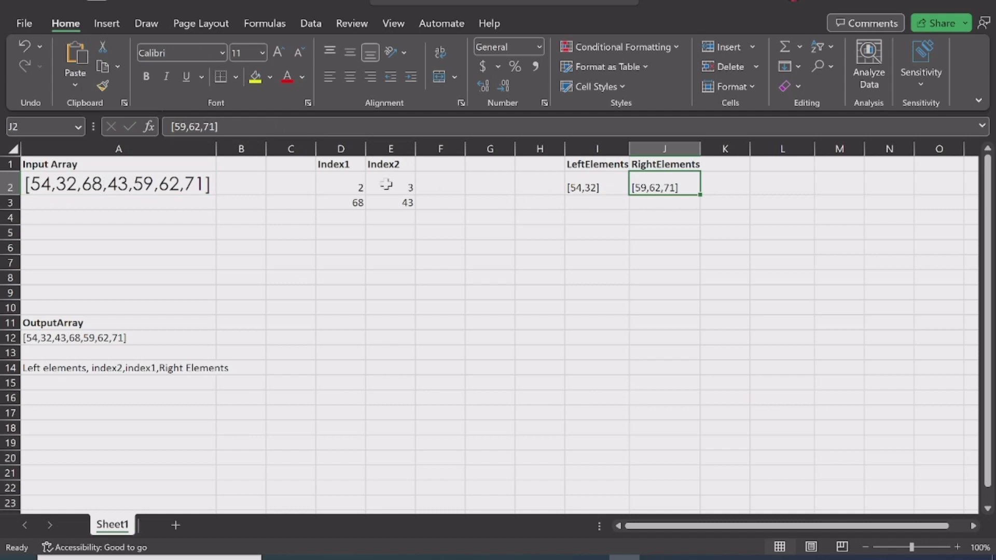
click(407, 203)
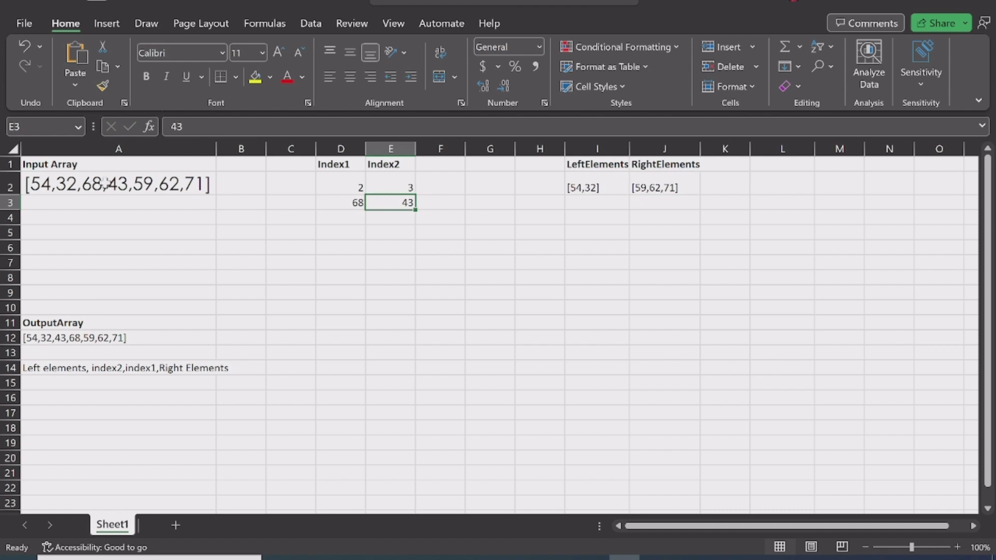
double_click(124, 185)
drag(133, 184, 77, 184)
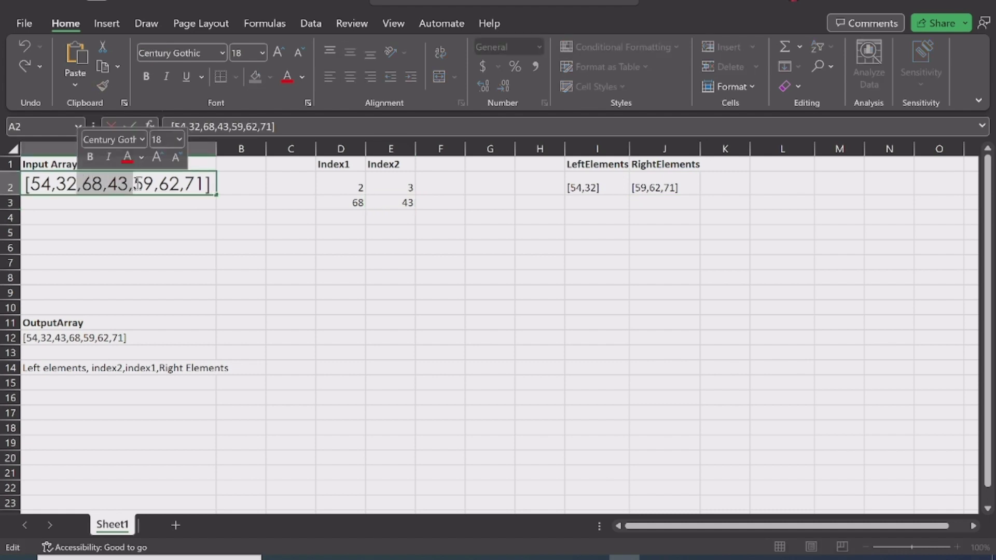
click(138, 184)
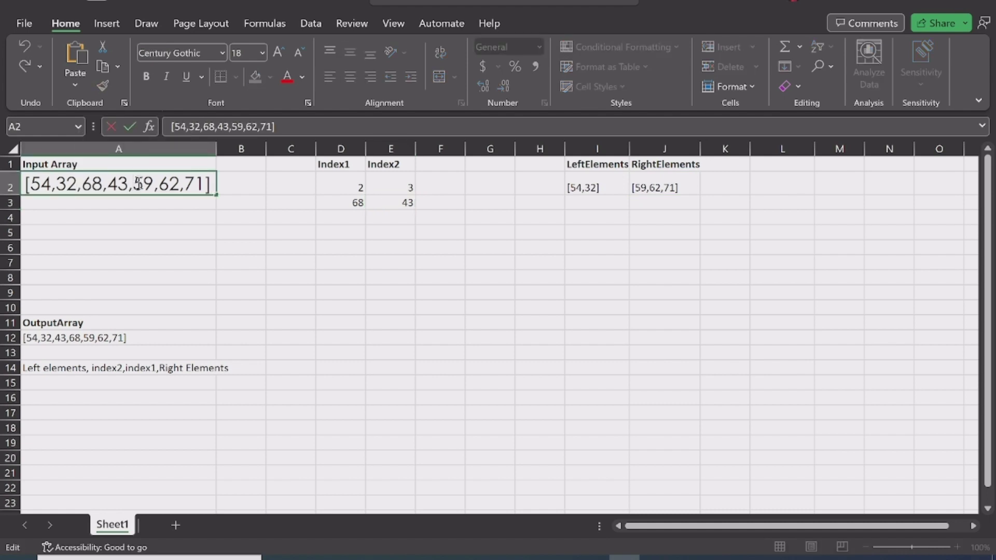
drag(137, 185, 207, 184)
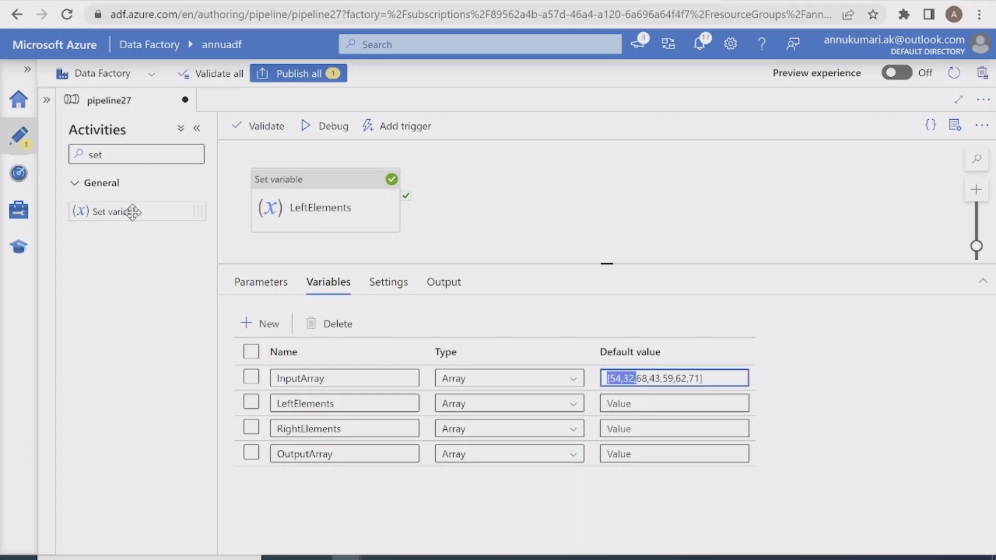
Add a Set variable activity named RightElements and assign it to the RightElements pipeline variable.
drag(133, 211, 413, 262)
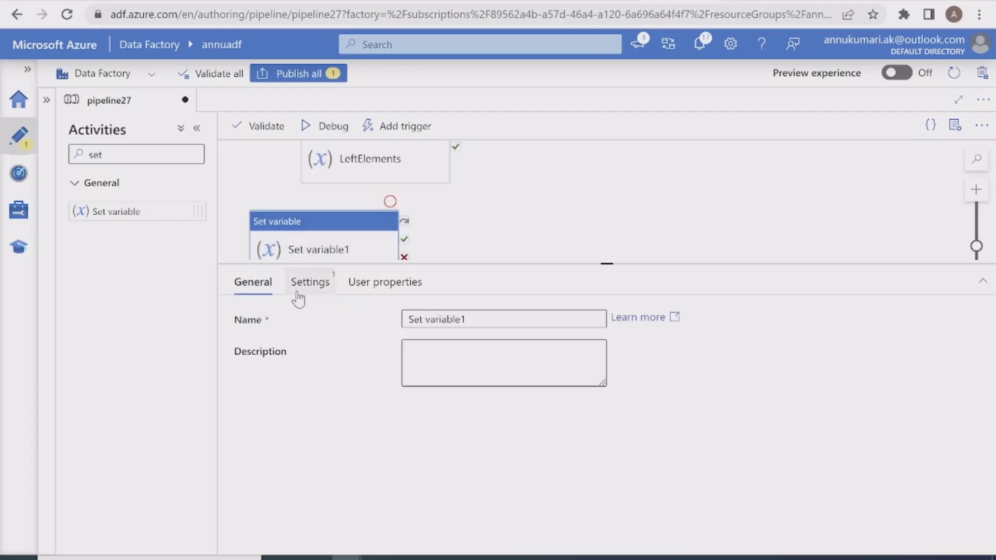
triple_click(519, 317)
text(RightElements)
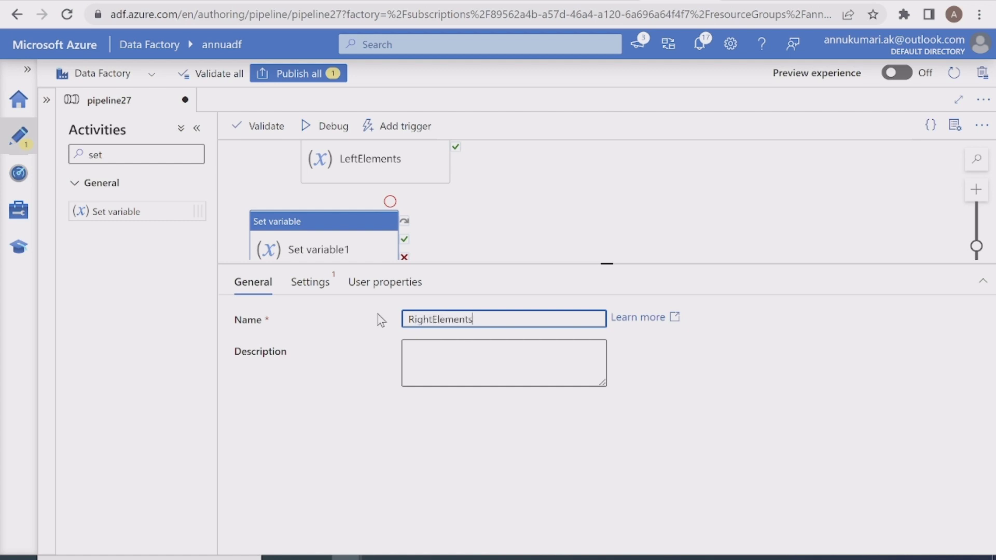
click(301, 285)
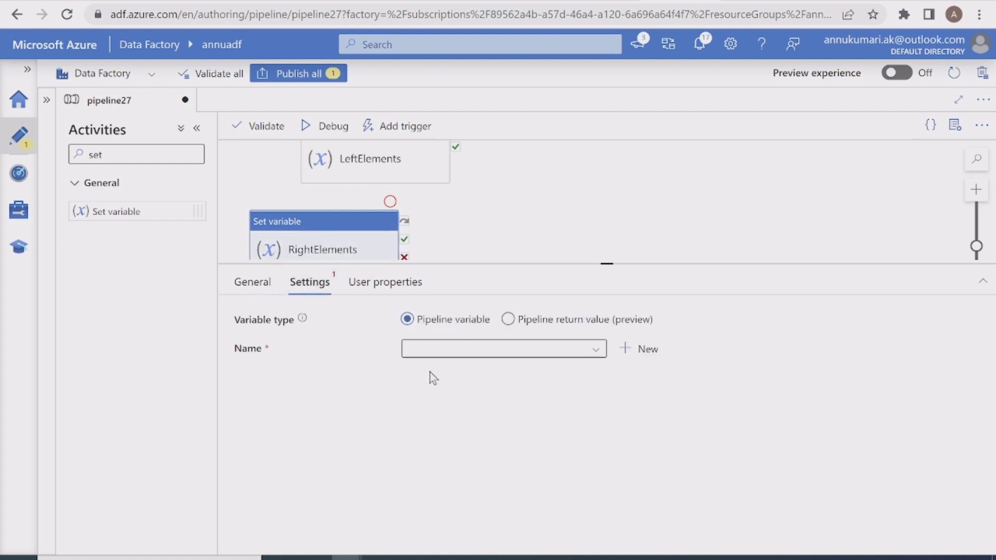
click(443, 346)
click(415, 418)
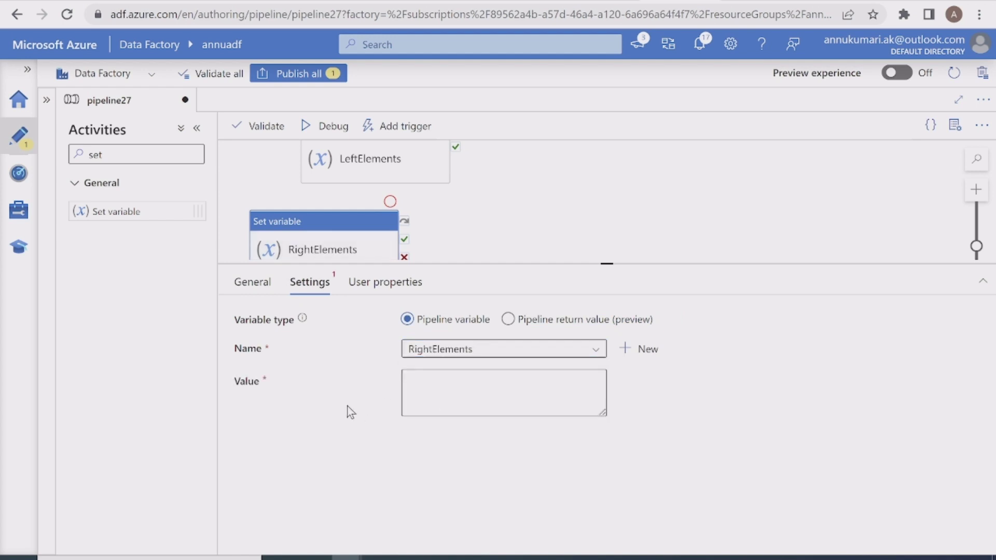
Start a dynamic expression for the RightElements value and insert the skip collection function.
click(422, 394)
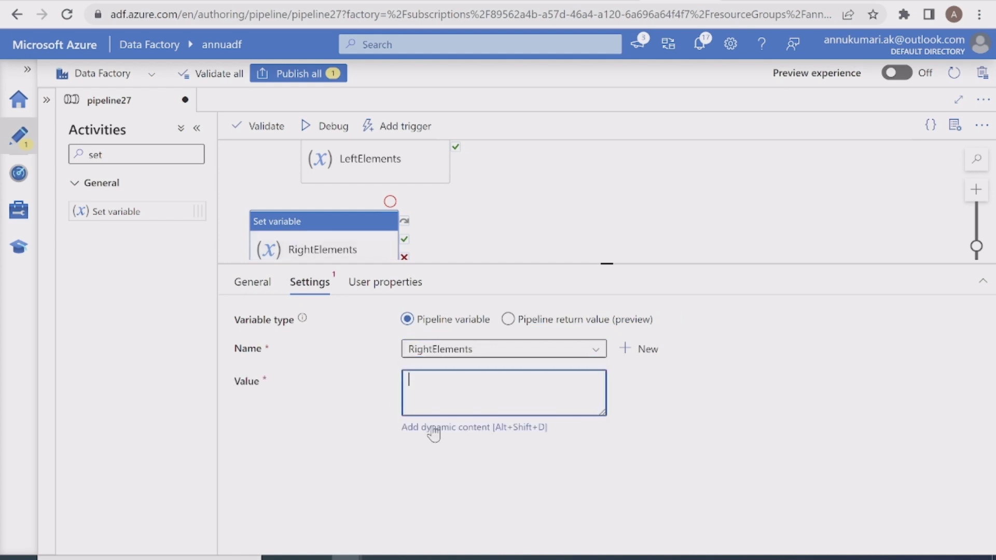
click(433, 428)
click(740, 303)
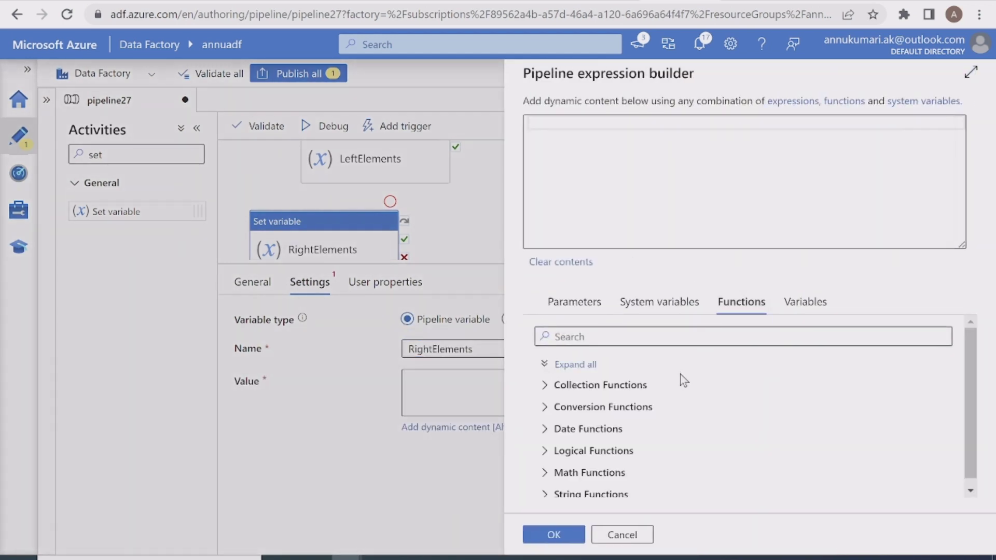
click(601, 386)
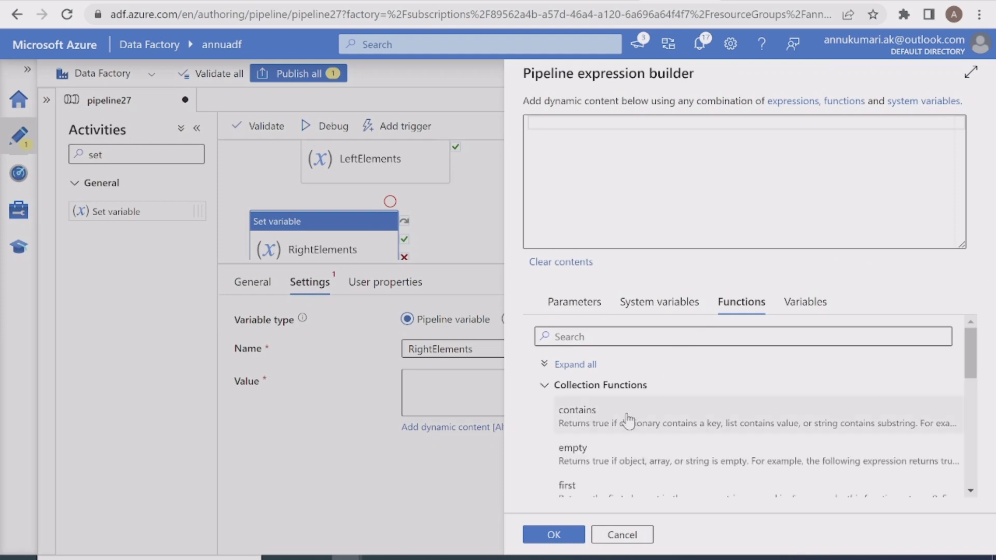
scroll(627, 420, down, 6)
scroll(614, 433, up, 2)
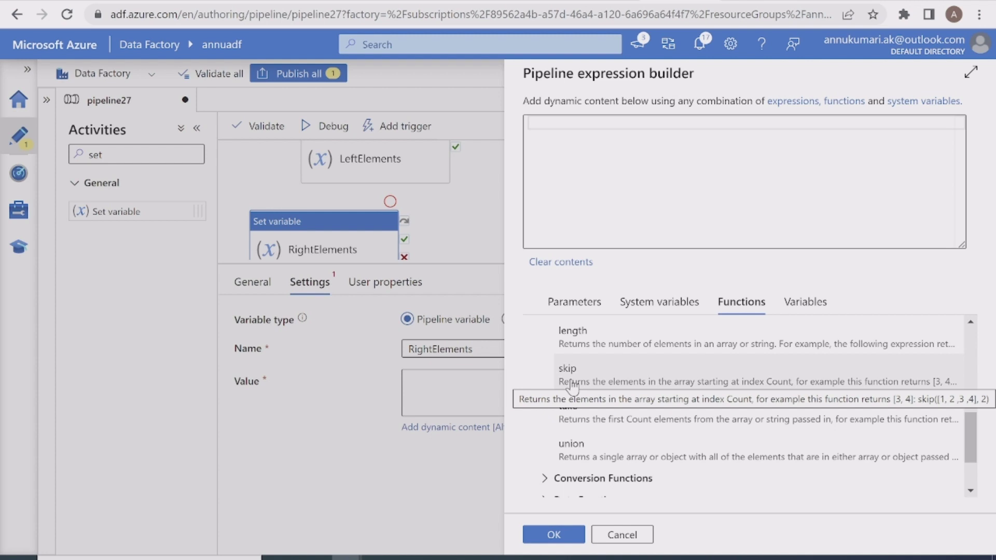
text(skip)
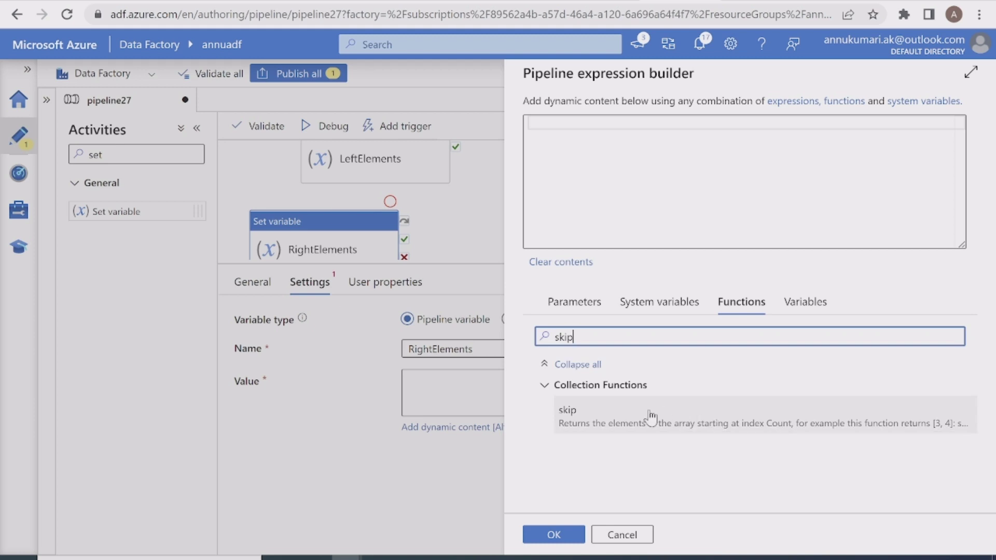
click(565, 415)
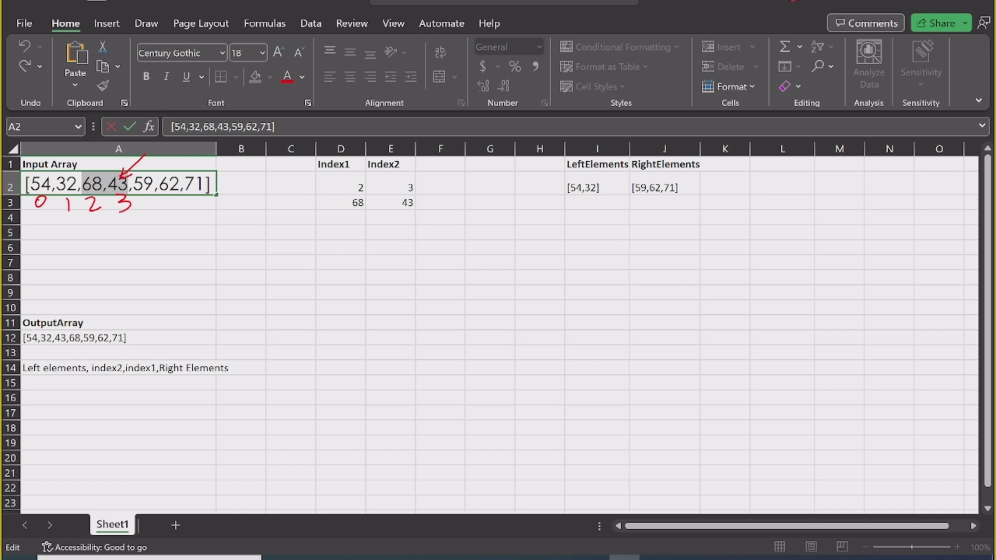
In the Excel sheet, mark the array elements after index 3 and those before, circle the Index2 value and write 3+1 beside it.
mouse_move(135, 169)
mouse_down()
mouse_move(177, 193)
mouse_move(132, 168)
mouse_up()
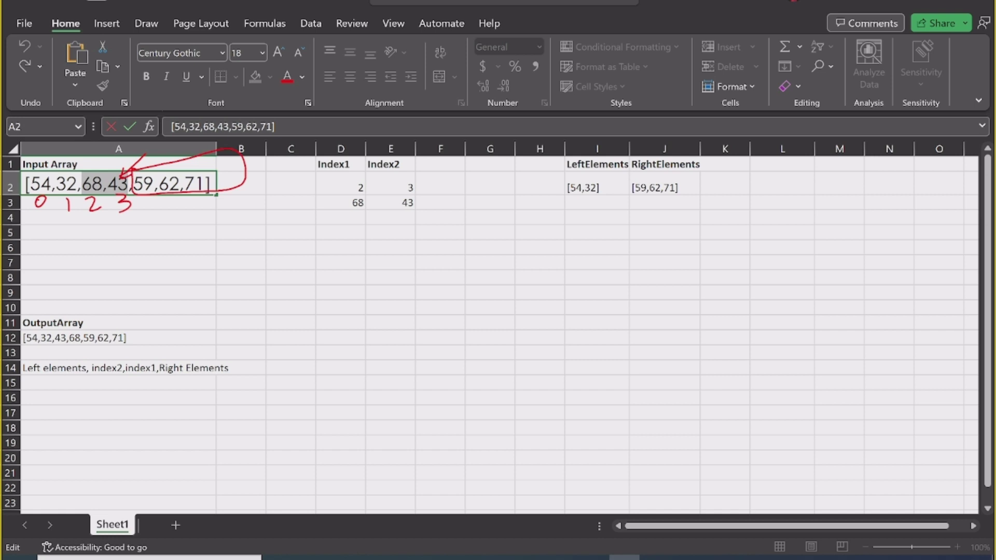
drag(26, 209, 133, 220)
drag(409, 196, 406, 173)
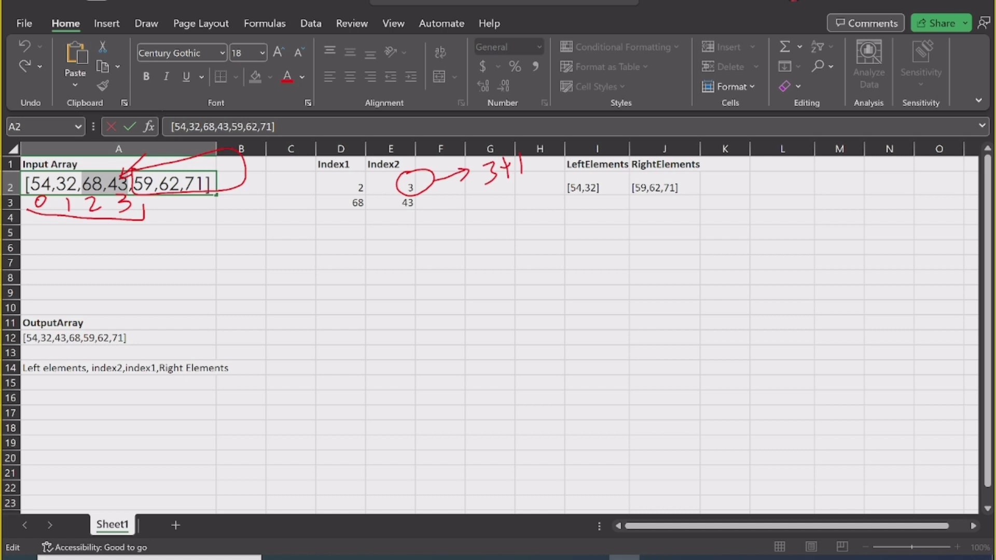
Handwrite the formula skip(IA, i2+1) as an annotation over the empty cells of the Excel sheet.
drag(178, 200, 196, 239)
mouse_move(294, 306)
mouse_down()
mouse_move(317, 336)
mouse_move(342, 321)
mouse_move(361, 347)
mouse_up()
mouse_move(369, 272)
mouse_down()
mouse_move(385, 328)
mouse_move(426, 300)
mouse_up()
drag(405, 297, 415, 286)
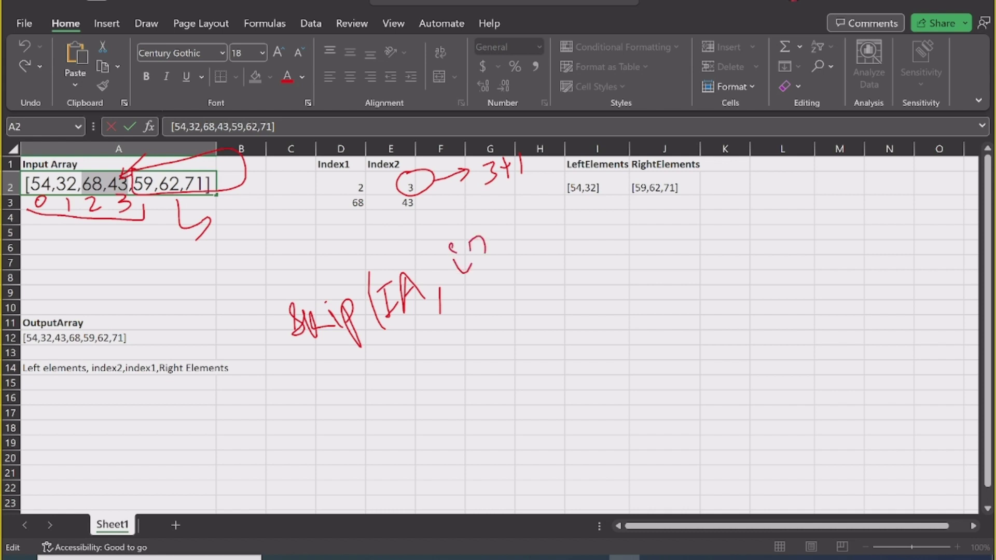
drag(532, 212, 538, 229)
drag(542, 194, 553, 257)
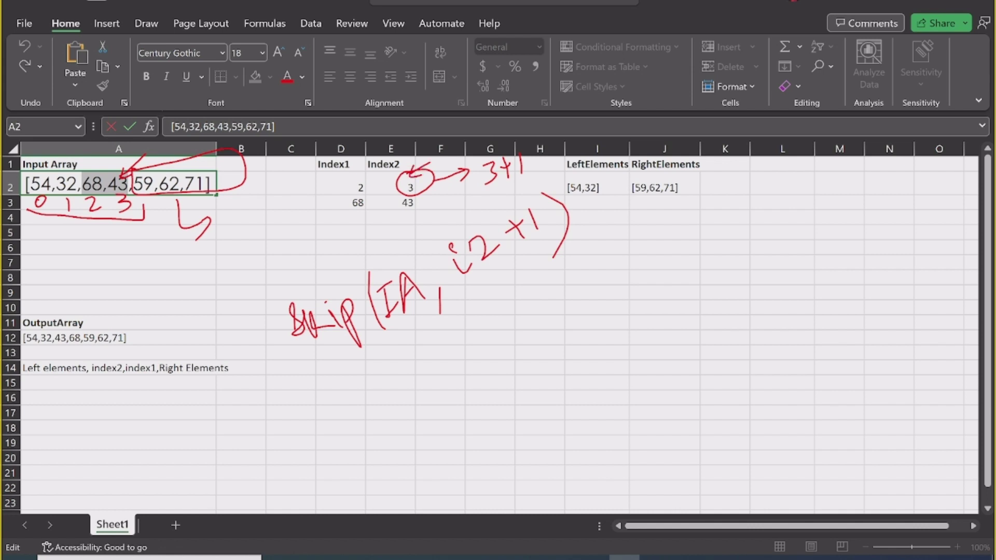
Circle element 43 and outline the elements up to index 3 in the input array, then clear all annotations.
drag(124, 179, 115, 174)
mouse_move(31, 210)
mouse_down()
mouse_move(140, 209)
mouse_move(23, 177)
mouse_move(34, 220)
mouse_up()
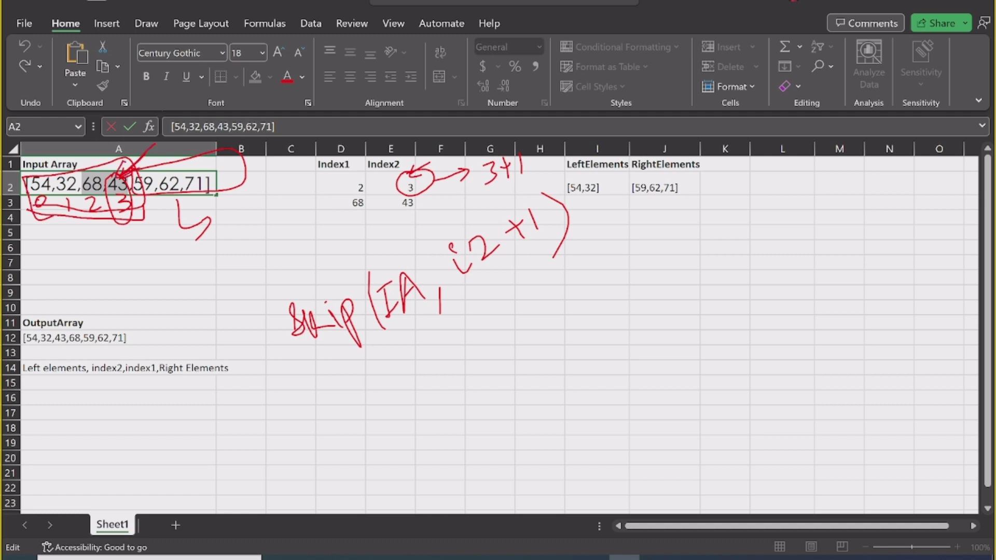
drag(514, 256, 553, 234)
key(Escape)
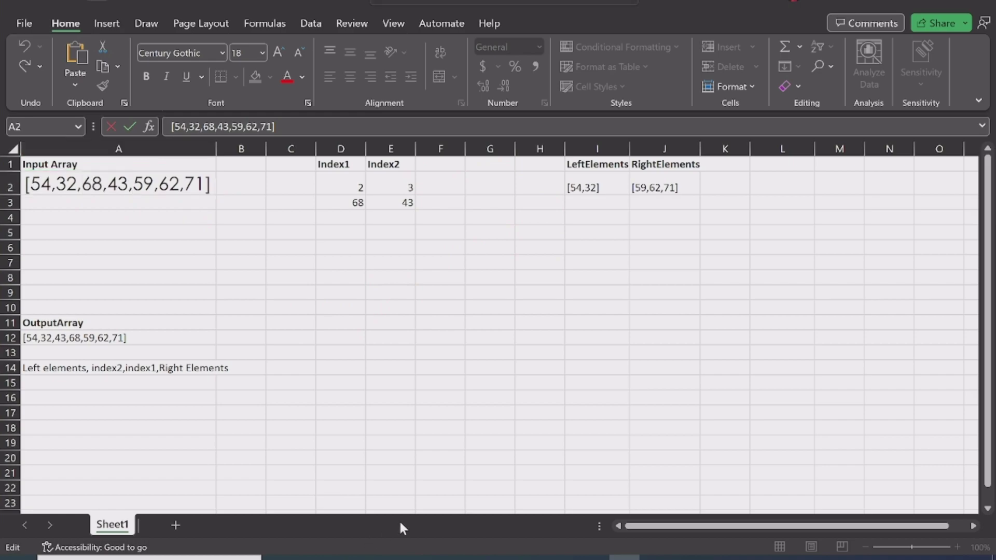
key(alt+Tab)
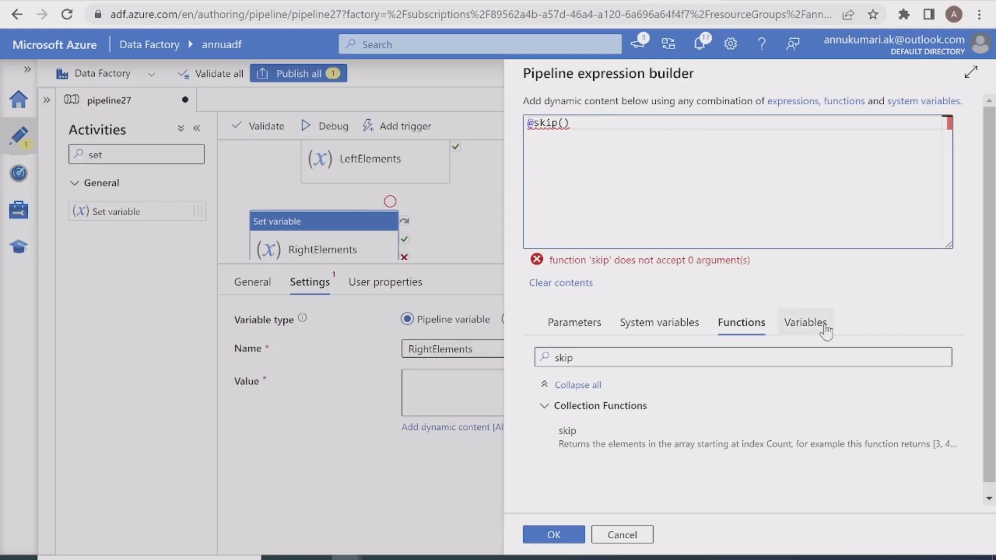
click(817, 327)
click(601, 395)
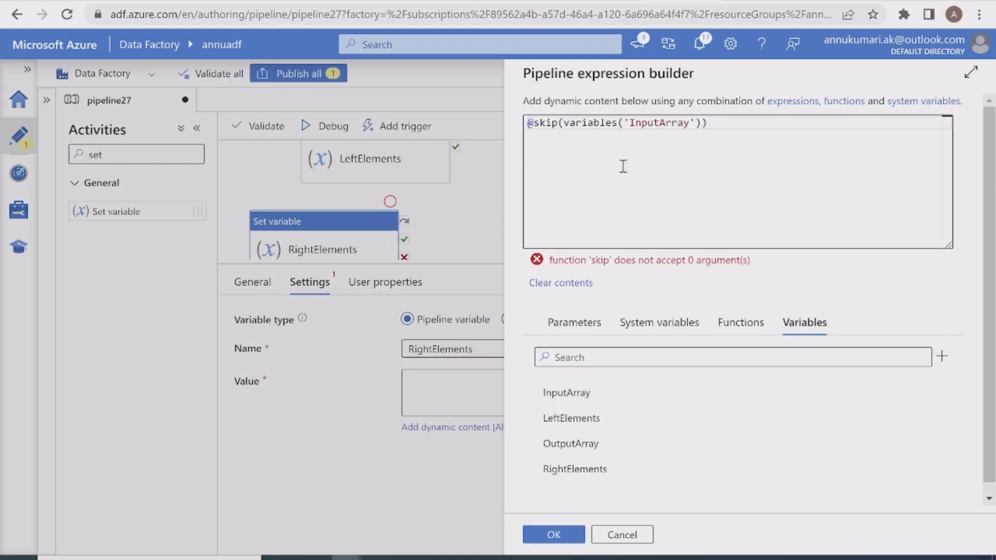
click(703, 123)
text(,)
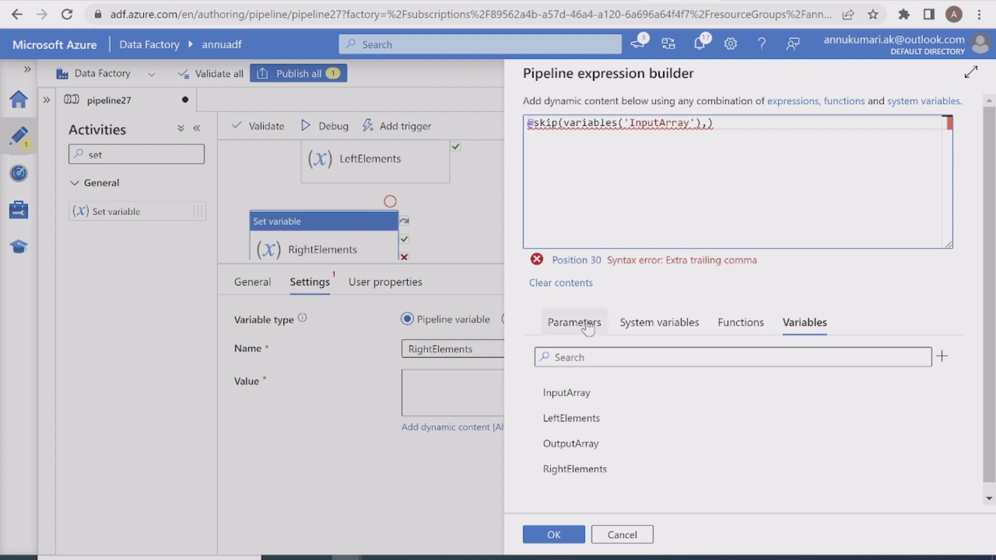
click(574, 322)
click(612, 419)
click(708, 123)
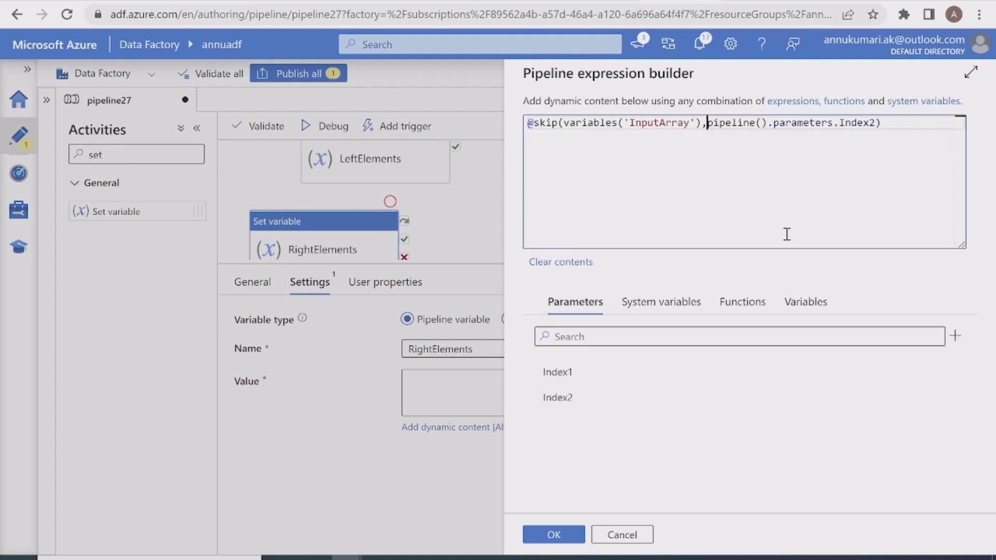
text(add()
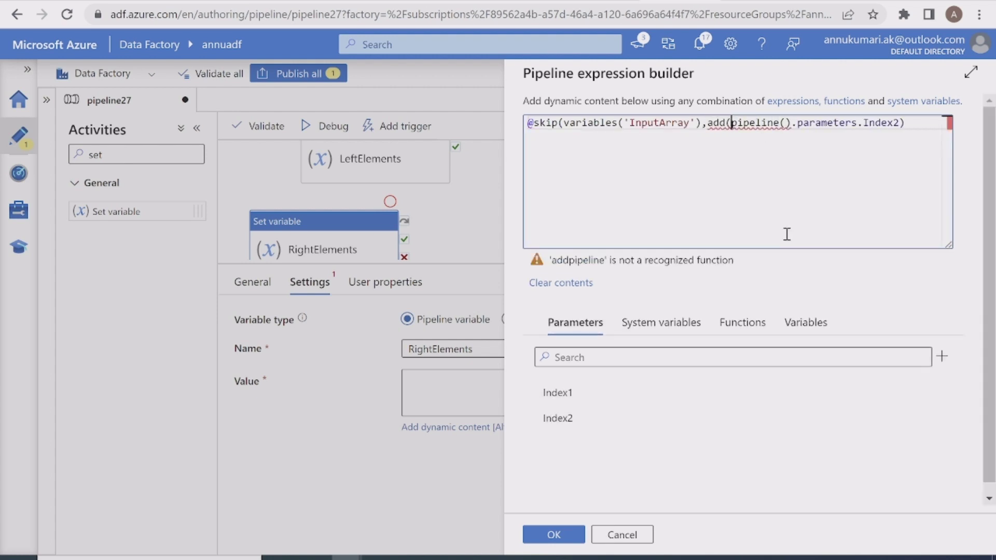
click(901, 123)
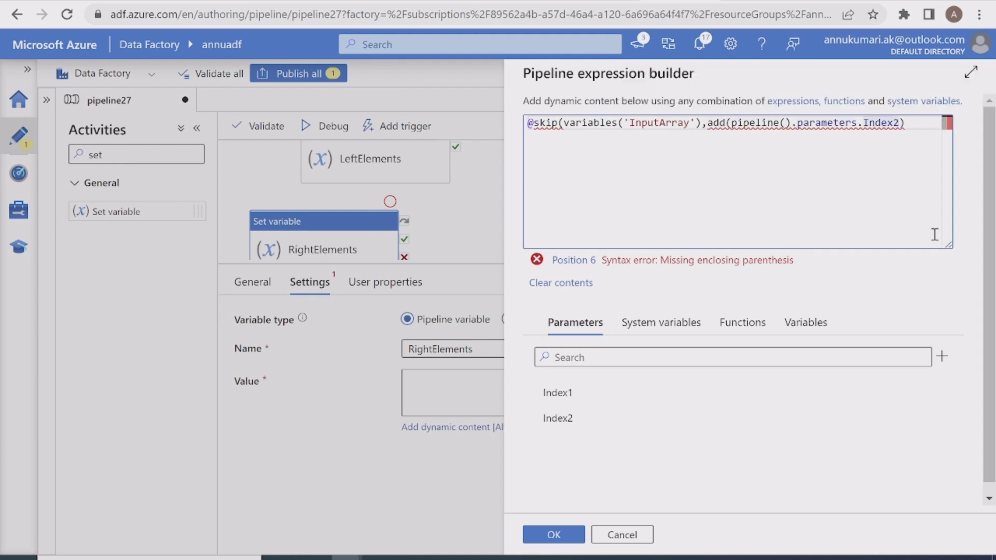
text(,1))
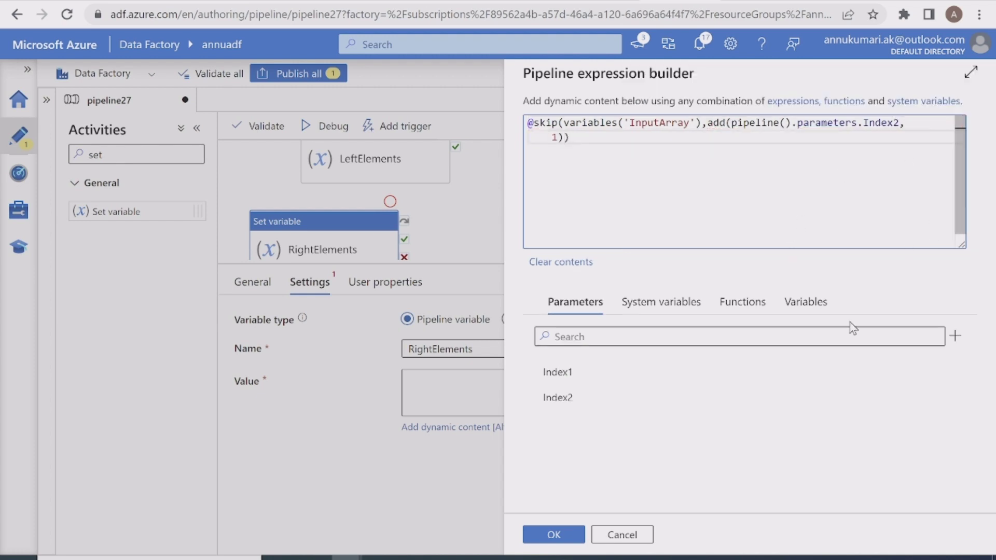
click(556, 535)
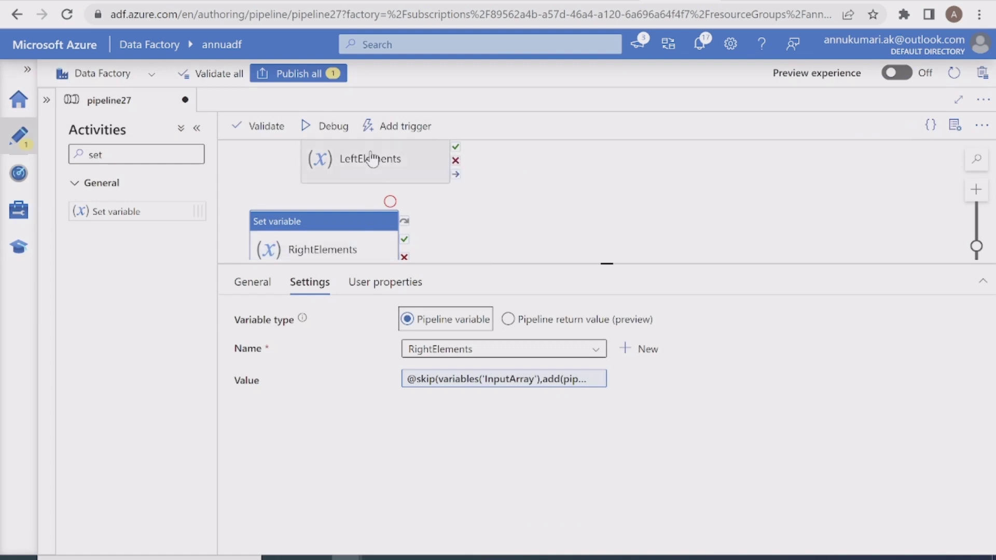
Start a debug run of the pipeline and meanwhile compare the input array's elements after index 3 with the RightElements cell in Excel.
click(329, 126)
click(573, 535)
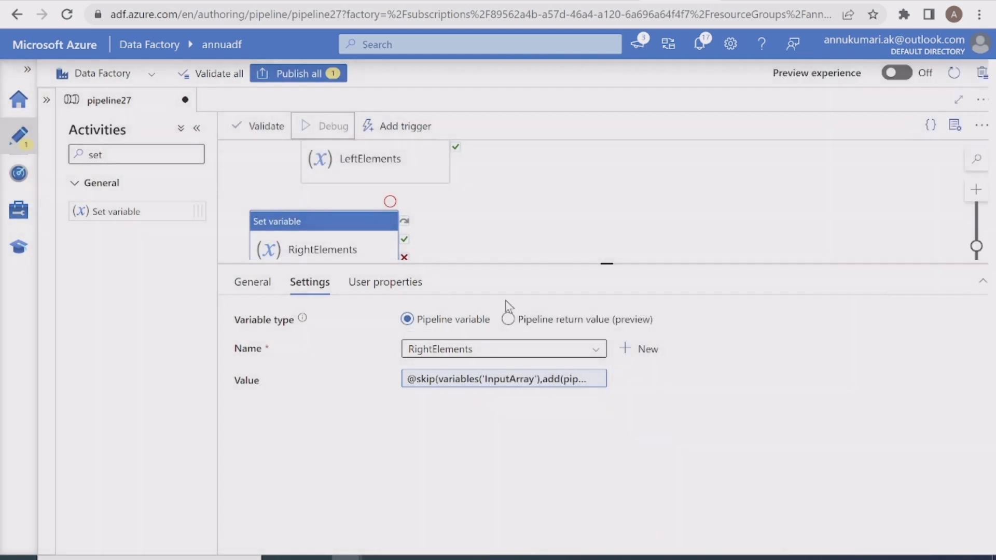
key(alt+Tab)
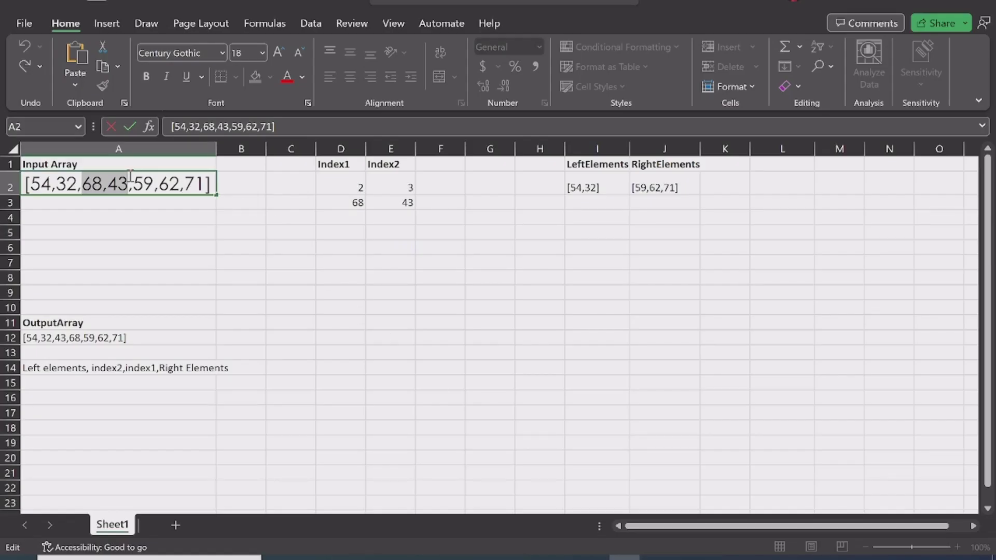
drag(133, 184, 206, 187)
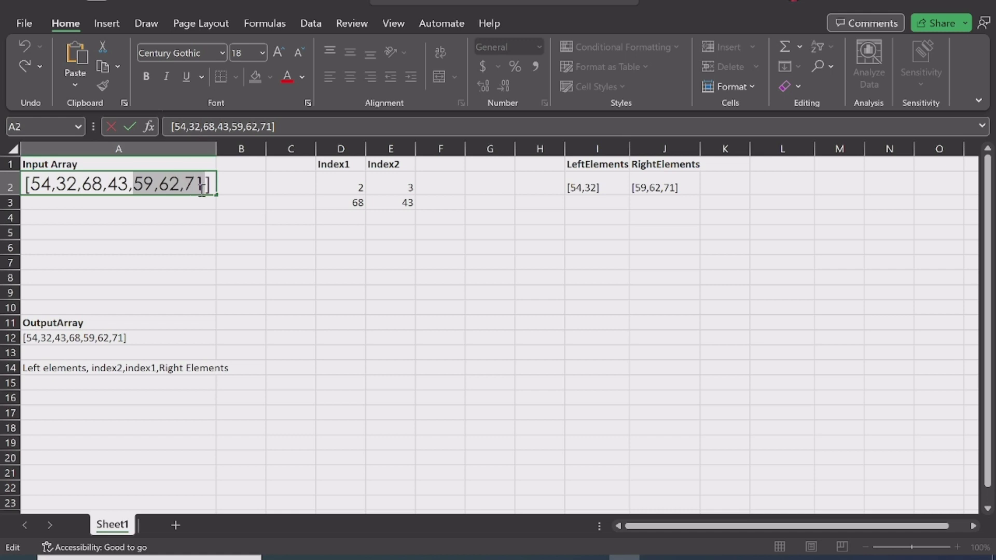
click(643, 189)
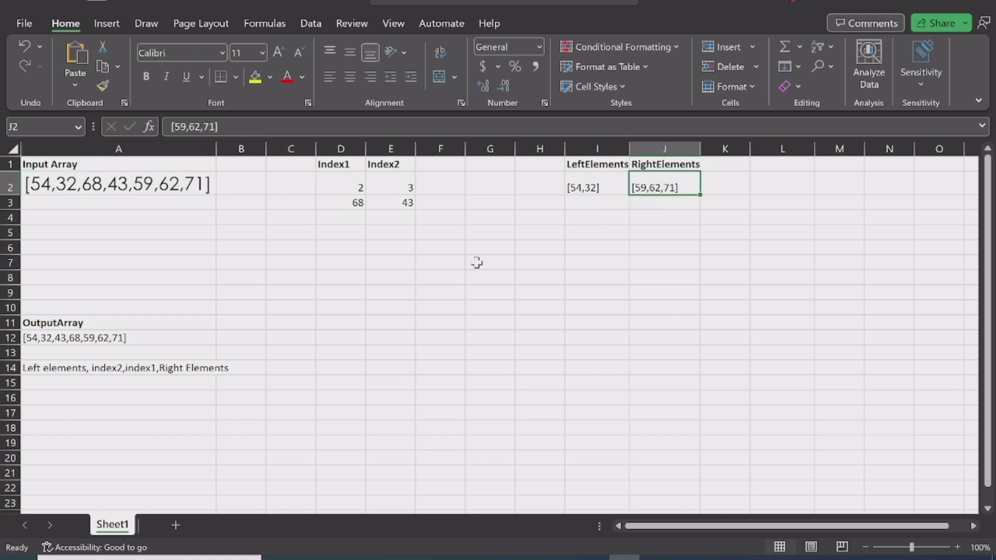
key(alt+Tab)
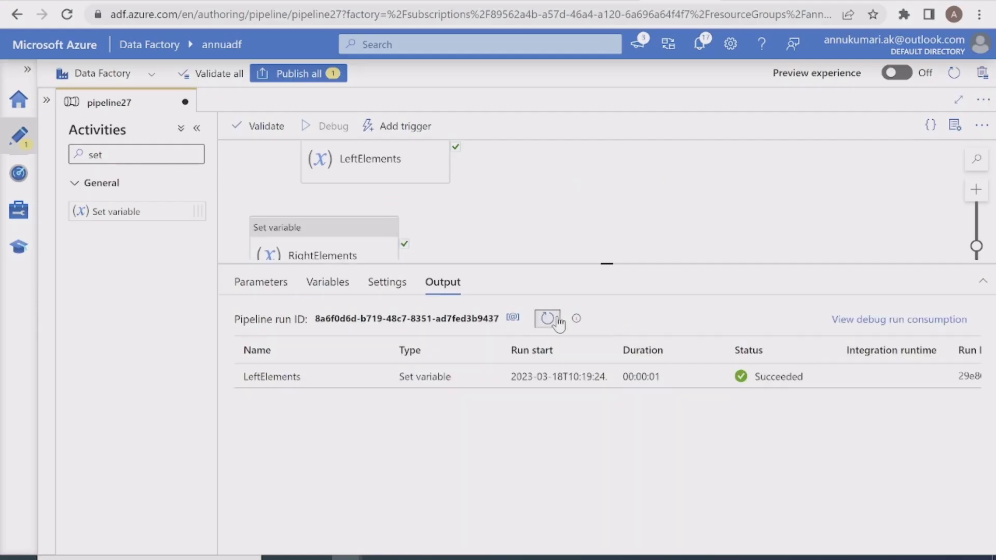
Refresh the debug run in Data Factory and compare the LeftElements activity's output with the LeftElements cell in Excel.
click(547, 319)
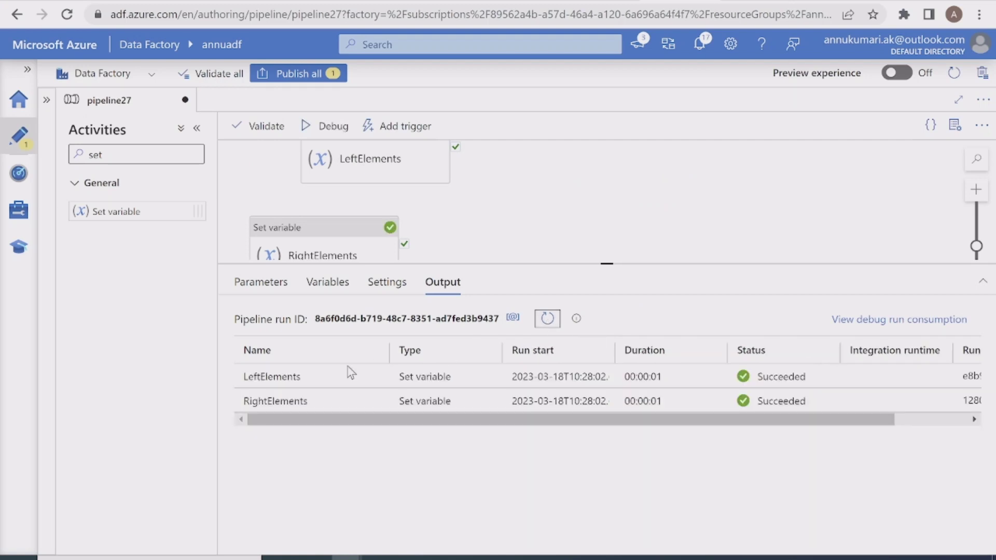
click(379, 377)
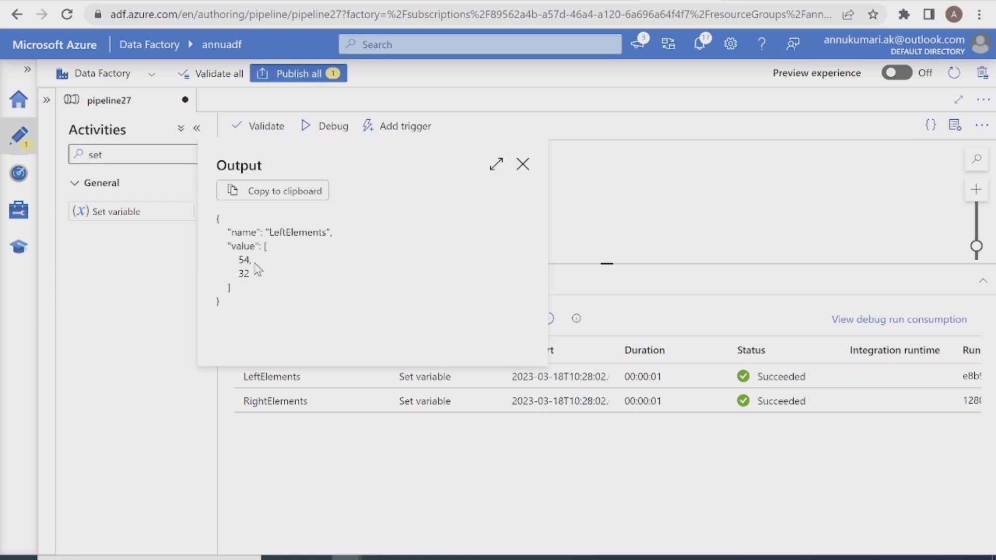
key(alt+Tab)
click(559, 196)
key(alt+Tab)
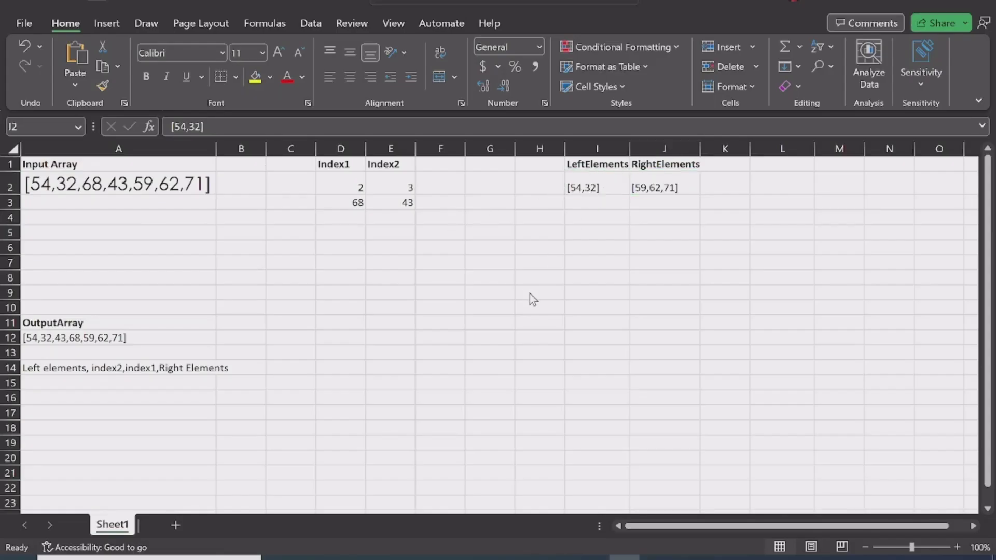
click(522, 164)
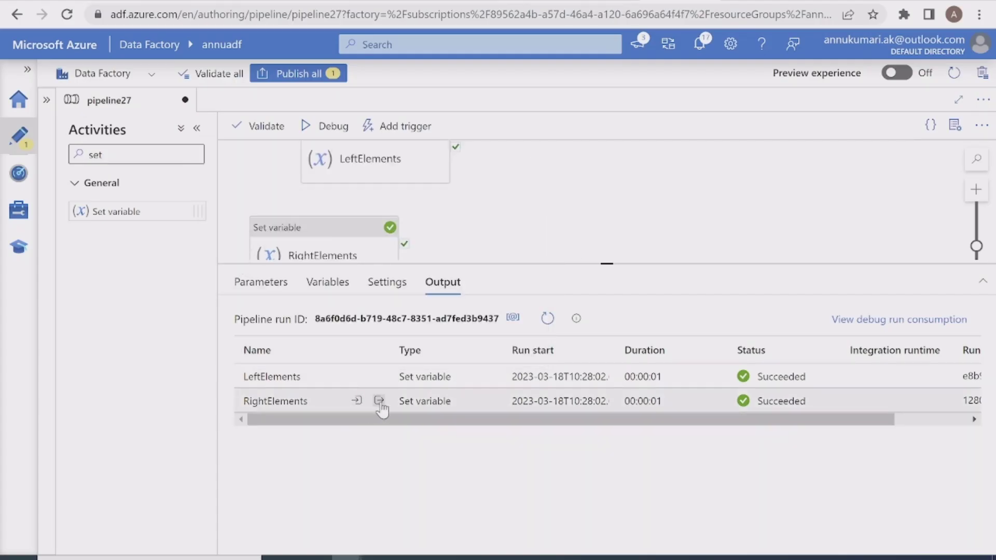
Check the RightElements activity's output against the RightElements cell in Excel, and return to the pipeline.
click(379, 402)
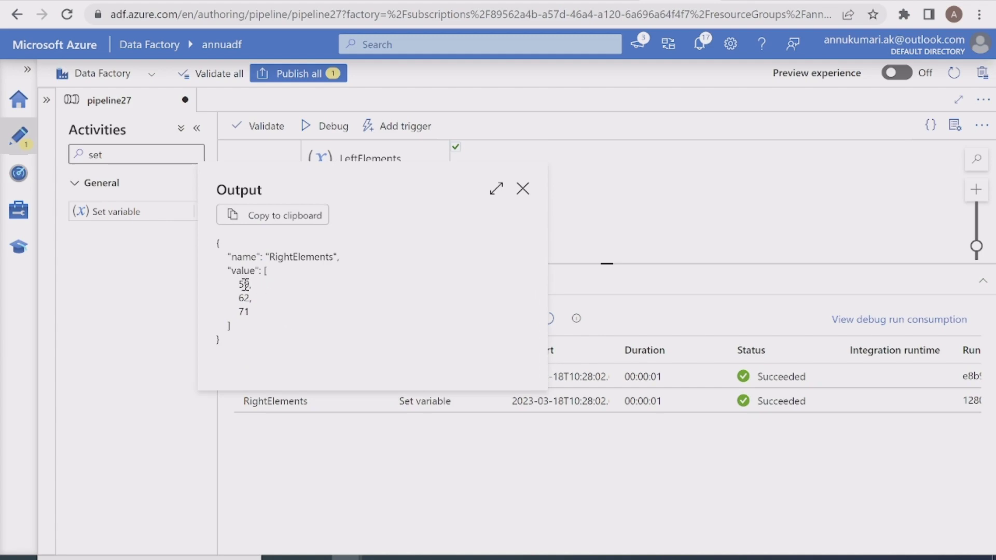
drag(240, 280, 287, 327)
click(287, 327)
key(alt+Tab)
click(673, 179)
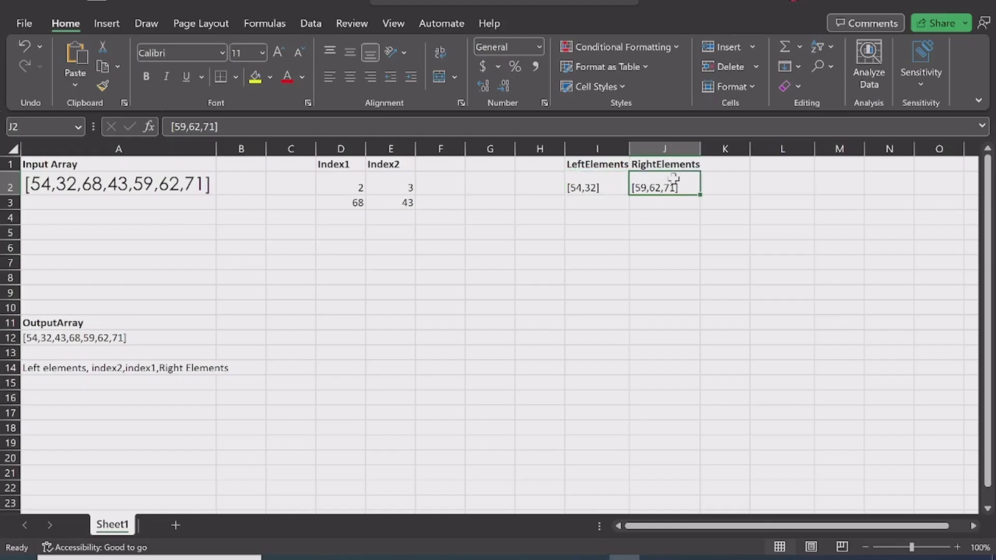
key(alt+Tab)
click(522, 189)
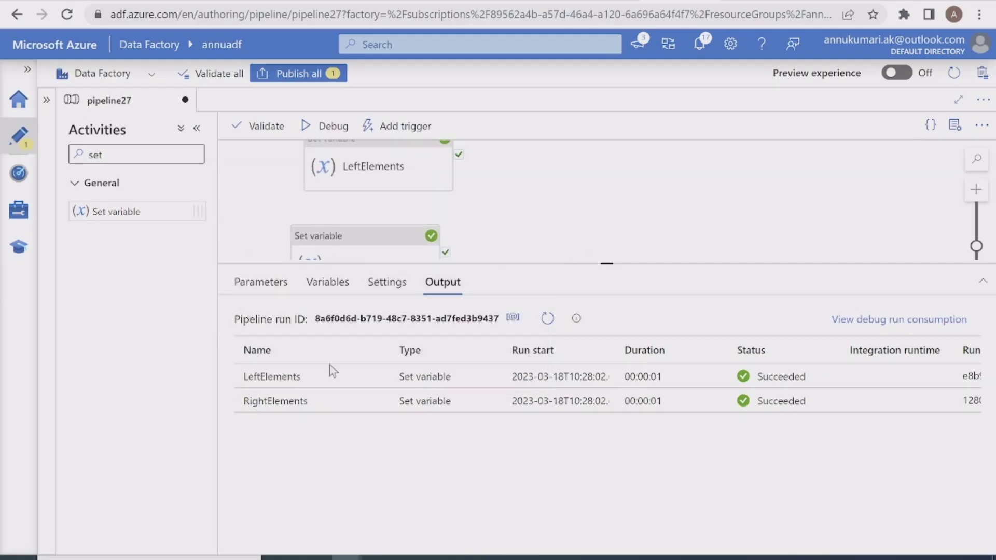
Add a third Set variable activity beside the existing two, consult the output array's composition in Excel, and name the activity OutputArray.
drag(109, 210, 576, 208)
key(alt+Tab)
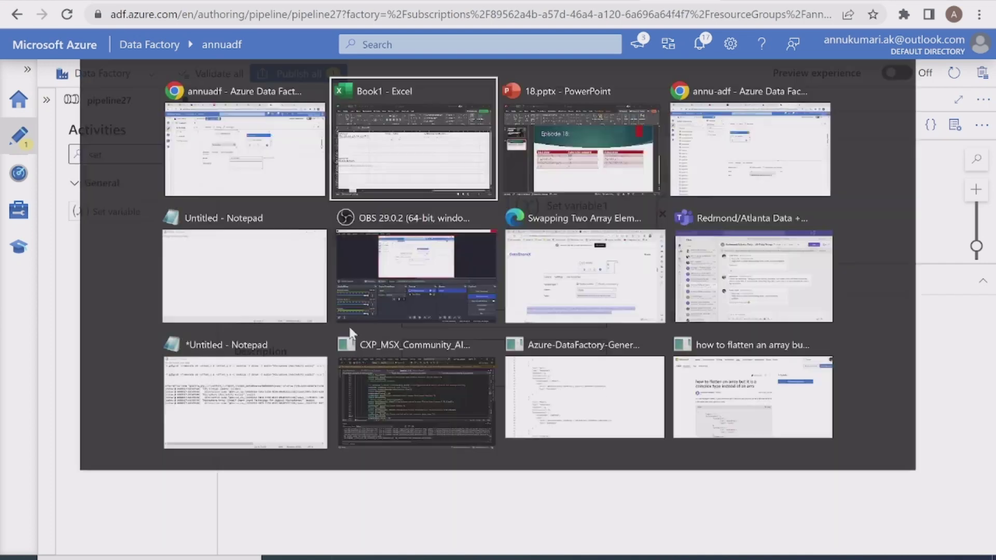
click(49, 322)
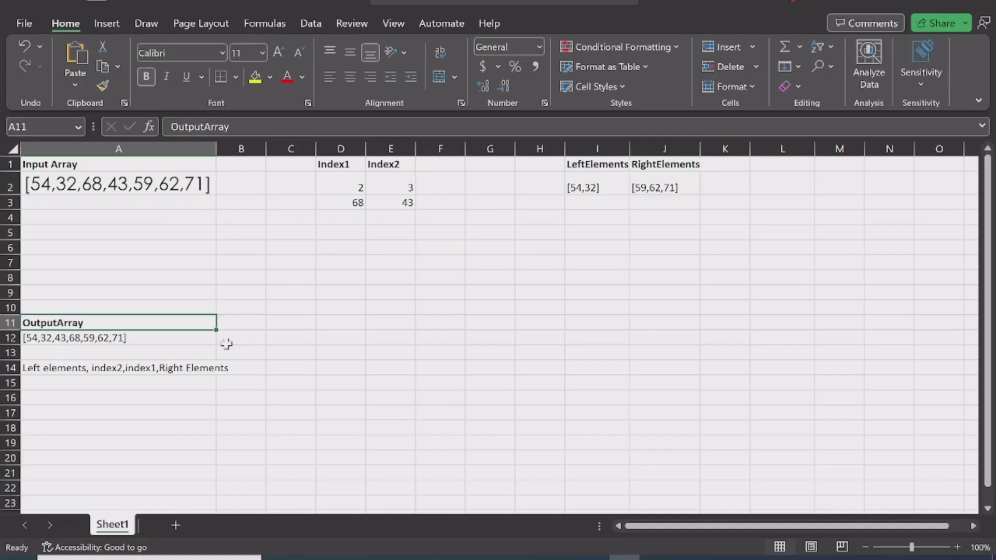
click(45, 369)
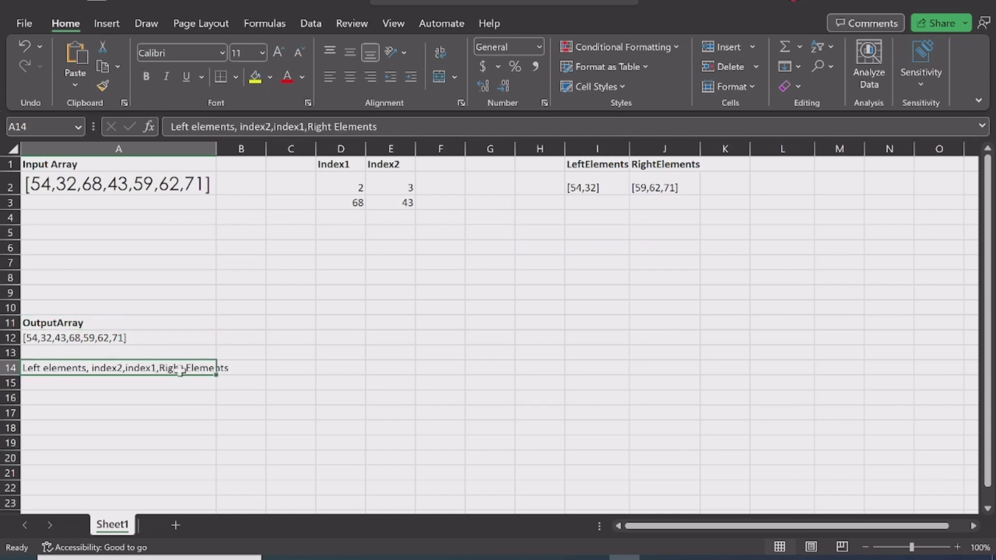
key(alt+Tab)
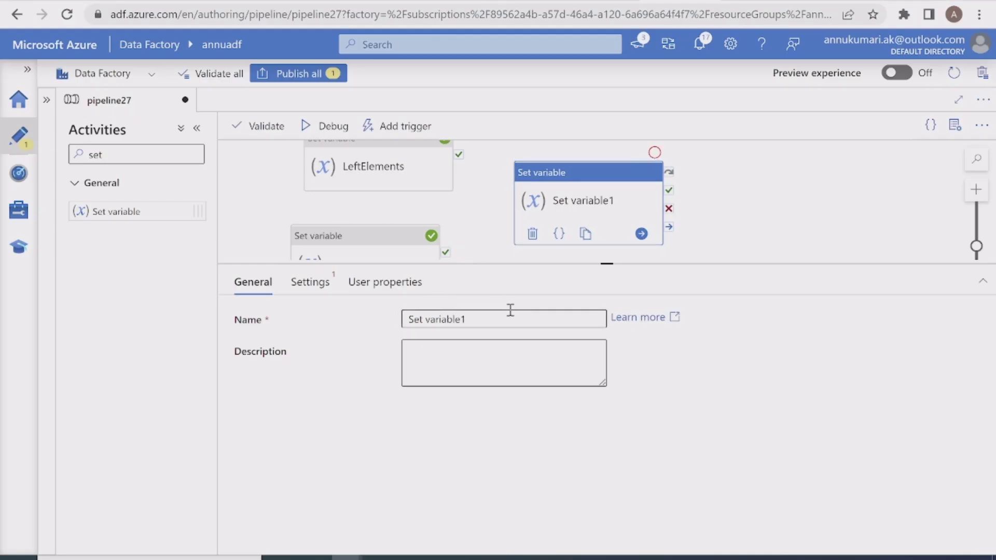
drag(508, 319, 372, 324)
text(OutputArray)
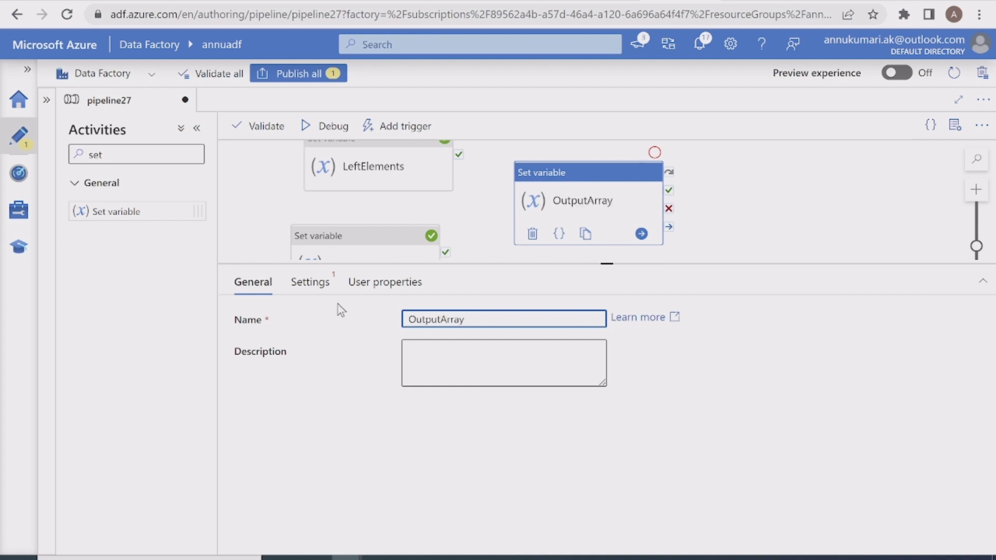
Make the OutputArray activity set the pipeline variable OutputArray.
click(311, 283)
click(461, 349)
click(447, 443)
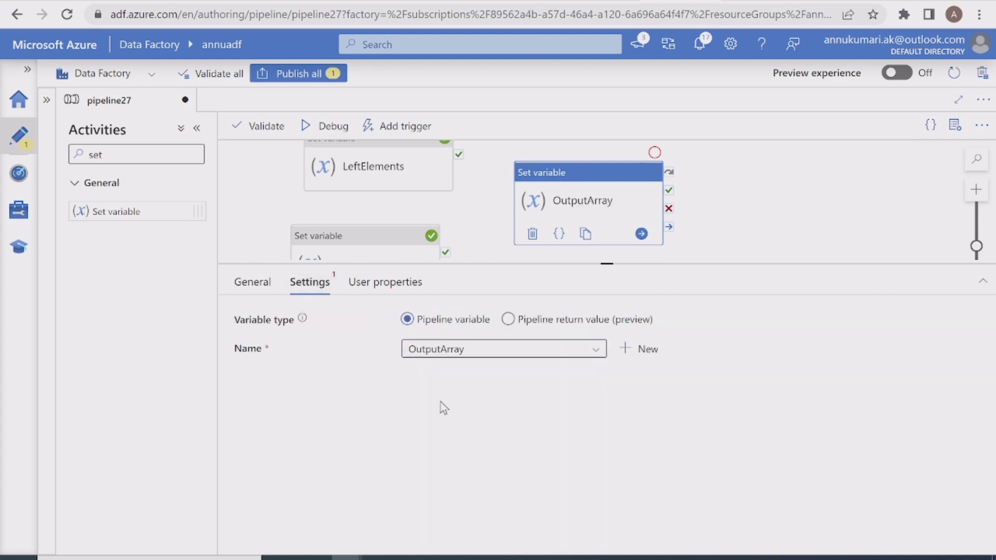
Connect the success outputs of LeftElements and RightElements to the OutputArray activity, and enlarge the canvas to show all three.
drag(458, 154, 516, 200)
drag(445, 252, 524, 219)
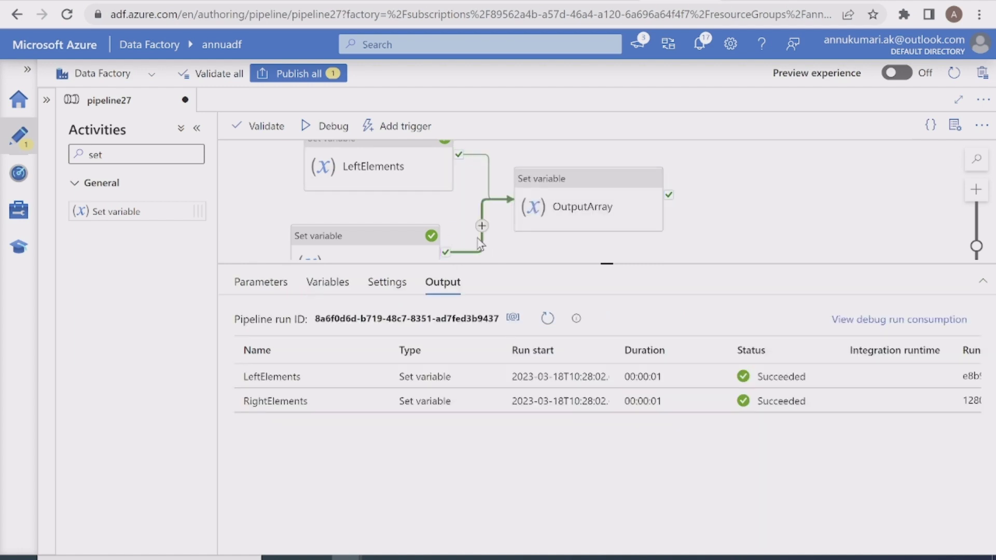
drag(593, 263, 597, 301)
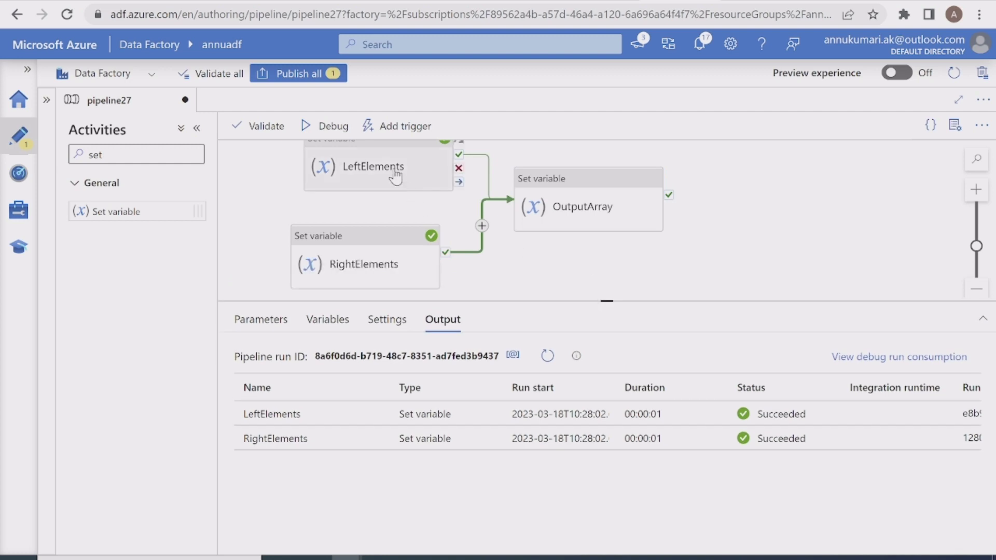
click(387, 185)
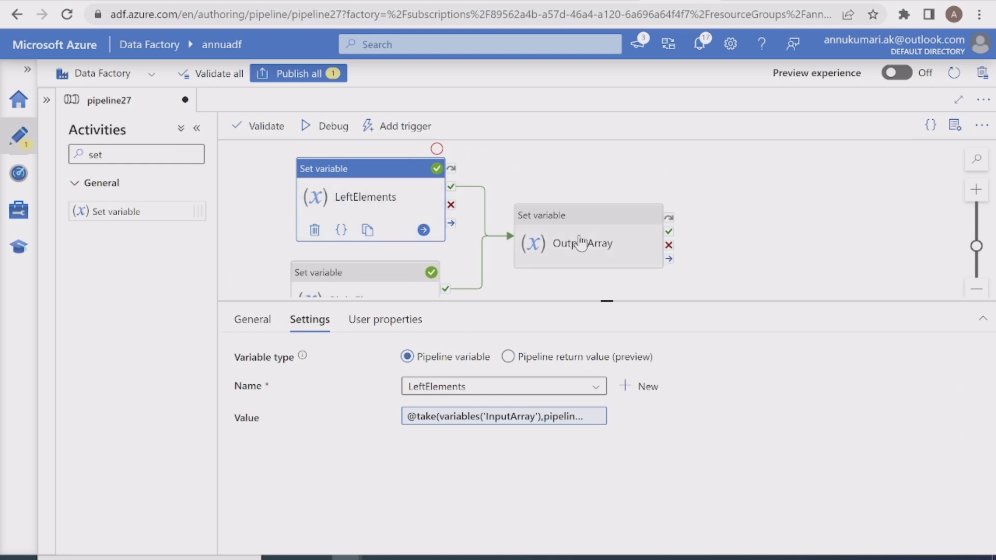
Review the planned output array order in Excel and open the expression builder for the OutputArray activity's value in Data Factory.
click(571, 241)
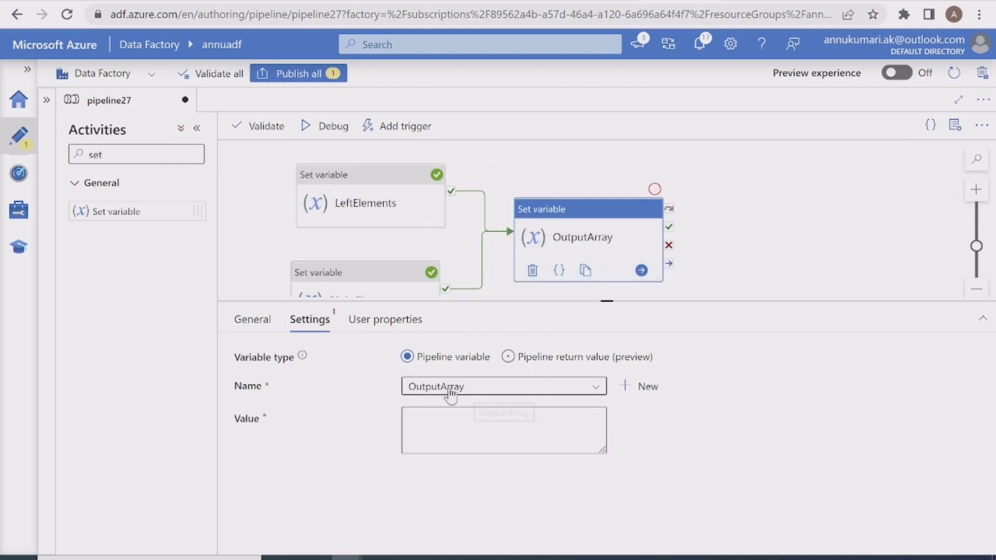
click(434, 427)
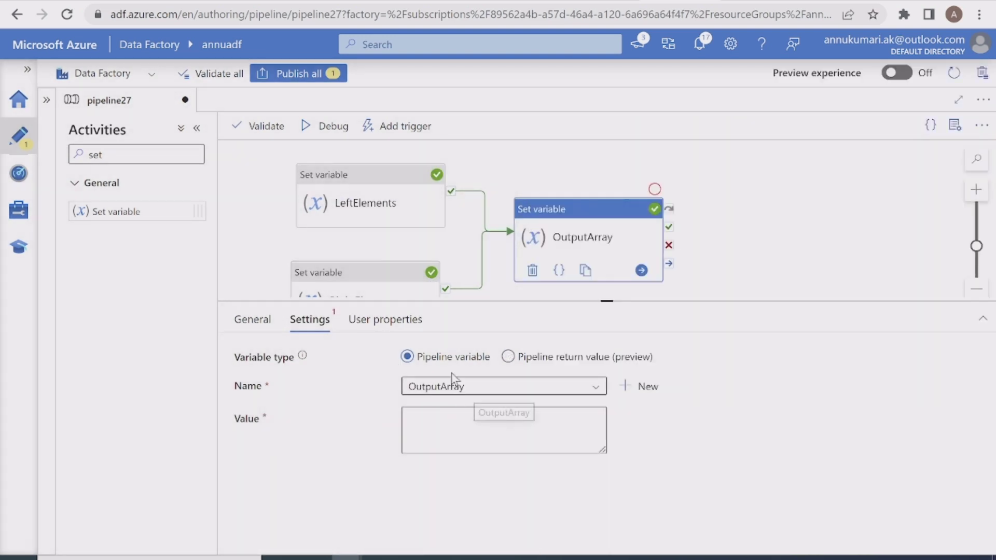
key(alt+Tab)
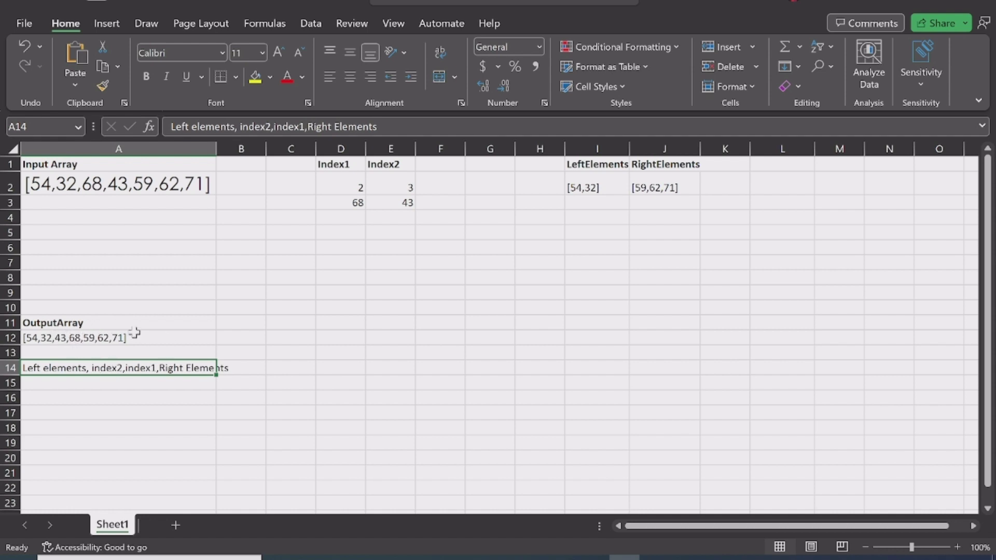
key(alt+Tab)
click(435, 446)
click(438, 465)
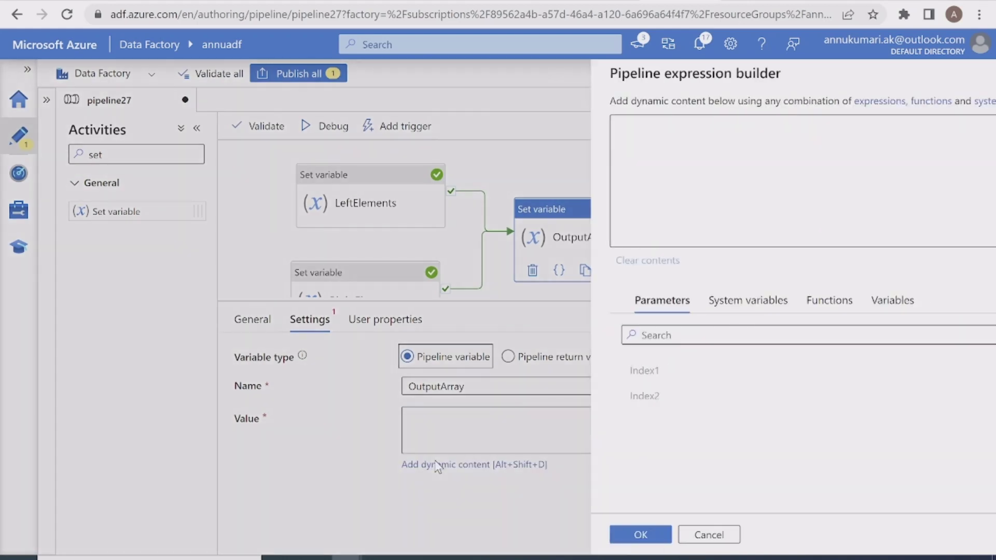
click(426, 440)
click(427, 464)
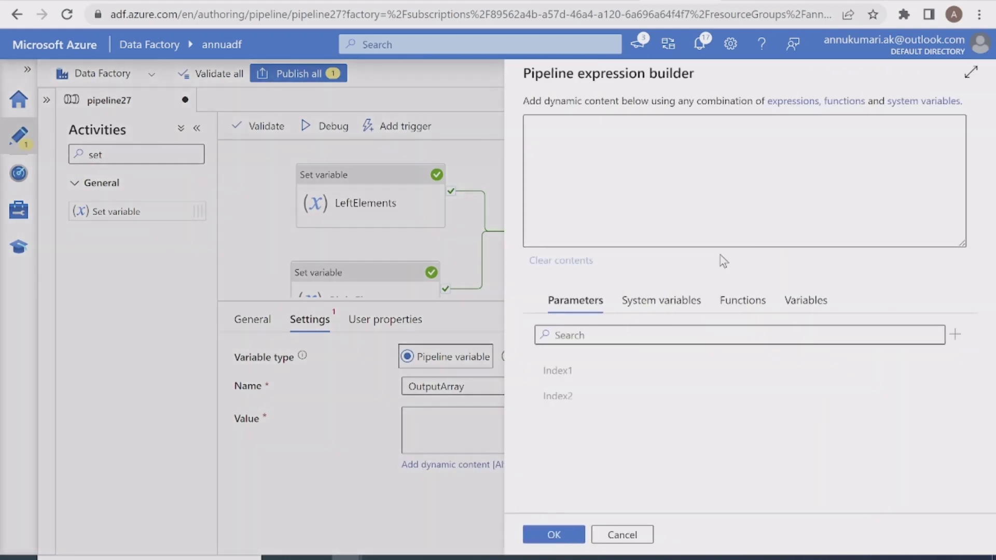
Start the OutputArray value expression with the createArray function and make variables('LeftElements') its first argument.
click(740, 302)
click(573, 337)
text(creat)
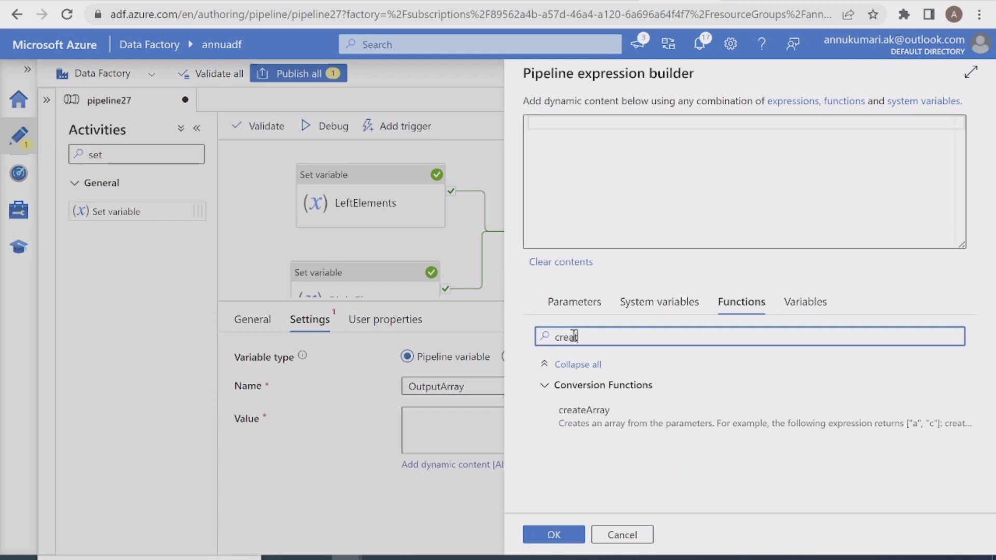
click(637, 404)
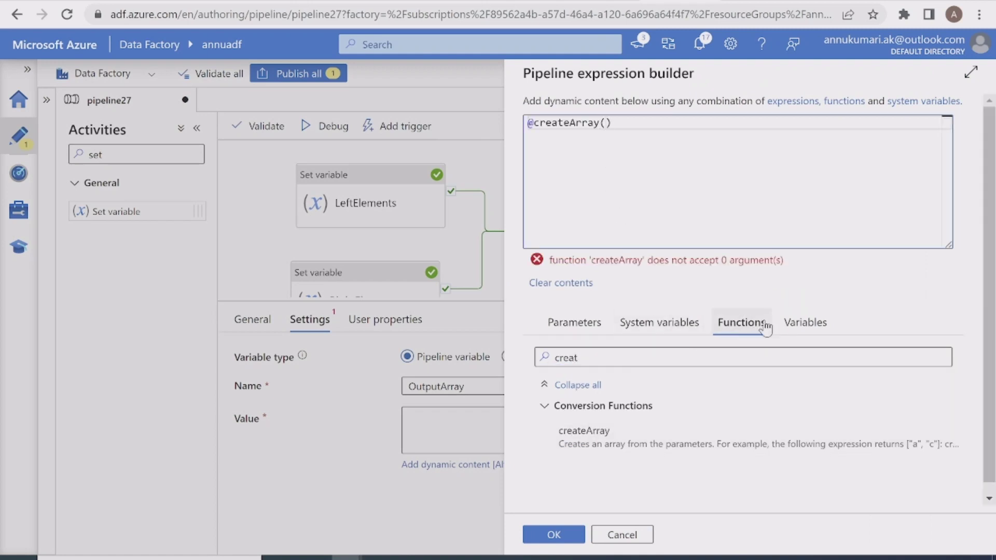
click(784, 326)
click(597, 419)
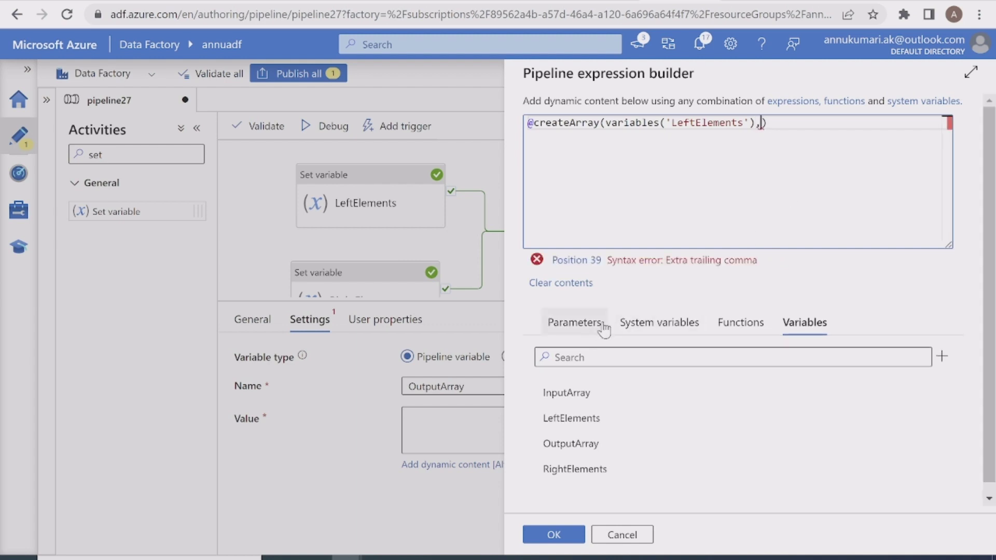
Add variables('InputArray')[pipeline().parameters.Index2] as the second createArray argument.
click(574, 322)
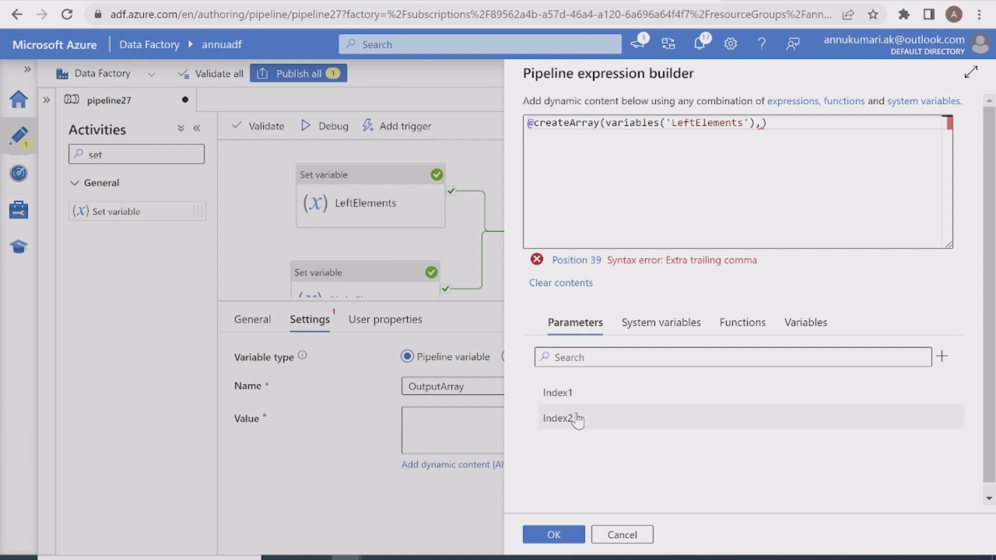
click(803, 323)
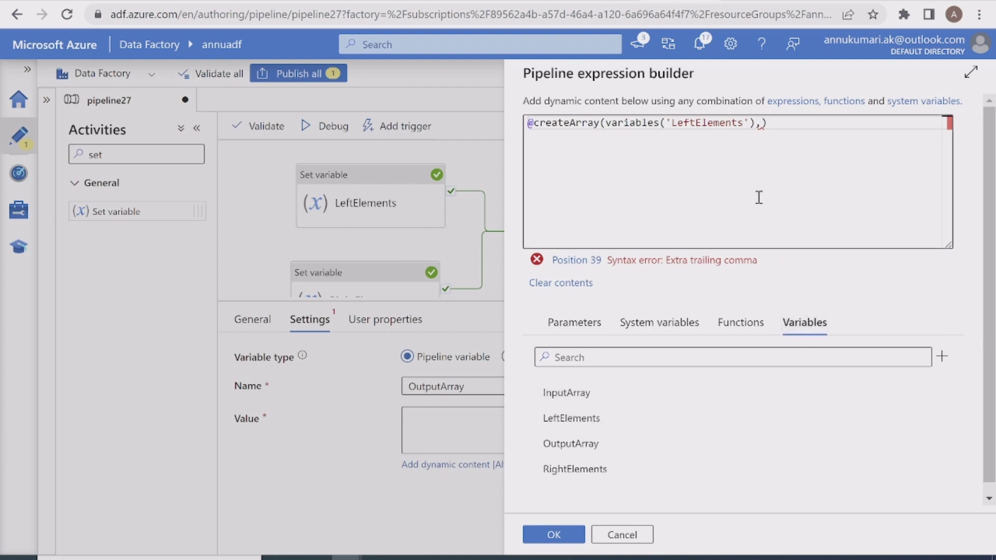
click(760, 125)
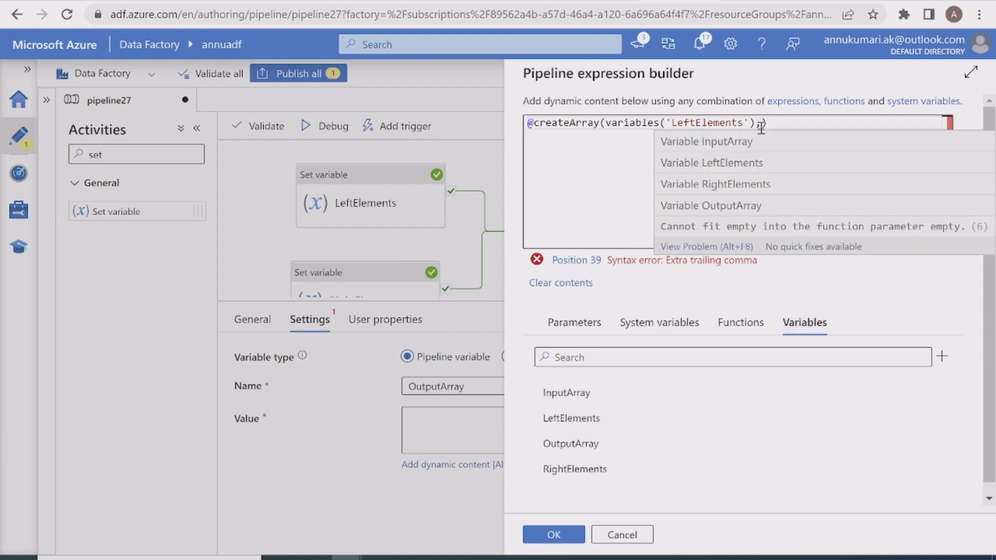
click(591, 393)
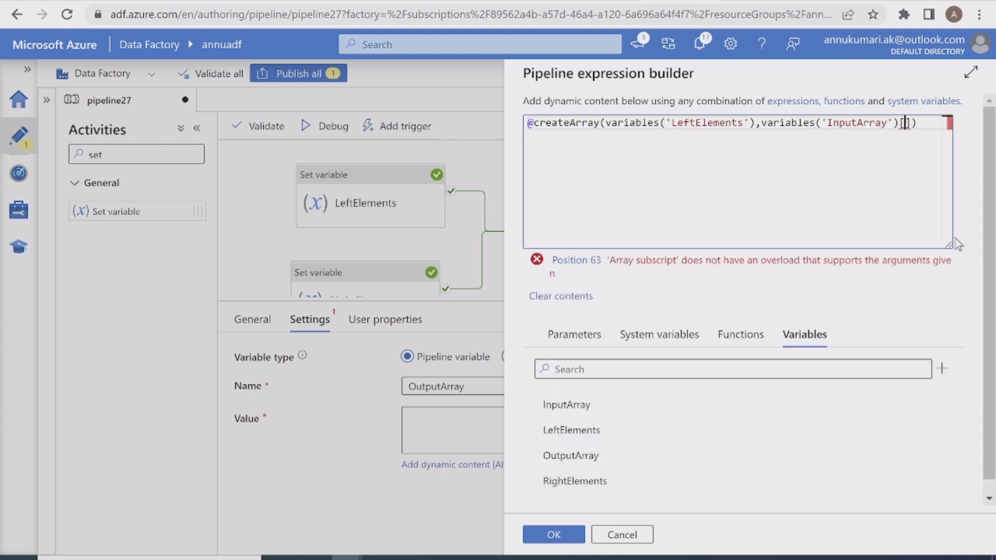
click(574, 334)
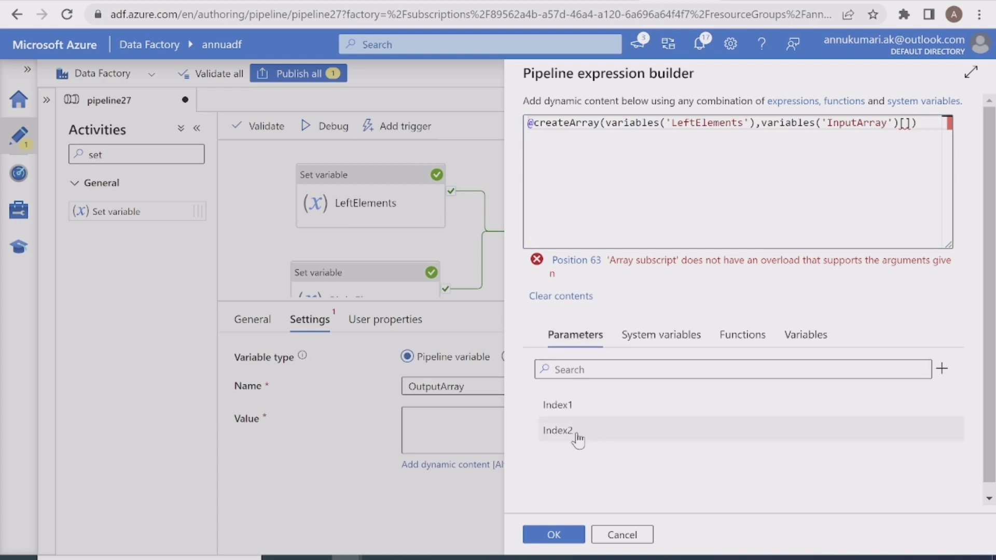
click(558, 431)
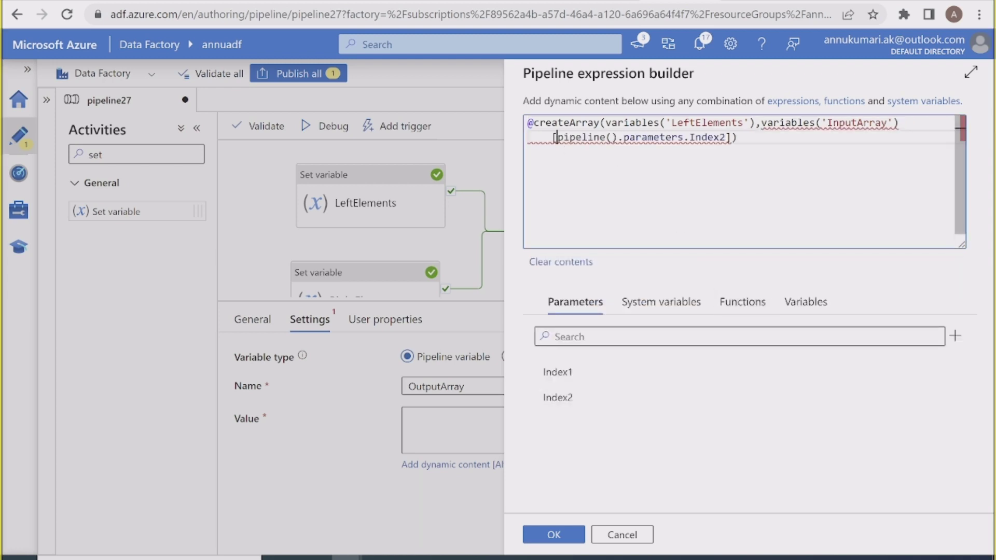
drag(547, 280, 563, 289)
drag(640, 204, 663, 244)
mouse_move(668, 209)
mouse_down()
mouse_move(674, 230)
mouse_move(698, 249)
mouse_up()
drag(715, 192, 752, 221)
drag(757, 167, 772, 197)
drag(787, 141, 807, 192)
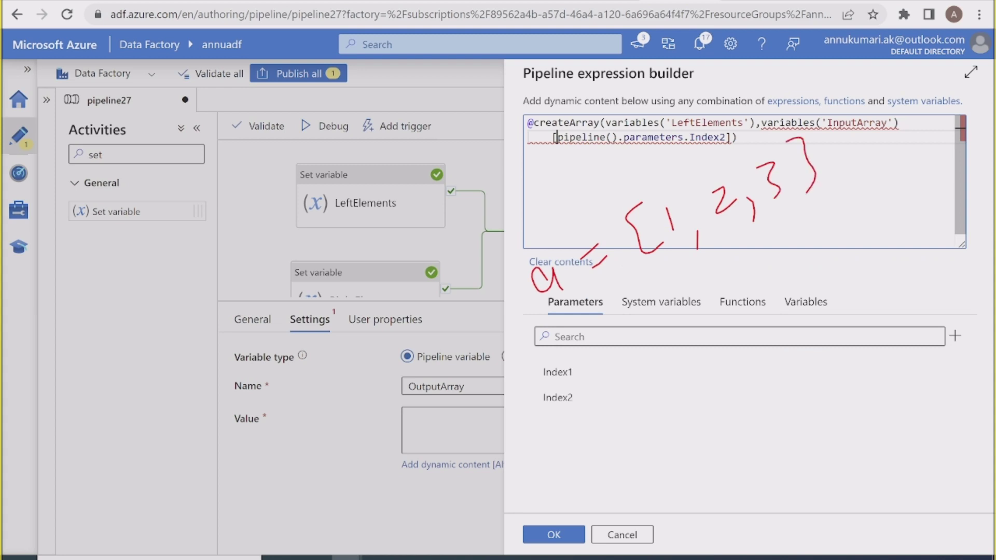
drag(764, 134, 907, 130)
drag(556, 165, 692, 155)
mouse_move(585, 387)
mouse_down()
mouse_move(608, 361)
mouse_move(624, 370)
mouse_up()
drag(642, 314, 644, 365)
drag(667, 314, 680, 317)
drag(681, 291, 703, 295)
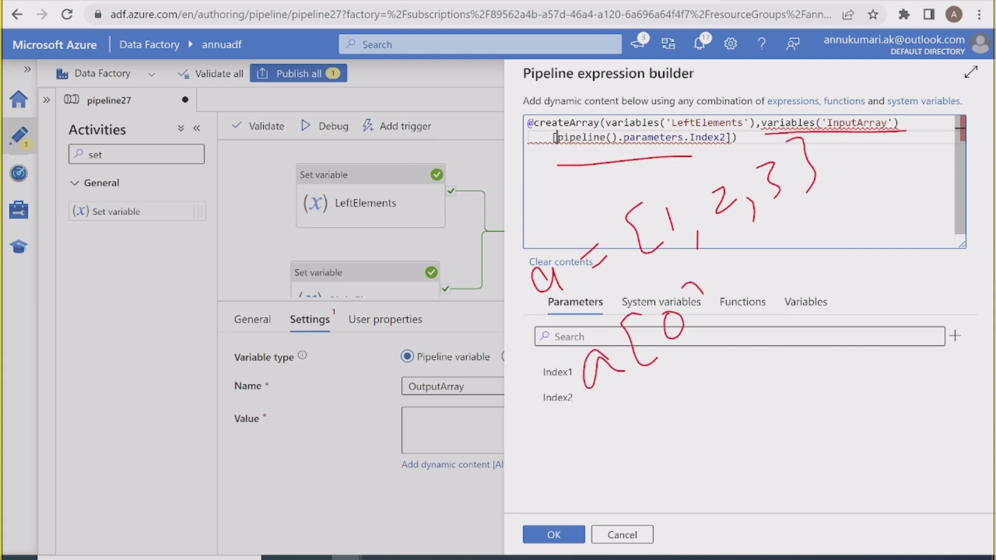
drag(646, 395, 686, 409)
drag(669, 365, 656, 394)
drag(694, 368, 709, 394)
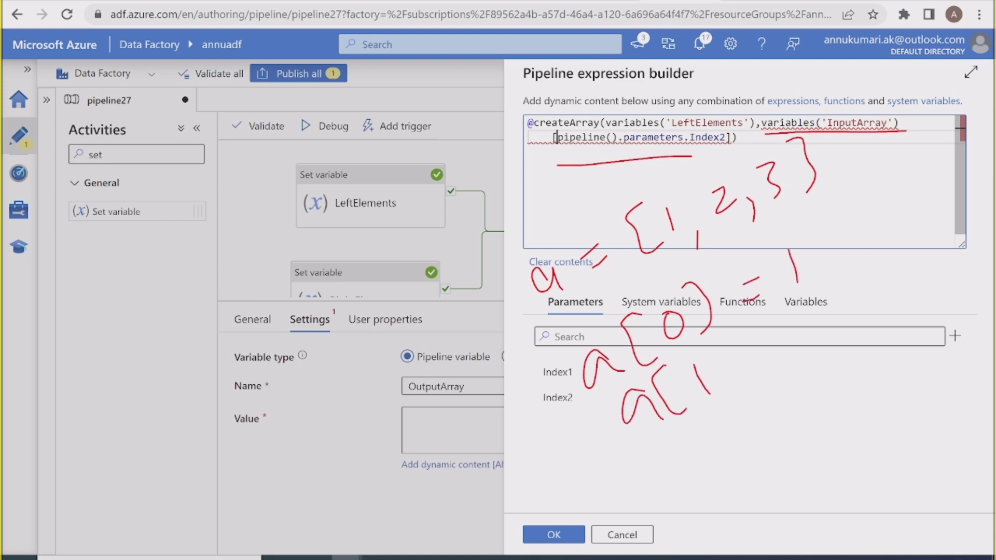
drag(706, 337, 742, 384)
drag(762, 331, 788, 336)
mouse_move(807, 298)
mouse_down()
mouse_move(810, 328)
mouse_move(866, 299)
mouse_up()
drag(693, 436, 693, 458)
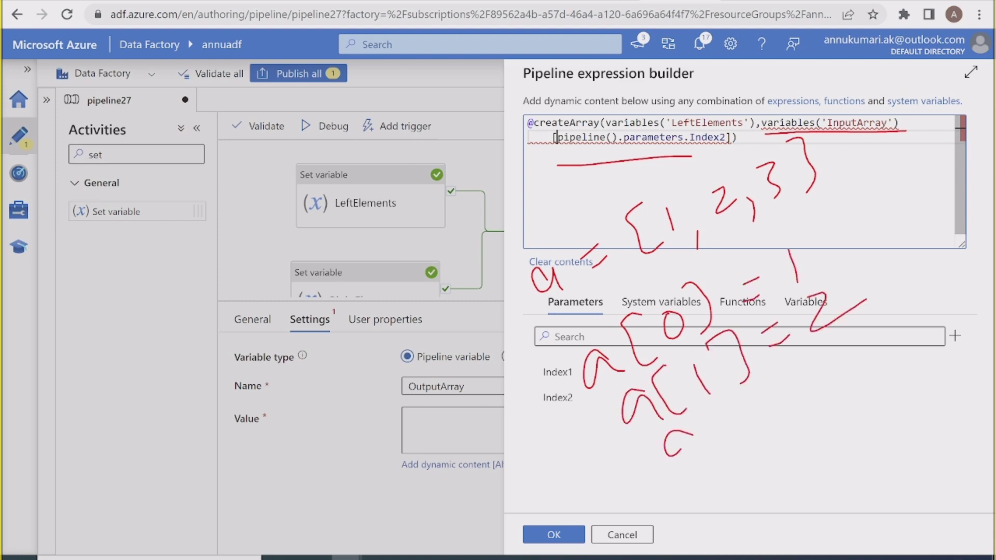
mouse_move(719, 405)
mouse_down()
mouse_move(695, 438)
mouse_move(726, 458)
mouse_up()
drag(732, 414, 760, 425)
drag(798, 382, 812, 372)
drag(802, 400, 820, 387)
mouse_move(835, 348)
mouse_down()
mouse_move(854, 355)
mouse_move(858, 388)
mouse_up()
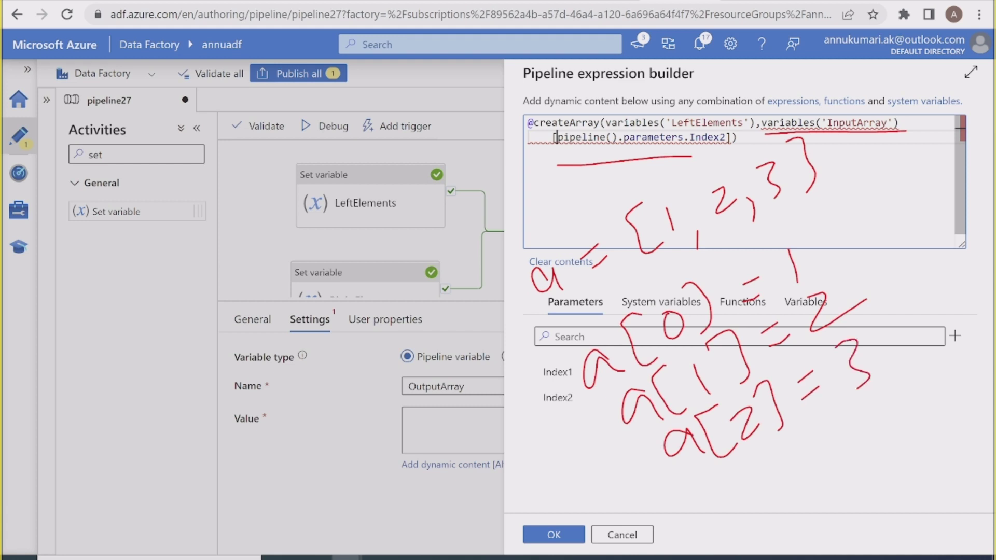
drag(825, 134, 907, 134)
drag(732, 121, 709, 165)
drag(579, 153, 714, 150)
drag(605, 156, 700, 157)
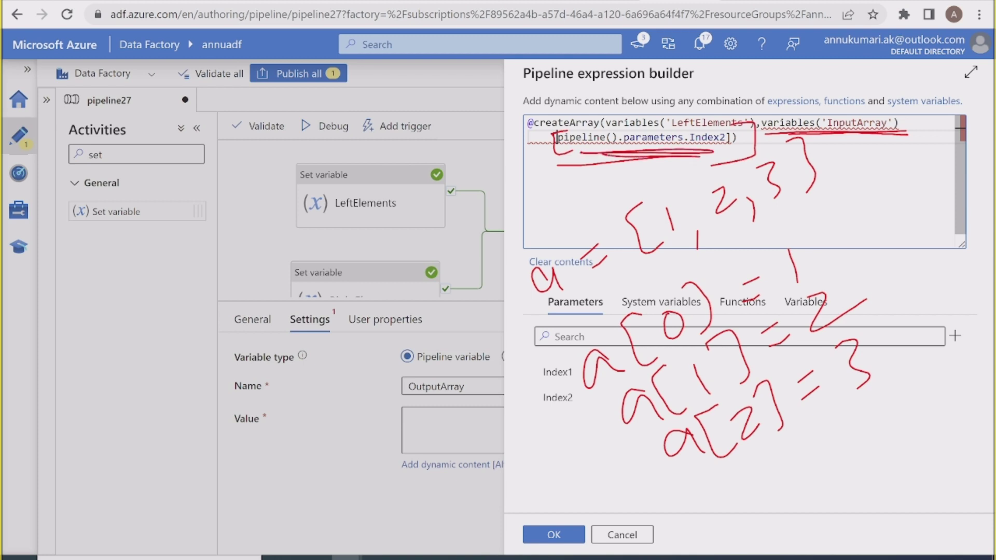
key(Escape)
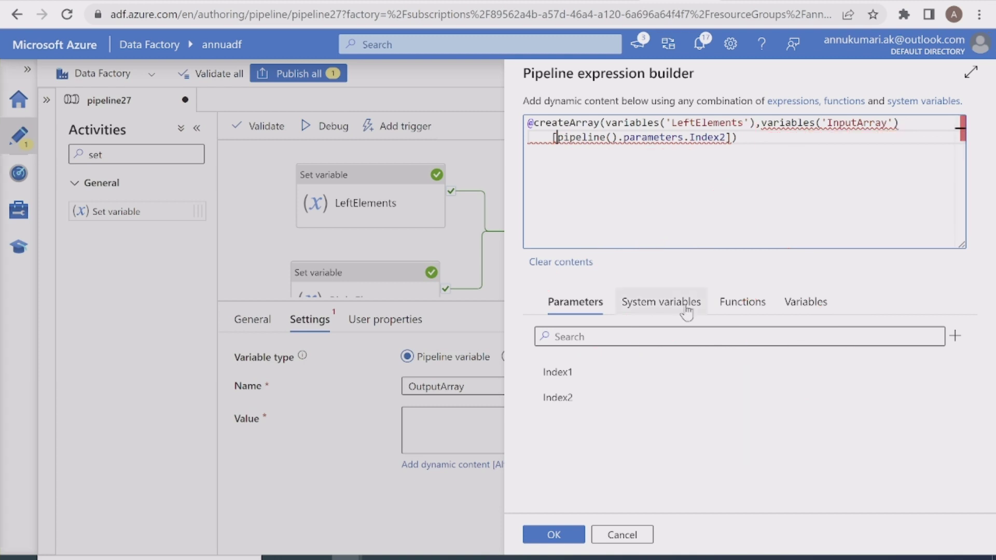
Check the planned element order in Excel, and add variables('InputArray')[pipeline().parameters.Index1] as the third createArray argument in Data Factory.
key(alt+Tab)
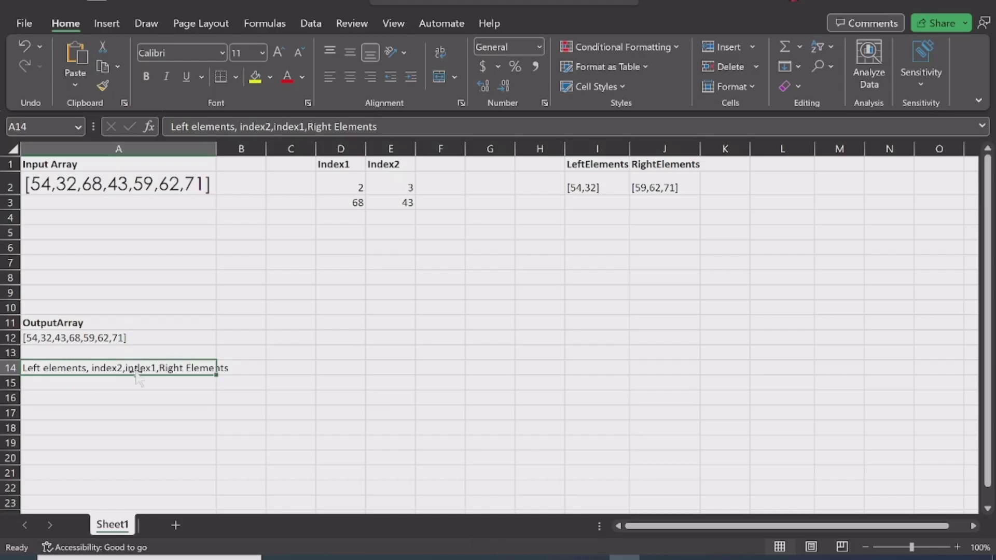
key(alt+Tab)
text(,)
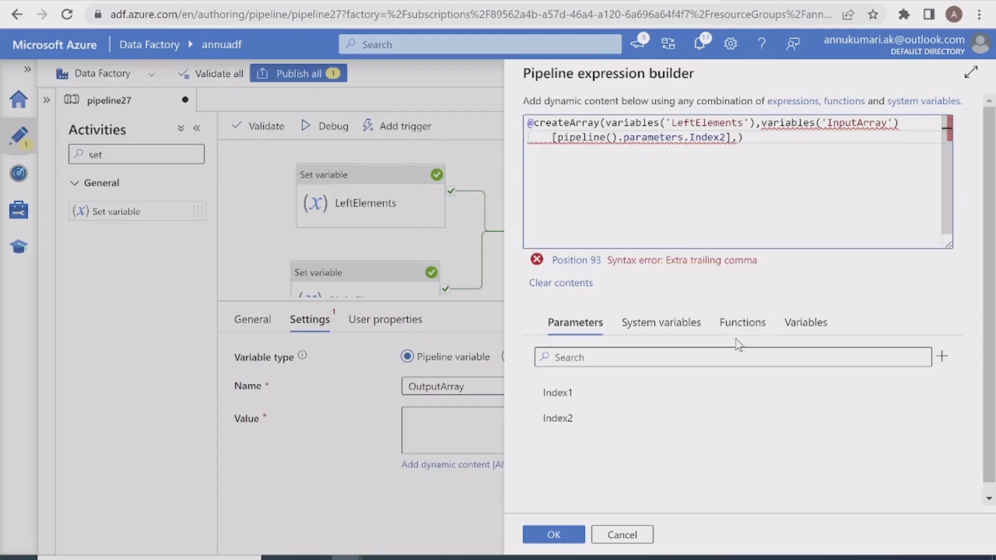
click(730, 137)
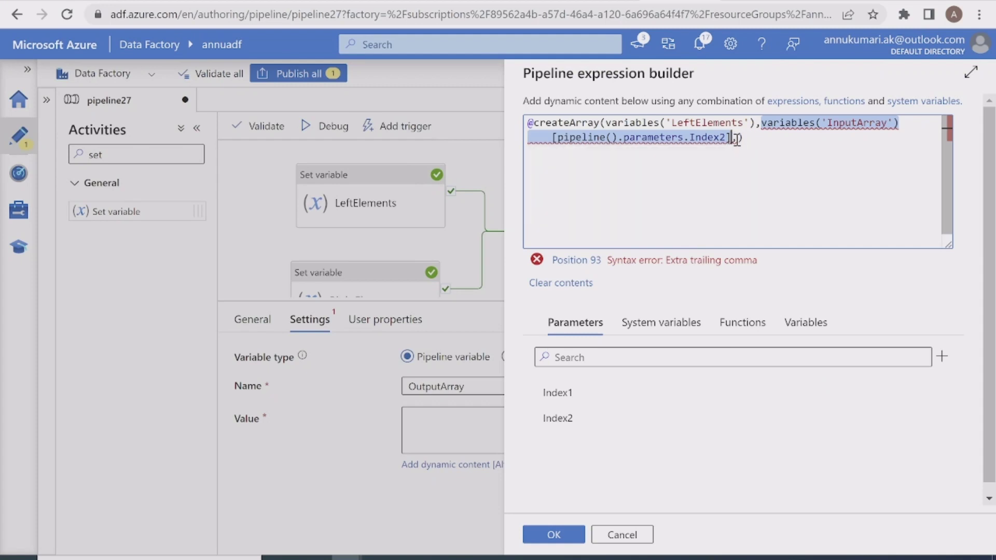
click(737, 137)
text(variables('InputArray')[pipeline().parameters.Index2])
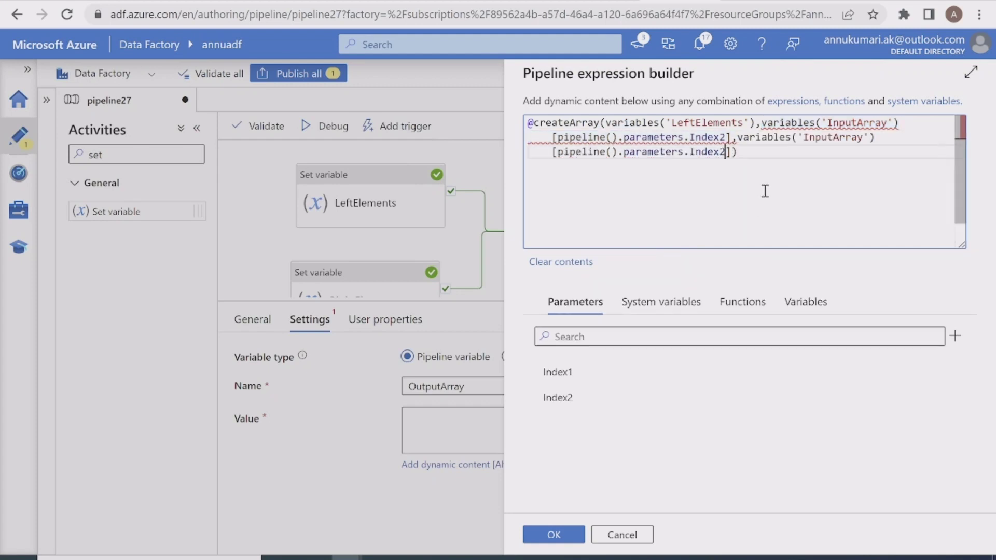
key(BackSpace)
text(1)
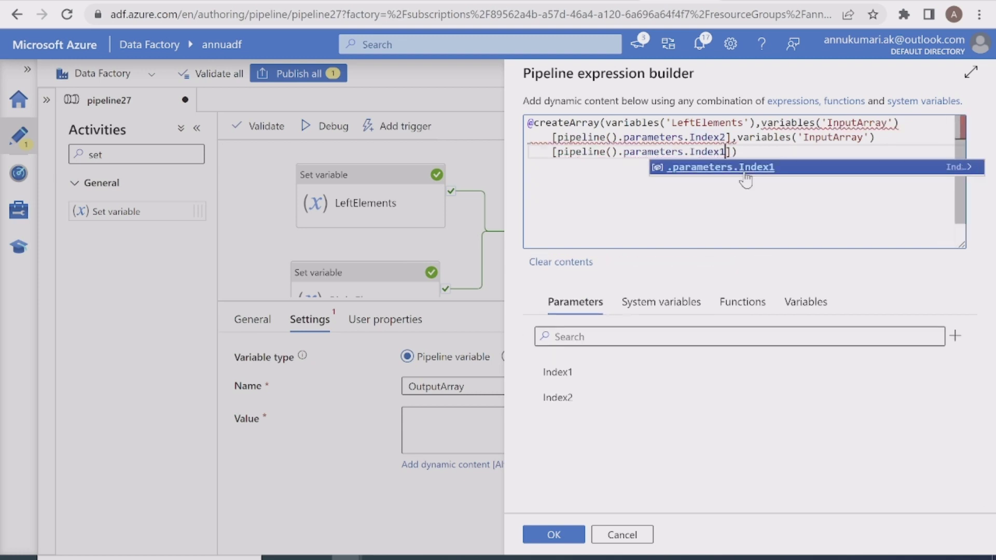
key(Right)
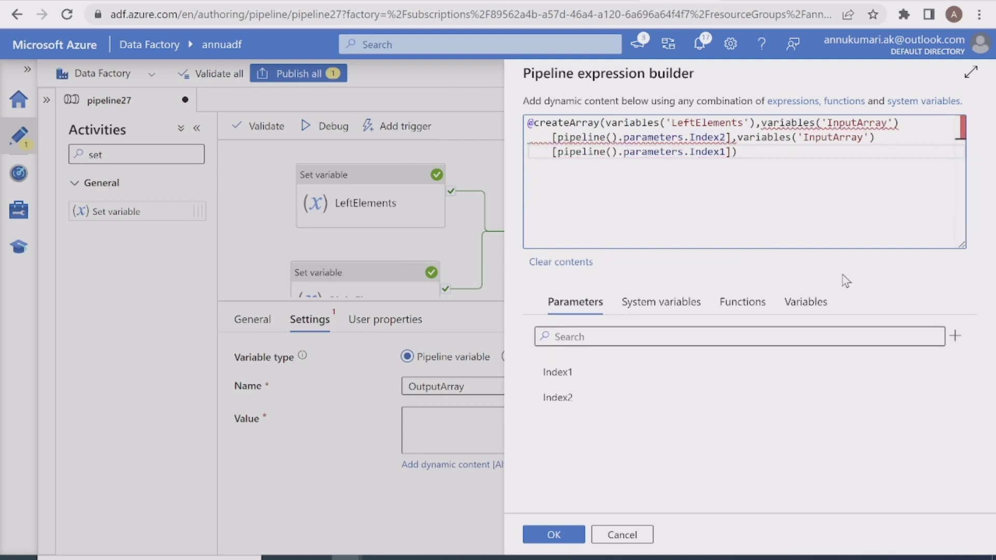
Append variables('RightElements') as the last createArray argument and apply the expression to the OutputArray activity's value.
text(,)
click(804, 323)
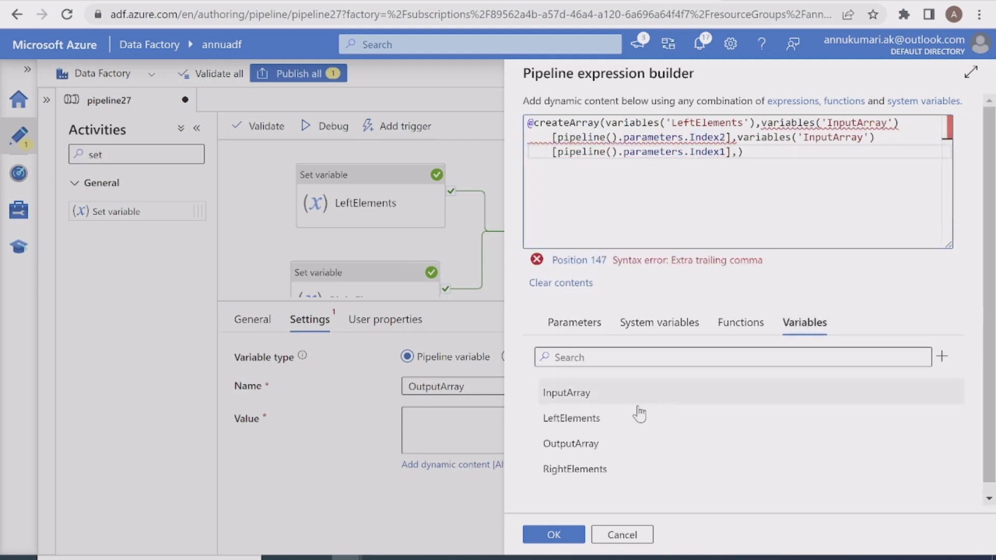
click(573, 469)
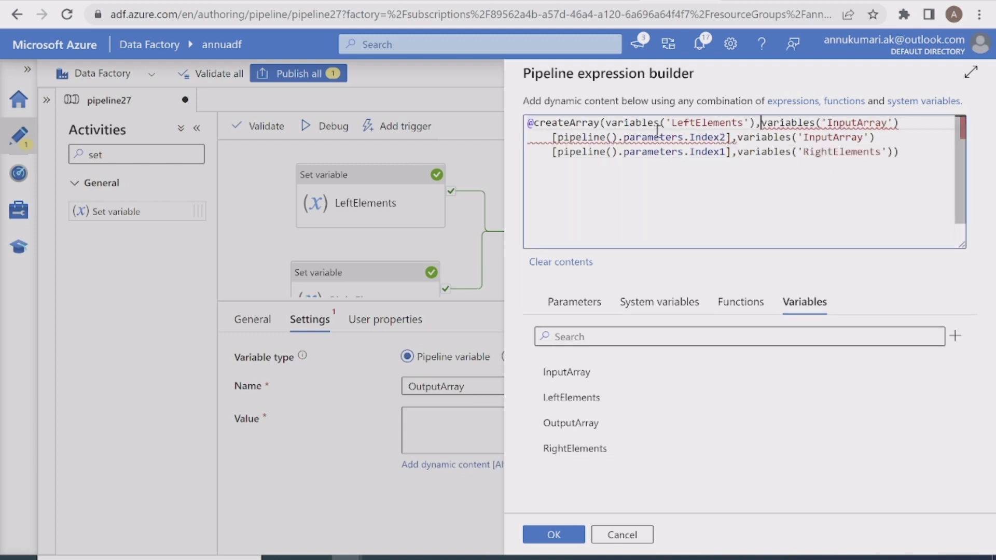
click(553, 535)
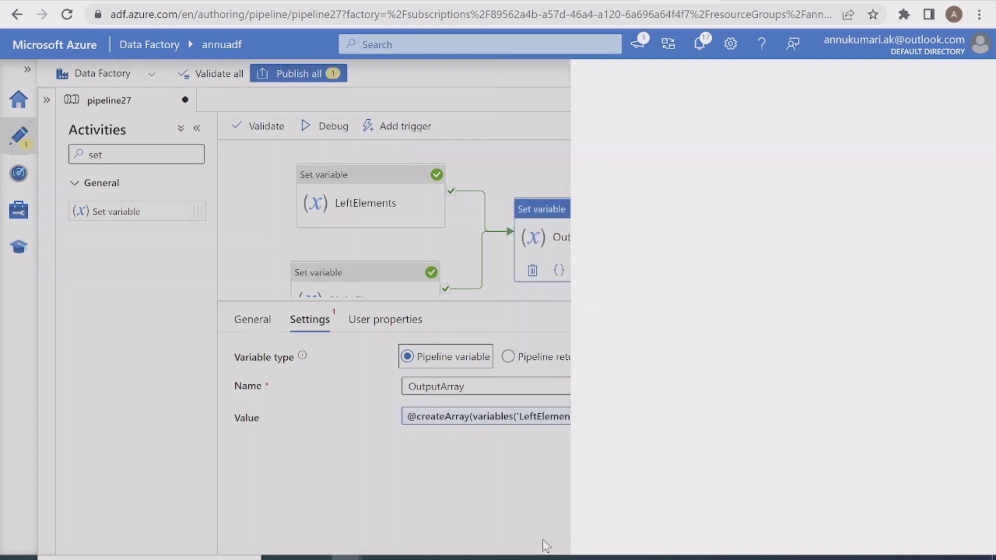
Debug the pipeline with Index1 as 2 and Index2 as 3, and view the OutputArray activity's output in full size.
click(349, 139)
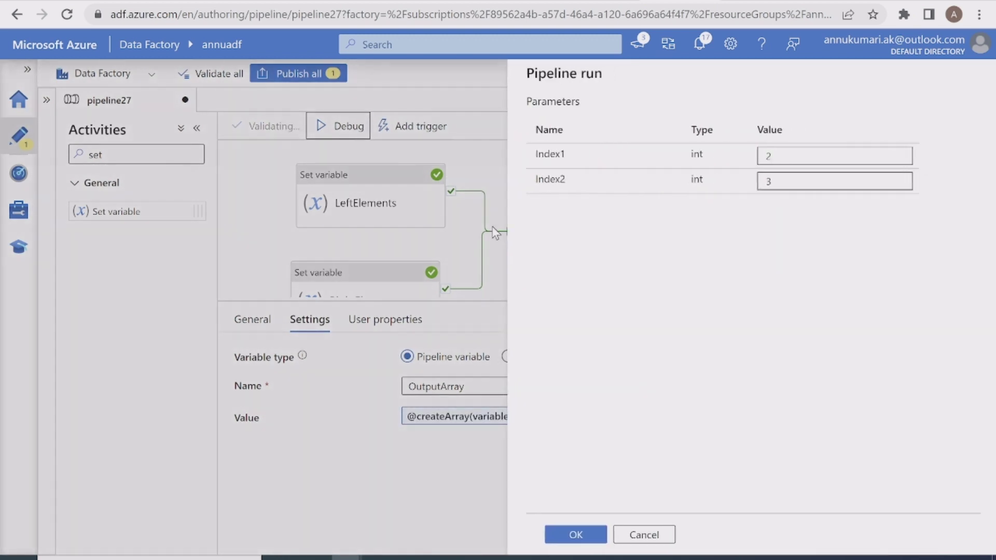
click(572, 536)
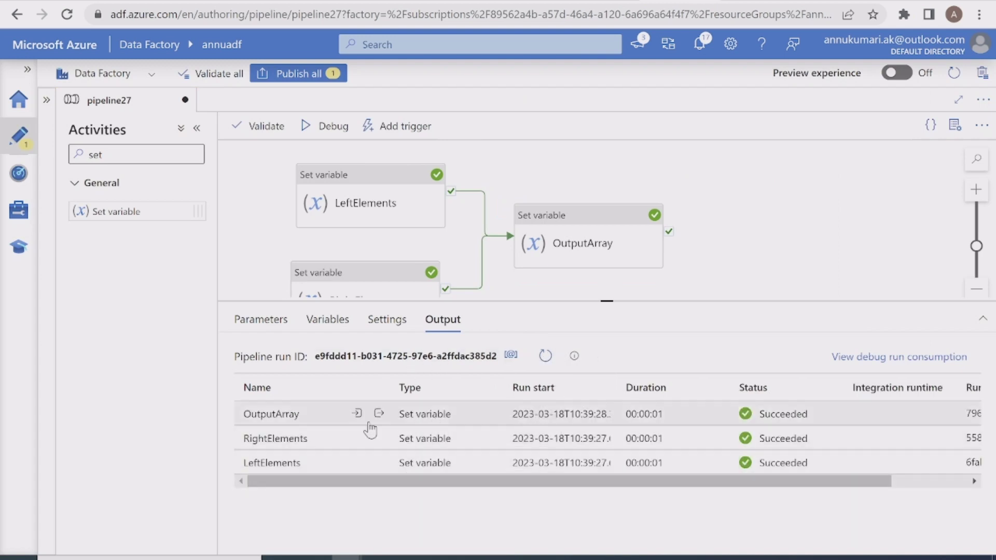
click(379, 414)
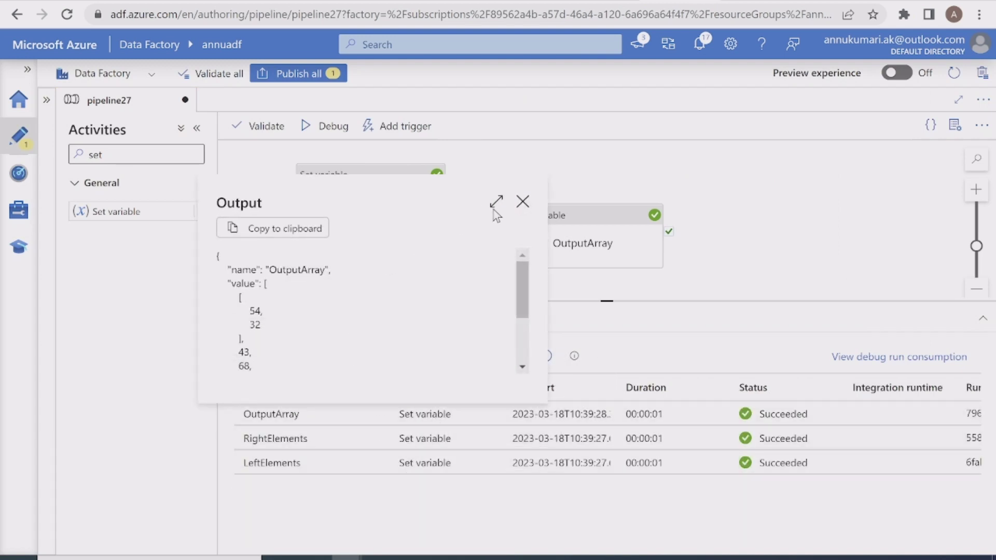
click(496, 203)
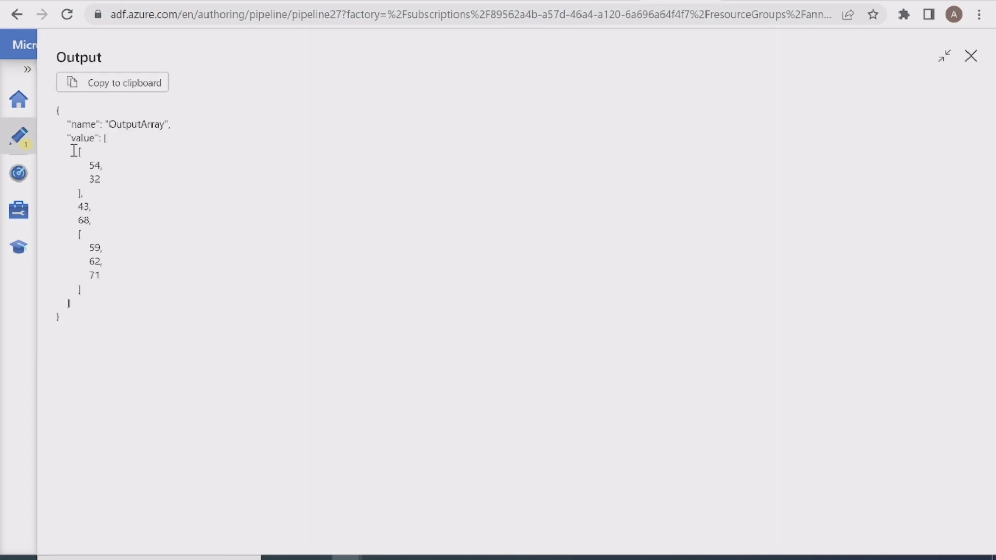
Compare the left elements, swapped elements and right elements in the OutputArray output with the expected arrays in the Excel sheet.
drag(74, 151, 82, 191)
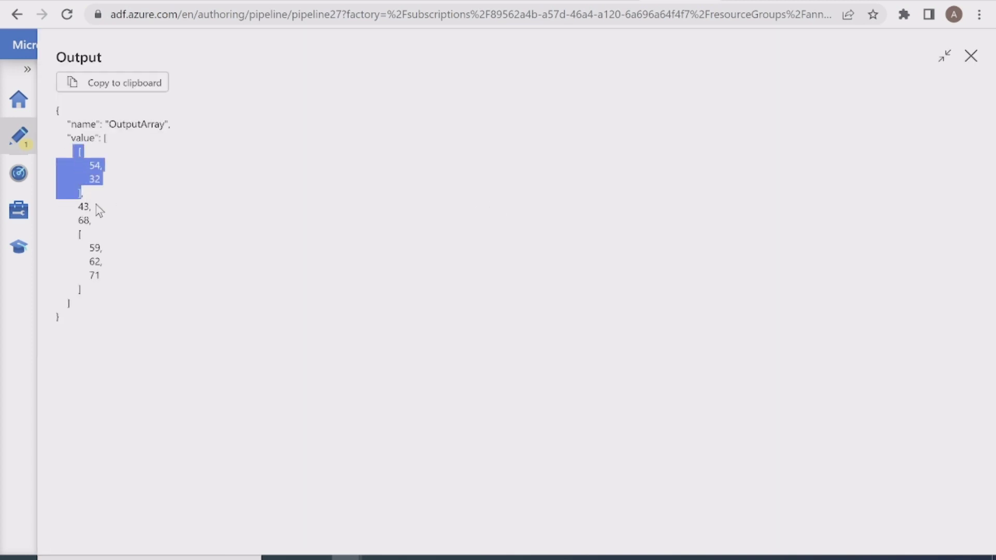
key(alt+Tab)
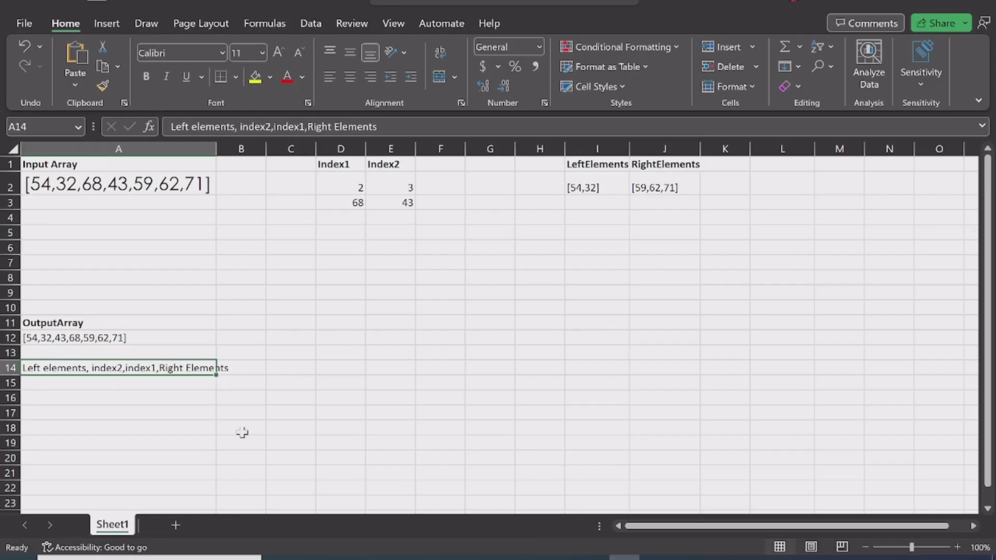
click(571, 193)
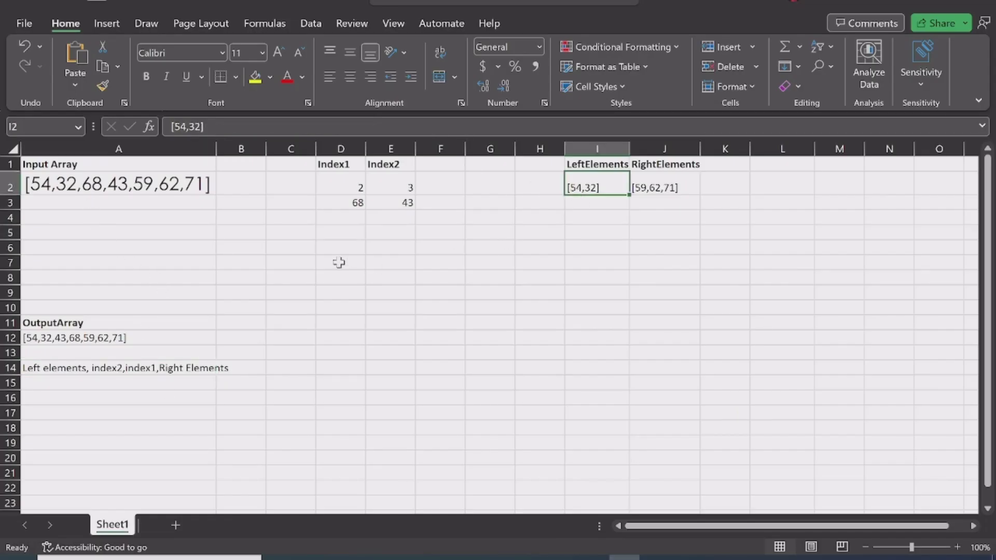
key(alt+Tab)
drag(71, 206, 91, 221)
key(alt+Tab)
key(alt+Tab)
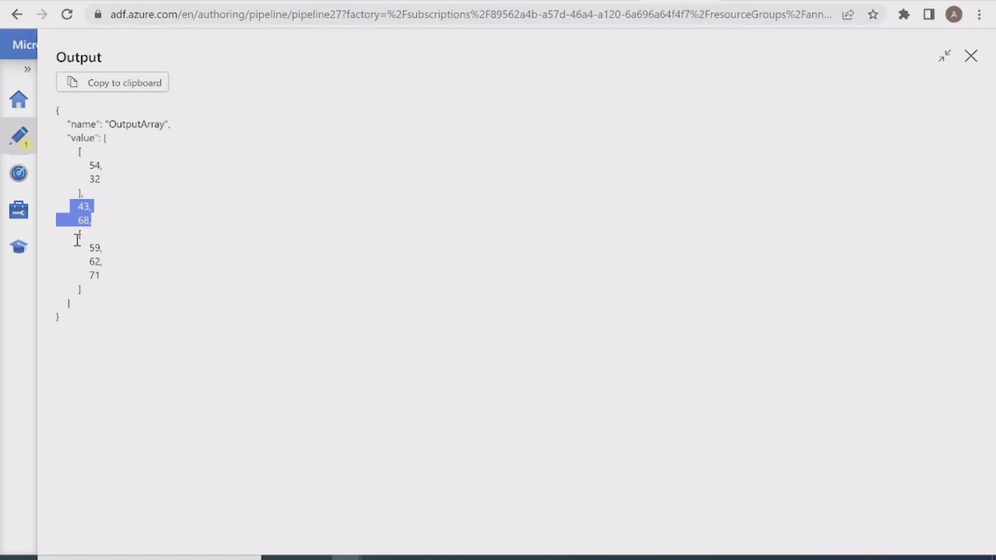
drag(77, 240, 122, 306)
click(131, 308)
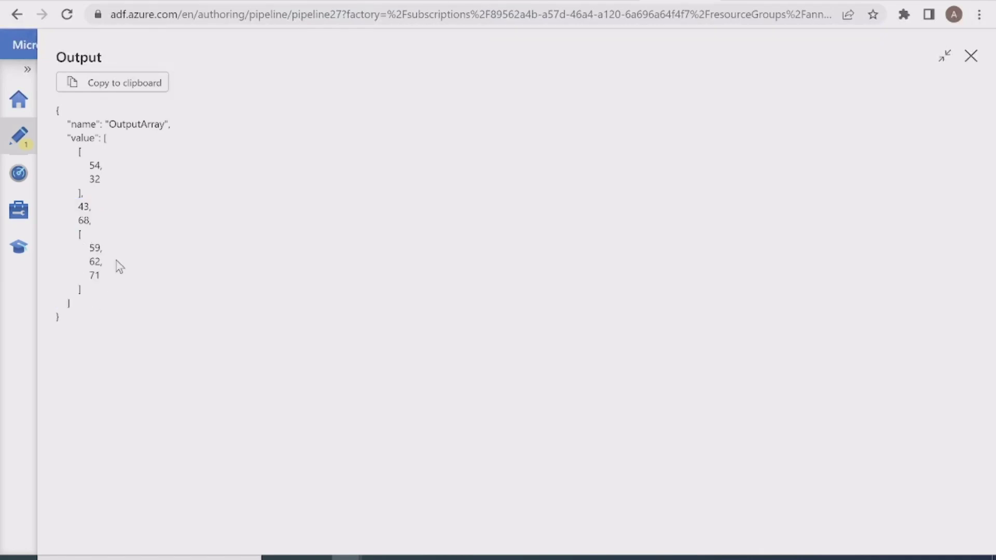
key(alt+Tab)
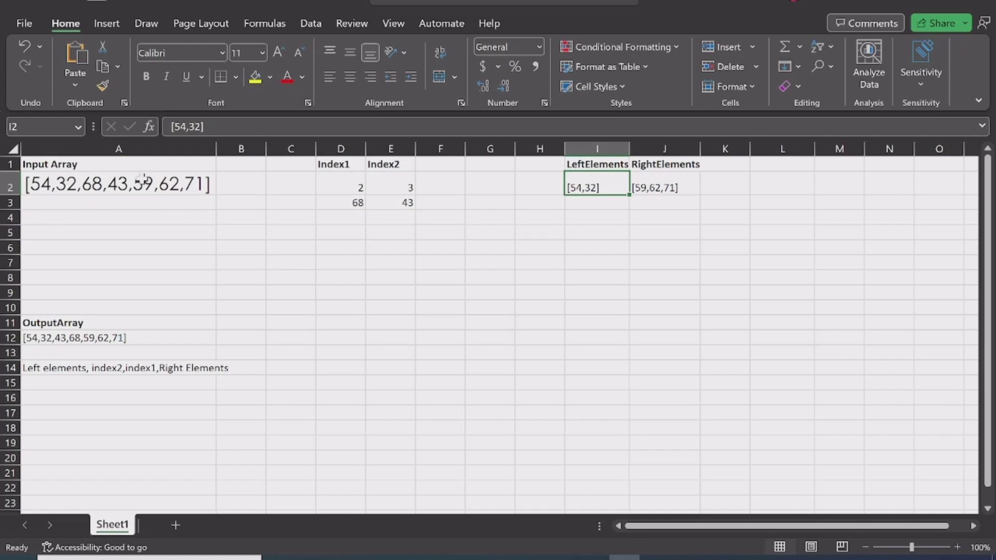
Switch back to Data Factory, examine the nested brackets around the left and right elements in the OutputArray output, and close it.
key(alt+Tab)
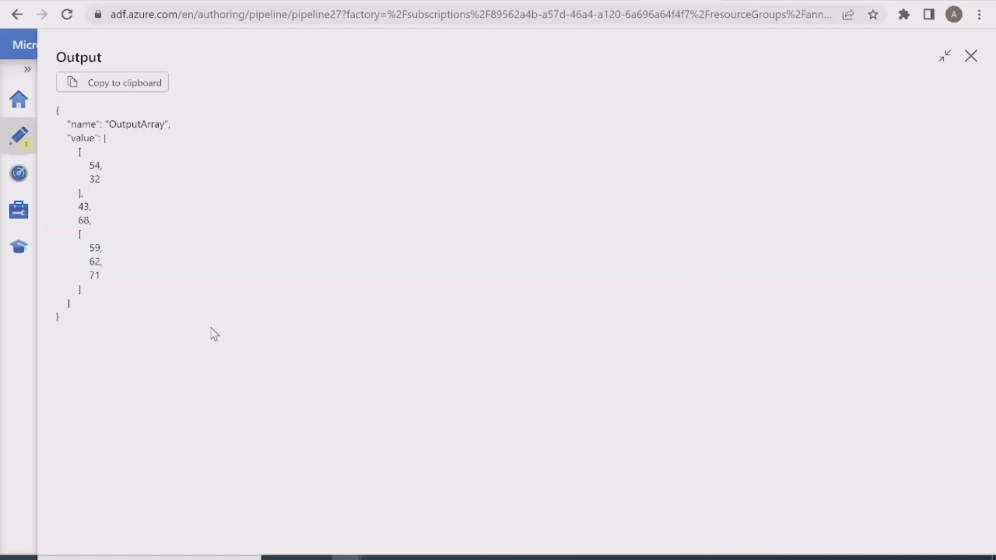
double_click(82, 150)
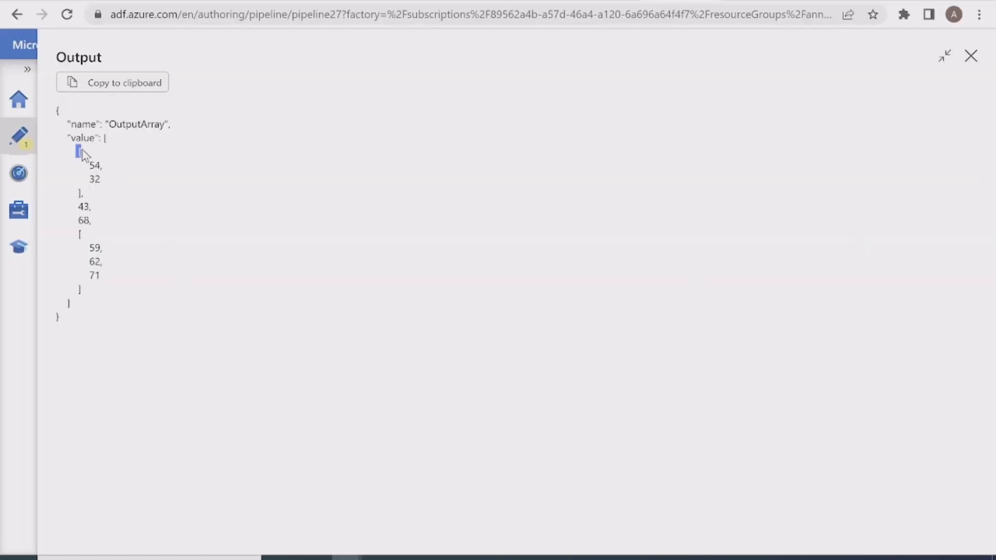
double_click(78, 194)
click(73, 229)
click(971, 56)
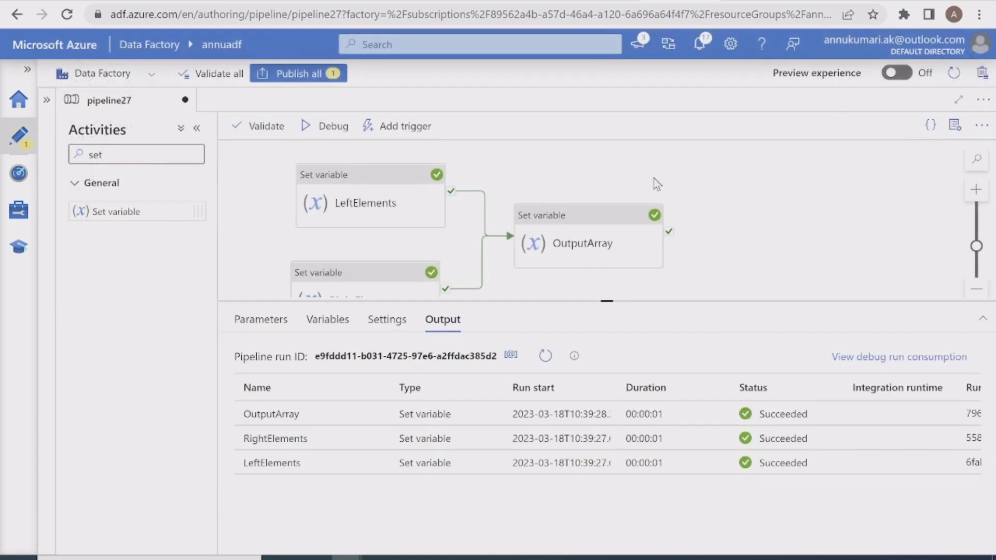
Add a Set variable activity that runs on success of OutputArray and name it FinalArray.
drag(98, 211, 773, 239)
drag(669, 231, 729, 229)
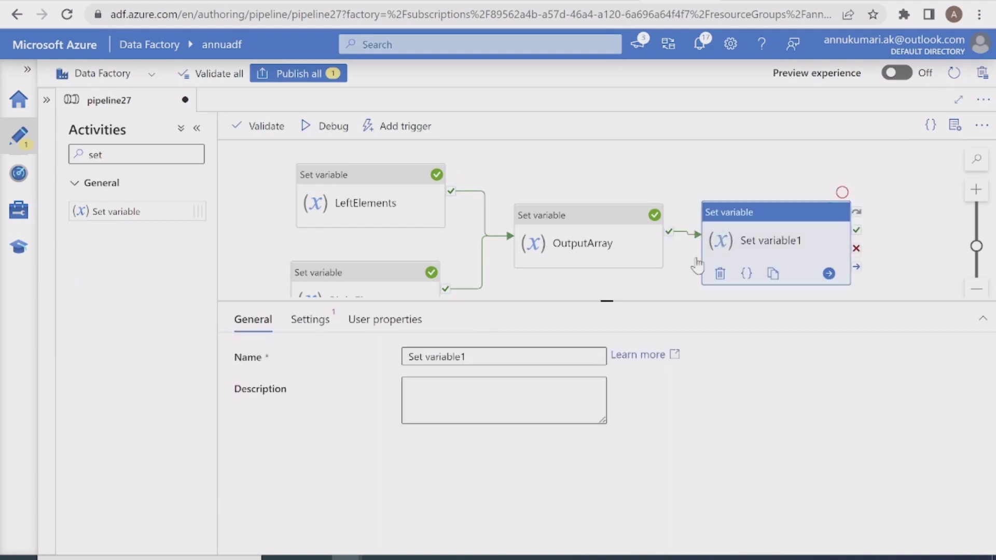
drag(535, 350, 351, 353)
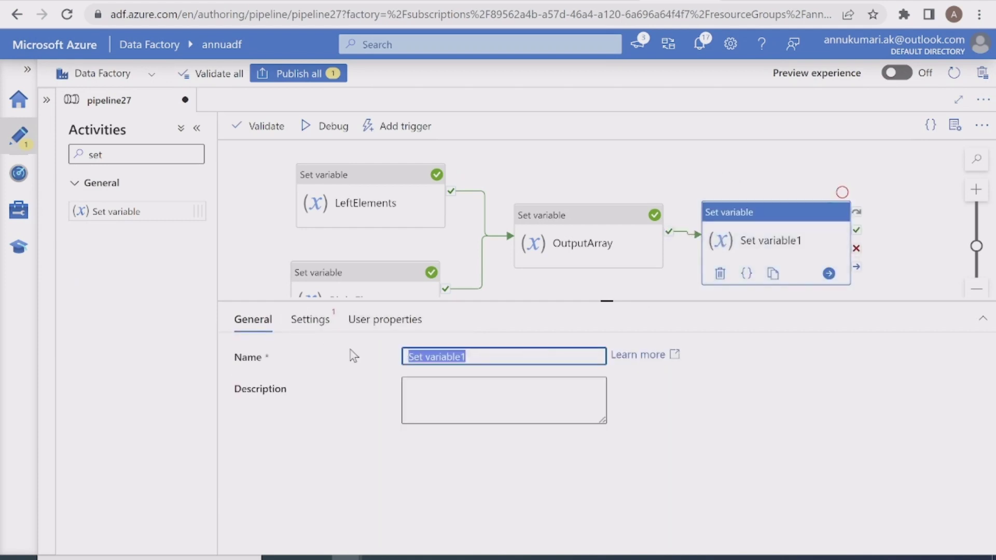
text(Finale)
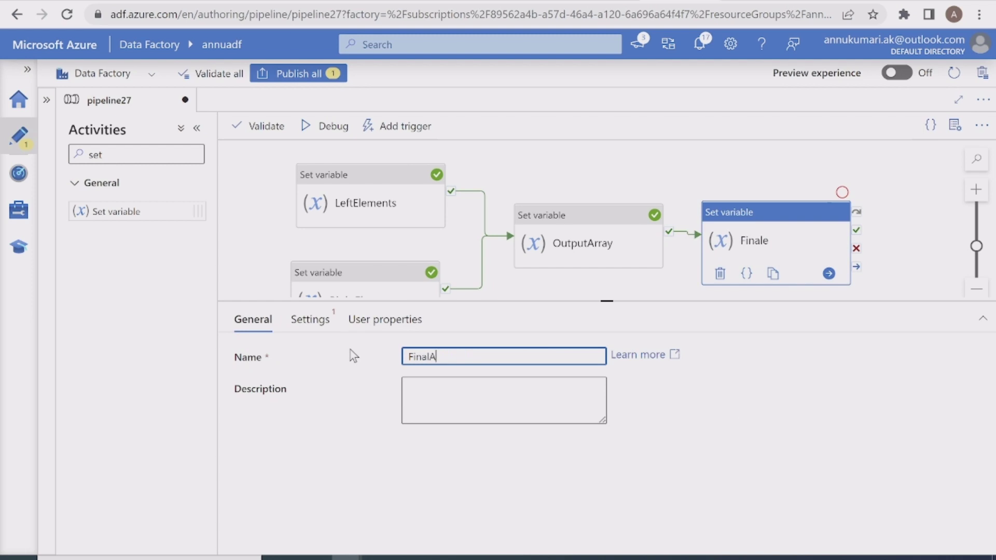
text(rray)
Create a new pipeline variable named FinalArray with type Array.
click(534, 280)
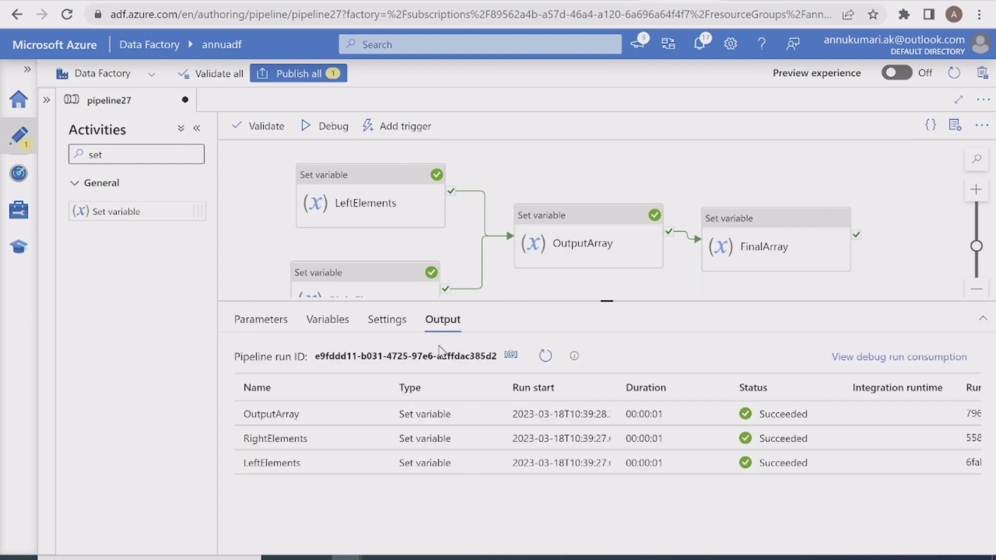
click(328, 319)
click(267, 360)
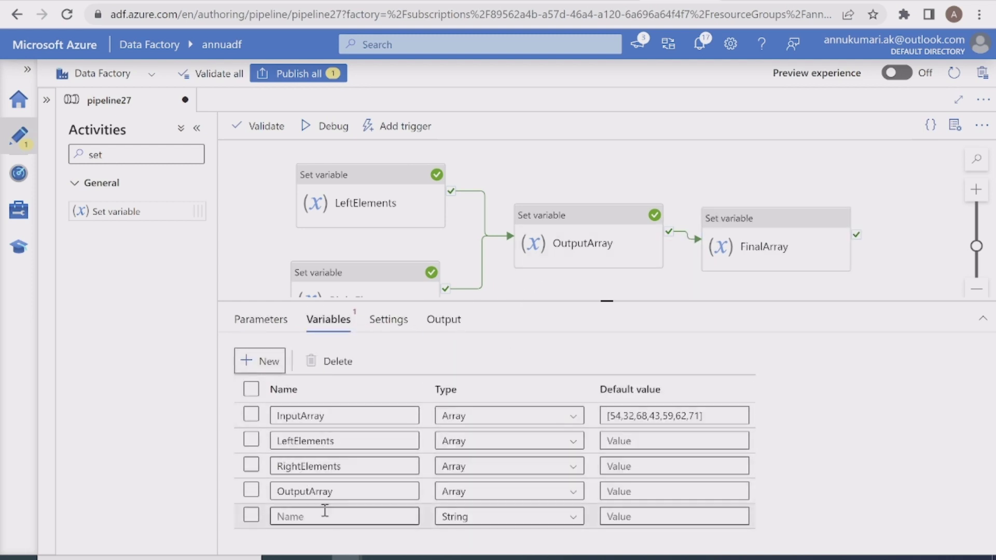
click(322, 514)
text(FinalArray)
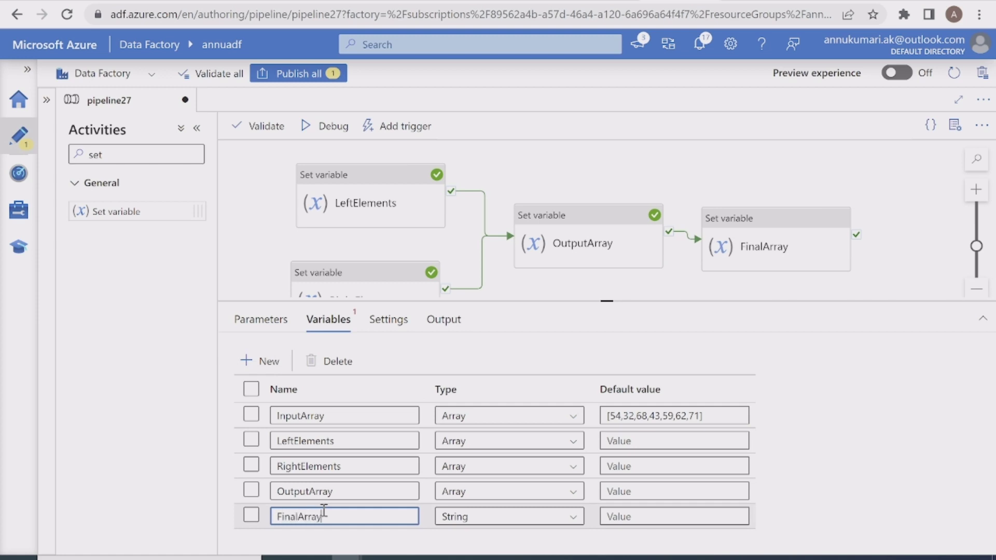
click(472, 516)
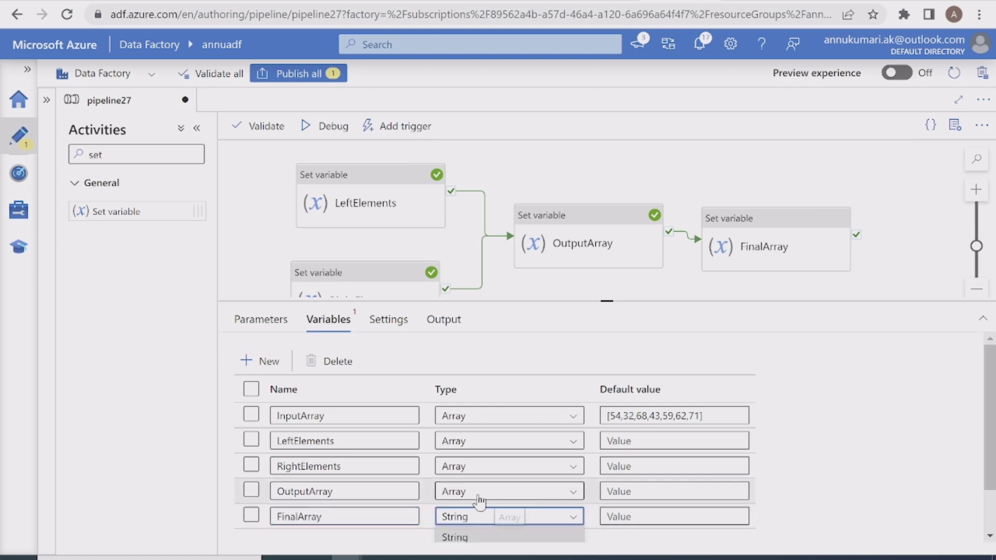
scroll(473, 529, down, 1)
click(473, 529)
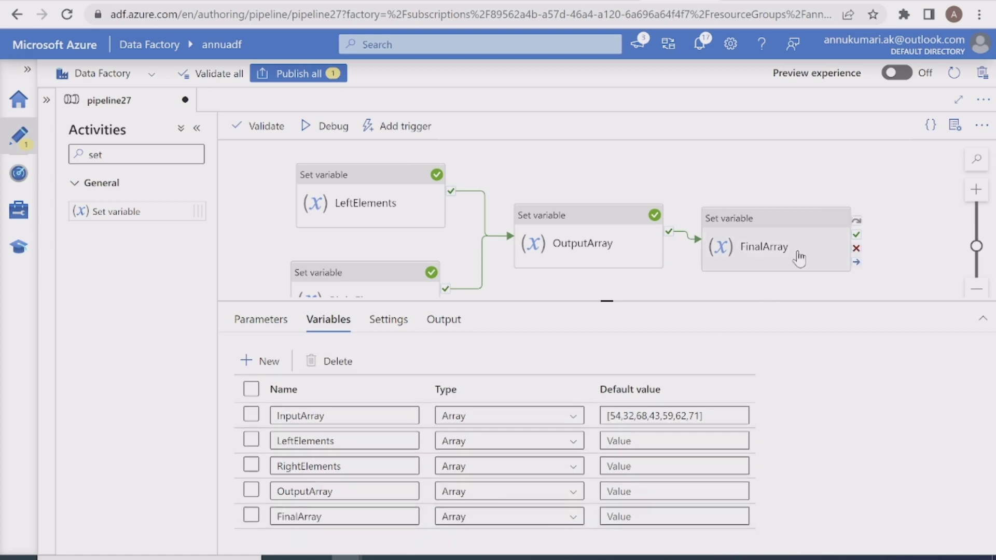
Set the FinalArray activity to assign the FinalArray pipeline variable.
click(794, 253)
click(319, 320)
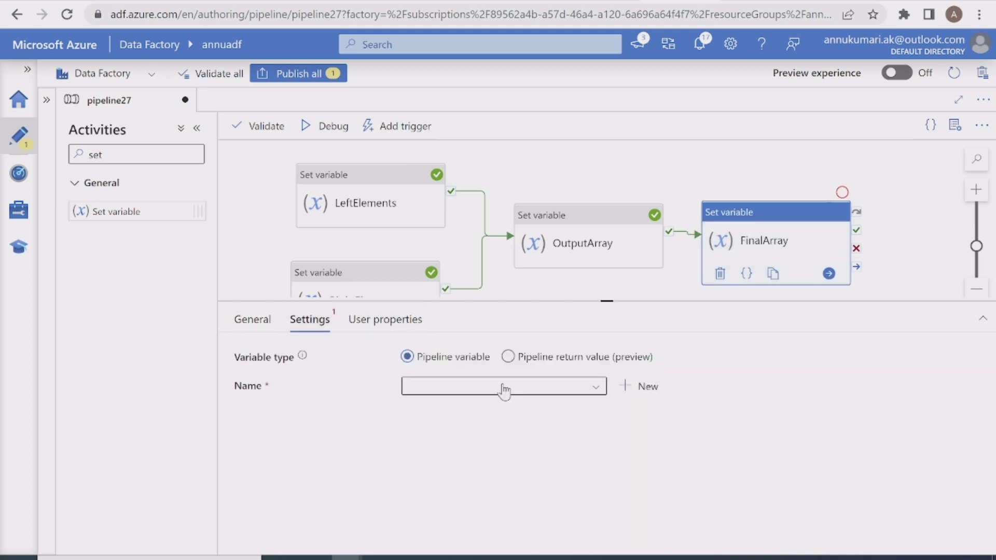
click(502, 387)
click(430, 505)
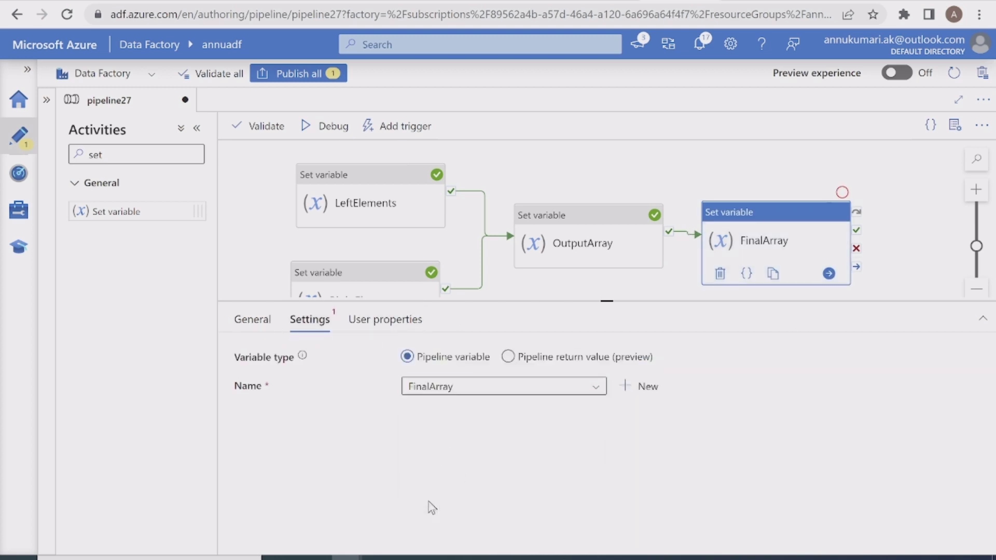
click(456, 424)
click(434, 465)
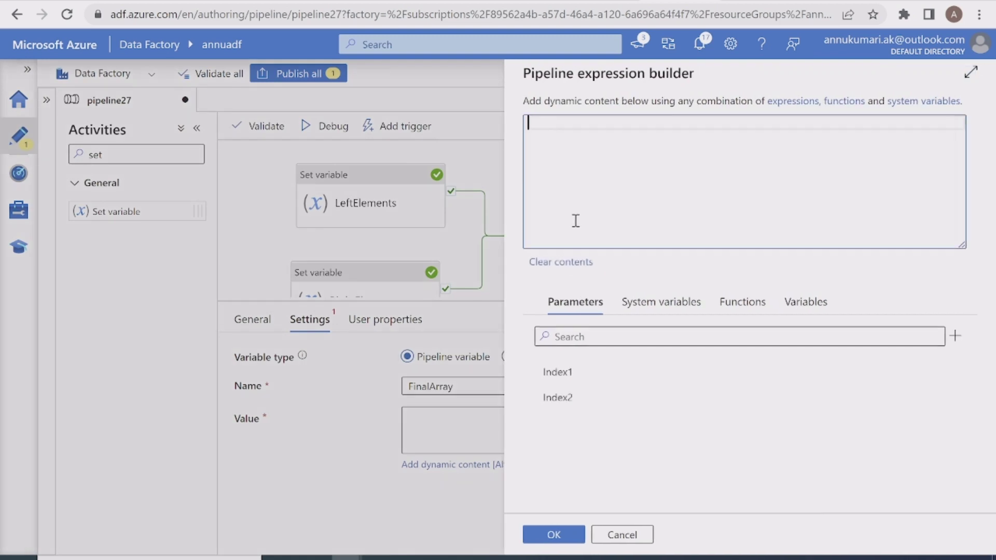
text(@re)
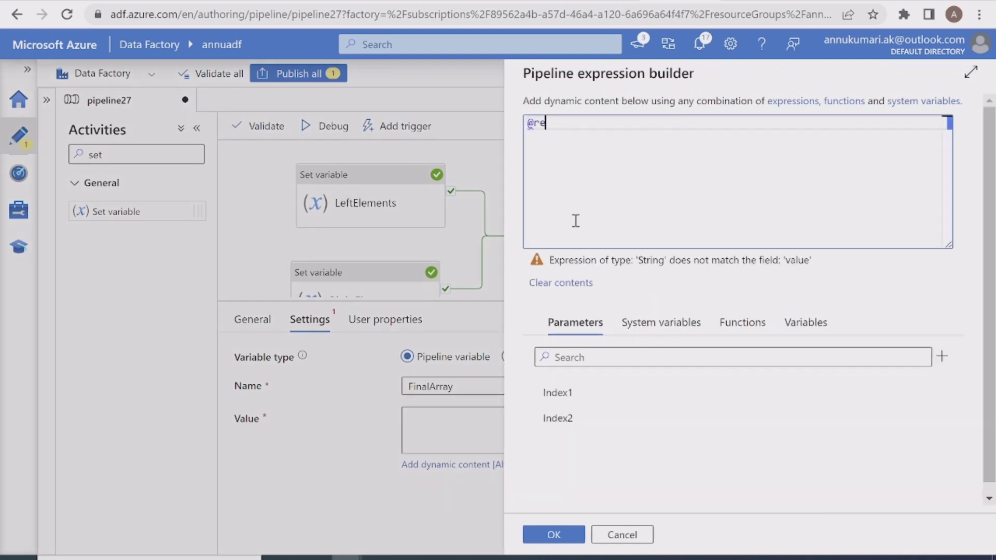
text(place()
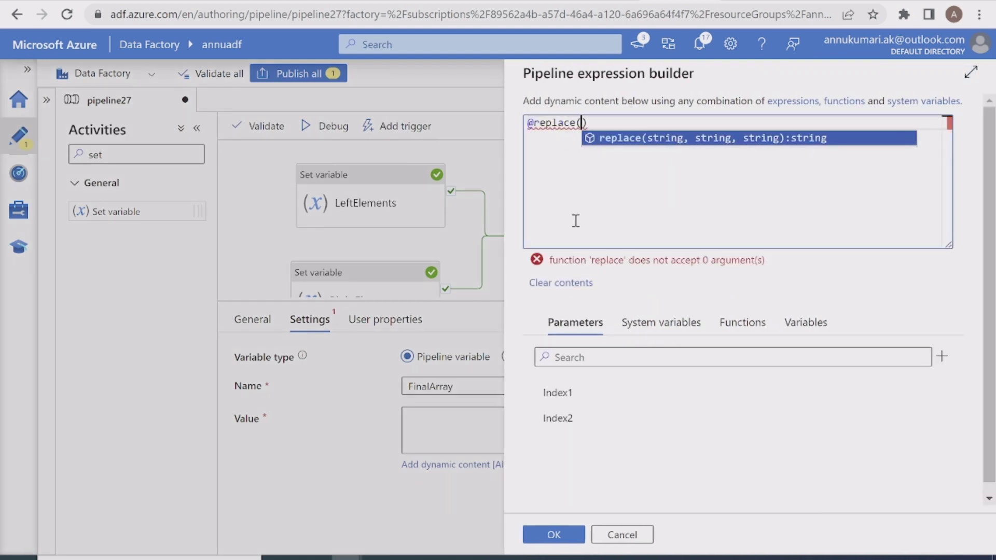
click(804, 322)
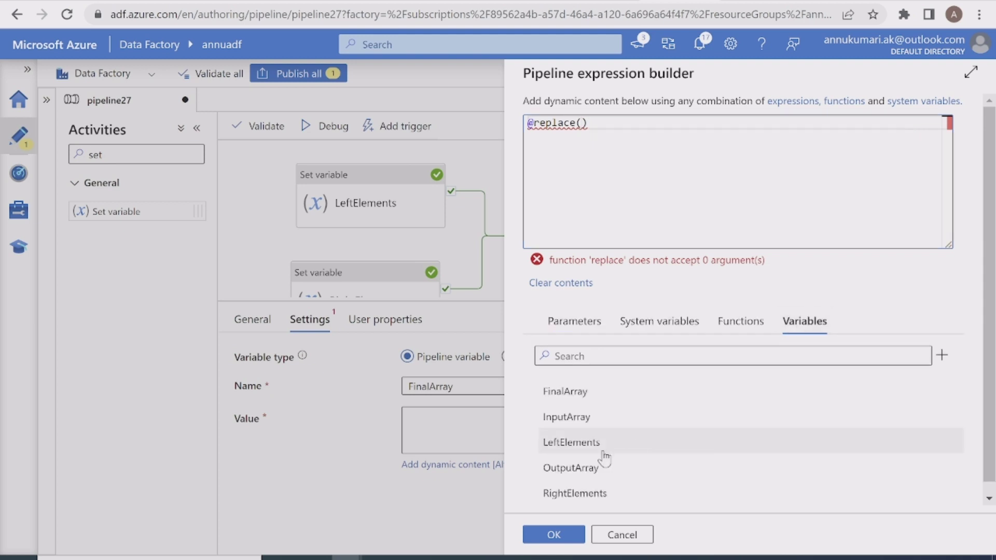
click(580, 469)
text(,)
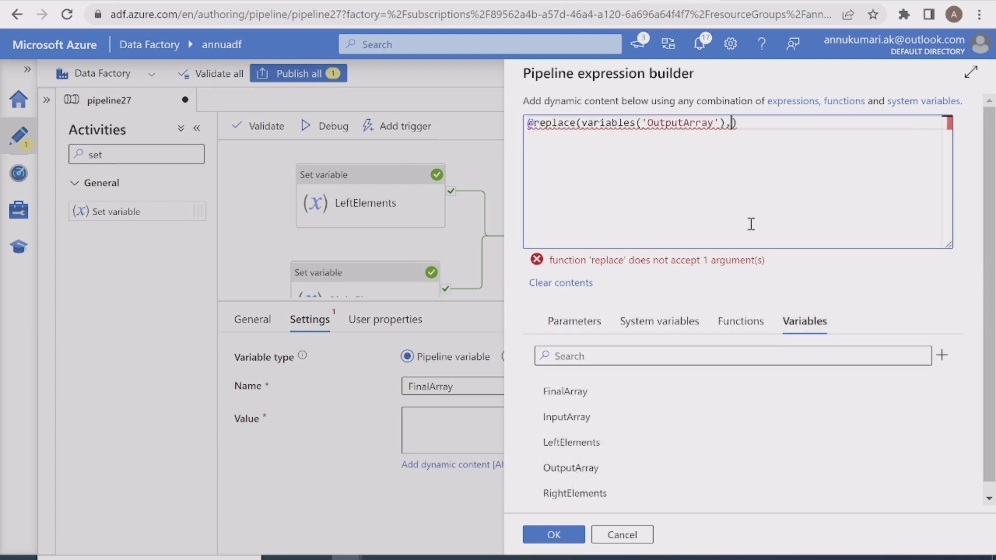
text('[','')
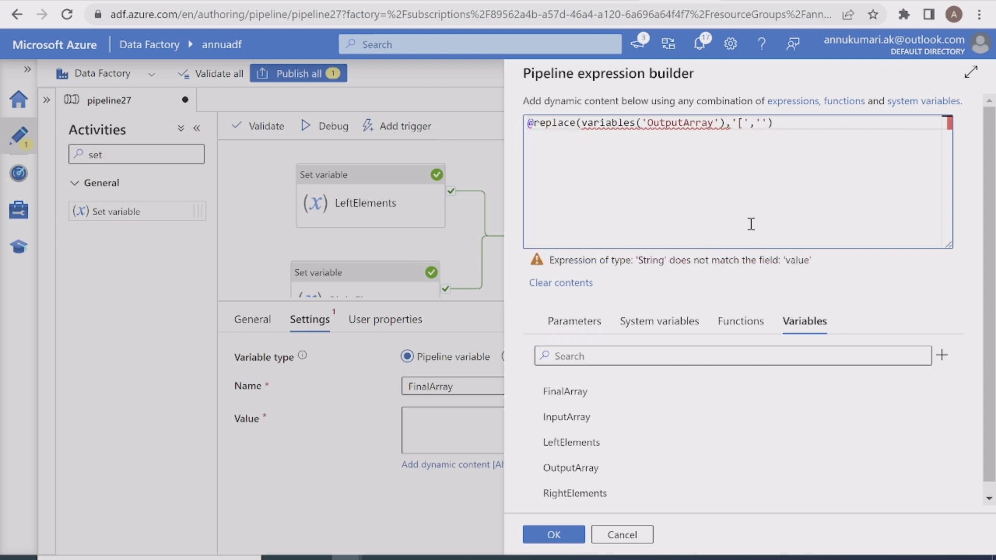
Wrap the expression in an outer replace() that substitutes ']' with an empty string.
click(533, 123)
text(replace)
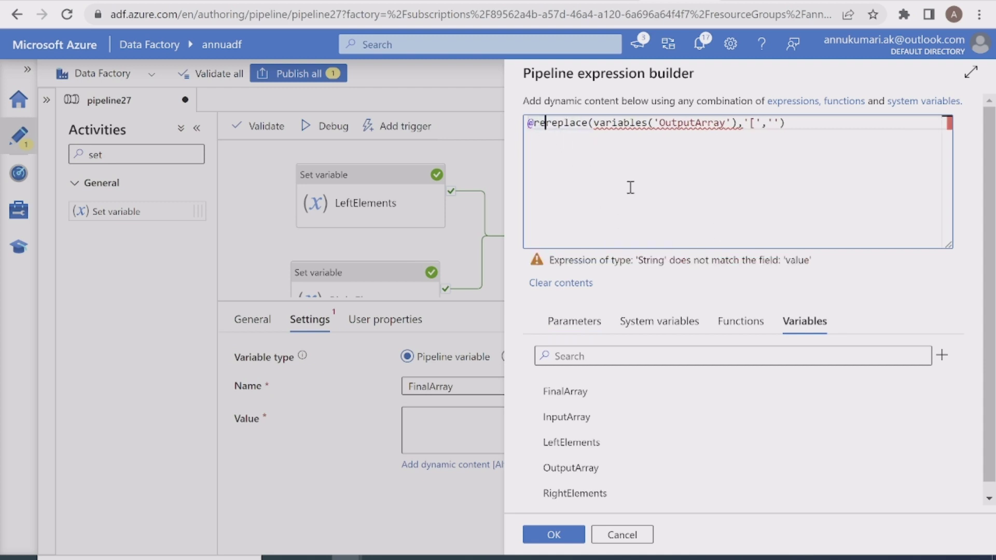
text(()
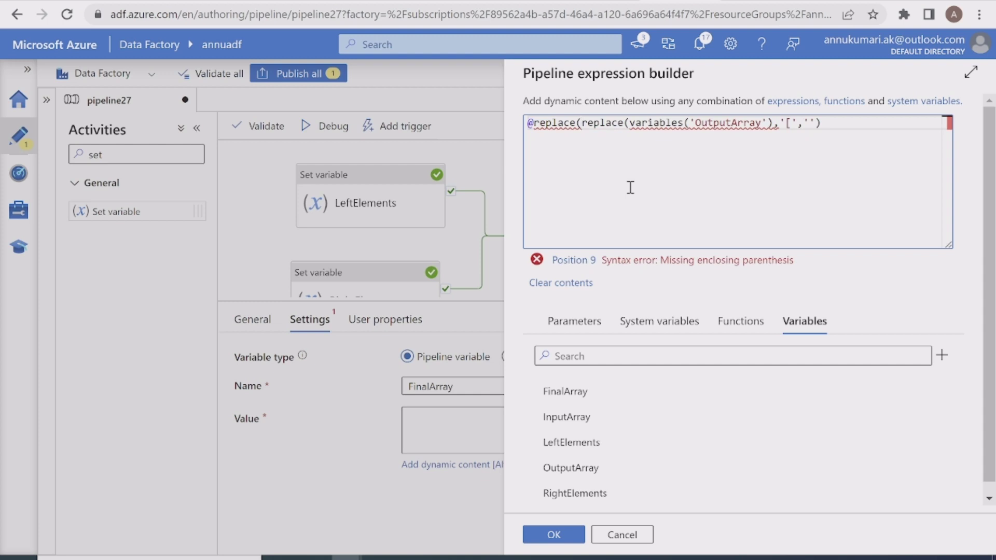
click(834, 126)
text(,']',''))
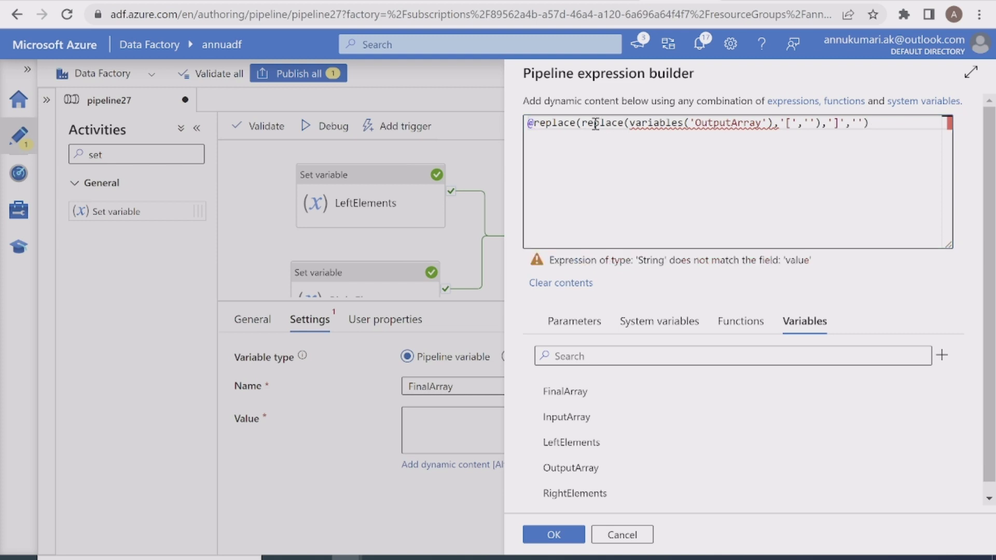
Convert variables('OutputArray') with string() inside the nested replace expression and apply it to the FinalArray value.
mouse_move(640, 128)
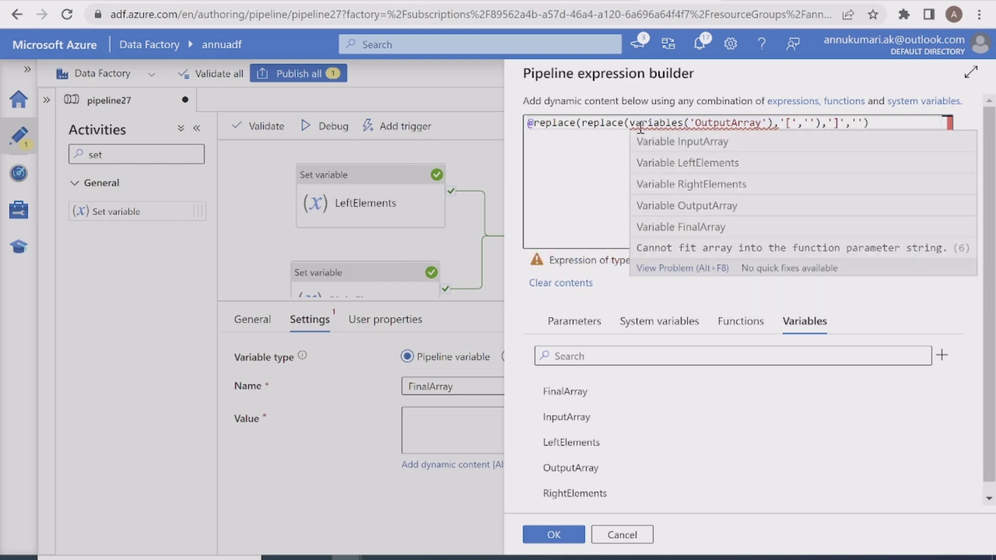
click(632, 123)
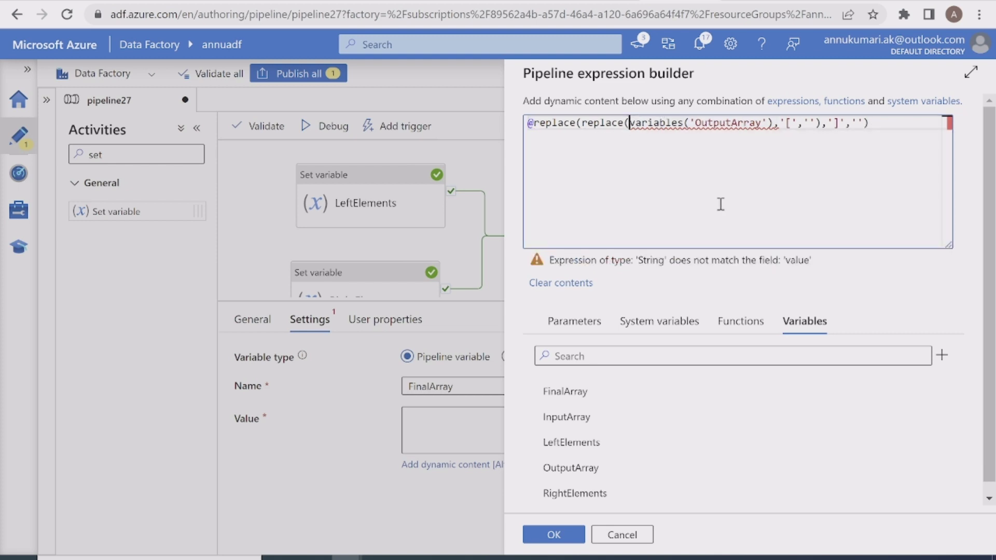
text(string()
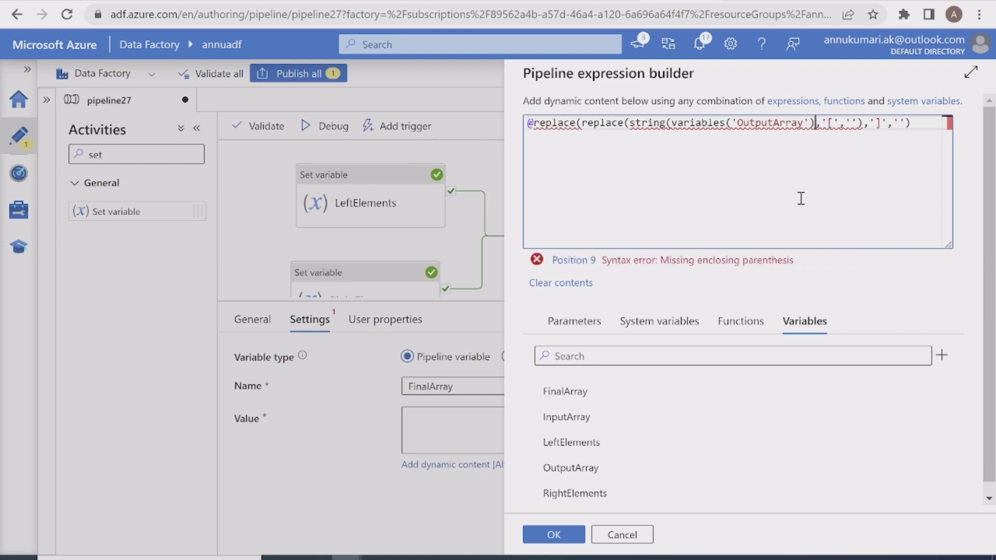
text())
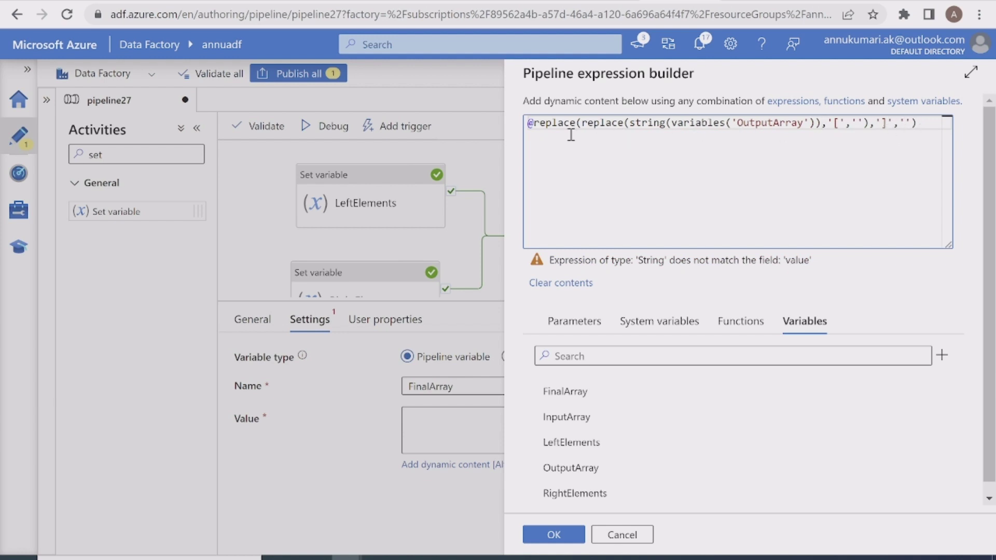
click(554, 535)
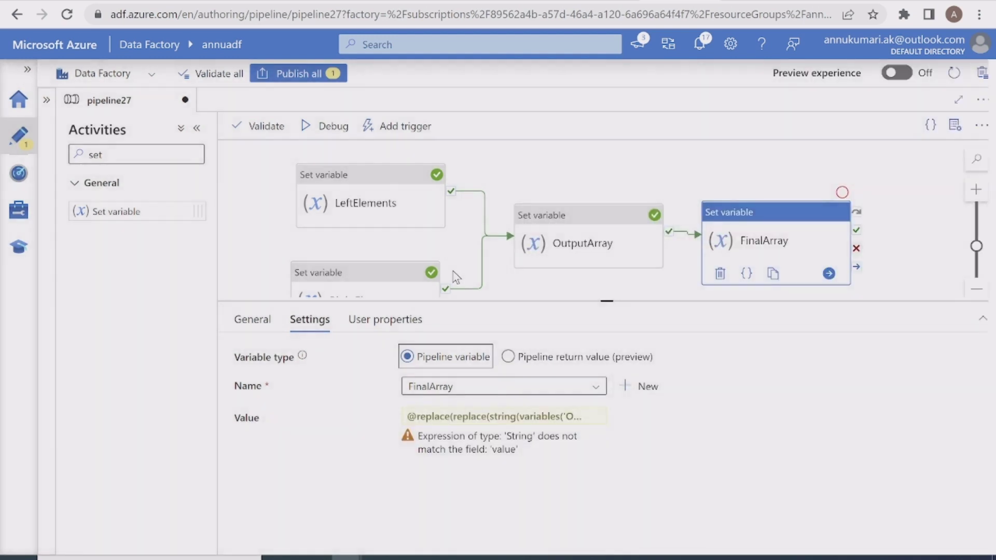
Review the OutputArray activity's output from the previous debug run, checking where its brackets are, and close it.
click(516, 293)
click(443, 318)
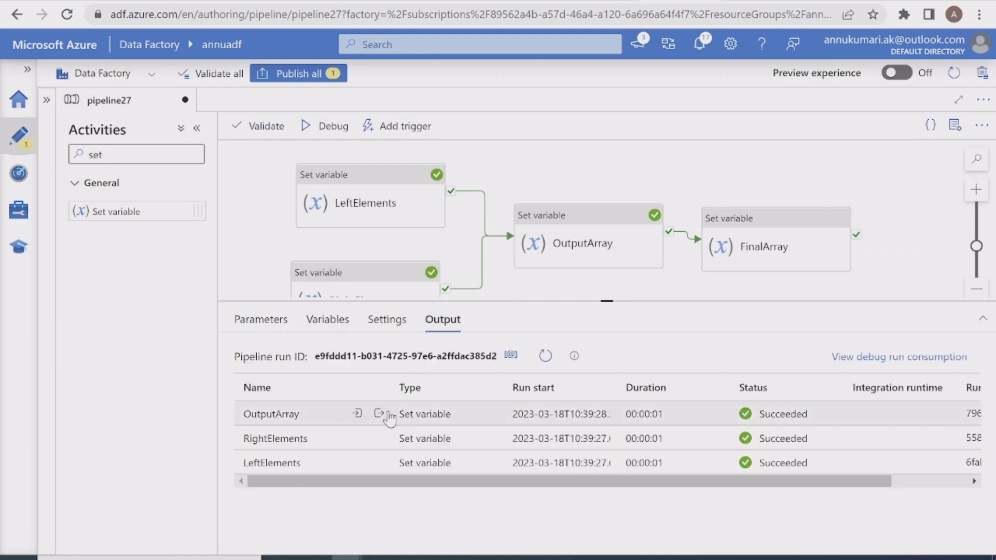
click(386, 413)
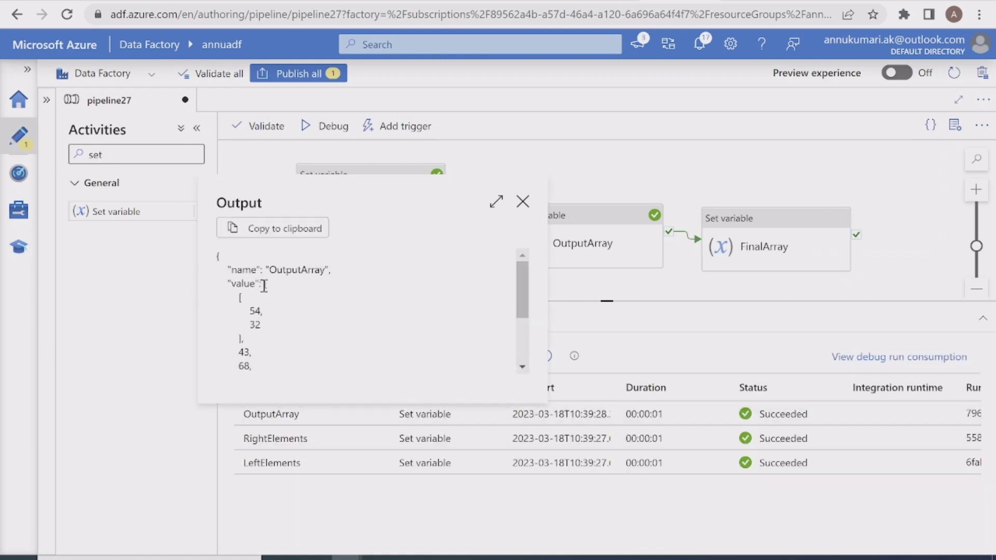
scroll(265, 324, down, 3)
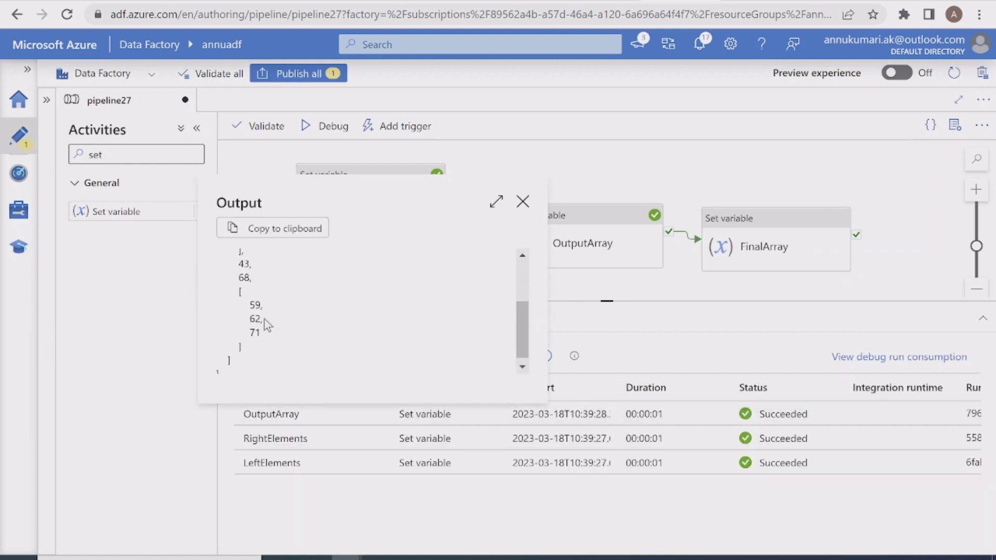
click(523, 205)
Wrap the FinalArray activity's nested replace expression in concat(), adding '[' before it and ']' after it.
click(794, 254)
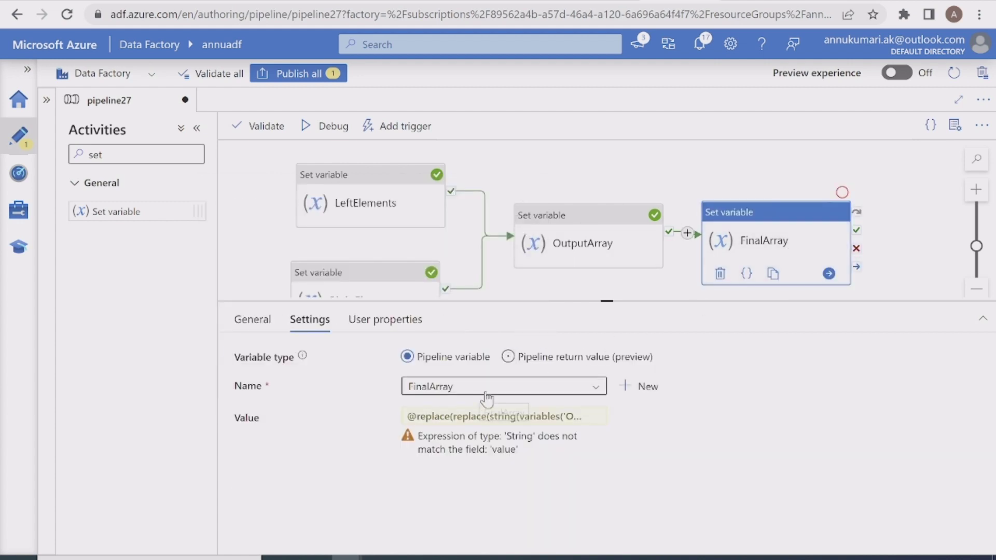
click(464, 417)
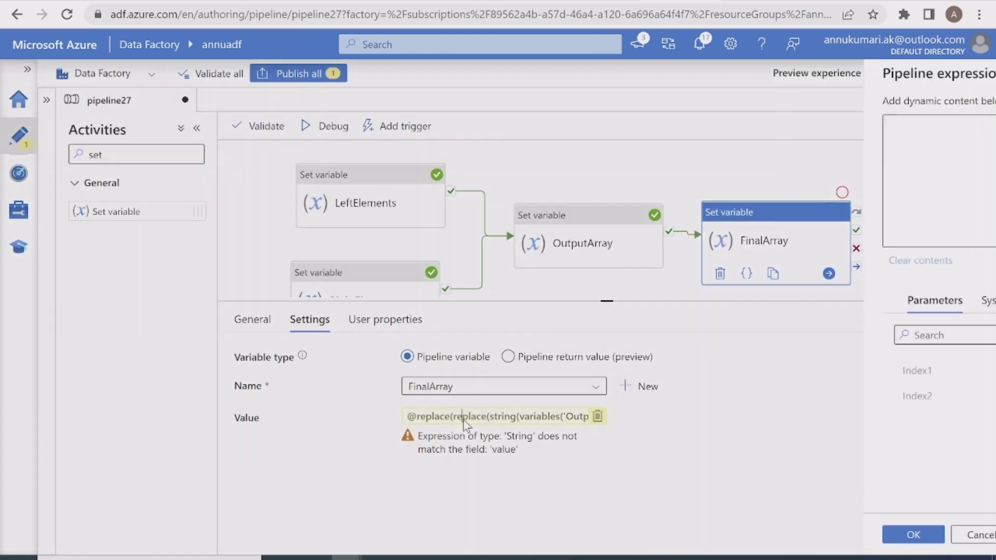
click(464, 417)
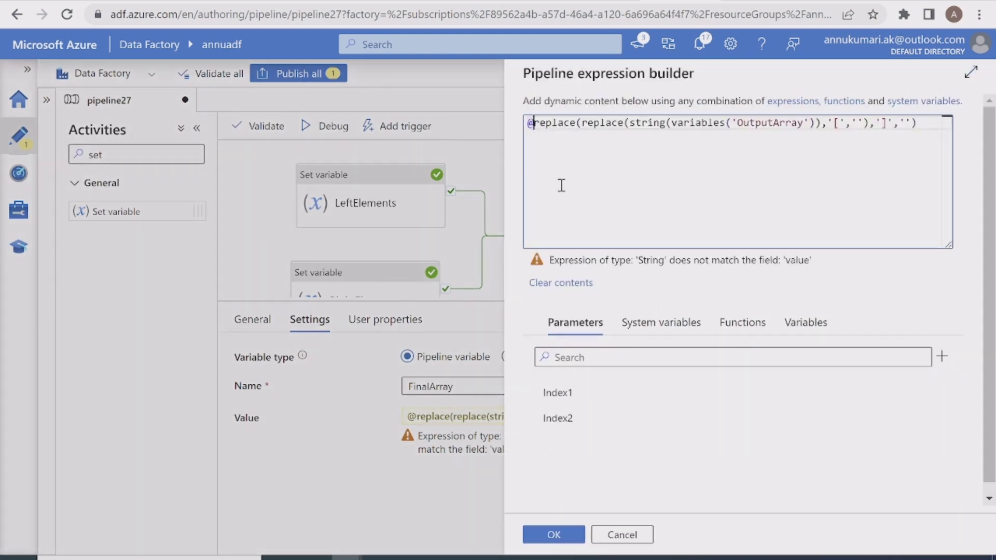
text(concat)
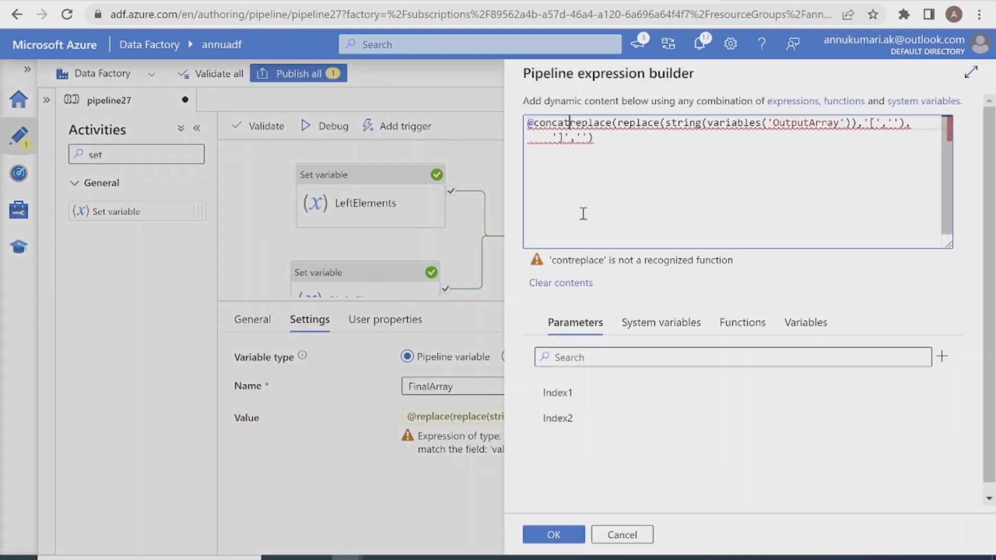
text(()
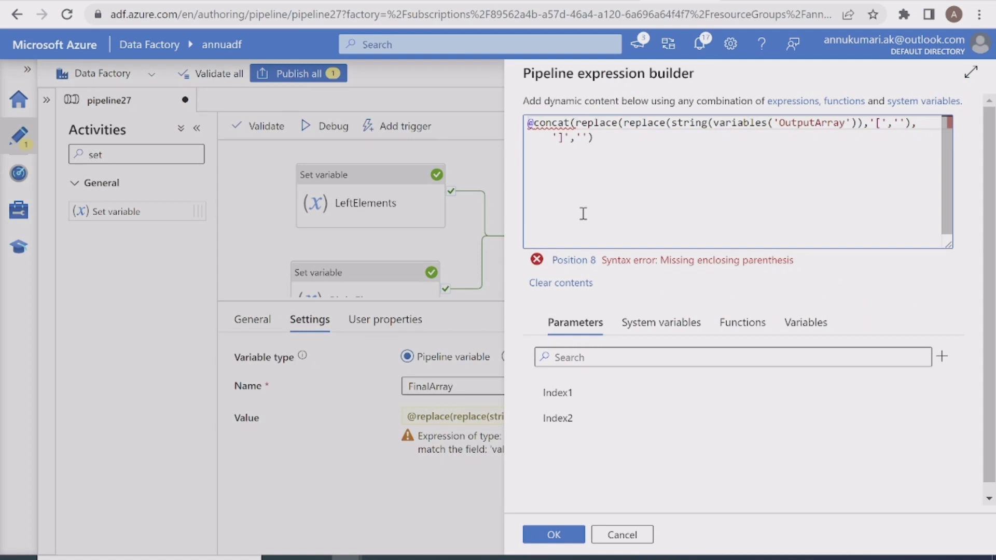
text('[')
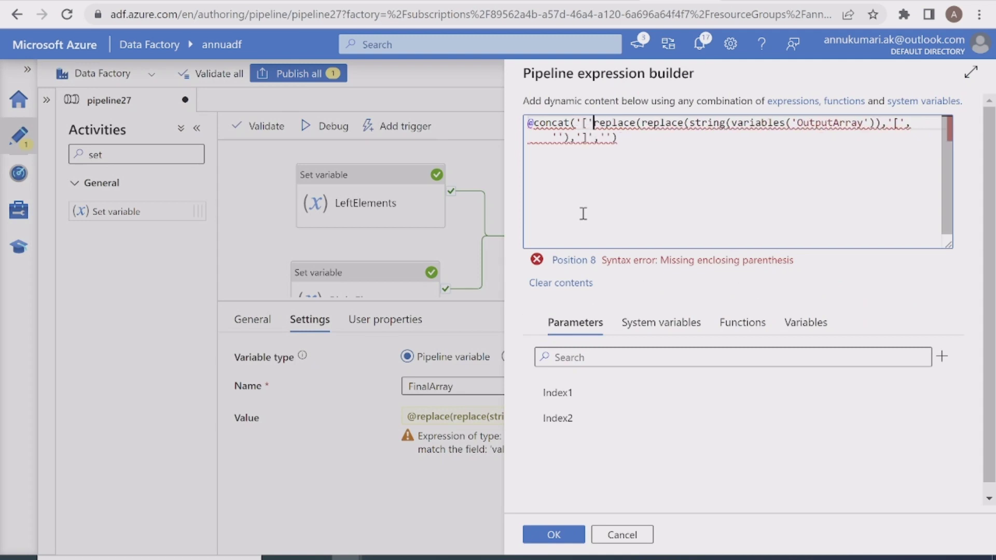
text(,)
click(630, 139)
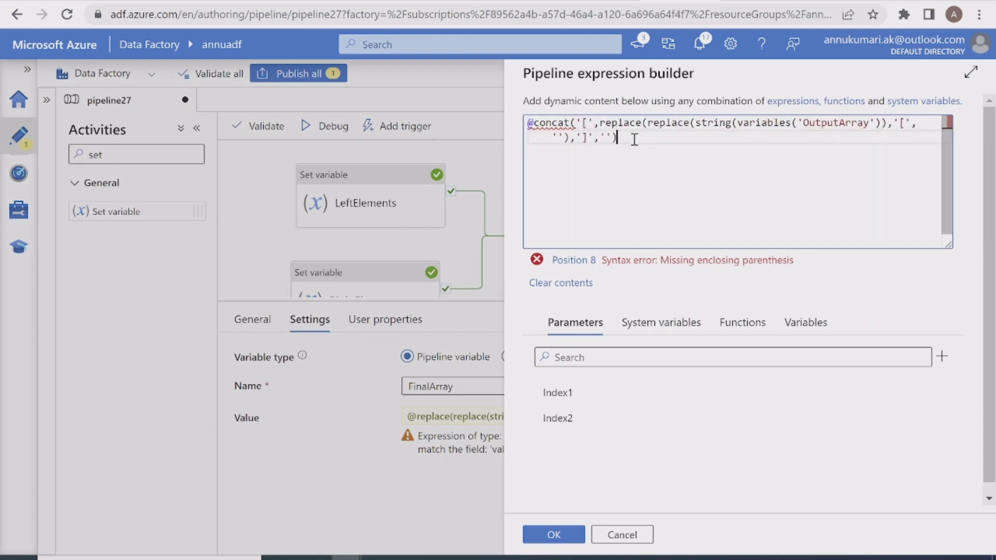
text(,''))
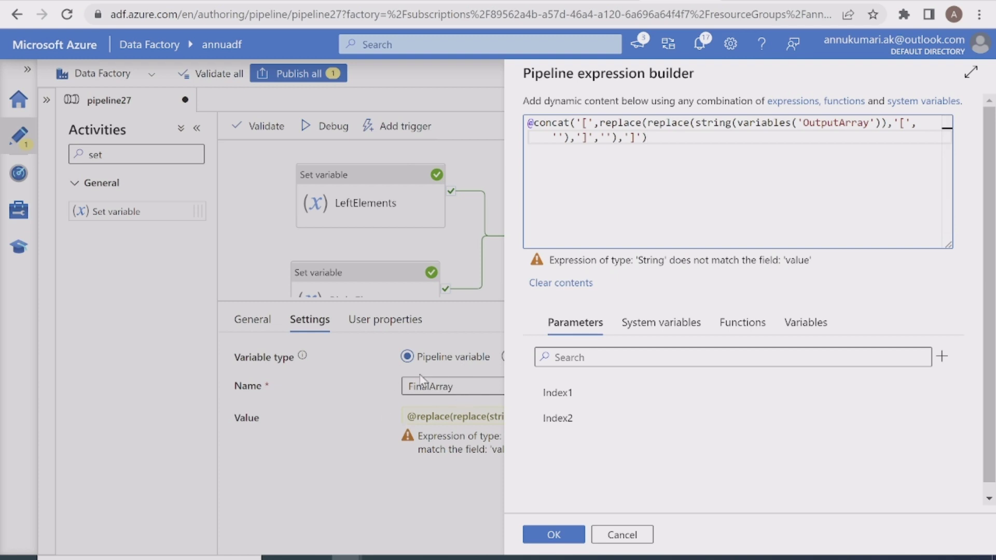
Look up the json conversion function, wrap the whole concat expression in json(), and apply it to the FinalArray value.
click(534, 123)
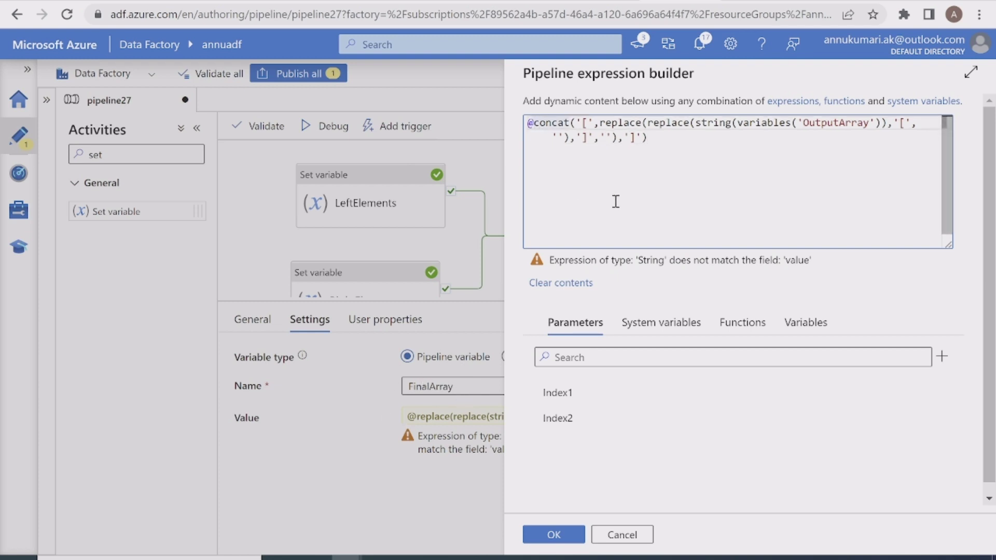
click(759, 322)
click(698, 358)
text(json)
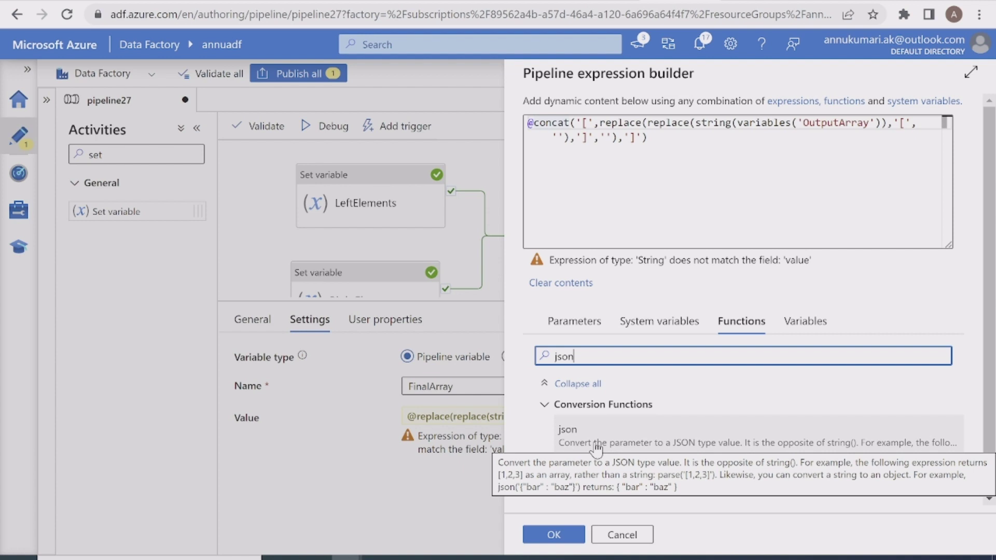
click(533, 123)
text(js)
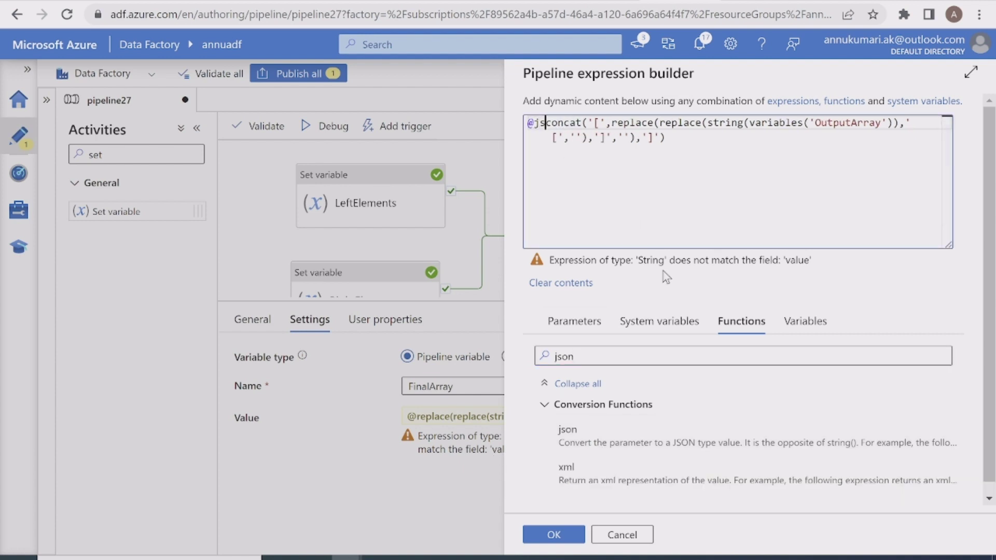
text(on()
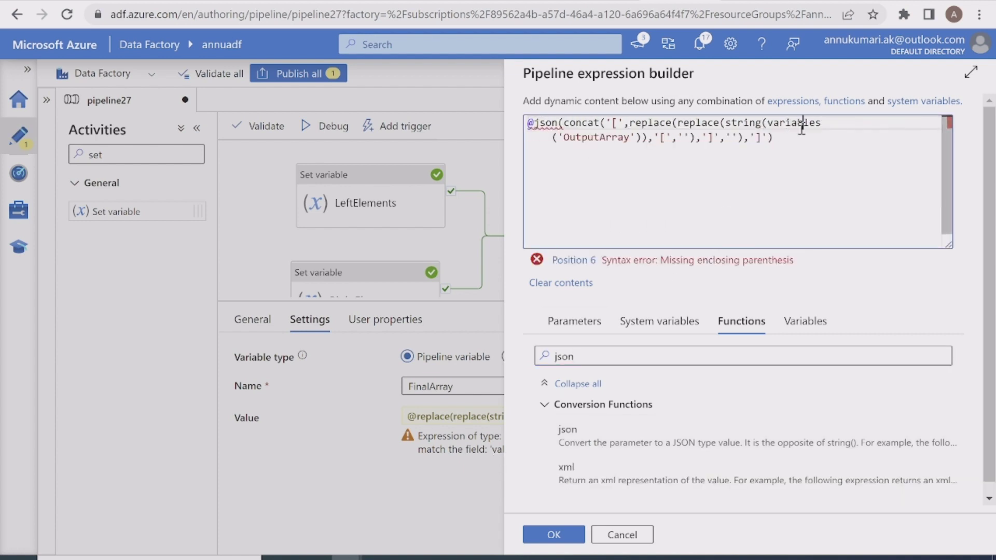
click(799, 138)
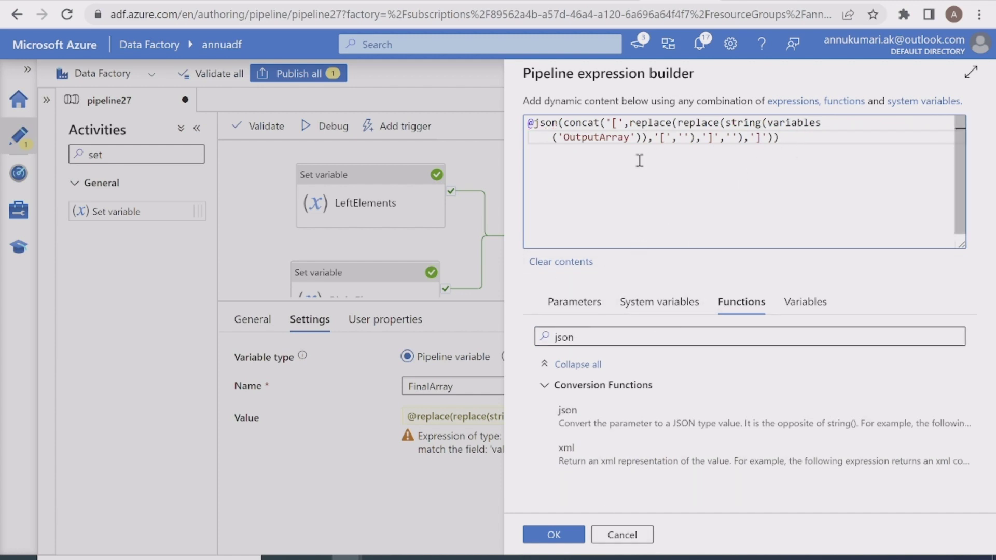
click(553, 534)
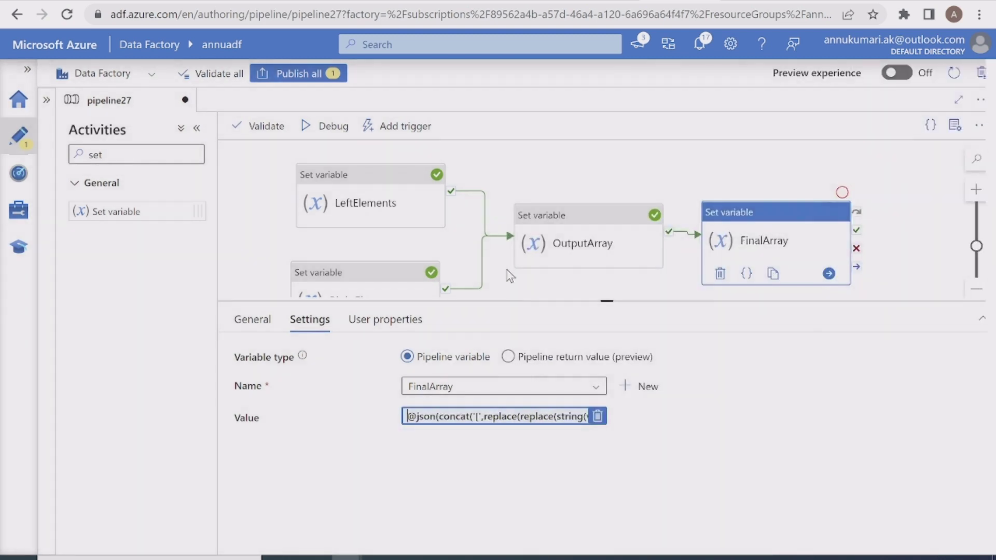
Debug the pipeline with Index1 as 2 and Index2 as 3, and refresh the run status.
click(325, 126)
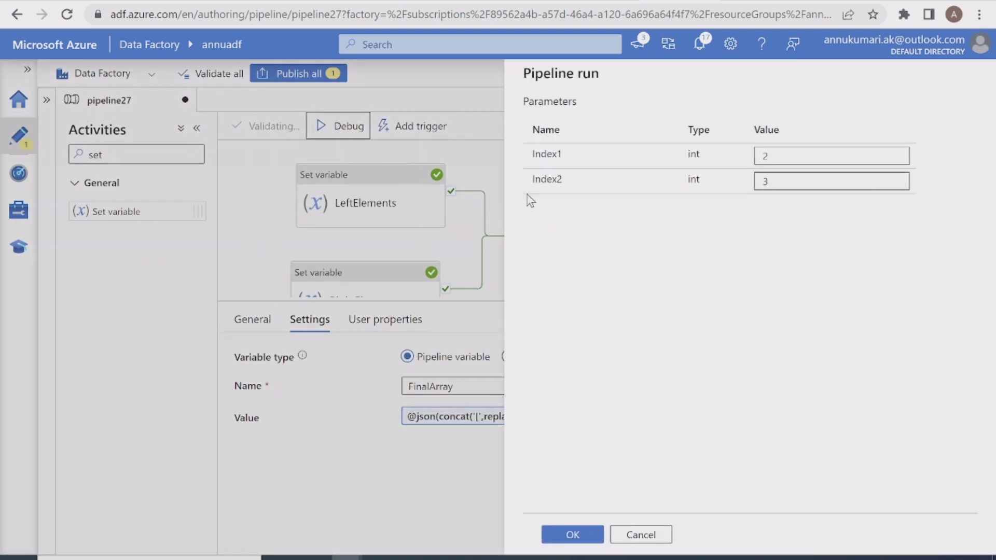
click(572, 535)
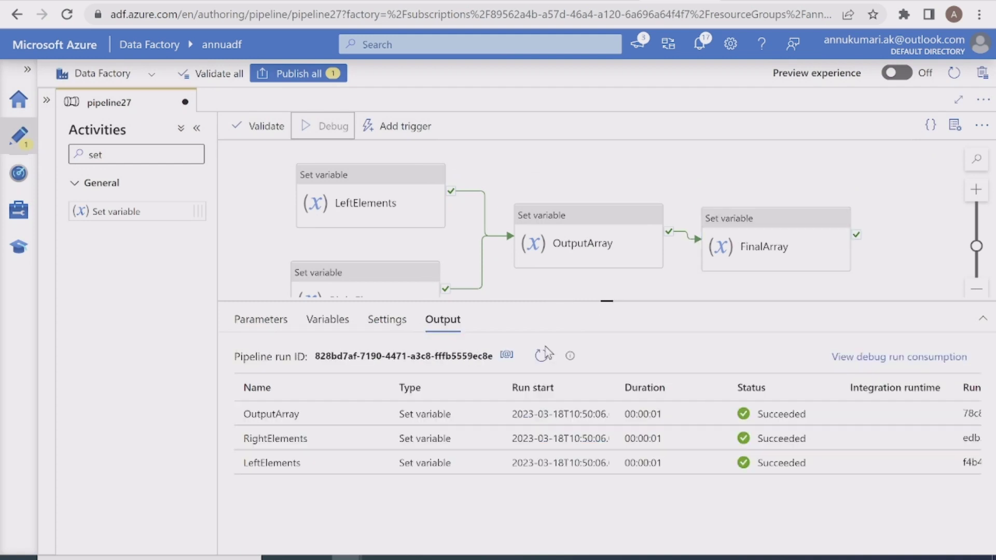
click(542, 354)
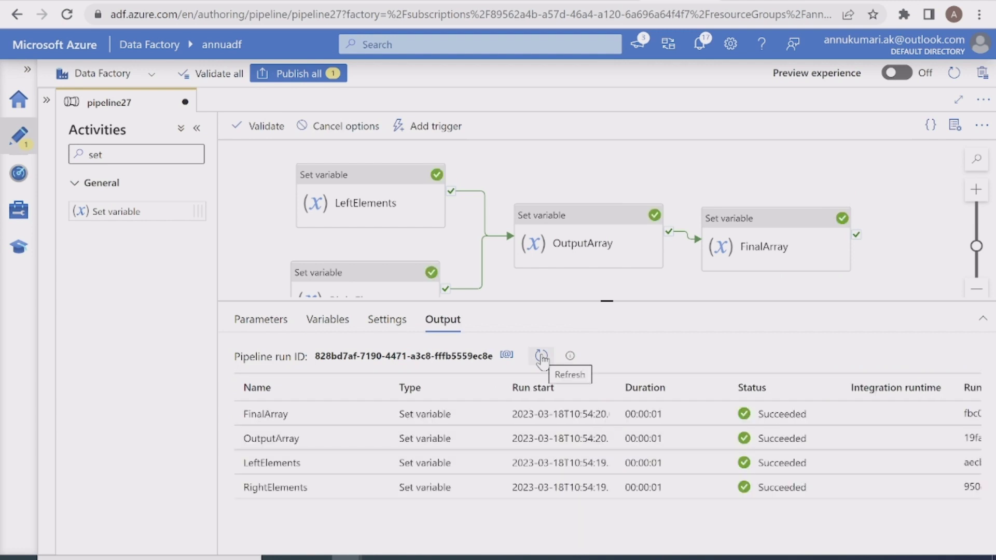
Read the FinalArray activity's output from the debug run and expand it to full view.
mouse_move(372, 445)
click(379, 413)
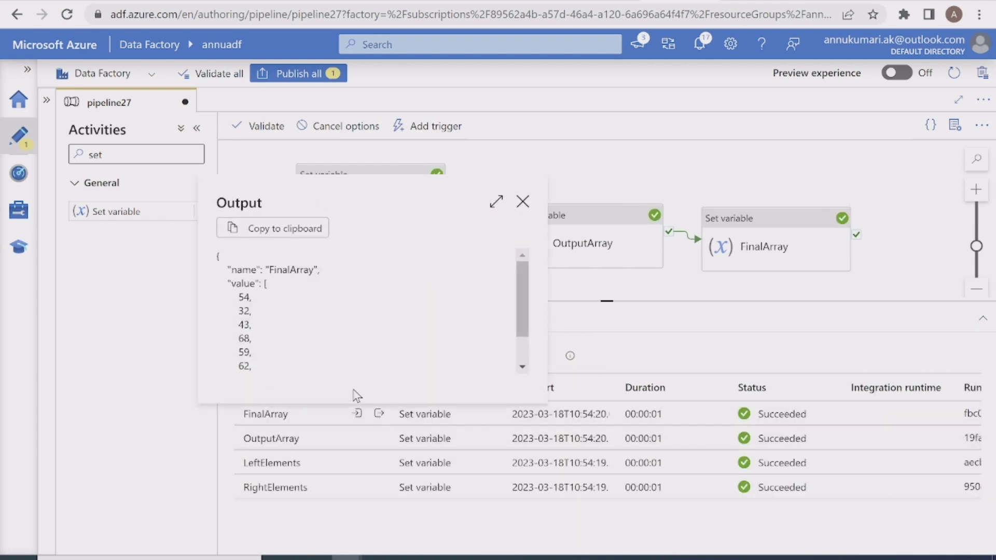
drag(265, 283, 269, 366)
scroll(280, 358, down, 1)
click(275, 341)
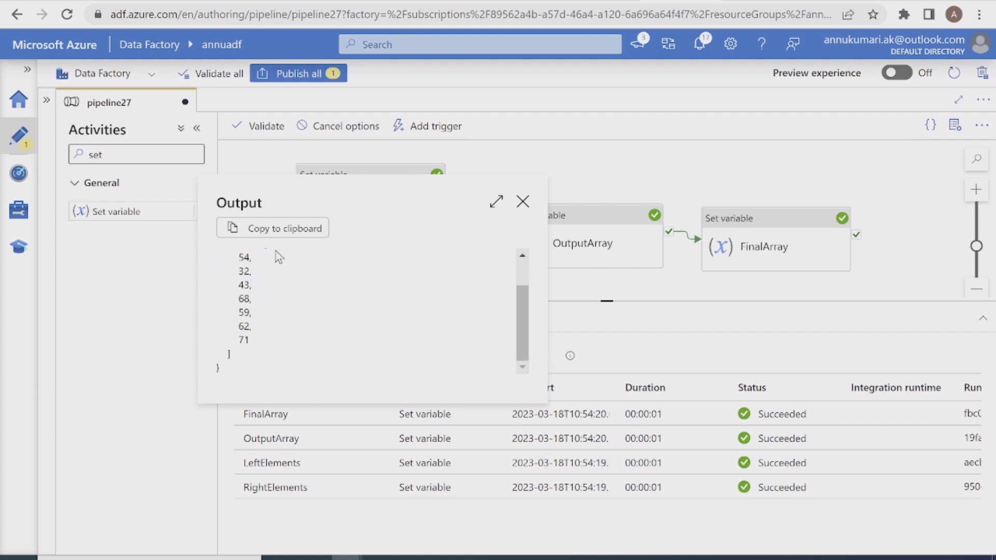
scroll(280, 262, up, 1)
click(496, 203)
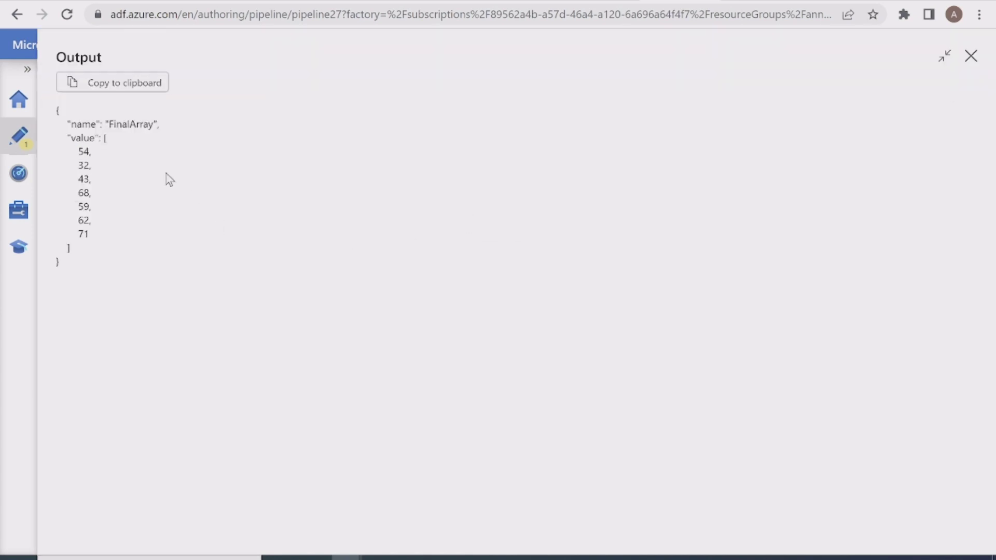
Compare the FinalArray output with the input and expected output arrays in the Excel sheet, and close the output.
key(alt+Tab)
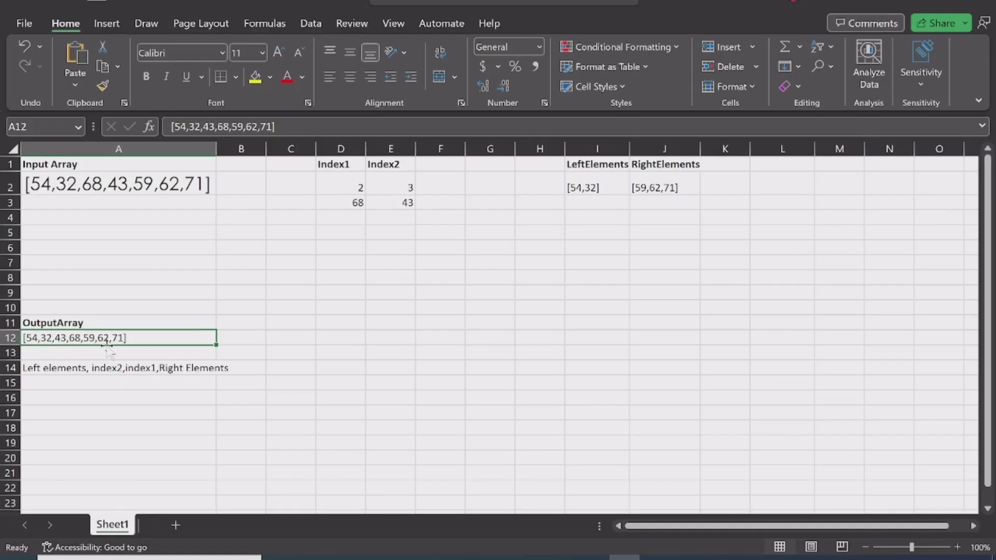
key(alt+Tab)
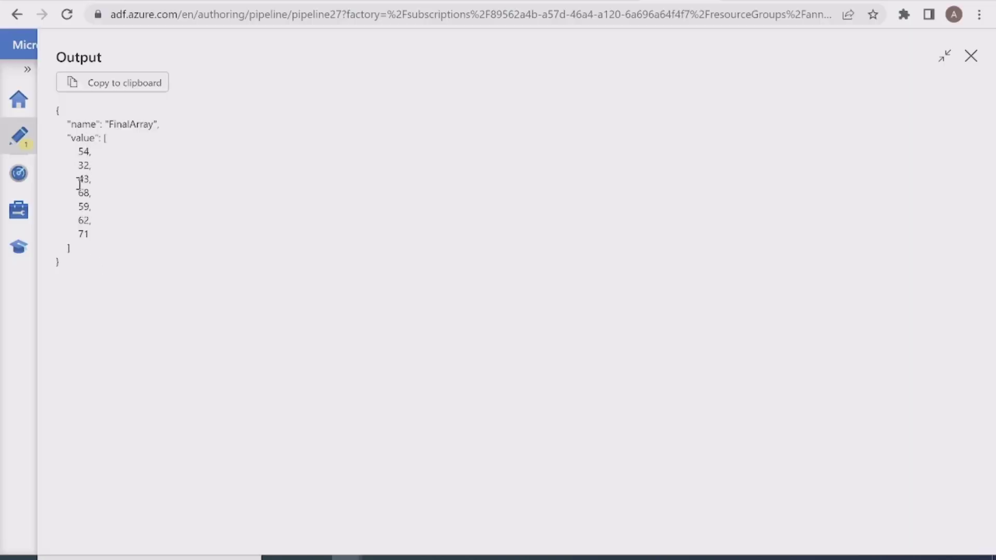
drag(78, 178, 91, 196)
key(alt+Tab)
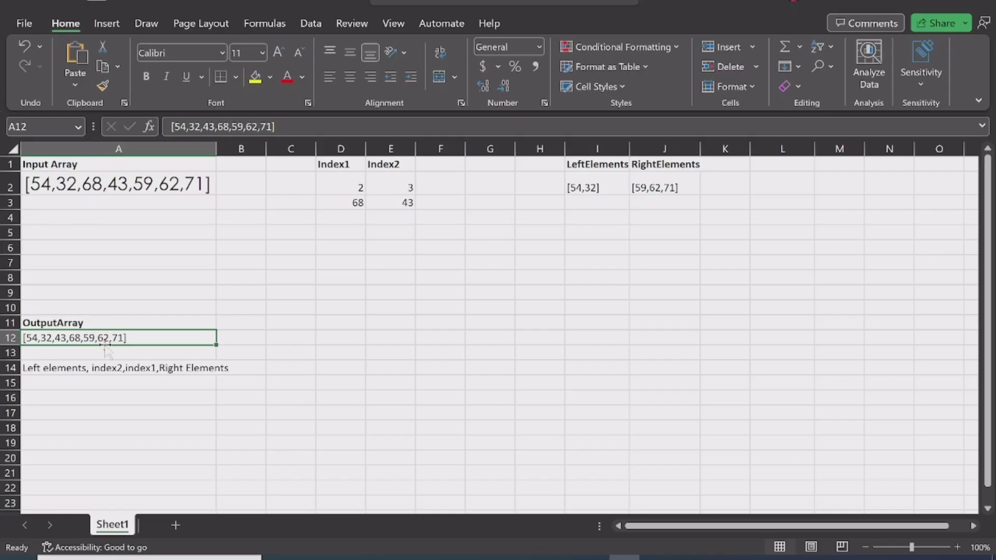
key(alt+Tab)
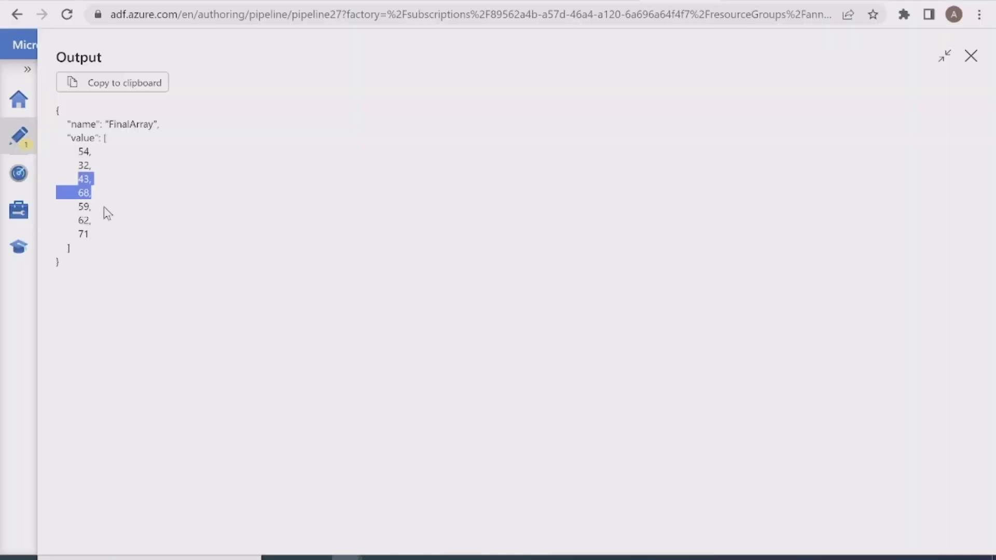
key(alt+Tab)
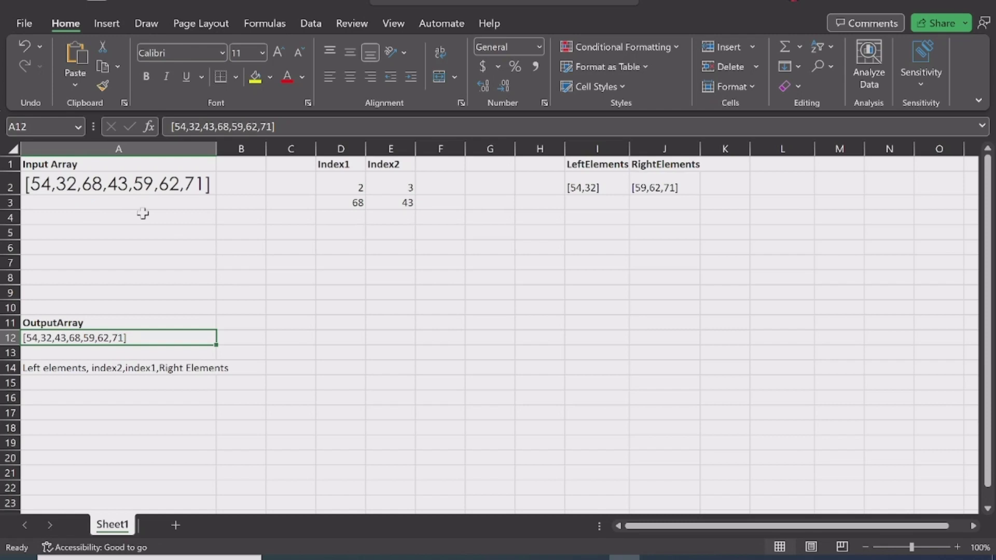
double_click(105, 187)
click(405, 382)
key(alt+Tab)
click(924, 62)
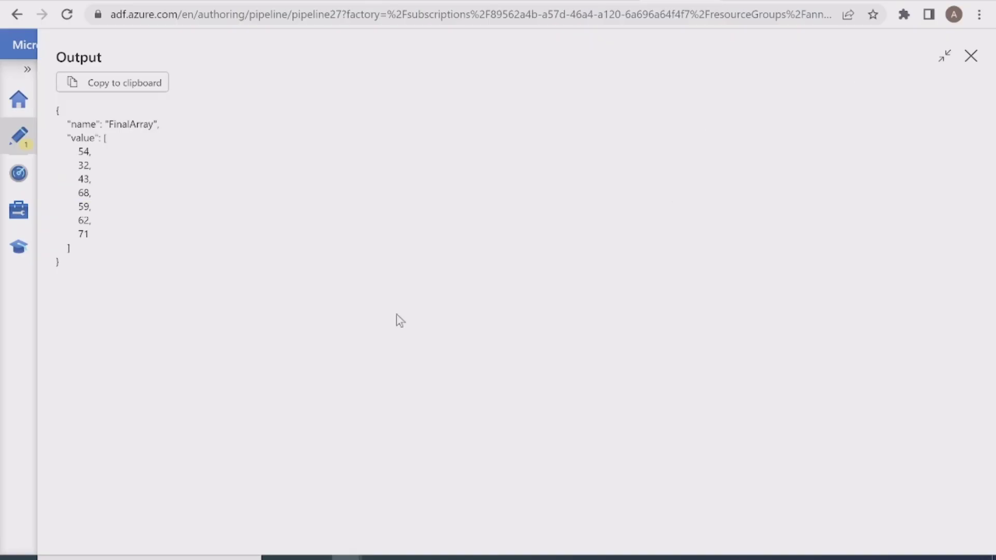
click(971, 55)
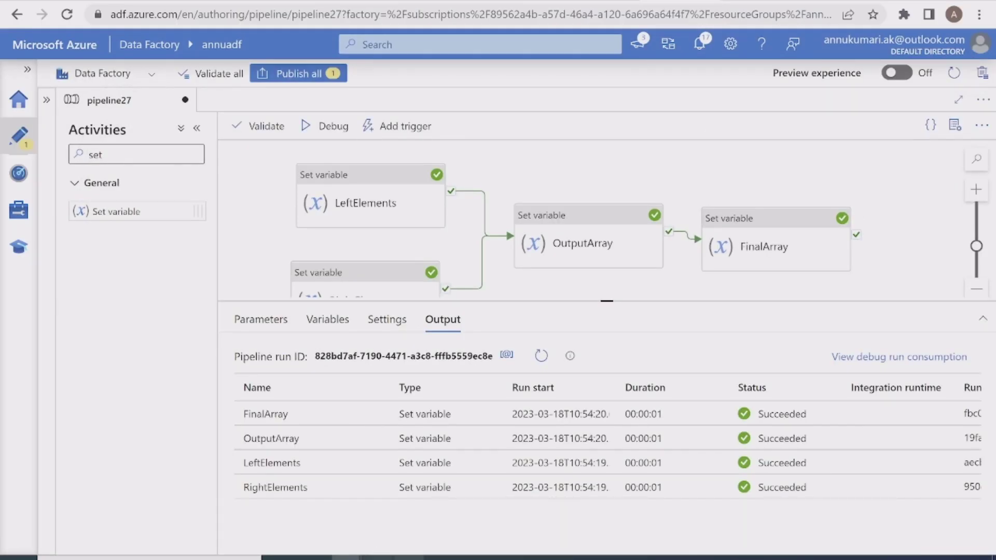
Switch to the PowerPoint slide and review the table's input arrays and the index pairs listed for swapping.
key(alt+Tab)
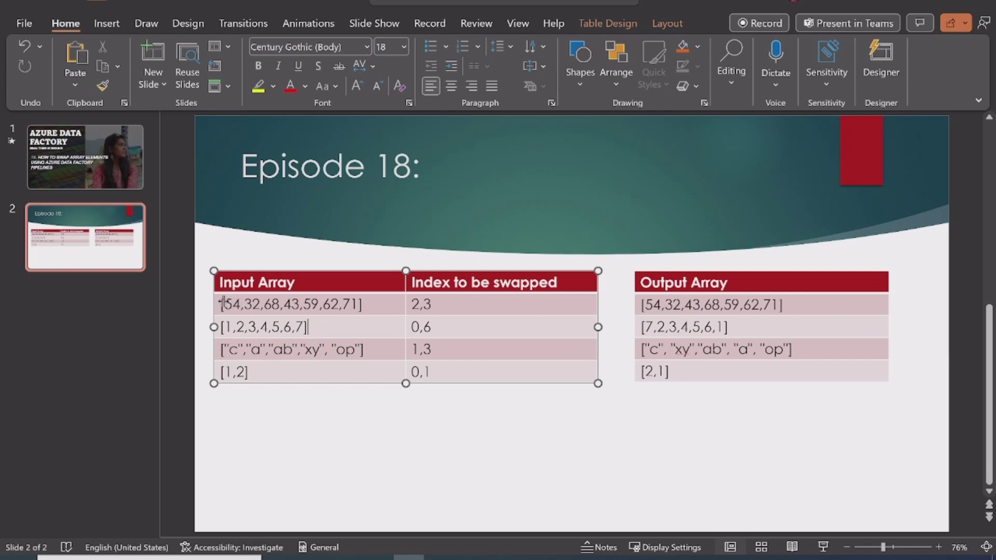
drag(362, 312, 222, 305)
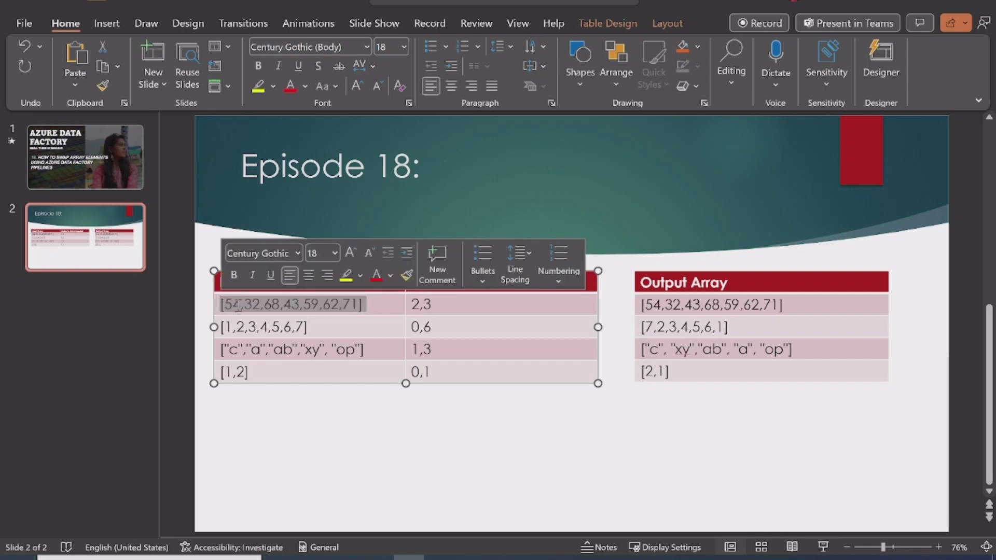
click(387, 309)
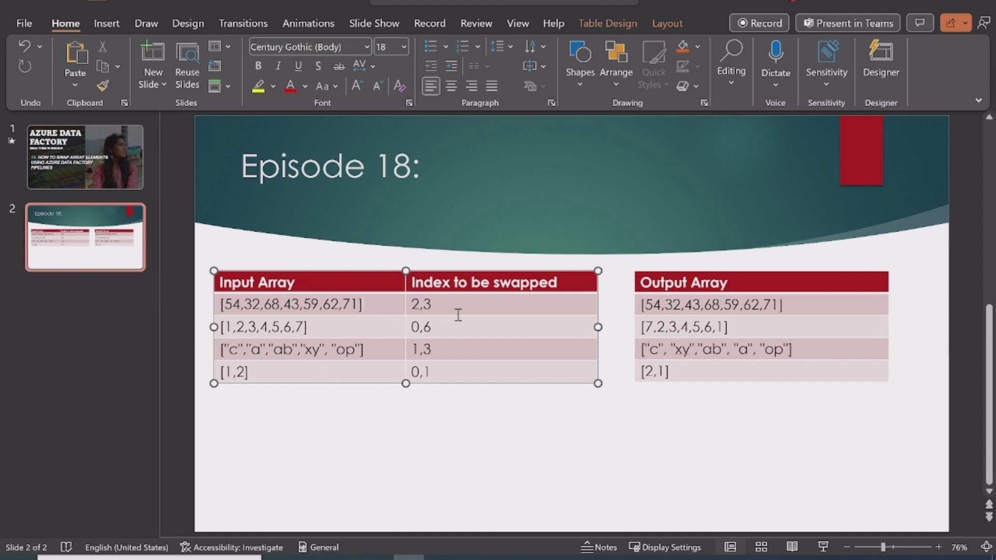
drag(452, 308, 410, 310)
mouse_move(433, 305)
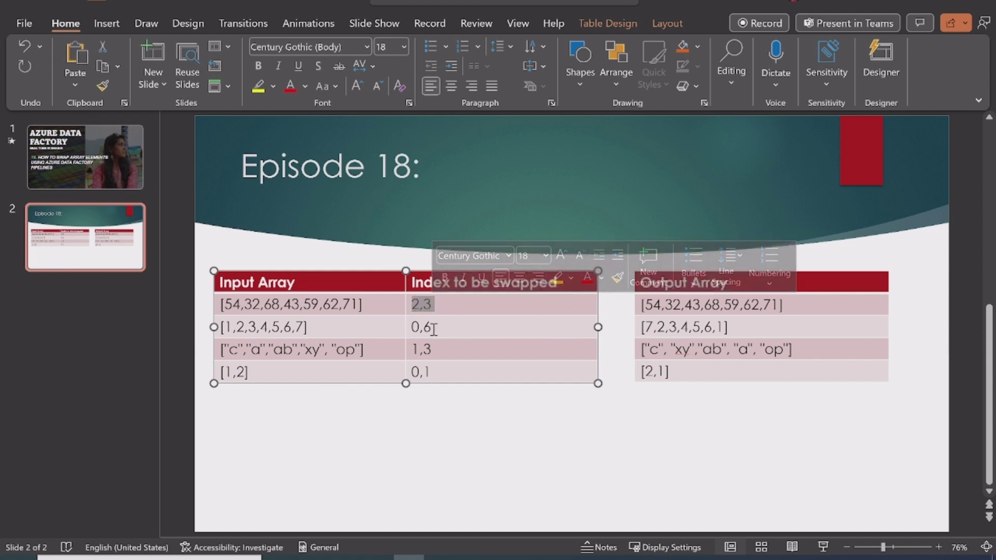
drag(432, 328, 418, 348)
click(447, 370)
click(447, 335)
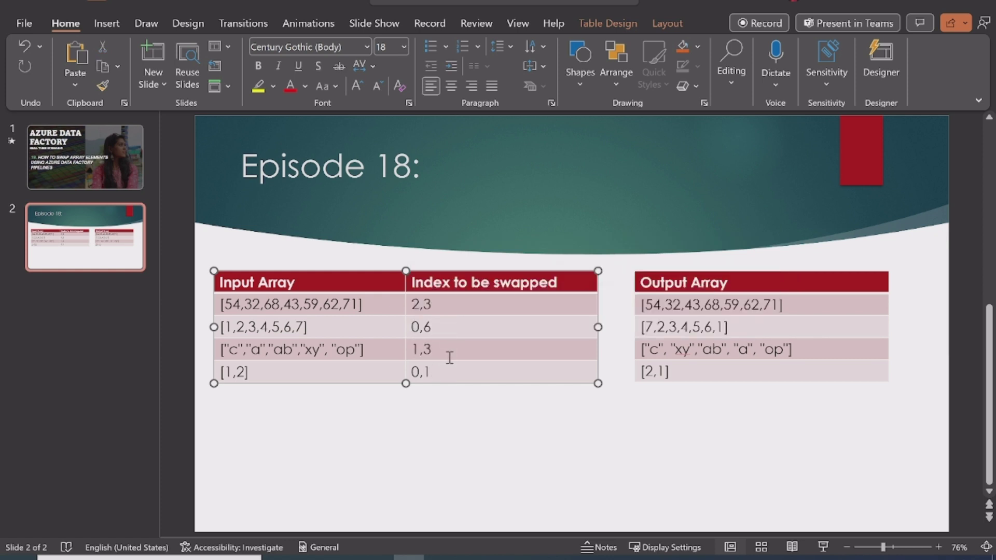
Switch to the Data Factory pipeline and review the default values of the Index1 and Index2 parameters.
key(alt+Tab)
click(262, 319)
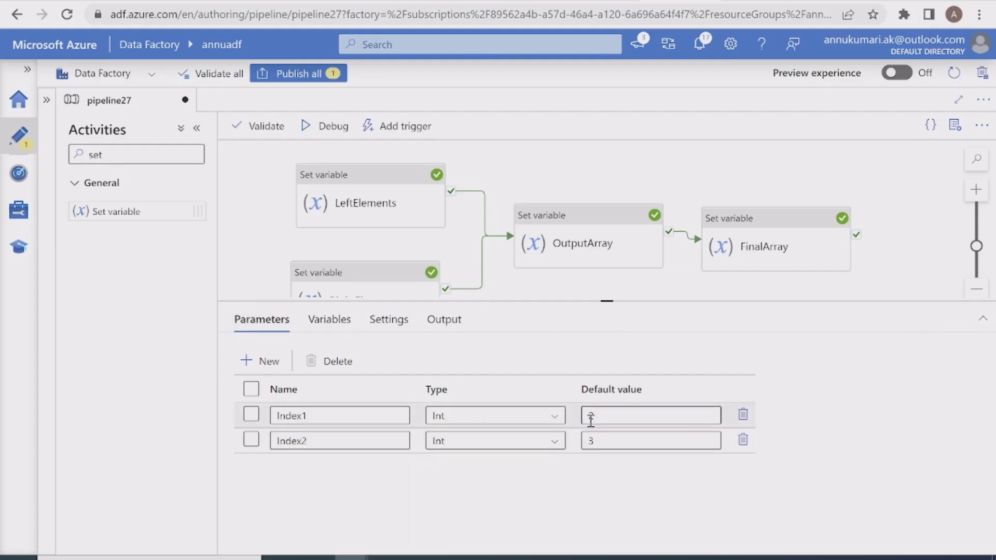
double_click(592, 441)
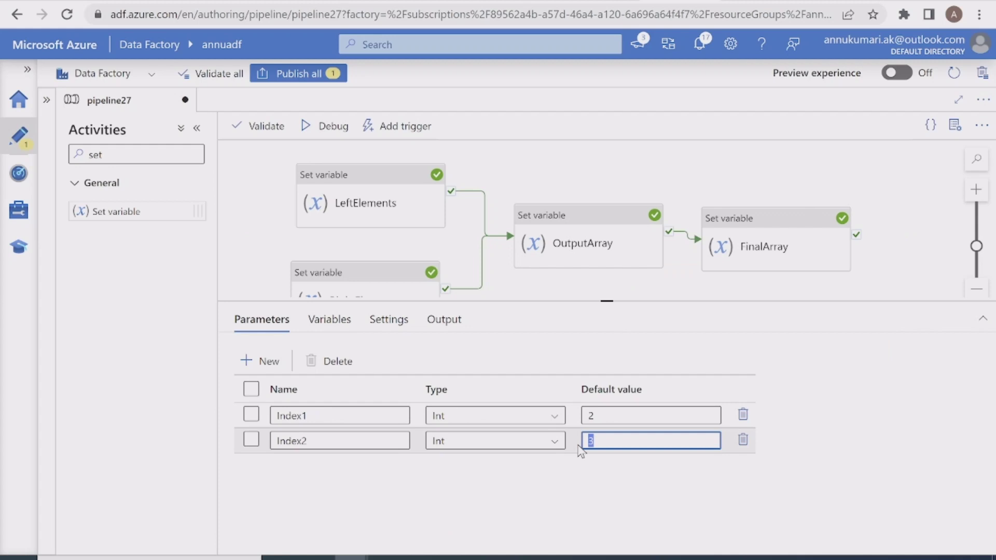
double_click(591, 415)
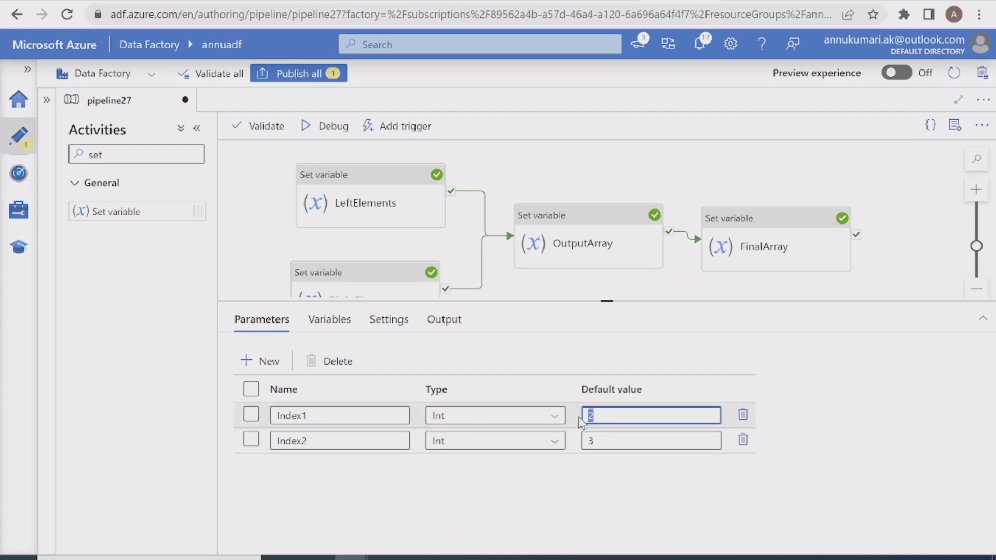
click(593, 418)
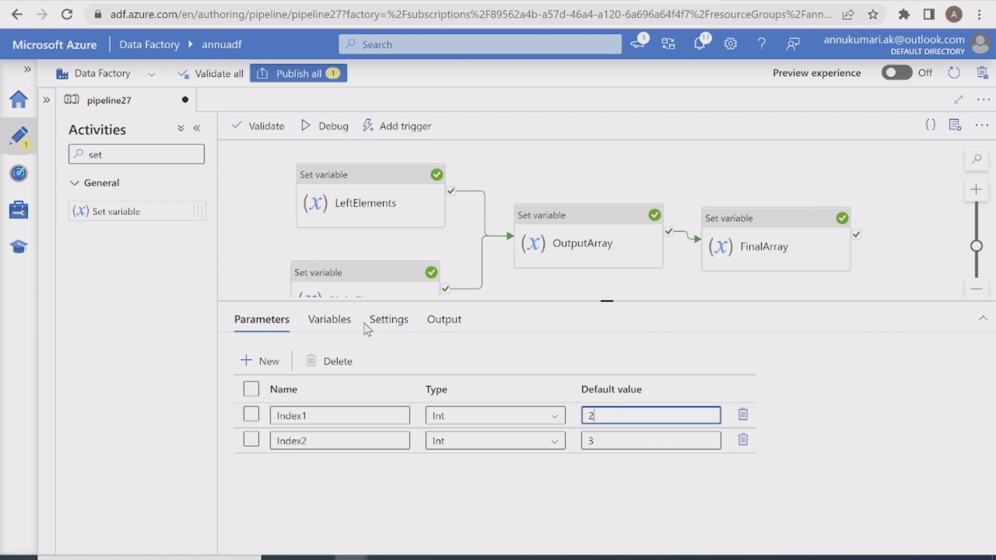
Examine the InputArray variable's default value, numbering its elements 0 to 6 with screen ink, and clear the ink.
click(329, 319)
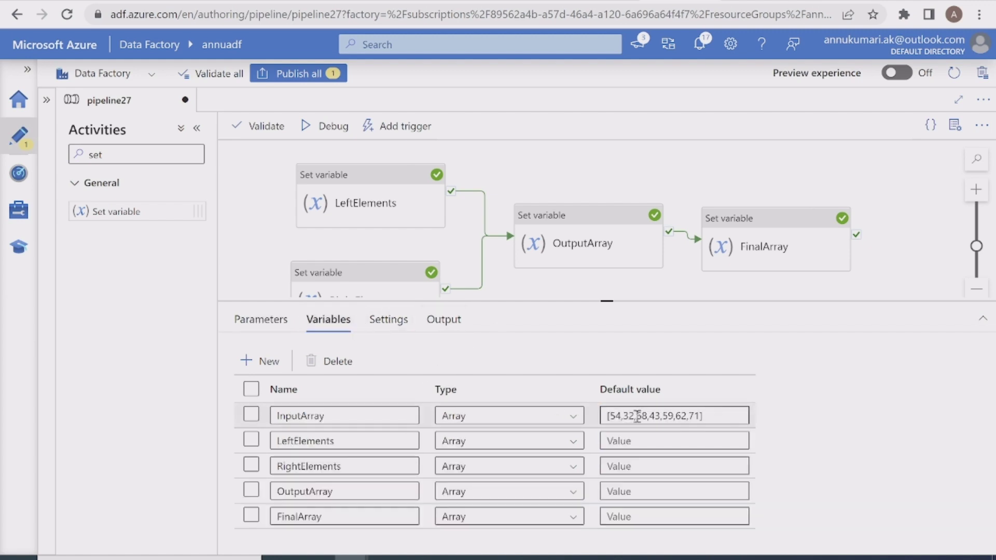
drag(675, 416, 687, 418)
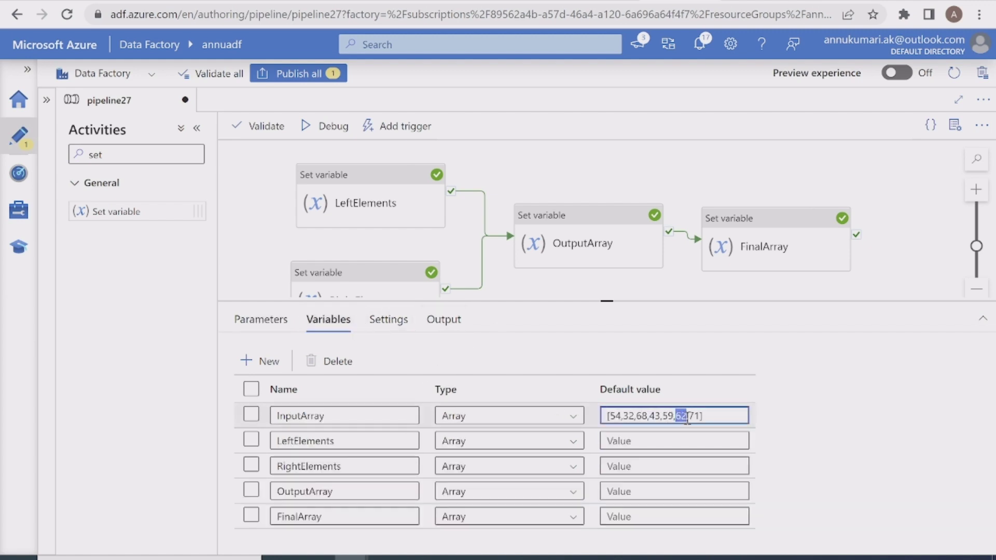
mouse_move(621, 416)
mouse_down()
mouse_move(634, 417)
mouse_move(614, 395)
mouse_move(695, 405)
mouse_up()
drag(715, 385, 714, 399)
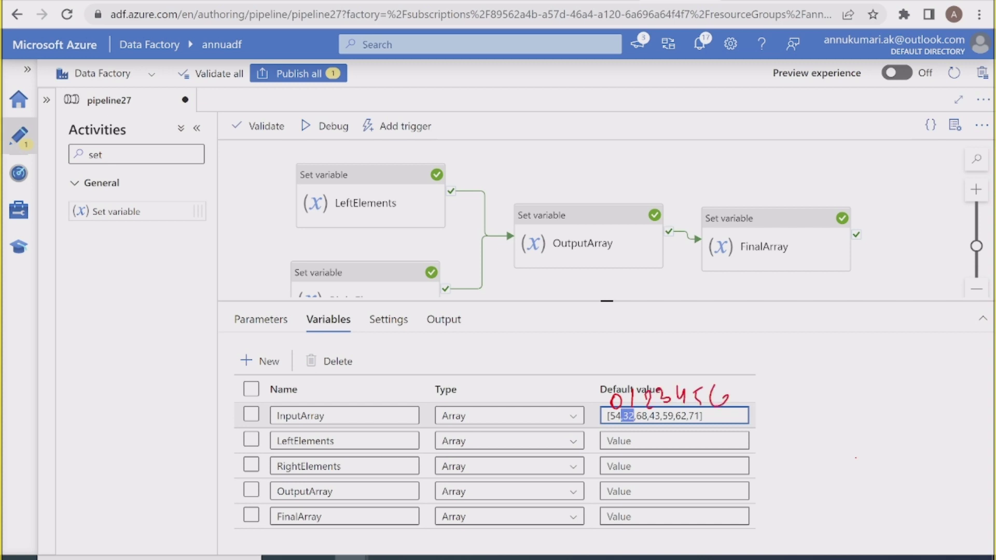
mouse_move(635, 410)
mouse_down()
mouse_move(633, 421)
mouse_move(678, 409)
mouse_up()
mouse_move(716, 363)
mouse_down()
mouse_move(700, 385)
mouse_move(714, 384)
mouse_up()
key(Escape)
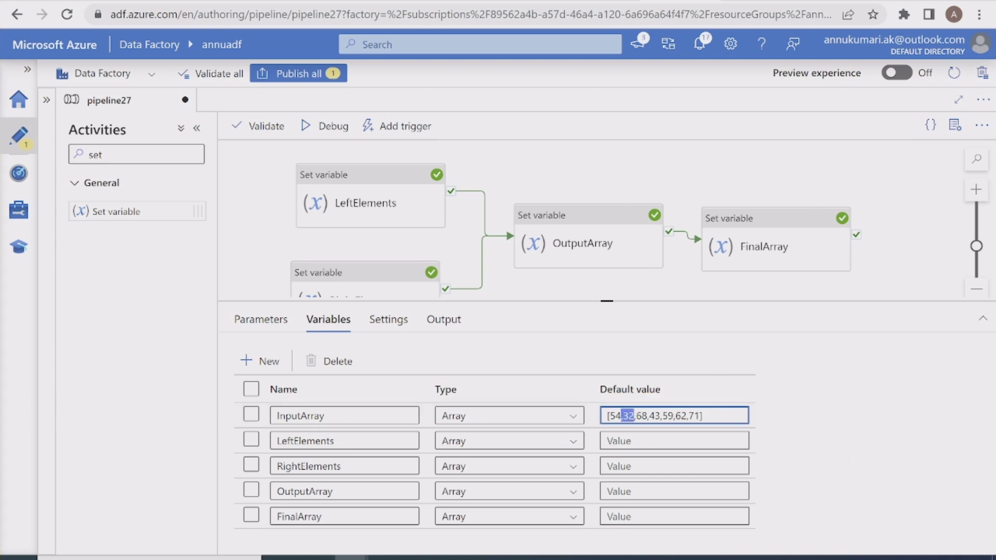
Set the default value of parameter Index1 to 0 and of Index2 to 5.
click(246, 331)
key(BackSpace)
text(0)
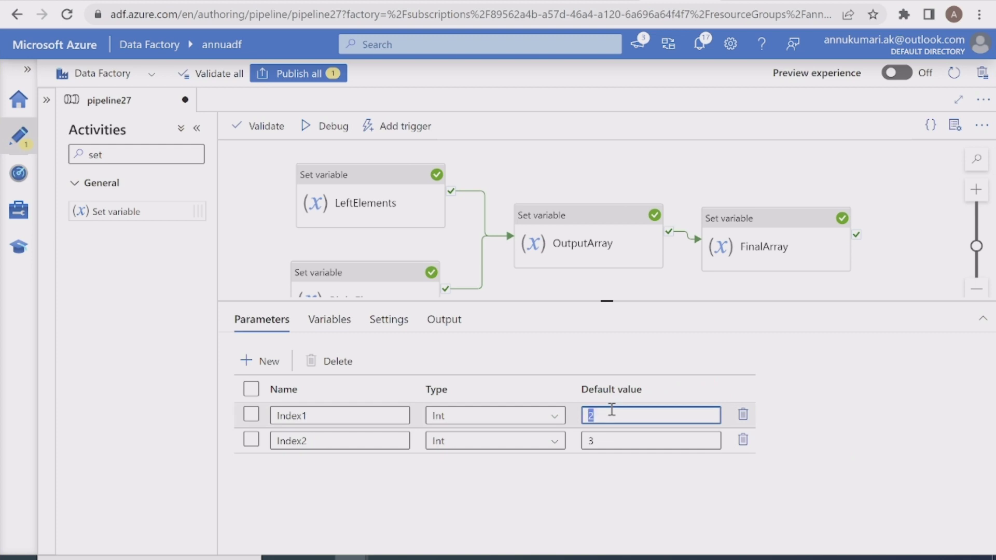
click(613, 446)
double_click(613, 446)
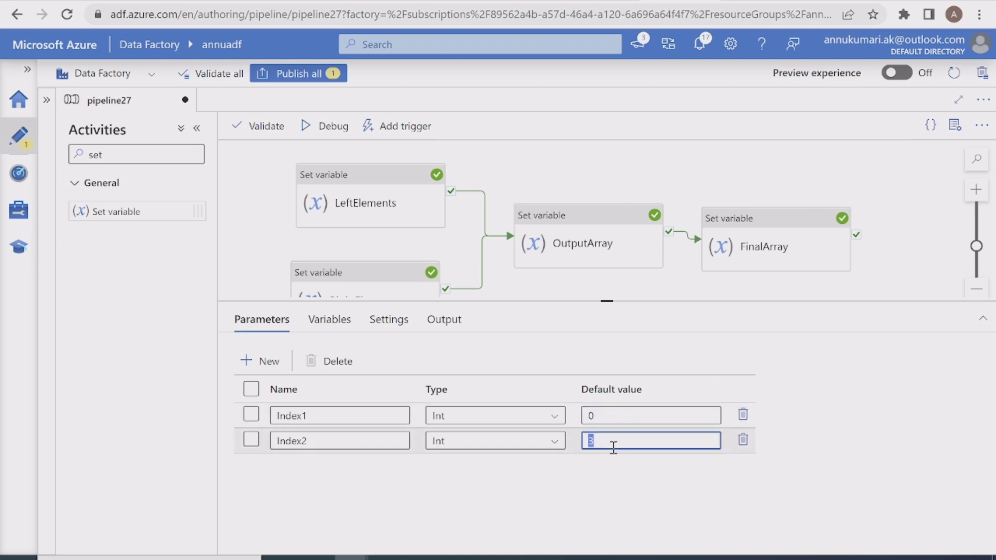
text(5)
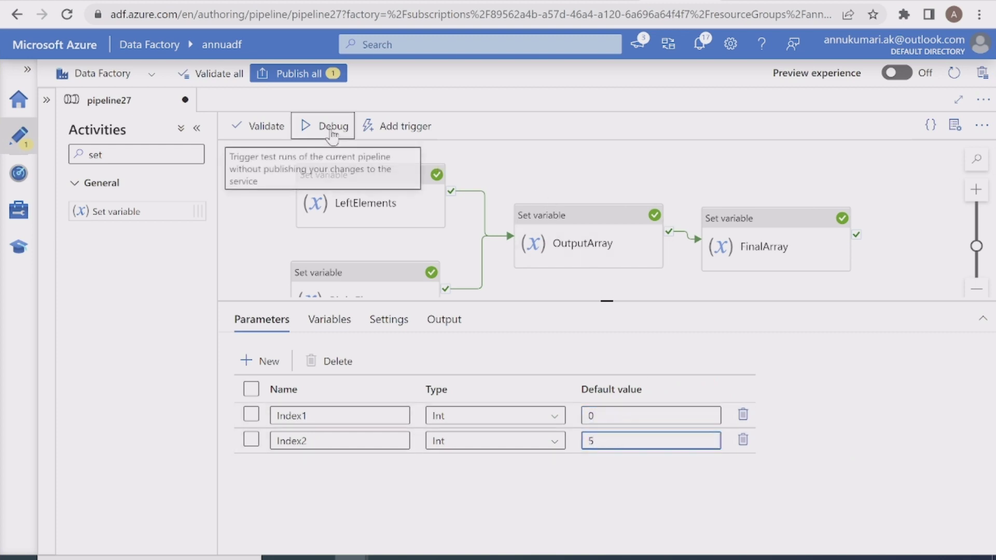
Debug the pipeline, check the element at index 5 of the InputArray default value, and refresh the run status.
click(330, 126)
click(567, 533)
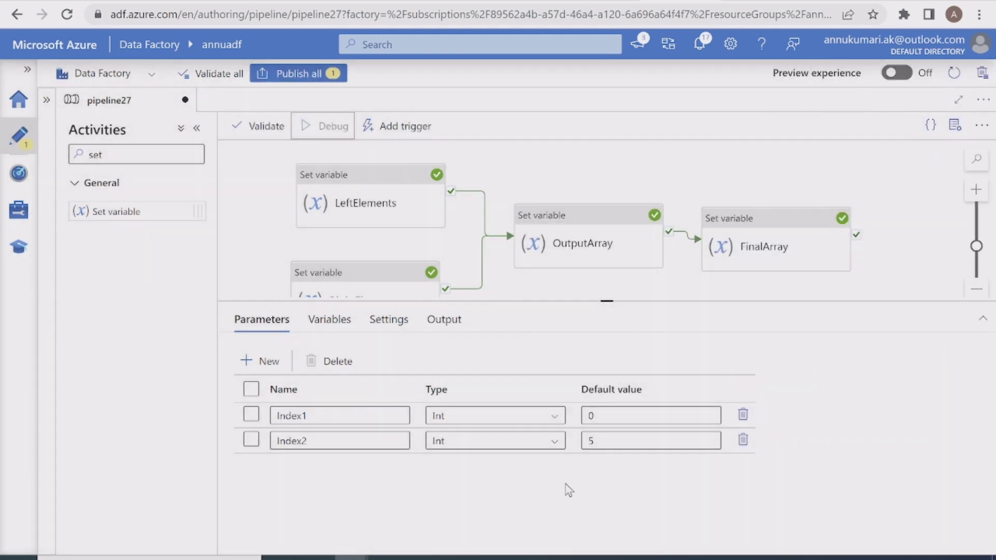
click(340, 320)
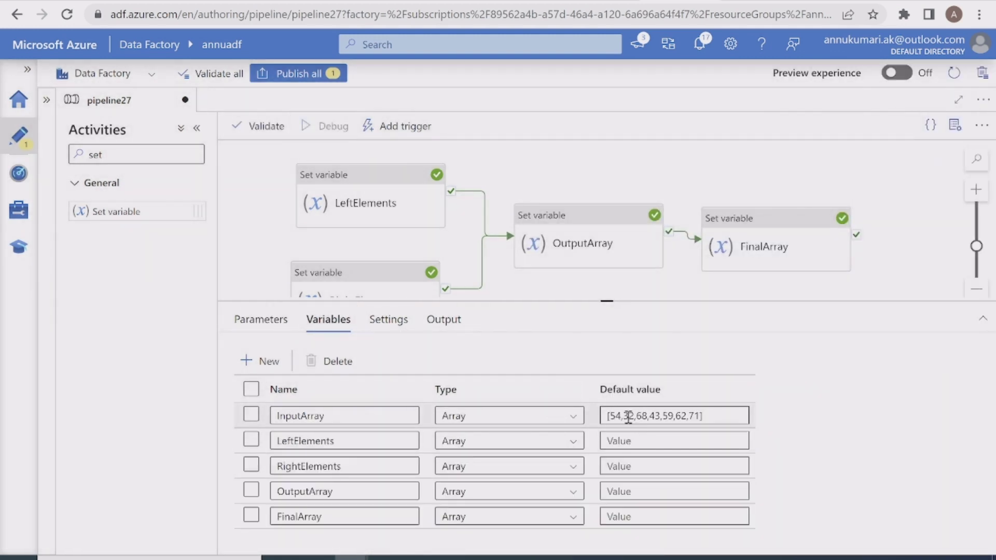
drag(681, 416, 675, 415)
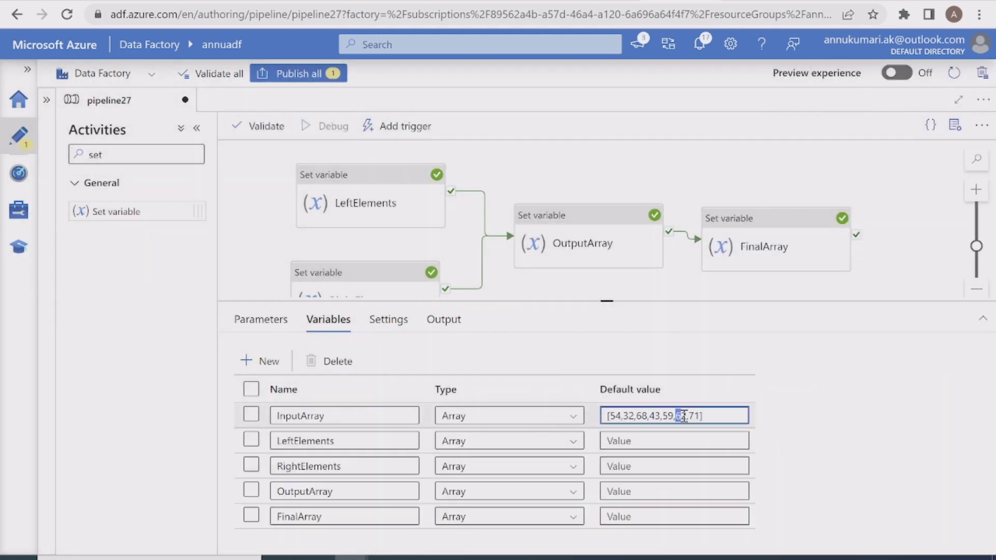
click(444, 319)
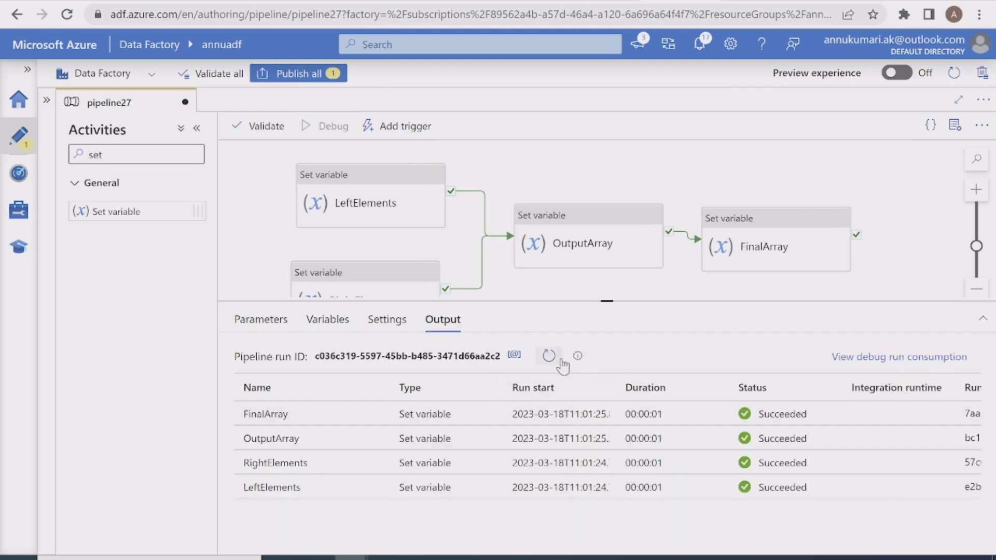
click(549, 356)
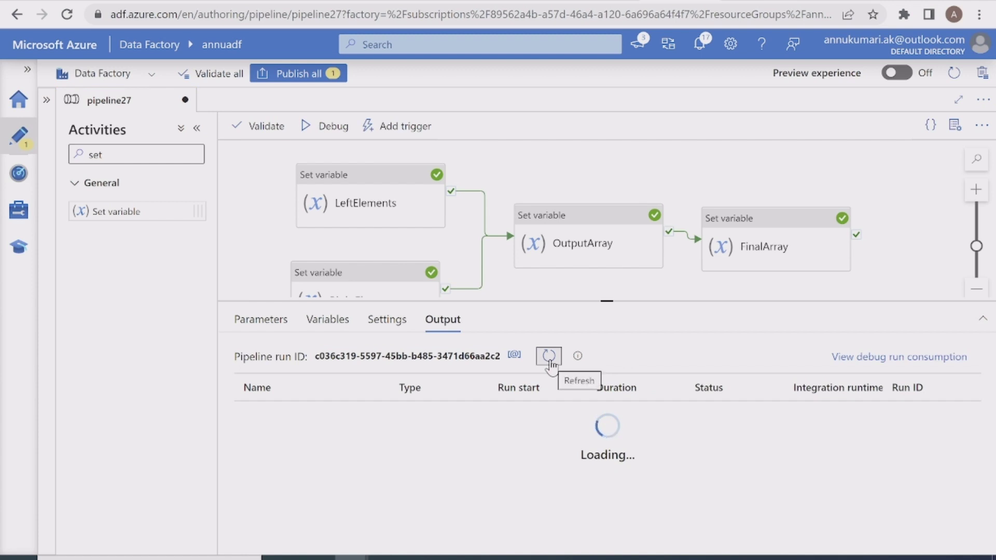
Read the array values in the FinalArray activity's output from the new debug run, and close the output.
click(377, 414)
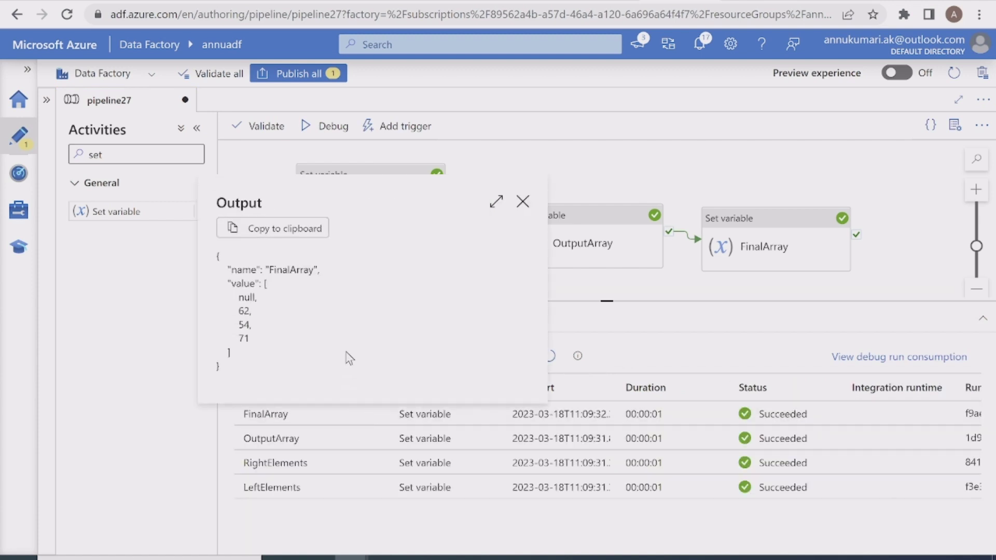
drag(237, 297, 267, 337)
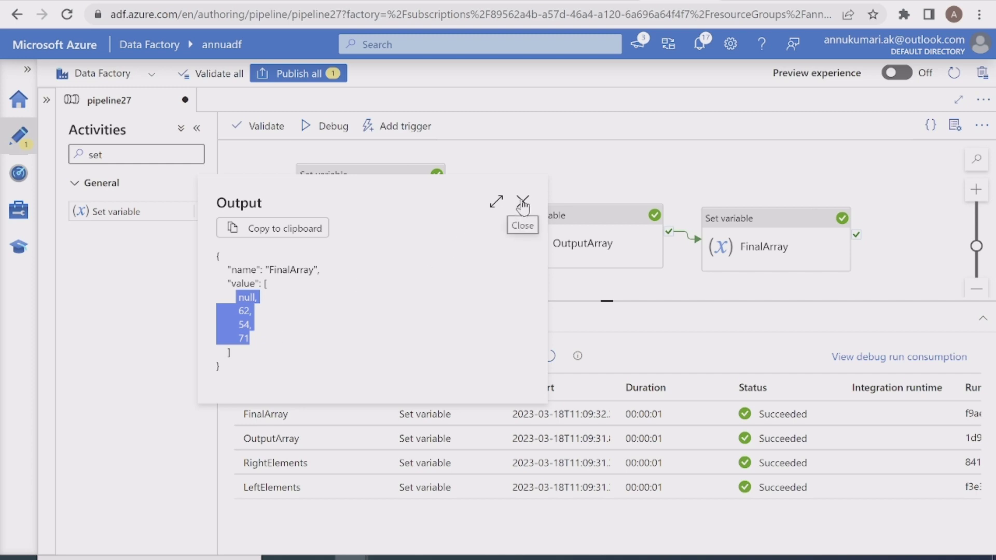
drag(244, 283, 254, 328)
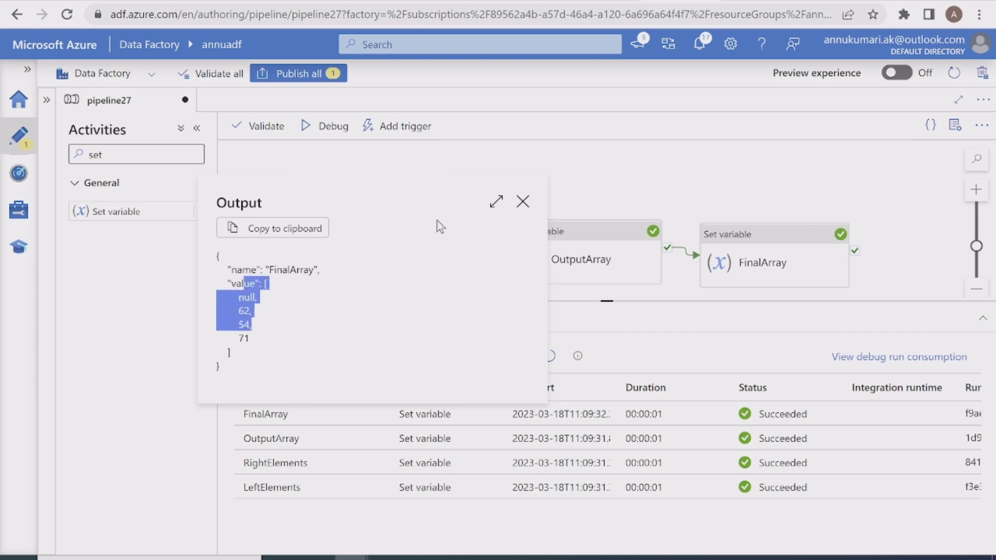
click(523, 201)
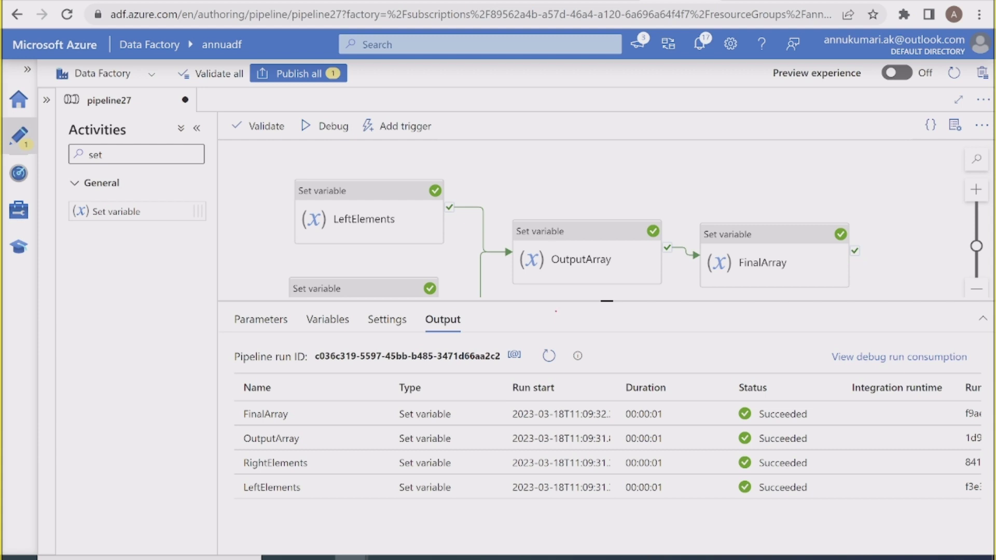
Handwrite the example array [1, 2, 3, 4, 5, 6, 7] in red ink across the pipeline canvas.
mouse_move(522, 184)
mouse_down()
mouse_move(531, 213)
mouse_move(603, 183)
mouse_up()
drag(620, 137, 626, 170)
drag(651, 147, 653, 157)
mouse_move(662, 120)
mouse_down()
mouse_move(680, 139)
mouse_move(696, 138)
mouse_up()
drag(703, 103, 710, 122)
drag(756, 79, 750, 99)
mouse_move(770, 94)
mouse_down()
mouse_move(772, 102)
mouse_move(792, 61)
mouse_up()
mouse_move(783, 83)
mouse_down()
mouse_move(805, 66)
mouse_move(816, 80)
mouse_up()
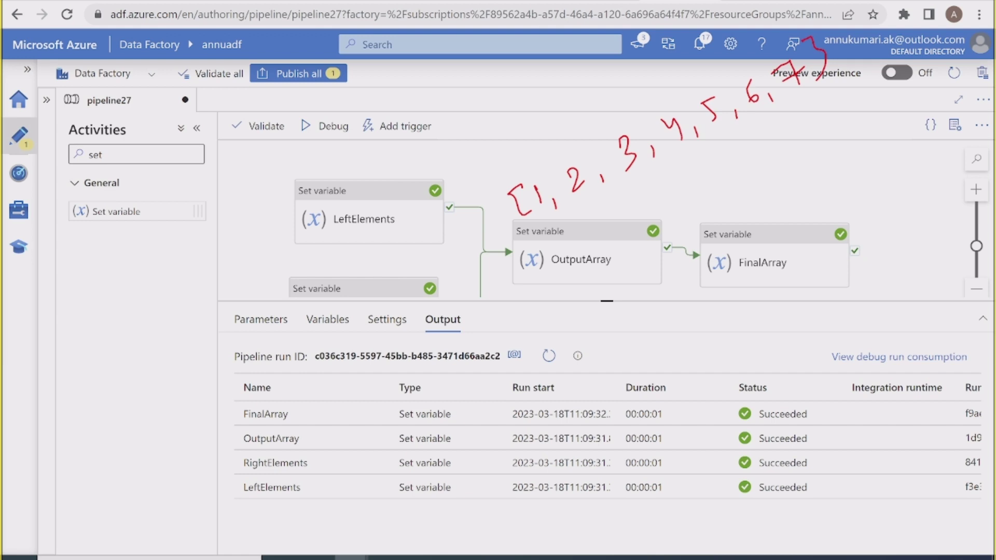
Circle 3, 4 in the handwritten array, box 1, 2 and 5, 6, 7, add swap arrows and underline the whole array.
mouse_move(625, 123)
mouse_down()
mouse_move(680, 110)
mouse_move(614, 142)
mouse_up()
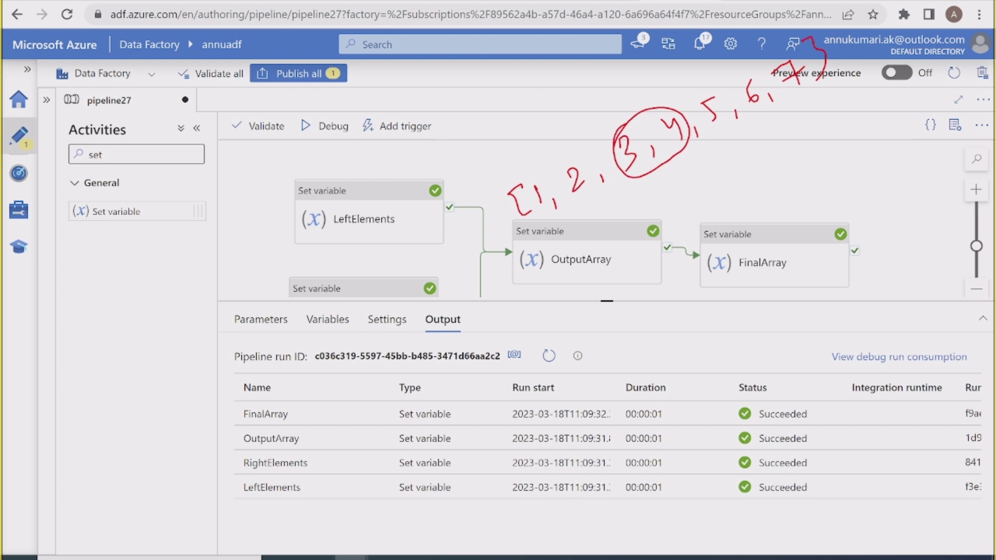
mouse_move(540, 217)
mouse_down()
mouse_move(570, 146)
mouse_move(530, 240)
mouse_up()
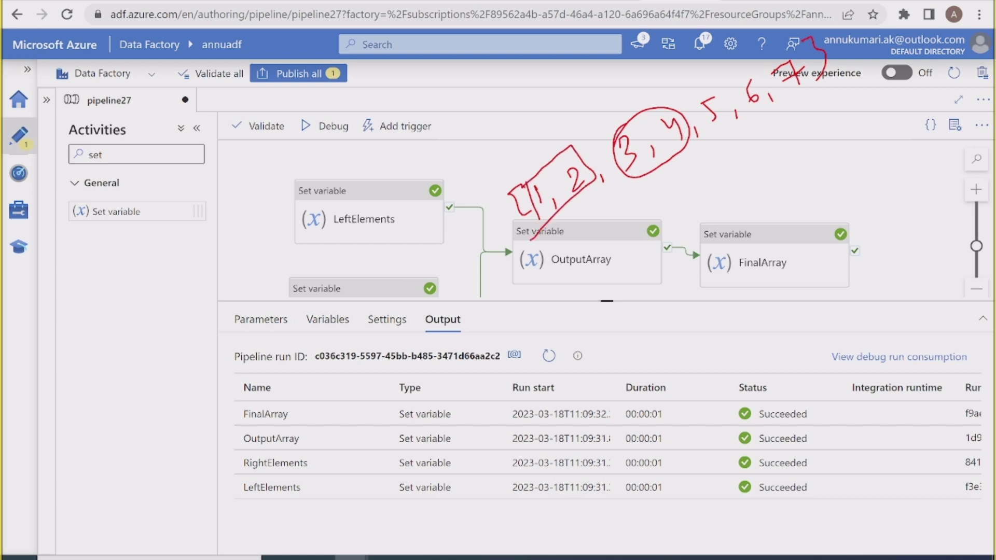
mouse_move(718, 146)
mouse_down()
mouse_move(801, 26)
mouse_move(715, 153)
mouse_up()
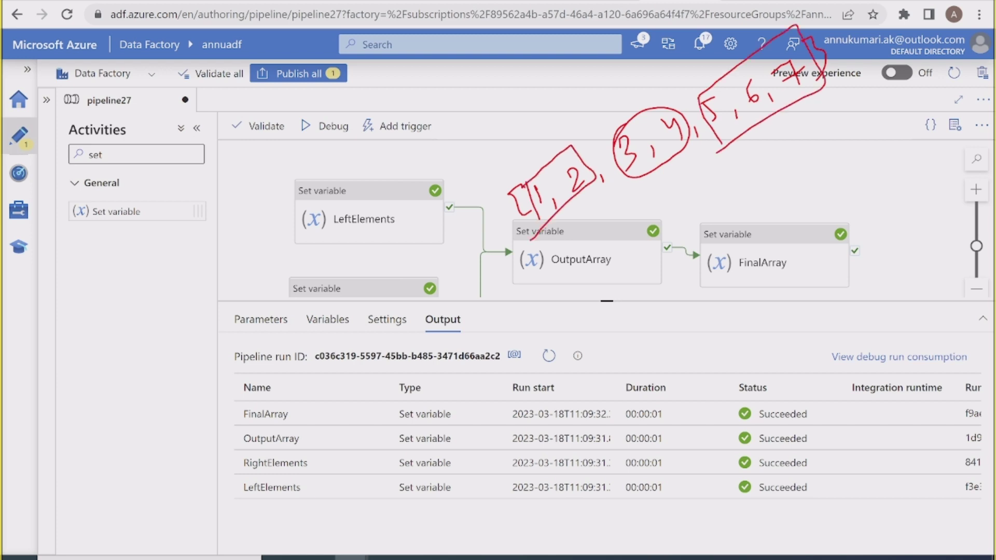
mouse_move(651, 92)
mouse_down()
mouse_move(625, 129)
mouse_move(656, 69)
mouse_move(649, 90)
mouse_up()
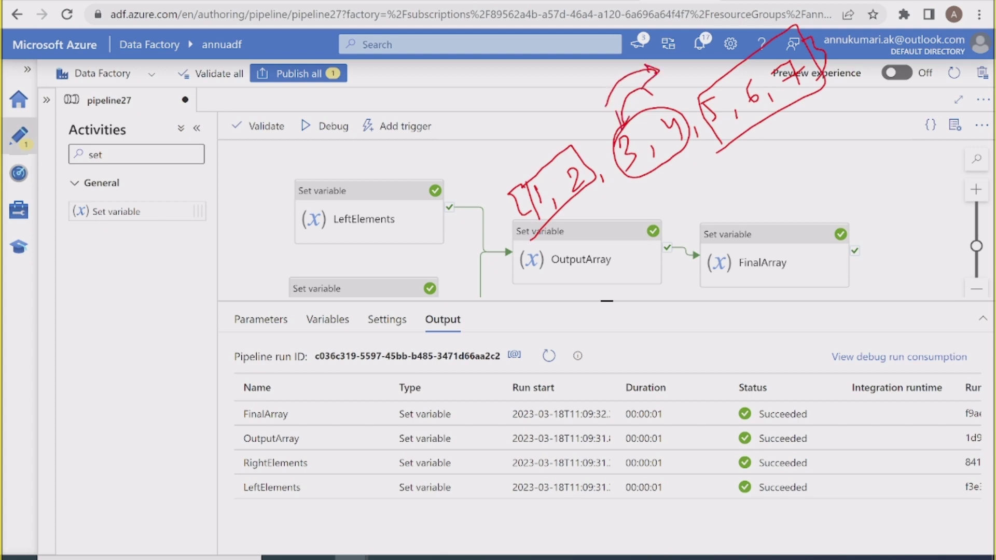
mouse_move(531, 244)
mouse_down()
mouse_move(826, 78)
mouse_move(556, 245)
mouse_move(809, 98)
mouse_up()
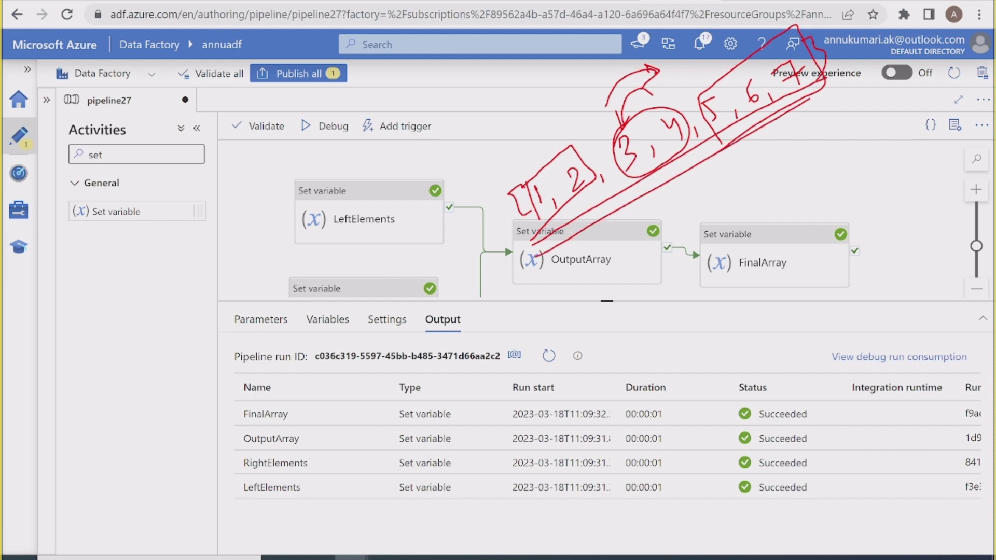
Undo the circle, boxes, arrows and underlines, keeping only the handwritten array of 1 to 7.
key(ctrl+z)
key(ctrl+z)
key(ctrl+z)
key(ctrl+z)
key(ctrl+z)
key(ctrl+z)
key(ctrl+z)
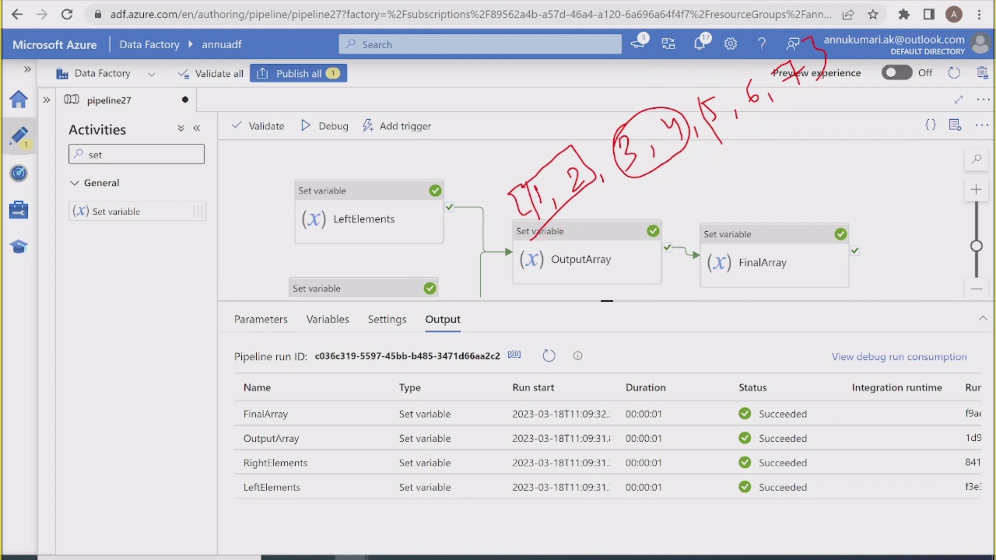
key(ctrl+z)
key(ctrl+z)
key(ctrl+z)
key(ctrl+z)
key(ctrl+z)
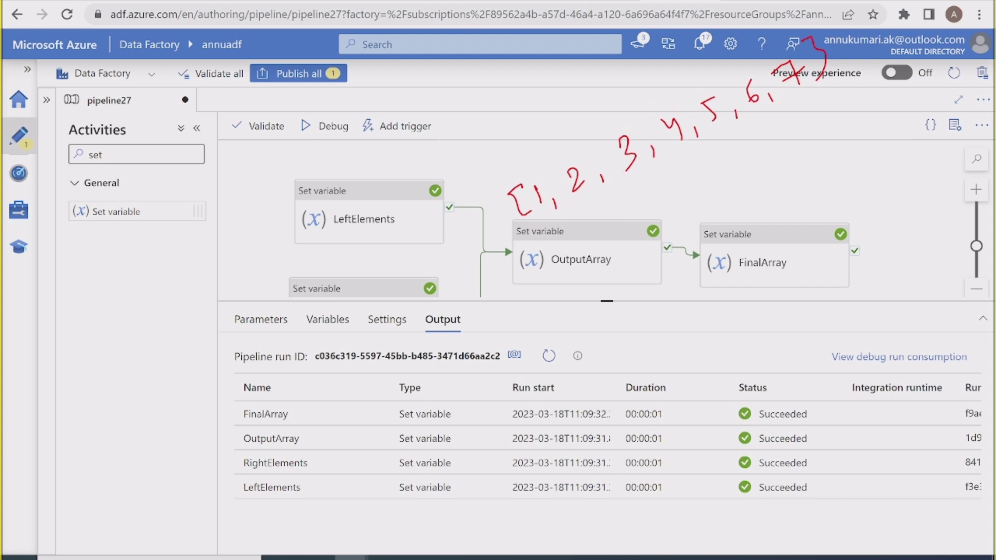
Mark elements 2 and 6 of the handwritten array with arrows and box the 1 before them.
drag(560, 120, 571, 156)
drag(563, 139, 585, 138)
drag(723, 51, 739, 73)
drag(744, 54, 727, 78)
mouse_move(517, 175)
mouse_down()
mouse_move(539, 159)
mouse_move(545, 221)
mouse_move(519, 174)
mouse_up()
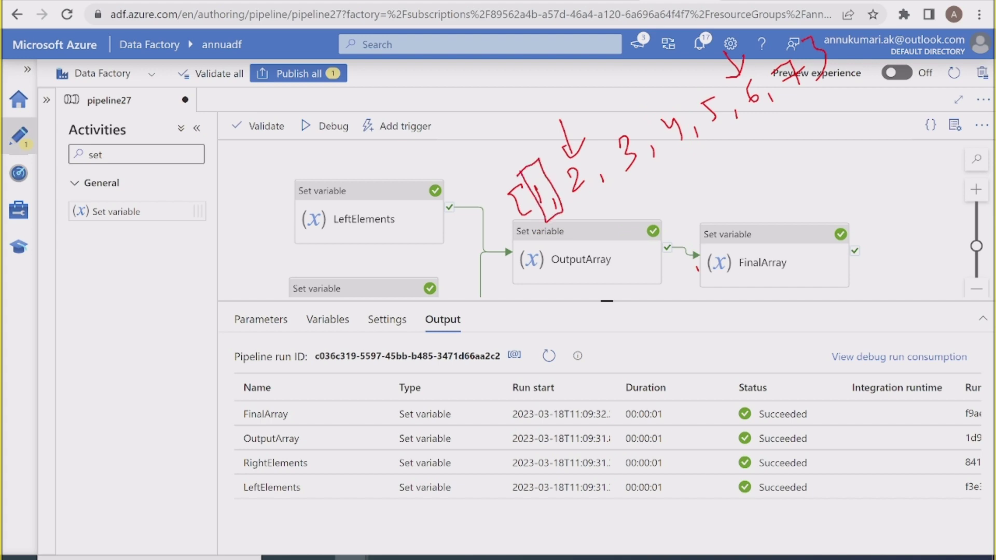
drag(581, 199, 597, 185)
mouse_move(786, 107)
mouse_down()
mouse_move(799, 37)
mouse_move(786, 110)
mouse_move(776, 108)
mouse_up()
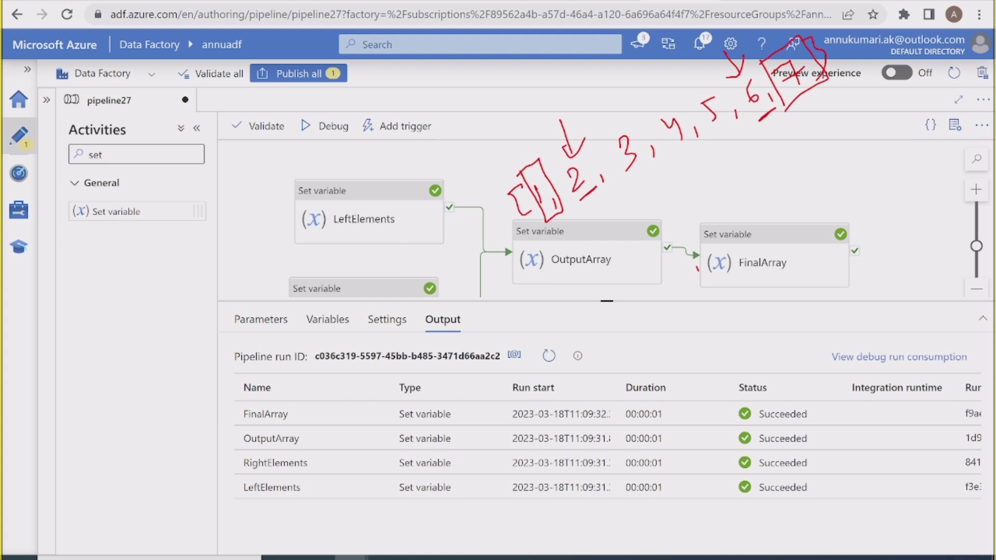
mouse_move(627, 188)
mouse_down()
mouse_move(608, 141)
mouse_move(719, 64)
mouse_move(742, 120)
mouse_move(627, 191)
mouse_up()
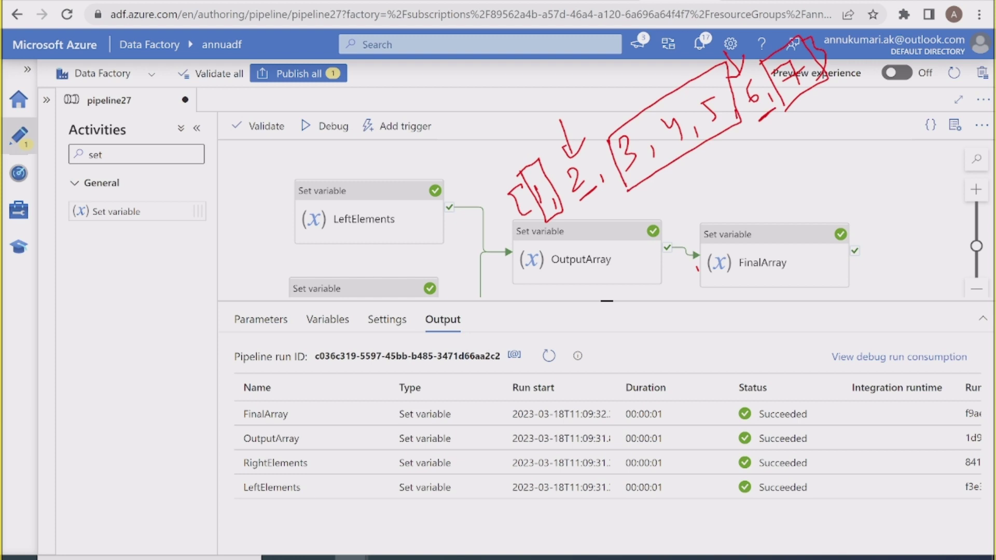
mouse_move(599, 205)
mouse_down()
mouse_move(597, 217)
mouse_move(611, 216)
mouse_up()
mouse_move(774, 128)
mouse_down()
mouse_move(772, 140)
mouse_move(802, 126)
mouse_up()
drag(553, 262, 574, 290)
drag(575, 272, 574, 290)
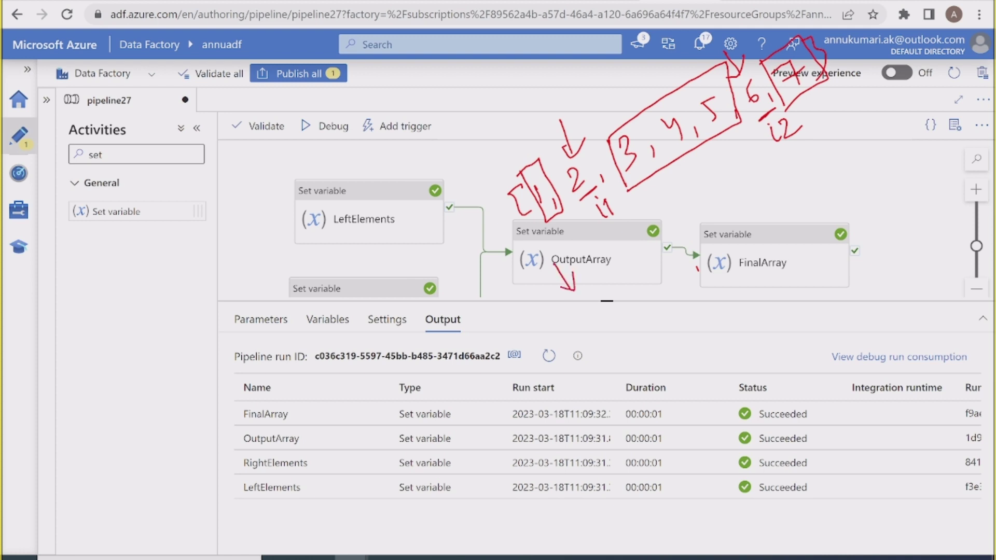
mouse_move(591, 335)
mouse_down()
mouse_move(585, 359)
mouse_move(603, 353)
mouse_up()
mouse_move(620, 323)
mouse_down()
mouse_move(604, 358)
mouse_move(625, 311)
mouse_up()
drag(623, 319, 627, 338)
mouse_move(635, 374)
mouse_down()
mouse_move(651, 397)
mouse_move(656, 389)
mouse_move(636, 412)
mouse_up()
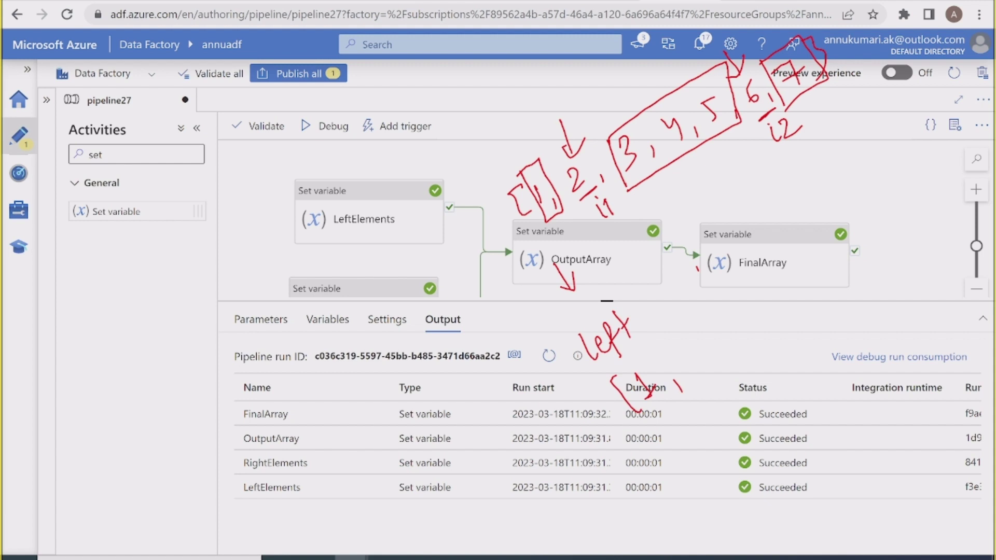
drag(782, 153, 798, 142)
mouse_move(671, 285)
mouse_down()
mouse_move(673, 298)
mouse_move(682, 274)
mouse_move(688, 283)
mouse_move(732, 231)
mouse_move(801, 187)
mouse_up()
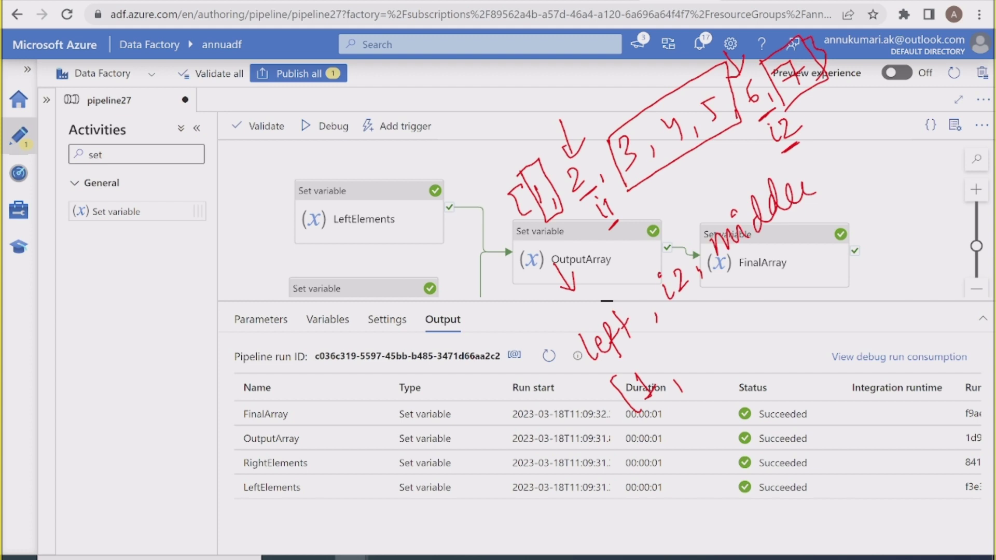
mouse_move(716, 322)
mouse_down()
mouse_move(703, 346)
mouse_move(738, 355)
mouse_up()
mouse_move(749, 293)
mouse_down()
mouse_move(759, 321)
mouse_move(772, 319)
mouse_up()
drag(783, 277, 801, 289)
drag(812, 279, 809, 290)
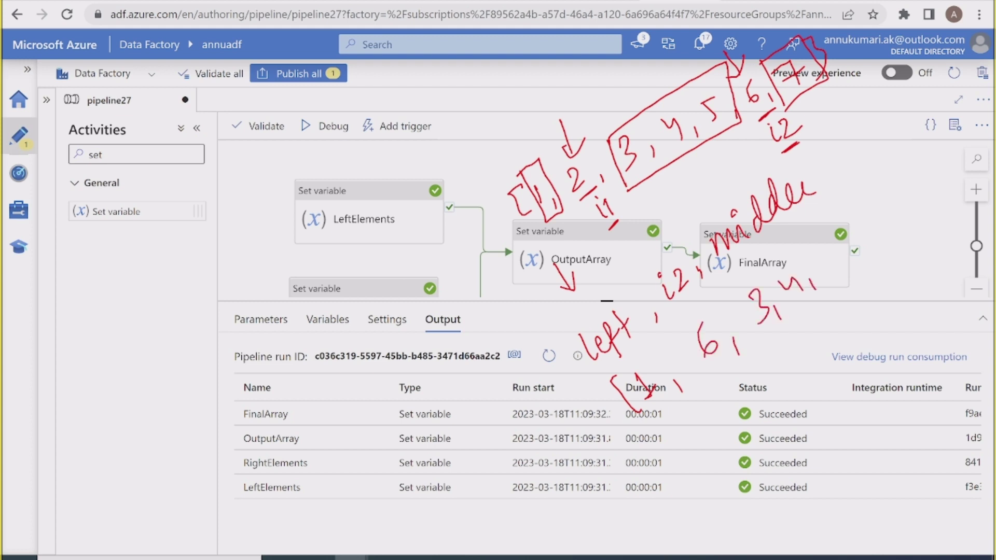
drag(827, 243, 817, 276)
drag(645, 73, 632, 88)
drag(855, 251, 861, 273)
drag(828, 184, 822, 197)
drag(835, 160, 826, 174)
drag(818, 144, 846, 164)
drag(862, 218, 899, 236)
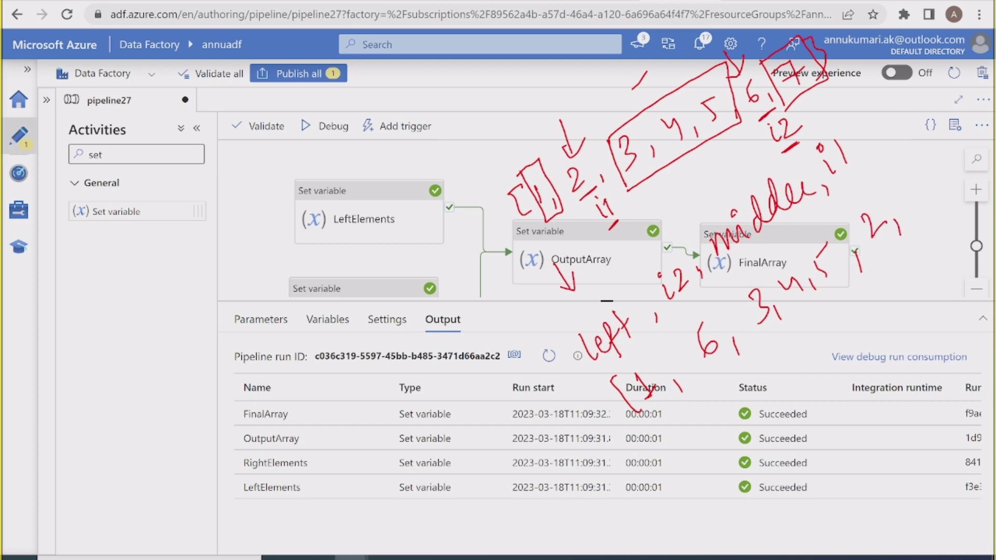
drag(863, 152, 865, 165)
mouse_move(859, 106)
mouse_down()
mouse_move(865, 137)
mouse_move(897, 125)
mouse_move(915, 93)
mouse_move(923, 100)
mouse_up()
click(885, 95)
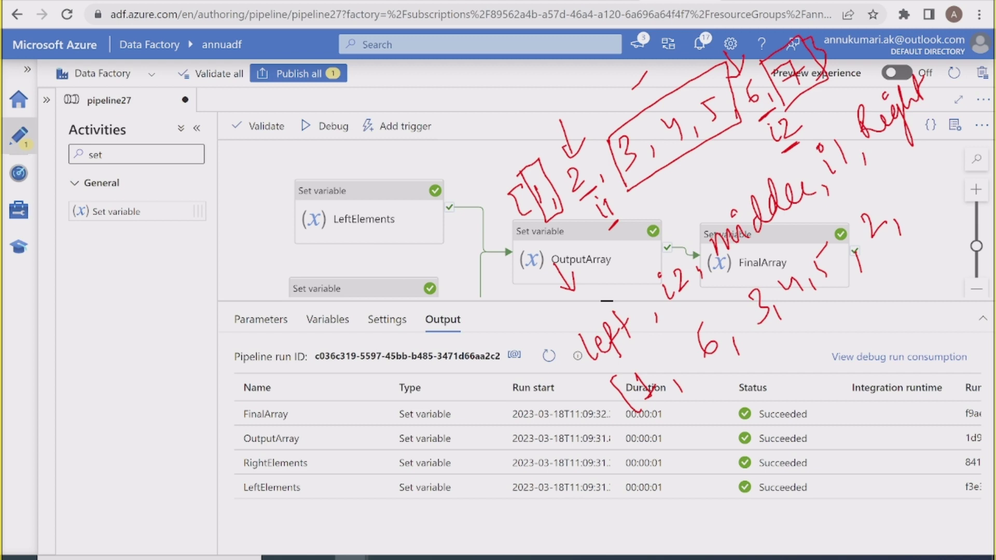
mouse_move(885, 182)
mouse_down()
mouse_move(904, 191)
mouse_move(903, 206)
mouse_up()
drag(898, 154, 931, 187)
drag(574, 201, 593, 189)
drag(759, 116, 773, 106)
drag(738, 356, 722, 373)
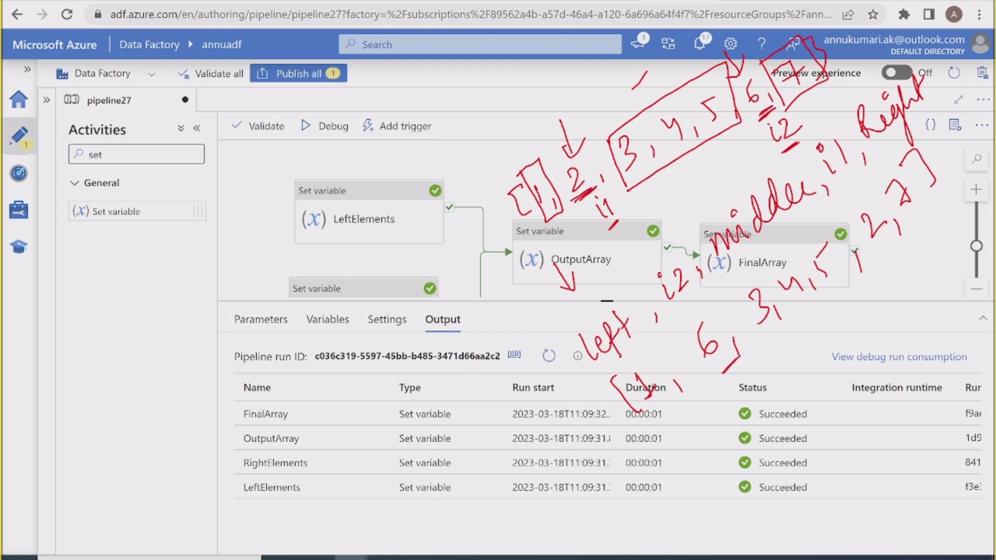
drag(875, 264, 899, 246)
drag(779, 348, 828, 309)
drag(928, 227, 942, 210)
drag(669, 432, 705, 398)
drag(630, 191, 732, 129)
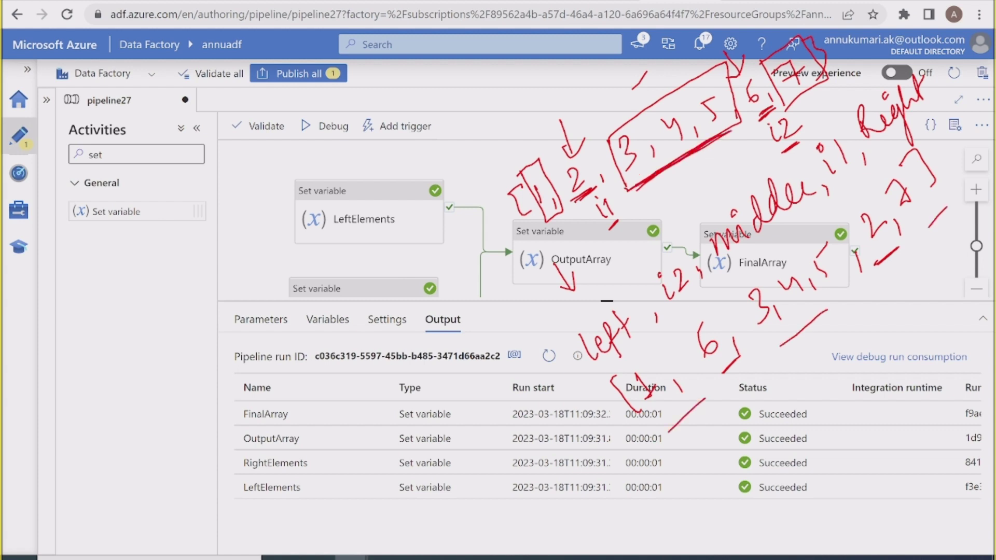
drag(654, 179, 672, 167)
drag(597, 372, 902, 141)
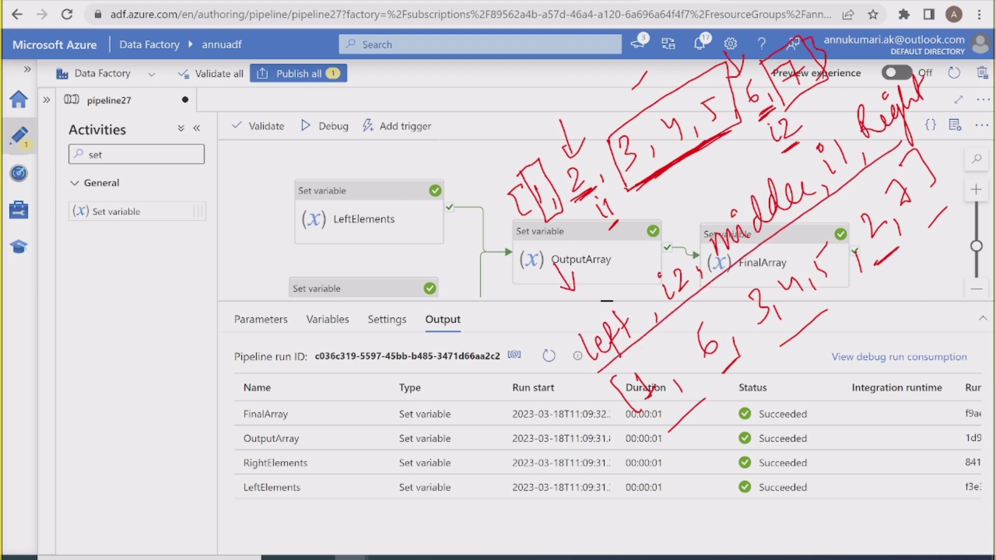
mouse_move(809, 209)
mouse_down()
mouse_move(739, 264)
mouse_move(778, 263)
mouse_up()
drag(681, 301, 702, 285)
drag(815, 203, 853, 172)
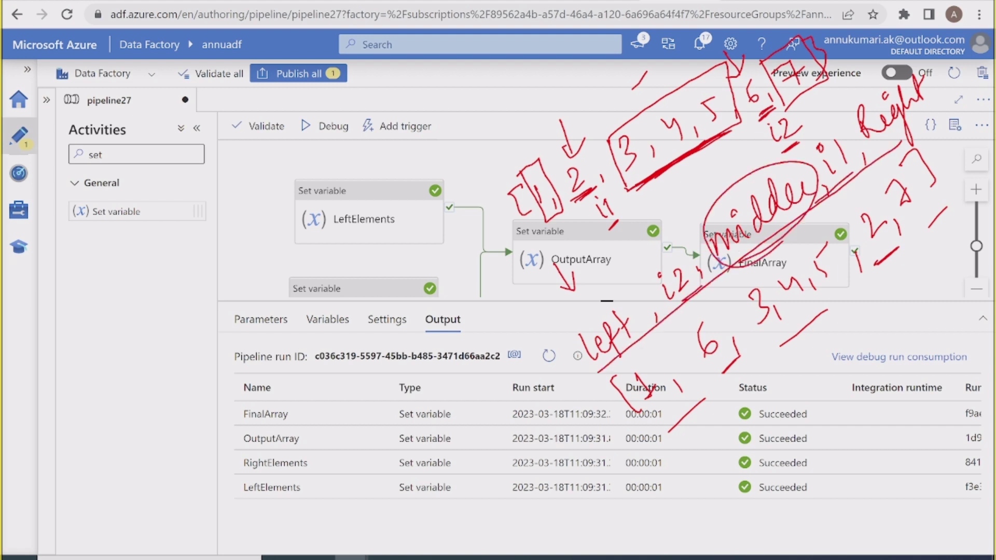
key(Escape)
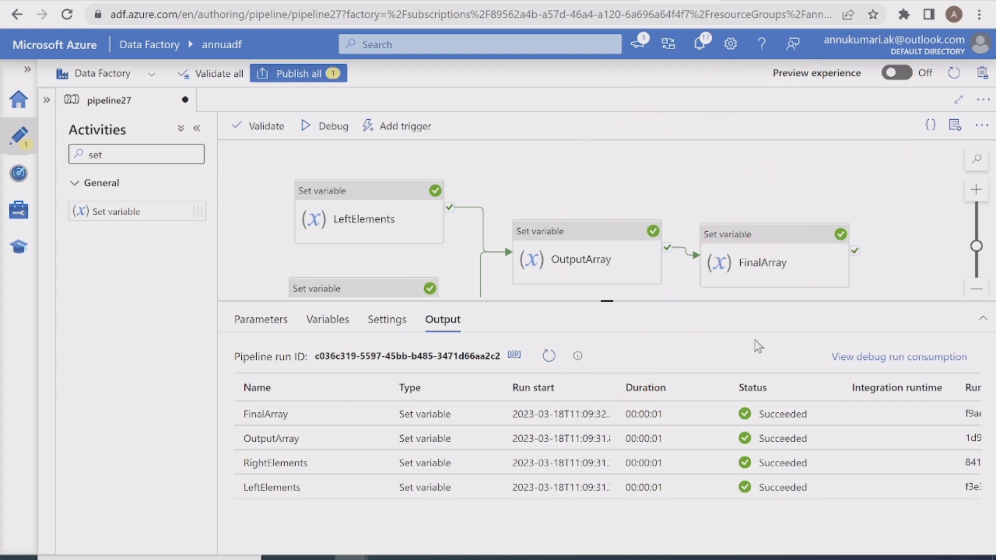
Switch to the Excel workbook and insert "Middle," between index2 and index1 in the element order in cell A14.
key(alt+Tab)
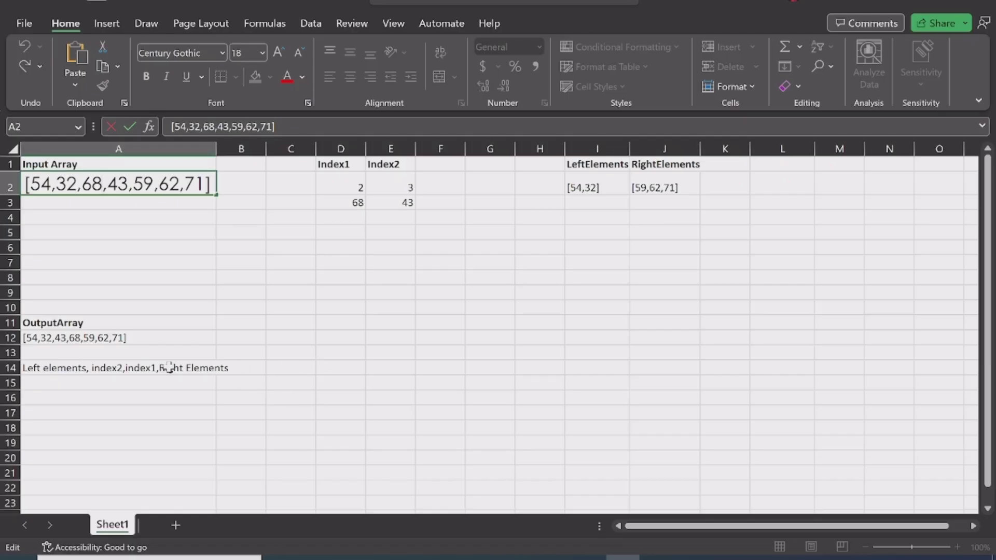
click(118, 367)
double_click(124, 367)
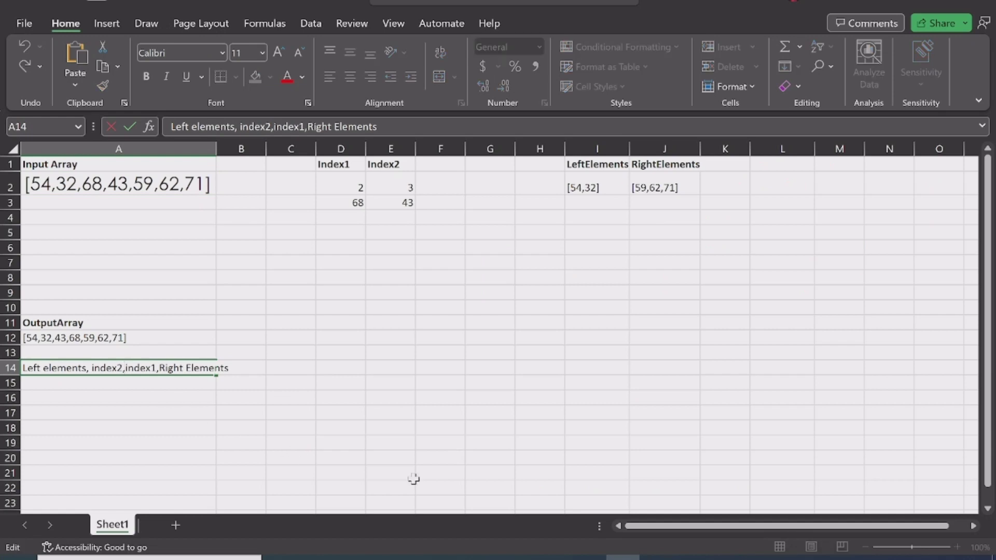
text(Middle)
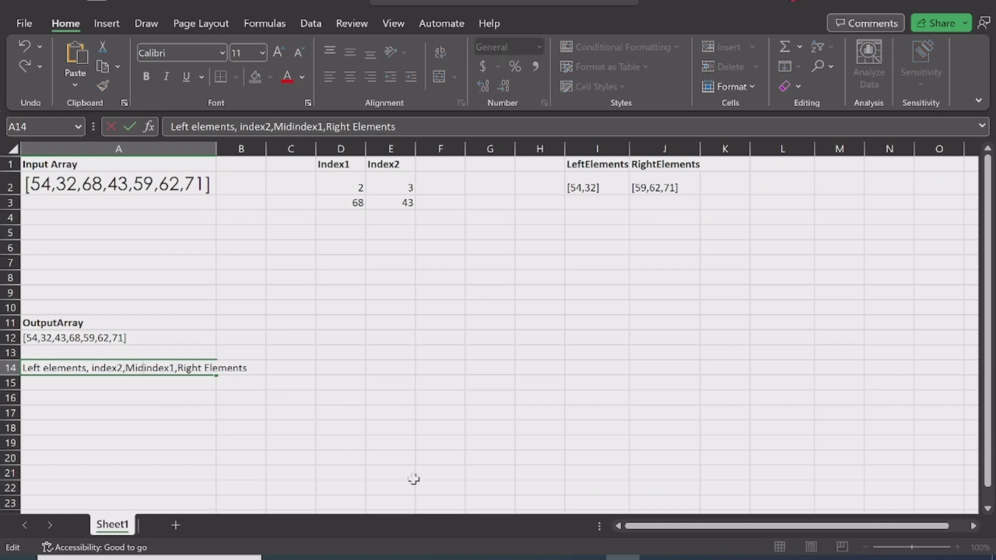
text(,)
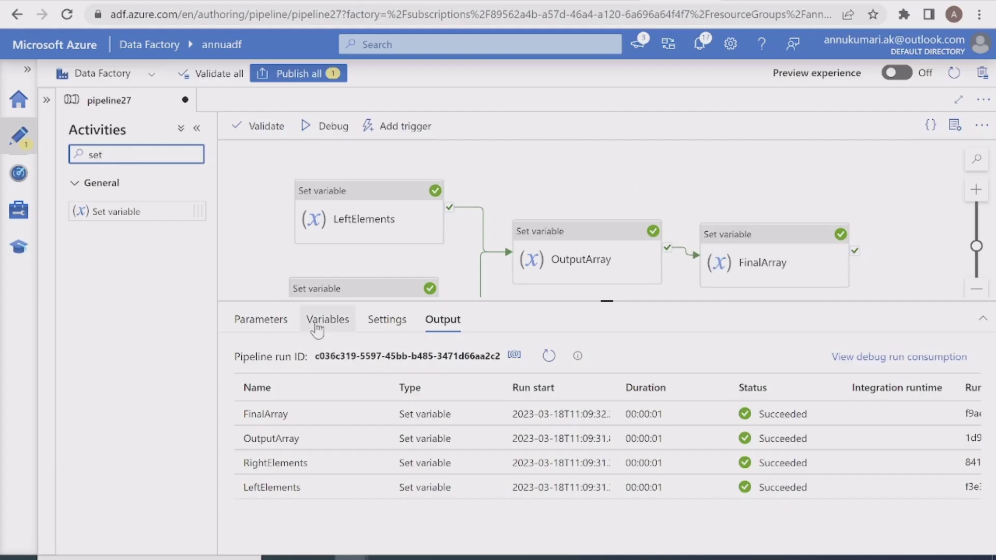
Back in Azure Data Factory, add a pipeline variable named MiddleElements with type Array.
click(327, 320)
click(277, 360)
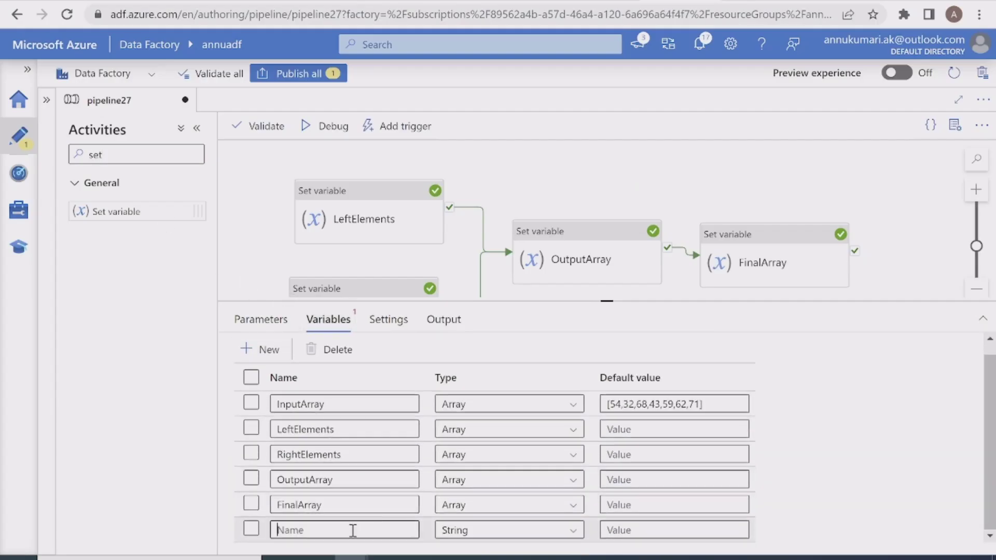
click(351, 530)
text(Middle)
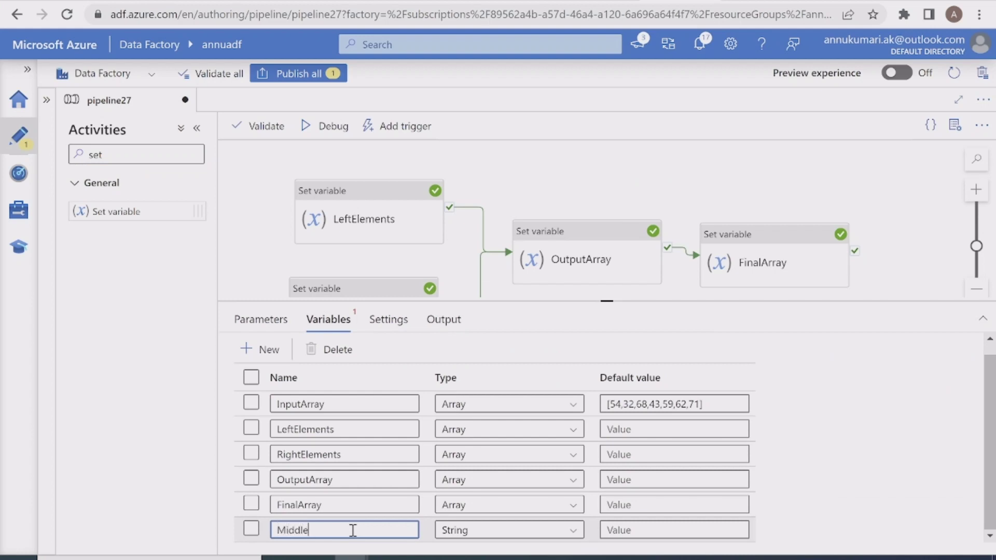
text(Elements)
click(525, 534)
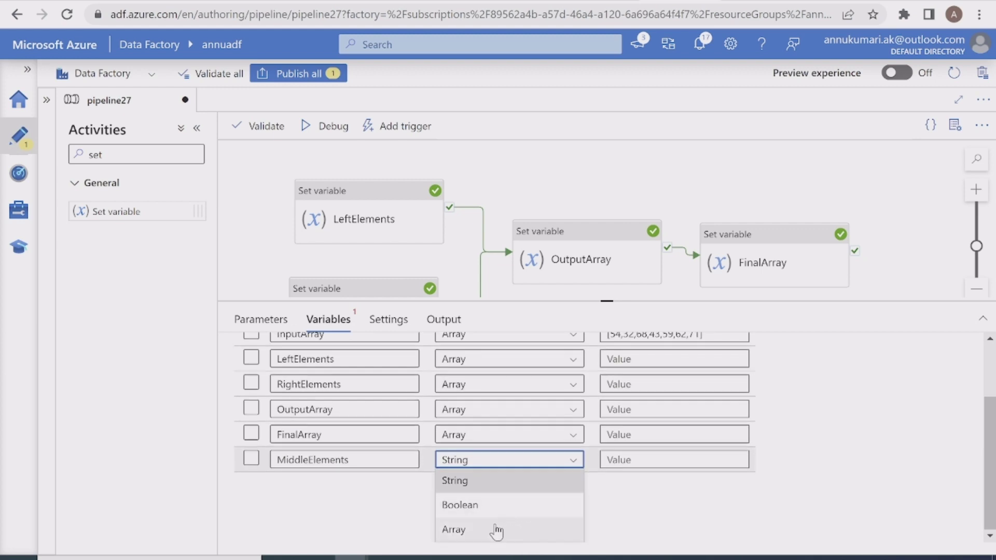
click(498, 529)
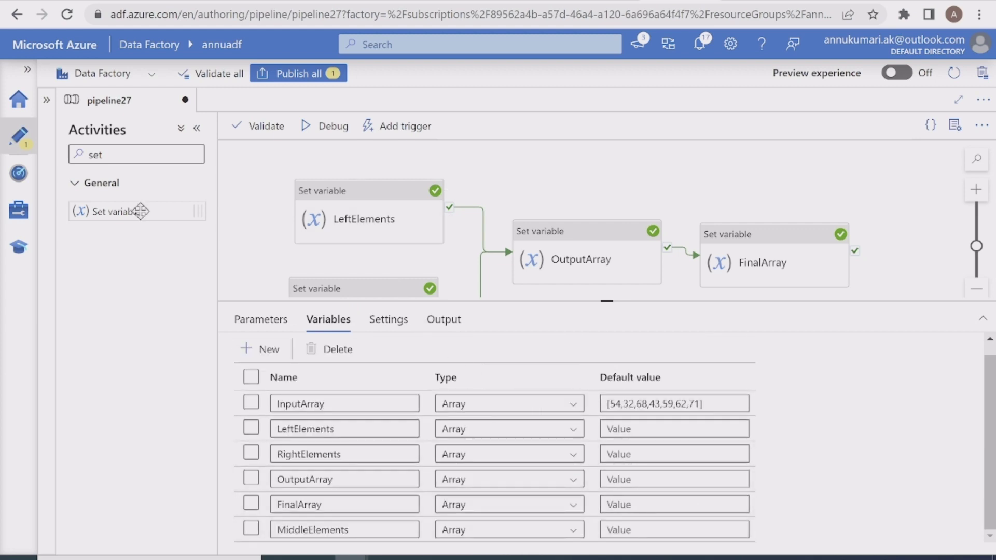
Add a Set variable activity below RightElements and connect its success output to OutputArray.
drag(606, 302, 606, 424)
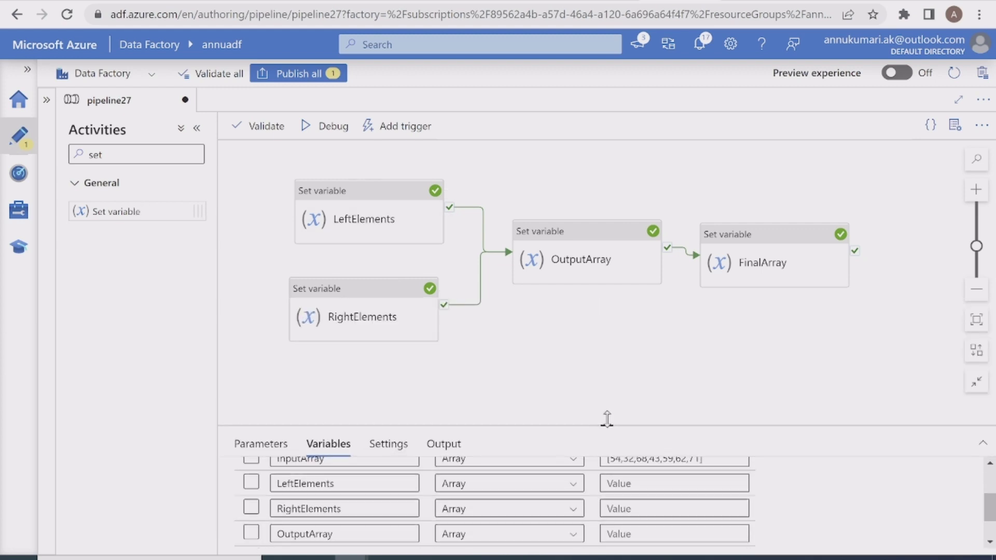
drag(133, 212, 366, 393)
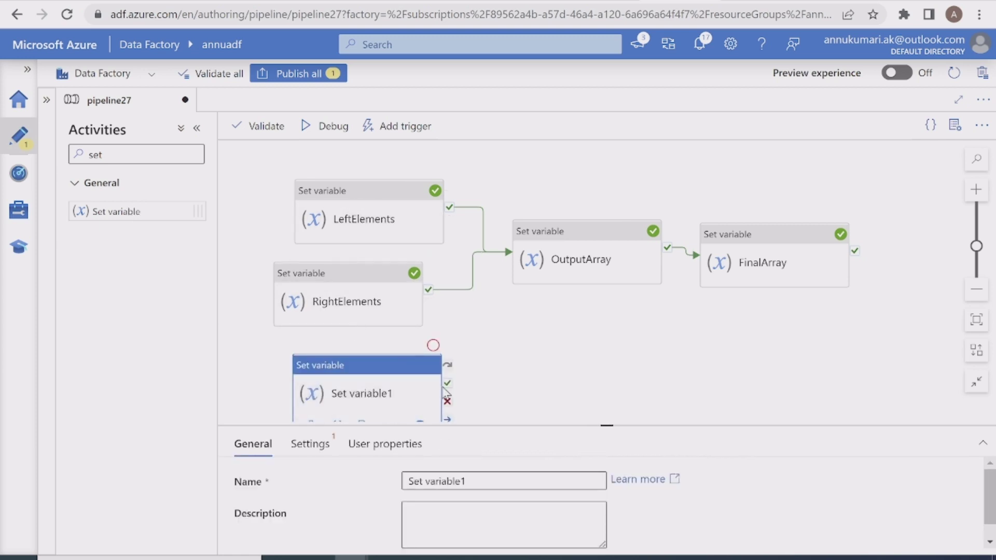
drag(447, 383, 518, 272)
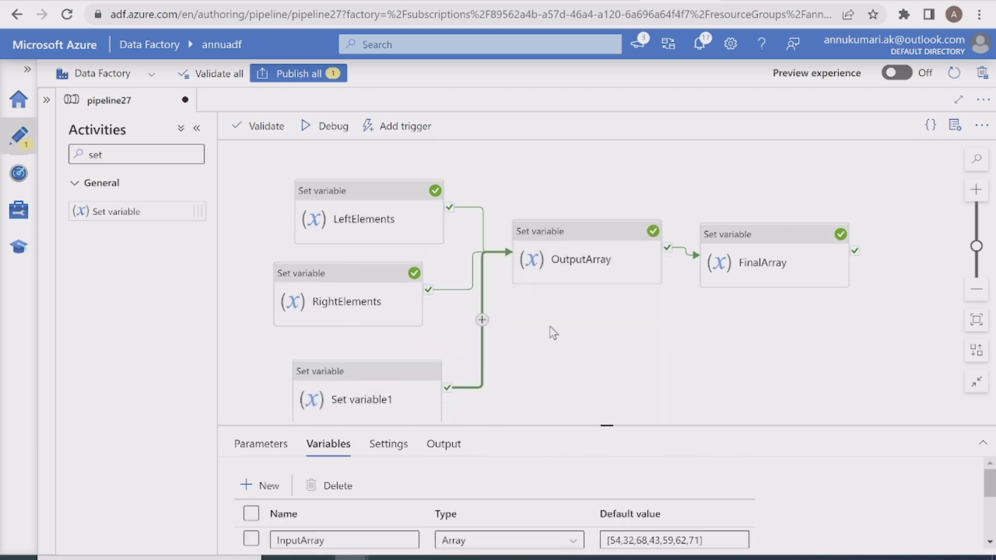
Rename the new Set variable activity below RightElements as MiddleElements.
click(371, 384)
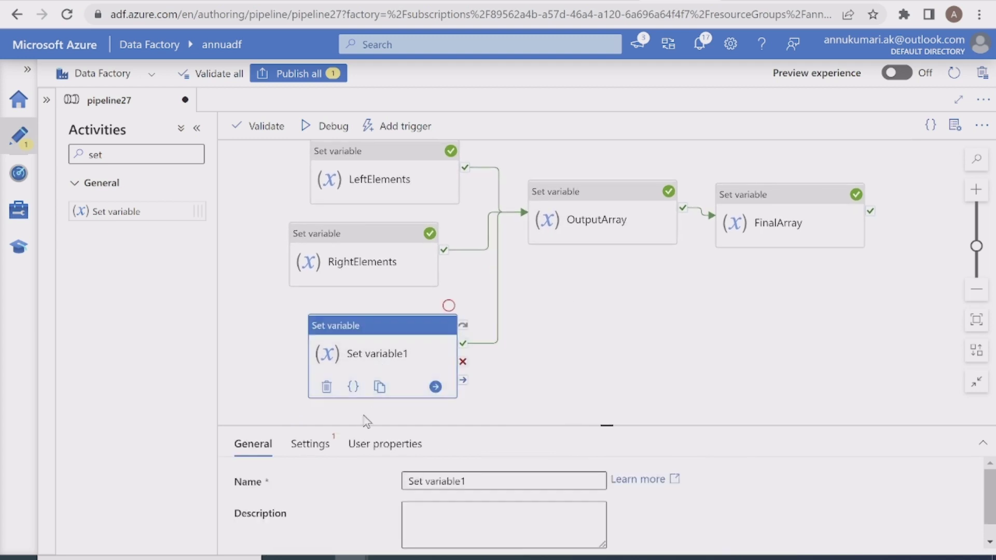
drag(614, 425, 607, 369)
drag(498, 425, 373, 427)
text(MiddleLem)
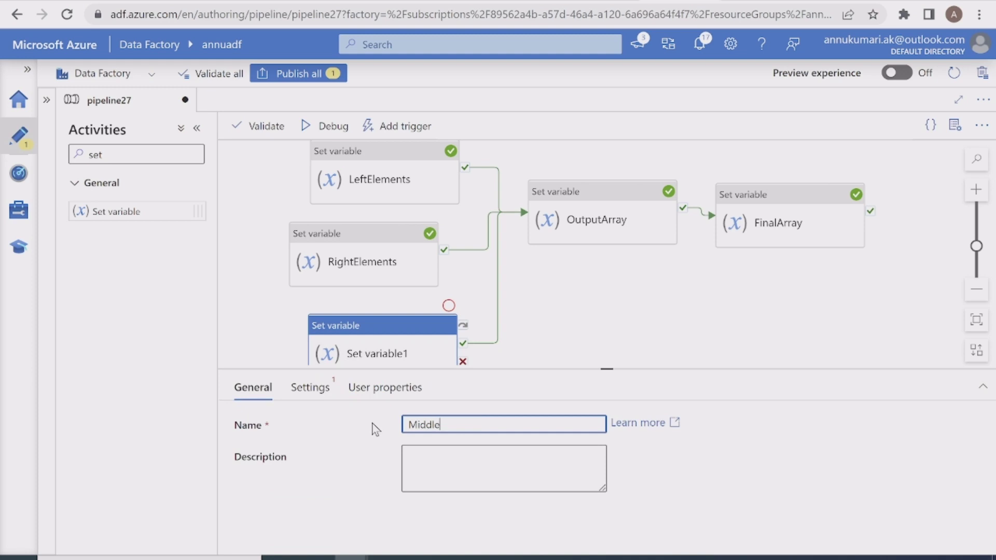
key(BackSpace)
key(BackSpace)
key(BackSpace)
text(Elements)
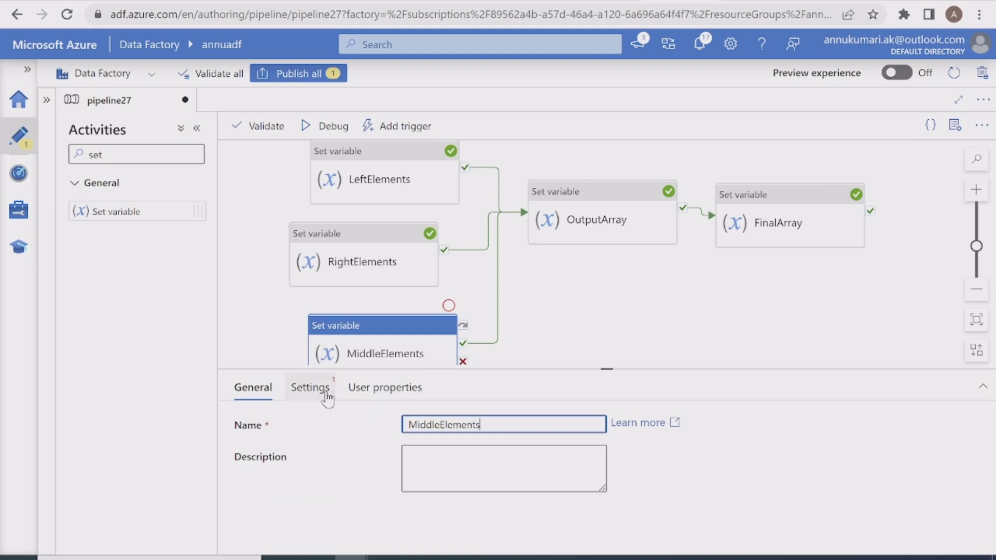
Assign the pipeline variable MiddleElements to the MiddleElements activity and open its value for editing.
click(307, 388)
click(458, 461)
scroll(444, 511, down, 2)
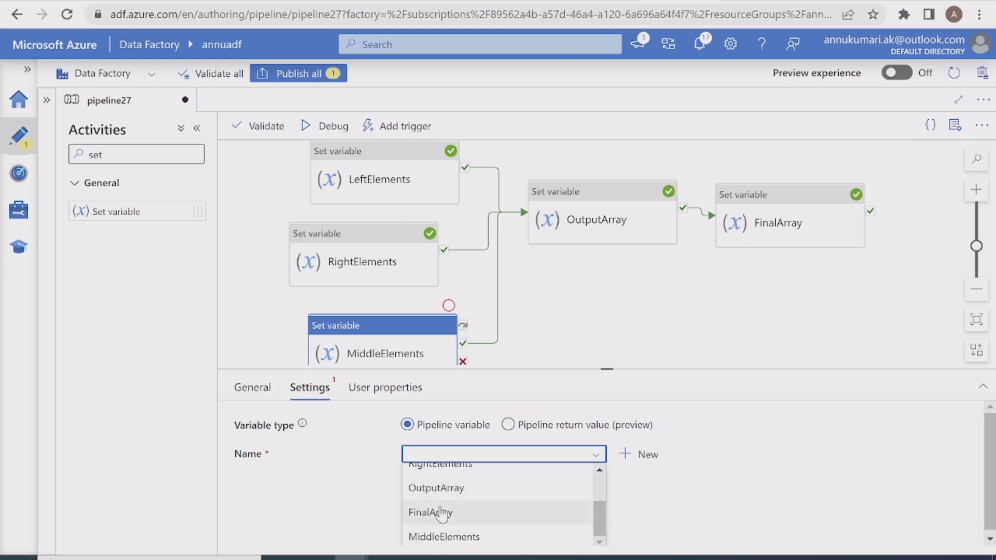
click(436, 534)
click(438, 490)
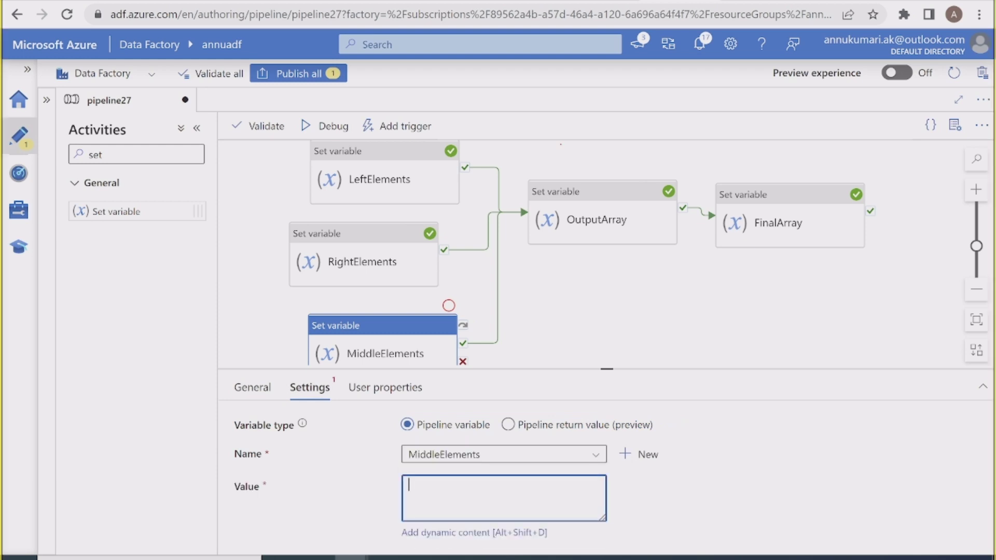
mouse_move(514, 106)
mouse_down()
mouse_move(522, 136)
mouse_move(625, 92)
mouse_up()
mouse_move(624, 84)
mouse_down()
mouse_move(621, 100)
mouse_move(633, 100)
mouse_up()
mouse_move(639, 76)
mouse_down()
mouse_move(638, 92)
mouse_move(652, 71)
mouse_up()
mouse_move(656, 85)
mouse_down()
mouse_move(658, 95)
mouse_move(687, 89)
mouse_up()
drag(694, 74, 705, 69)
drag(711, 51, 715, 79)
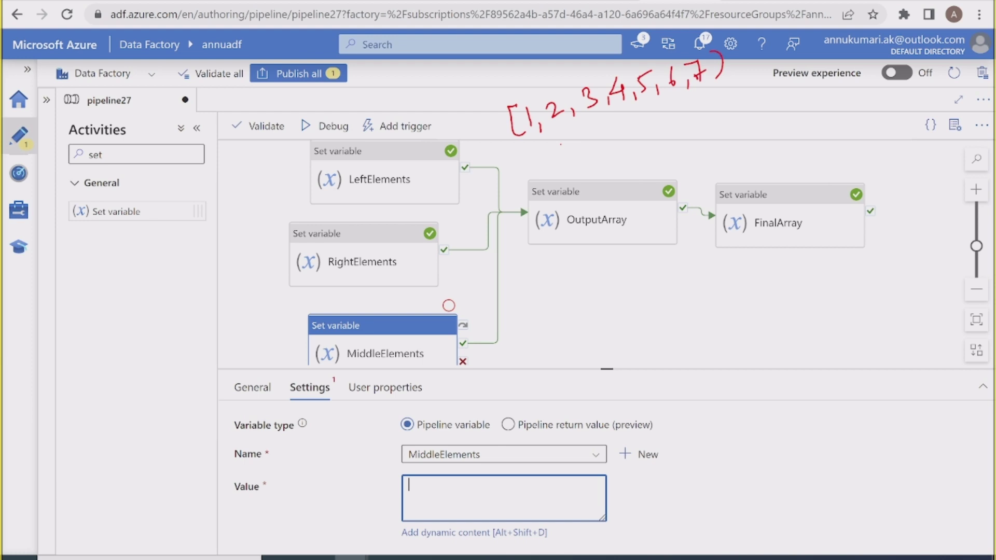
mouse_move(557, 91)
mouse_down()
mouse_move(541, 110)
mouse_move(560, 91)
mouse_up()
drag(684, 62, 685, 62)
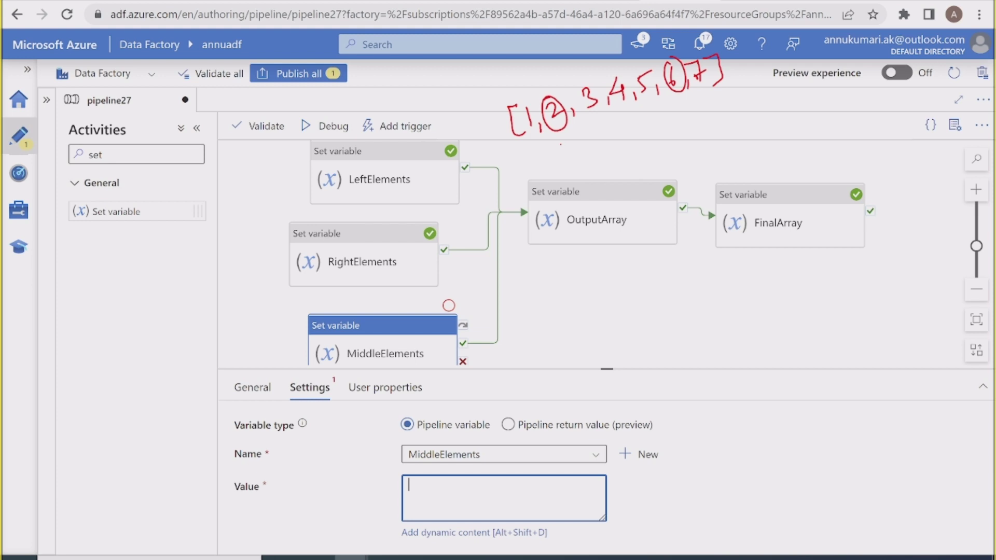
mouse_move(461, 119)
mouse_down()
mouse_move(537, 83)
mouse_move(569, 108)
mouse_move(478, 177)
mouse_up()
mouse_move(539, 63)
mouse_down()
mouse_move(553, 76)
mouse_move(538, 63)
mouse_up()
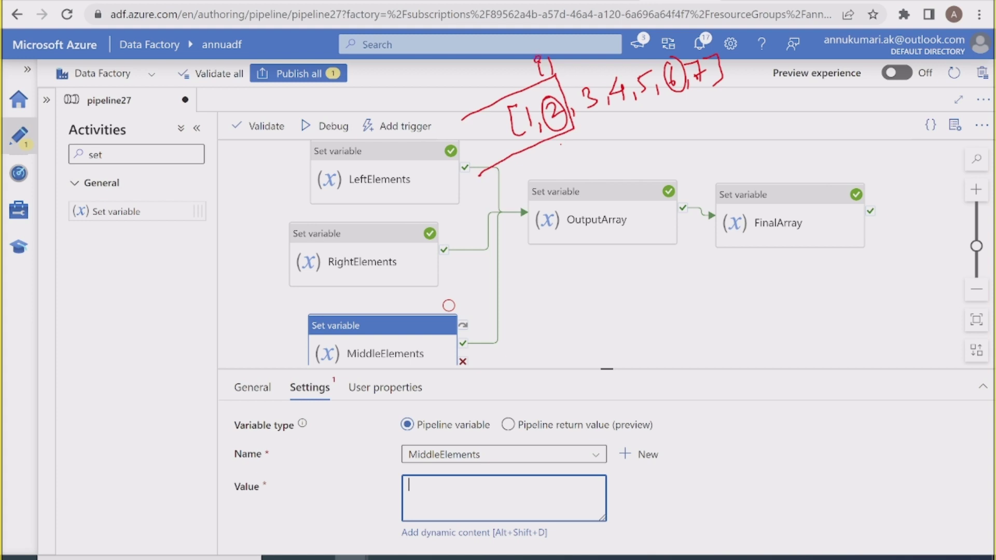
mouse_move(437, 235)
mouse_down()
mouse_move(441, 260)
mouse_move(454, 243)
mouse_move(476, 238)
mouse_move(486, 250)
mouse_up()
mouse_move(511, 203)
mouse_down()
mouse_move(512, 216)
mouse_move(518, 201)
mouse_move(548, 205)
mouse_move(570, 170)
mouse_move(586, 177)
mouse_up()
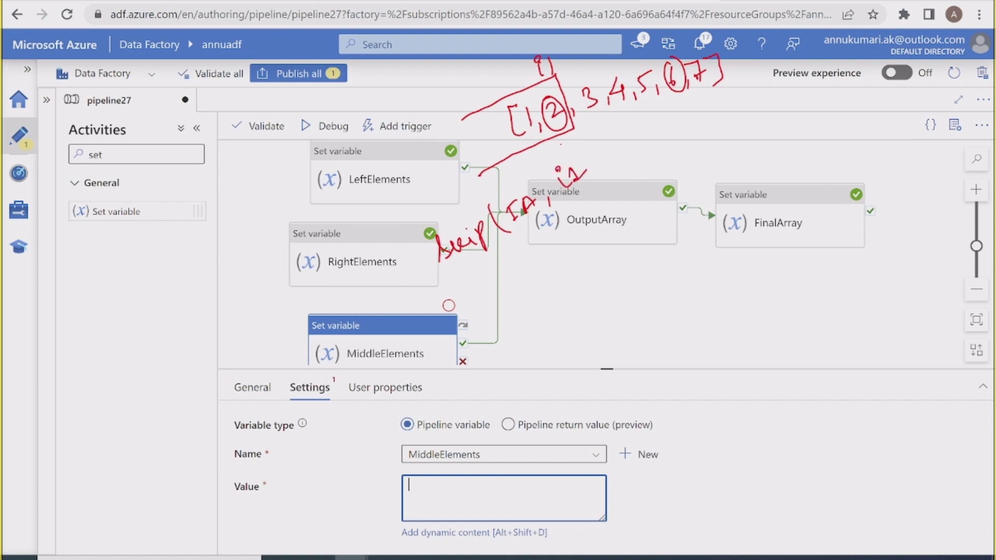
mouse_move(539, 139)
mouse_down()
mouse_move(536, 148)
mouse_move(571, 123)
mouse_move(540, 133)
mouse_move(564, 127)
mouse_up()
mouse_move(586, 164)
mouse_down()
mouse_move(598, 155)
mouse_move(612, 169)
mouse_up()
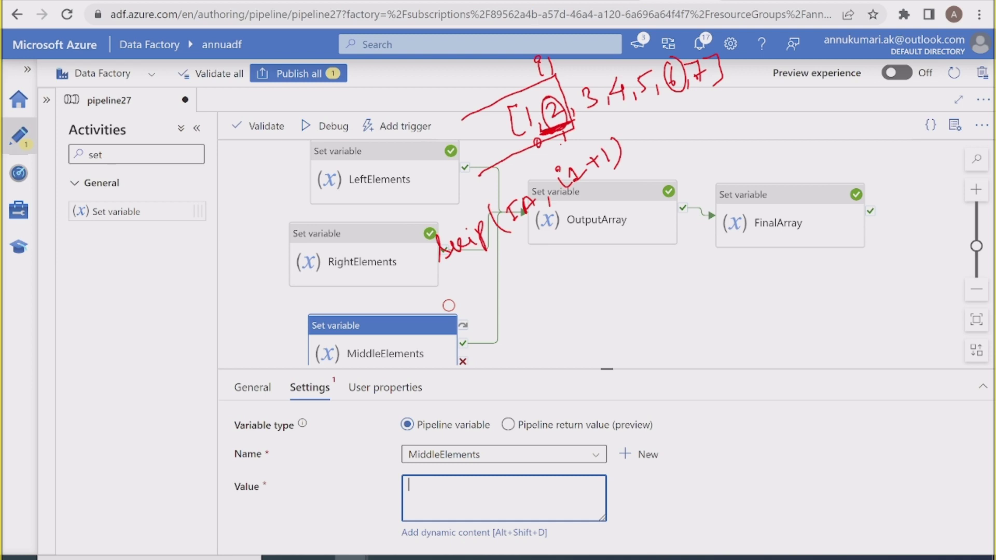
mouse_move(516, 105)
mouse_down()
mouse_move(537, 95)
mouse_move(571, 110)
mouse_move(530, 134)
mouse_move(518, 106)
mouse_move(551, 135)
mouse_up()
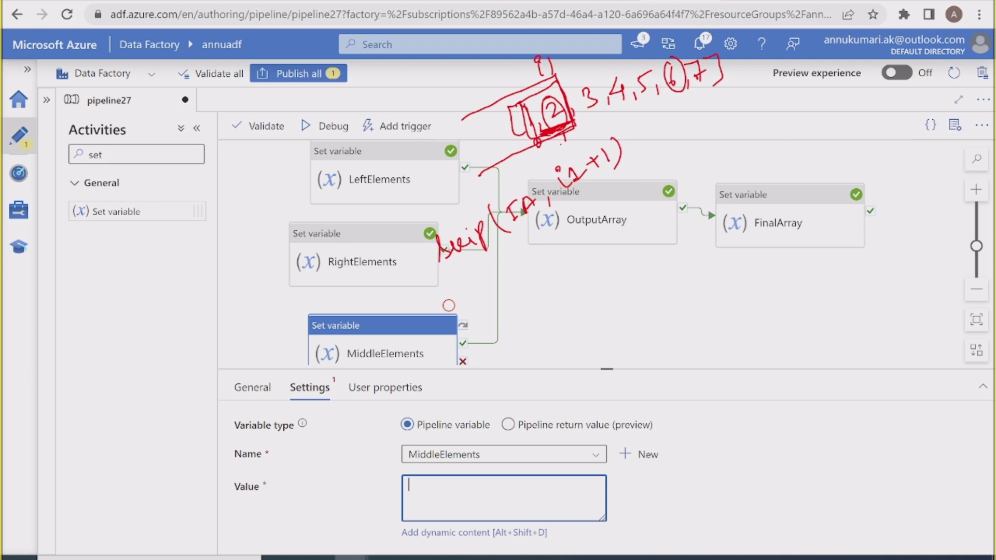
mouse_move(517, 106)
mouse_down()
mouse_move(560, 80)
mouse_move(578, 128)
mouse_move(520, 117)
mouse_move(544, 89)
mouse_up()
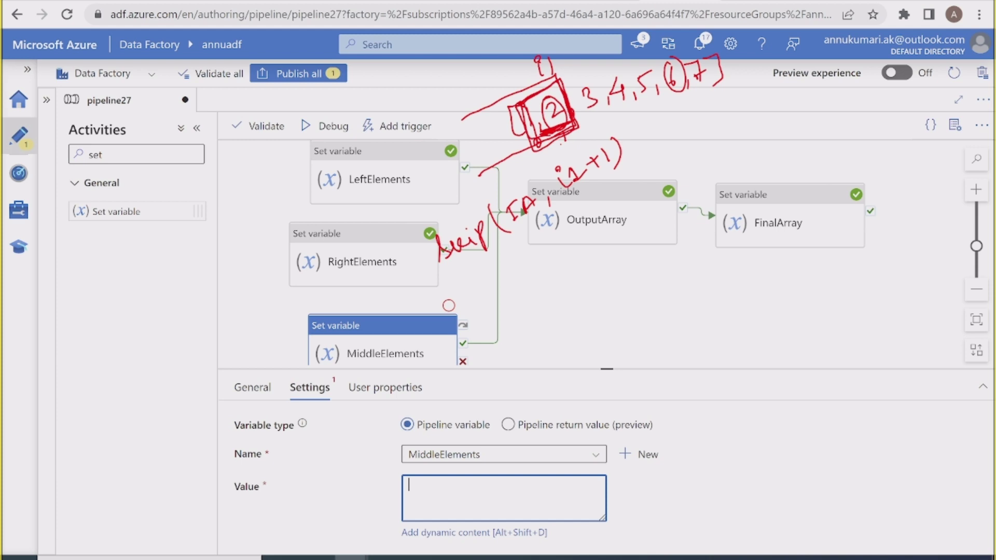
drag(575, 71, 714, 27)
mouse_move(684, 95)
mouse_down()
mouse_move(718, 105)
mouse_move(749, 86)
mouse_up()
drag(742, 94, 750, 90)
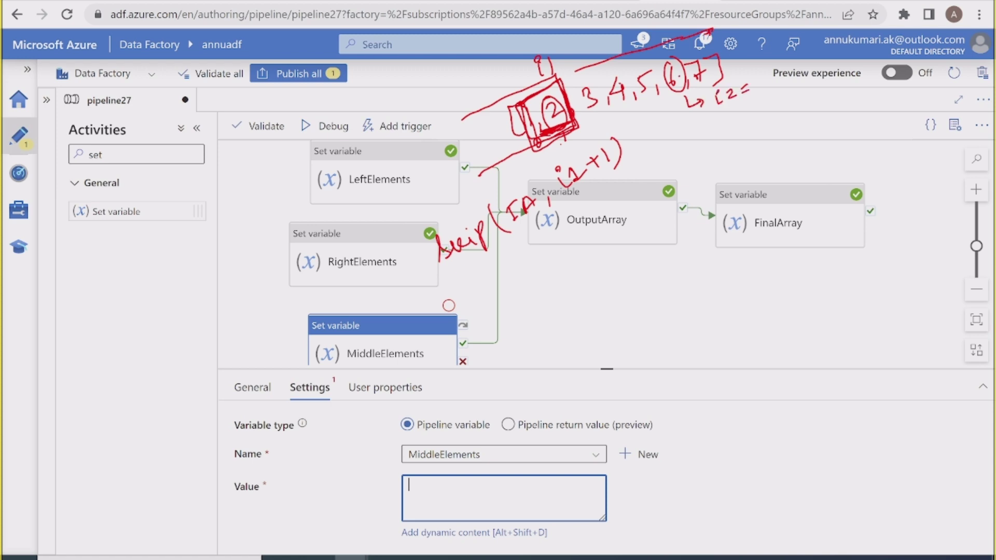
drag(762, 81, 759, 91)
drag(760, 80, 776, 68)
mouse_move(734, 130)
mouse_down()
mouse_move(754, 141)
mouse_move(794, 127)
mouse_up()
drag(780, 110, 807, 121)
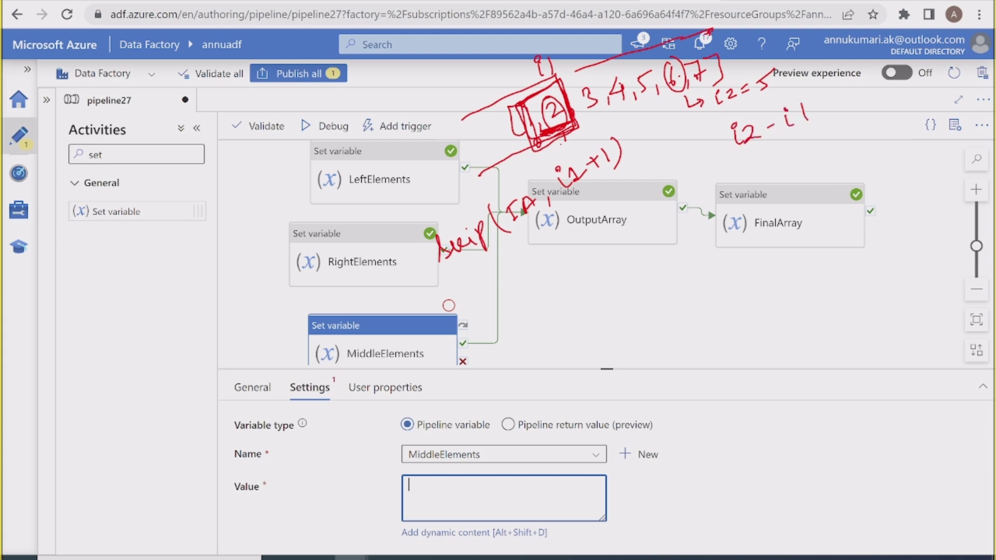
drag(762, 153, 763, 171)
drag(770, 153, 825, 150)
drag(786, 203, 794, 198)
drag(790, 209, 825, 193)
drag(820, 184, 827, 206)
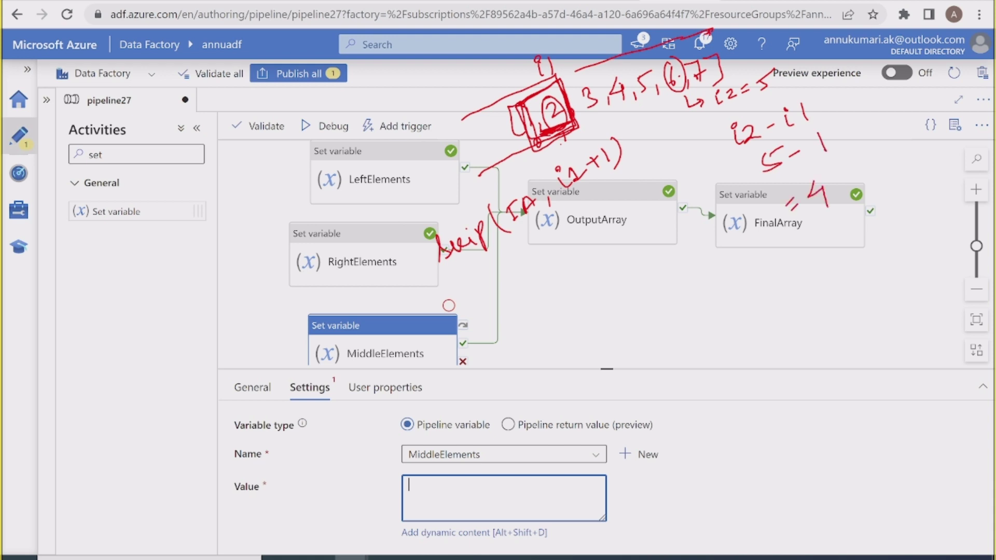
mouse_move(587, 303)
mouse_down()
mouse_move(568, 336)
mouse_move(599, 311)
mouse_move(655, 292)
mouse_up()
drag(670, 254, 696, 294)
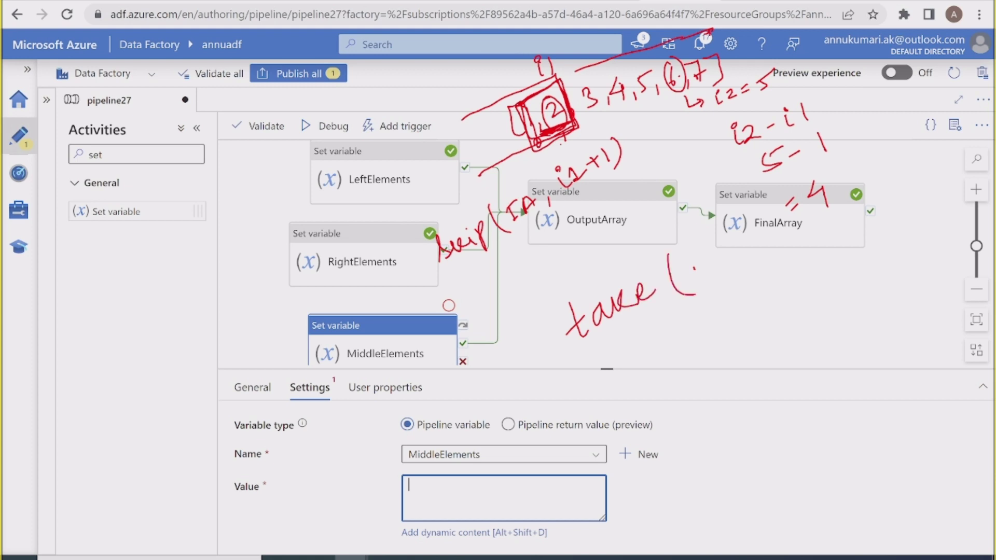
mouse_move(701, 253)
mouse_down()
mouse_move(694, 283)
mouse_move(704, 247)
mouse_up()
mouse_move(698, 292)
mouse_down()
mouse_move(719, 270)
mouse_move(753, 284)
mouse_up()
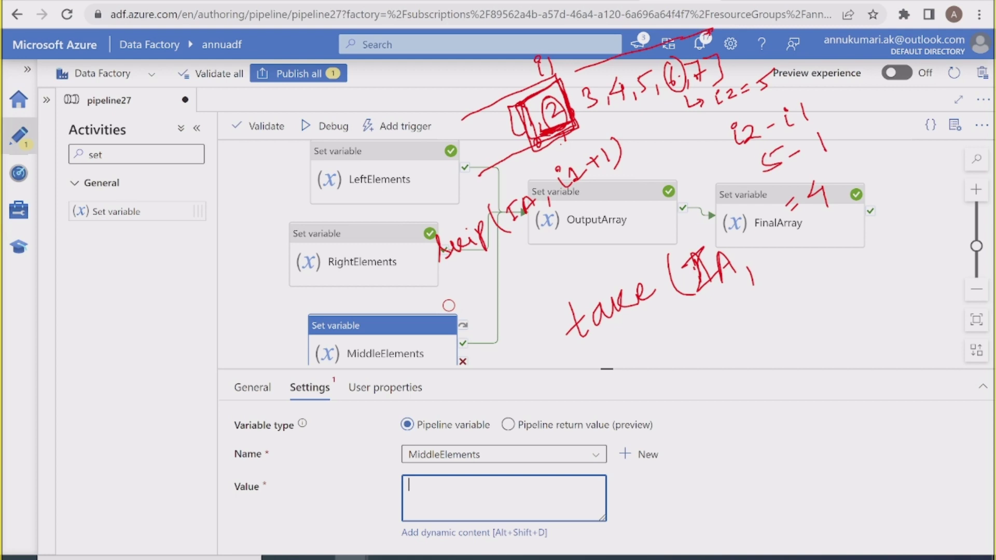
drag(761, 237, 776, 249)
drag(773, 244, 775, 271)
drag(784, 223, 784, 300)
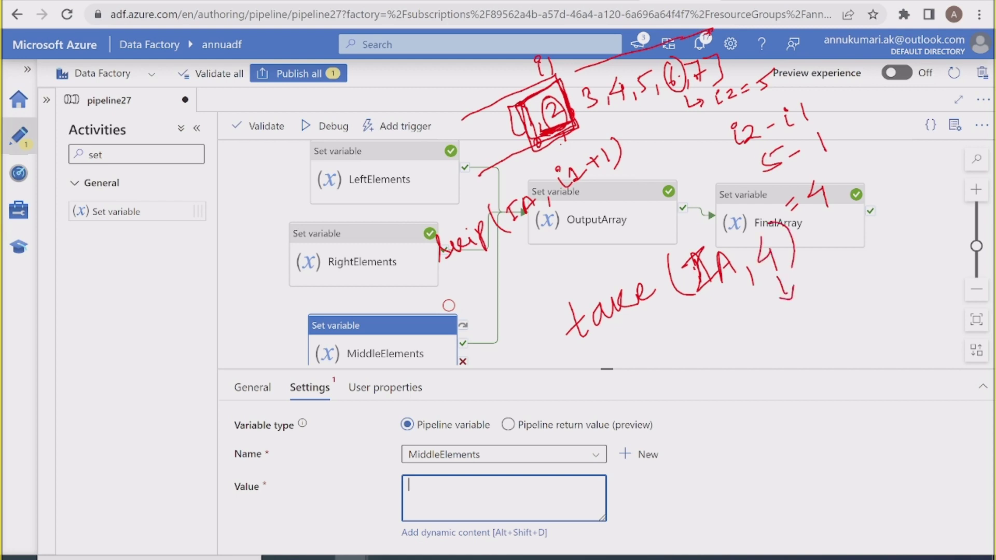
drag(589, 120, 608, 111)
drag(590, 350, 620, 337)
drag(609, 345, 583, 364)
mouse_move(576, 82)
mouse_down()
mouse_move(580, 113)
mouse_move(651, 101)
mouse_move(682, 61)
mouse_move(578, 83)
mouse_up()
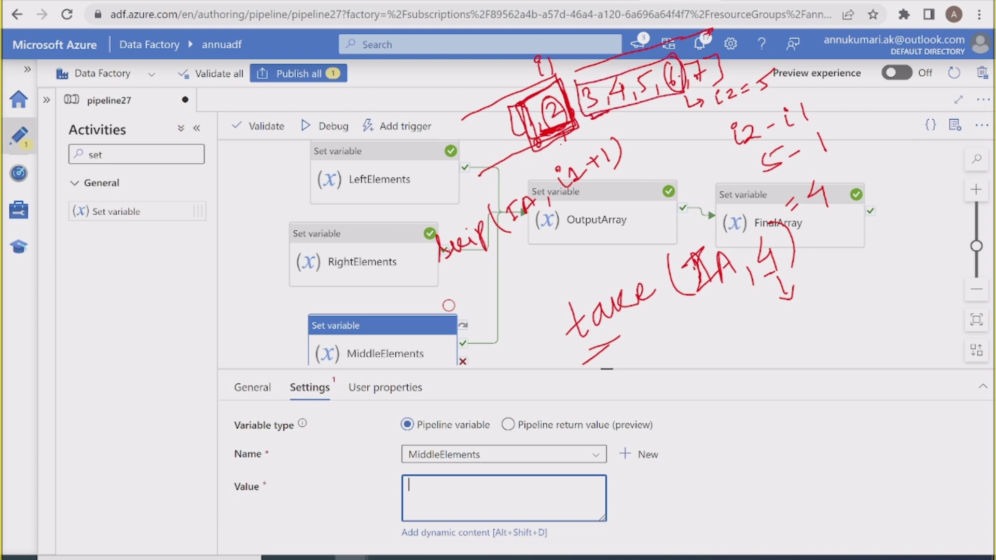
drag(703, 41, 685, 65)
drag(718, 110, 752, 99)
mouse_move(613, 76)
mouse_down()
mouse_move(657, 60)
mouse_move(662, 98)
mouse_up()
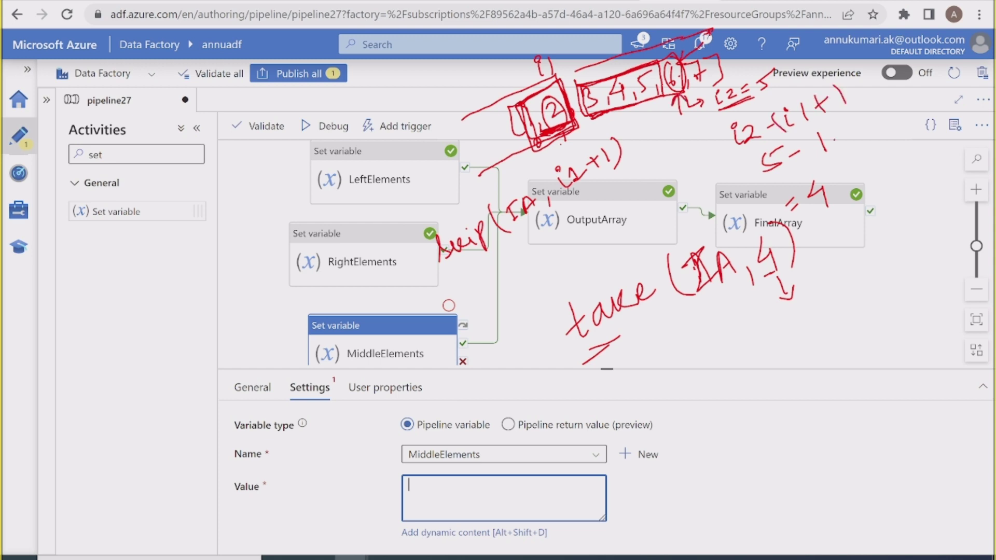
drag(851, 71, 859, 109)
drag(820, 137, 834, 150)
drag(813, 182, 820, 218)
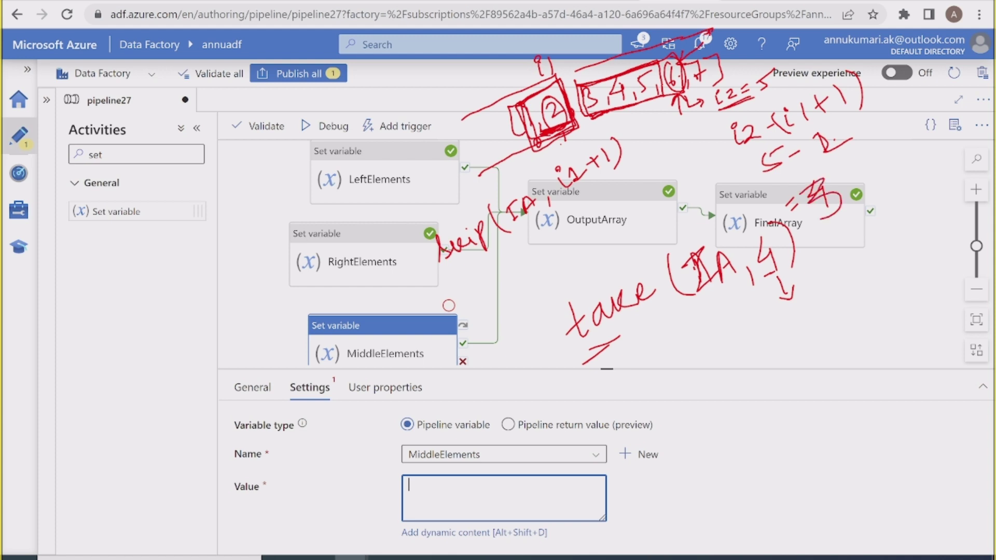
drag(740, 242, 778, 280)
mouse_move(596, 110)
mouse_down()
mouse_move(625, 63)
mouse_move(596, 123)
mouse_move(669, 106)
mouse_move(578, 137)
mouse_up()
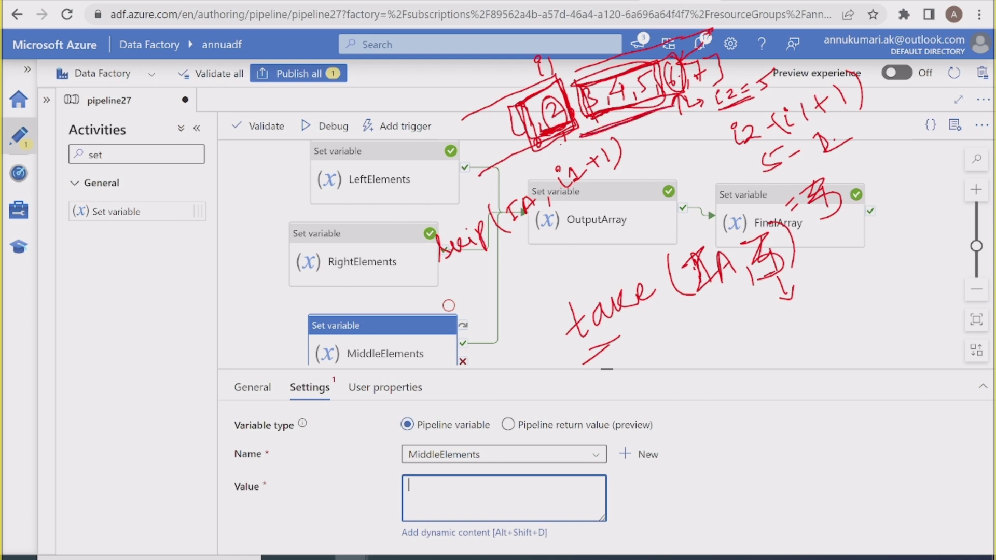
key(Escape)
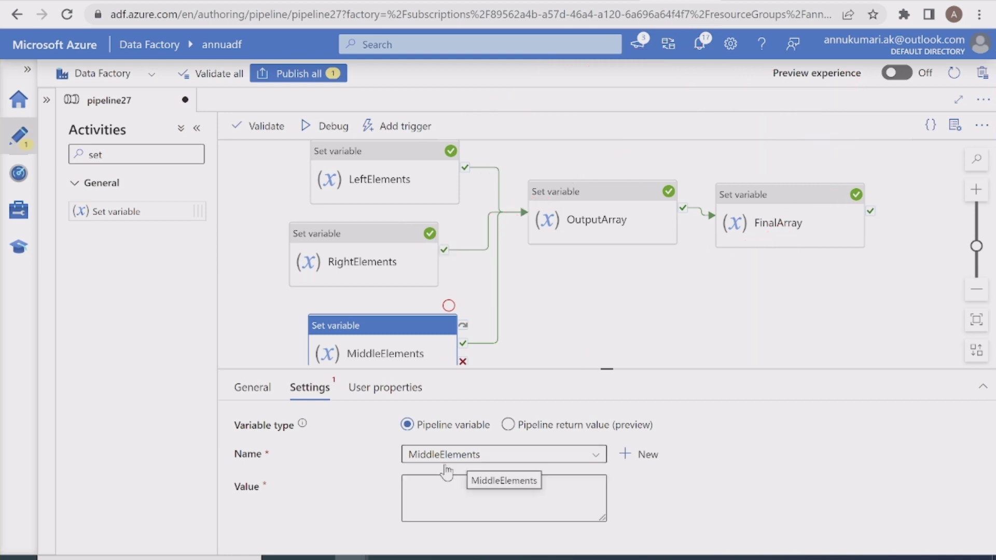
Copy the default value of the InputArray variable into an empty Notepad document and prefix it with IA=.
click(278, 350)
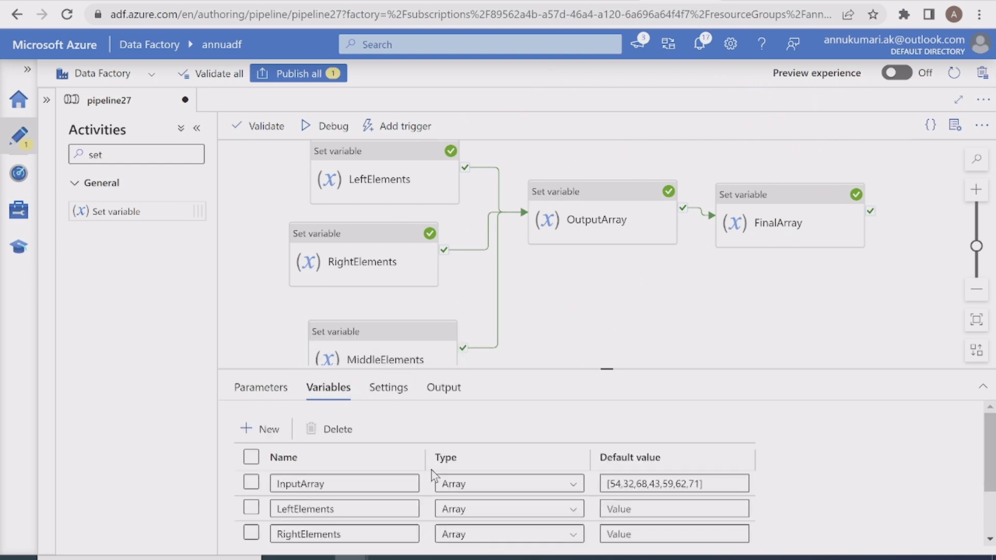
drag(719, 482, 604, 483)
key(ctrl+c)
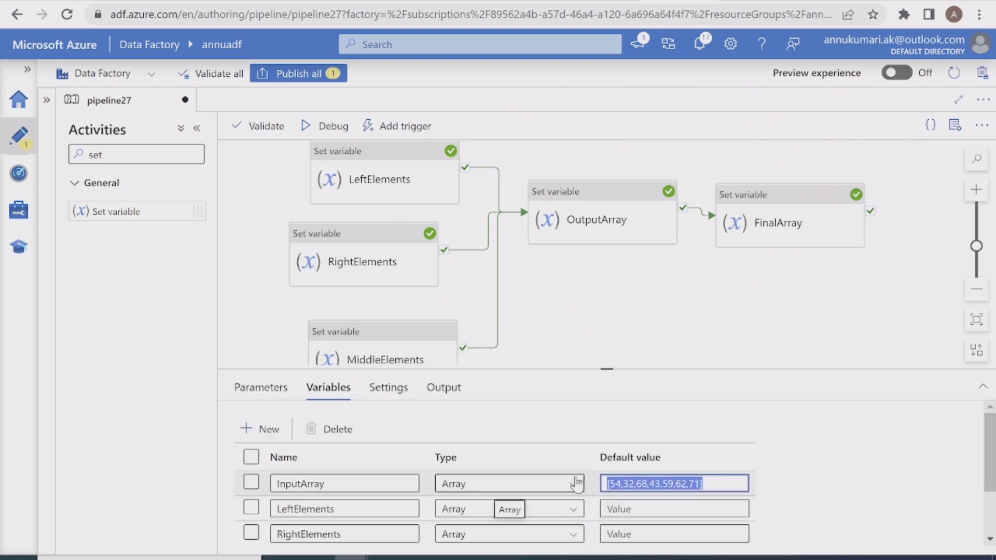
click(702, 453)
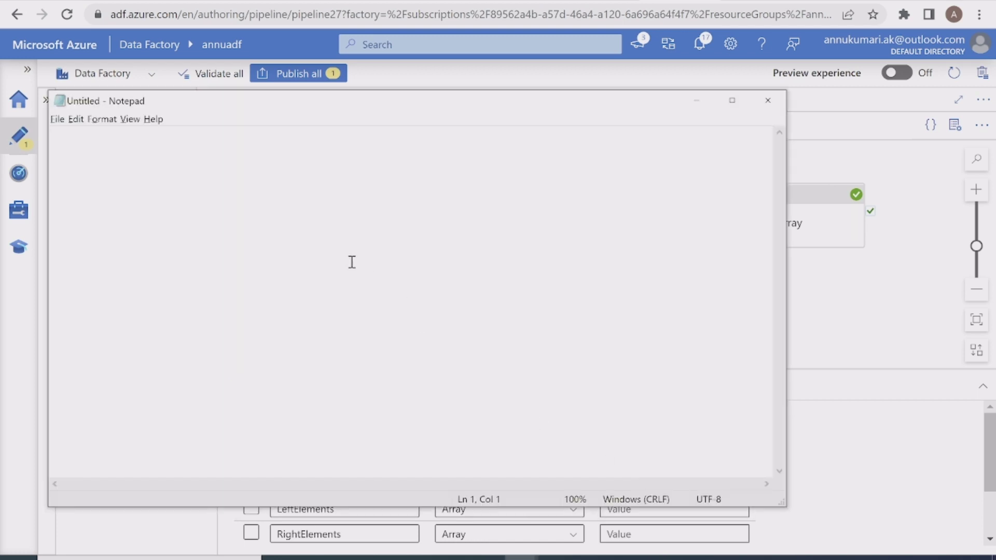
key(ctrl+v)
click(52, 134)
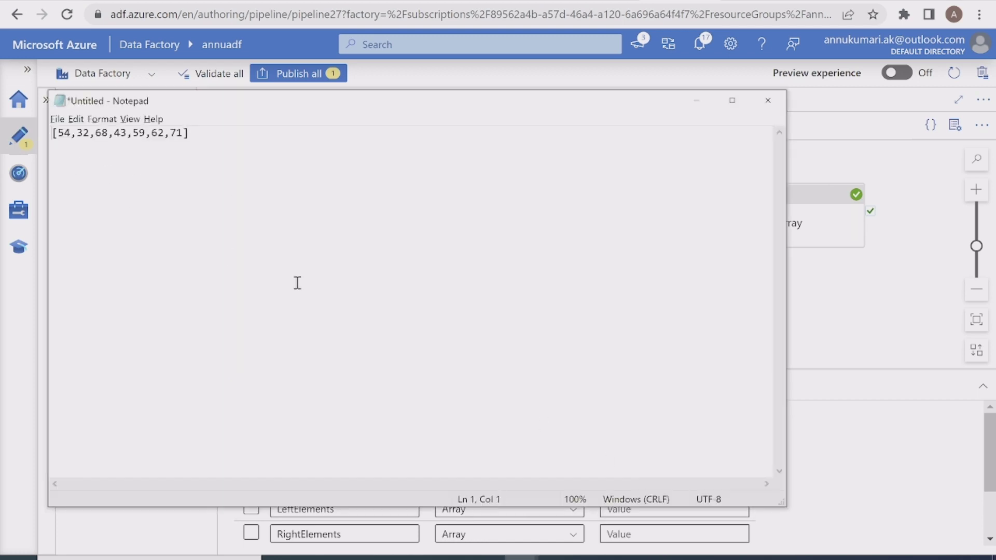
text(IA=)
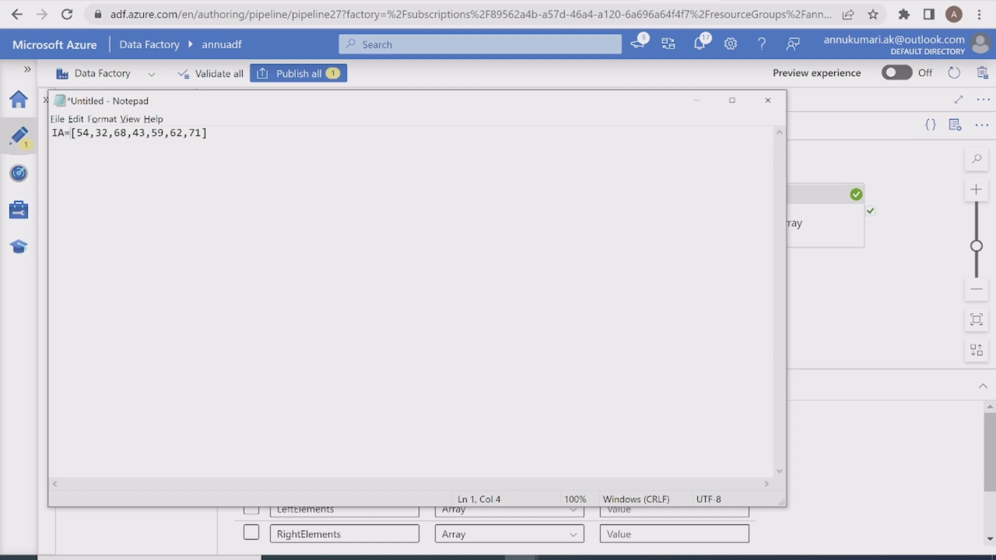
Above the IA array, note the two swap indexes with their elements as i1=1 ==32 and i2=5 ==62.
click(54, 135)
drag(95, 132, 107, 133)
drag(168, 133, 182, 134)
click(98, 133)
drag(98, 133, 108, 133)
drag(79, 134, 176, 135)
click(53, 133)
key(Return)
key(Return)
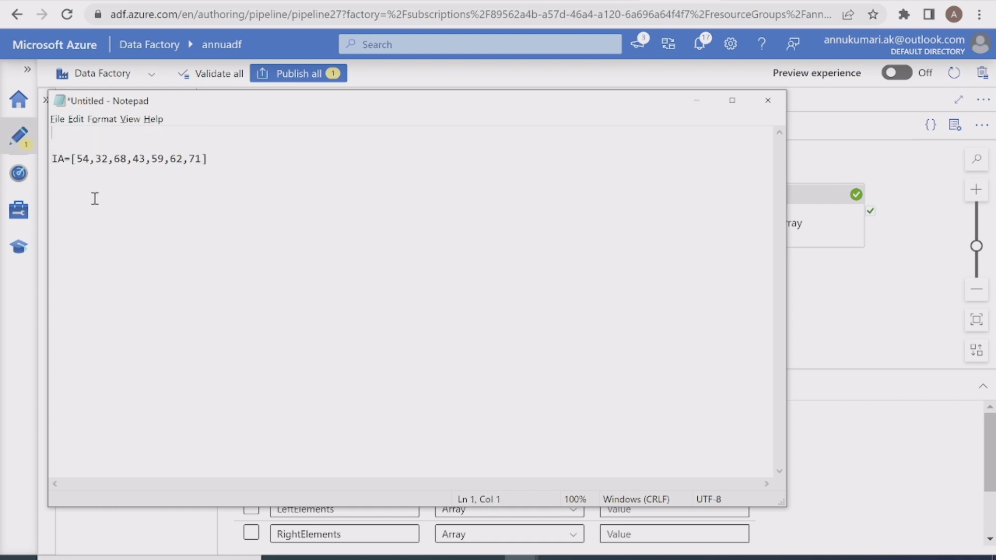
text(i1=1 ==32)
key(Return)
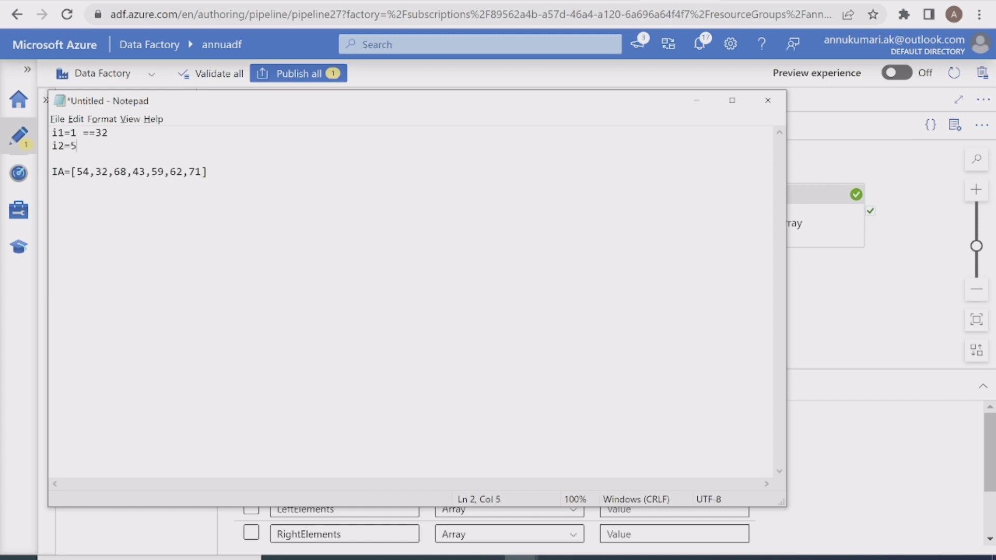
text(i2-5 --62)
Below the IA array, write skip(IA,i1+1)== as the expression that drops the elements up to the first swap index.
drag(113, 175, 162, 175)
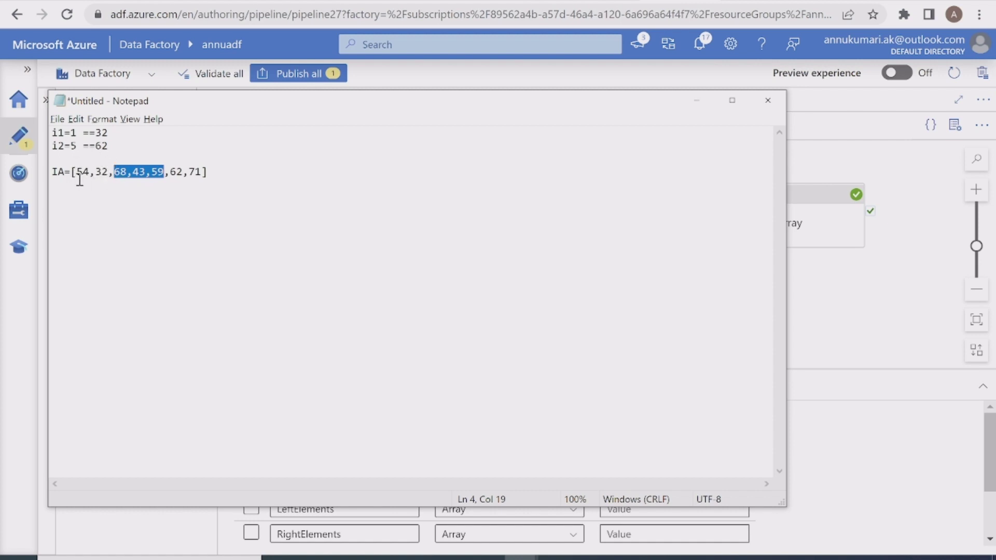
drag(109, 171, 98, 171)
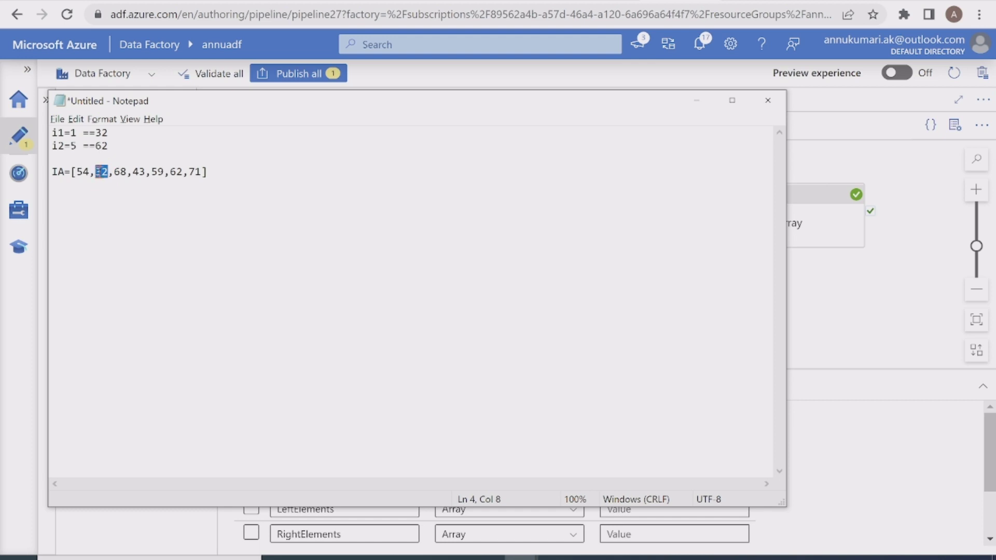
click(223, 173)
key(Return)
text(skip(IA,)
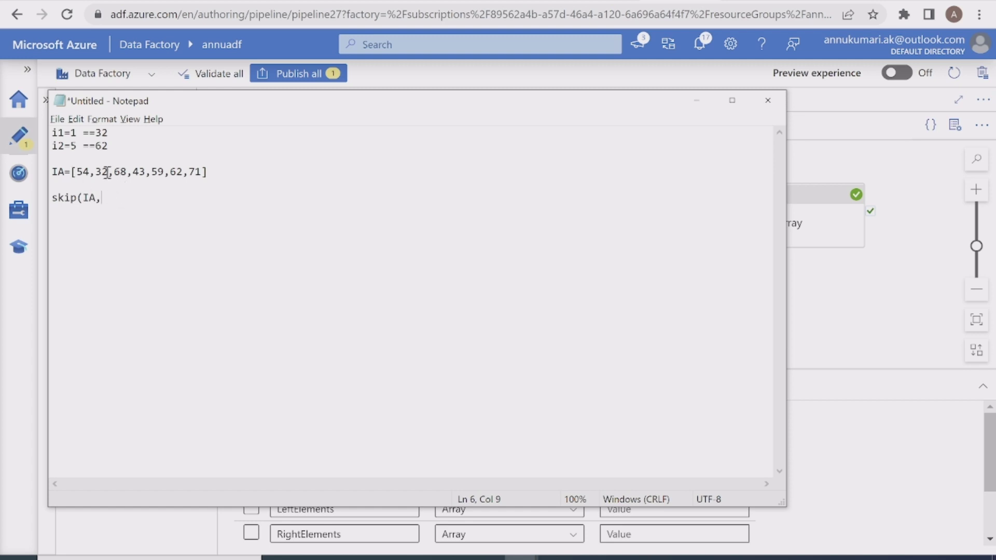
drag(111, 171, 75, 172)
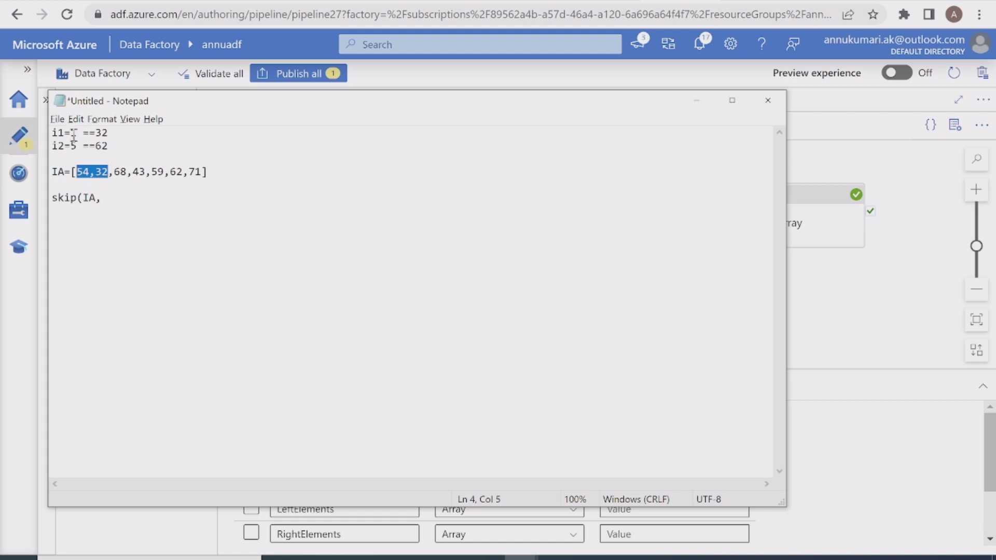
drag(74, 134, 59, 133)
click(108, 197)
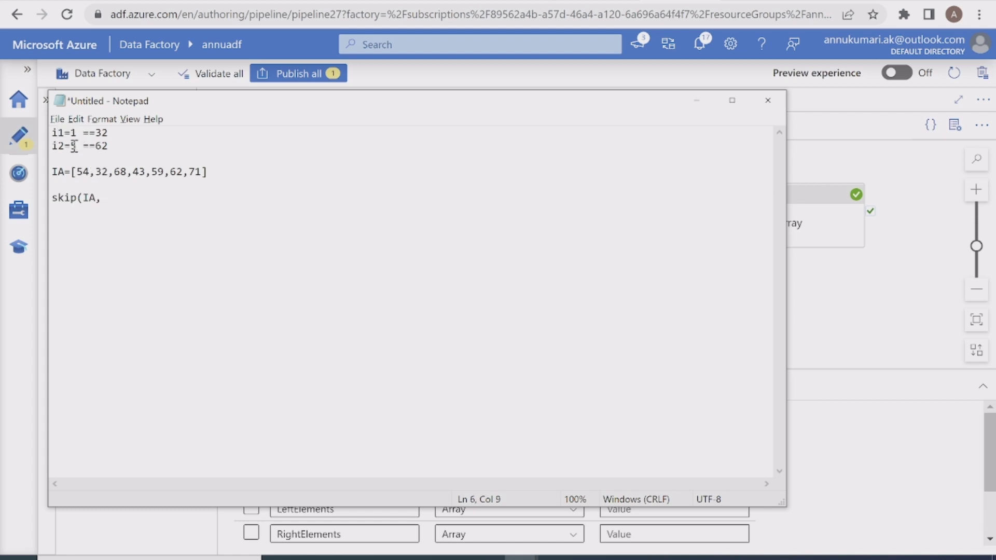
drag(96, 172, 108, 171)
click(105, 196)
text(i1+1)==)
Complete the skip line with the remaining array elements copied from IA, written as [68,43,59,62,71].
drag(114, 172, 214, 171)
key(ctrl+c)
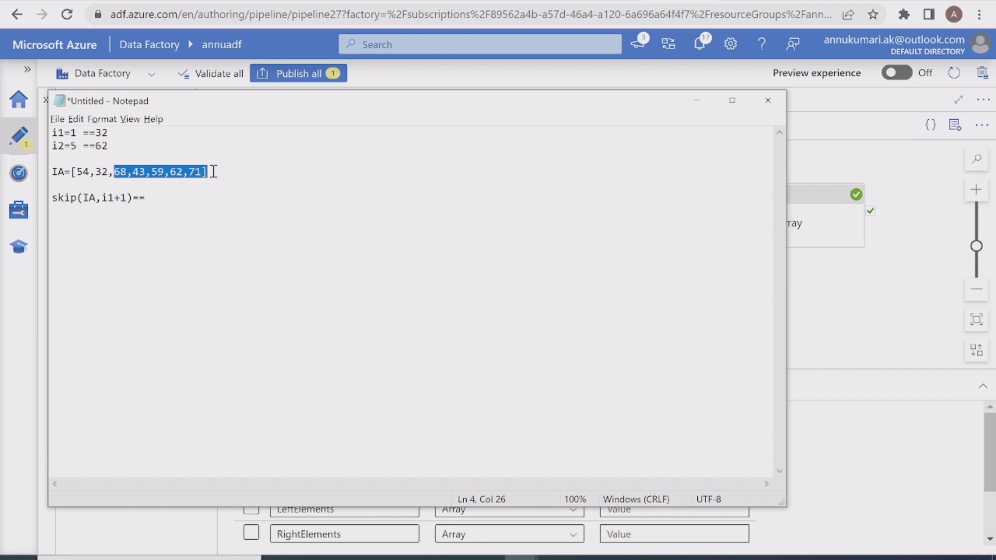
click(200, 197)
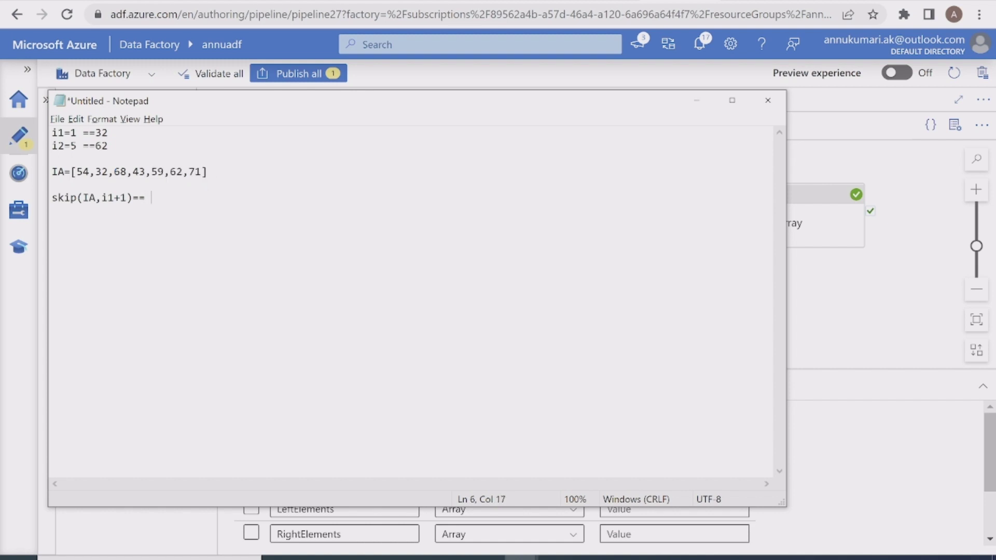
key(ctrl+v)
click(150, 198)
text([)
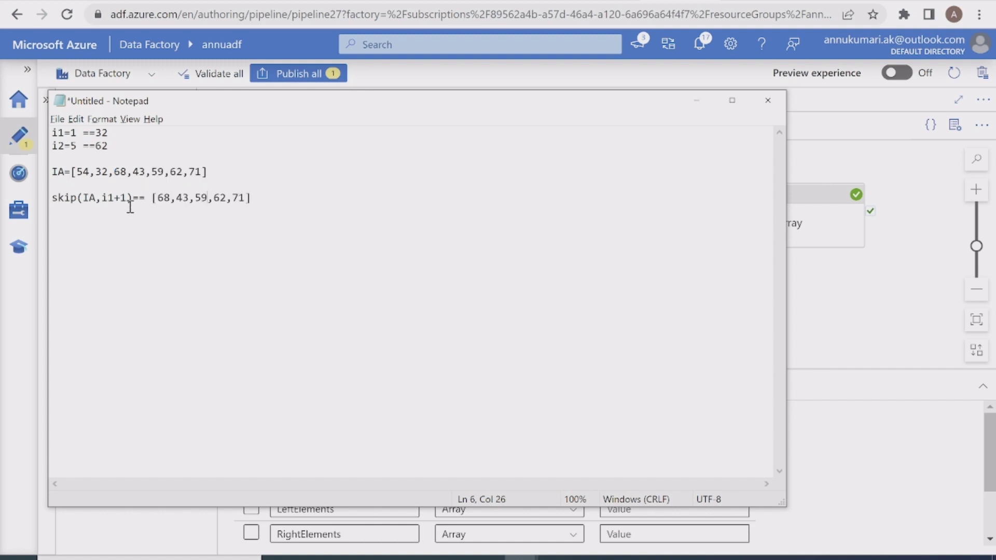
Below the skip line, work out the middle element count on separate lines as 5-(1+1), 5-2 and 3.
drag(265, 193, 154, 202)
click(271, 203)
key(Return)
drag(155, 198, 276, 199)
click(254, 212)
drag(119, 148, 24, 163)
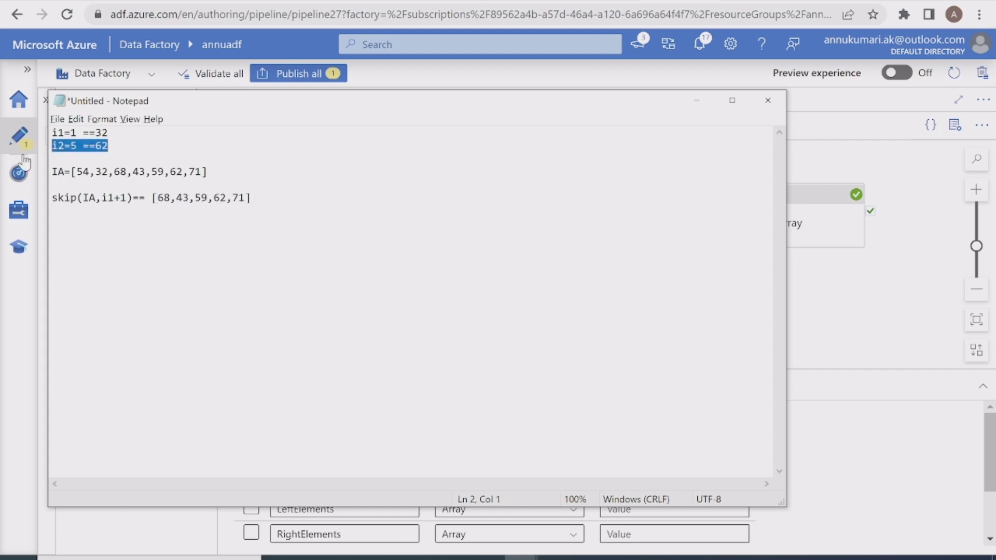
drag(115, 133, 41, 139)
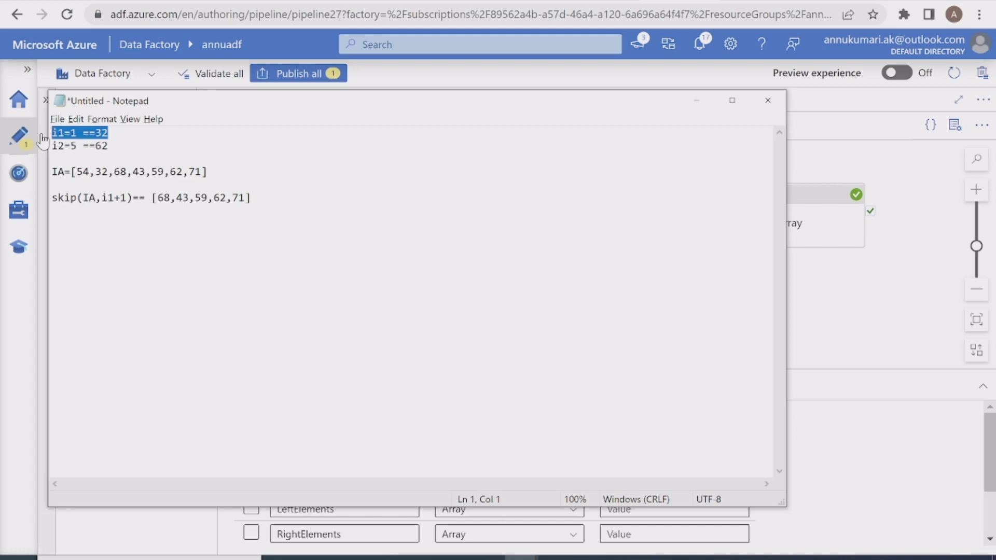
click(215, 198)
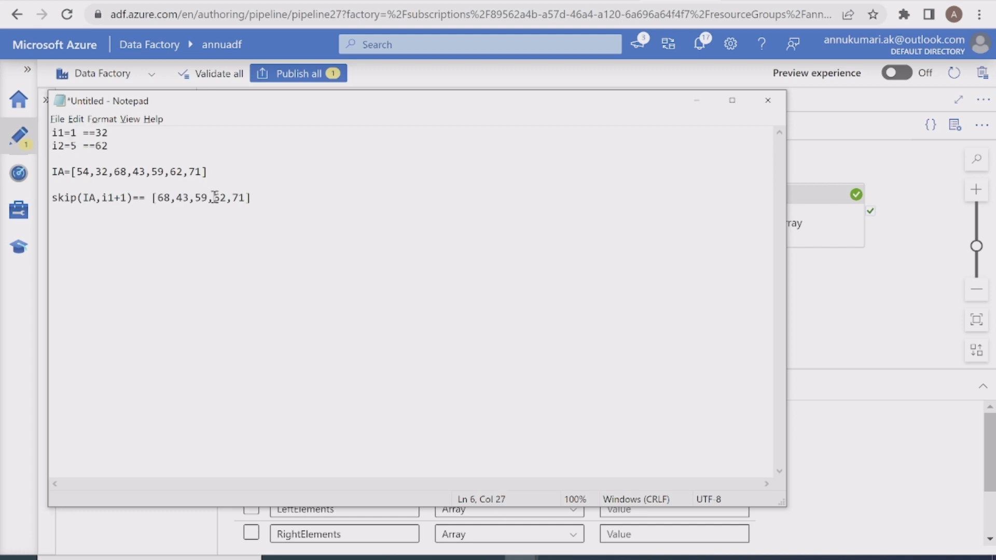
click(71, 236)
text(5-(1+1))
key(Return)
drag(72, 261, 50, 262)
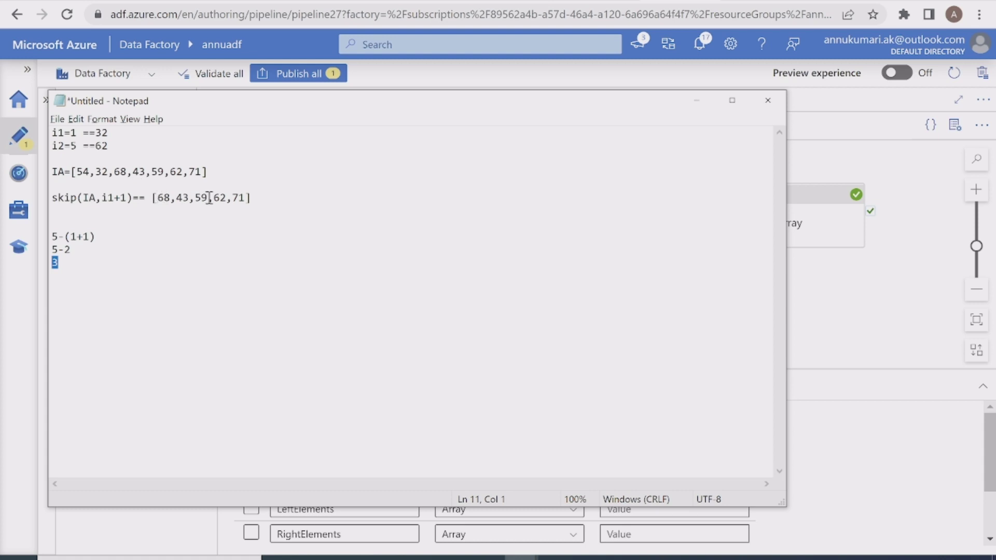
Write a take() expression below the count calculation and insert the copied skip(IA,i1+1) as its first argument.
click(129, 278)
key(Return)
text(take())
key(Up)
key(Up)
key(Up)
key(Up)
key(Up)
drag(71, 172, 208, 171)
drag(152, 198, 258, 200)
drag(133, 198, 52, 198)
key(ctrl+c)
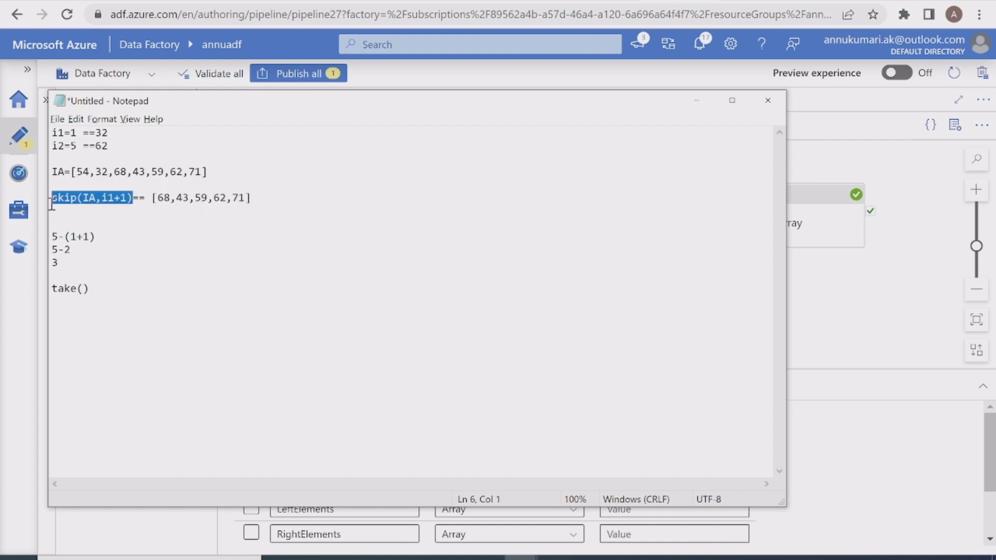
click(83, 289)
key(ctrl+v)
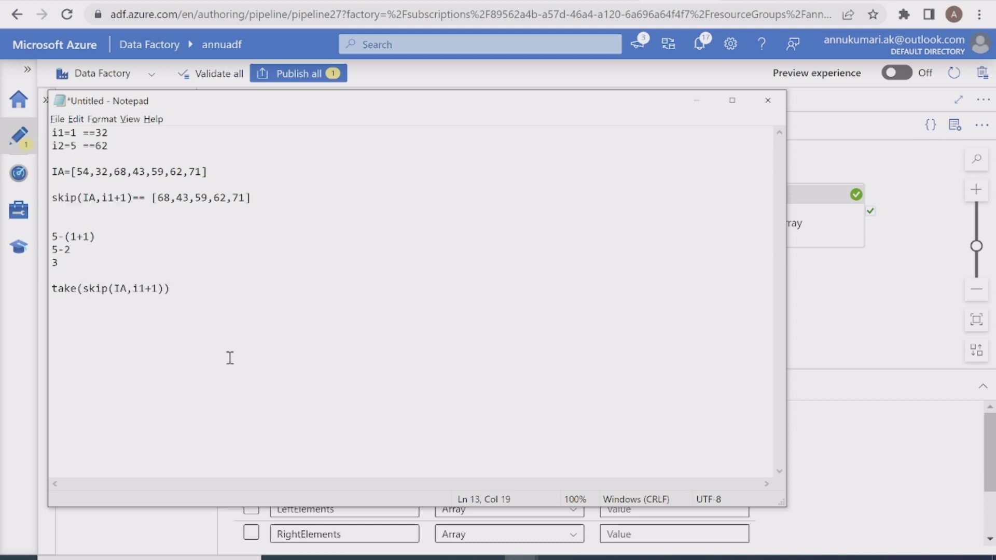
Add the count 3 as the second argument, making the expression take(skip(IA,i1+1),3).
text(,)
drag(158, 197, 207, 198)
drag(78, 261, 54, 263)
click(167, 291)
text(3)
drag(158, 198, 209, 199)
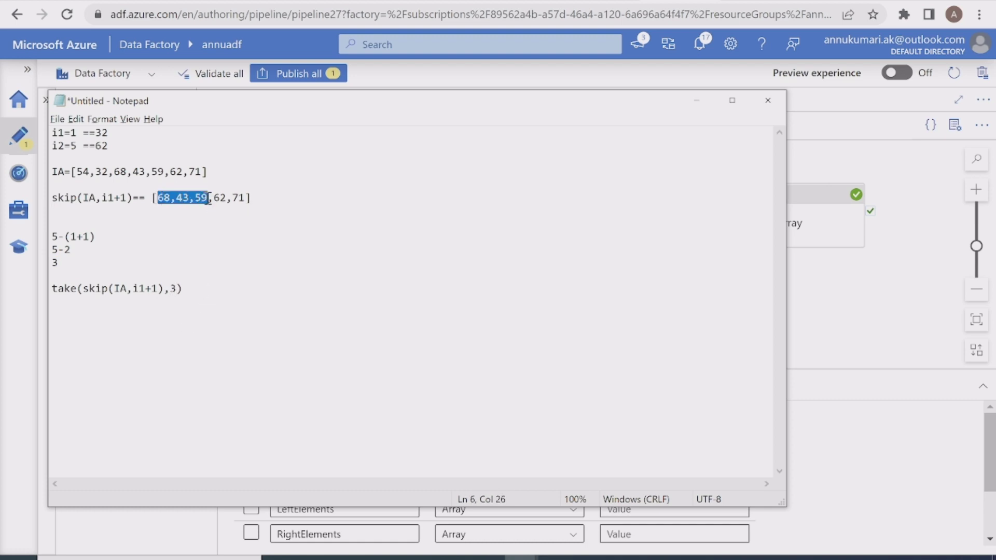
click(201, 291)
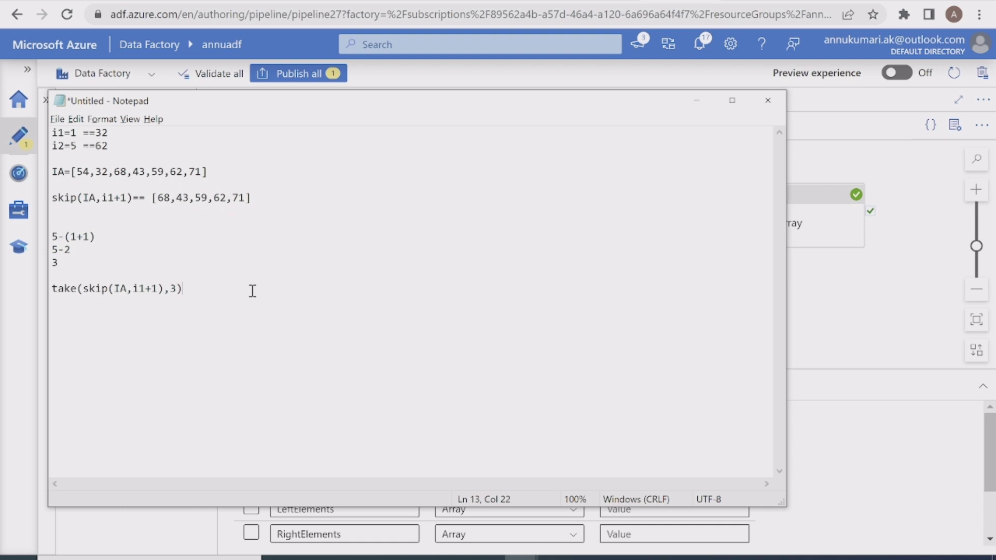
Complete the take line with the result == [68,43,59] and check it against the elements between 32 and 62 in IA.
text(==)
drag(208, 198, 160, 199)
click(301, 291)
text([68,43,59])
key(shift+Home)
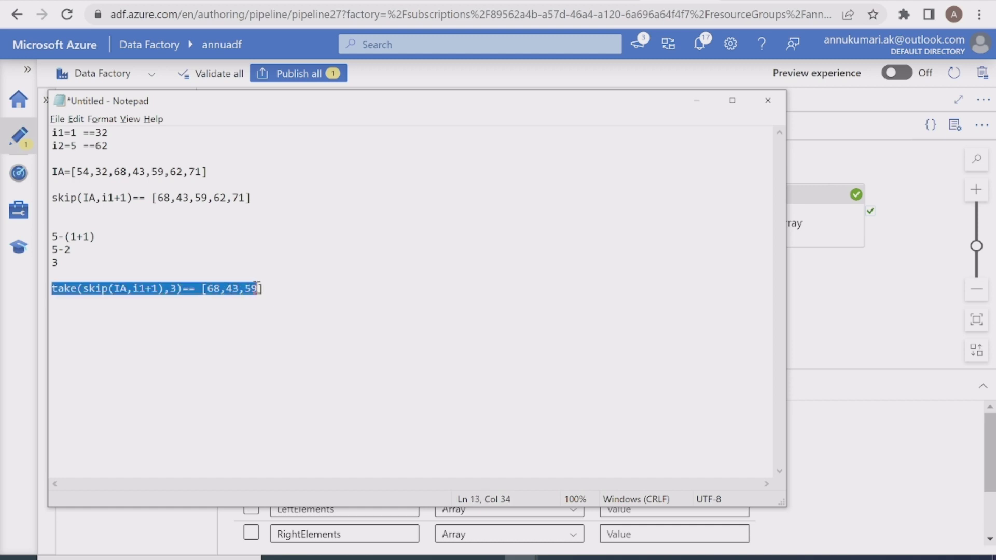
click(261, 289)
click(98, 171)
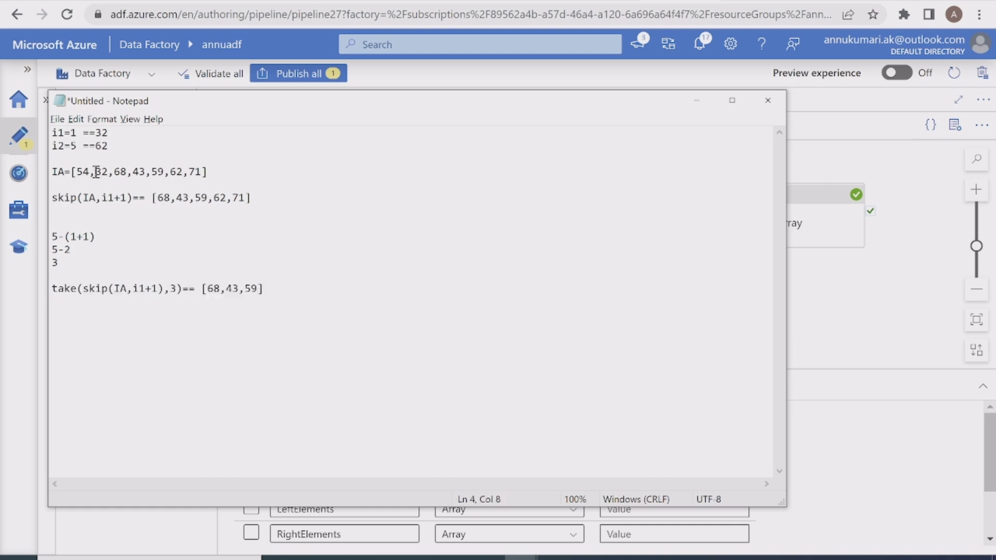
double_click(99, 171)
double_click(179, 172)
drag(114, 172, 164, 171)
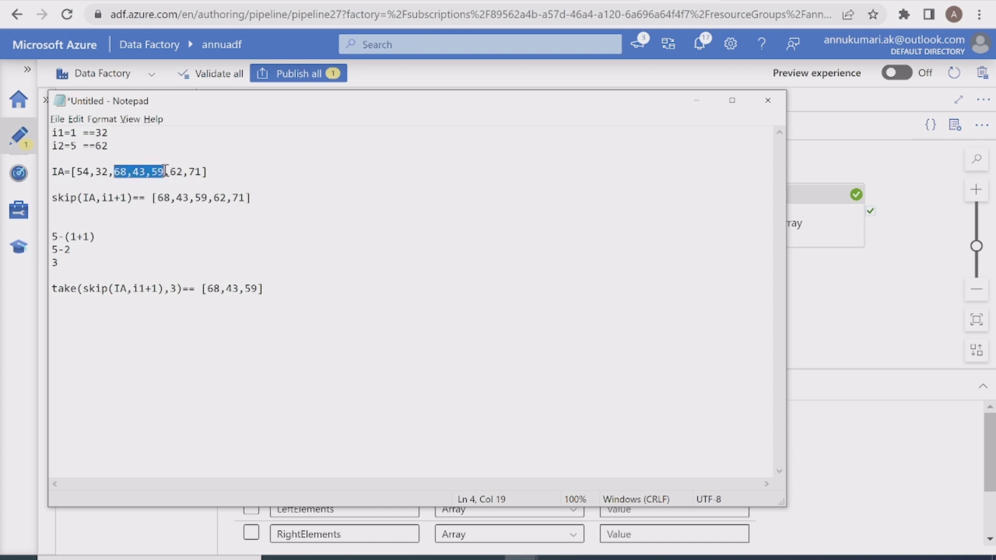
click(278, 289)
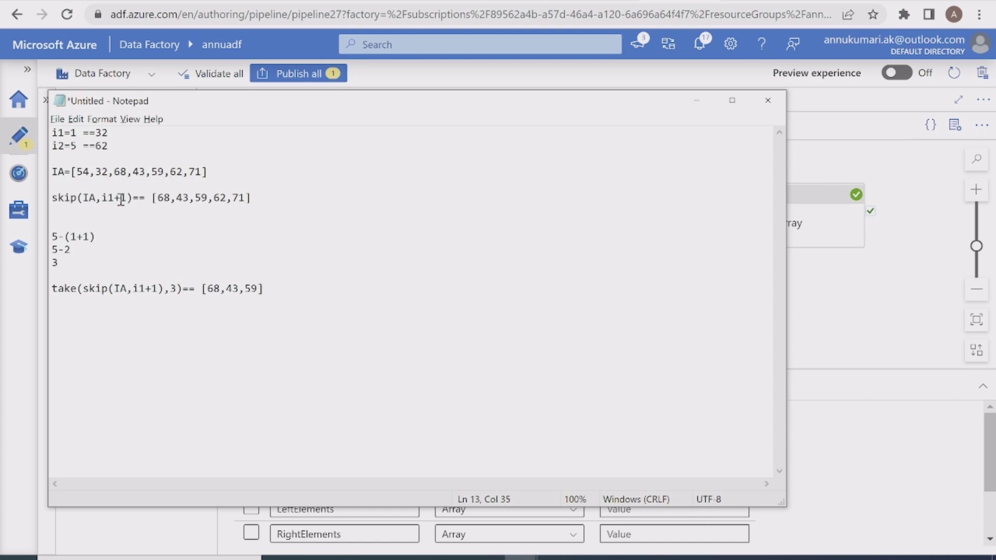
Copy skip(IA,i1+1) from Notepad into the dynamic value expression of the MiddleElements activity in Data Factory and prefix it with @.
click(133, 197)
drag(133, 197, 35, 198)
key(ctrl+c)
key(alt+Tab)
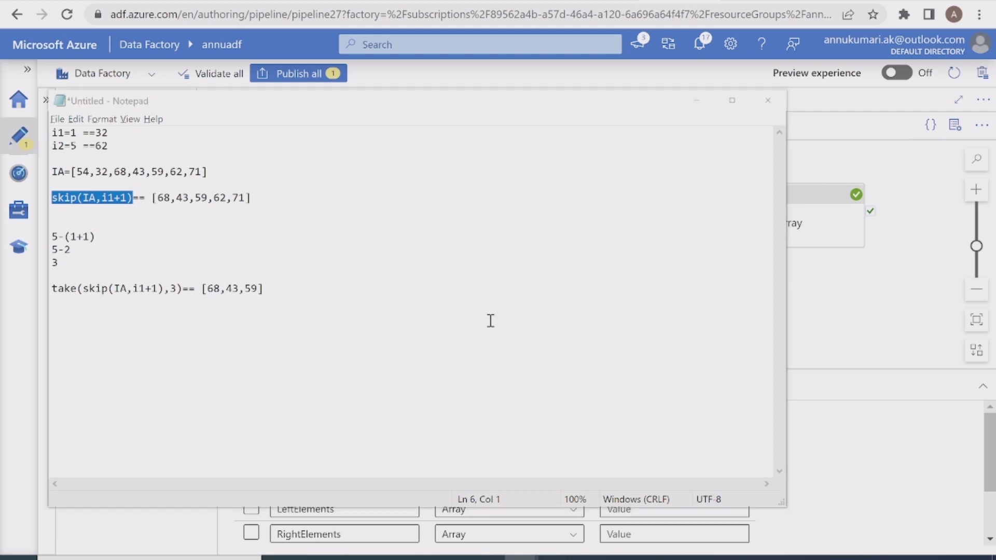
click(412, 355)
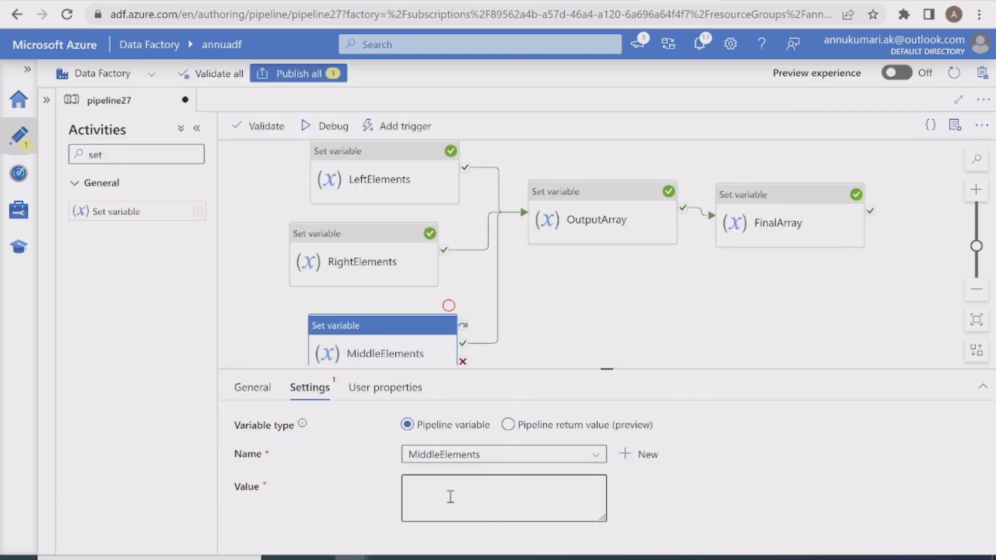
click(449, 495)
click(445, 534)
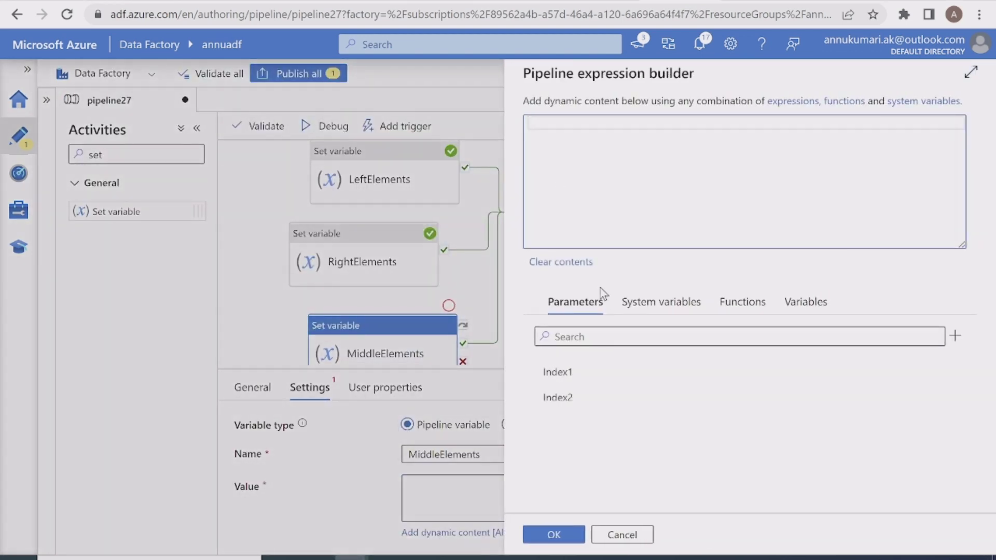
key(ctrl+v)
click(530, 131)
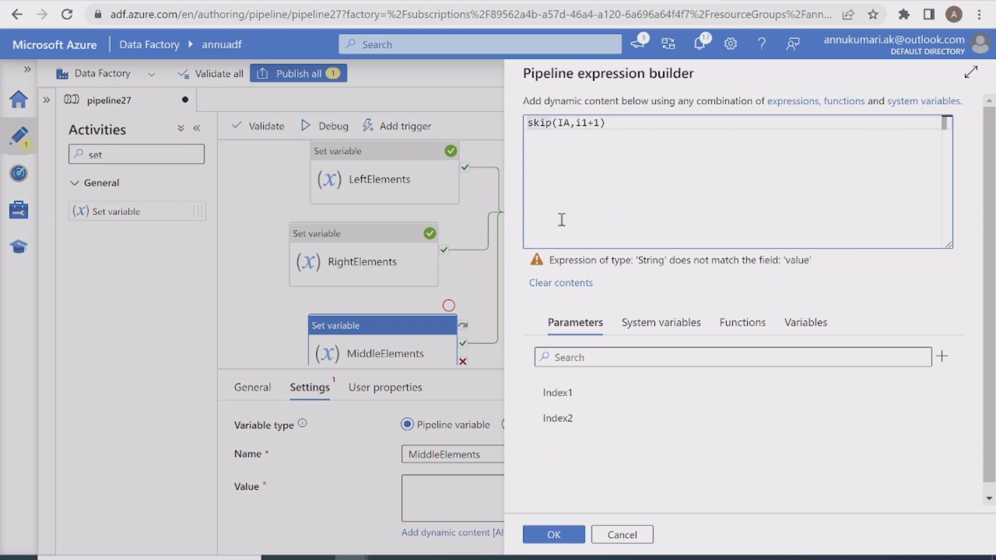
text(@)
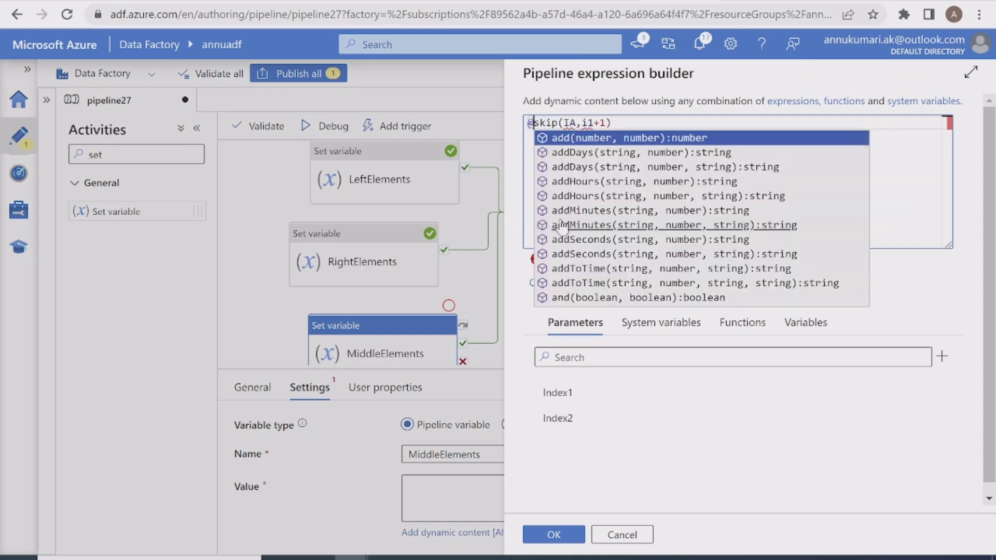
Replace the IA placeholder in the skip expression with the InputArray variable reference.
click(568, 122)
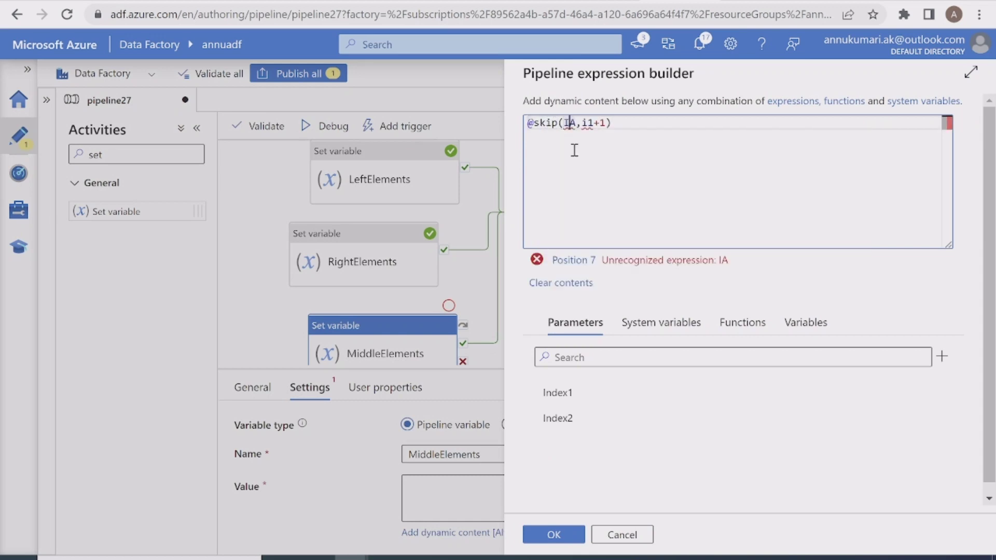
key(BackSpace)
key(Delete)
click(805, 324)
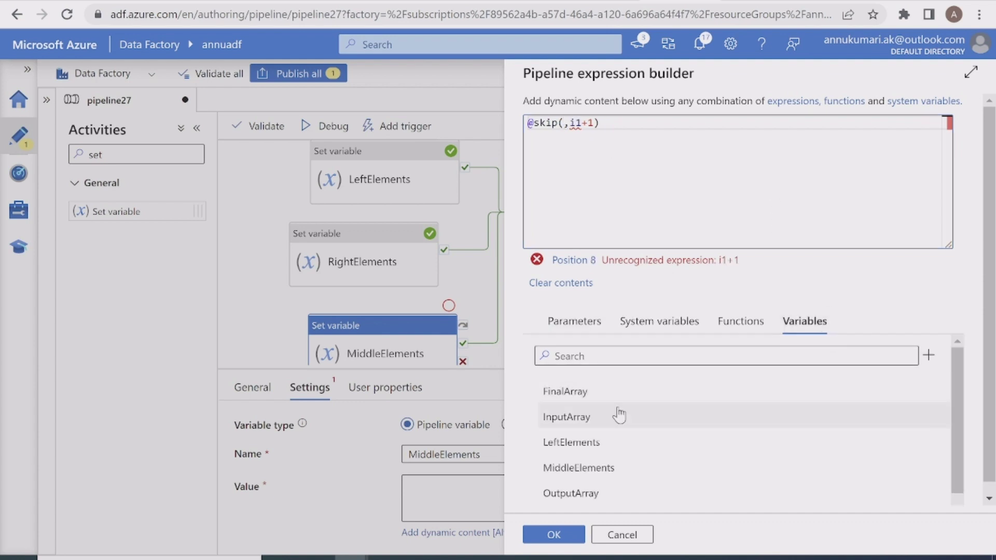
click(578, 417)
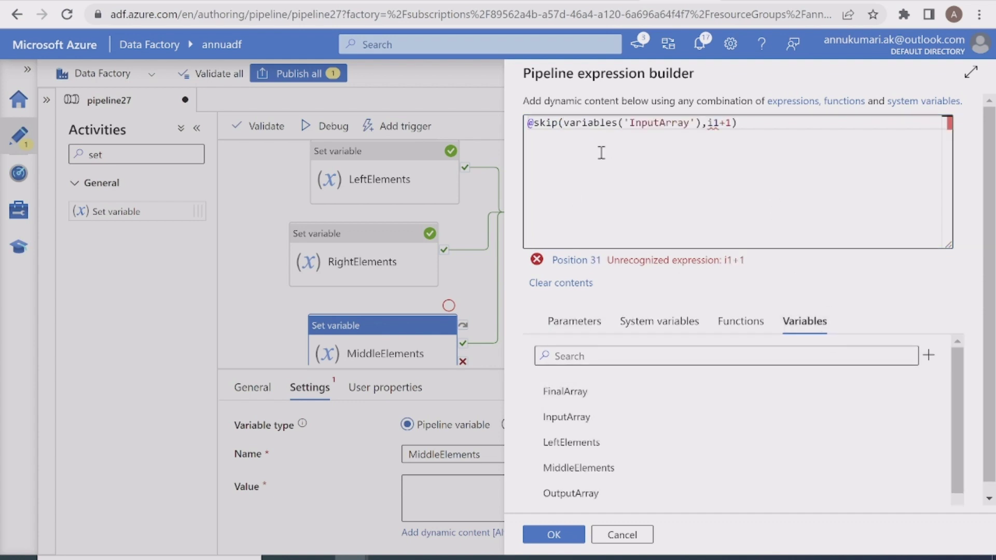
Replace the i1 placeholder in the skip expression with the Index1 pipeline parameter.
double_click(711, 123)
key(BackSpace)
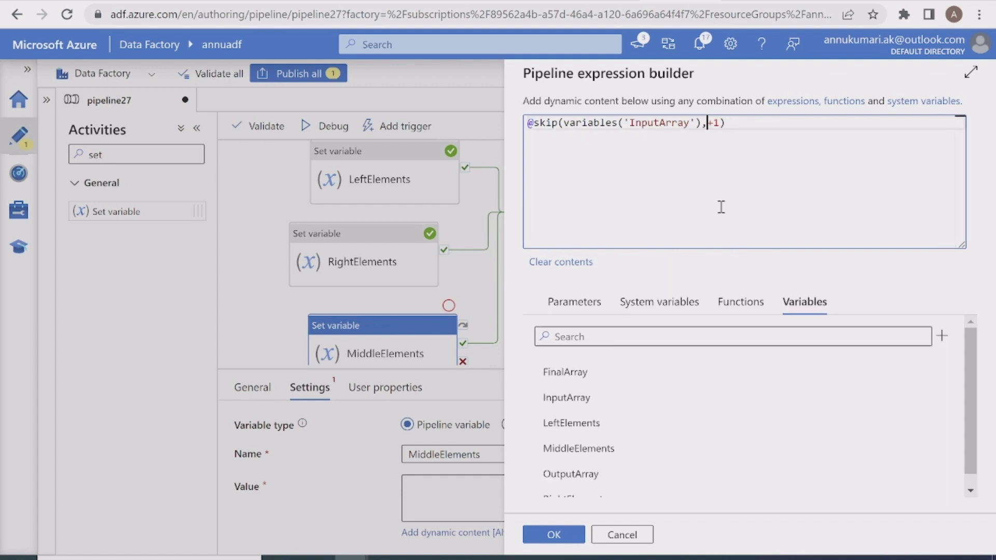
click(576, 302)
click(564, 384)
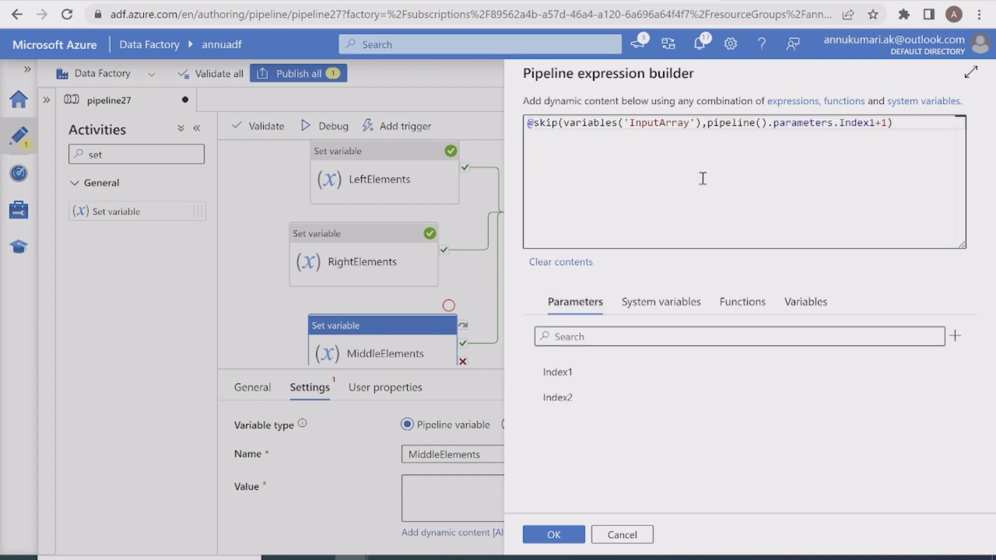
Replace the +1 with an add() function around the Index1 parameter, using 1 as its second argument, and accept the expression.
key(Delete)
key(Delete)
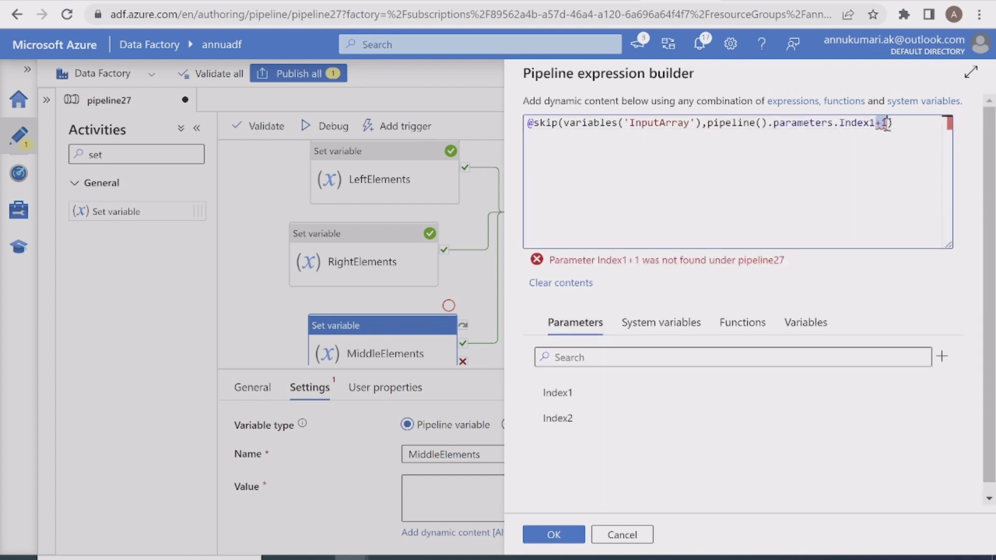
click(708, 122)
text(add()
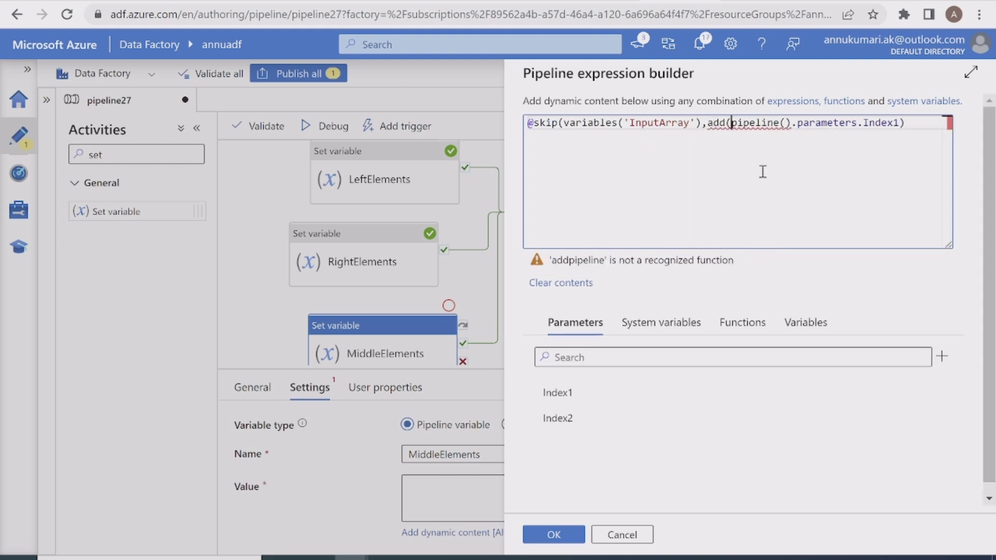
click(899, 123)
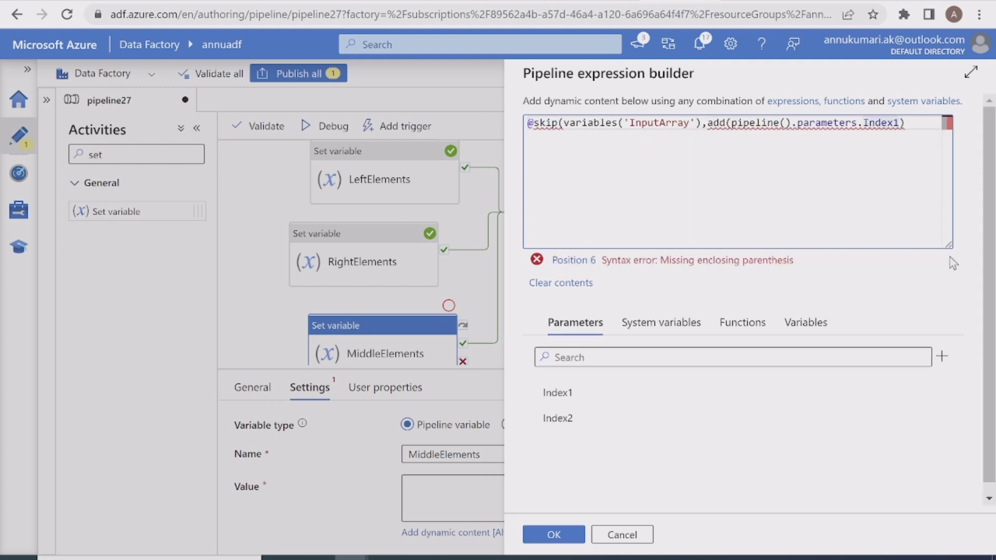
text(, 1))
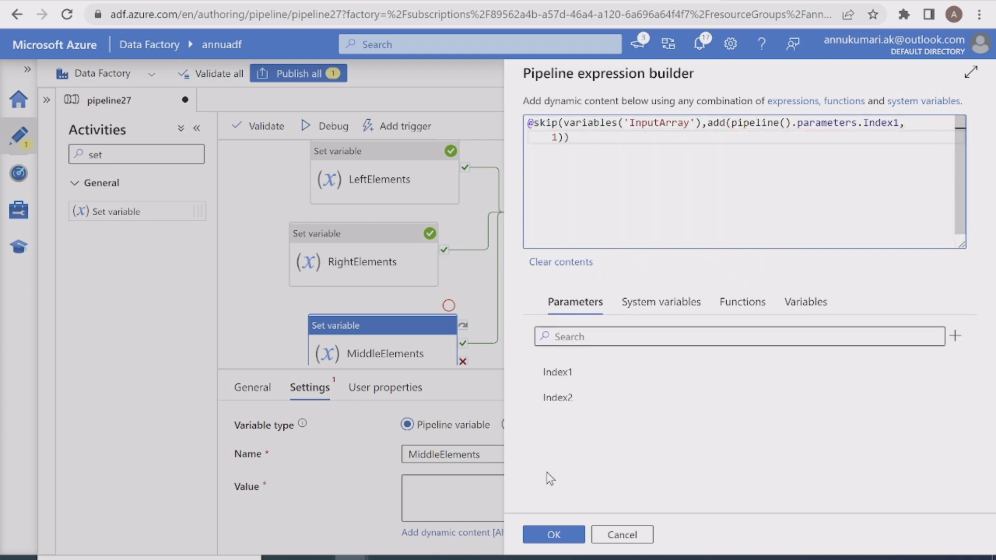
click(549, 534)
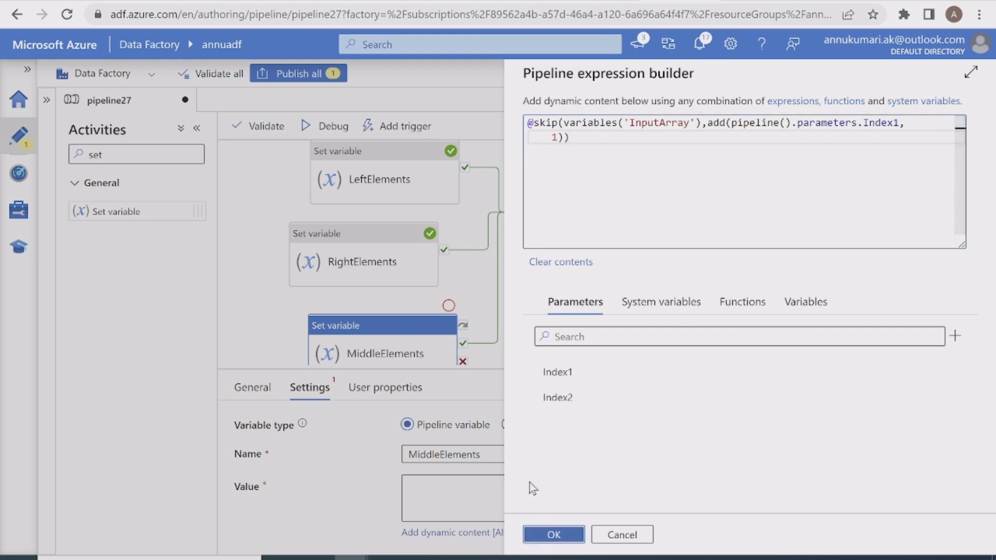
Set the default value of the pipeline's Index1 parameter to 1.
click(332, 126)
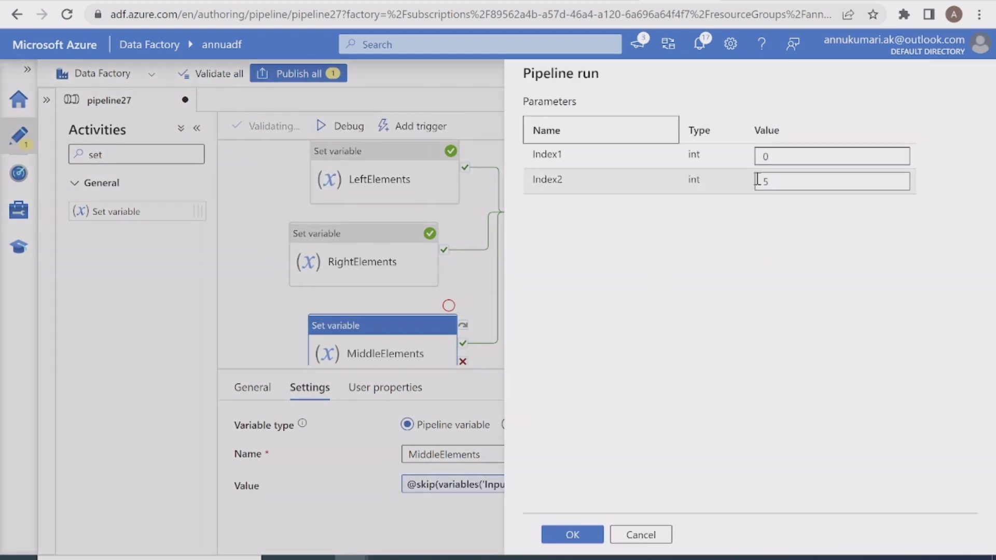
click(572, 534)
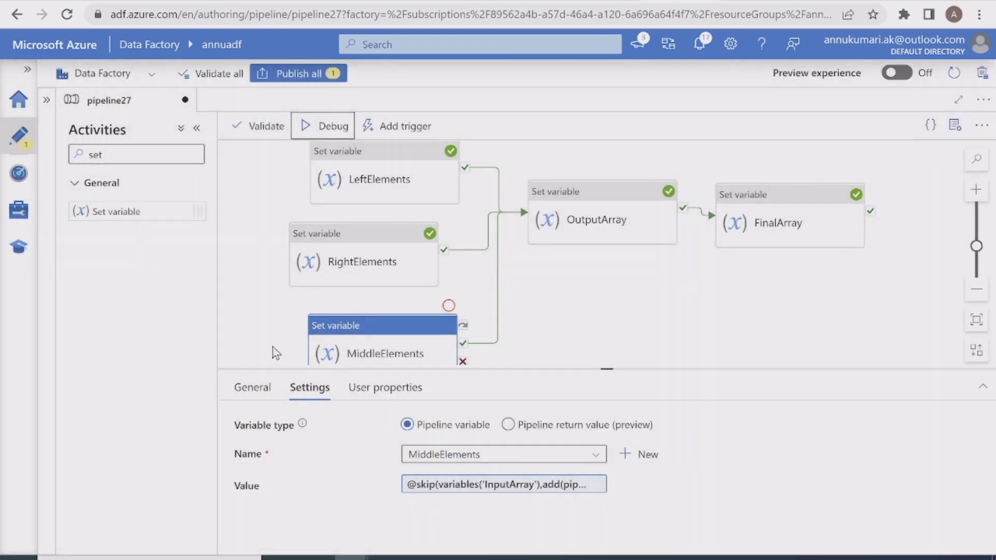
click(276, 350)
click(328, 387)
drag(706, 484, 583, 484)
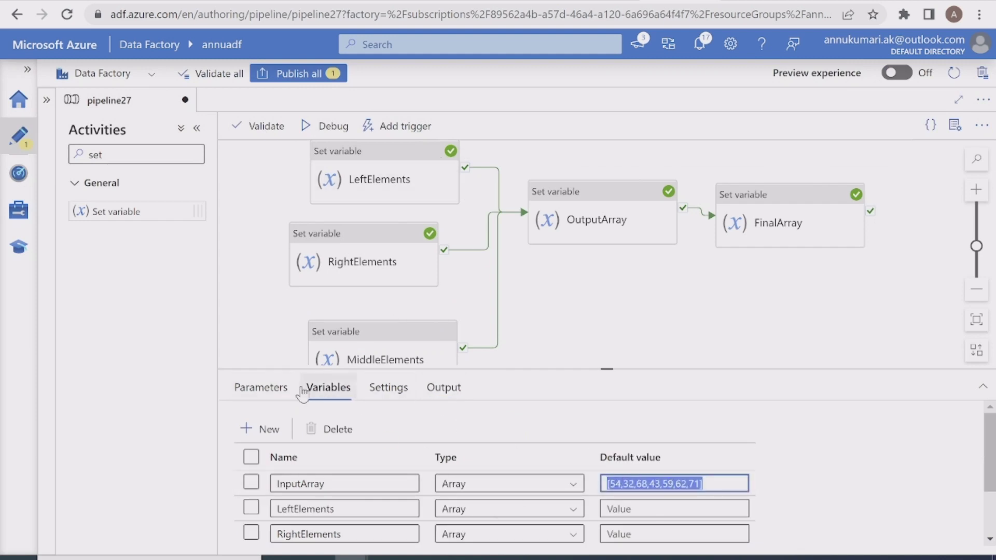
click(289, 396)
click(604, 484)
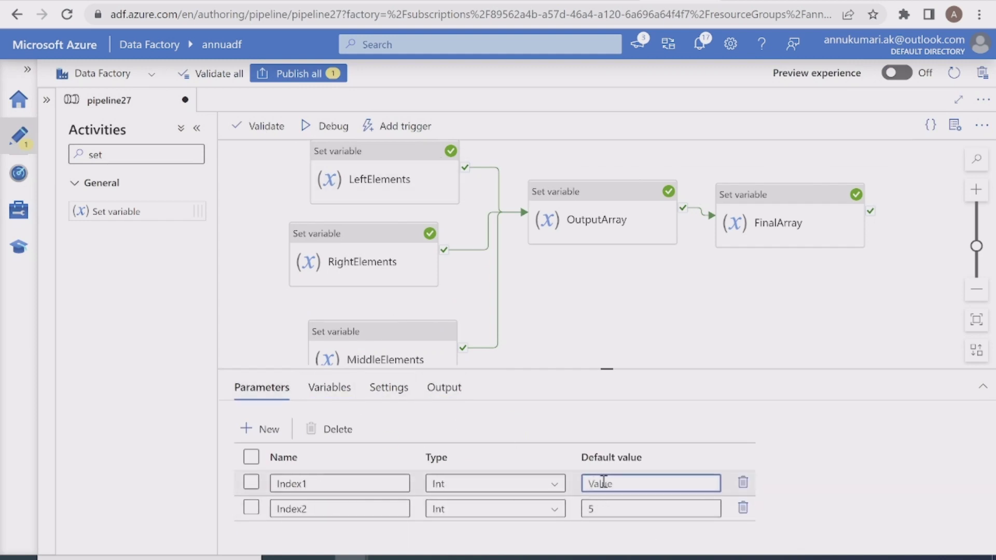
text(1)
Check the i1 and i2 lines in Notepad, then start a debug run of the pipeline in Data Factory with the default parameters.
key(alt+Tab)
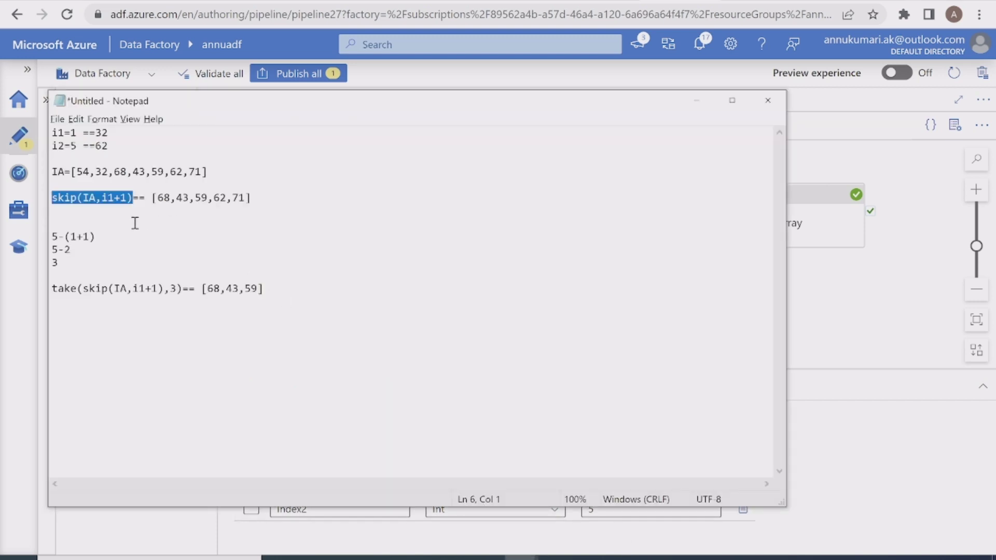
click(135, 223)
drag(129, 135, 51, 145)
key(alt+Tab)
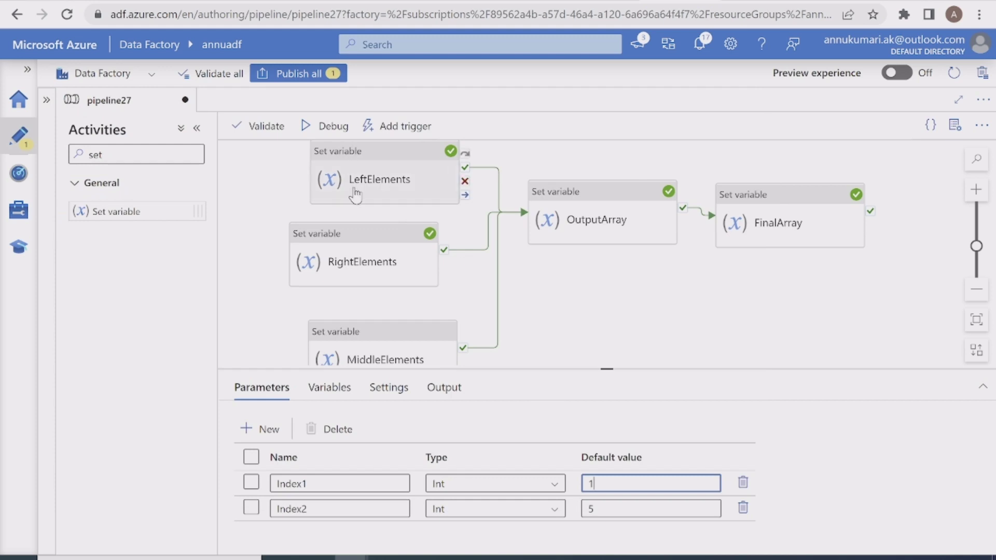
click(332, 127)
click(570, 524)
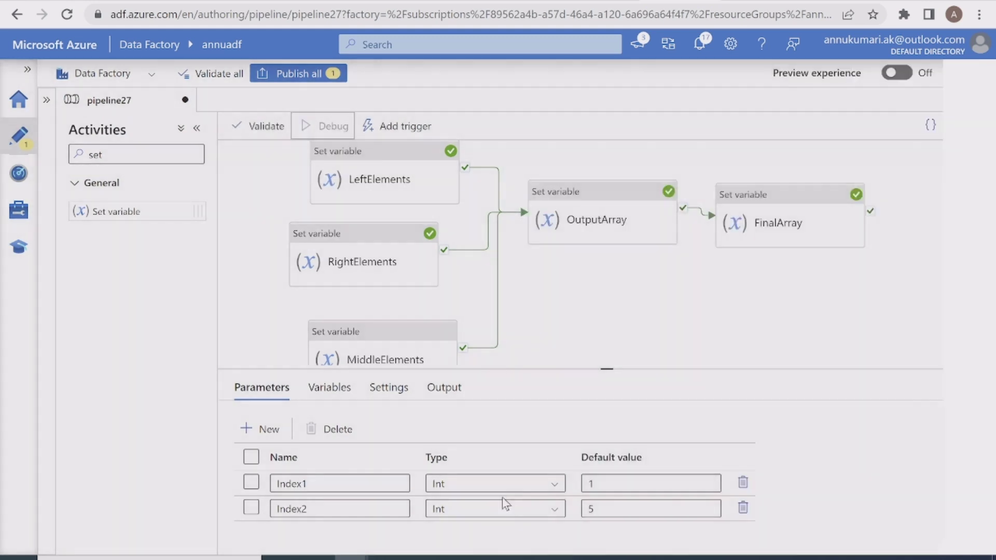
Review the expected skip result in Notepad, then inspect the MiddleElements output of the debug run in Data Factory.
key(alt+Tab)
click(107, 161)
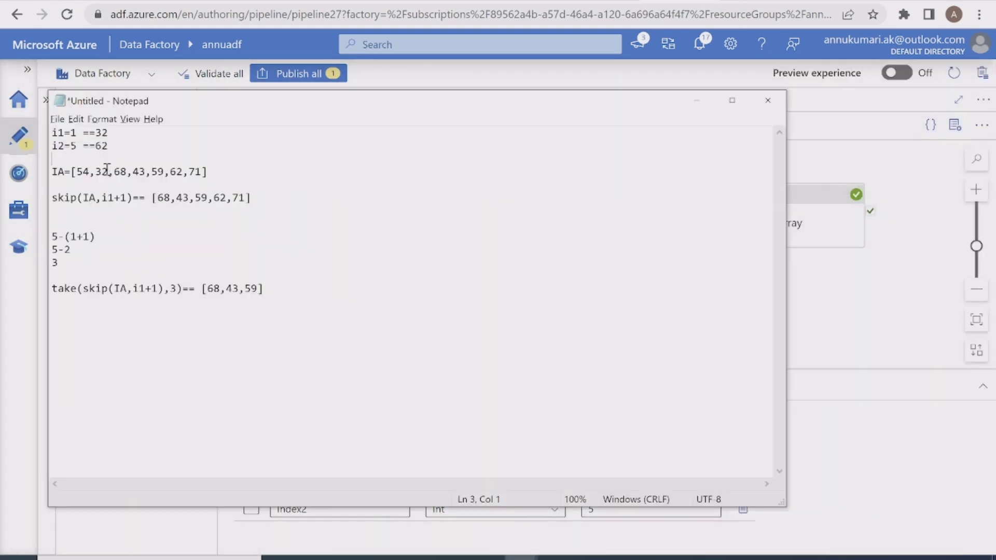
drag(152, 197, 251, 198)
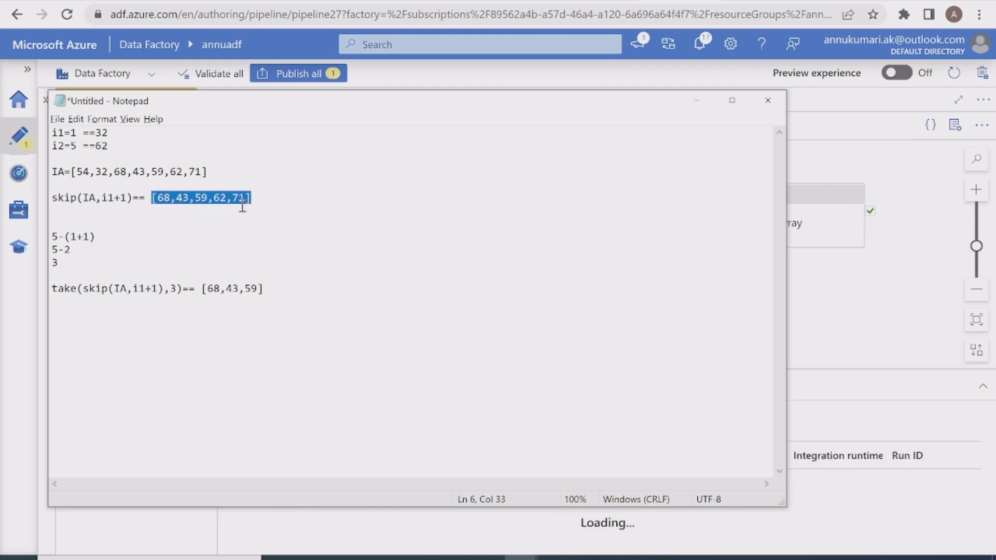
key(alt+Tab)
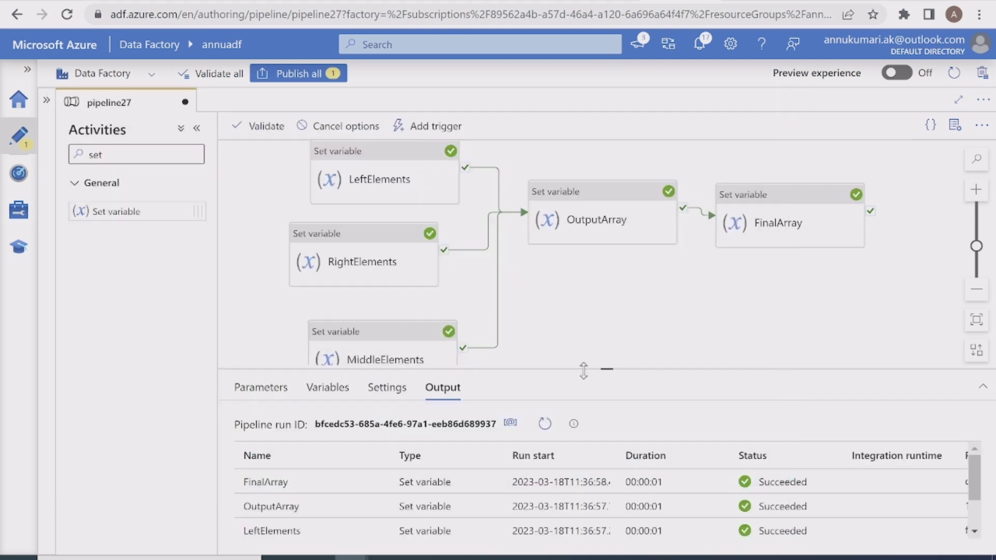
drag(582, 371, 574, 222)
click(378, 408)
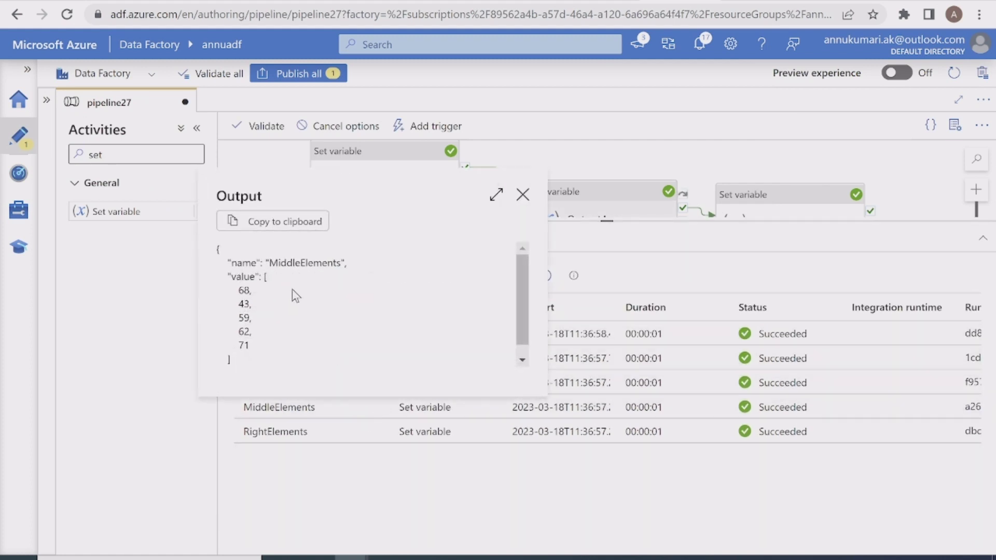
drag(230, 292, 254, 347)
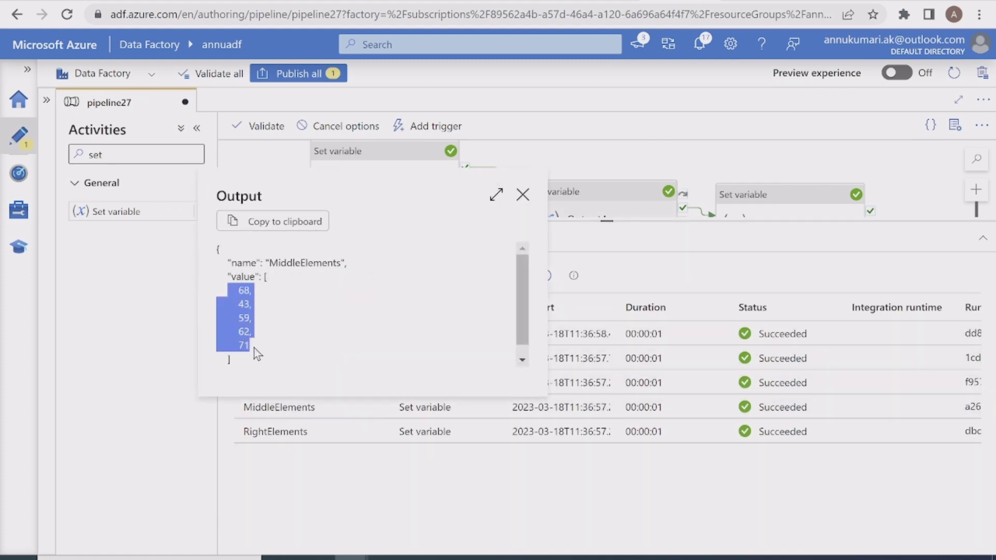
Return to Notepad and review the skip result, the count calculation and the count argument of the take expression.
key(alt+Tab)
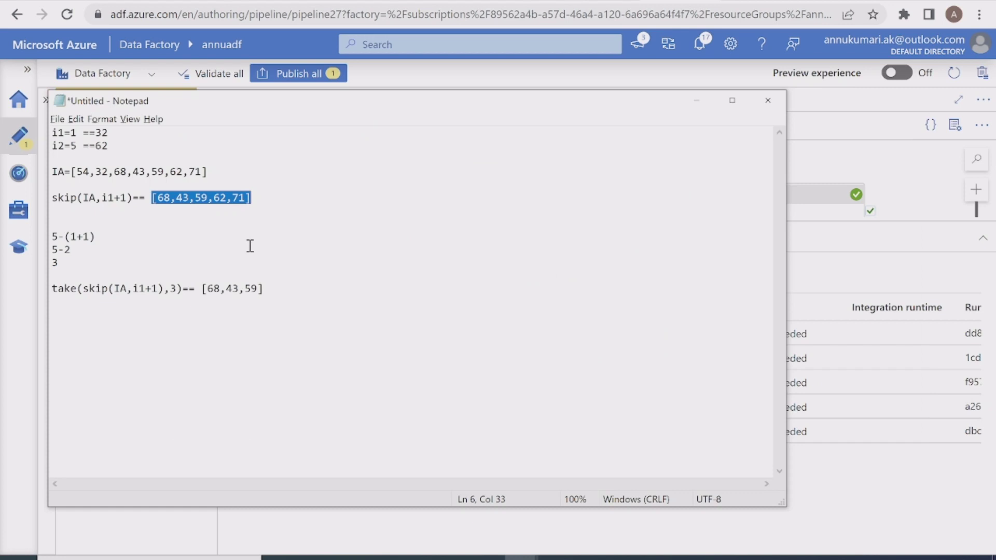
click(181, 198)
drag(273, 198, 151, 198)
double_click(64, 292)
click(90, 318)
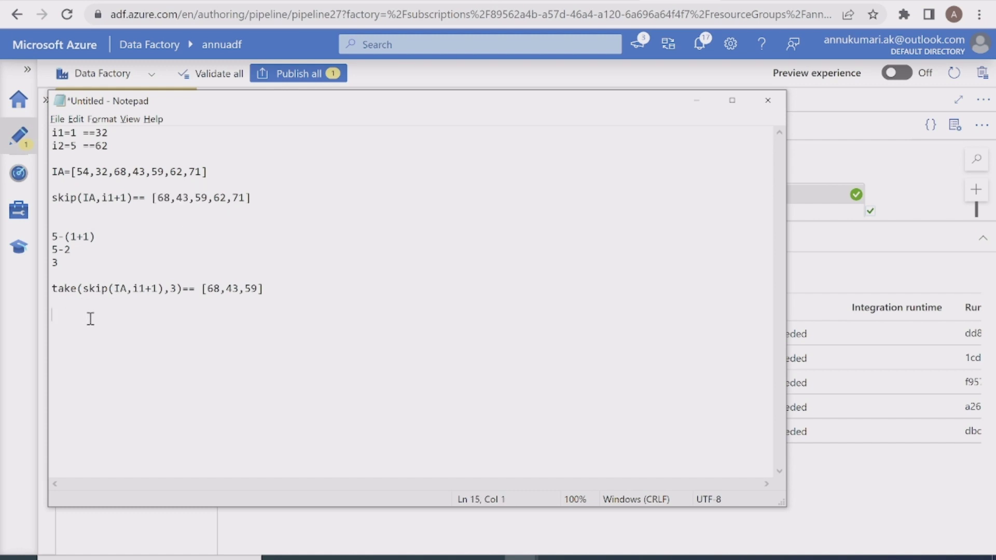
drag(73, 262, 44, 234)
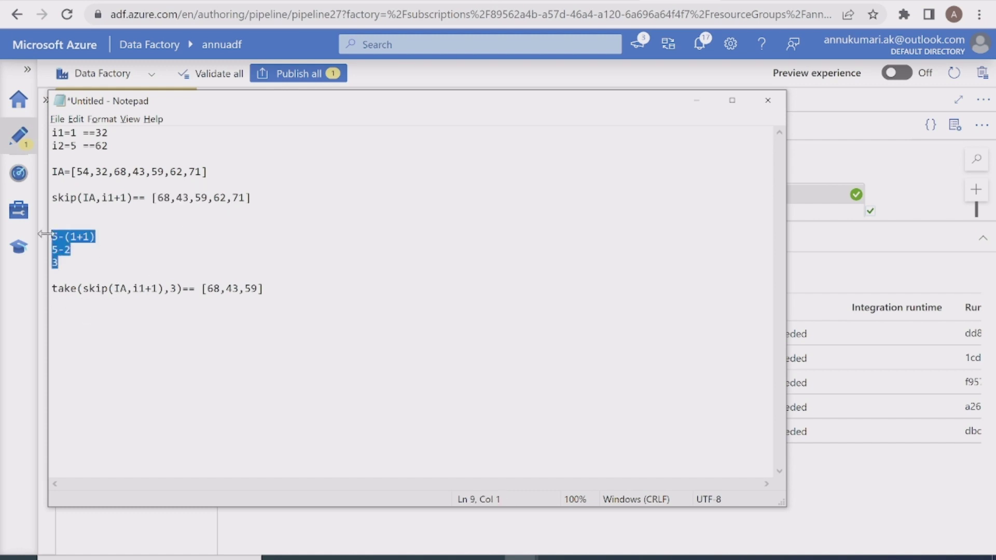
double_click(174, 288)
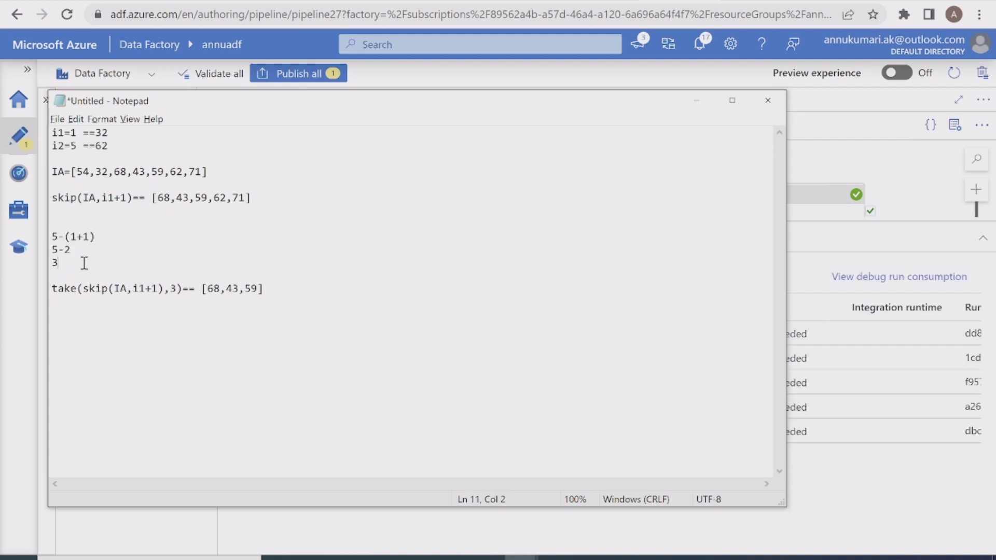
Review the worked count calculation lines above the take expression in Notepad.
drag(98, 268, 54, 237)
click(106, 264)
click(60, 298)
In Data Factory, close the run output and wrap the MiddleElements skip expression in a take function, adding a comma after the skip part.
key(alt+Tab)
click(421, 270)
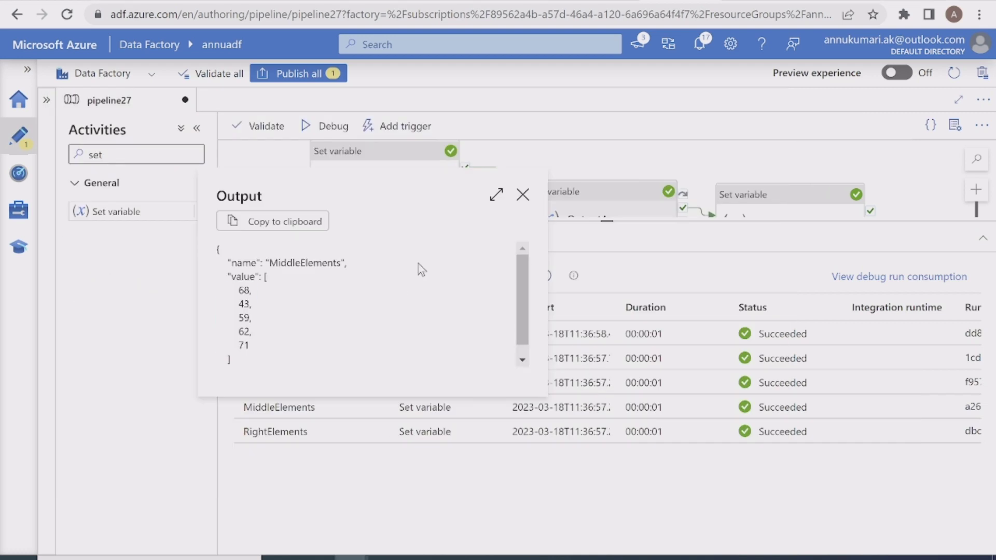
click(522, 194)
drag(617, 233, 605, 309)
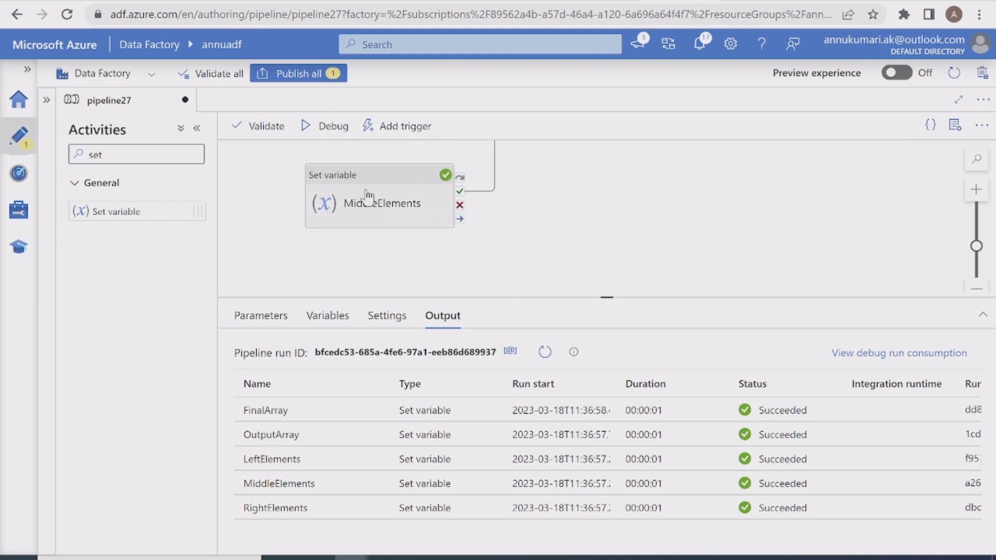
click(380, 200)
click(467, 413)
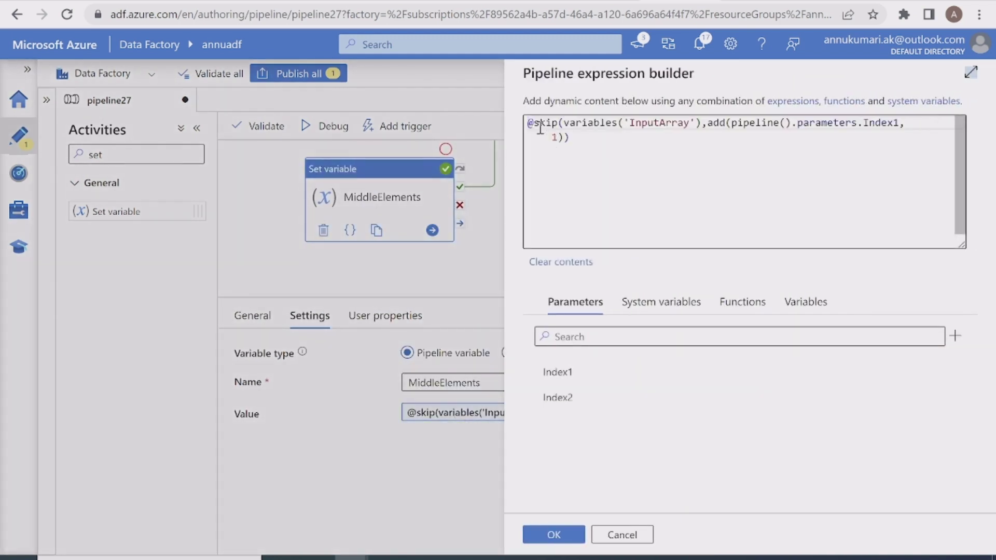
text(take)
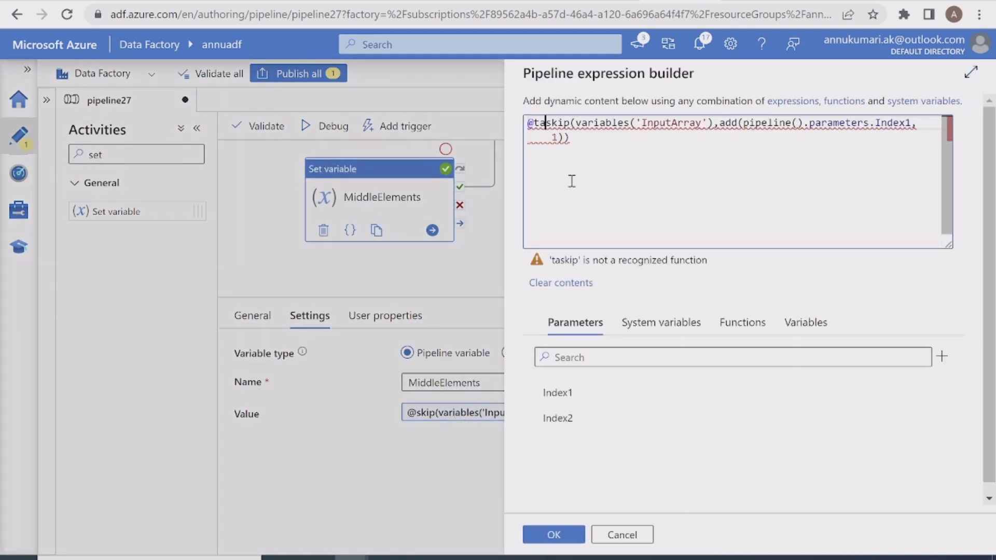
text(()
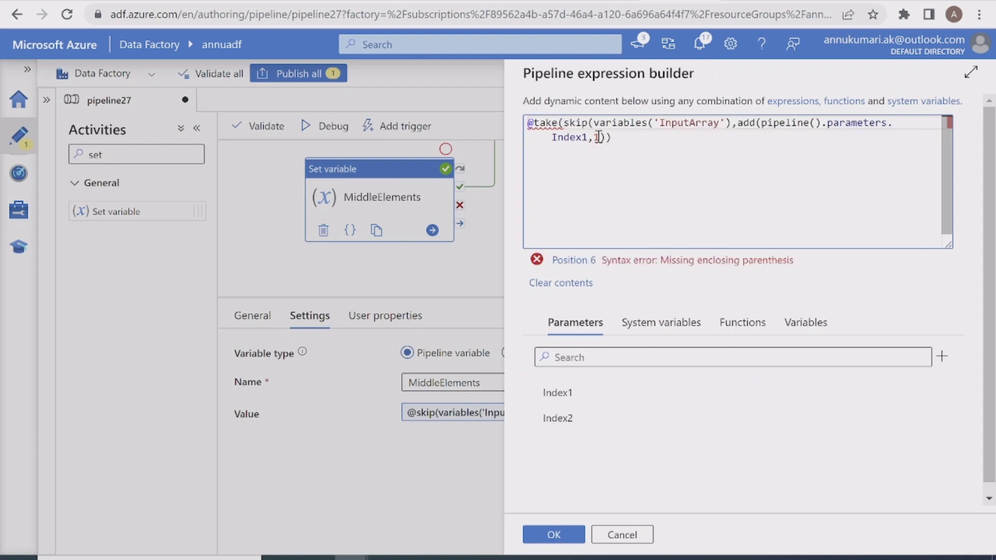
drag(612, 138, 569, 121)
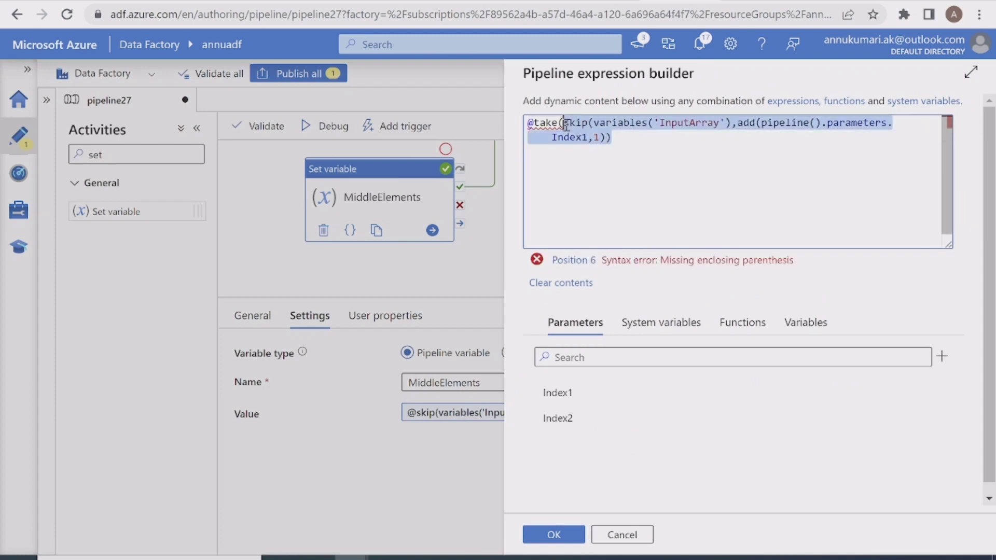
click(634, 137)
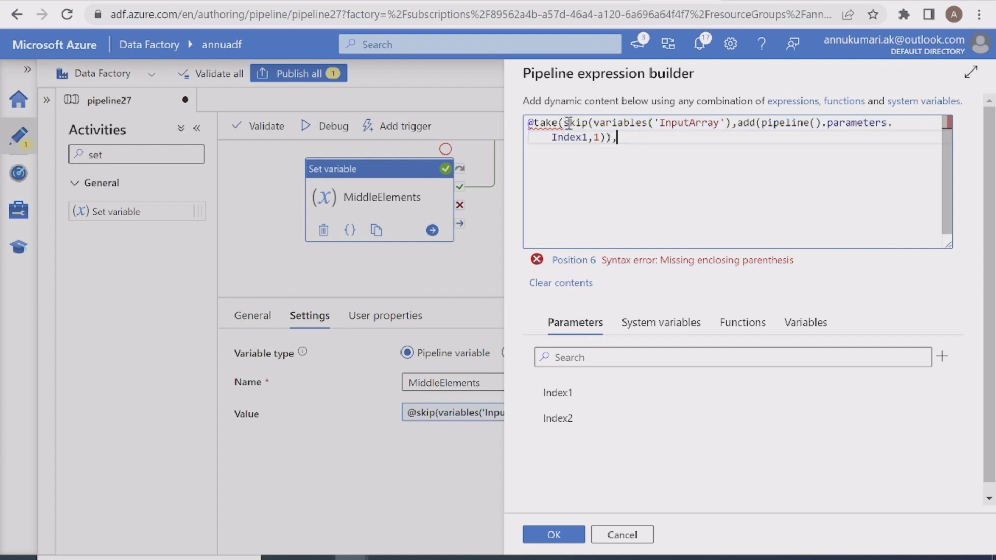
Switch to Notepad and compare the skip result with the arguments of the take expression.
key(alt+Tab)
drag(154, 198, 285, 199)
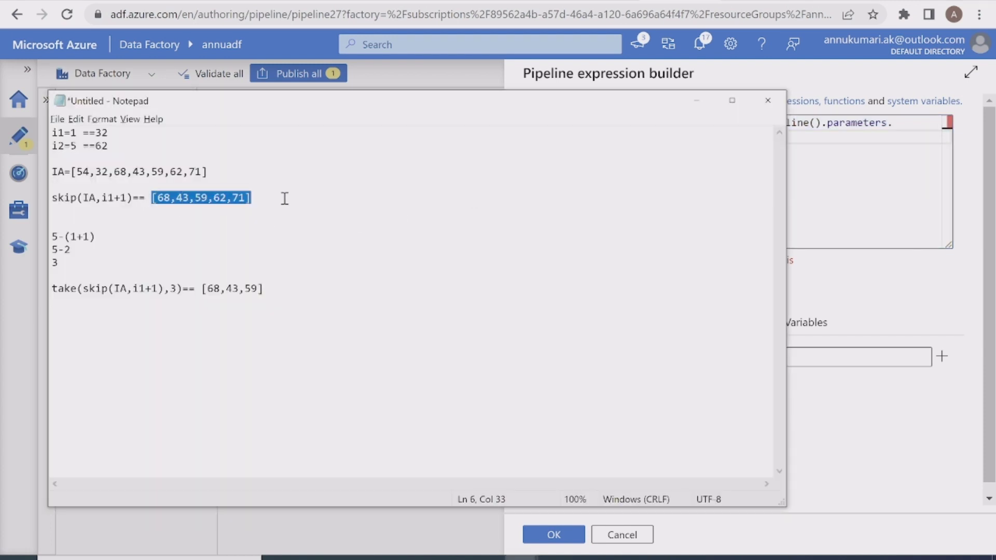
drag(83, 288, 176, 291)
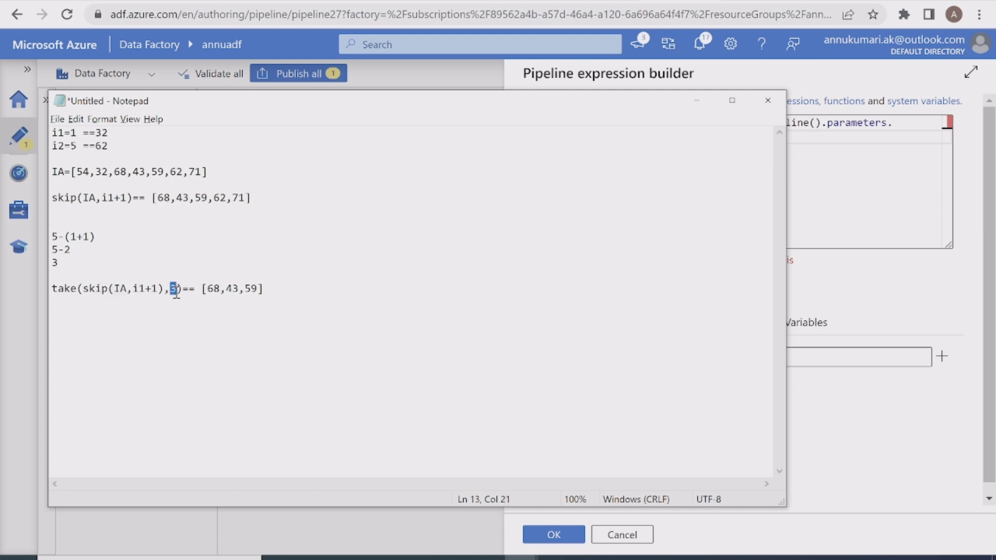
drag(157, 198, 207, 202)
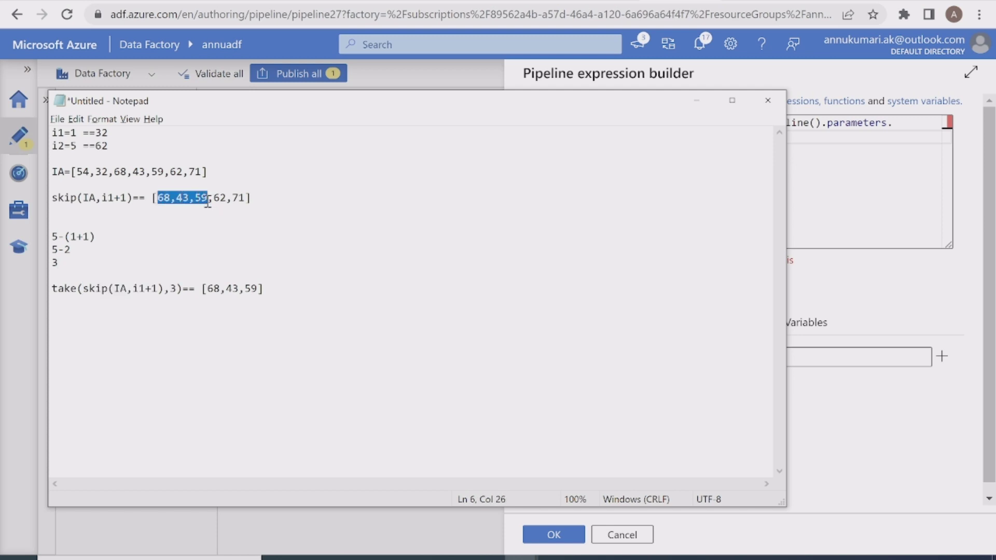
click(228, 264)
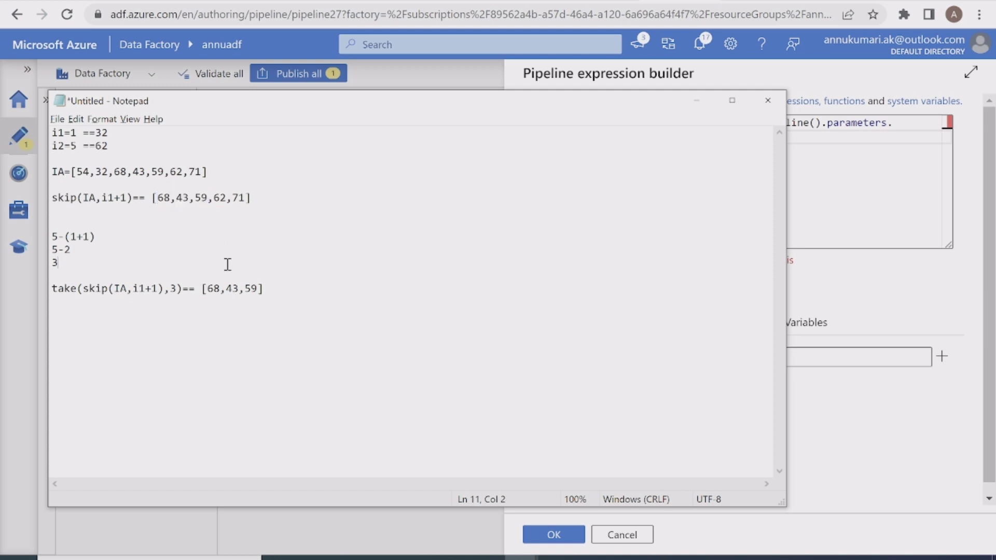
Add the general formula i2-(i1+1) above the 5-(1+1) calculation in Notepad and compare it with the take count.
click(62, 225)
drag(127, 225, 52, 224)
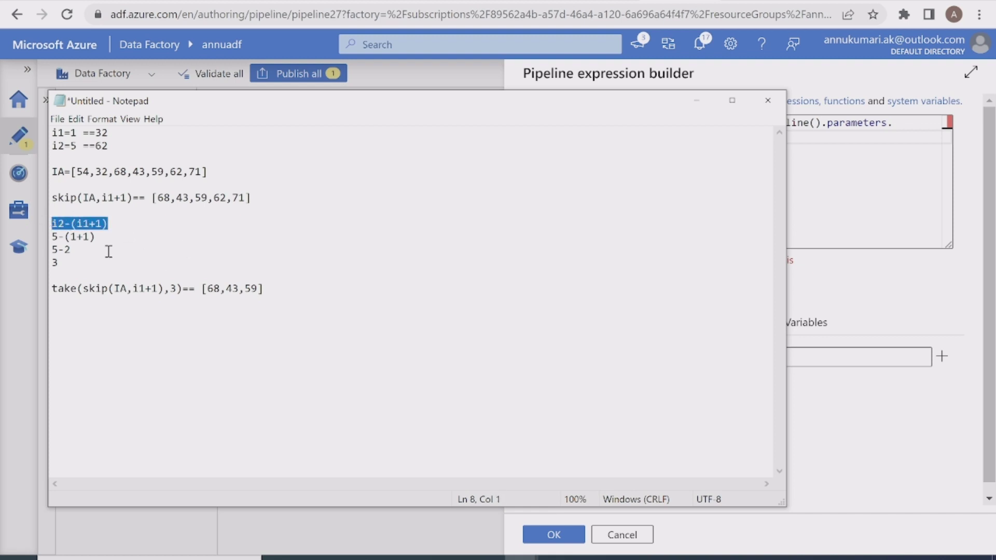
drag(60, 263, 47, 237)
double_click(175, 289)
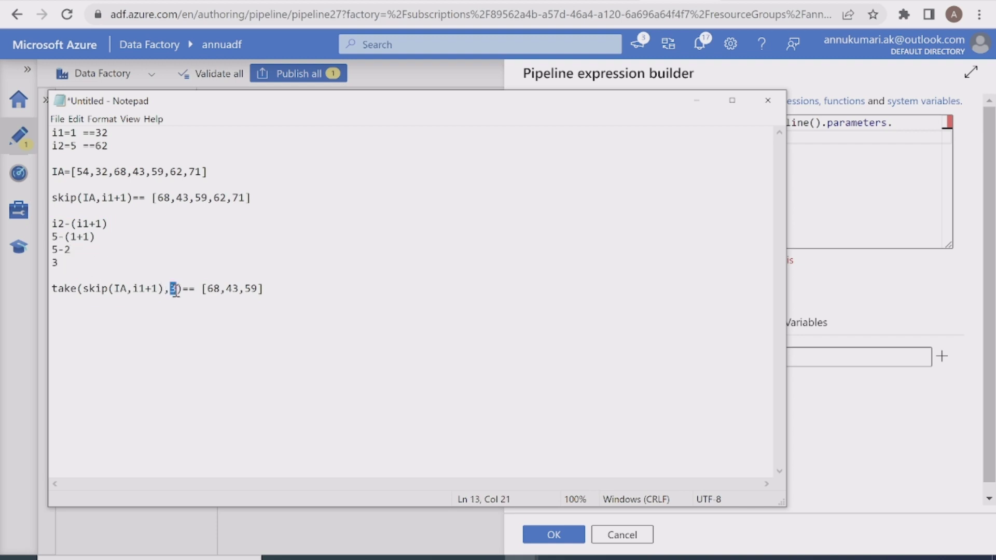
Copy i2-(i1+1) from Notepad into the Data Factory expression as the take count and add the closing parenthesis.
drag(123, 229, 30, 227)
key(ctrl+c)
key(alt+Tab)
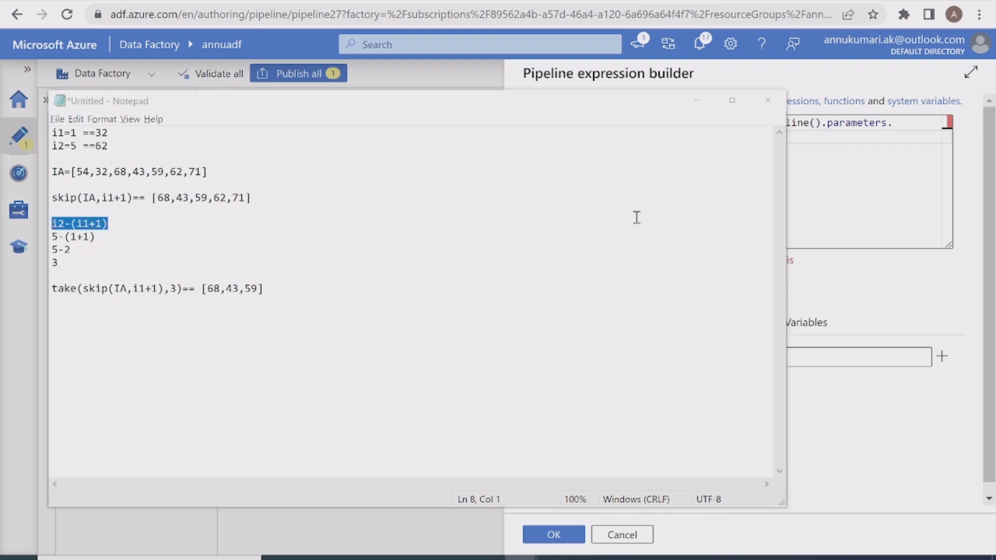
key(ctrl+v)
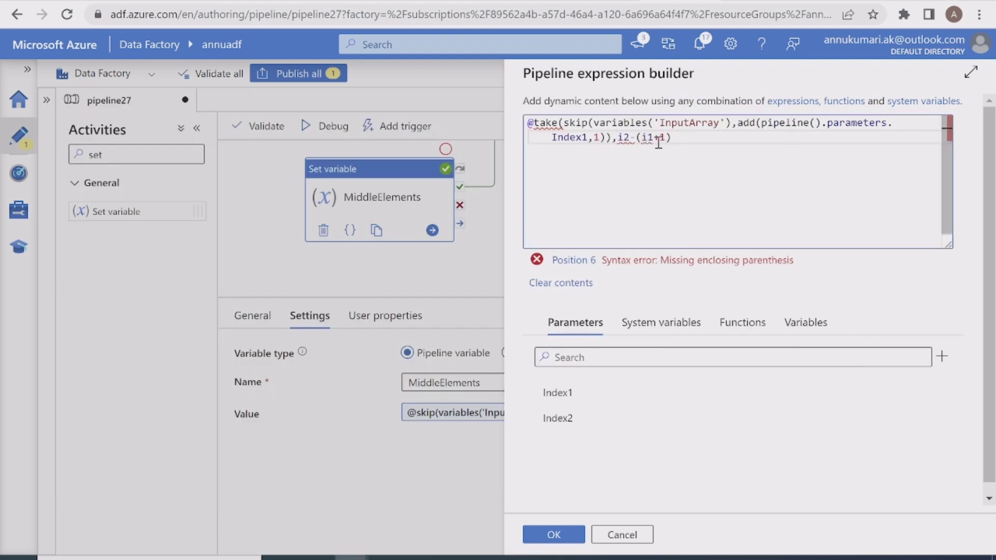
text())
Replace i2 in the take count with the Index2 pipeline parameter and i1 with the Index1 pipeline parameter.
double_click(621, 138)
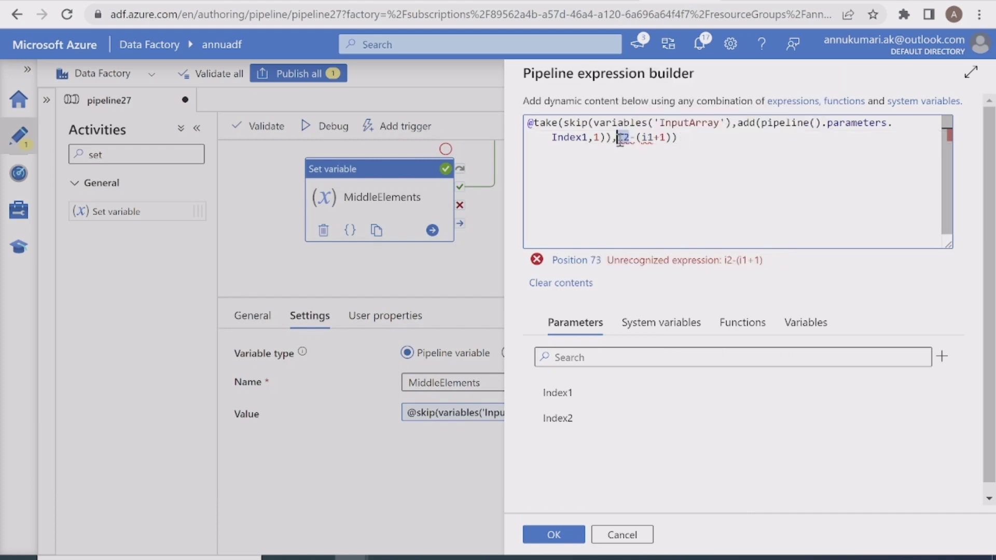
key(BackSpace)
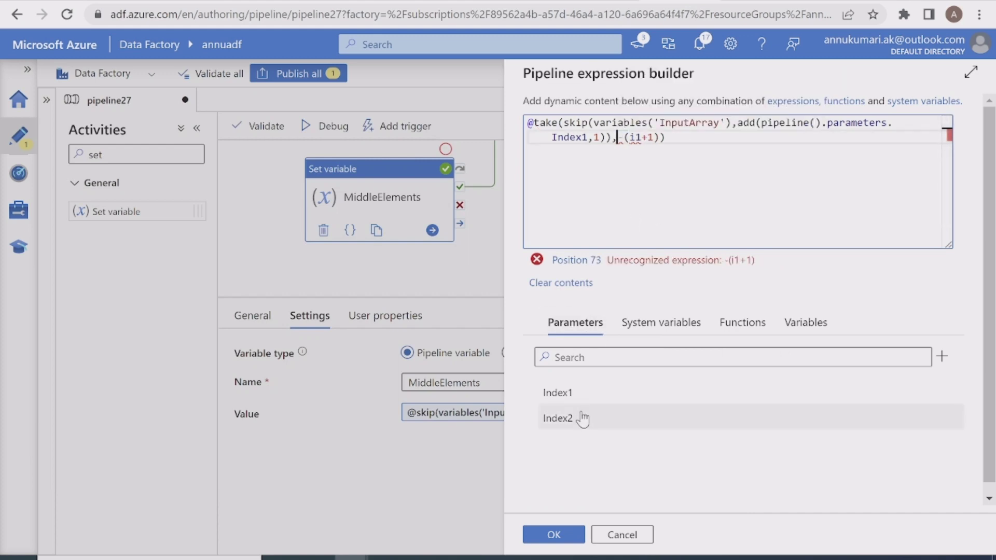
click(583, 418)
double_click(802, 138)
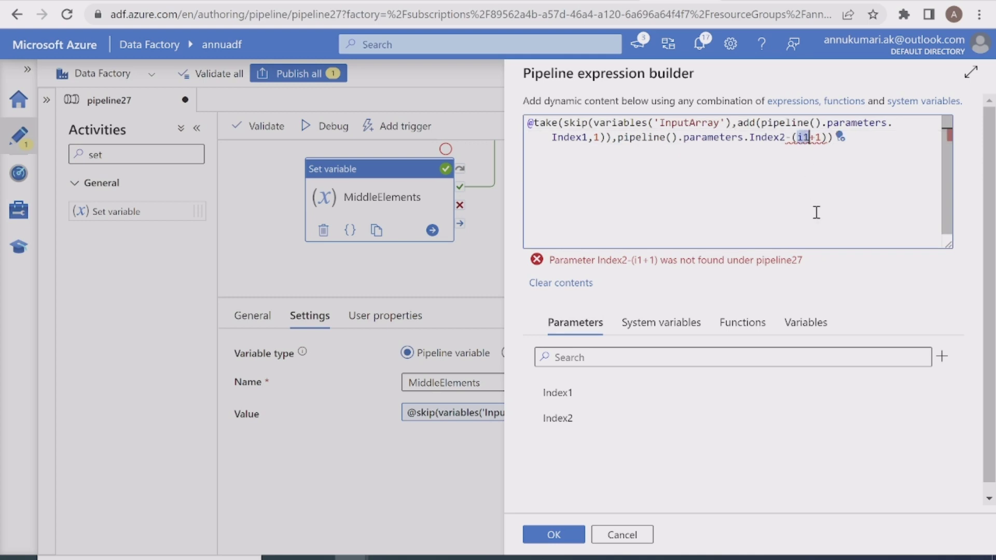
click(607, 395)
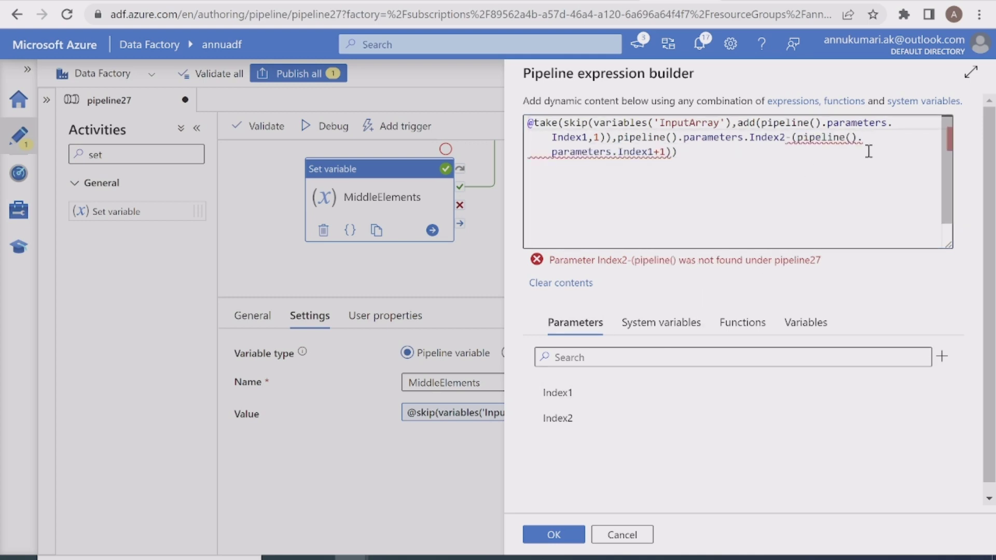
Replace the +1 in the take count with an add function applied to the Index1 parameter and 1.
click(666, 156)
key(BackSpace)
key(BackSpace)
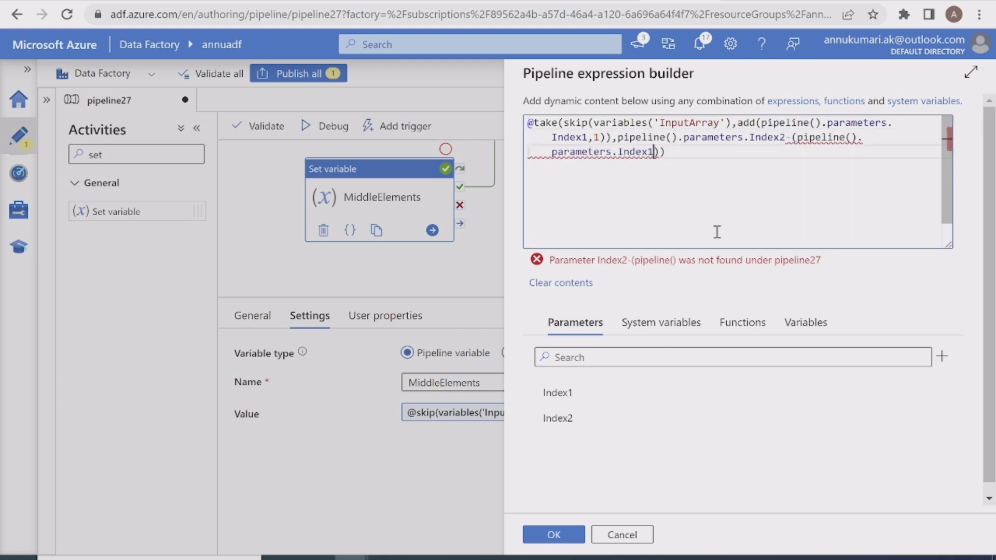
click(795, 139)
text(add()
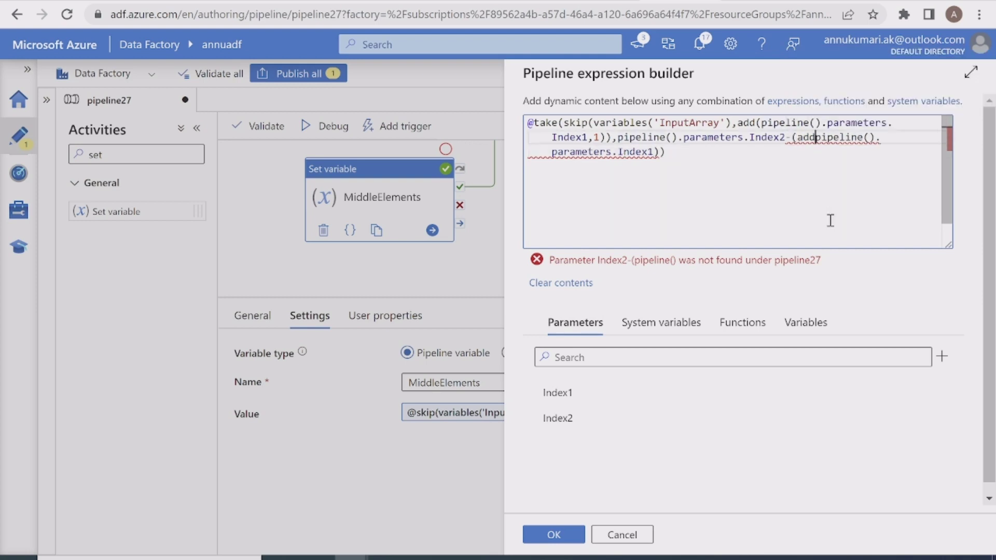
click(665, 152)
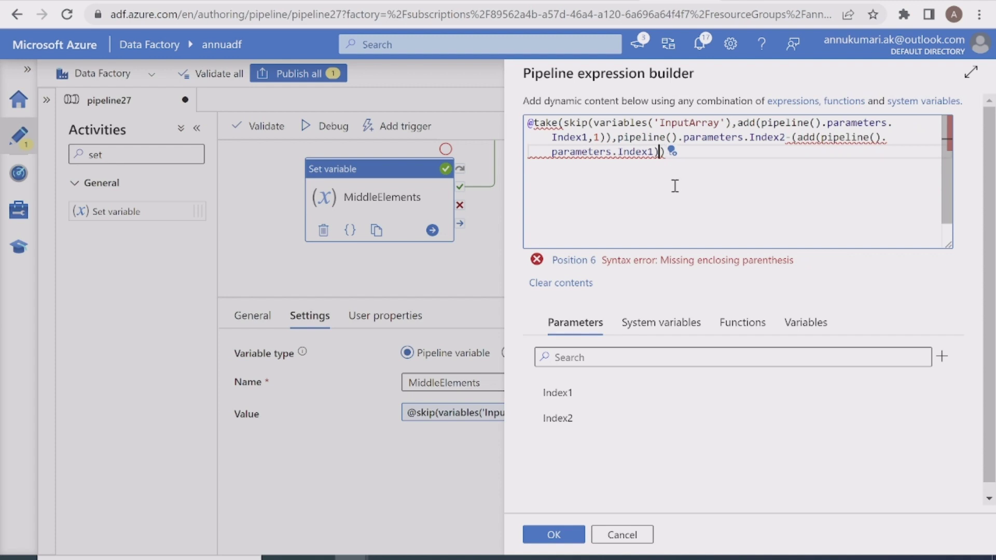
text(,1))
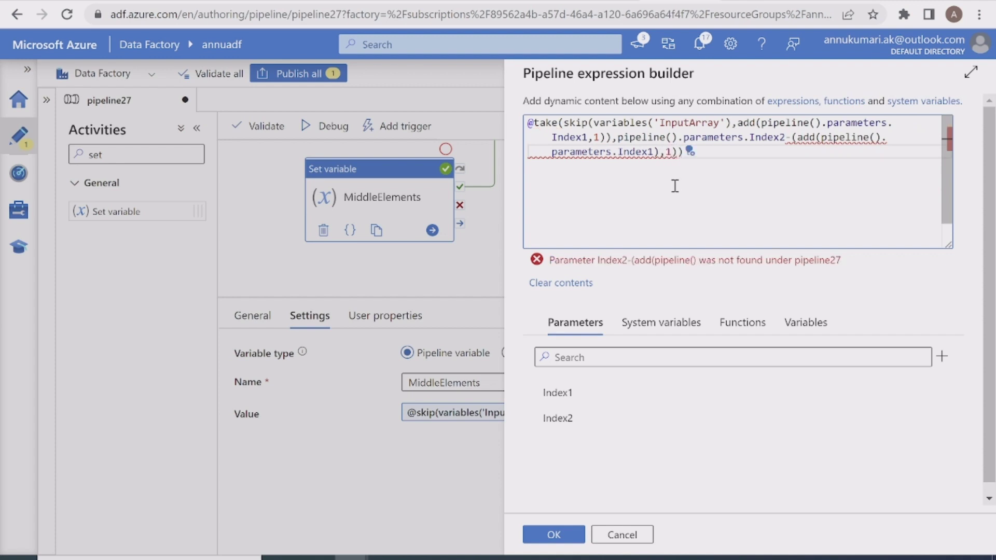
Convert the subtraction into a sub function by inserting sub( before the Index2 parameter and replacing the minus with a comma.
click(789, 138)
text(,)
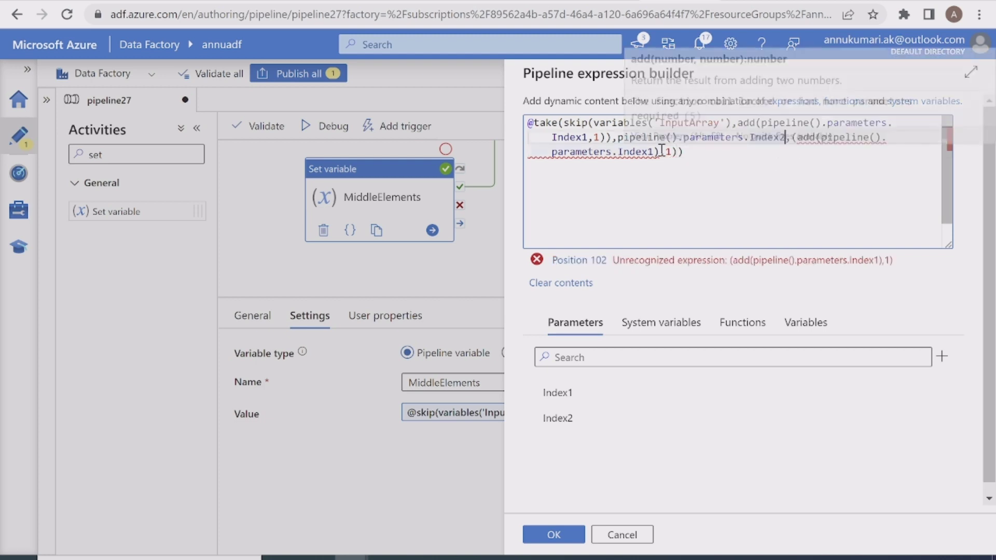
click(616, 137)
text(sub()
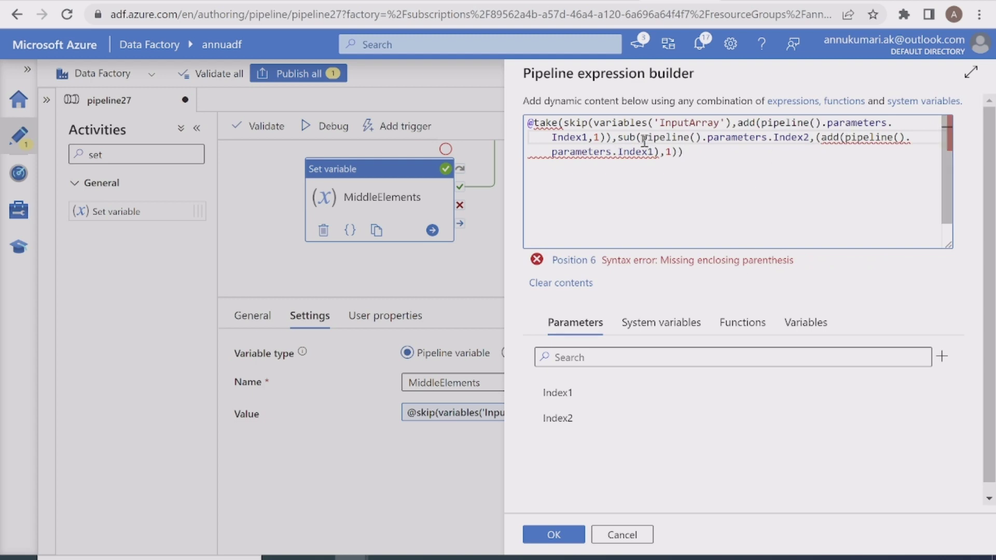
Correct the parentheses so the take count reads sub(pipeline().parameters.Index2,add(pipeline().parameters.Index1,1)), close the take function and apply the expression.
drag(642, 138, 813, 137)
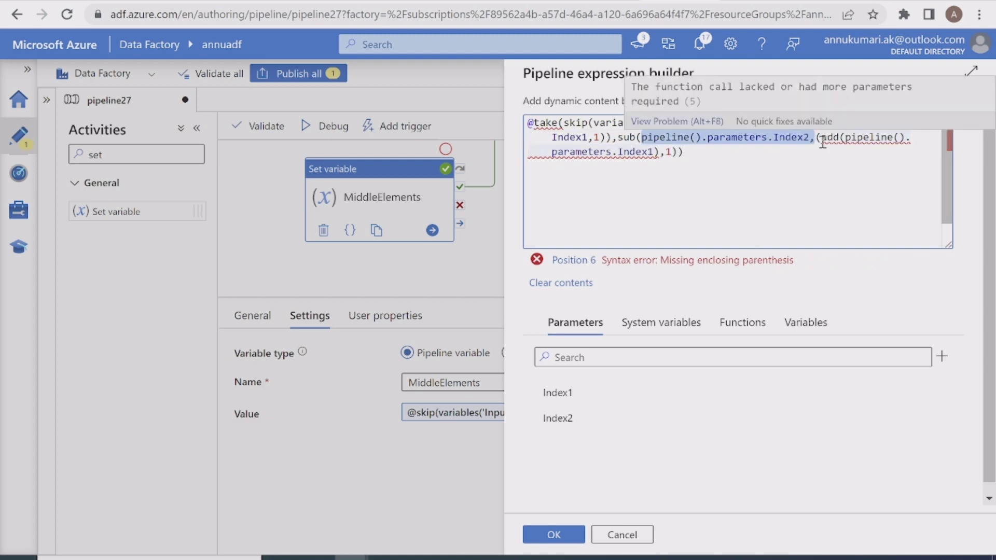
drag(844, 137, 673, 152)
click(824, 137)
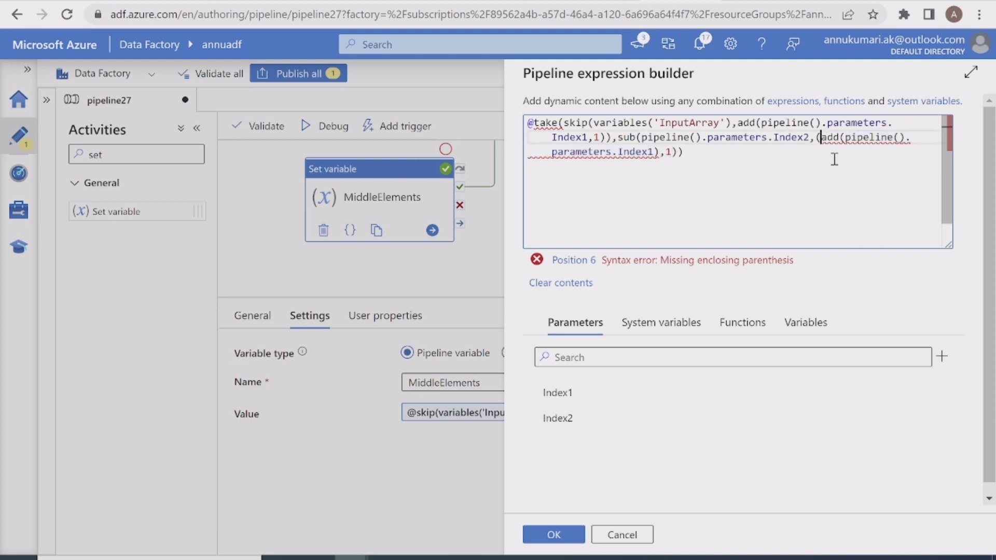
key(BackSpace)
click(757, 159)
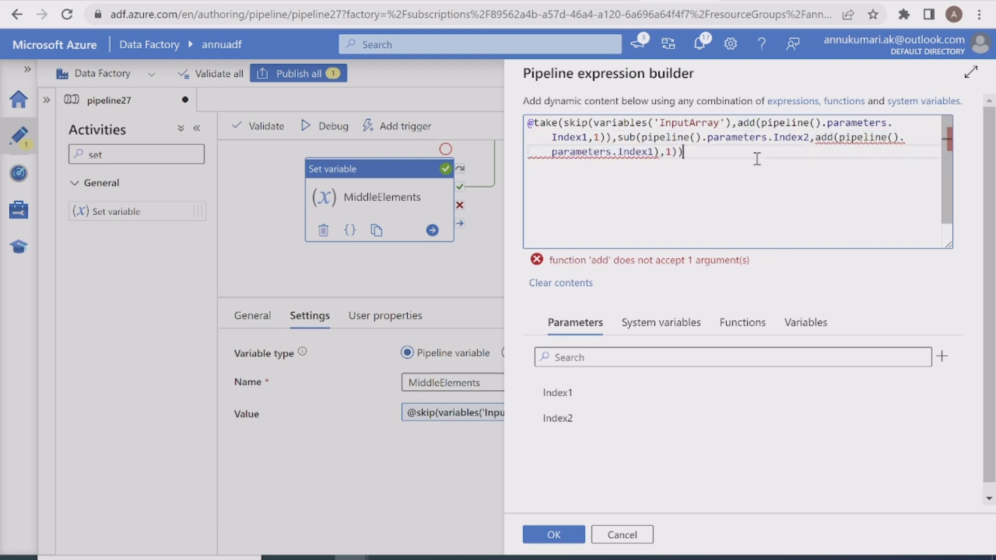
click(652, 154)
key(Delete)
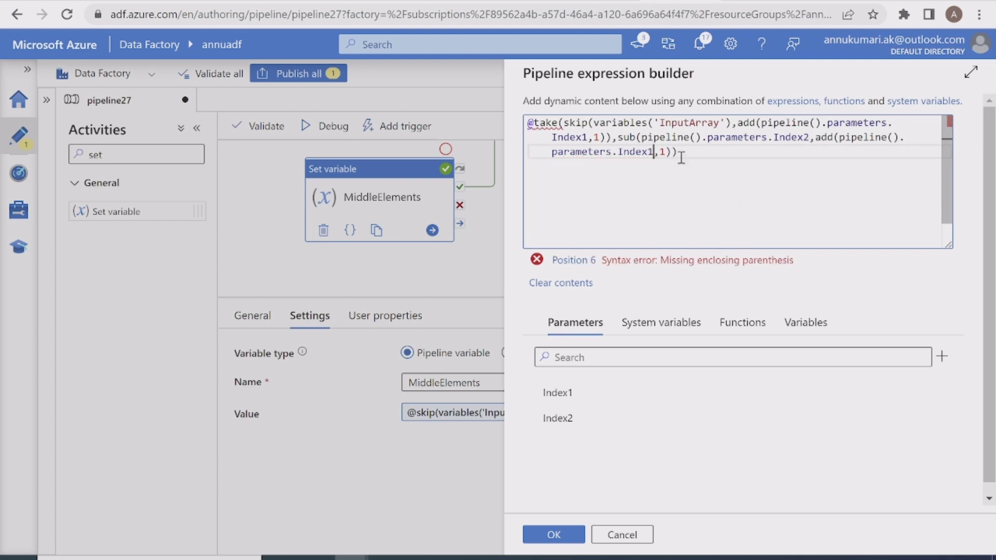
click(757, 216)
text())
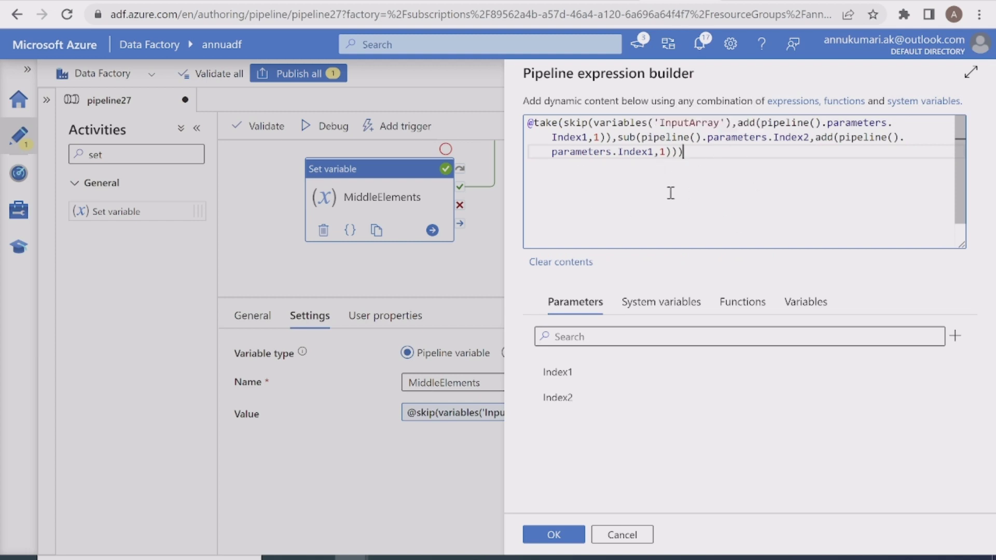
click(550, 534)
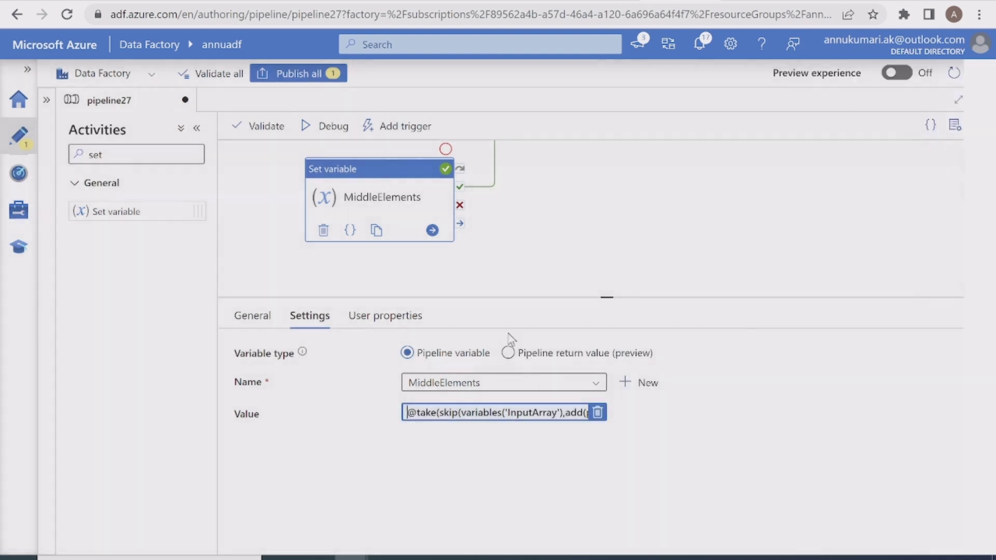
Debug the pipeline with the default parameters, then check the expected take result in Notepad and return to Data Factory.
click(324, 136)
click(574, 533)
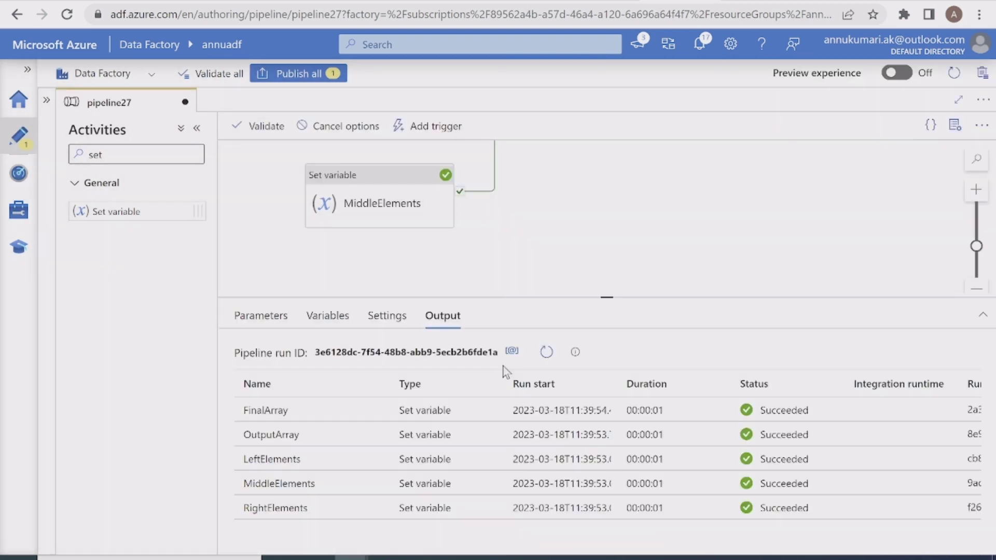
key(alt+Tab)
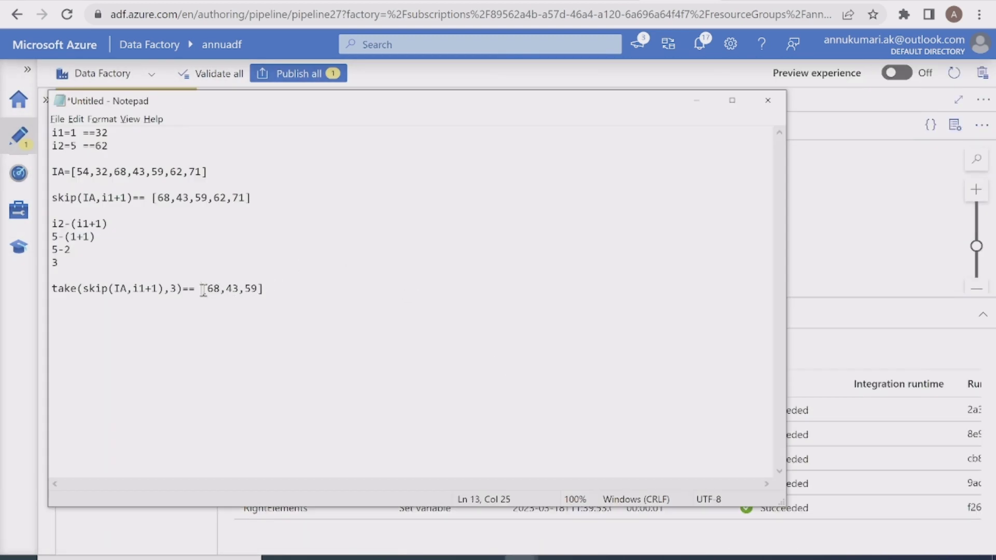
drag(202, 290, 267, 289)
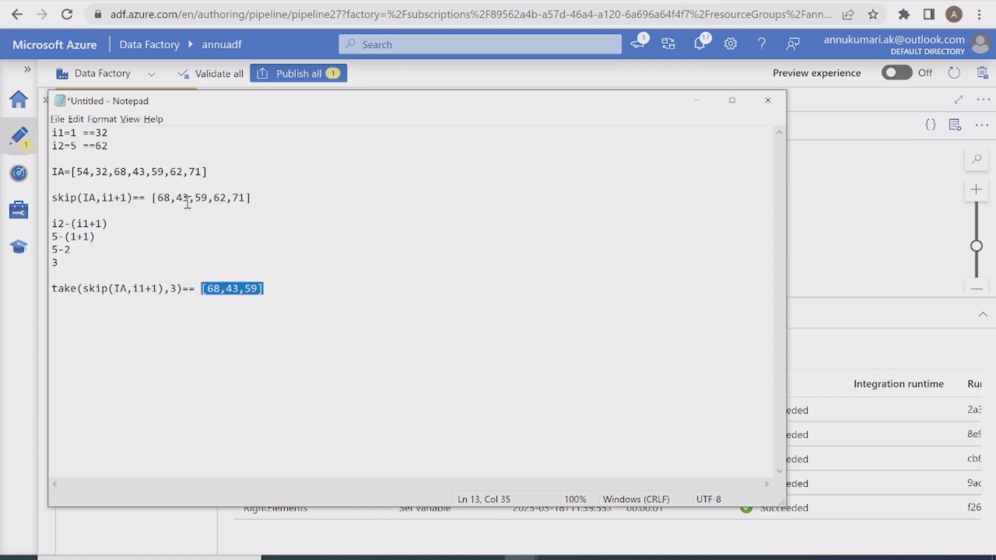
key(alt+Tab)
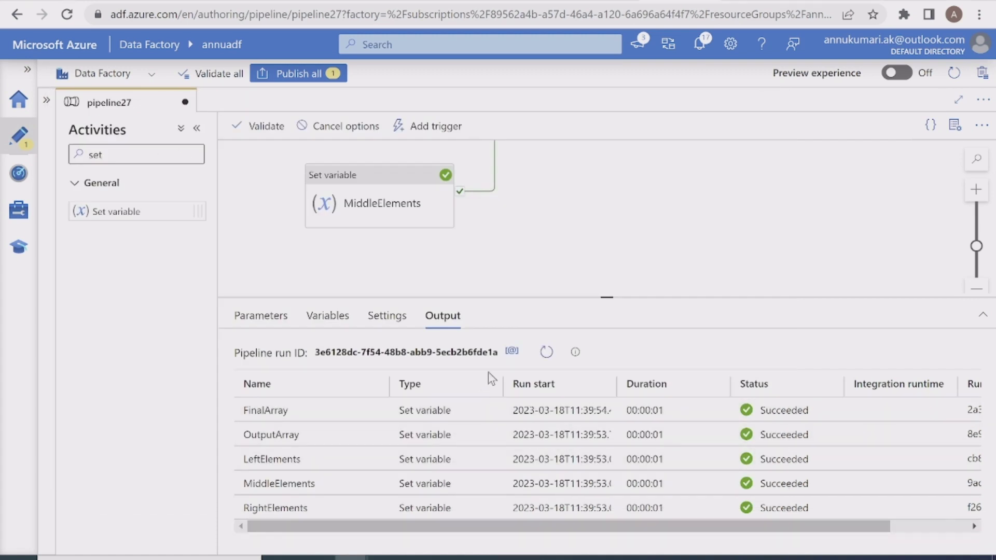
Inspect the MiddleElements activity's run output and compare it with the InputArray variable's default value.
click(379, 483)
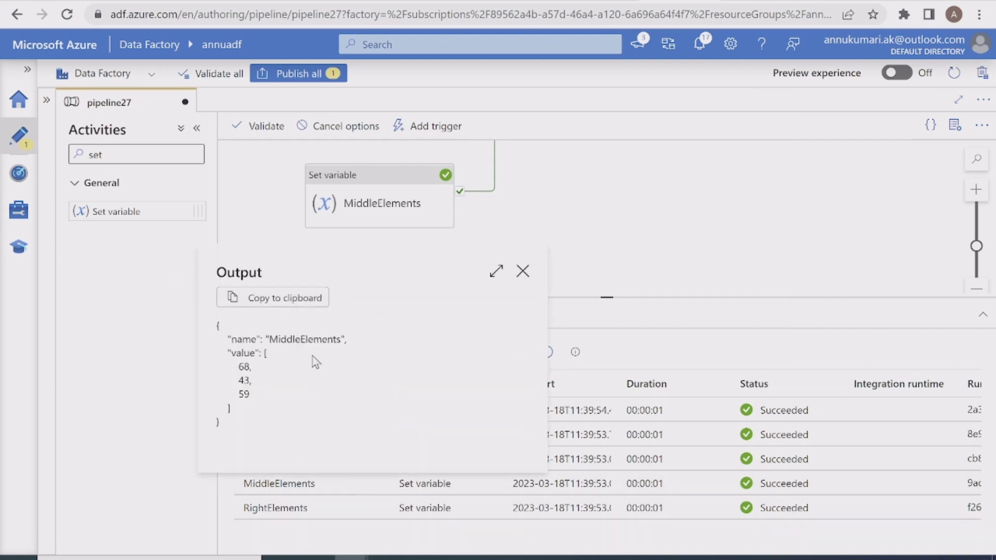
drag(236, 369, 263, 413)
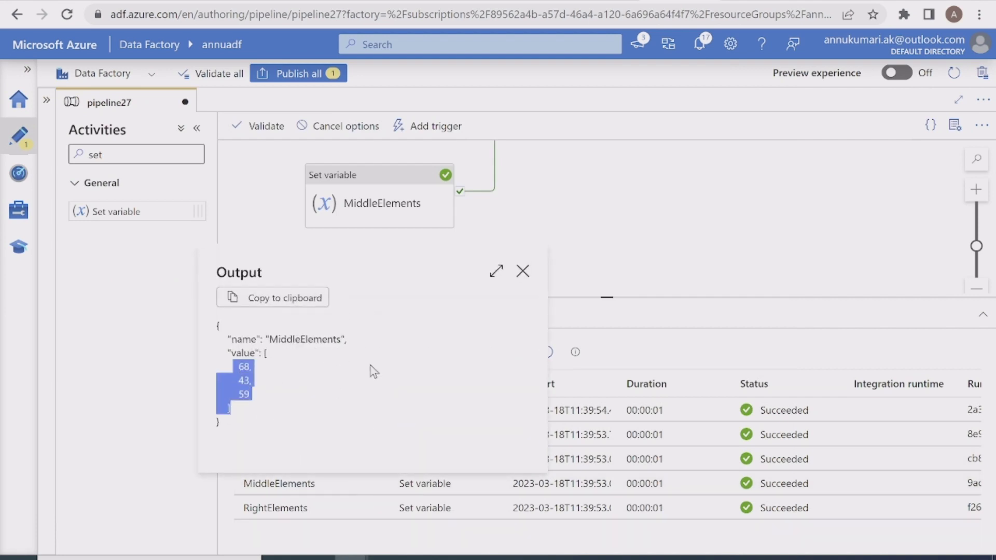
click(522, 271)
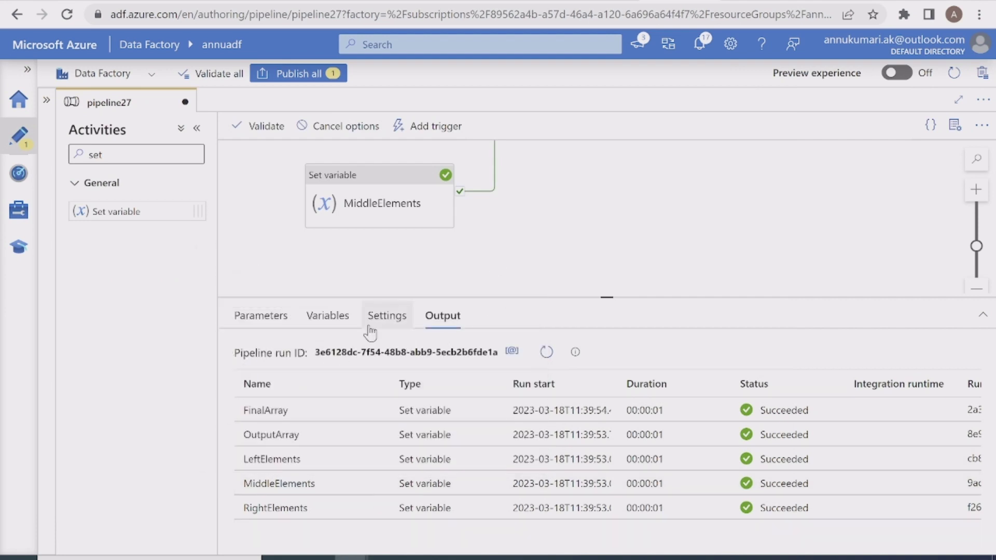
click(344, 319)
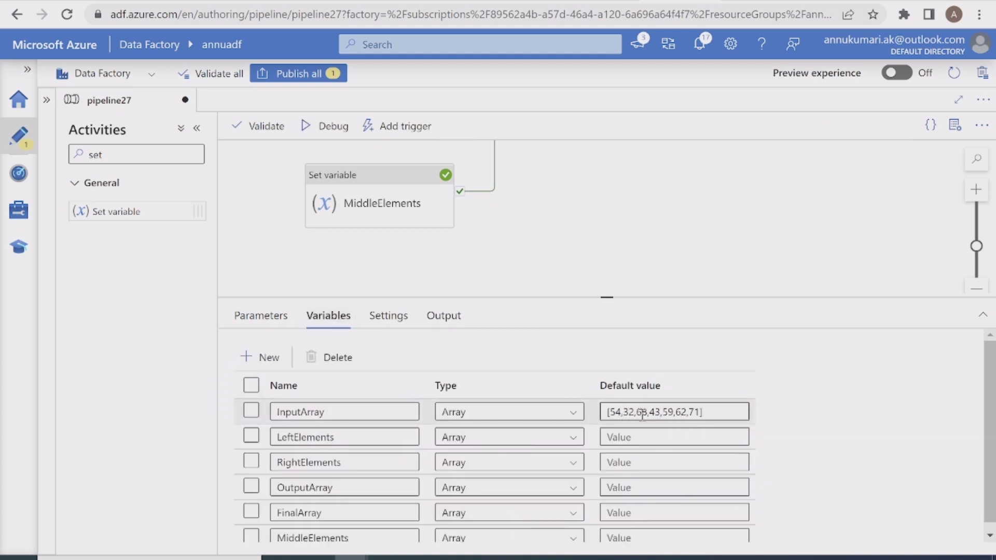
Open the OutputArray value expression for editing and check the required element order in cell A14 of the Excel sheet.
drag(530, 247, 471, 395)
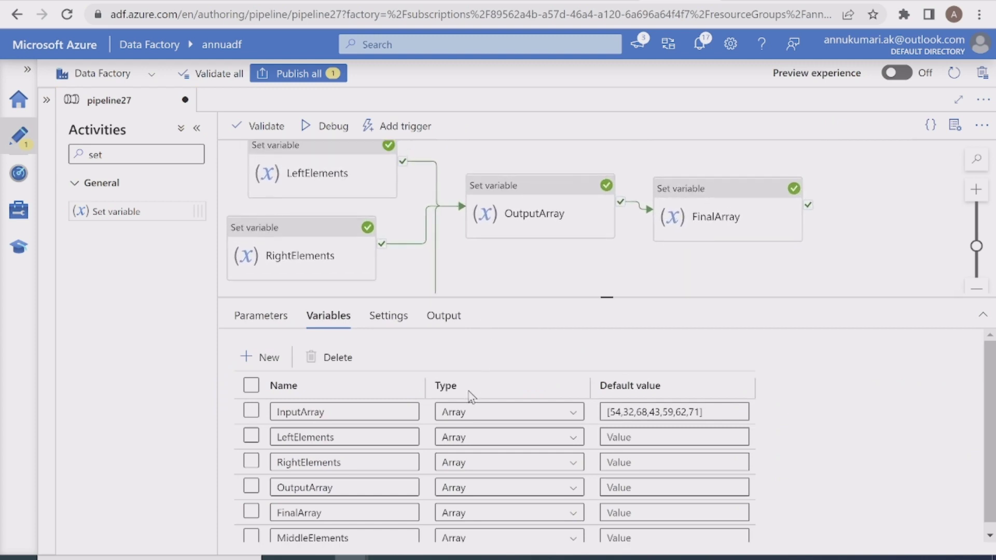
click(545, 194)
click(449, 418)
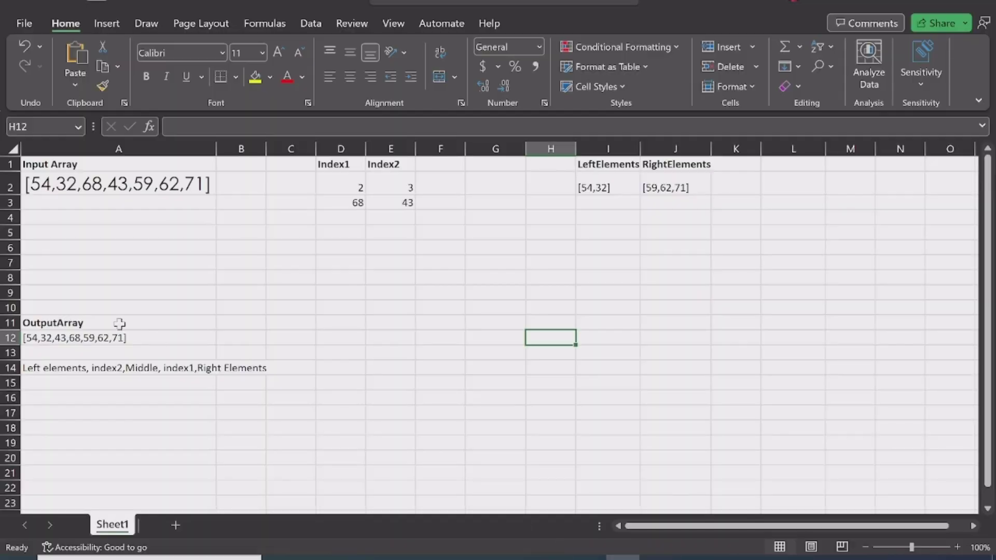
double_click(147, 368)
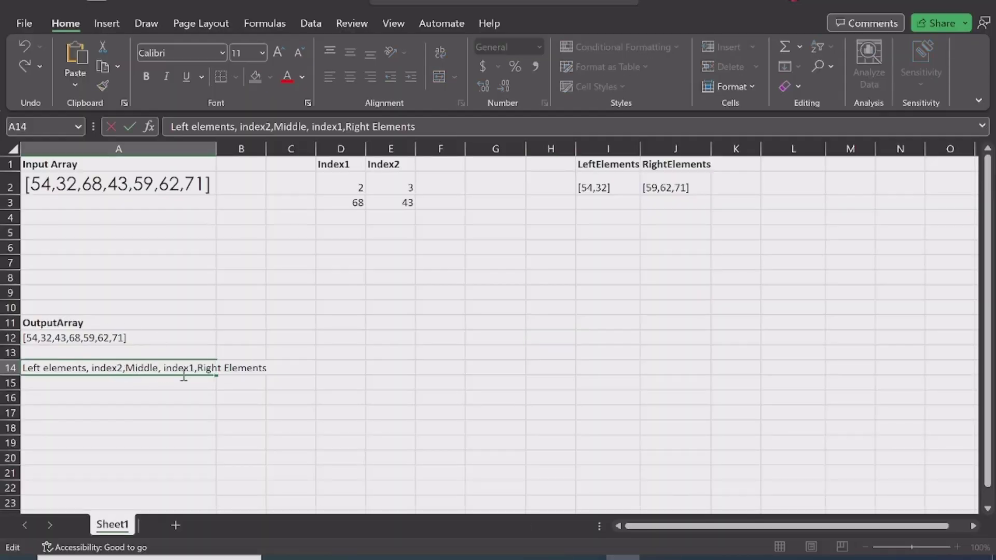
key(alt+Tab)
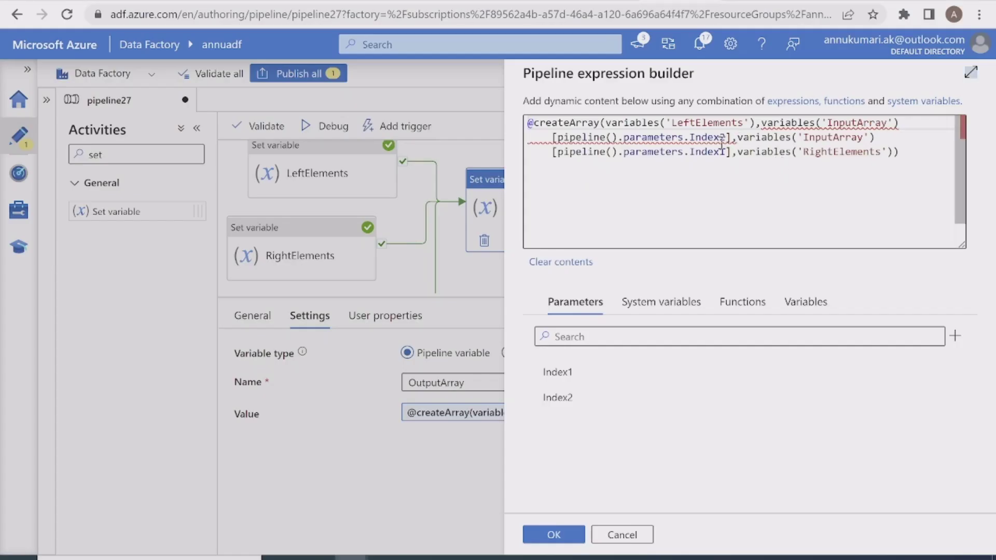
Insert variables('MiddleElements'), between the Index2 and Index1 elements of the OutputArray createArray expression and apply it.
click(740, 137)
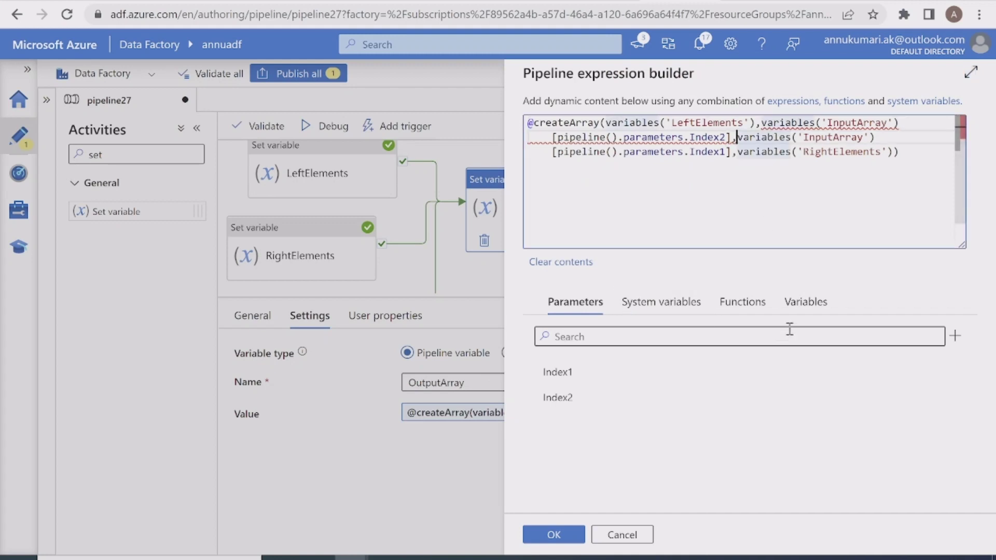
click(806, 302)
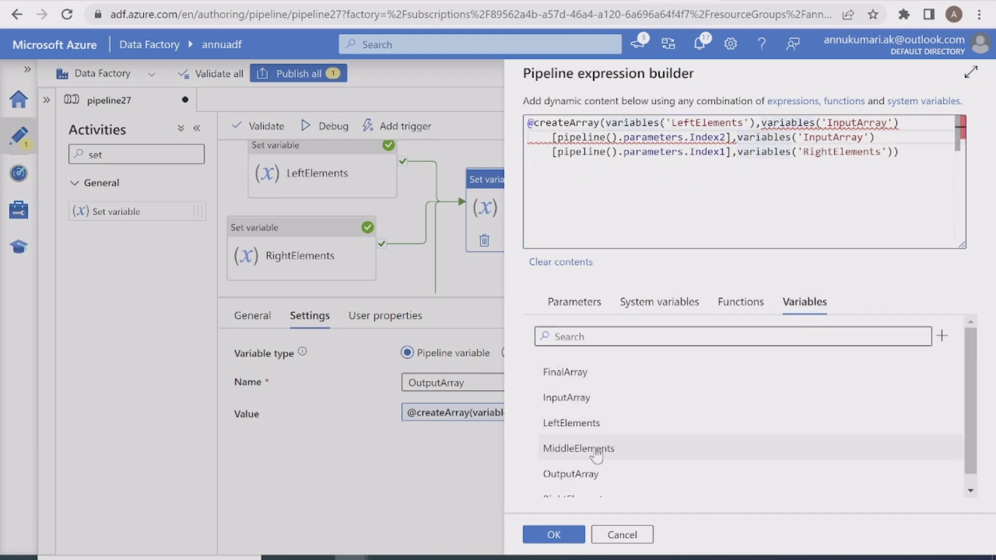
click(578, 448)
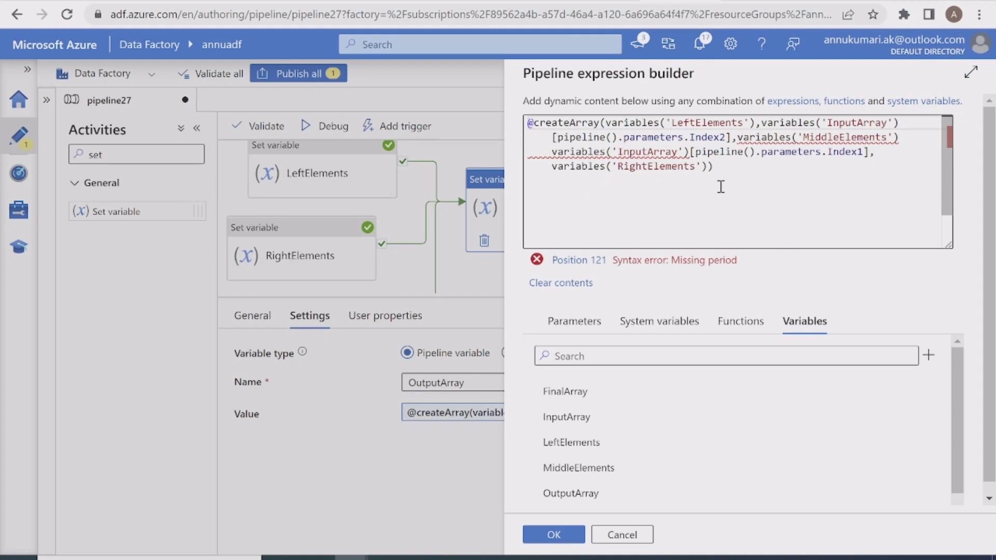
click(929, 136)
text(,)
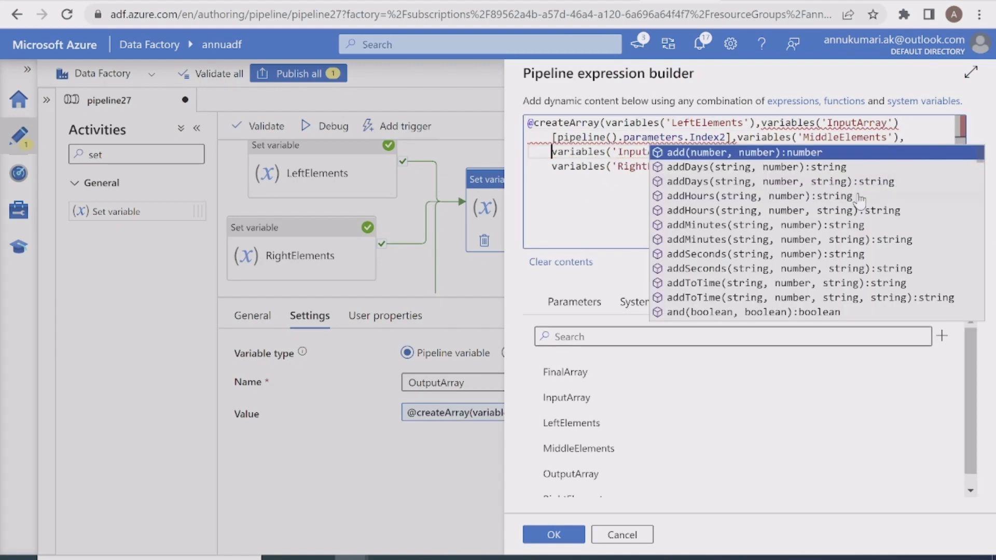
click(600, 181)
click(559, 535)
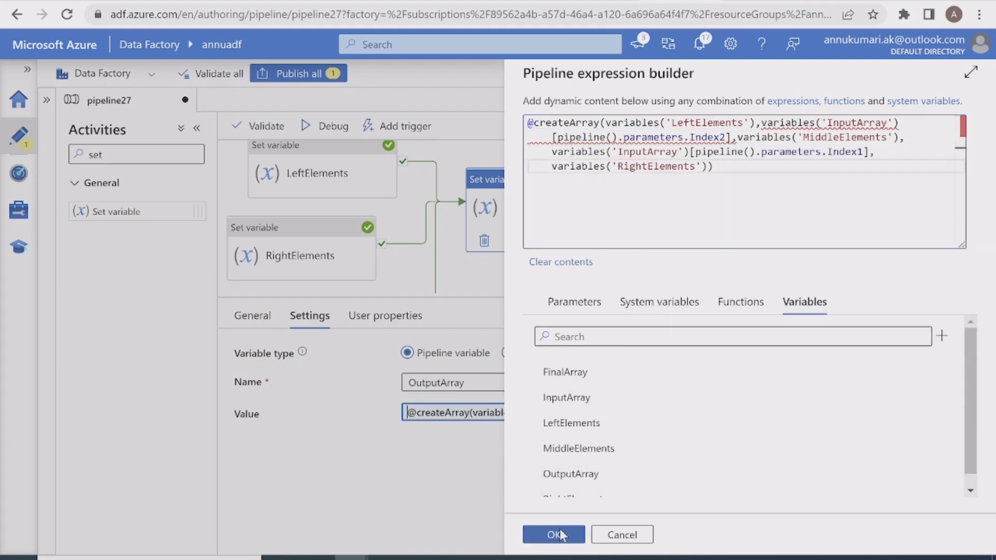
Debug the pipeline with Index1 set to 1 and Index2 to 5, and refresh the run output.
click(332, 127)
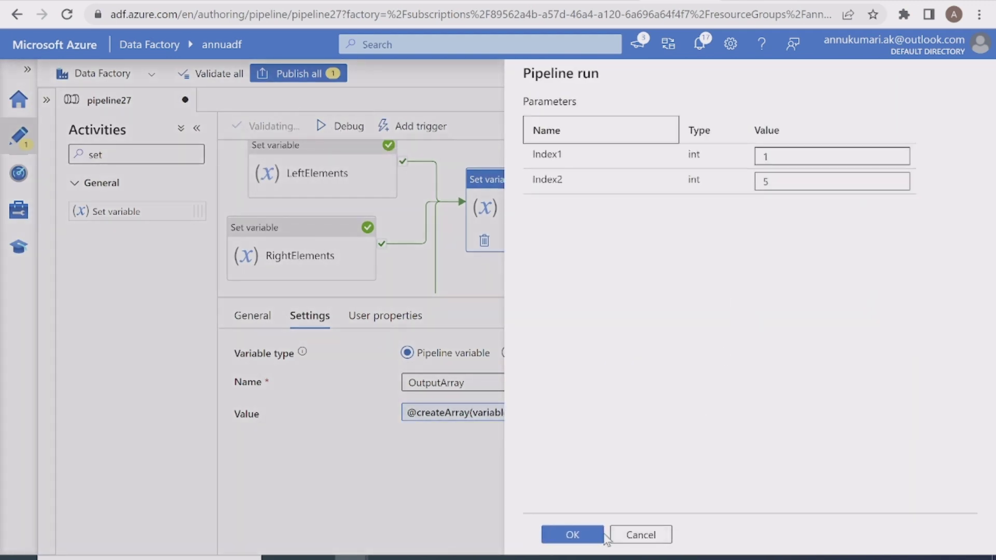
click(573, 534)
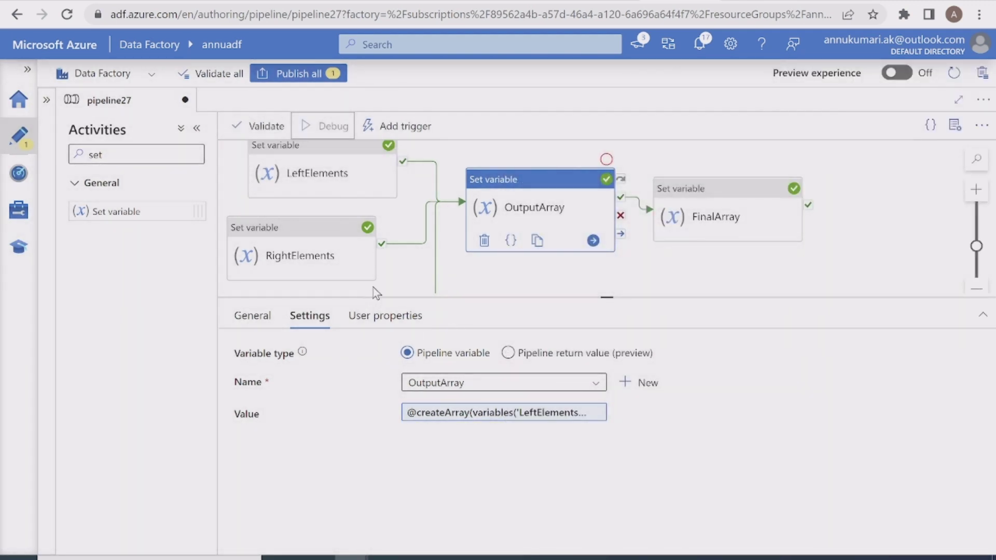
click(398, 289)
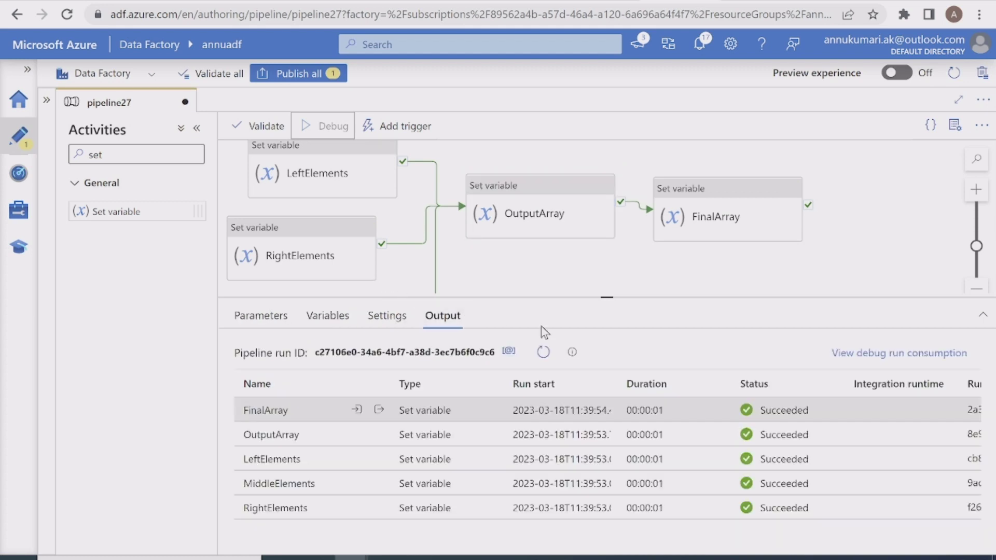
click(543, 352)
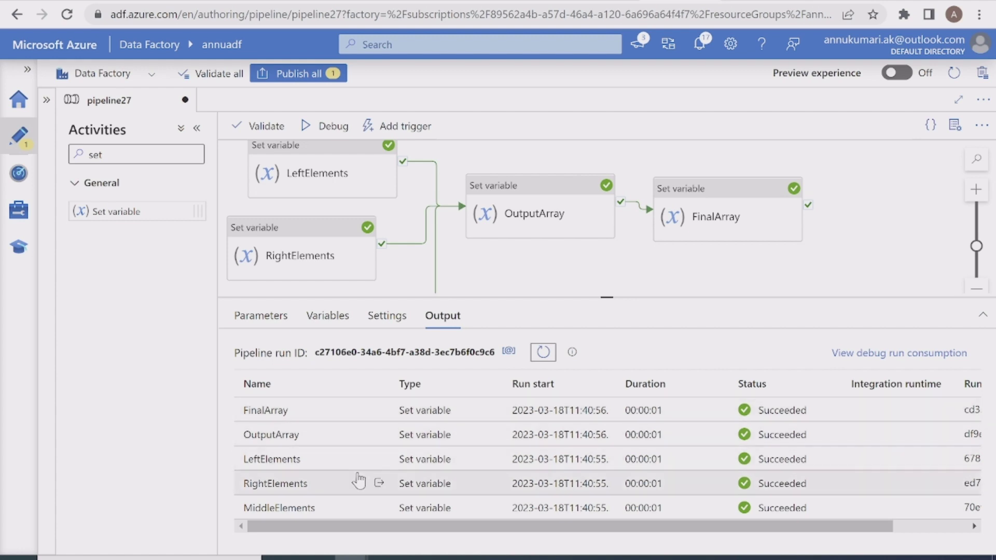
Copy the FinalArray run output into the Notepad notes below the take example, then close the output view in Data Factory.
click(379, 410)
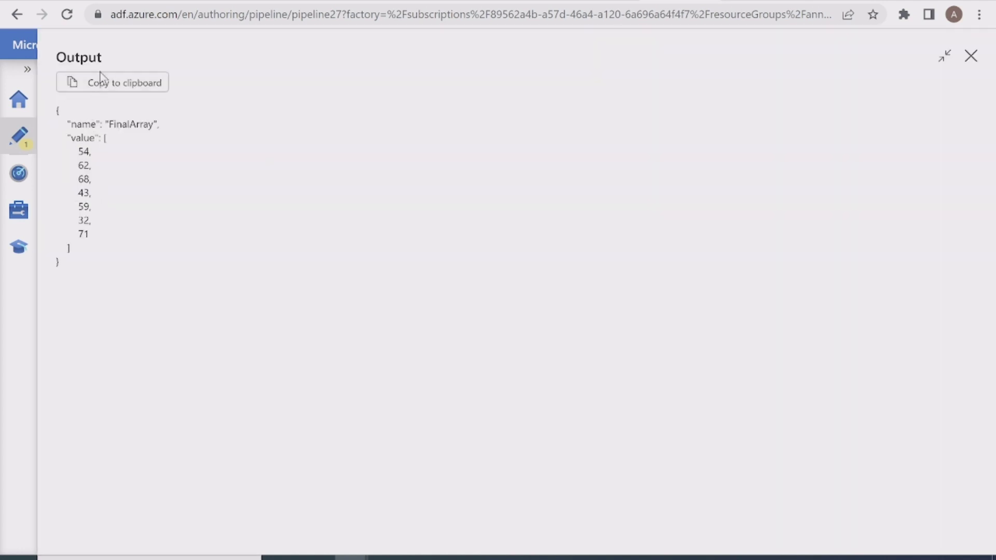
click(100, 80)
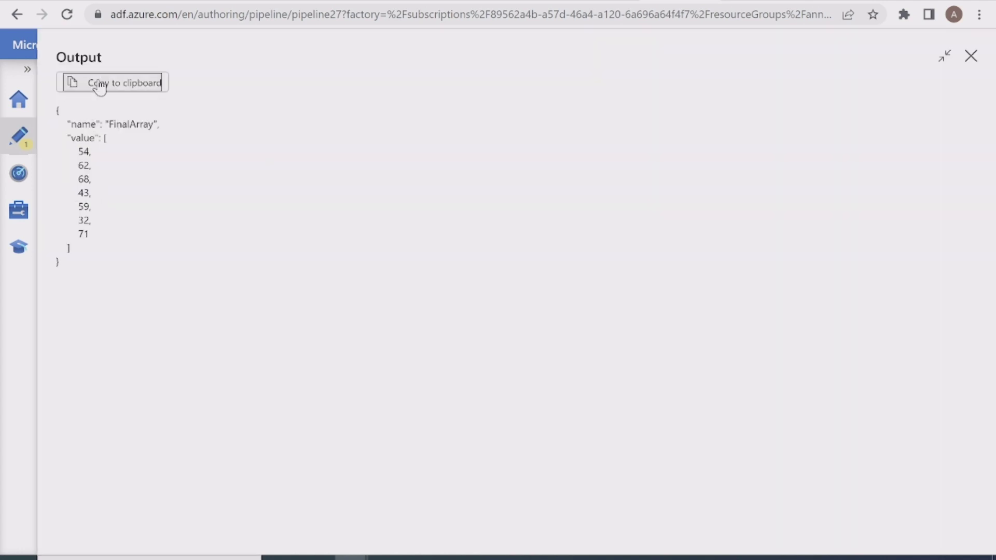
click(558, 519)
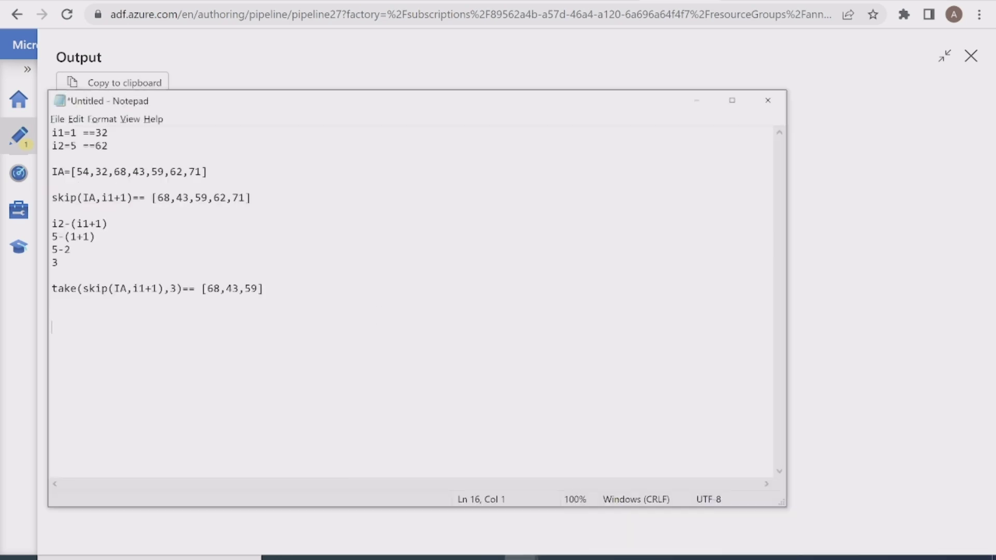
text({     "name": "FinalArray",     "value": [         54,         62,         68,         43,         59,         32,         71     ] })
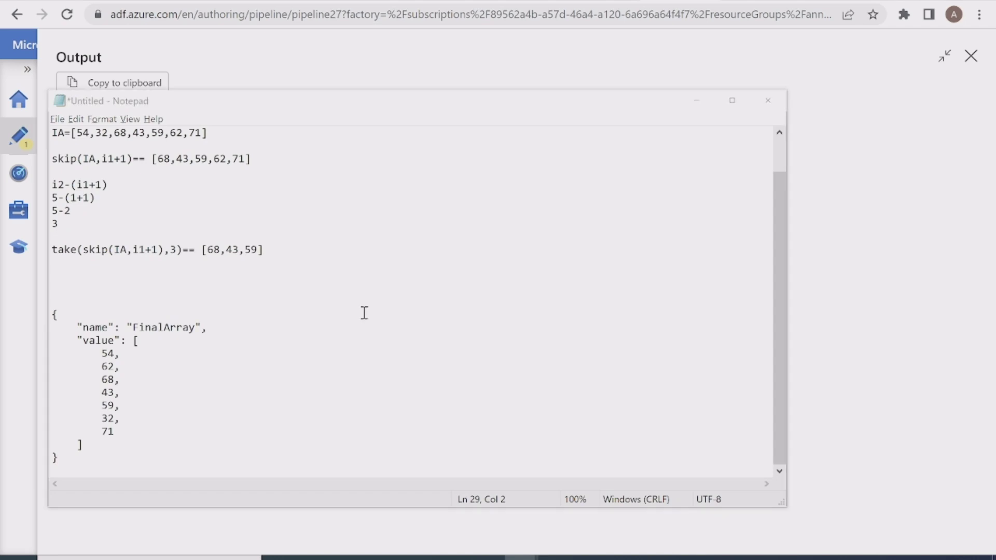
click(951, 89)
click(970, 55)
Copy the InputArray default value [54,32,68,43,59,62,71] into Notepad above the pasted FinalArray output.
click(328, 315)
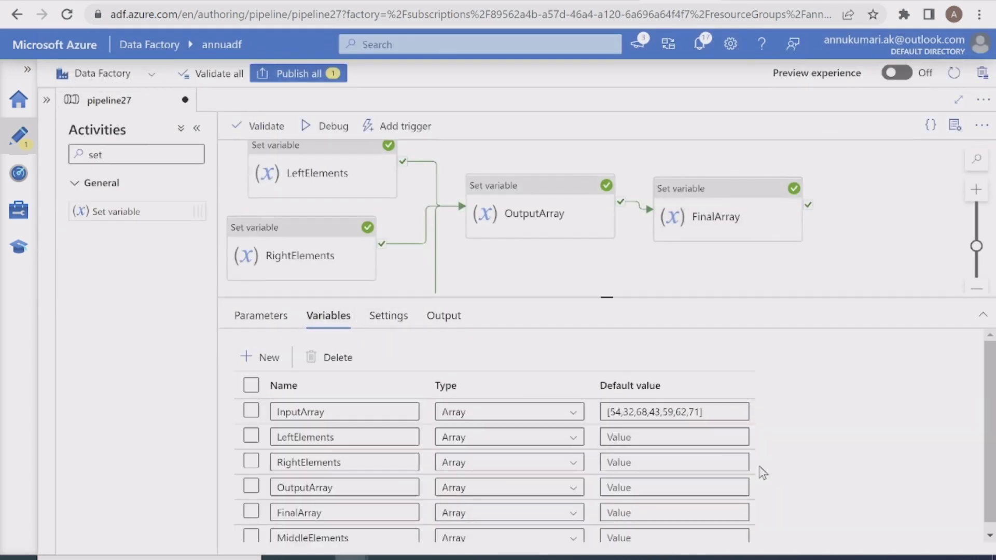
drag(715, 410, 574, 418)
key(ctrl+c)
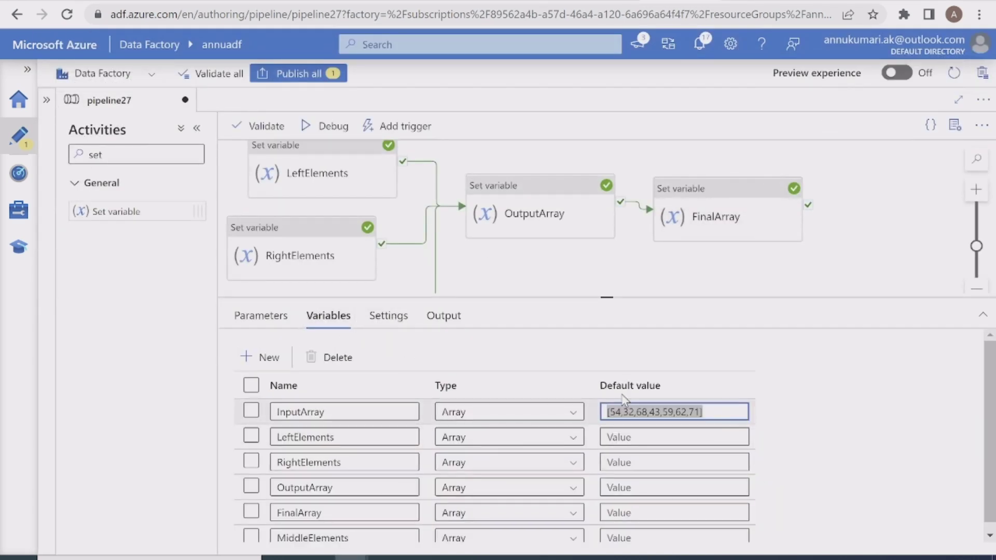
key(alt+Tab)
click(149, 276)
key(ctrl+v)
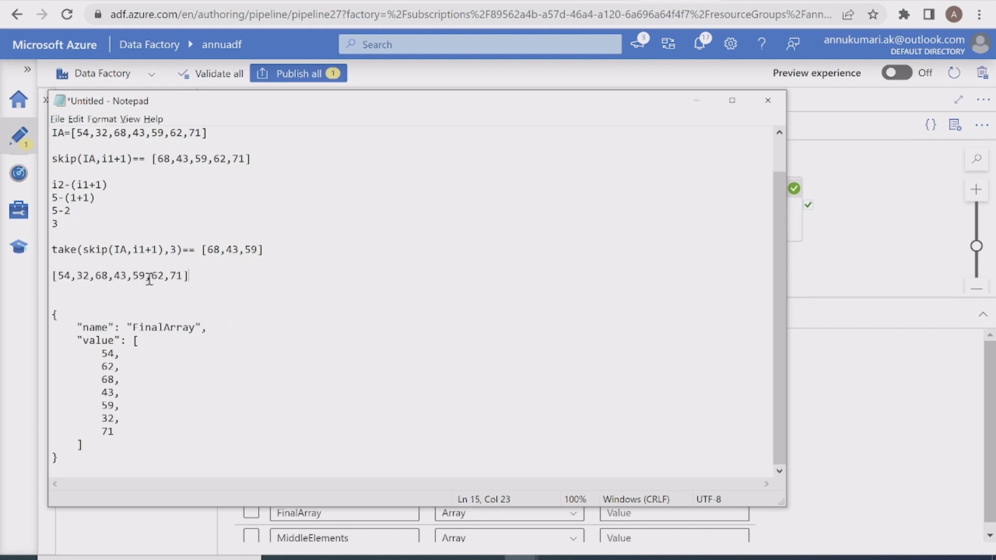
Compare the positions of 62 and 32 in the FinalArray output with the input array in Notepad, then return to Data Factory.
drag(102, 366, 120, 367)
click(78, 270)
drag(98, 413, 125, 417)
click(154, 274)
key(alt+Tab)
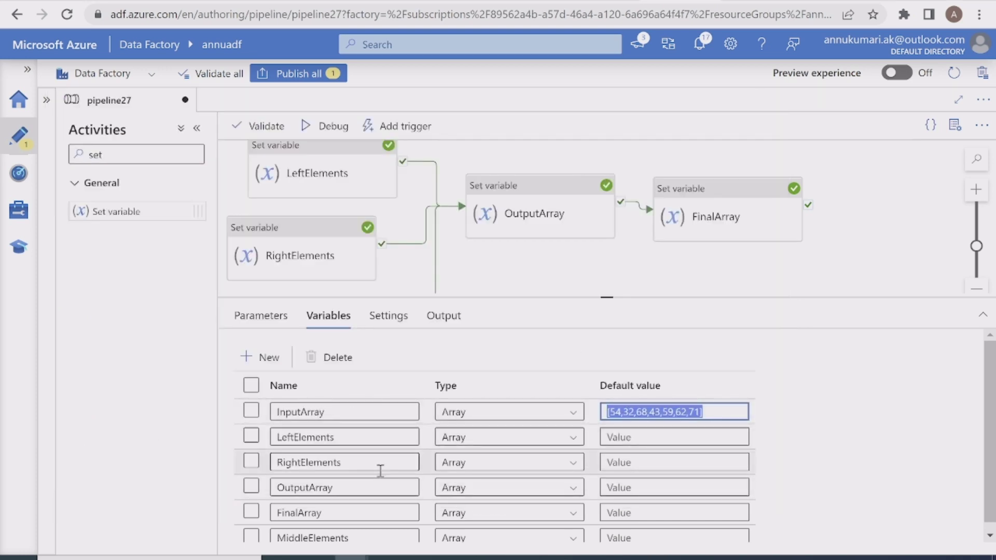
Copy the second input array from the PowerPoint table and set it as InputArray's default value, [1,2,3,4,5,6,7], in Data Factory.
key(alt+Tab)
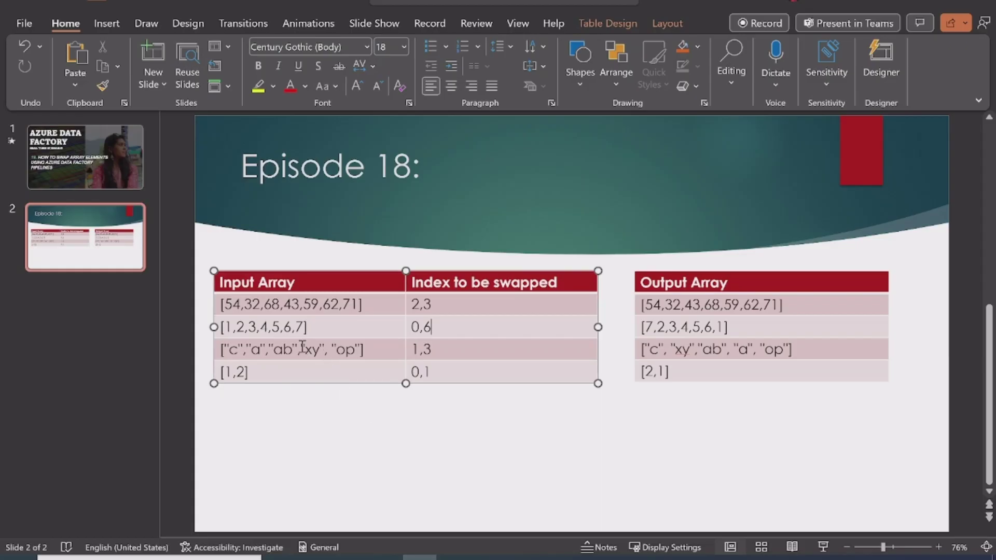
double_click(247, 324)
drag(247, 324, 216, 326)
key(ctrl+c)
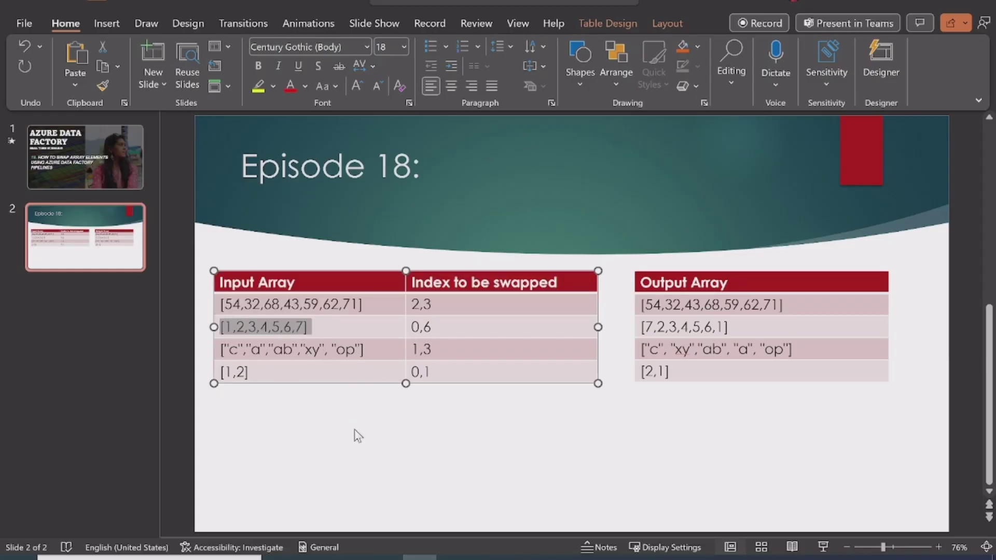
key(alt+Tab)
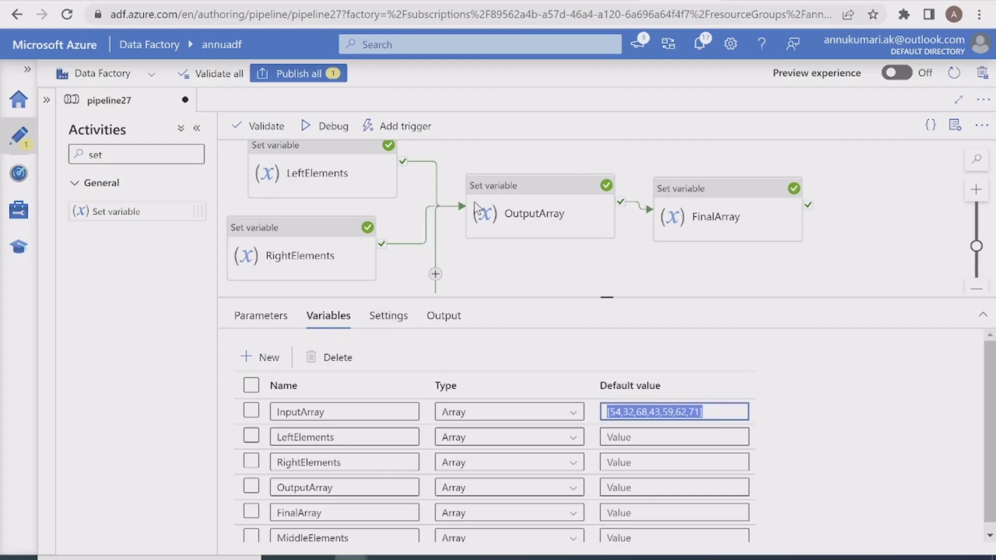
click(488, 218)
click(436, 277)
click(684, 413)
key(ctrl+v)
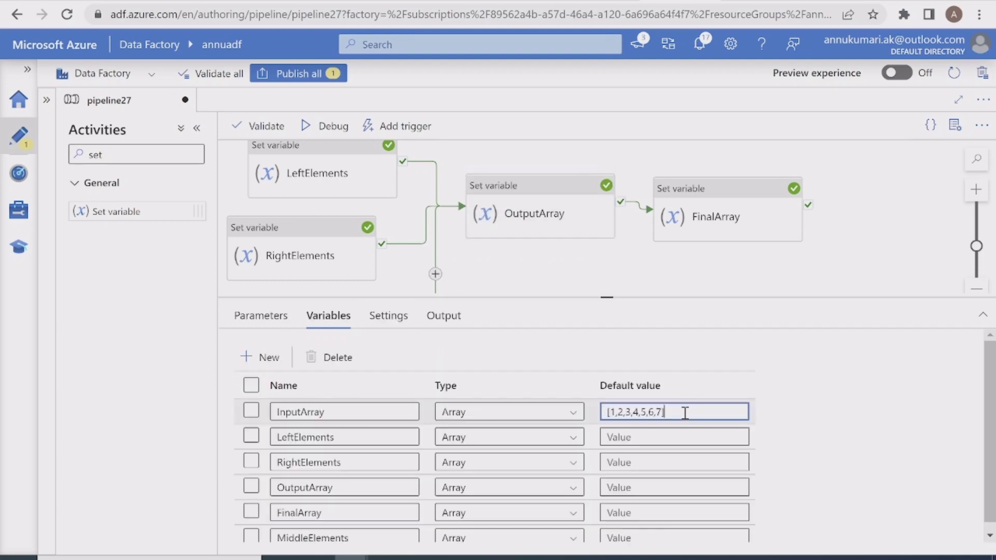
Check the swap indexes and expected output array for the second example in PowerPoint, then return to Data Factory.
key(alt+Tab)
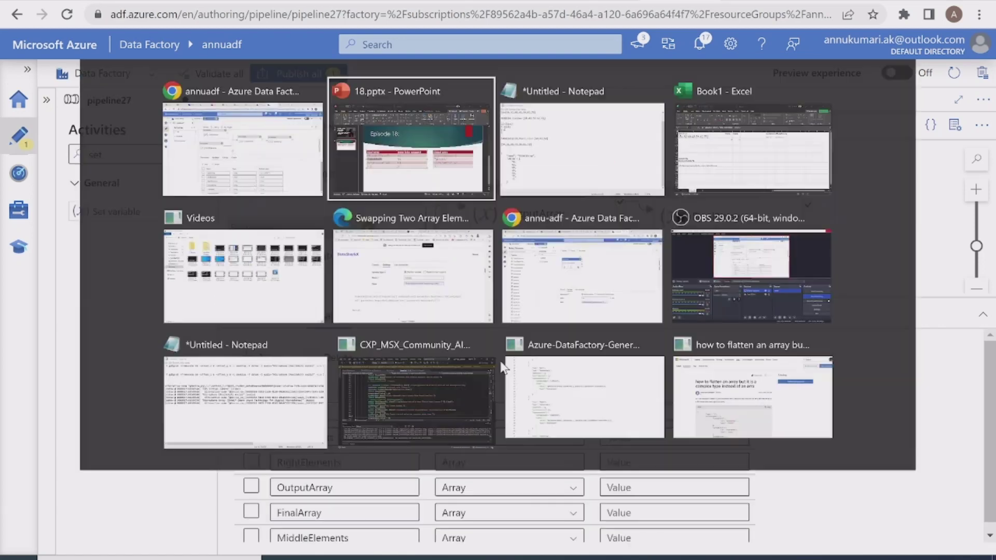
click(434, 328)
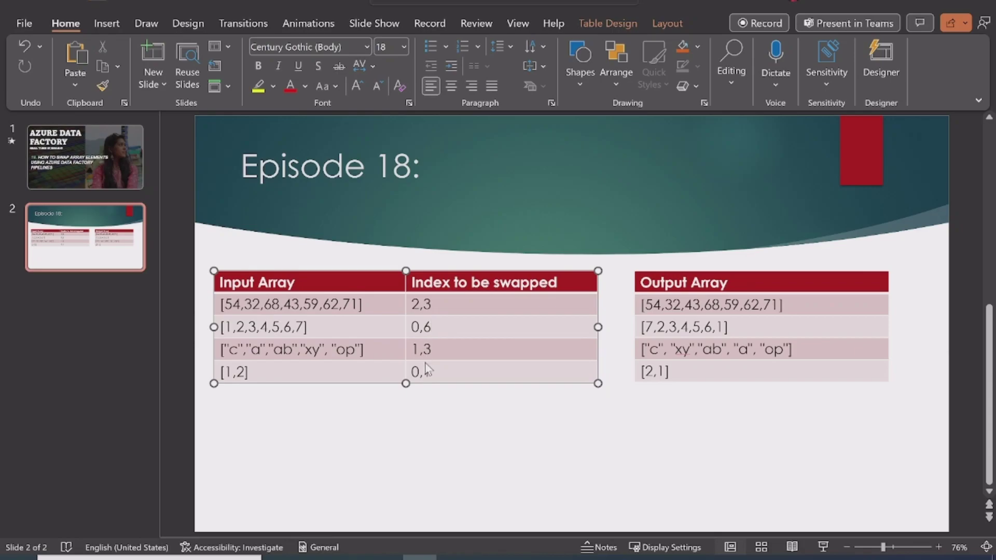
key(alt+Tab)
key(alt+Tab)
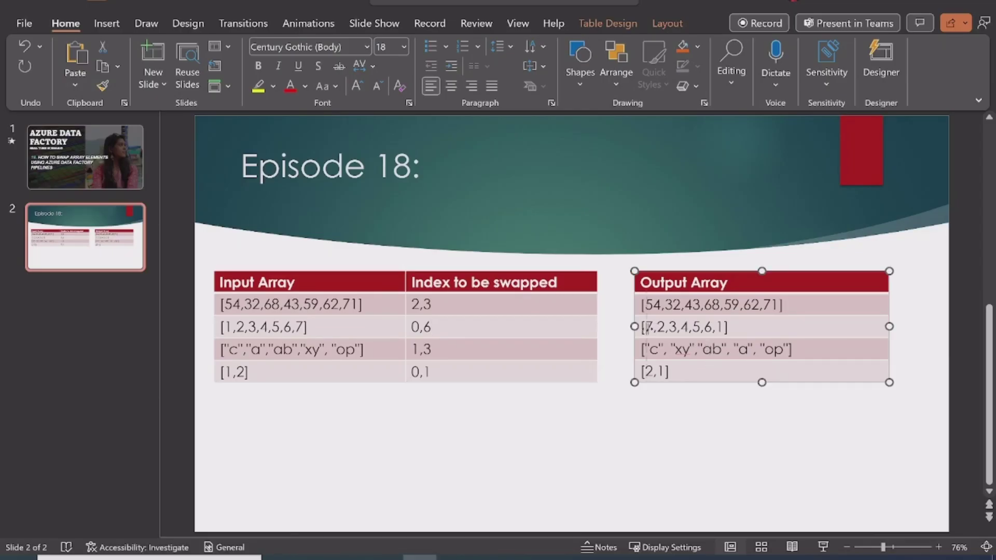
drag(642, 327, 728, 327)
key(alt+Tab)
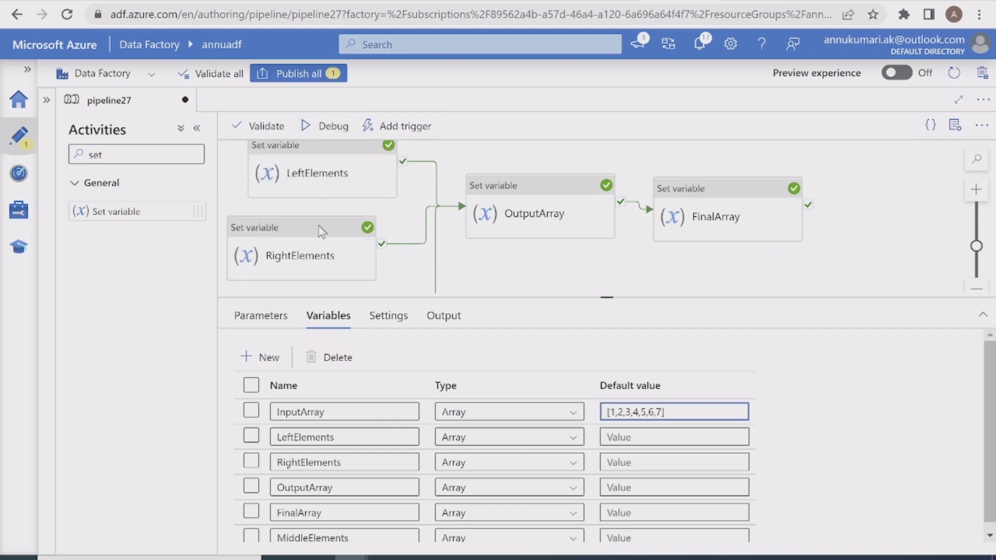
Start a debug run of the pipeline with Index1 set to 0 and Index2 set to 6.
click(332, 126)
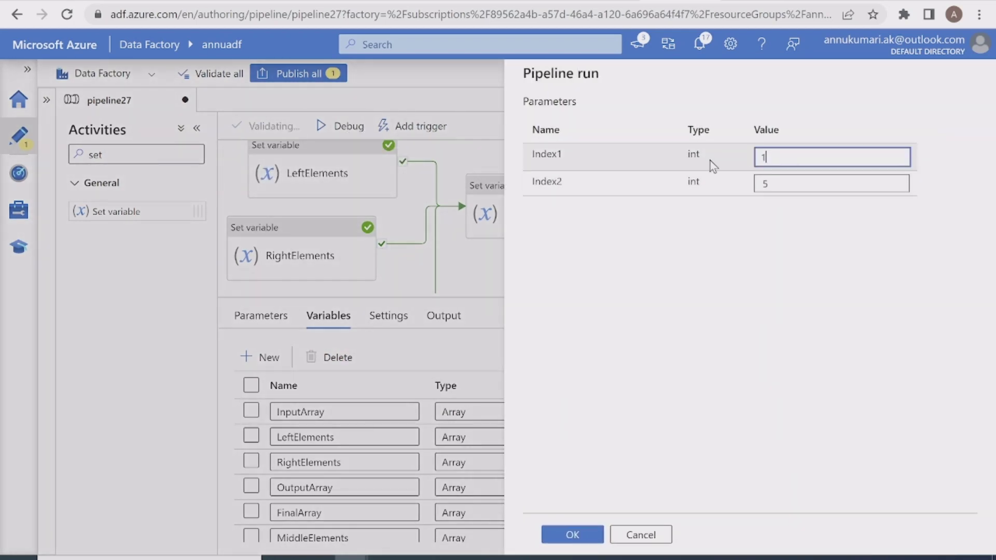
key(alt+Tab)
key(alt+Tab)
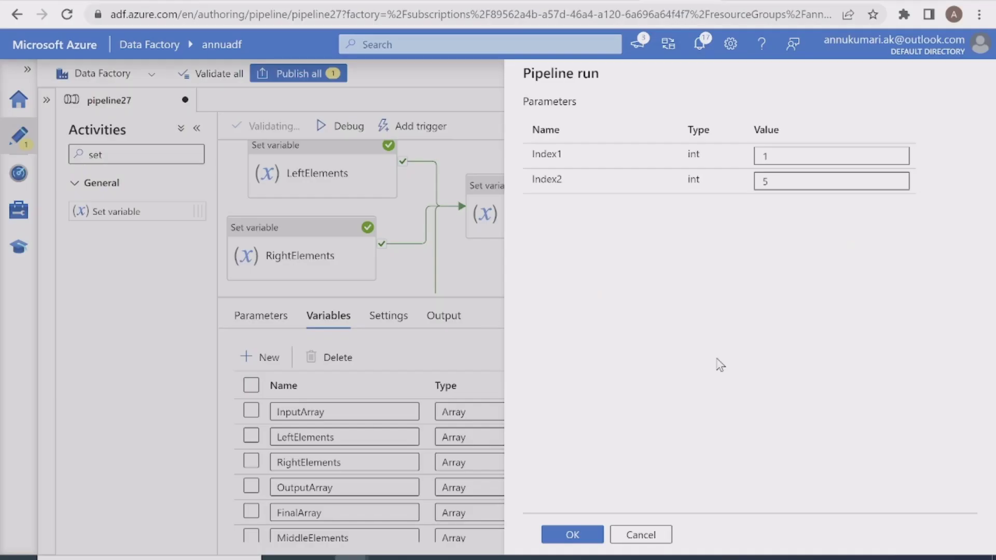
click(789, 151)
key(BackSpace)
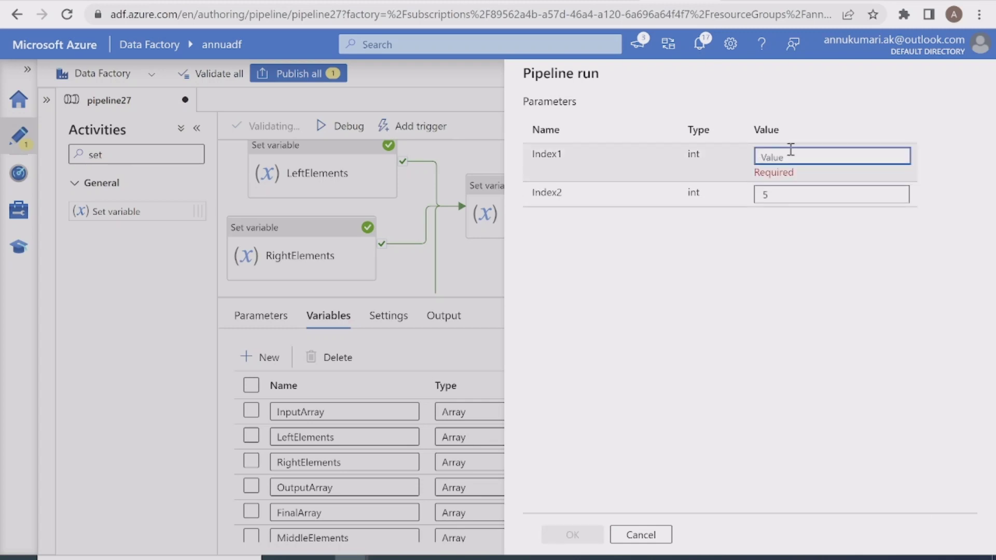
text(0)
click(793, 185)
key(BackSpace)
text(6)
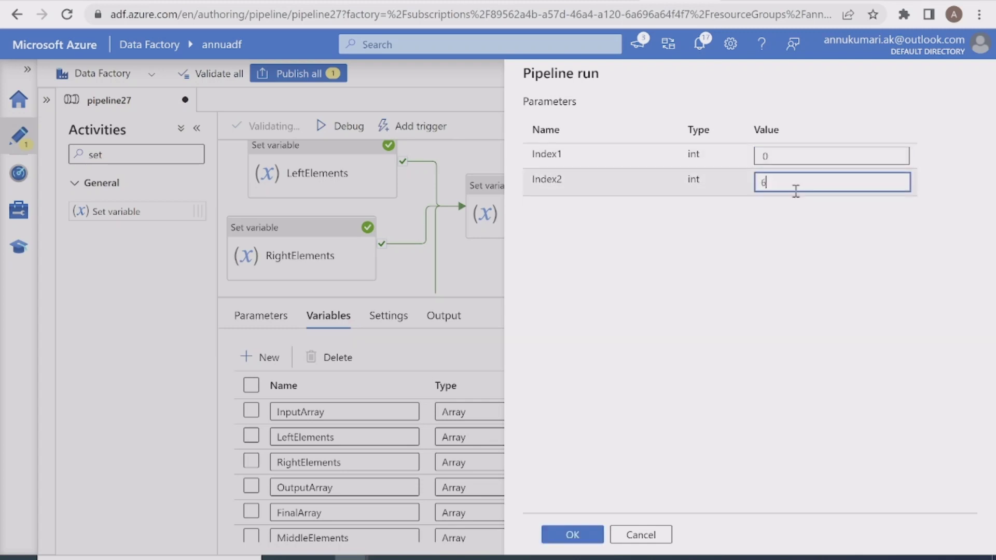
click(572, 534)
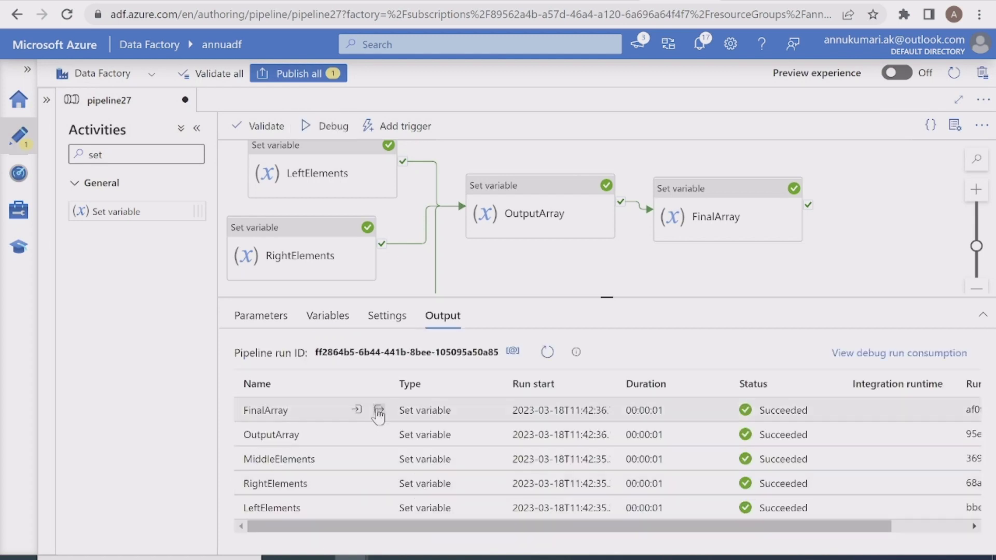
Examine the elements and their order in the enlarged FinalArray output of the debug run.
click(379, 411)
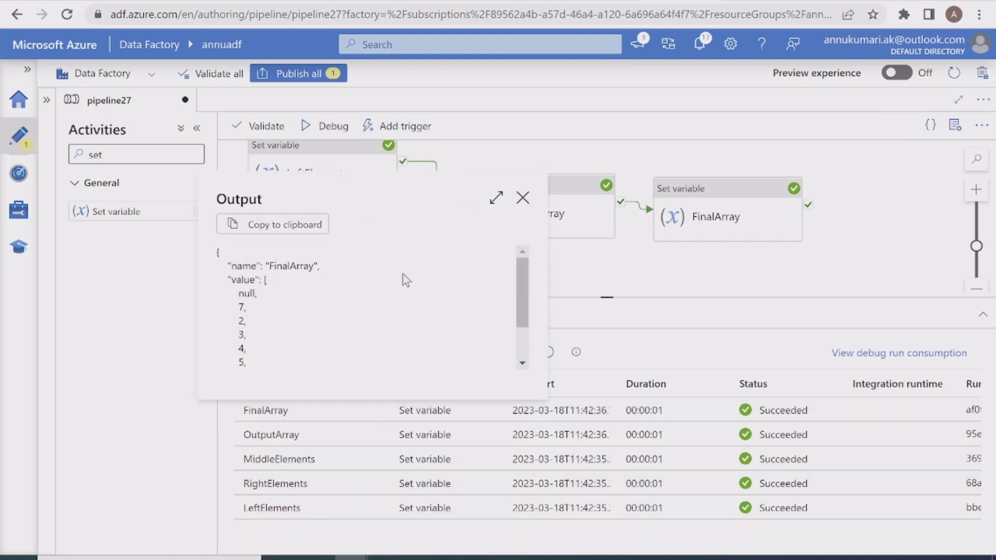
click(493, 198)
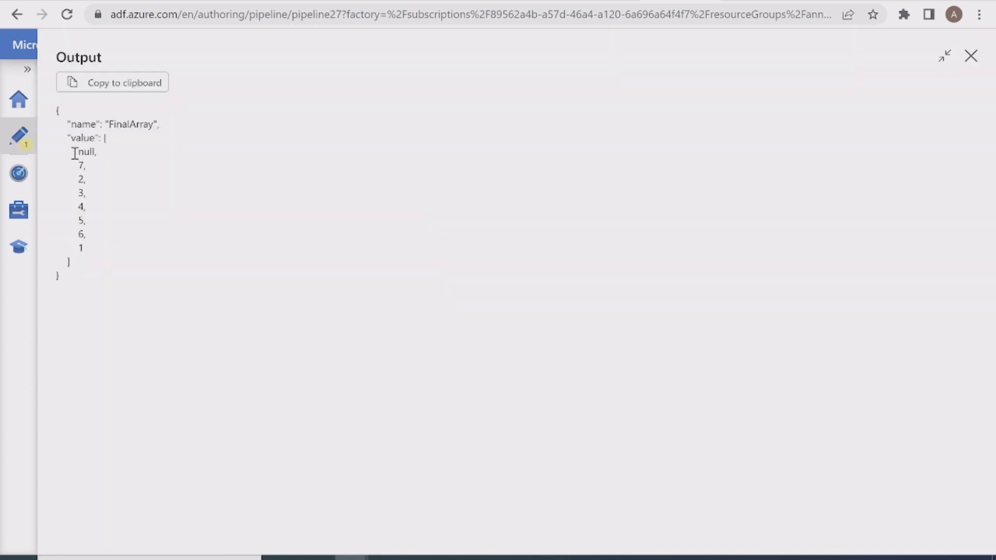
drag(74, 153, 92, 250)
click(86, 186)
drag(77, 166, 78, 251)
click(79, 251)
double_click(79, 251)
drag(76, 151, 98, 152)
click(970, 55)
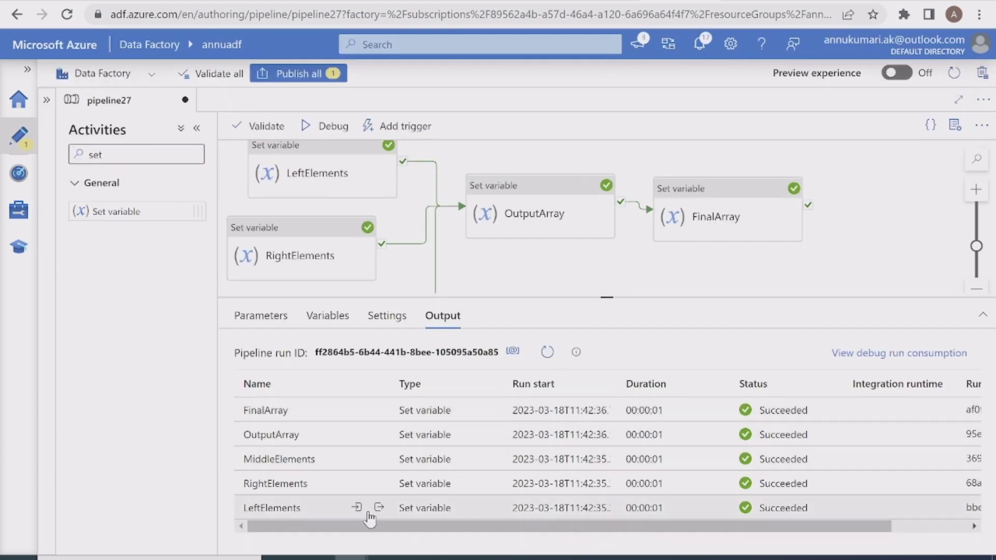
Check the LeftElements output and InputArray's default value, then review the second example's swap indexes in PowerPoint.
click(378, 507)
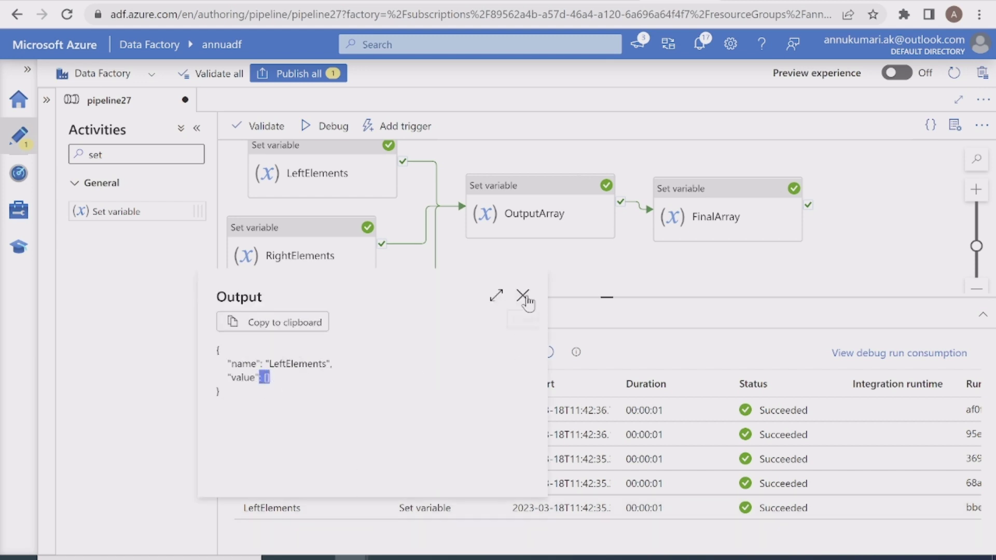
click(523, 296)
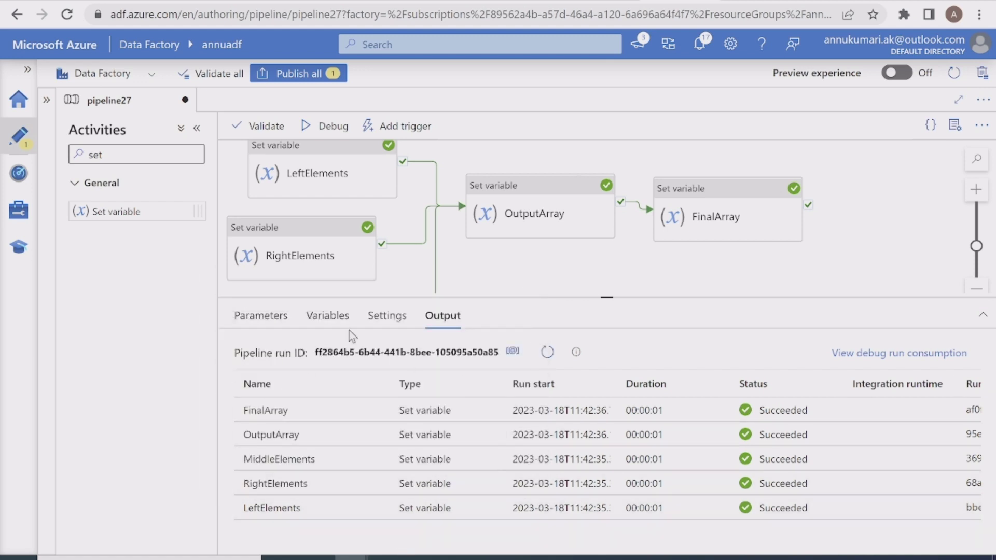
click(327, 315)
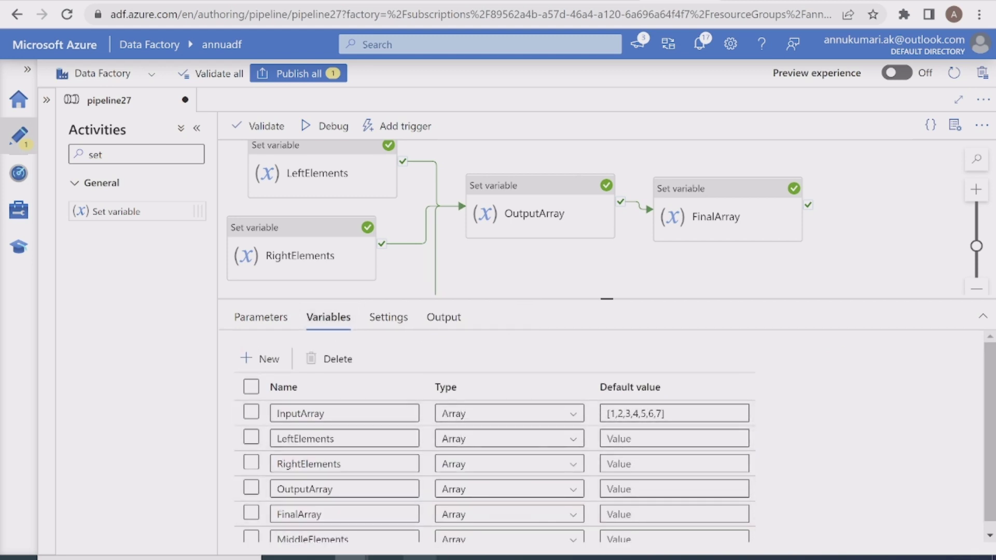
key(alt+Tab)
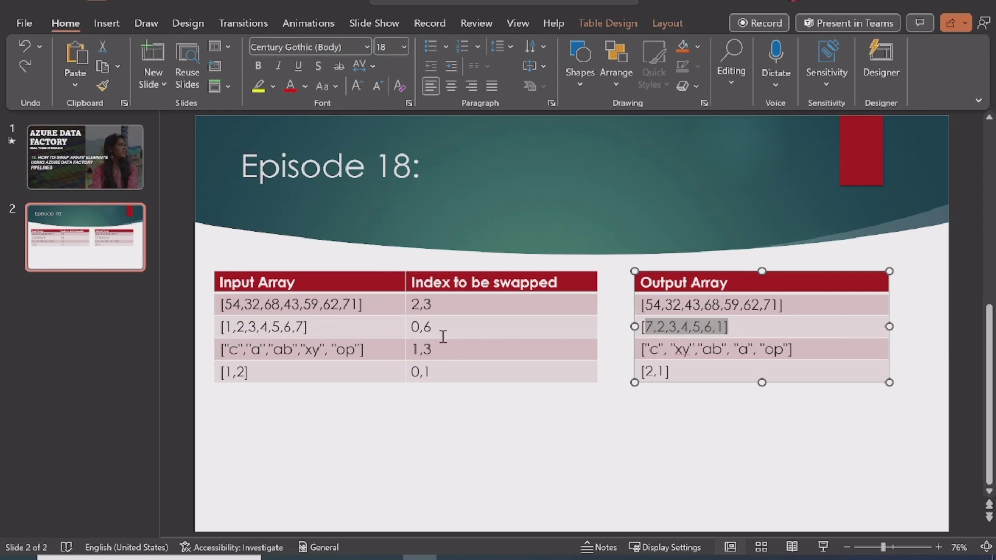
click(429, 326)
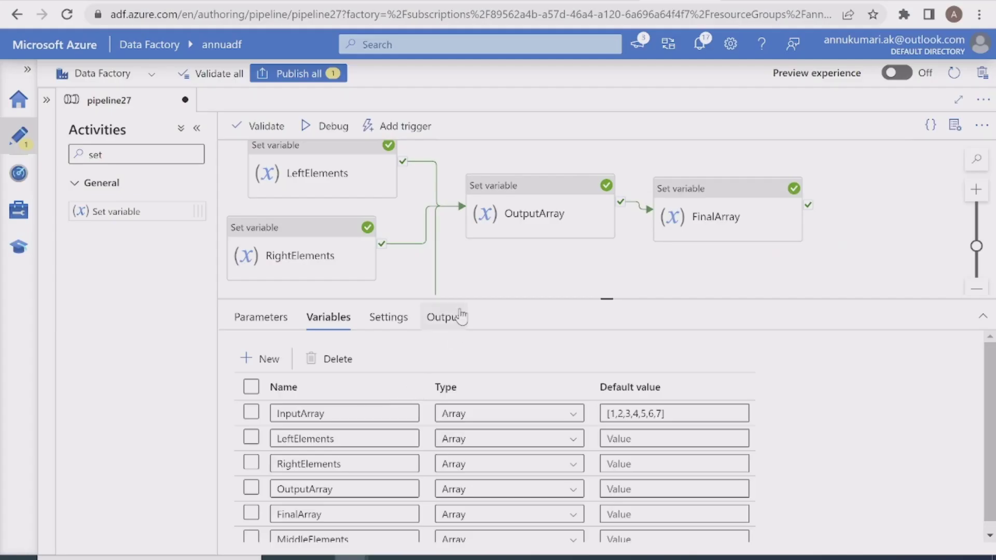
Inspect the LeftElements and RightElements outputs of the debug run in Data Factory.
click(427, 319)
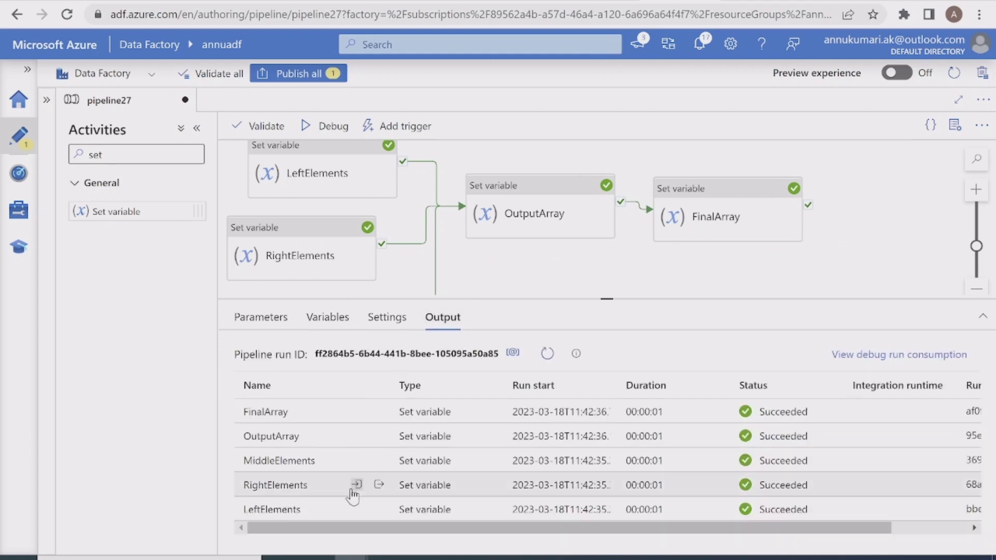
click(381, 510)
double_click(265, 379)
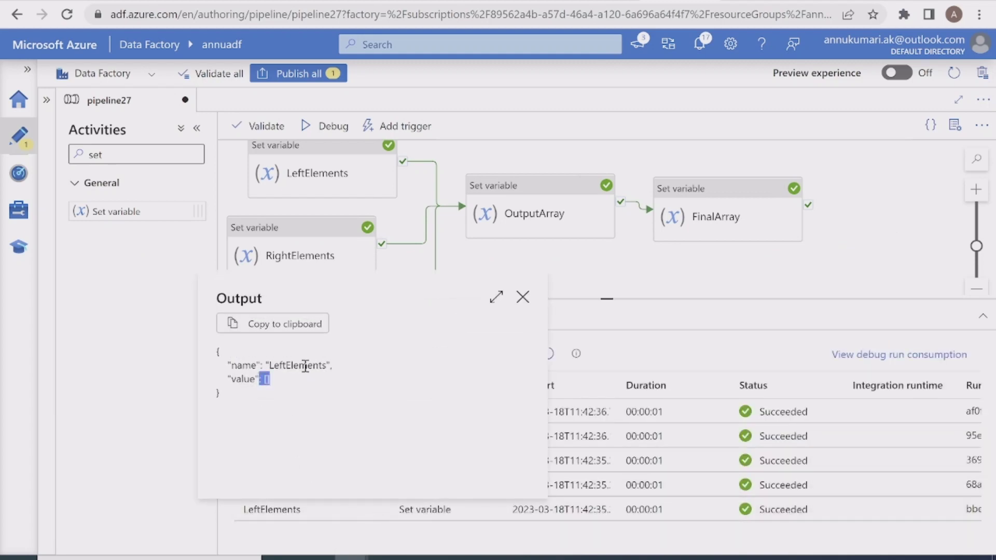
double_click(291, 365)
click(523, 297)
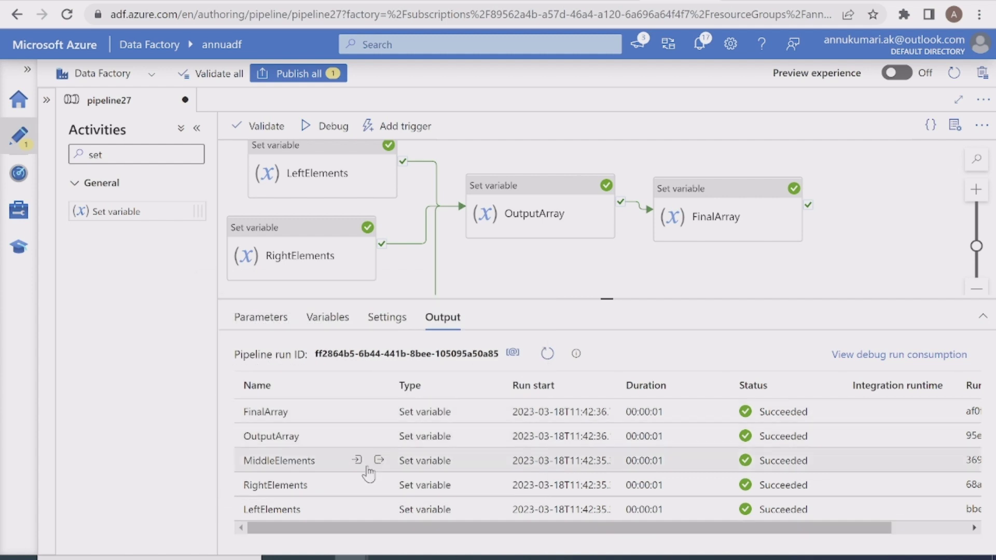
click(379, 485)
drag(282, 360, 236, 356)
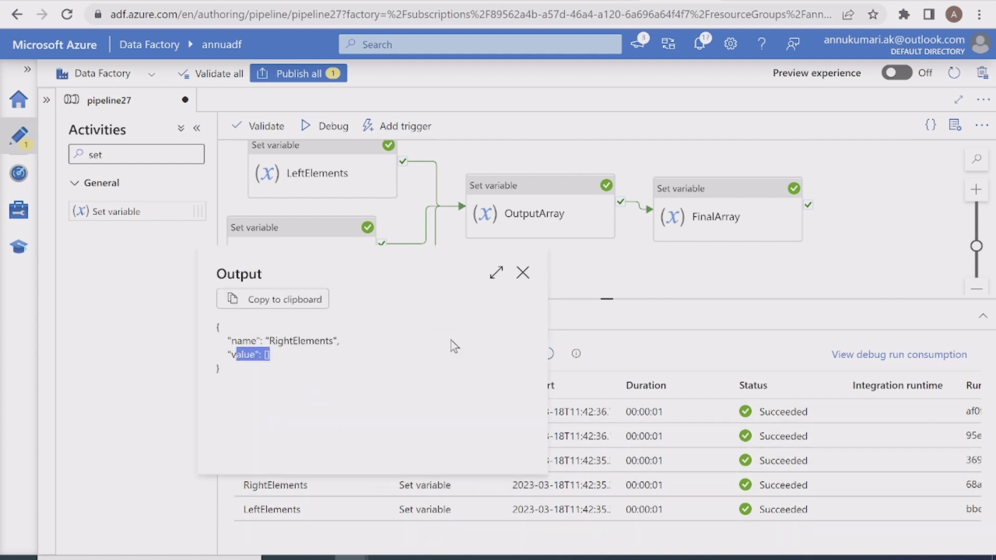
click(522, 273)
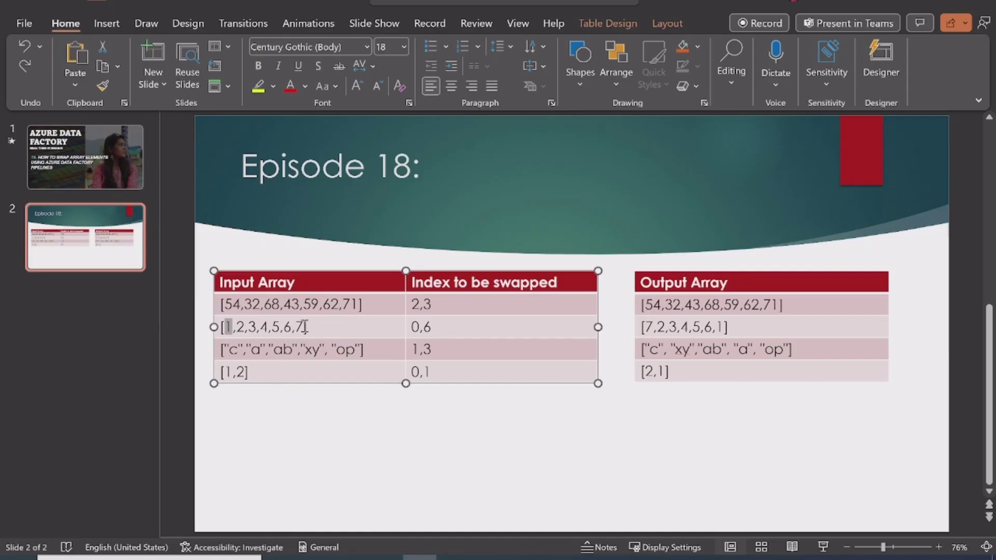
Compare the MiddleElements output with the elements between the swapped positions of the second input array in PowerPoint.
click(234, 330)
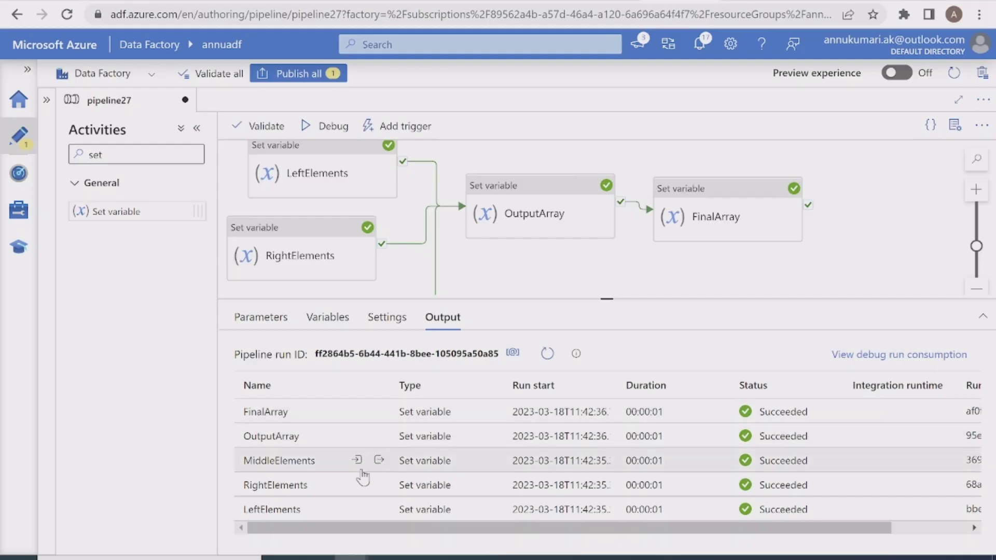
mouse_move(379, 487)
click(379, 461)
drag(239, 343, 246, 399)
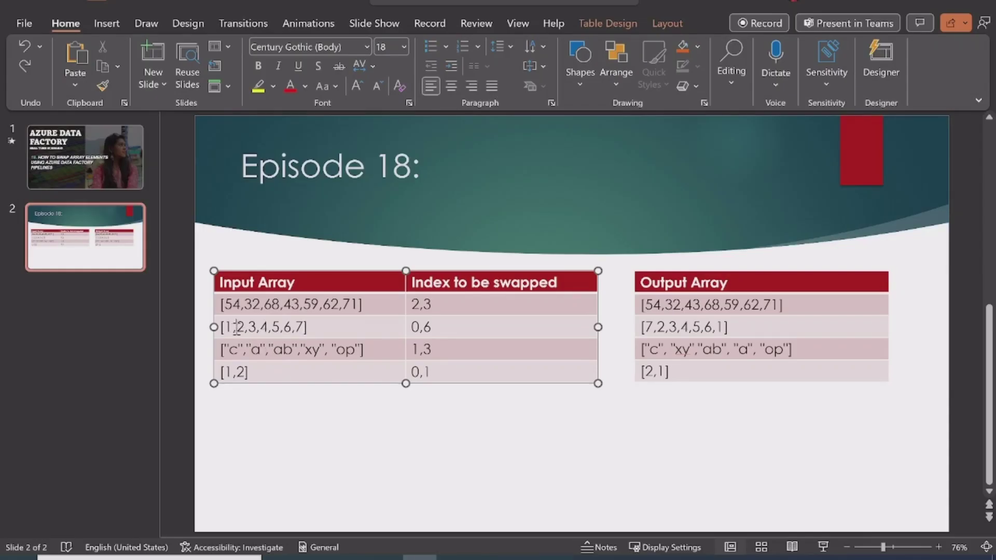
drag(236, 328, 298, 326)
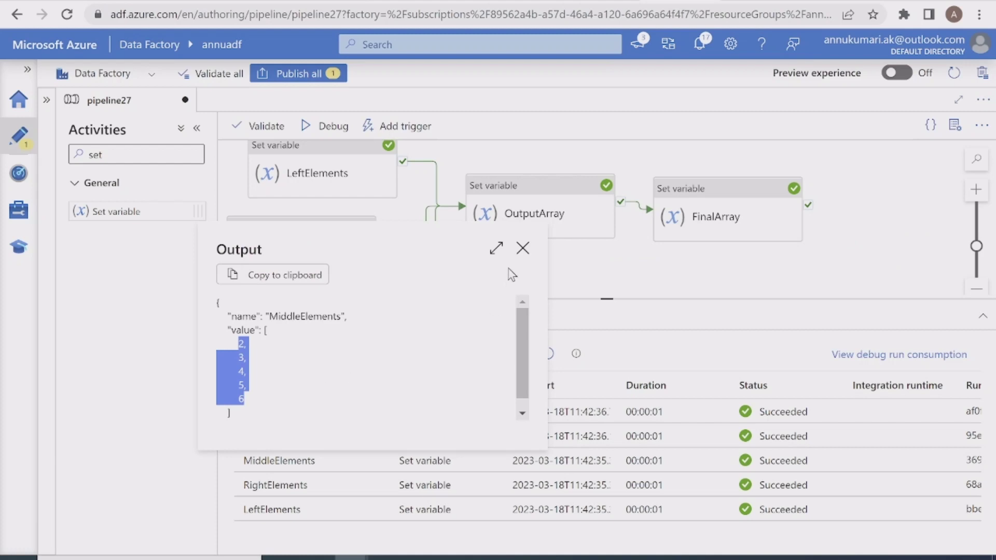
click(523, 248)
Re-examine the first entry of the FinalArray output.
click(356, 413)
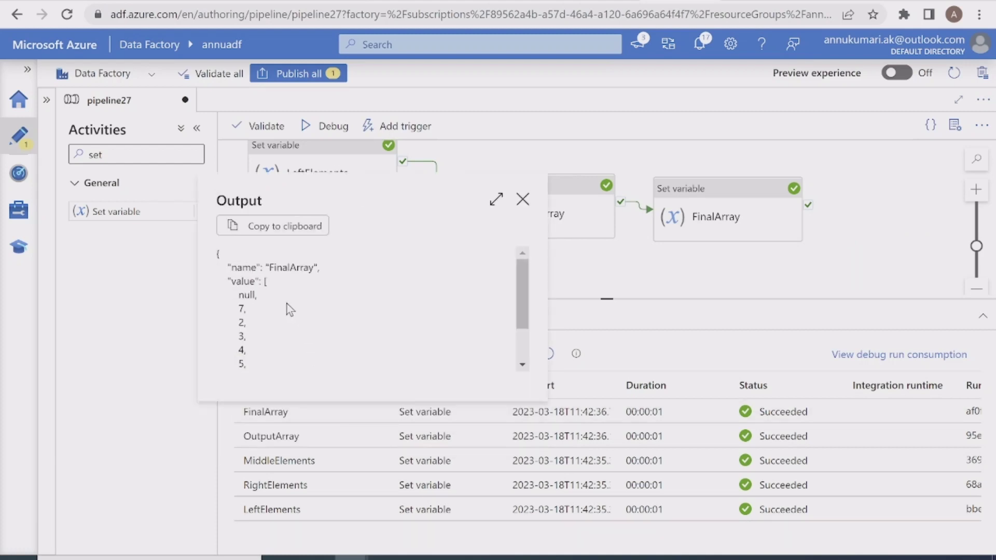
drag(238, 294, 260, 300)
click(522, 199)
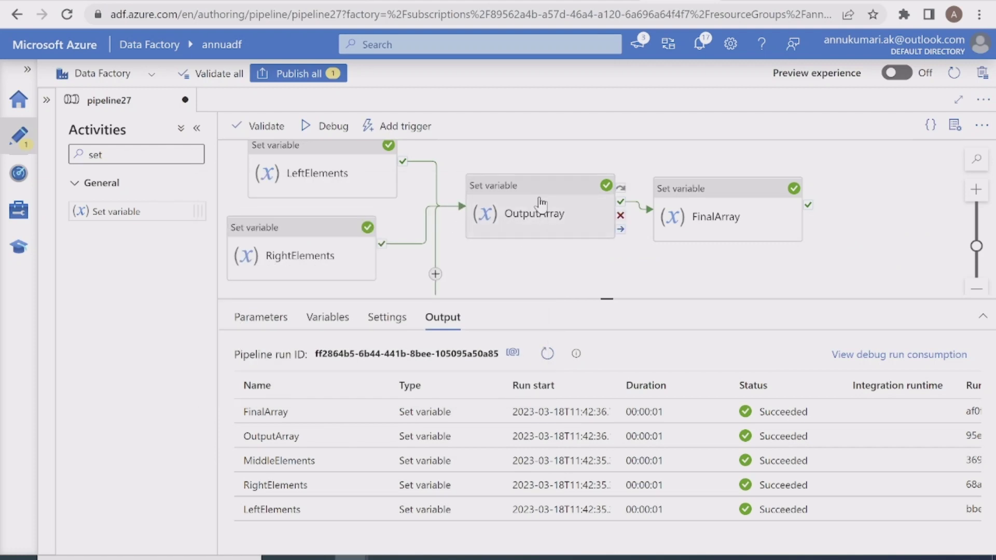
Wrap variables('LeftElements') in if(empty(...)) inside the createArray expression of the OutputArray activity's value.
click(539, 213)
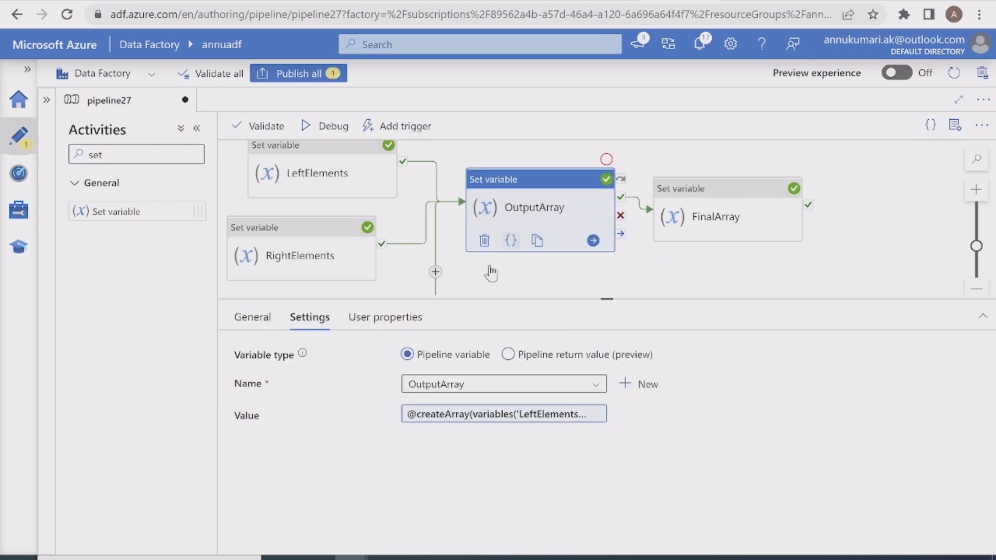
click(467, 419)
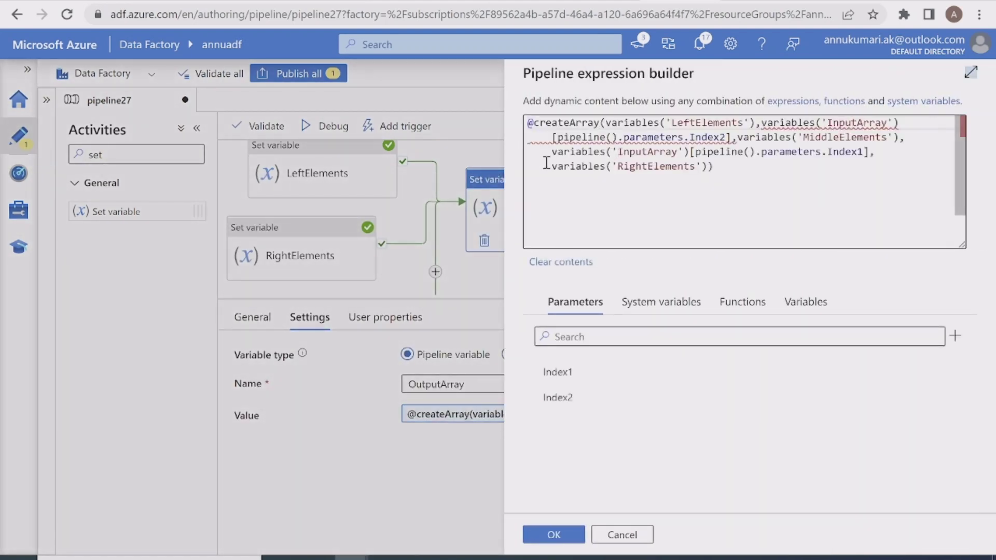
click(971, 72)
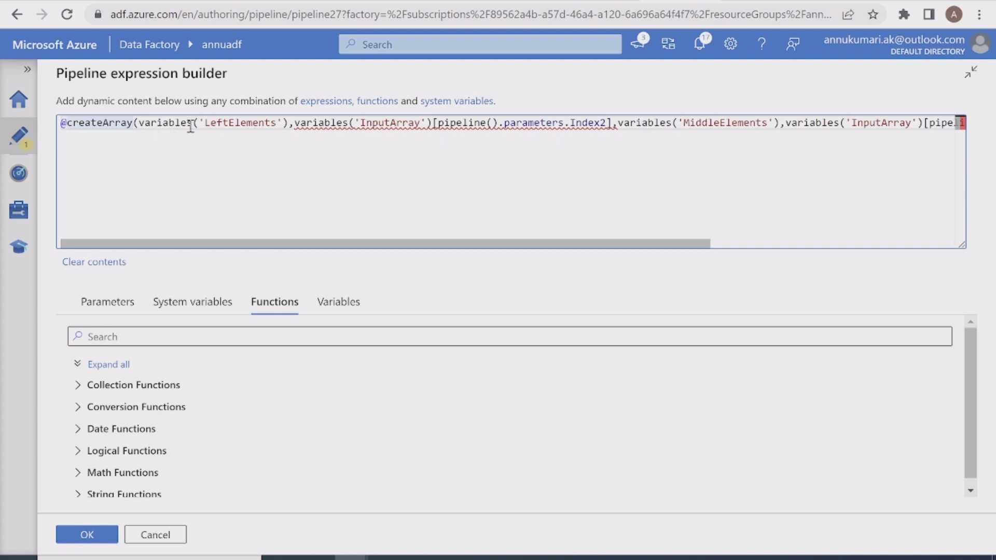
click(138, 125)
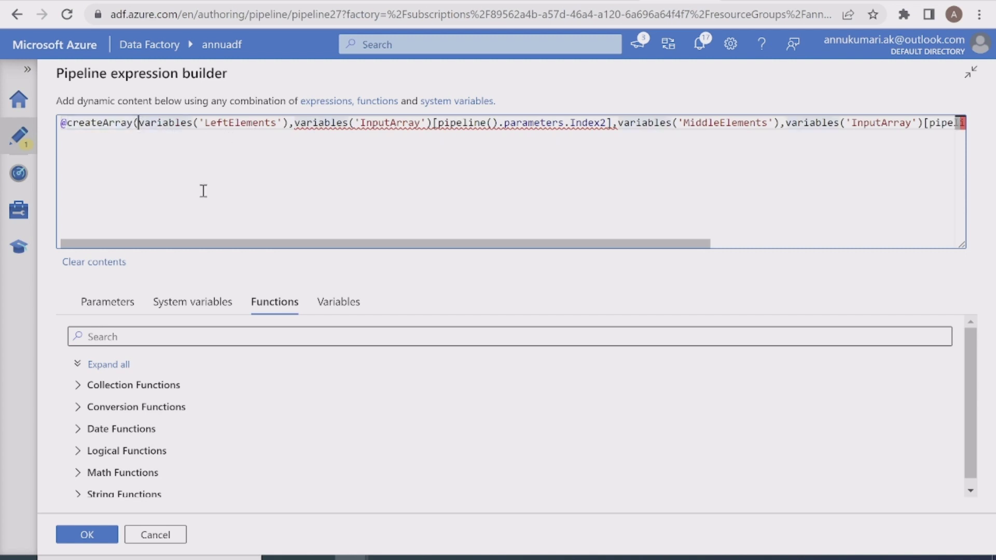
text(if)
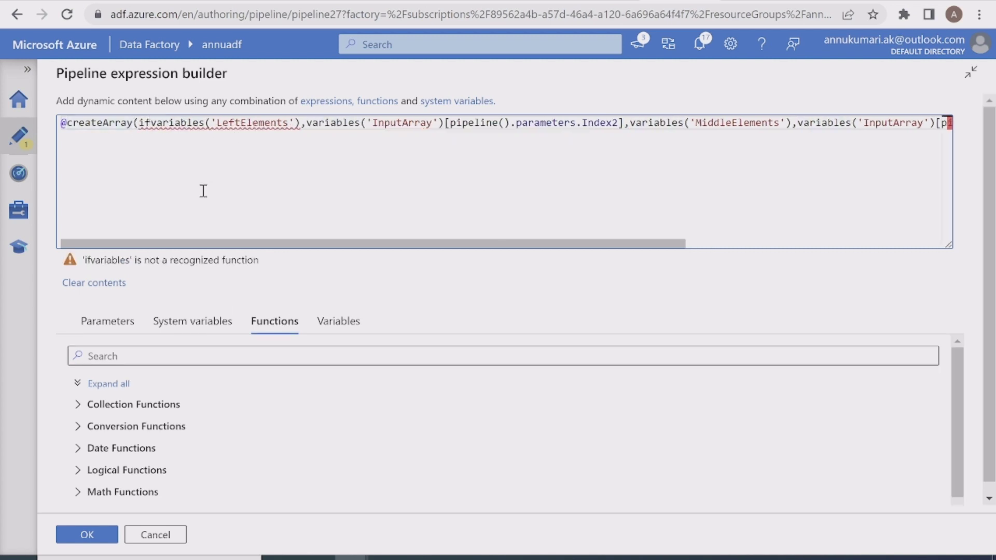
text((empt)
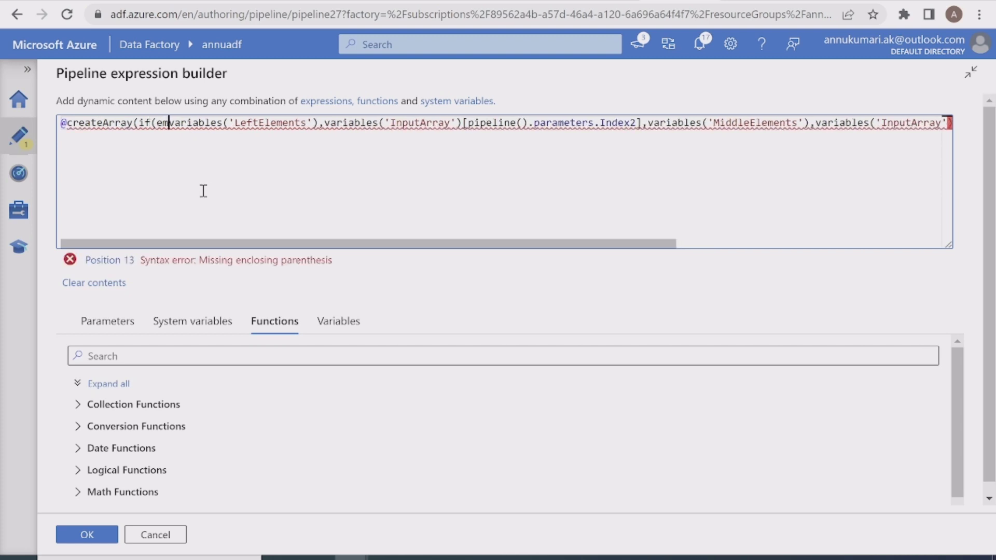
text(y()
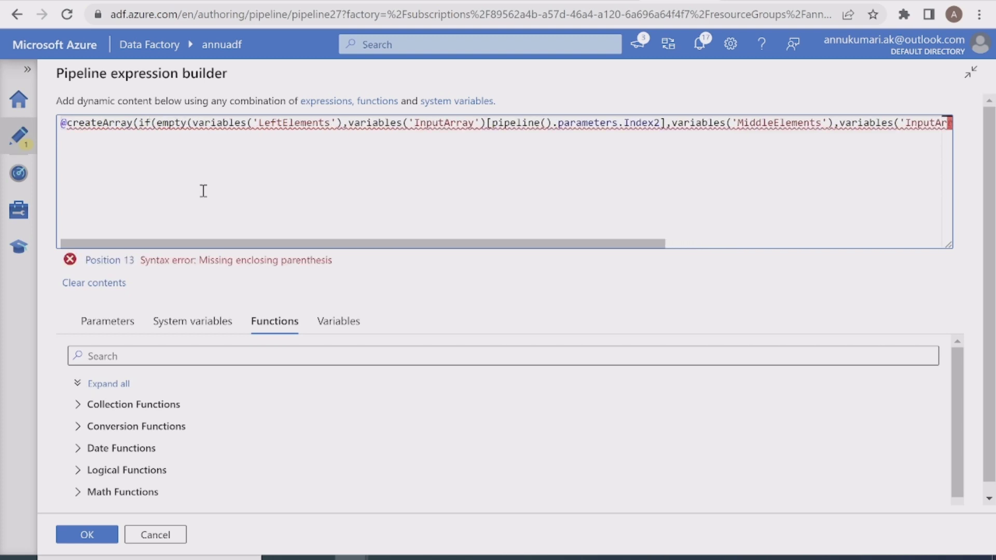
click(345, 164)
text()))
Check the if function's syntax in the function list and complete the LeftElements condition with '' when empty, otherwise variables('LeftElements').
click(306, 350)
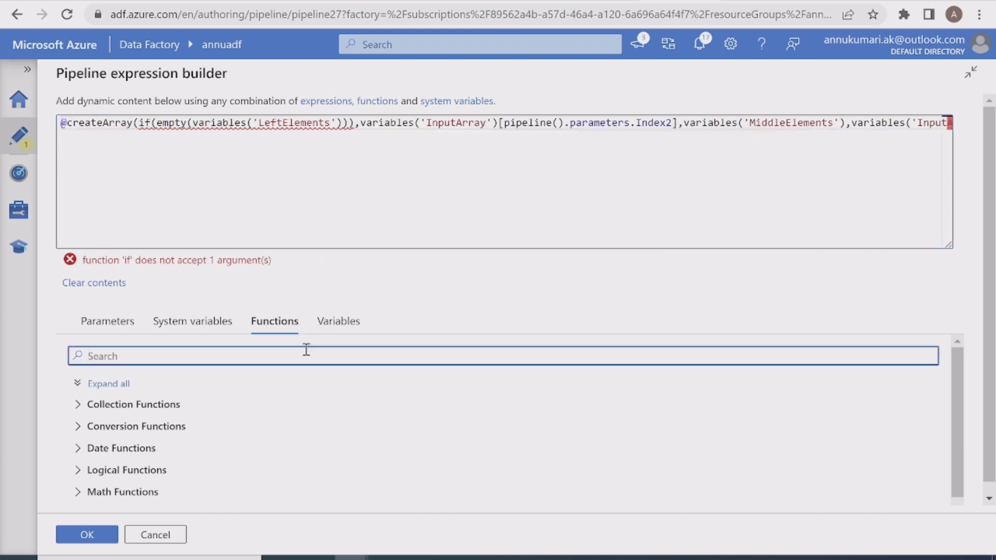
click(138, 141)
click(260, 347)
text(if)
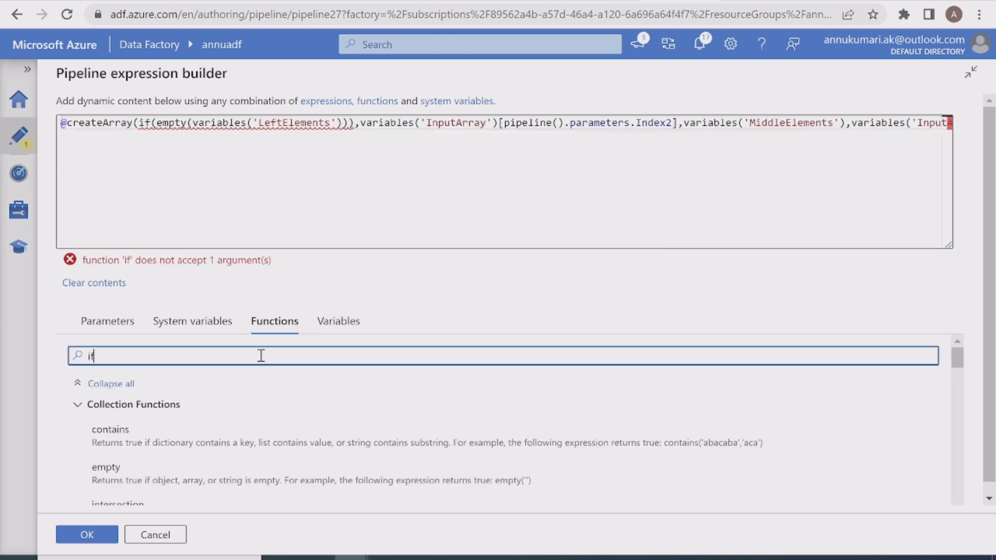
scroll(241, 436, down, 5)
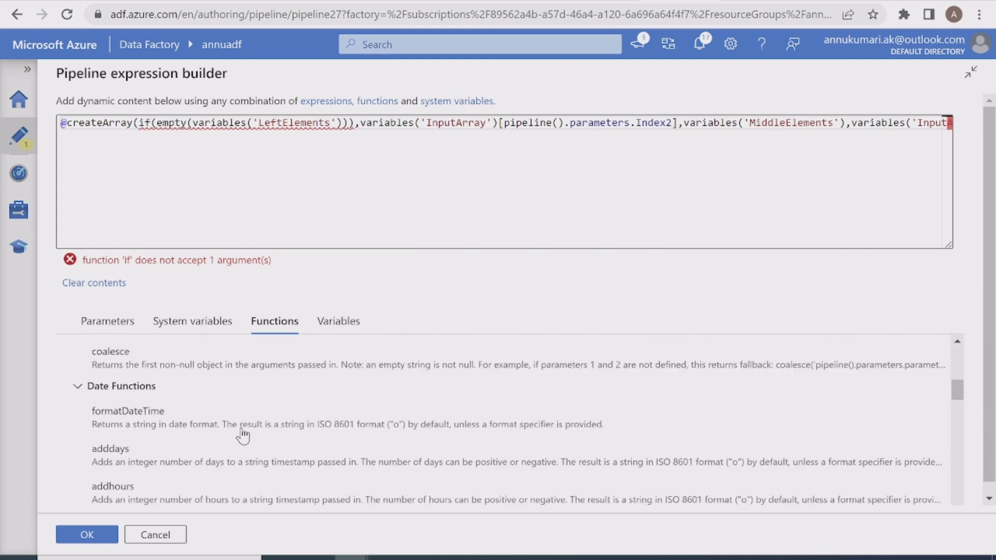
scroll(242, 437, down, 10)
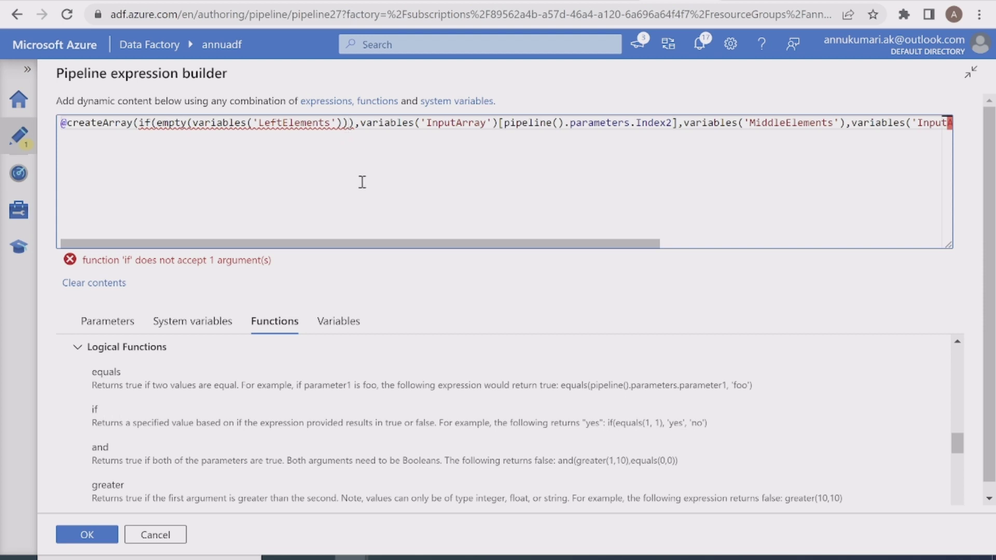
text(,'')
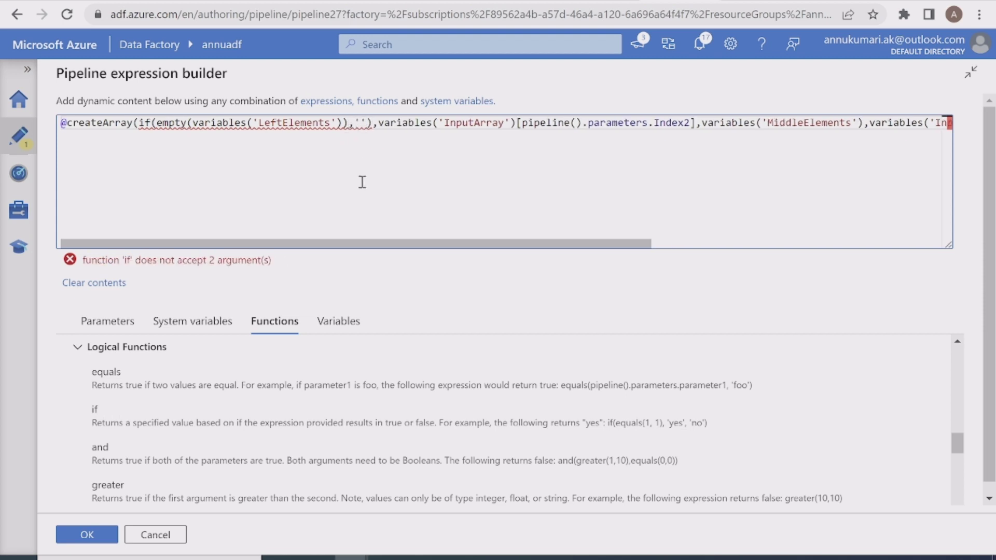
text(,)
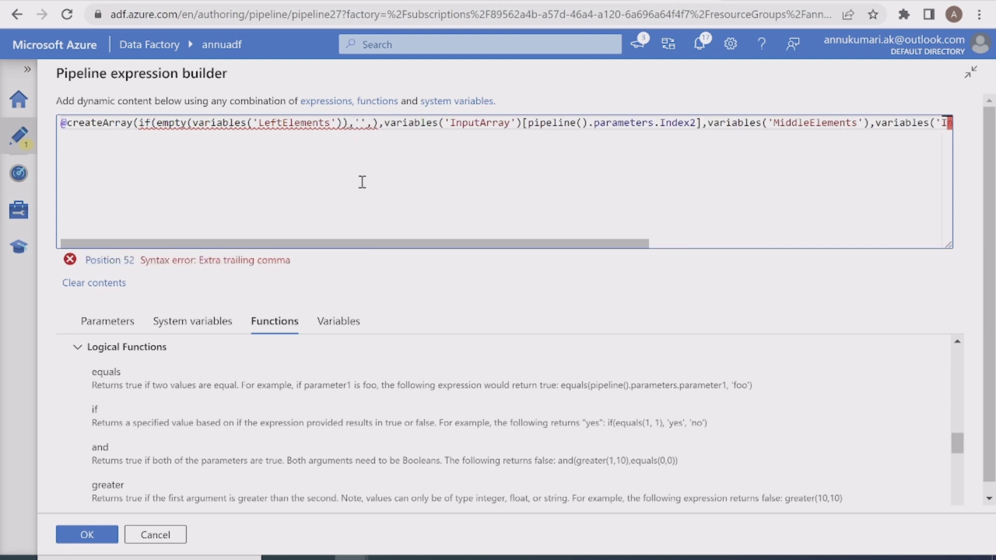
drag(194, 123, 343, 118)
key(ctrl+c)
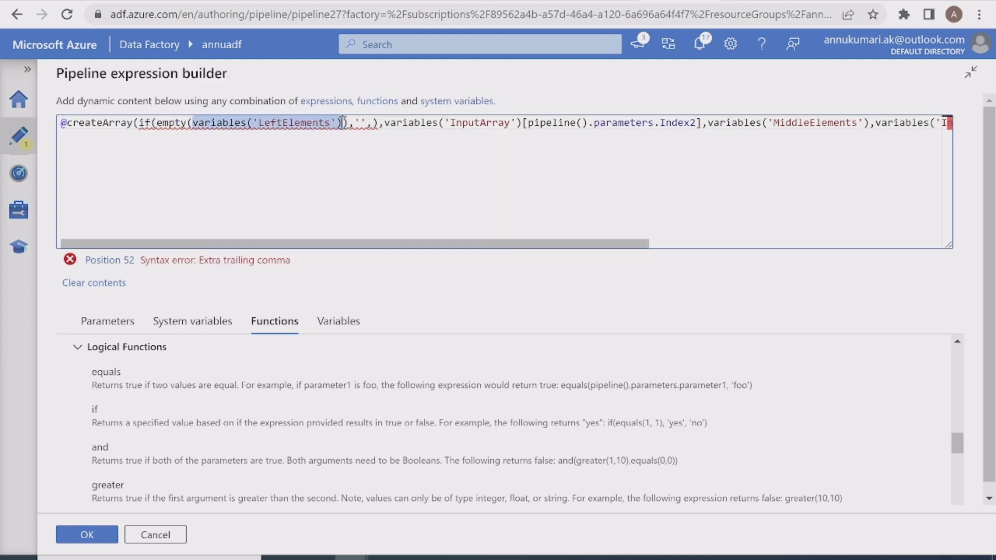
click(374, 125)
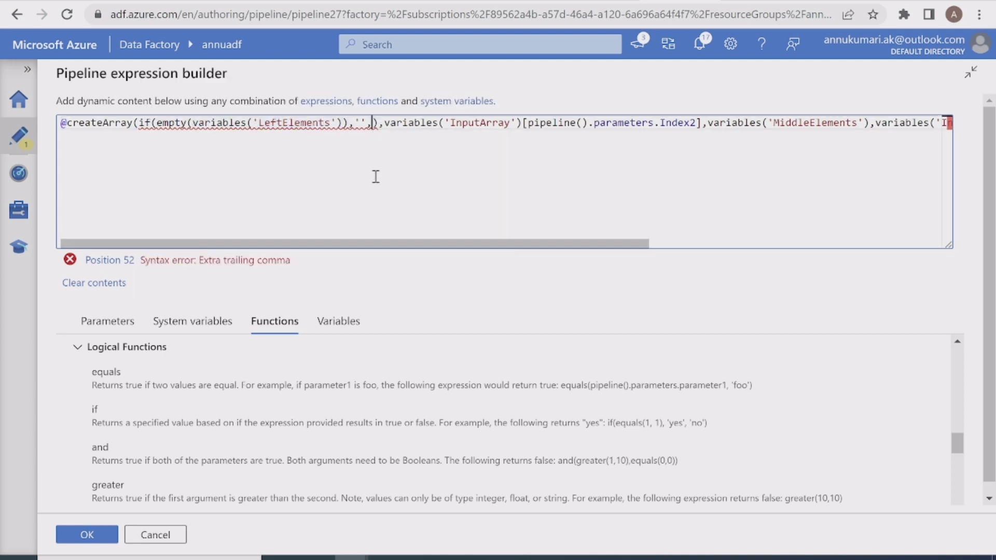
key(ctrl+v)
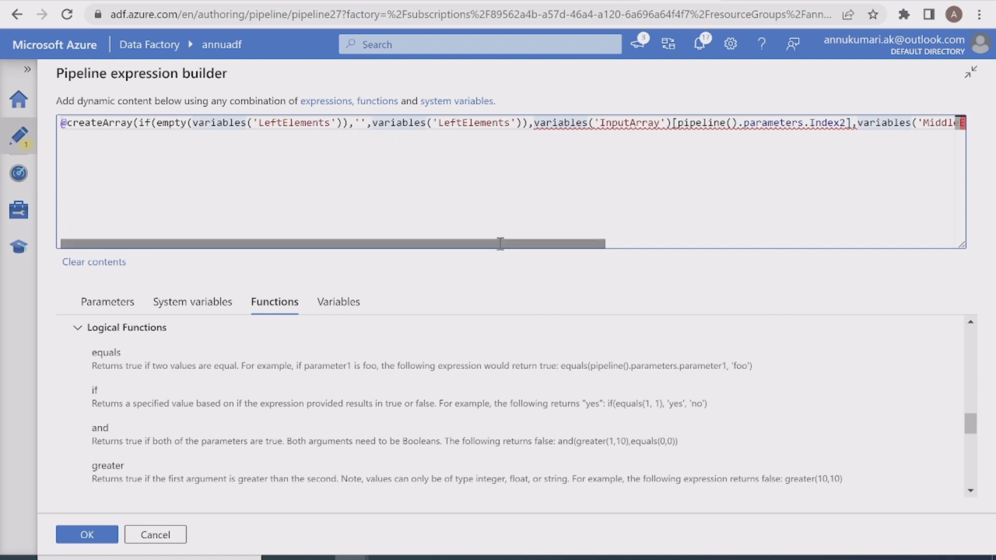
Wrap variables('InputArray')[pipeline().parameters.Index2] in if(empty(...),'',) within the createArray expression.
drag(500, 244, 601, 243)
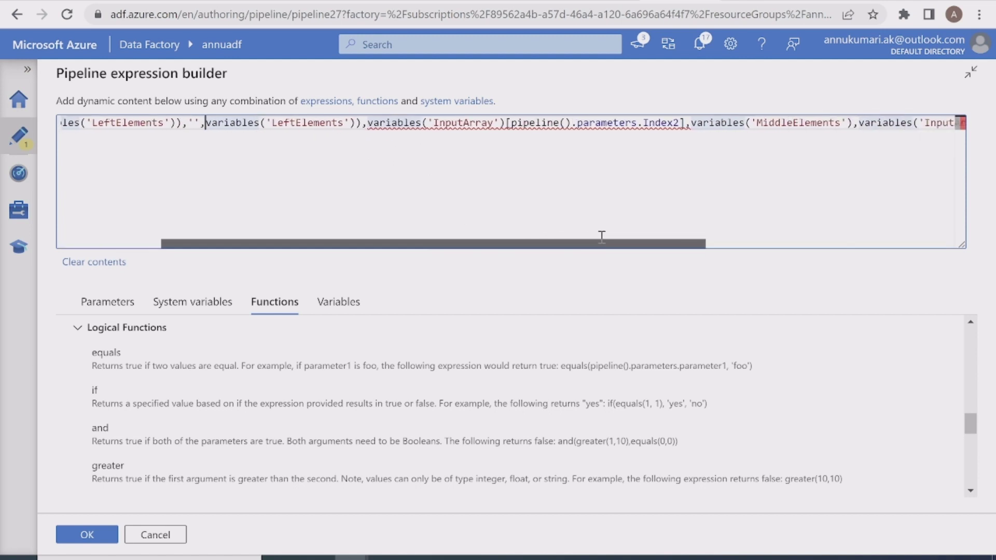
click(372, 122)
click(365, 123)
text(if()
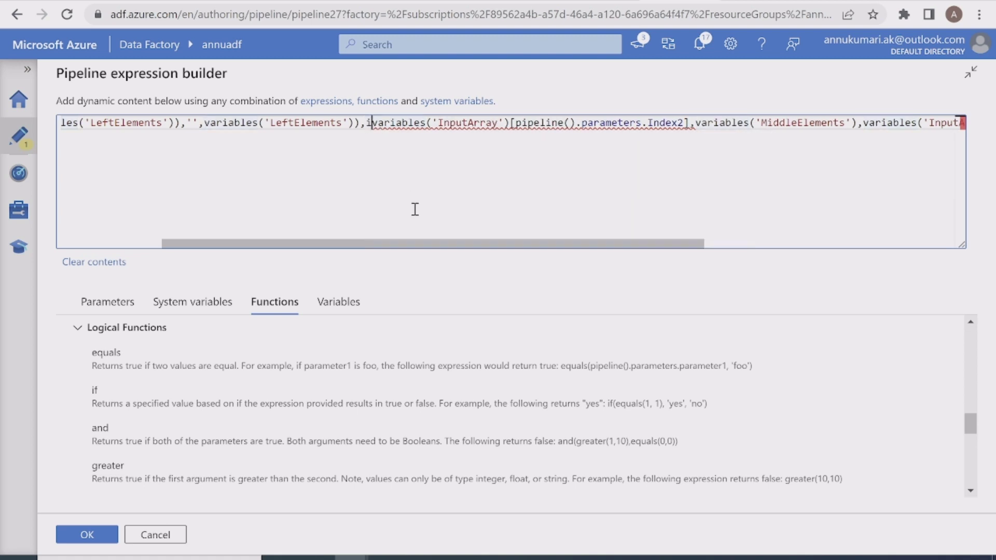
text(empty)
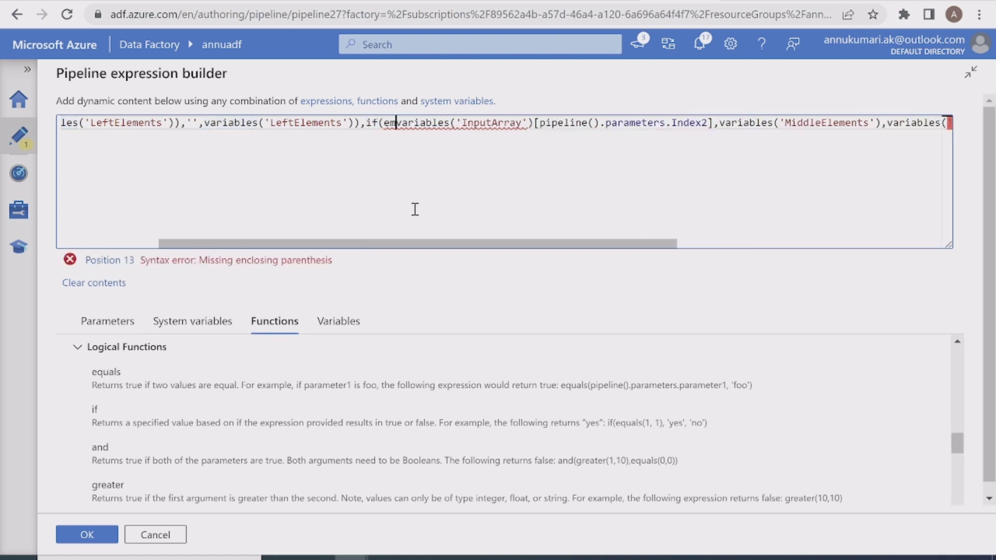
text(()
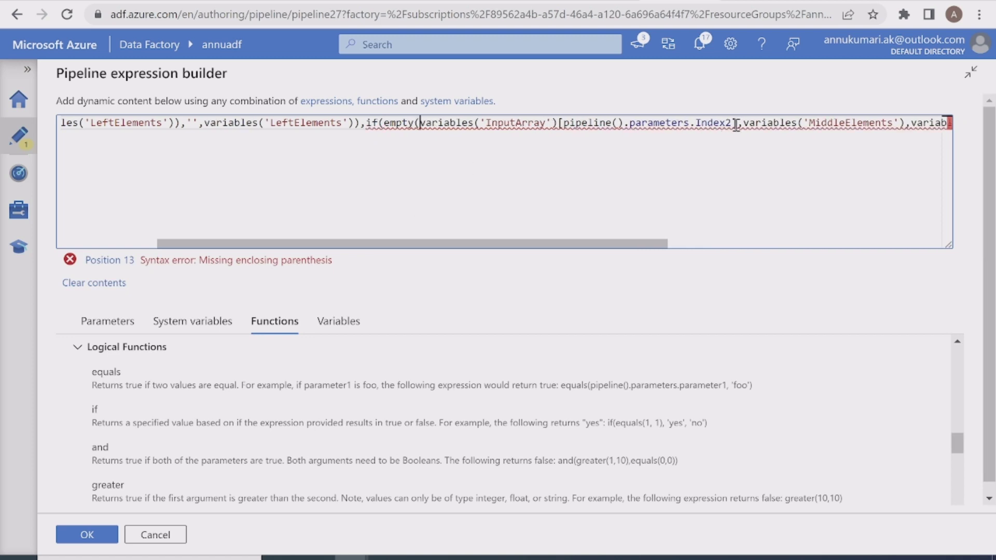
text(),)
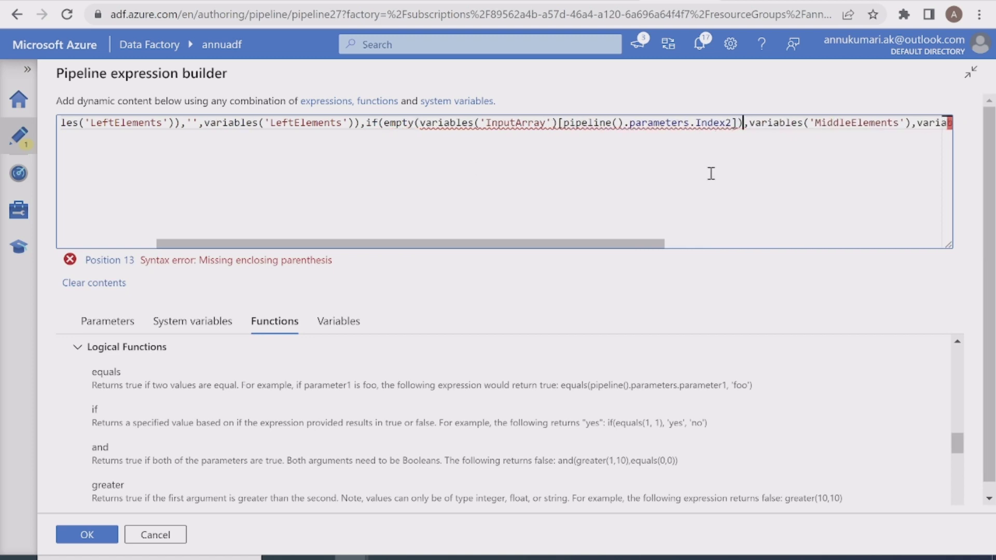
text(')
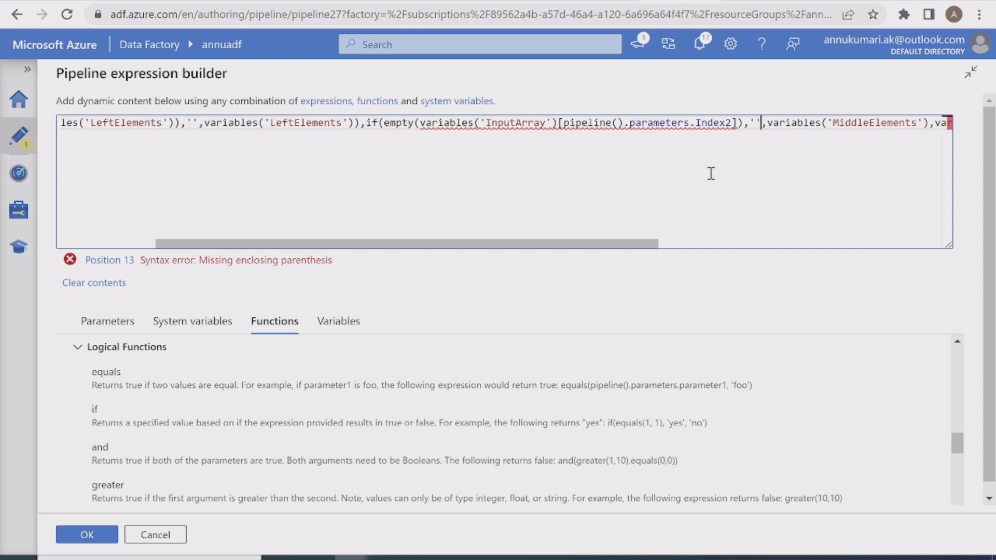
text(',)
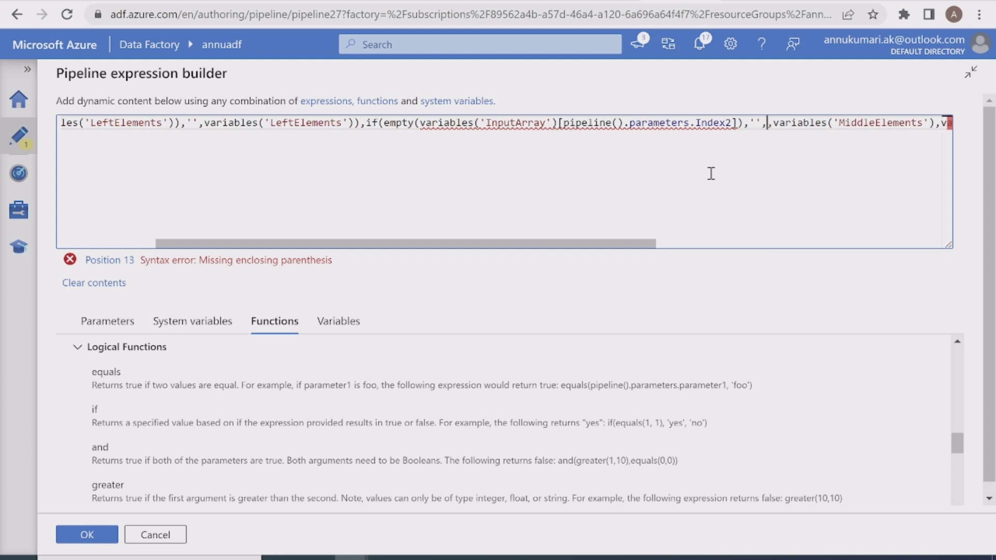
text())
Add a copy of variables('InputArray')[pipeline().parameters.Index2] as the false result of its if function.
scroll(653, 144, right, 2)
click(586, 123)
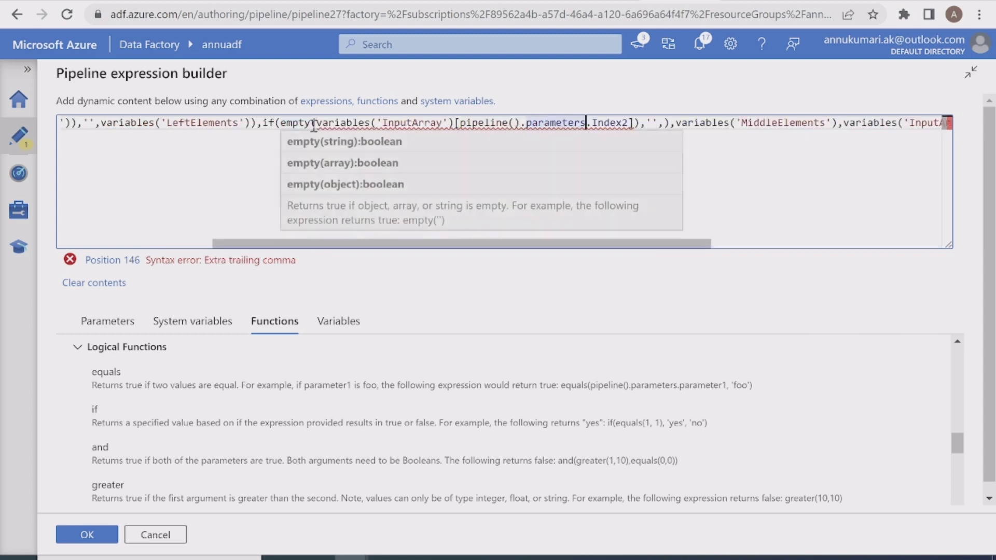
drag(316, 122, 634, 123)
key(ctrl+c)
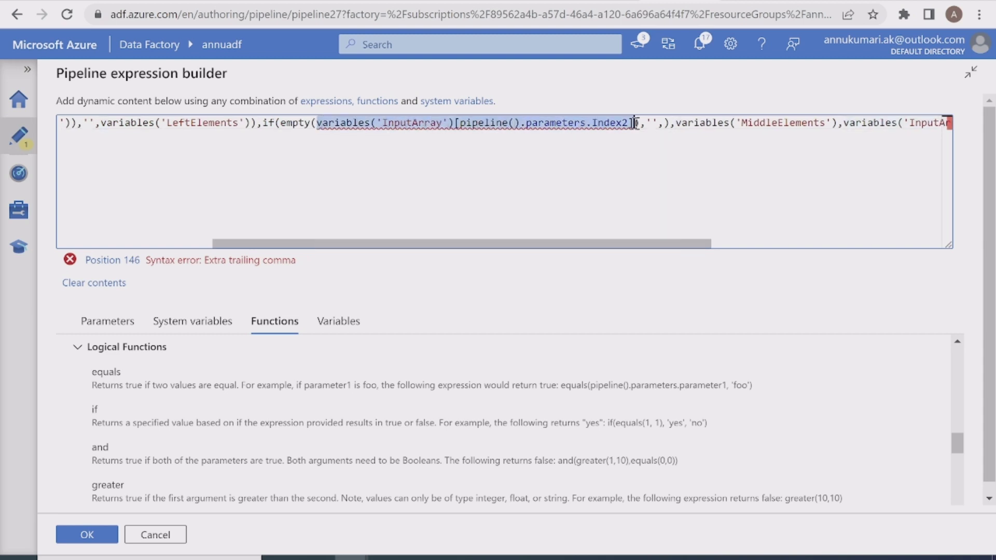
click(662, 123)
key(ctrl+v)
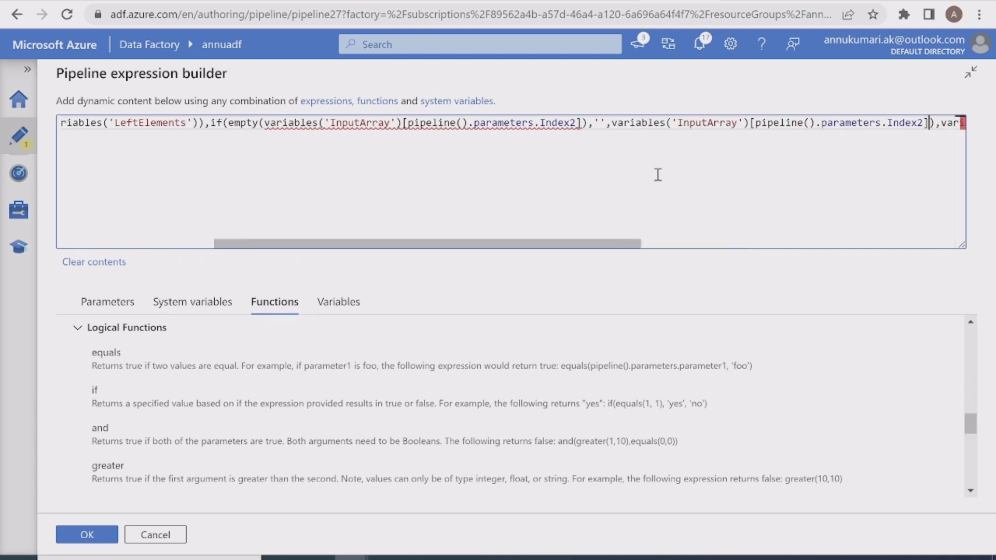
Wrap variables('MiddleElements') in if(empty(...),'',) within the createArray expression.
drag(576, 241, 761, 209)
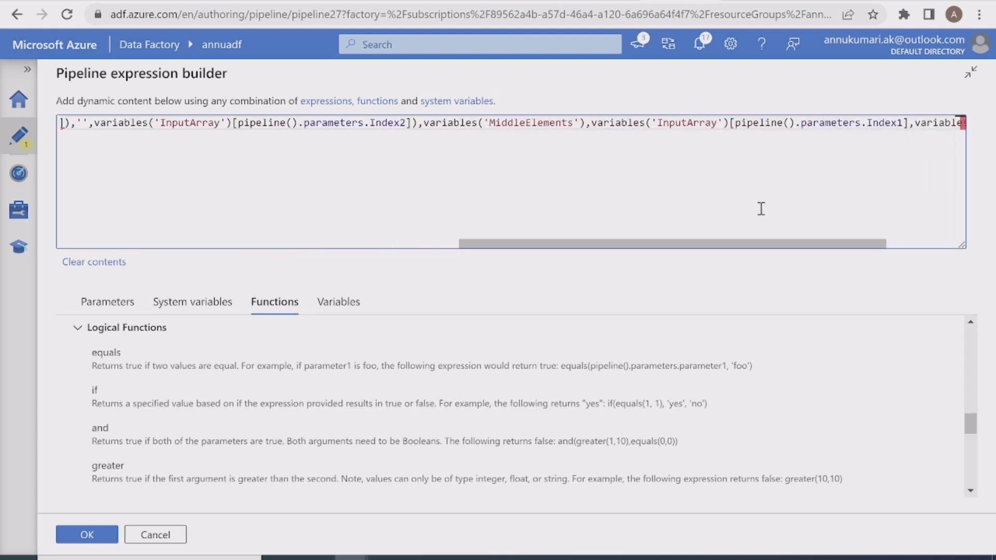
click(424, 123)
text(if)
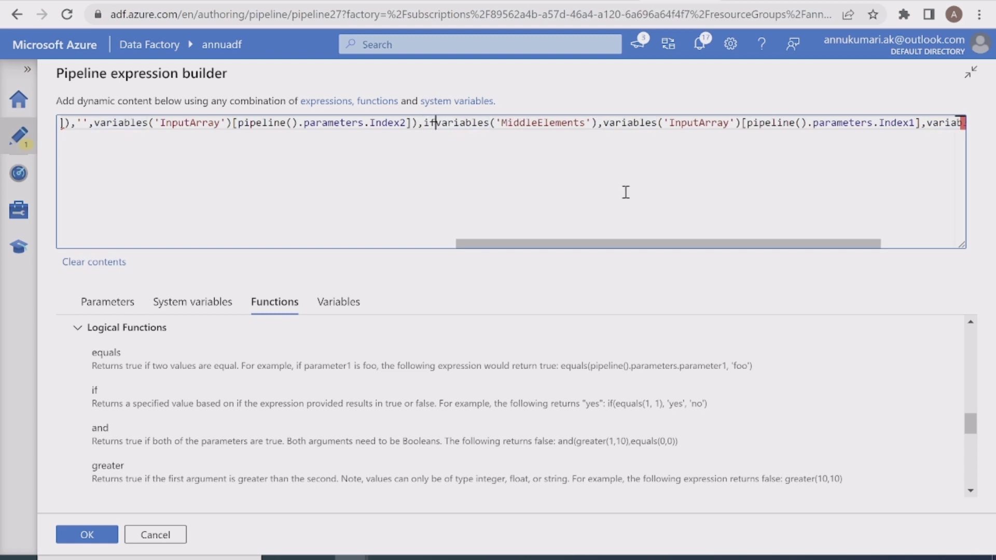
text((emp)
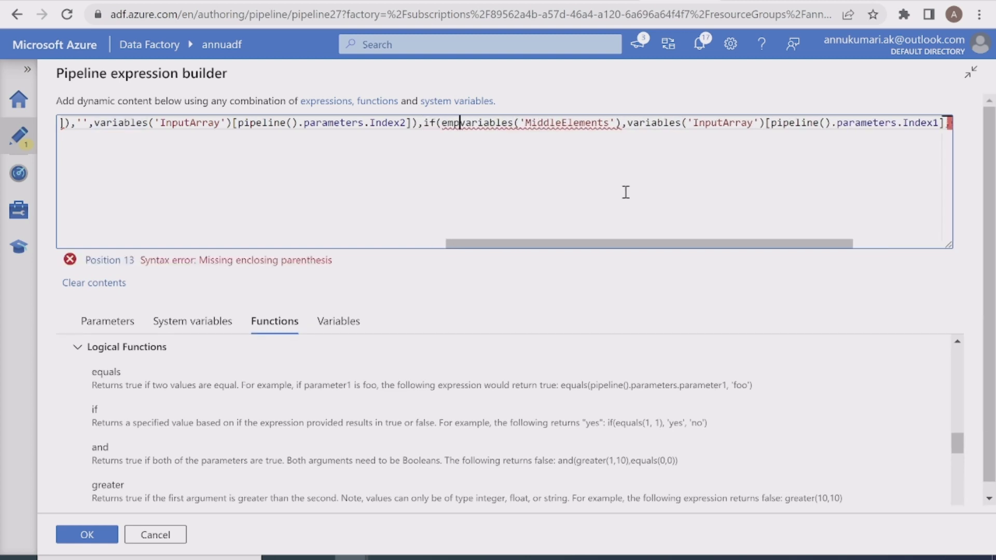
text(ty()
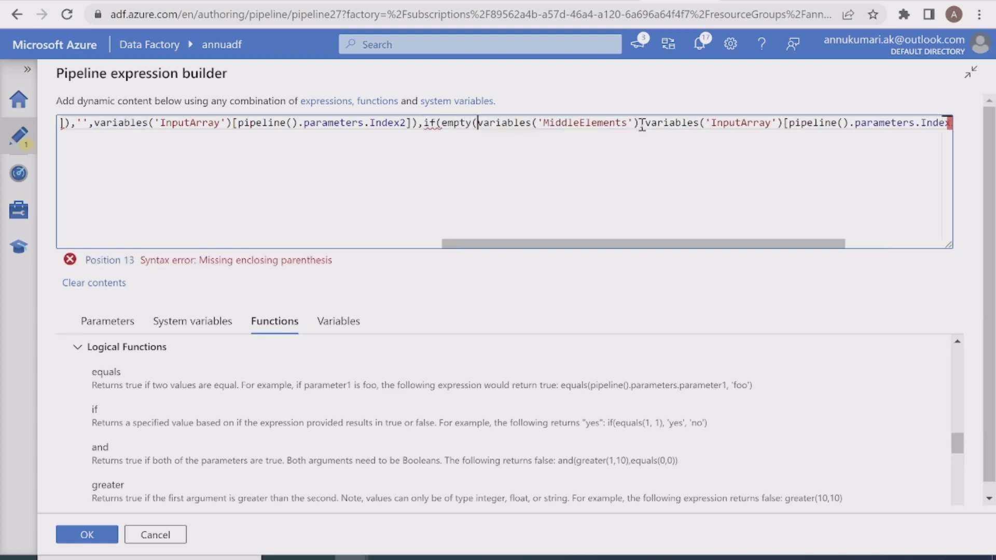
text())
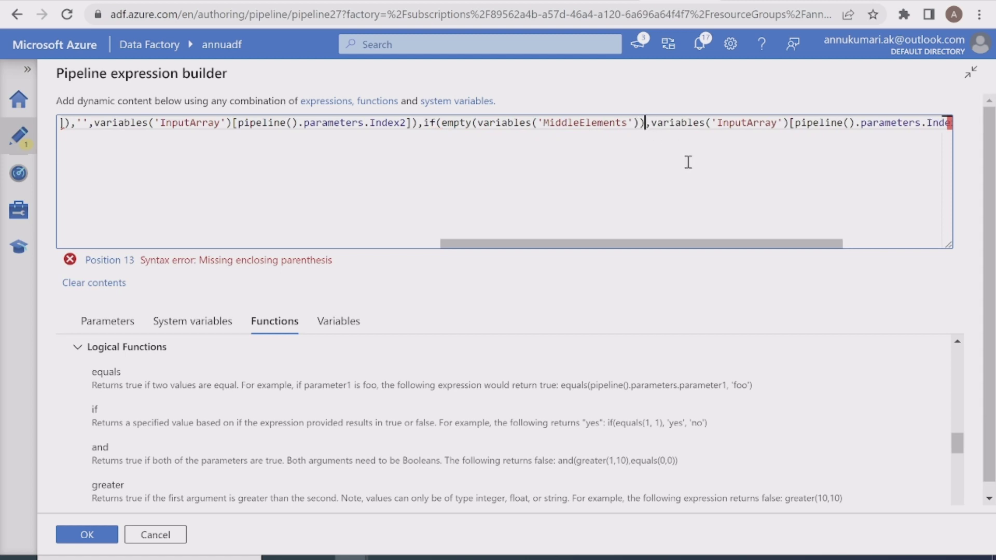
text(,)
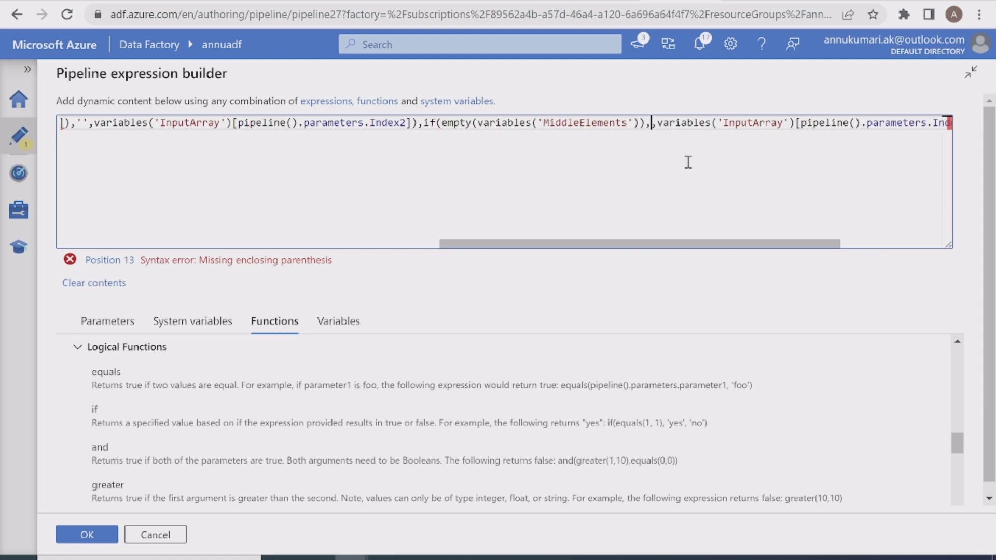
text('',)
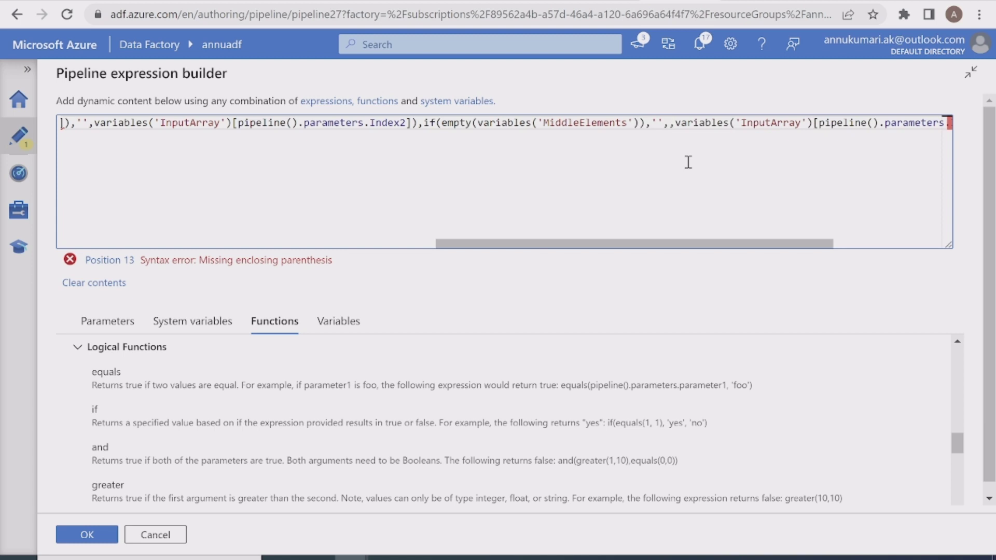
text())
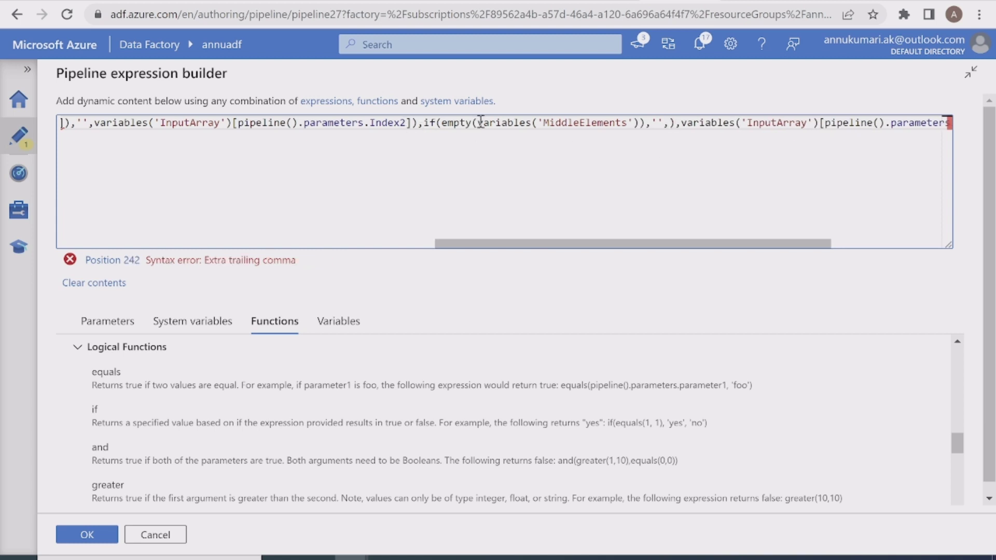
Add a copy of variables('MiddleElements') as the false result of its if function.
drag(479, 123, 639, 124)
key(ctrl+c)
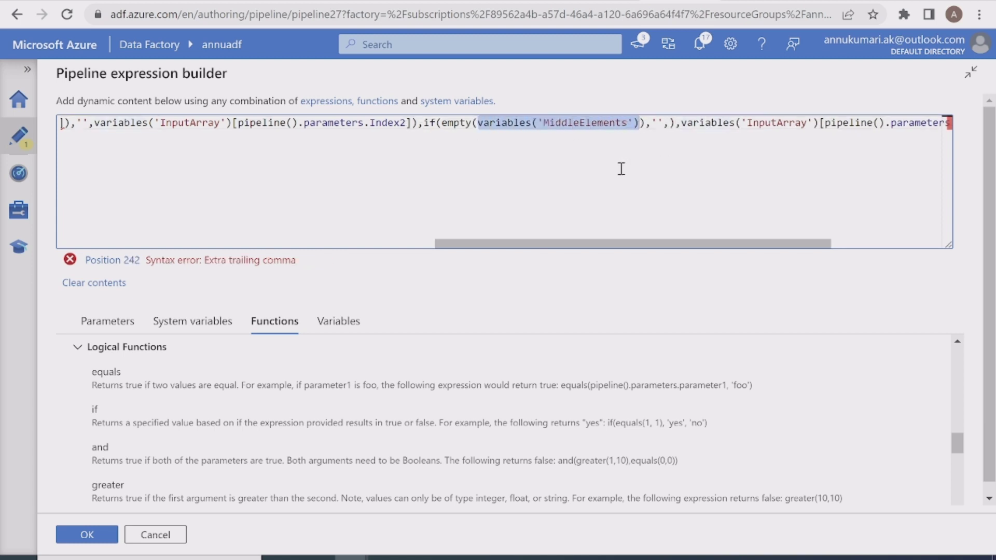
click(669, 122)
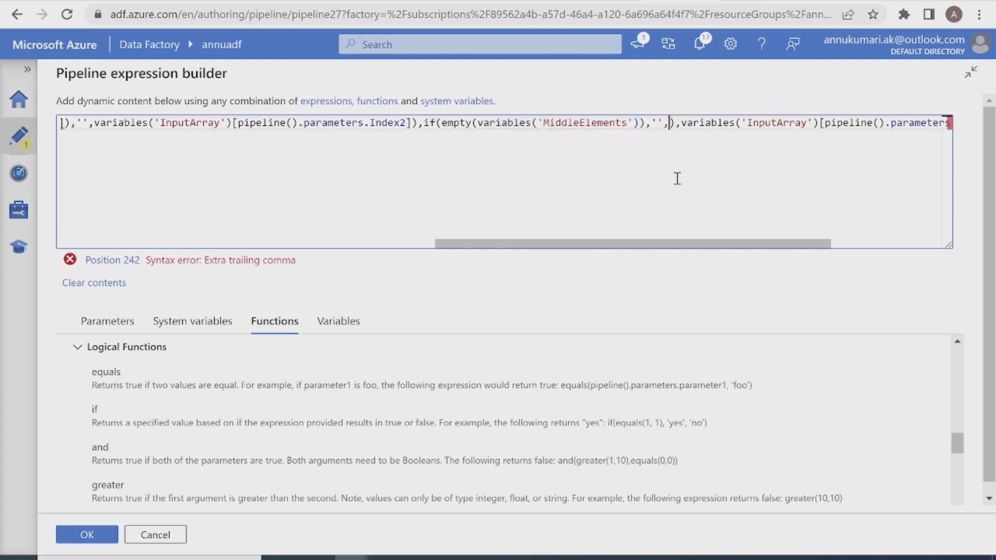
key(ctrl+v)
Wrap variables('InputArray')[pipeline().parameters.Index1] in if(empty(...),'',) within the createArray expression.
drag(648, 243, 809, 242)
click(450, 123)
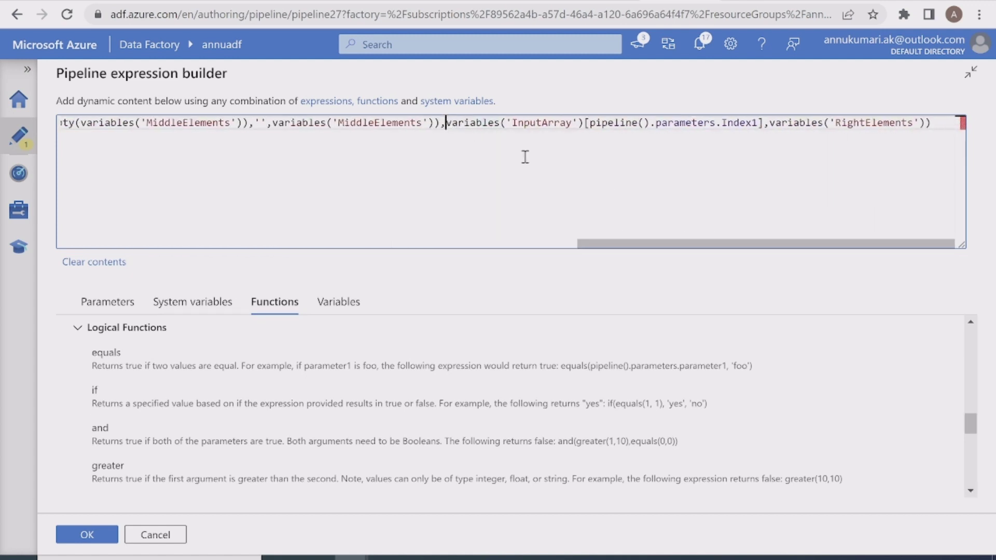
text(if)
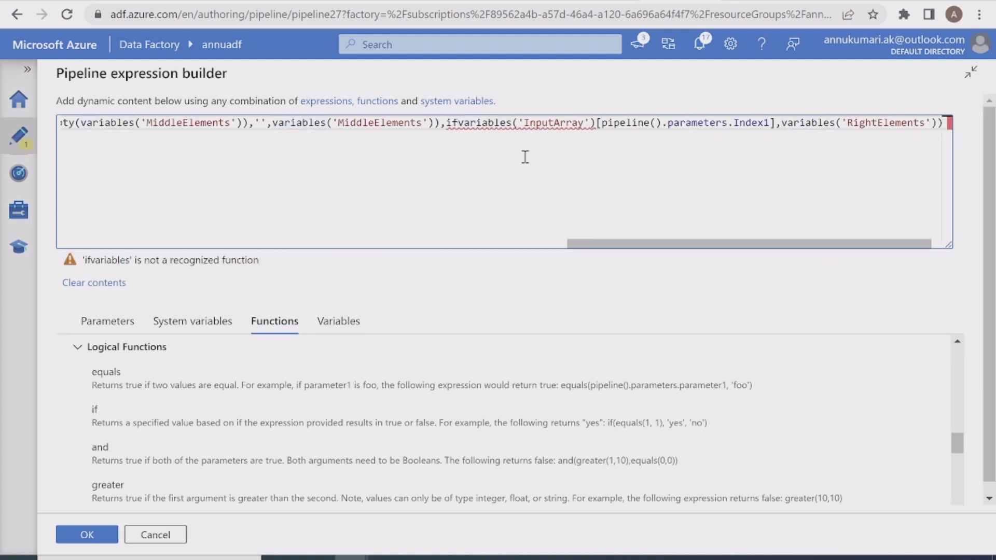
text(()
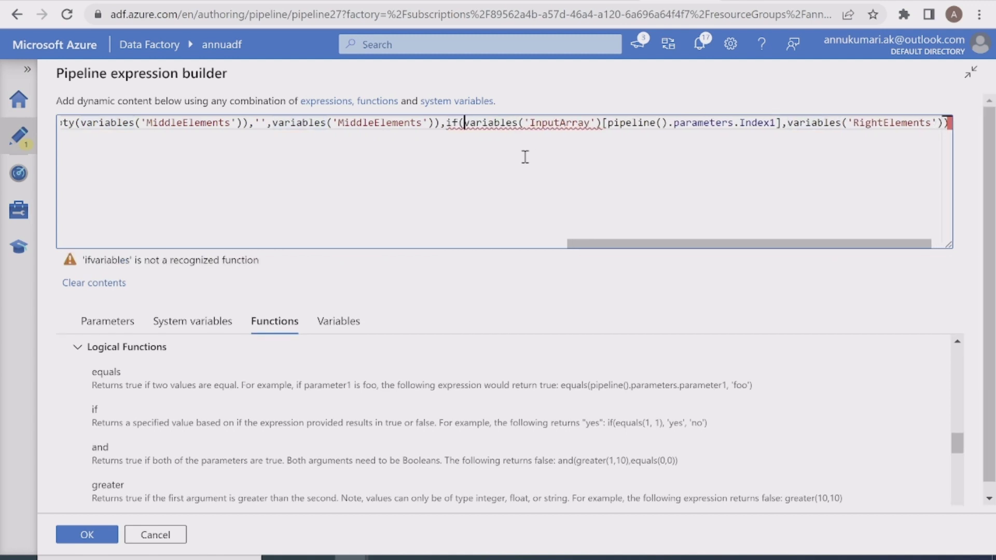
text(empty()
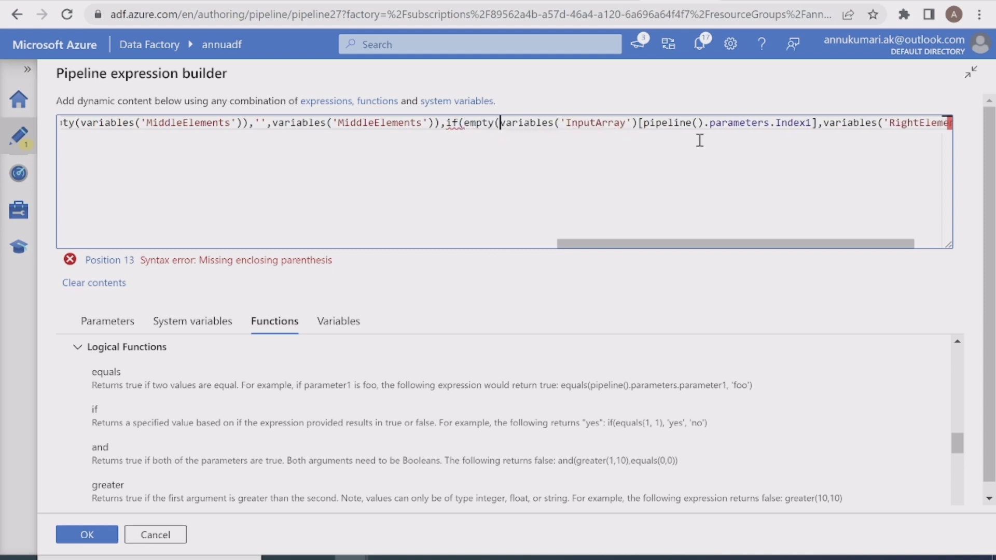
click(817, 123)
text(),'',)
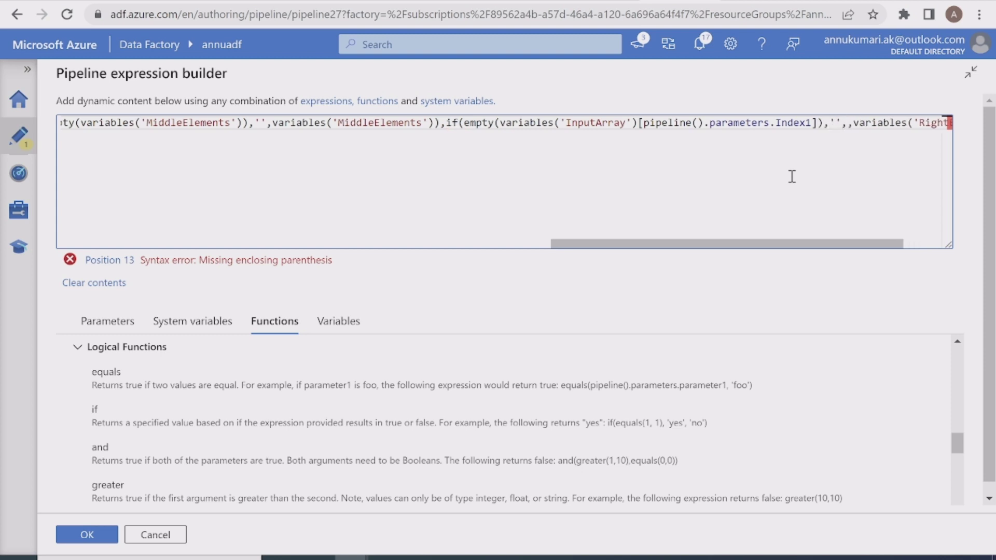
text())
Add a copy of variables('InputArray')[pipeline().parameters.Index1] as the false result of its if function.
click(500, 123)
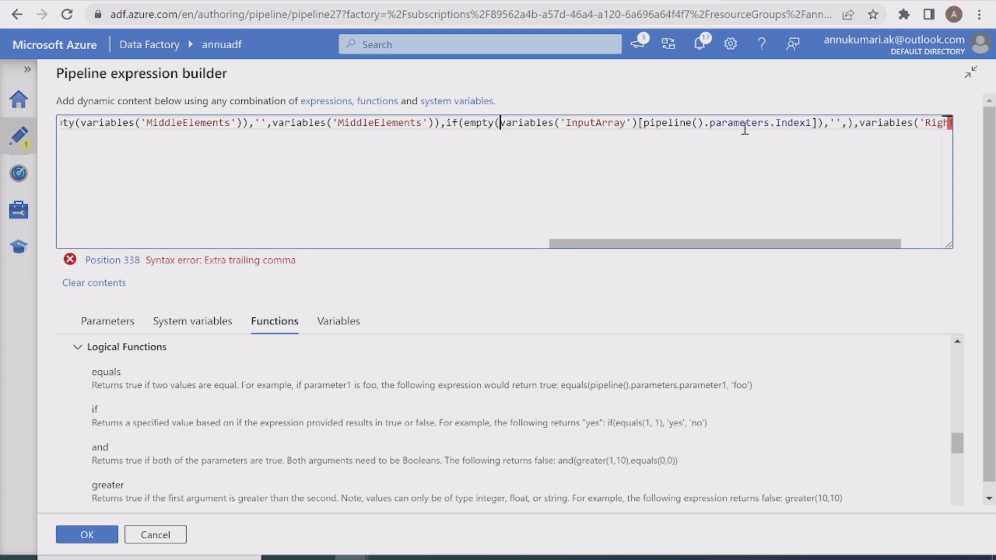
shift+click(817, 124)
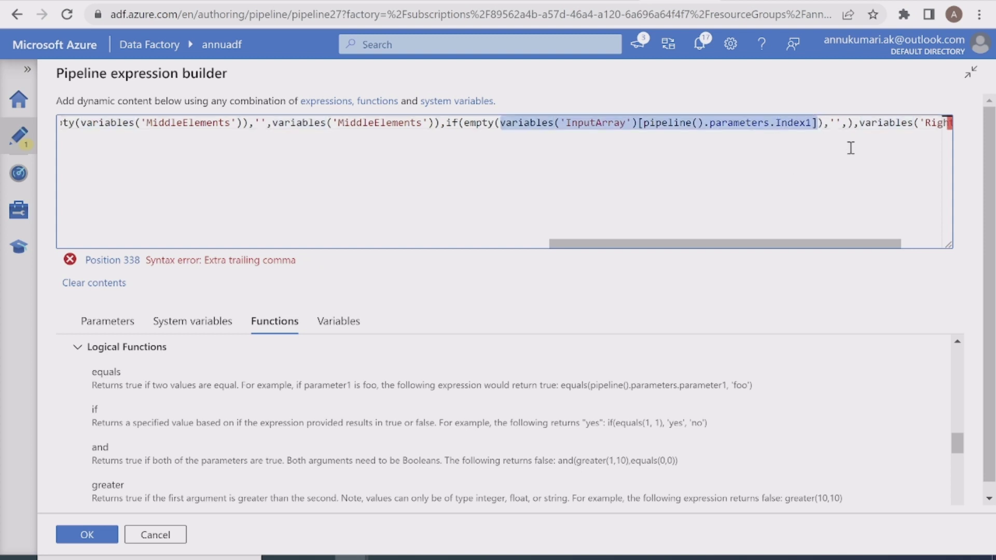
click(842, 124)
key(Right)
text(variables('InputArray')[pipeline().parameters.Index1])
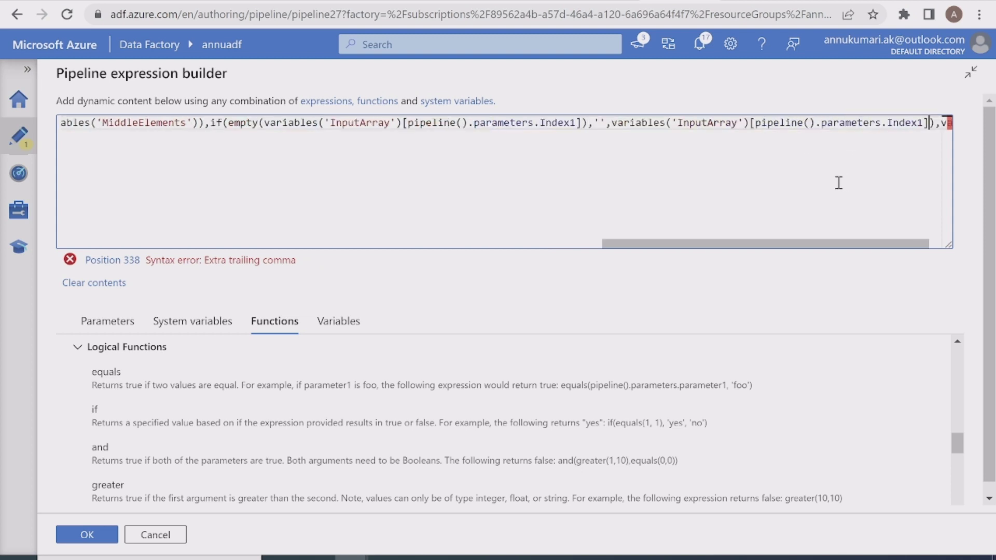
Wrap variables('RightElements') in if(empty(...),'',) at the end of the createArray expression.
scroll(804, 244, right, 3)
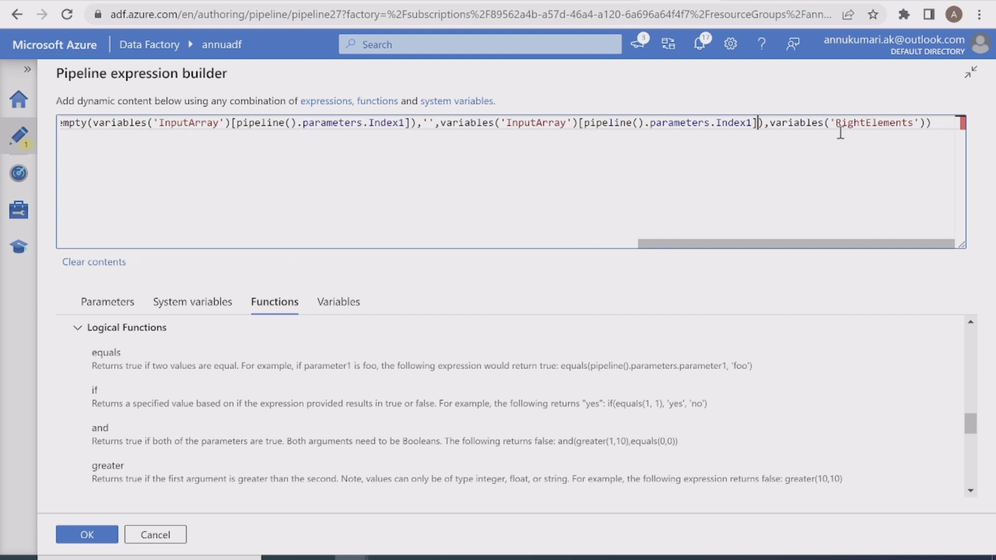
click(764, 124)
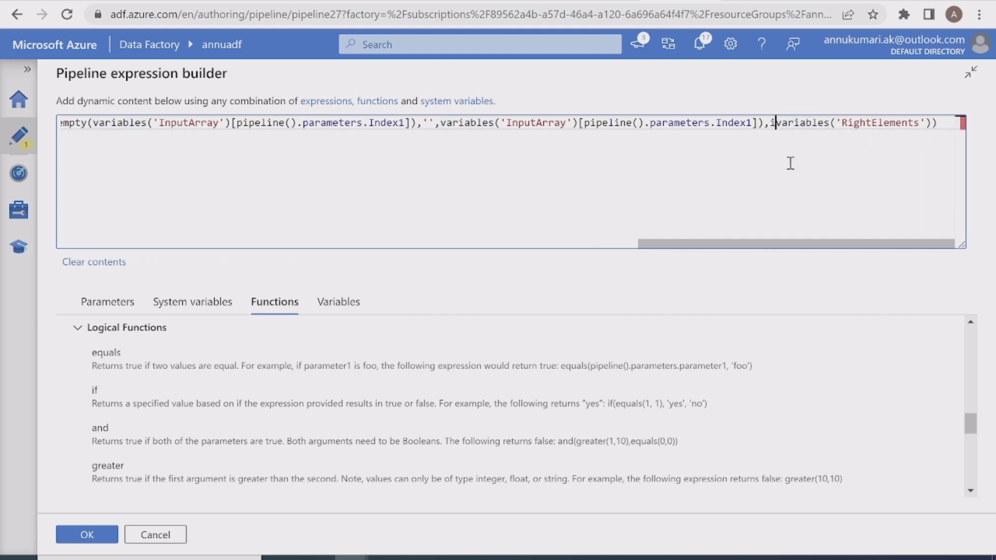
text(if(empty()
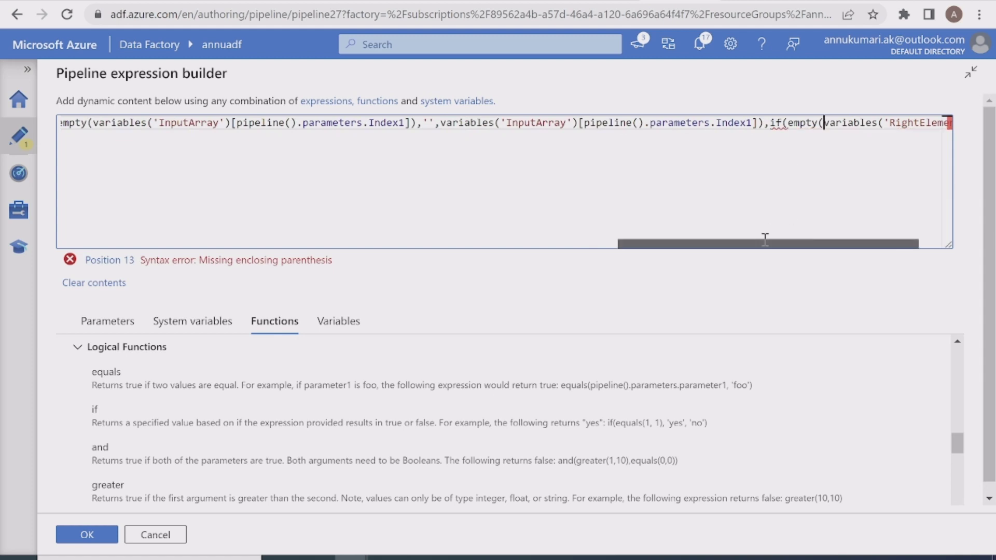
scroll(773, 241, right, 1)
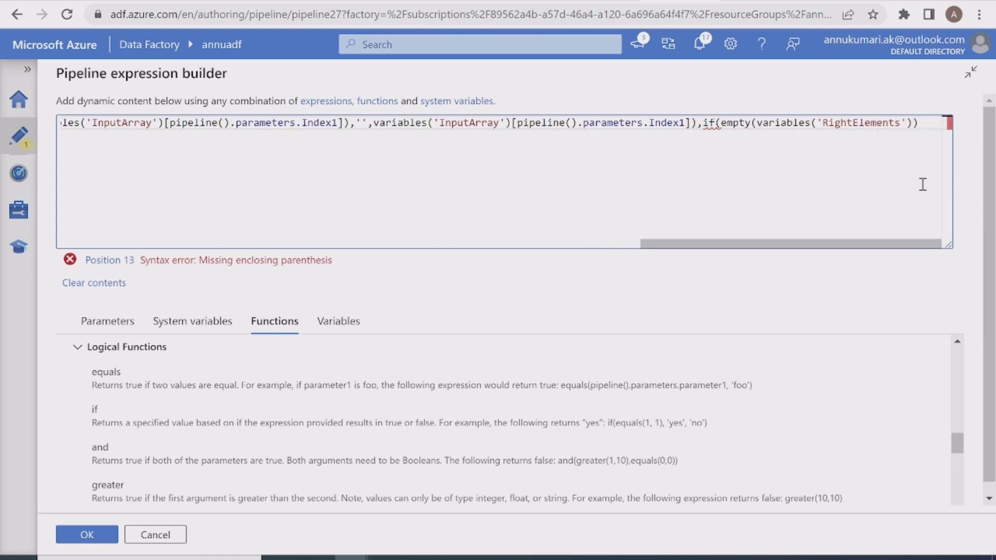
text(,)
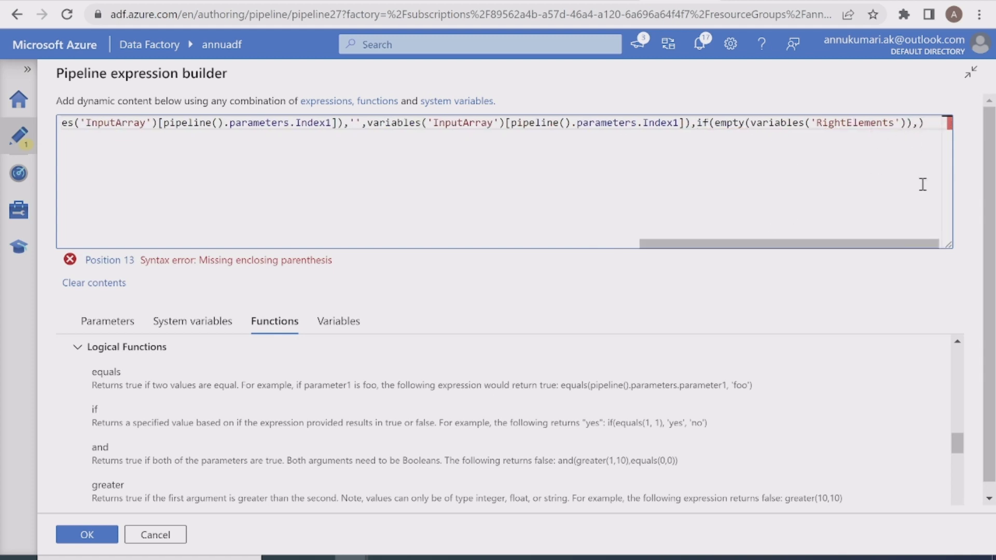
text('')
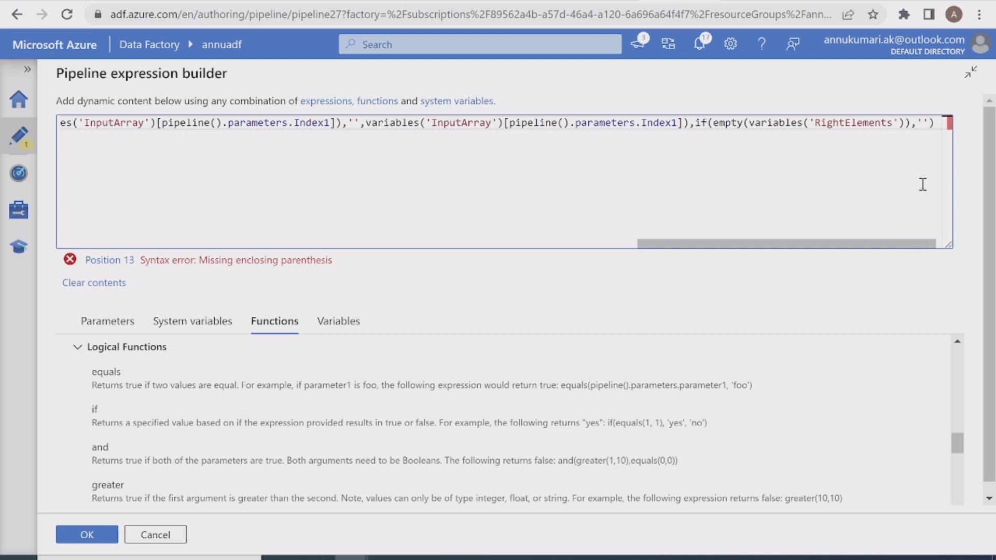
text(,)
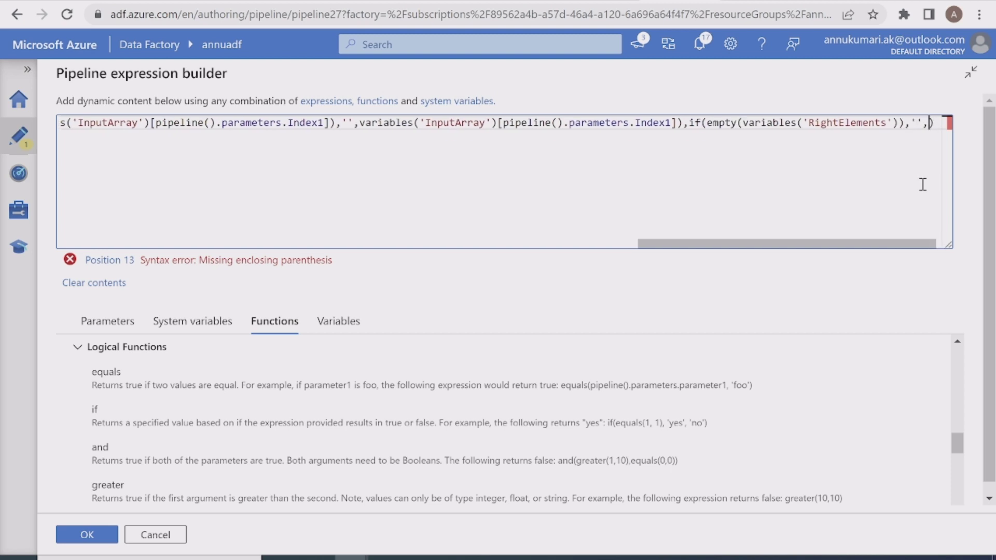
key(BackSpace)
text(,))
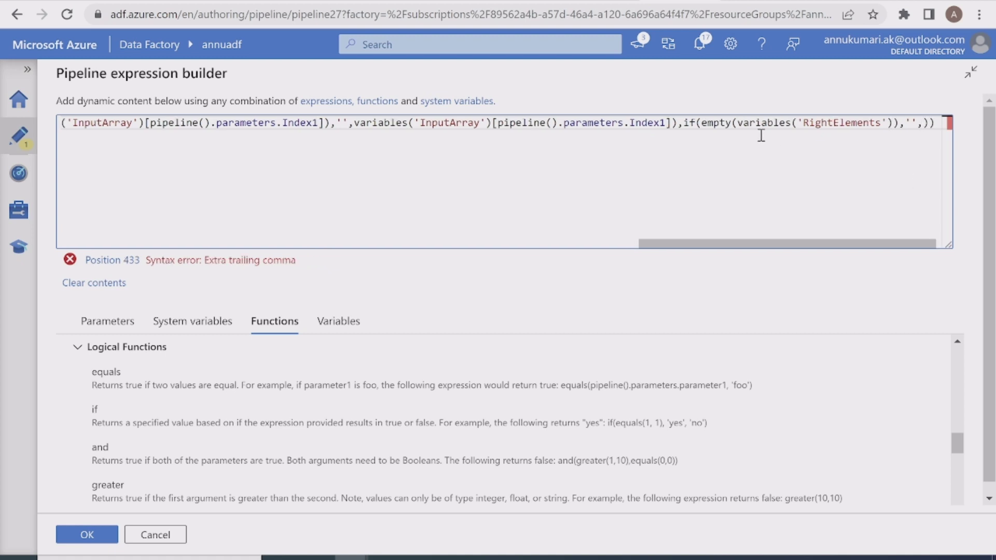
Add a copy of variables('RightElements') as the false result of its if function and apply the finished expression.
drag(738, 127, 892, 130)
key(ctrl+c)
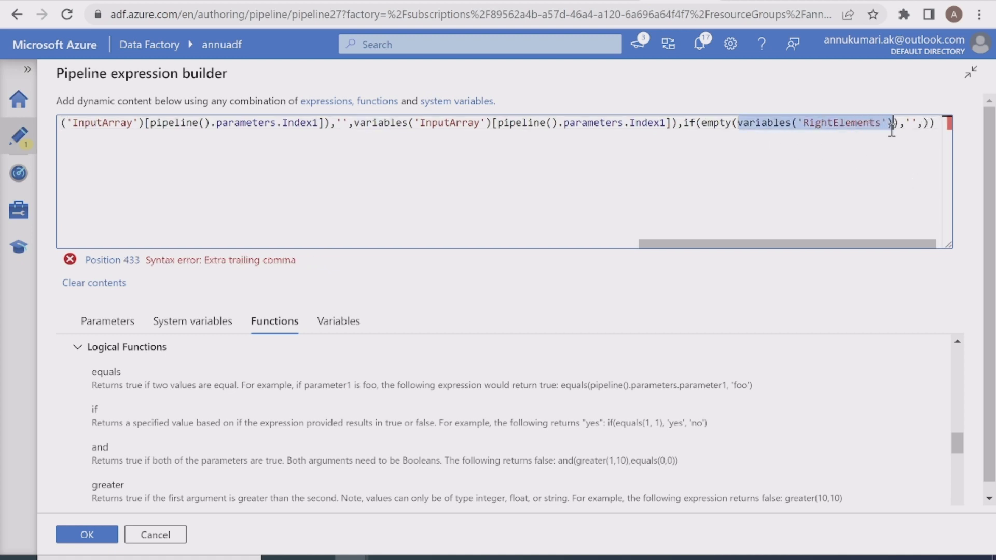
click(930, 125)
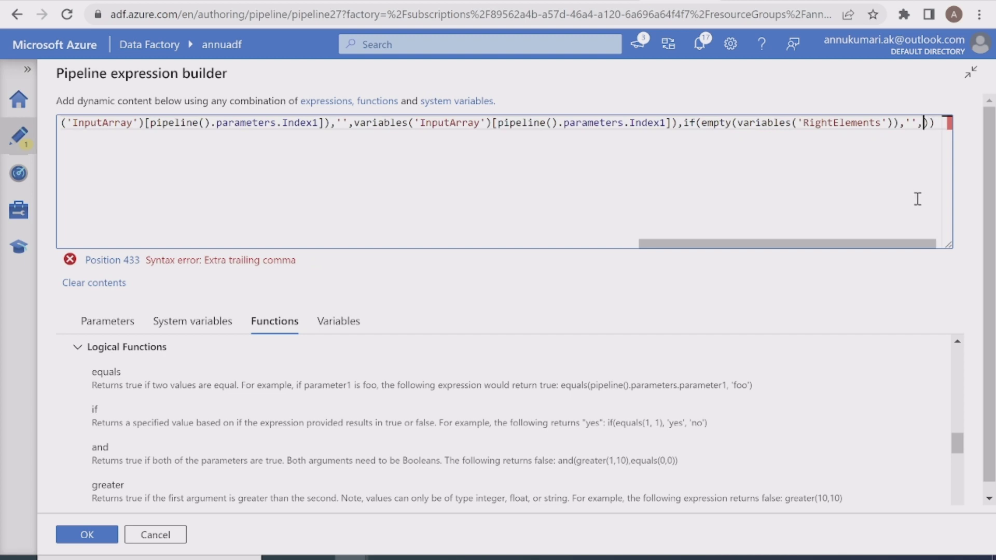
key(ctrl+v)
text())
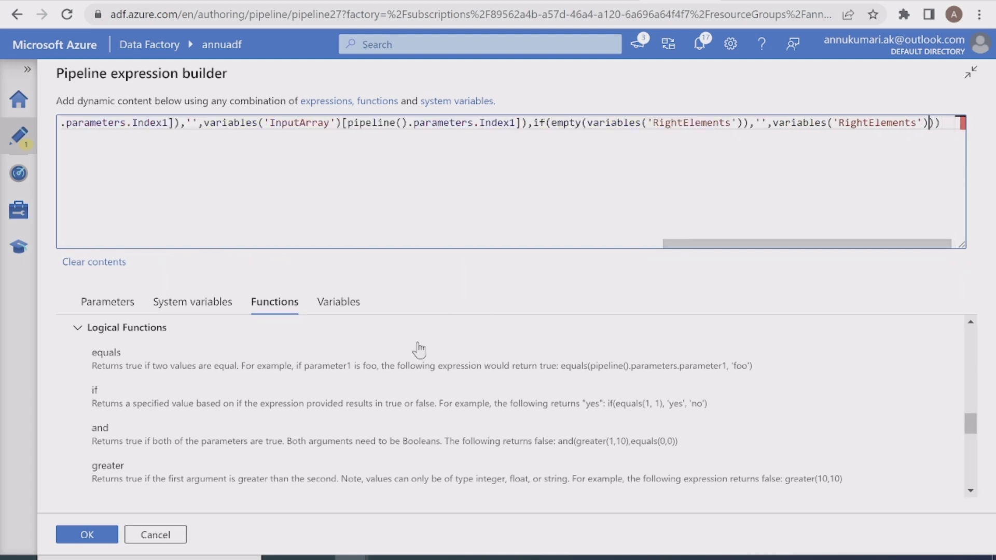
click(87, 534)
Set the pipeline parameter defaults to the second-row swap indexes from the PowerPoint table: Index1 to 0 and Index2 to 6.
click(484, 274)
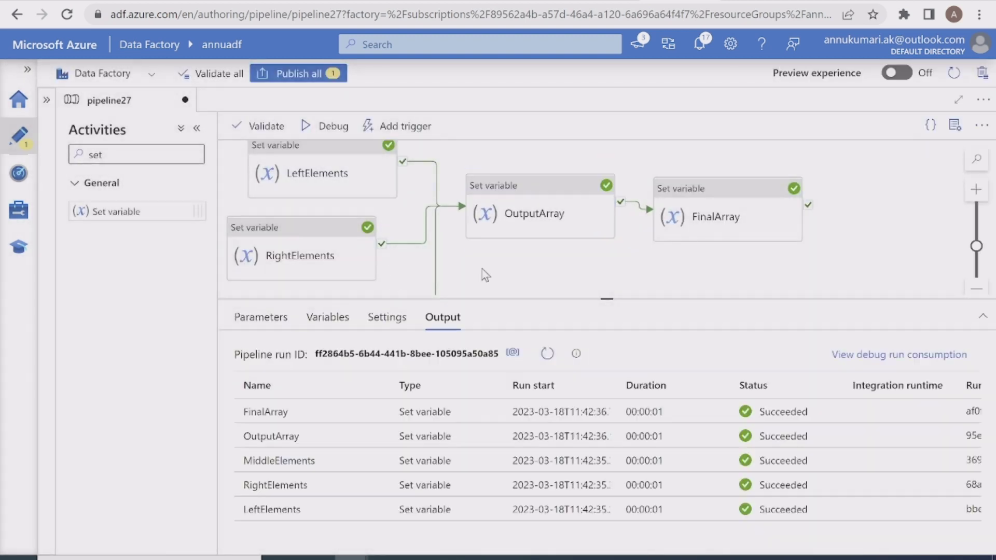
click(323, 137)
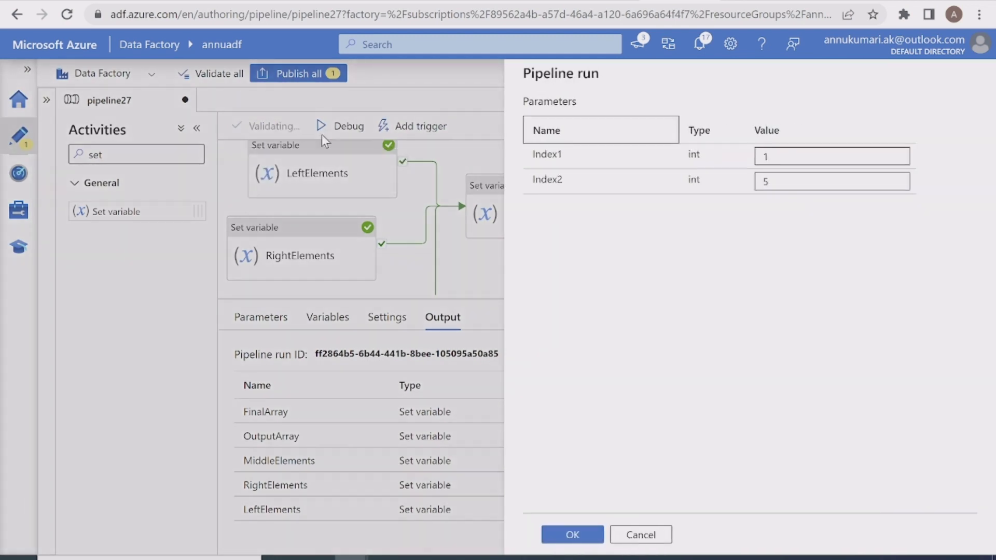
click(640, 536)
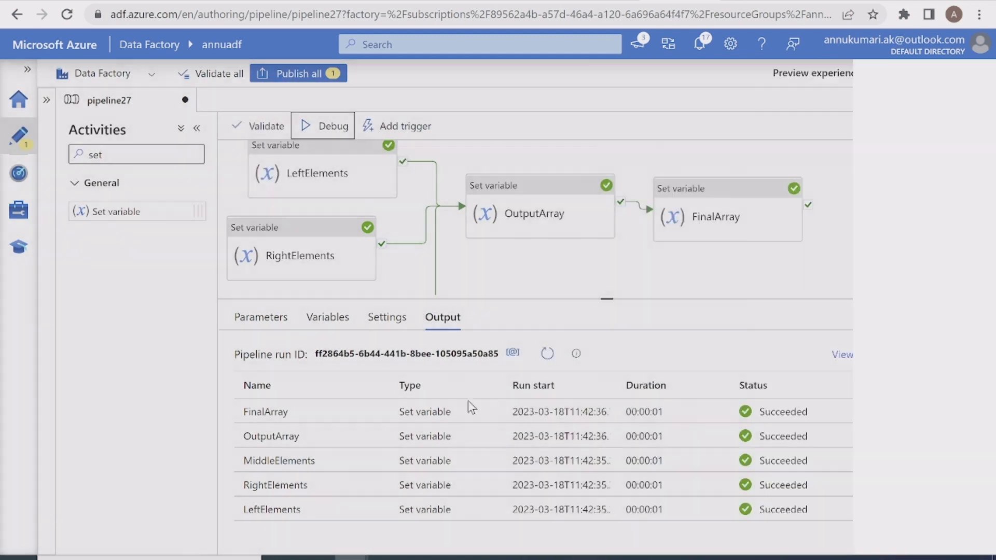
click(328, 317)
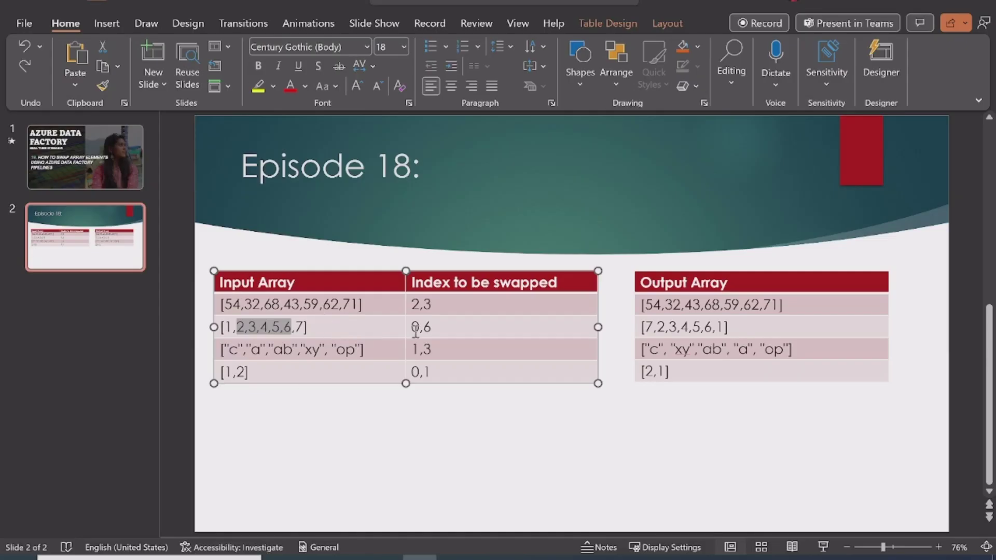
click(438, 328)
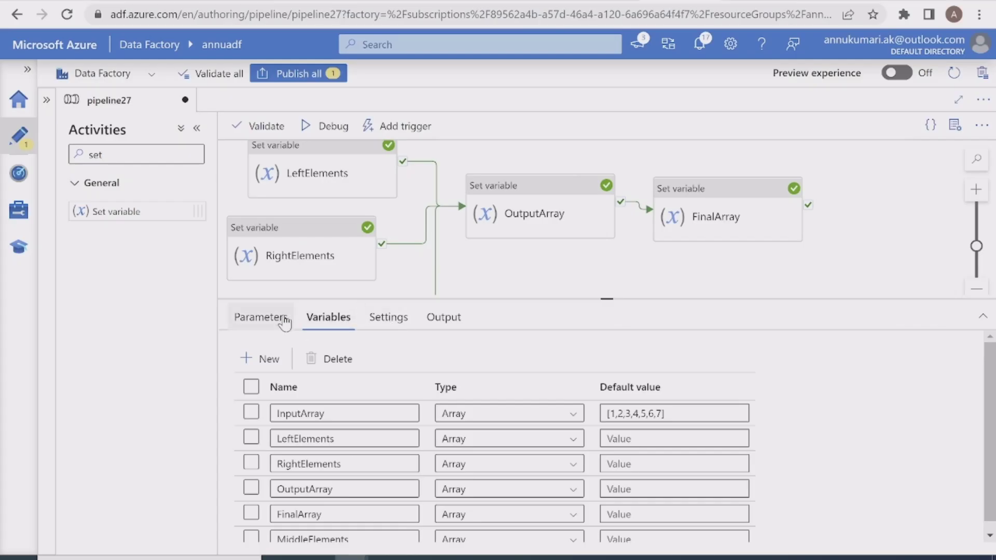
click(284, 322)
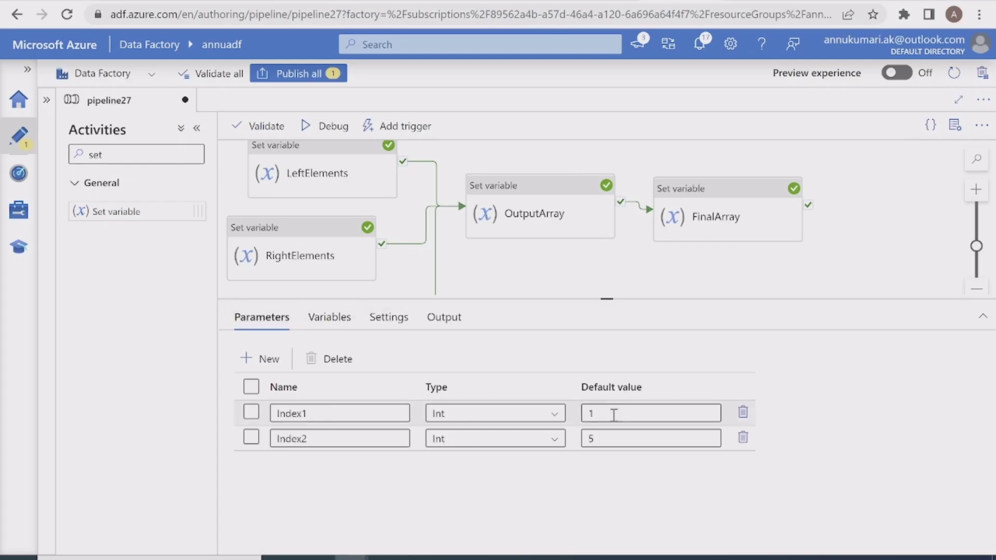
click(616, 413)
text(0)
click(621, 440)
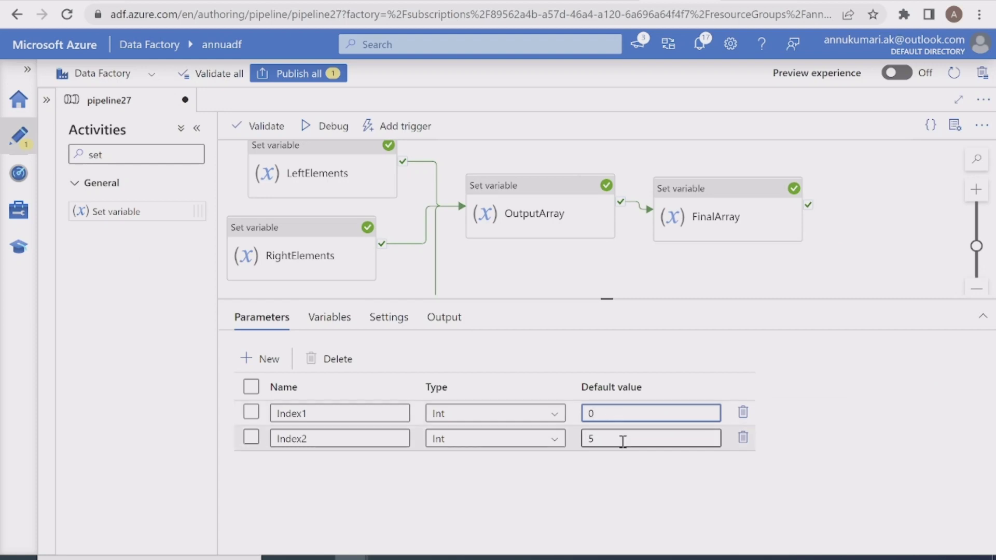
key(BackSpace)
text(6)
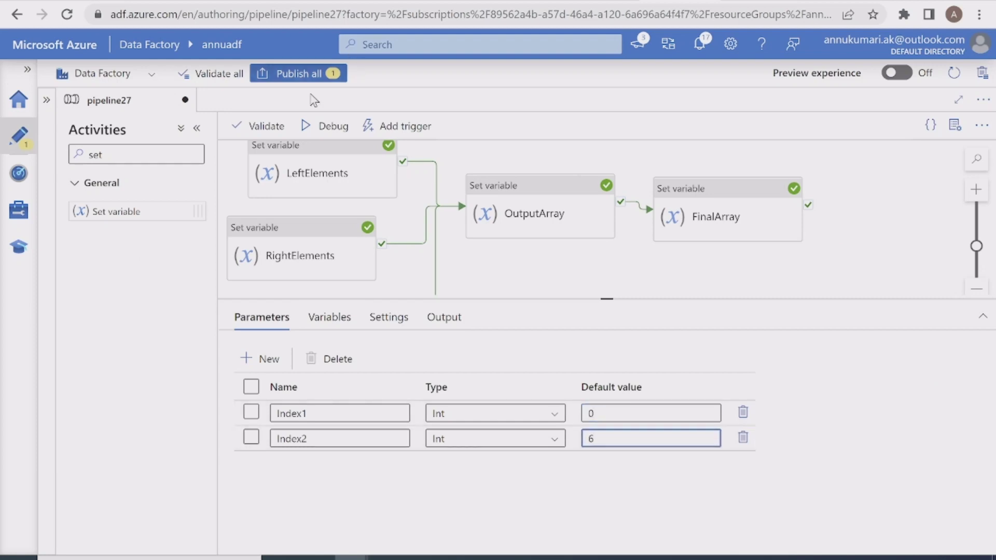
Start a debug run with the default parameters and highlight the expected output array [7,2,3,4,5,6,1] in the PowerPoint table.
click(334, 126)
click(570, 534)
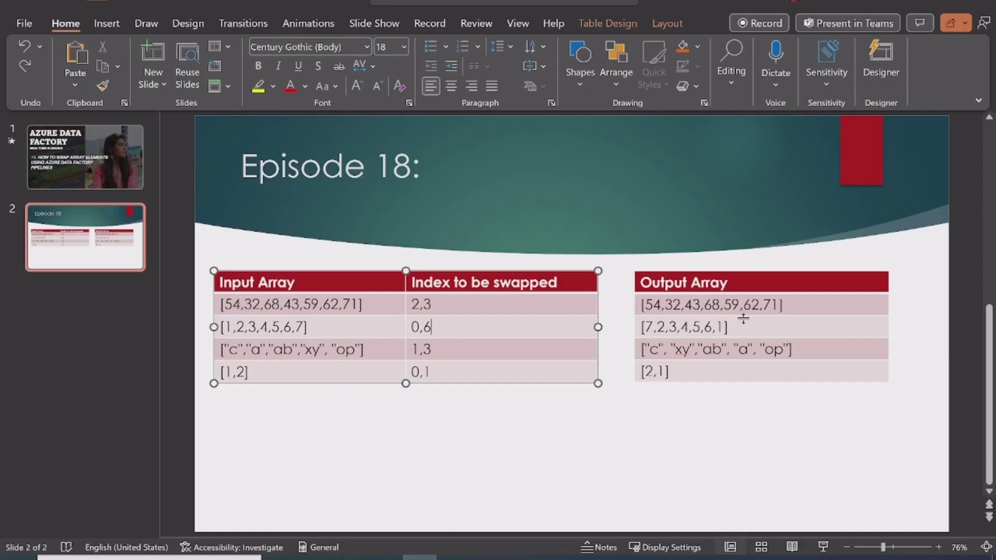
drag(743, 325, 636, 327)
key(alt+Tab)
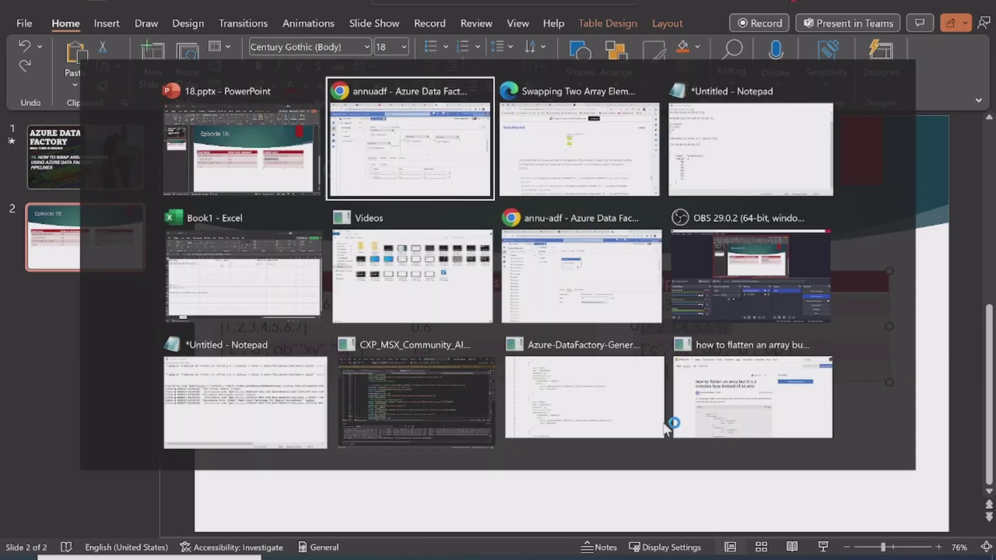
Refresh the debug run's output in Azure Data Factory and examine the error details of the OutputArray activity.
click(543, 354)
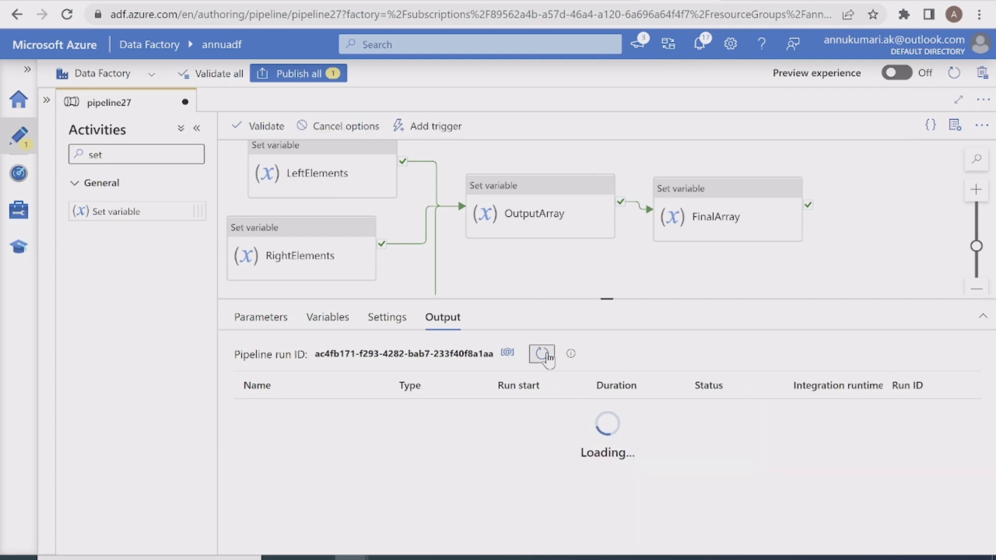
click(543, 354)
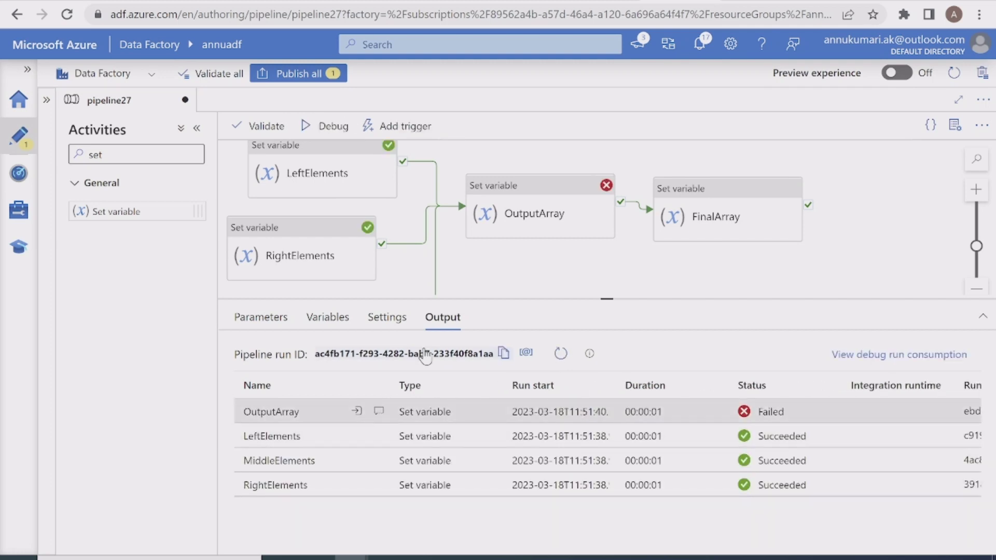
click(379, 412)
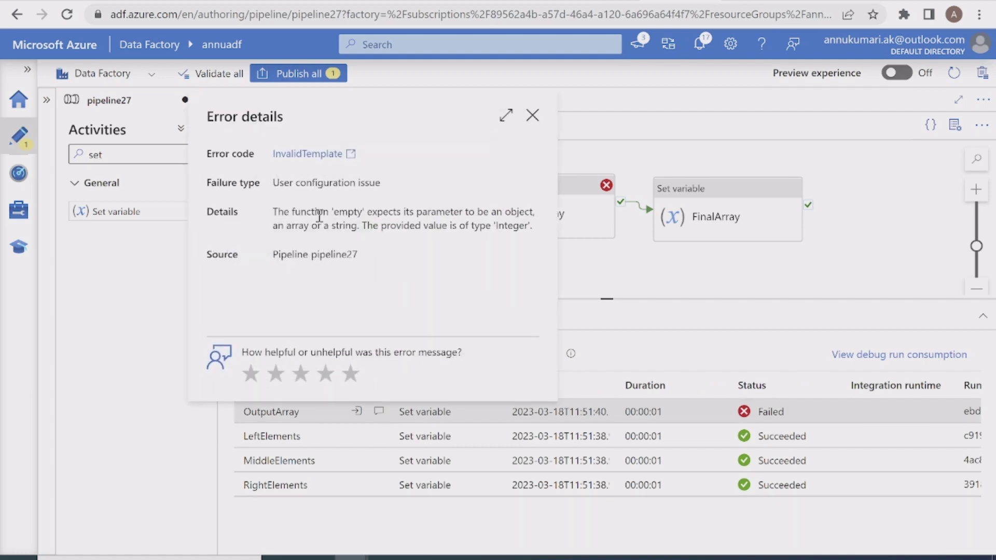
double_click(339, 212)
double_click(517, 212)
double_click(298, 226)
double_click(344, 225)
double_click(511, 225)
click(533, 115)
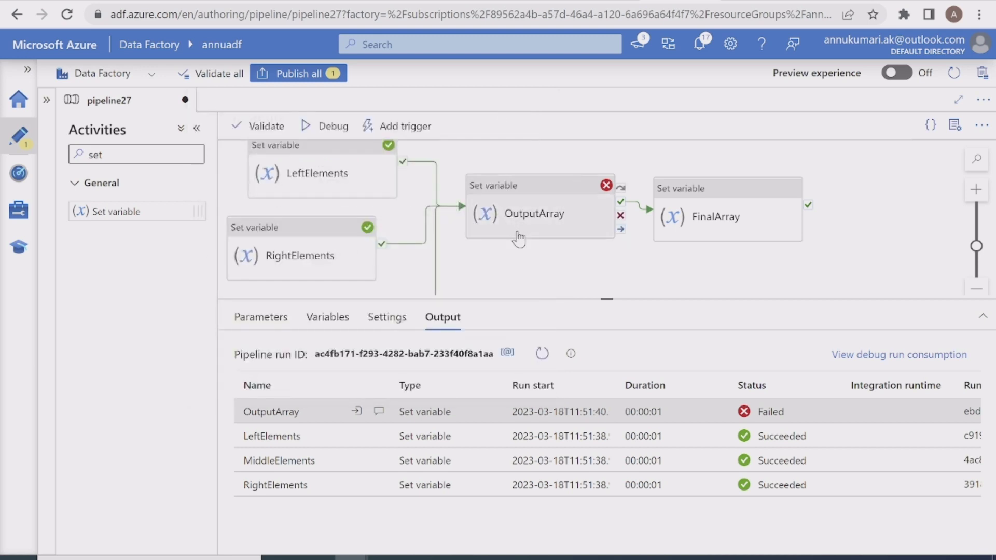
In OutputArray's createArray expression, wrap the InputArray element at Index2 inside the empty check in a string() function.
click(519, 218)
click(451, 414)
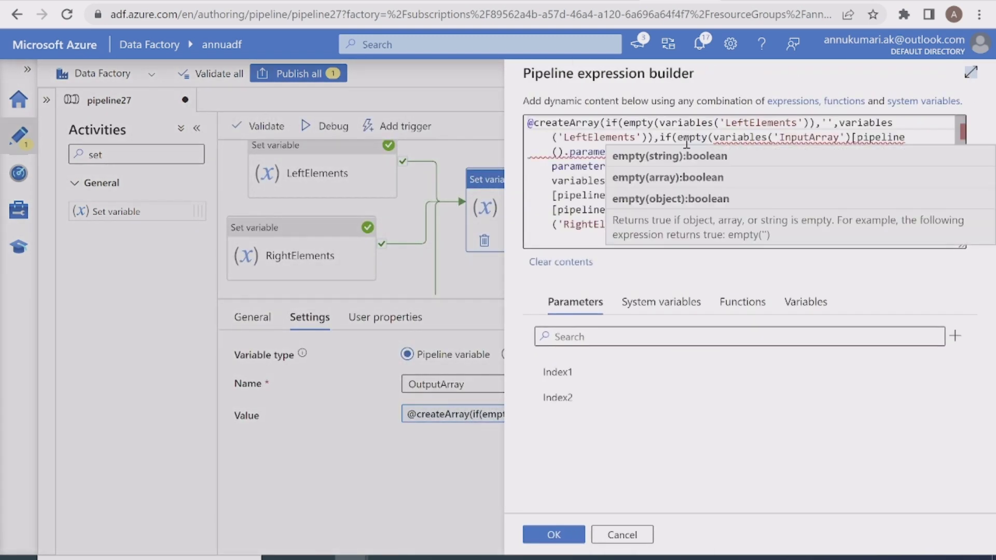
mouse_move(727, 142)
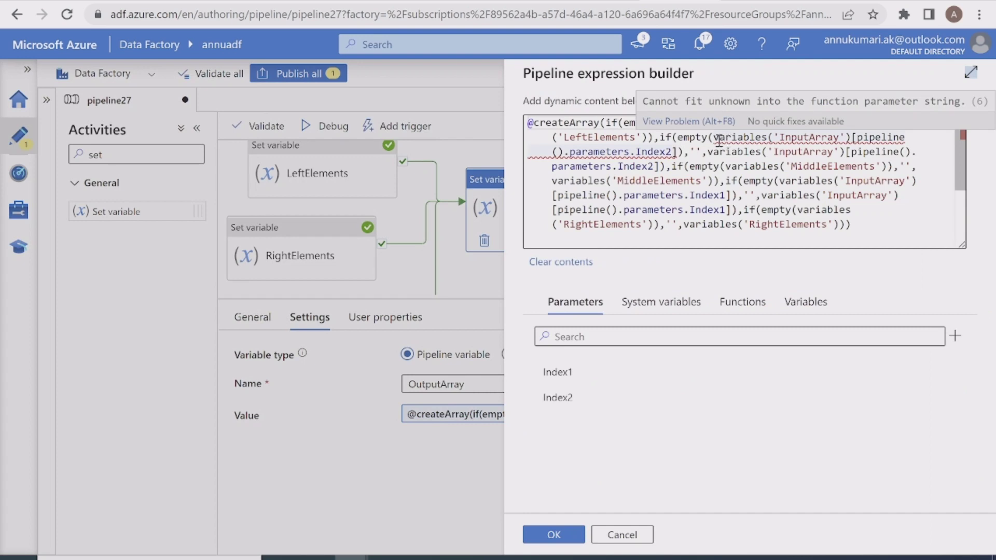
click(716, 139)
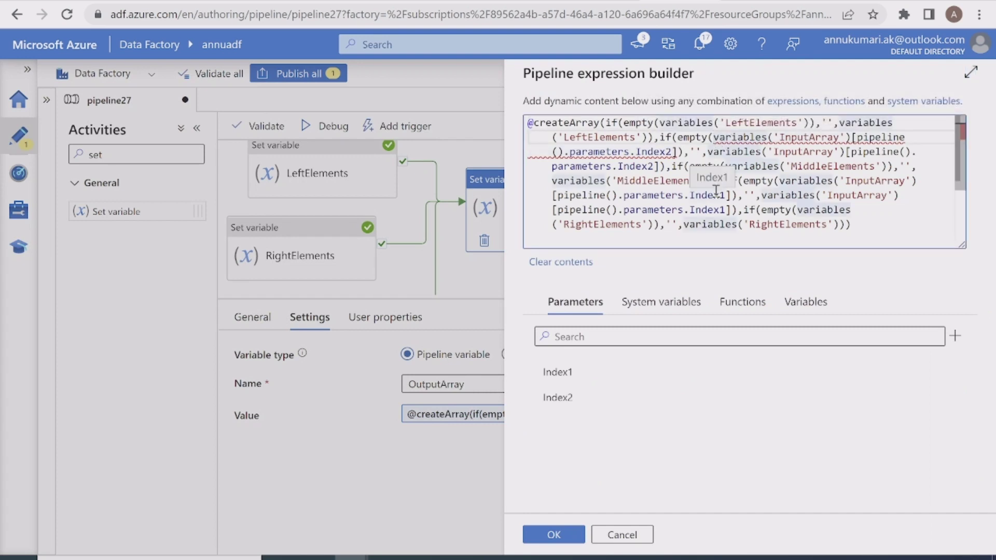
text(str)
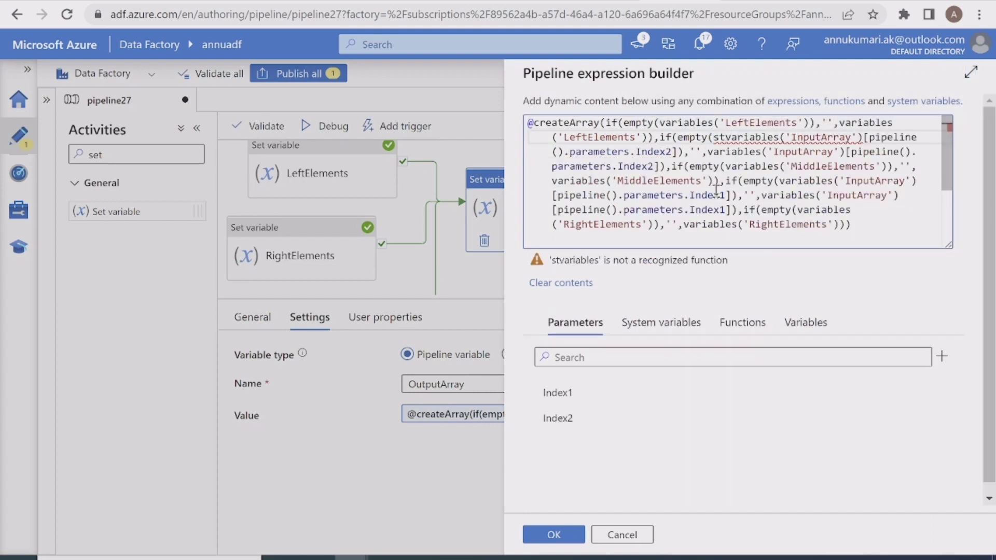
text(ing()
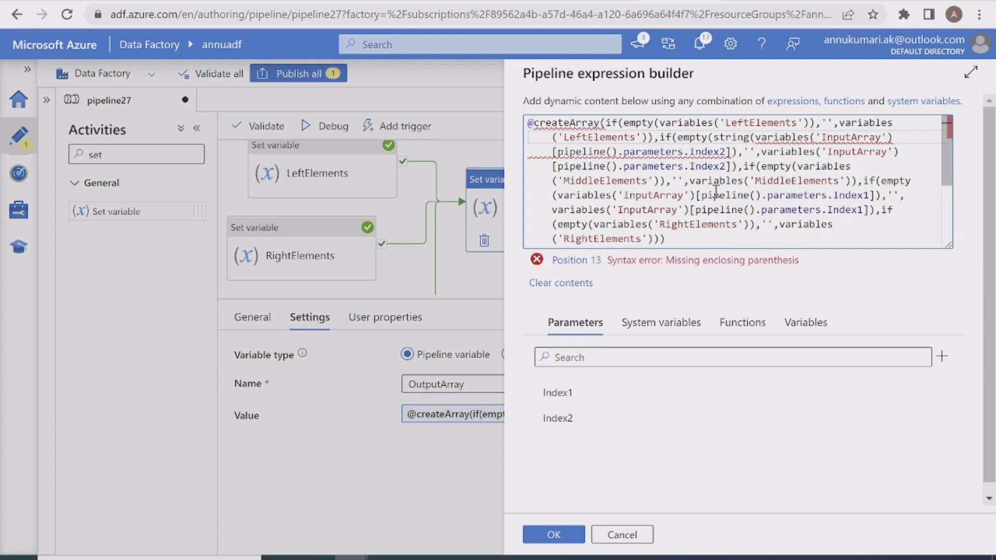
click(730, 151)
text()))
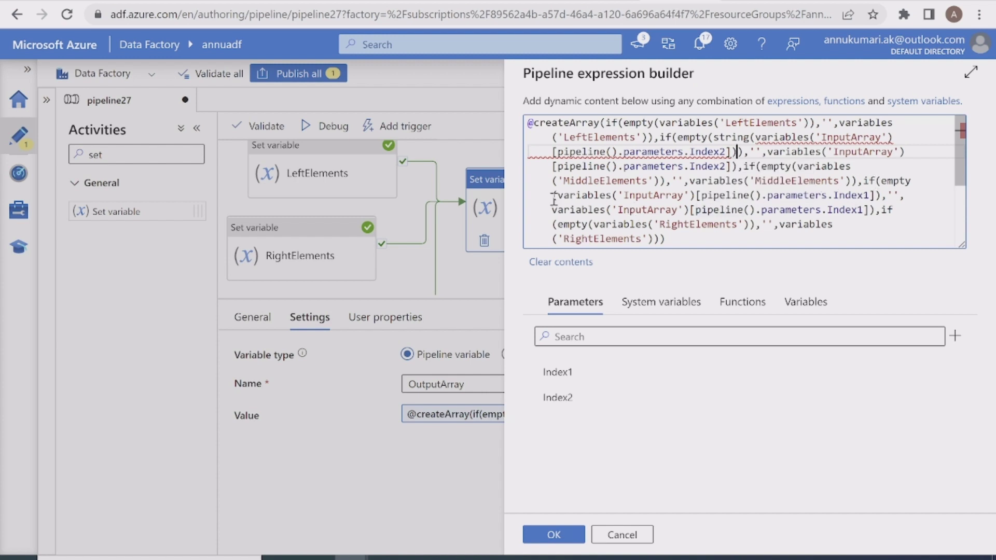
Wrap the InputArray element at Index1 inside its empty check in a string() function and apply OutputArray's expression.
click(915, 180)
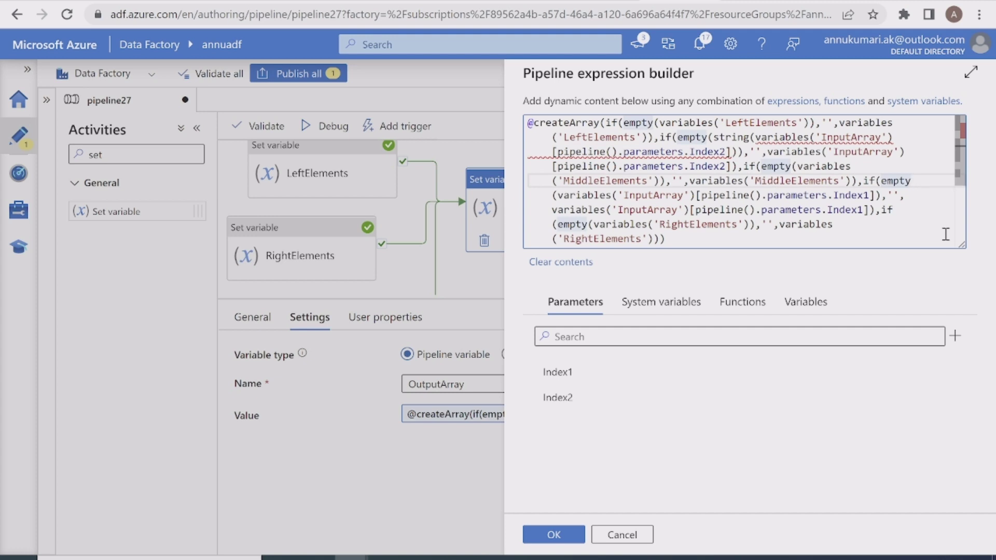
text((string)
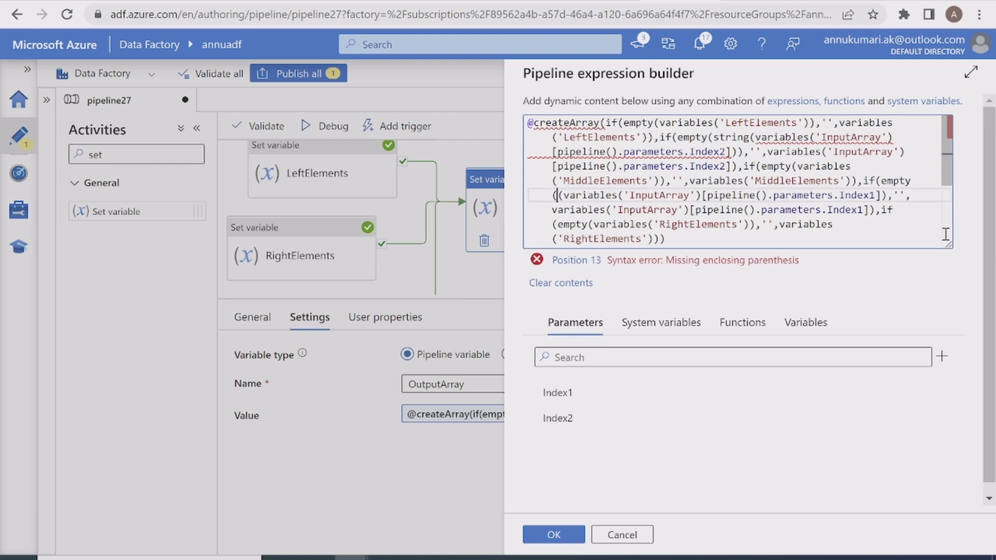
text(()
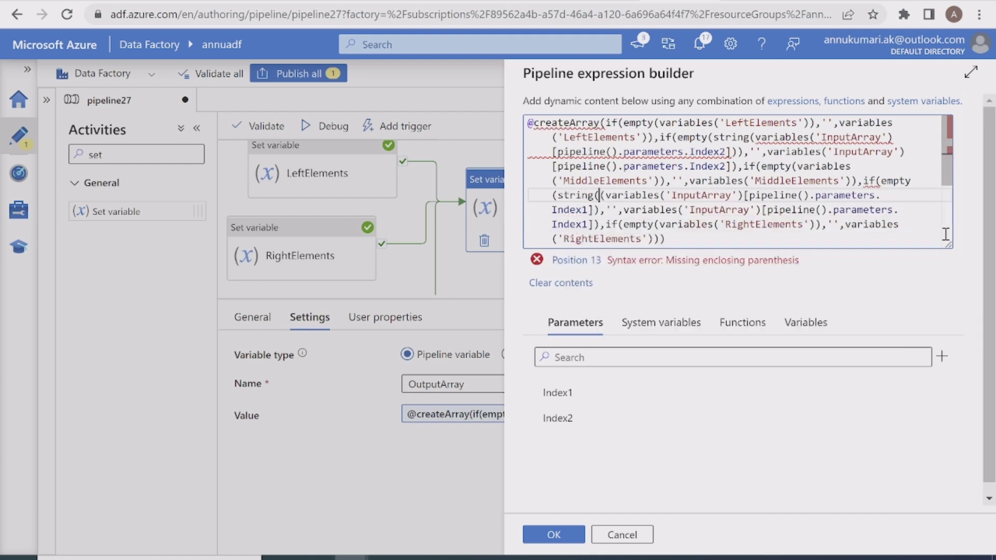
click(595, 210)
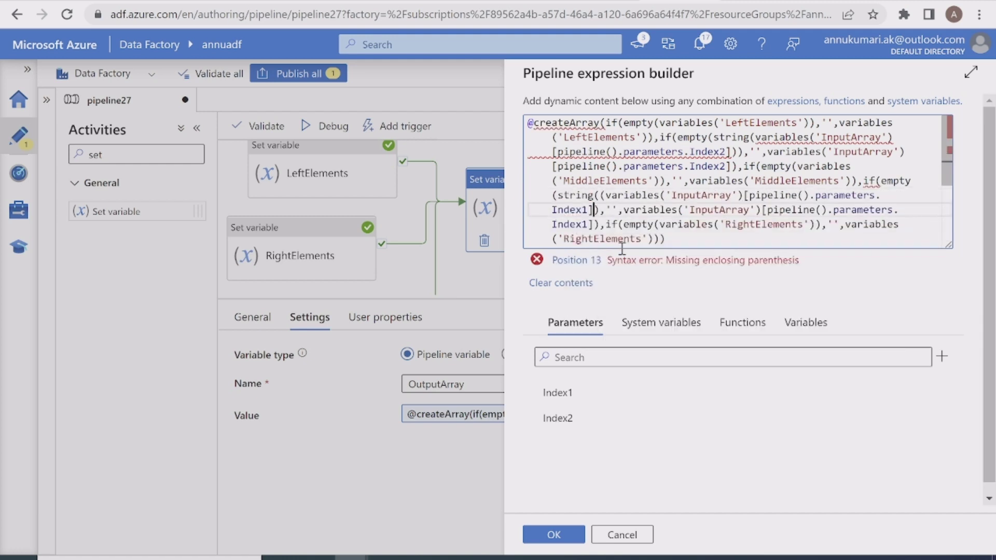
text())
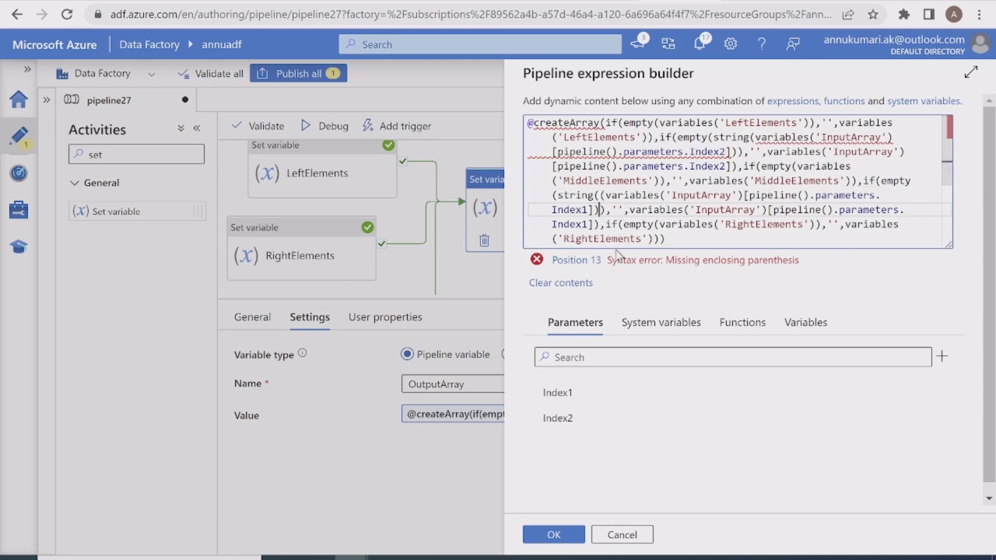
click(554, 534)
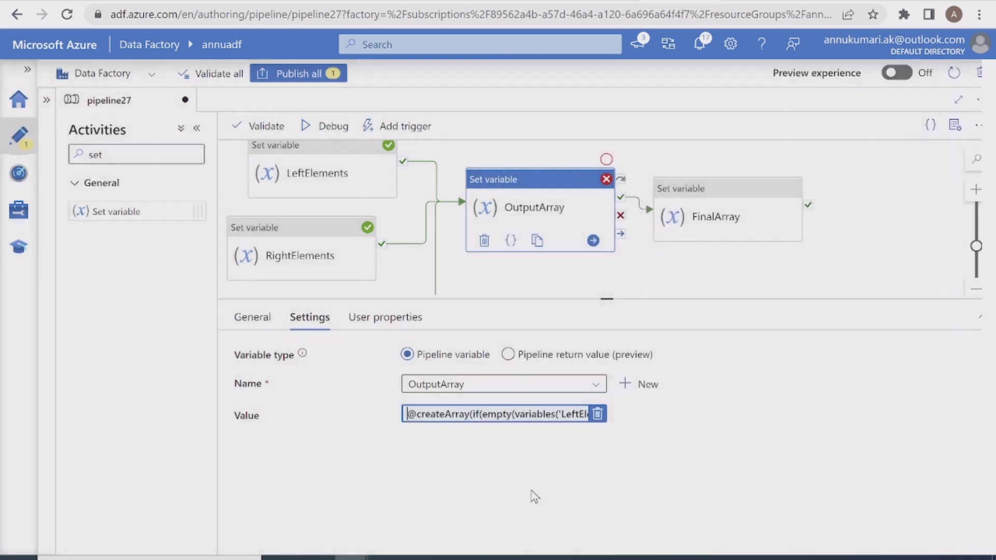
Start a debug run with Index1 0 and Index2 6, and examine the first entries of FinalArray's output.
click(324, 126)
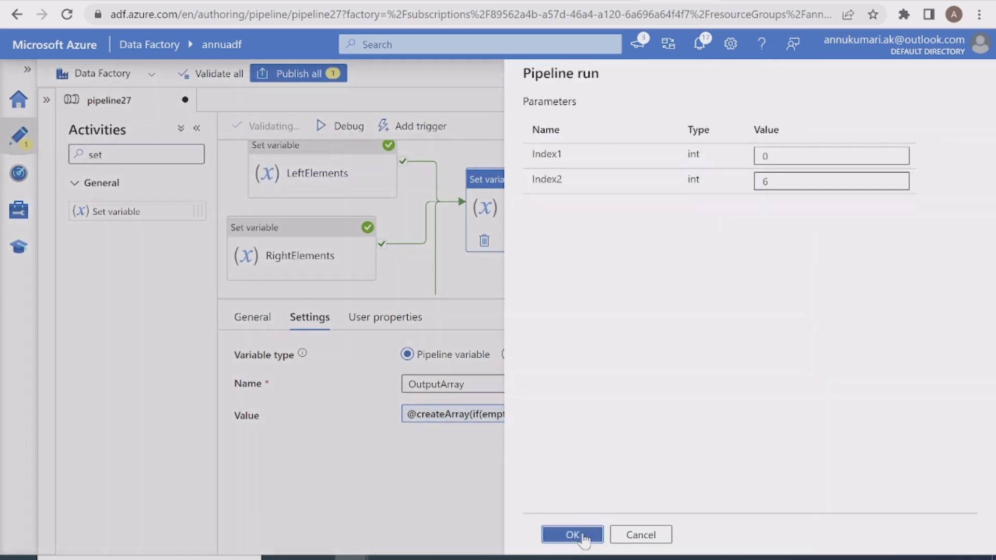
click(570, 533)
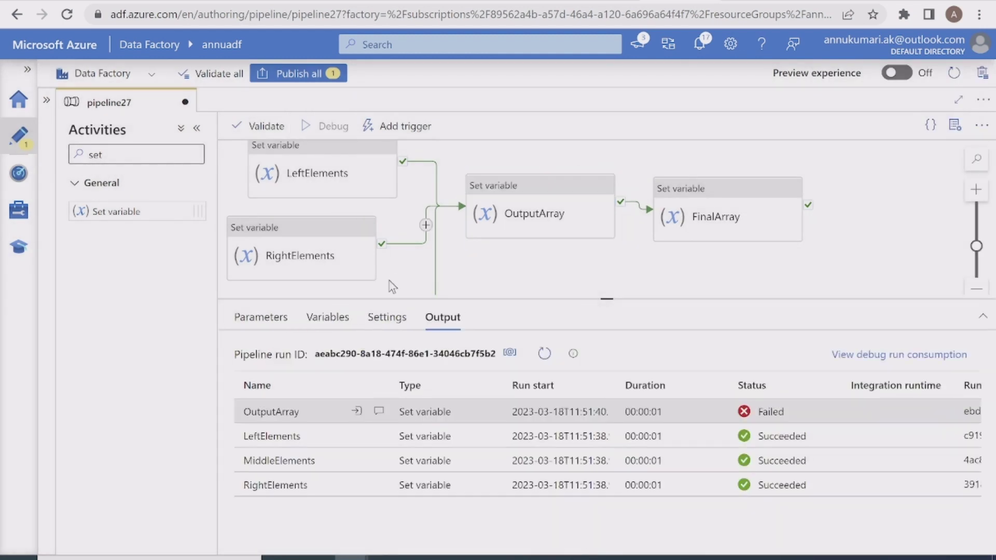
click(259, 318)
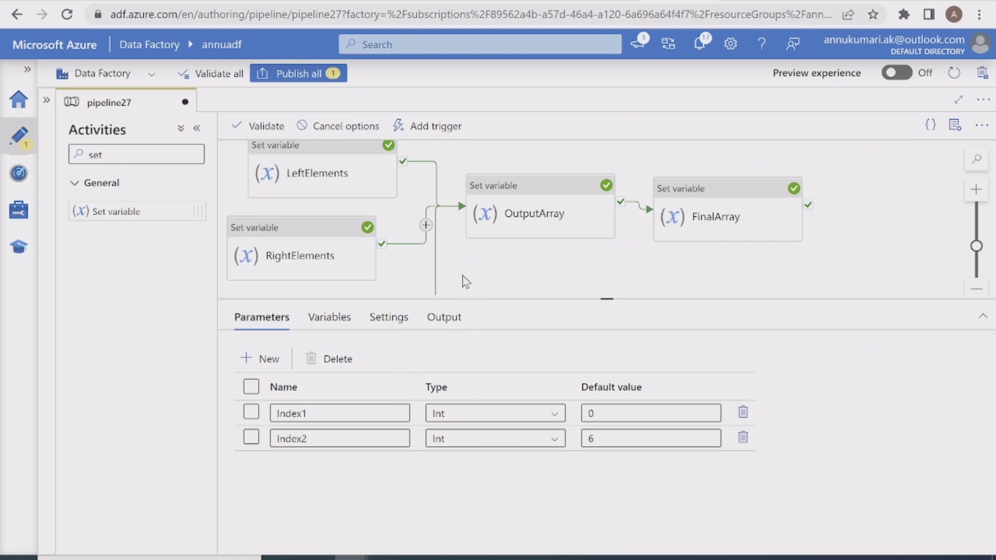
click(442, 317)
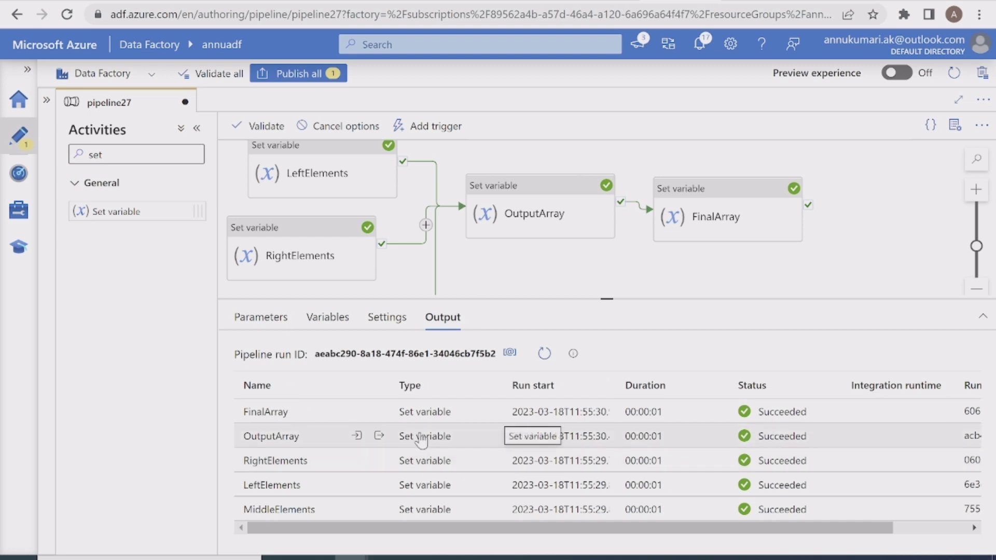
click(378, 412)
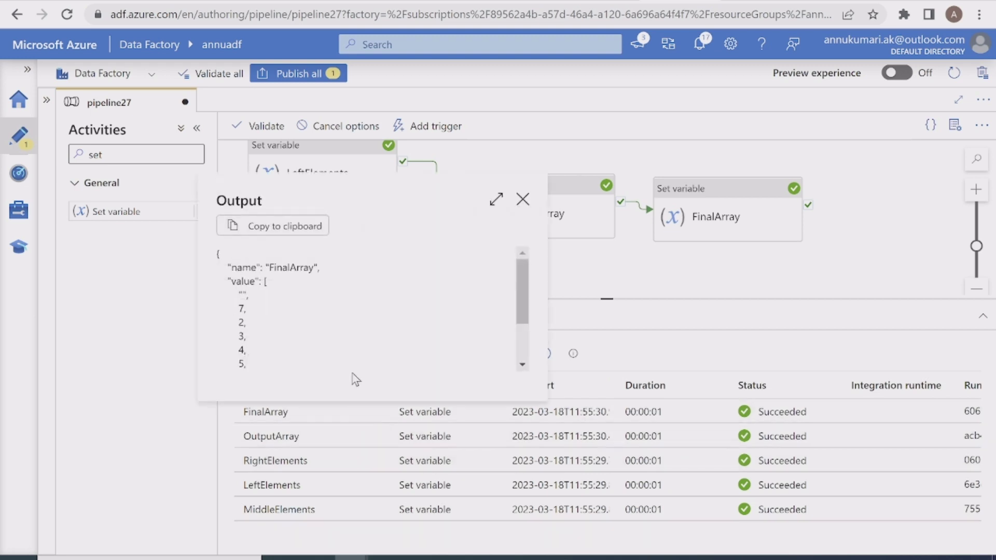
drag(236, 299, 258, 301)
click(253, 314)
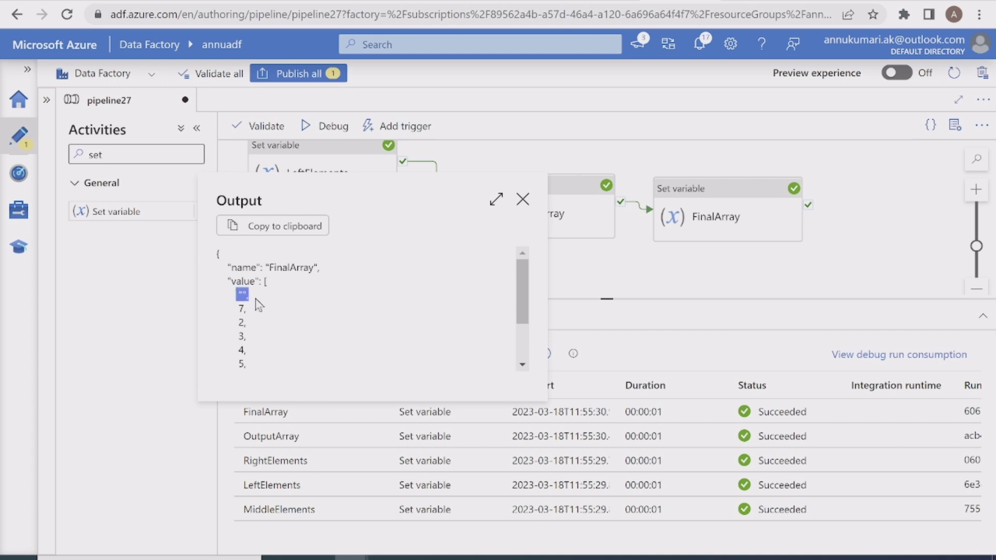
click(522, 200)
In FinalArray's expression, wrap the nested replace functions in another replace with arguments '' and '', and apply it.
click(697, 205)
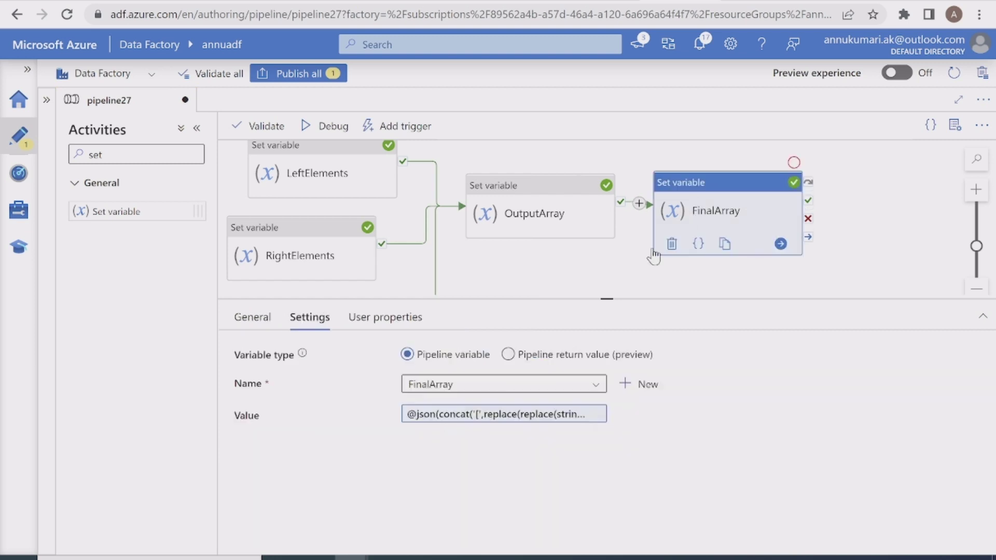
click(456, 414)
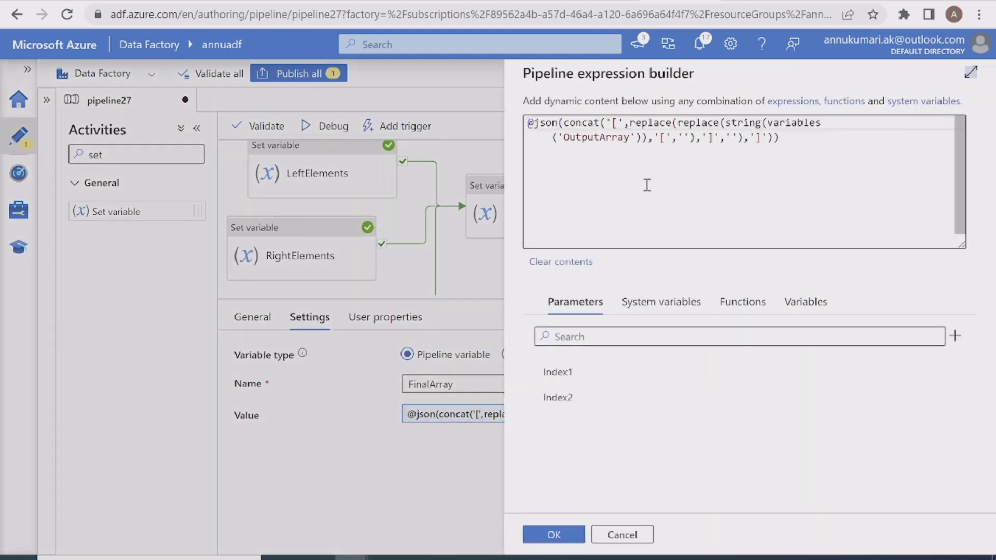
click(630, 124)
text(replac)
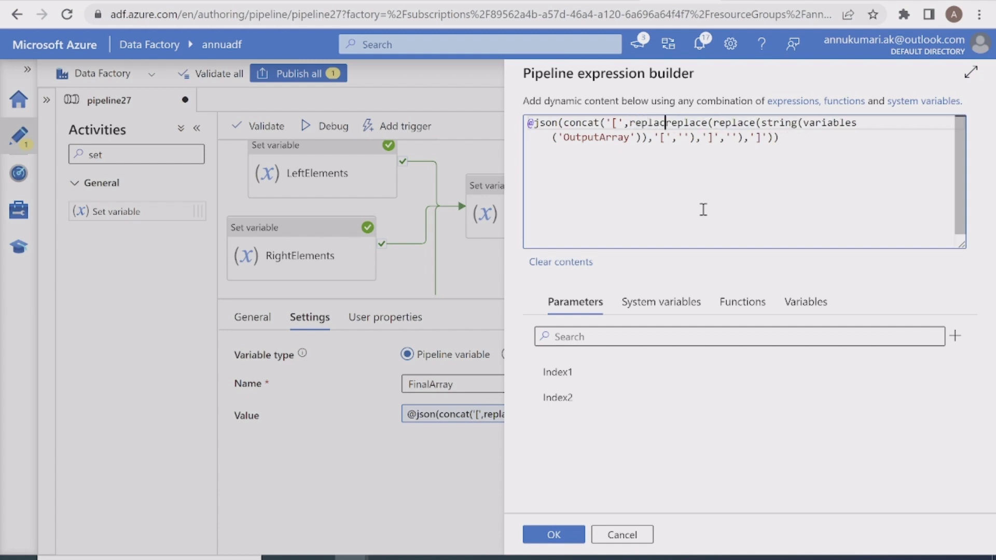
text(e()
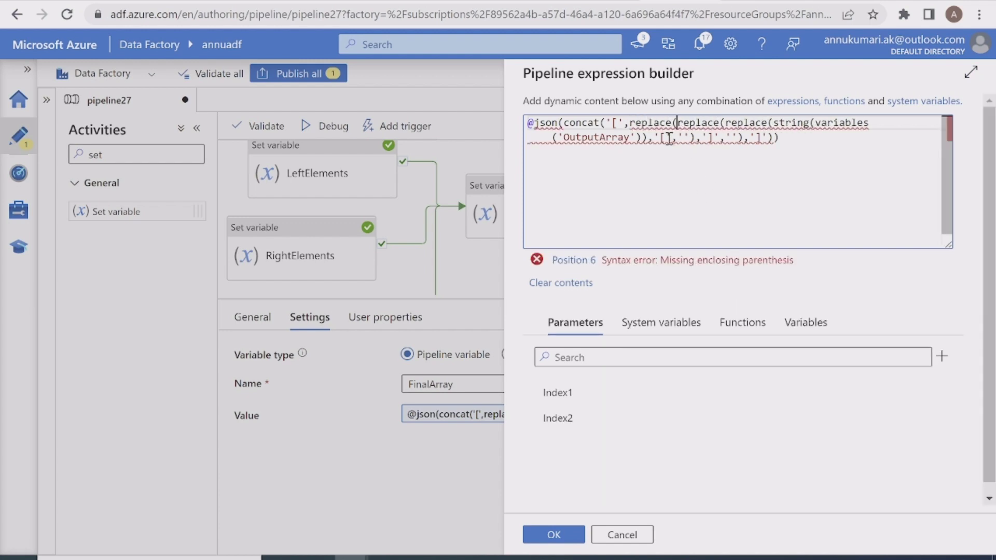
mouse_move(772, 139)
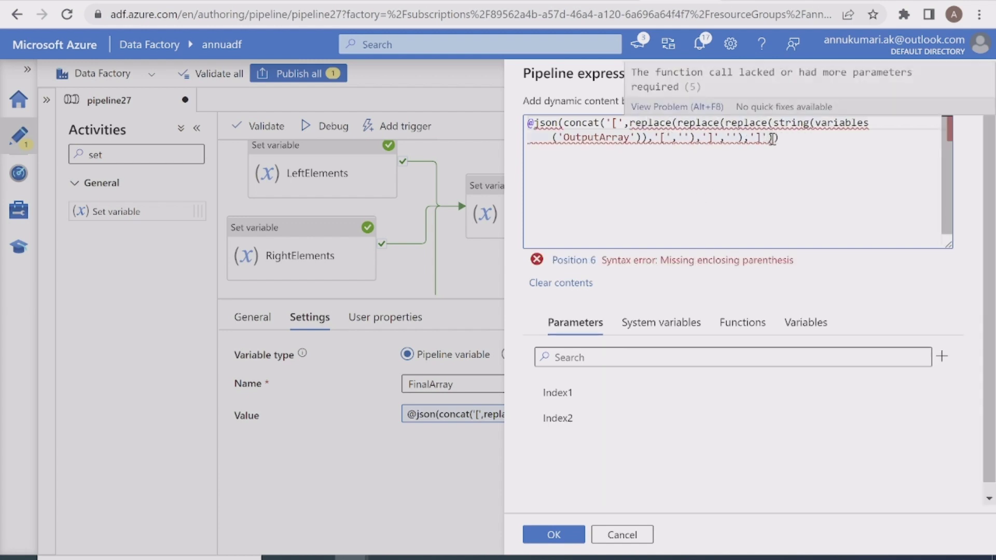
click(743, 138)
text())
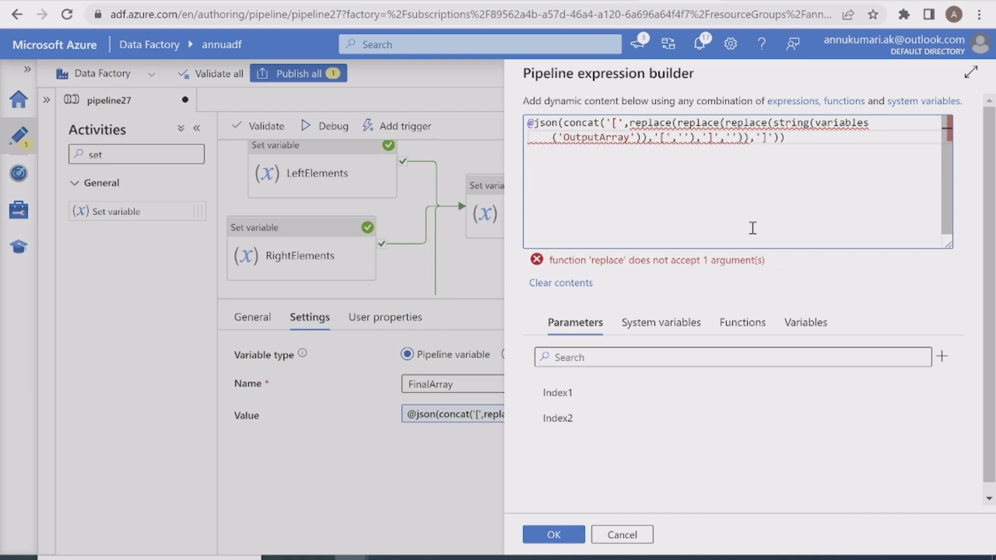
text(,'','')
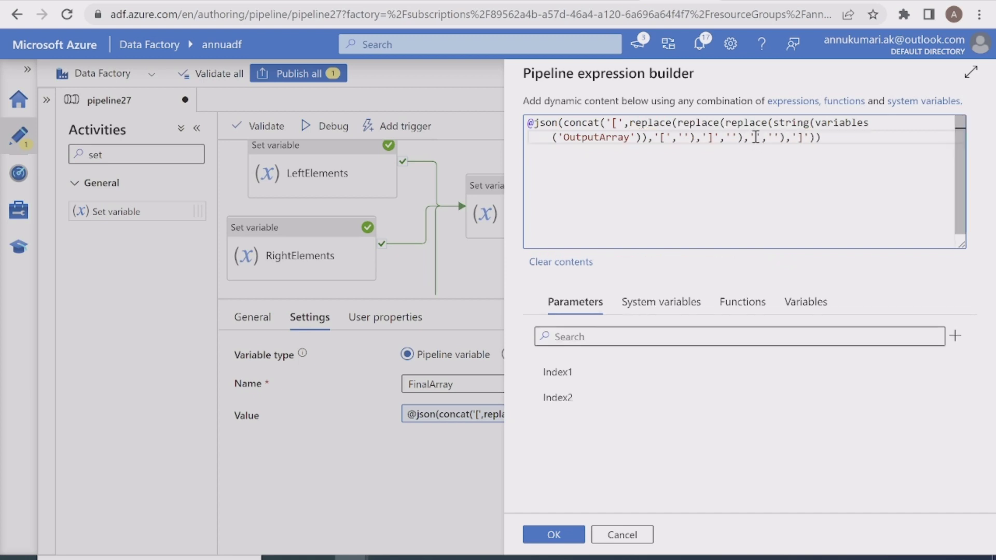
click(553, 534)
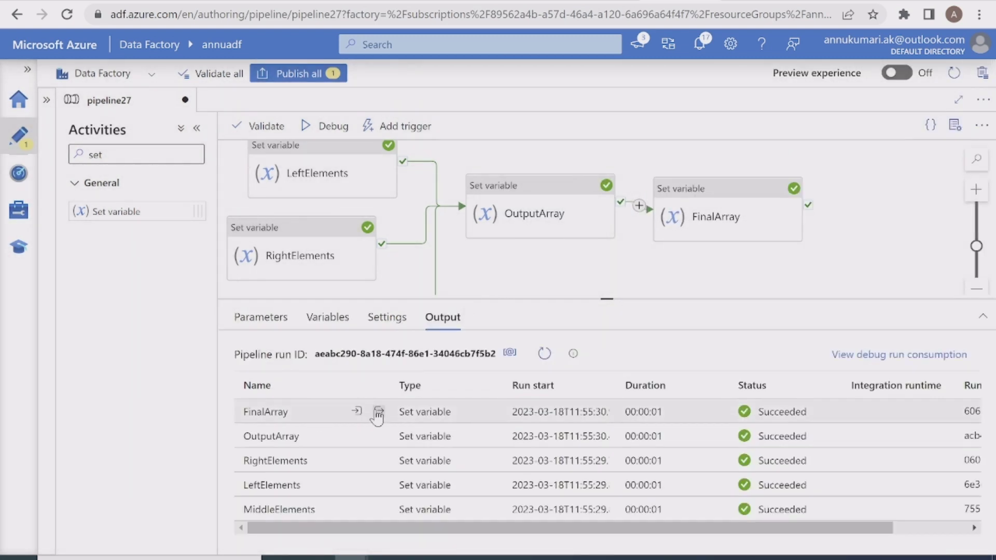
Copy the leading "", entry from FinalArray's run output and enter it as the search text of the outer replace in FinalArray's expression.
click(378, 413)
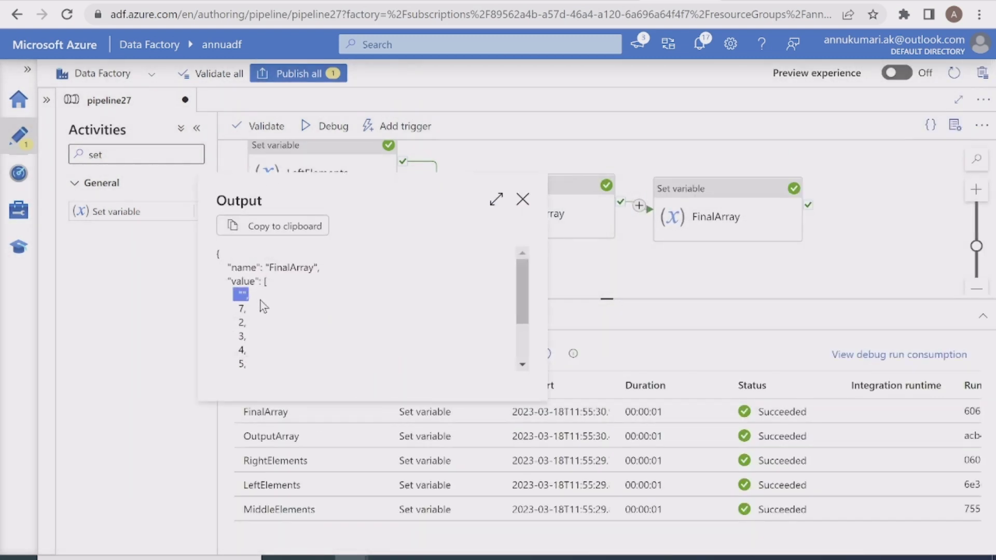
click(243, 296)
drag(239, 295, 248, 296)
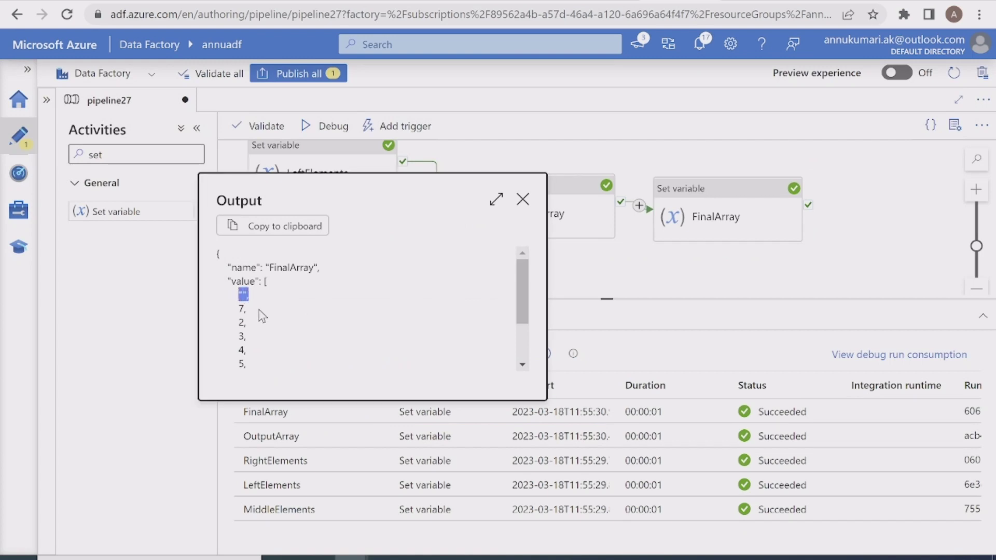
click(522, 199)
click(707, 216)
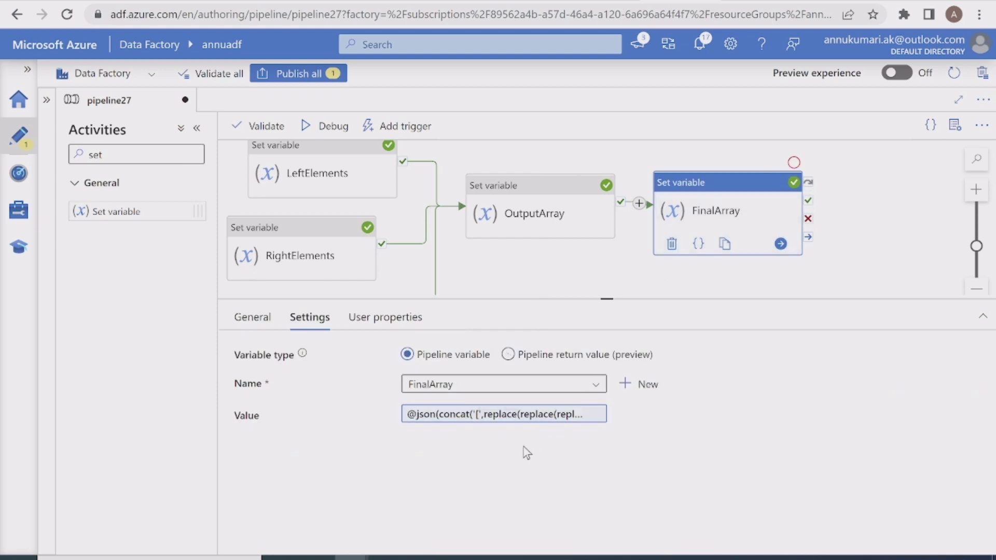
click(517, 414)
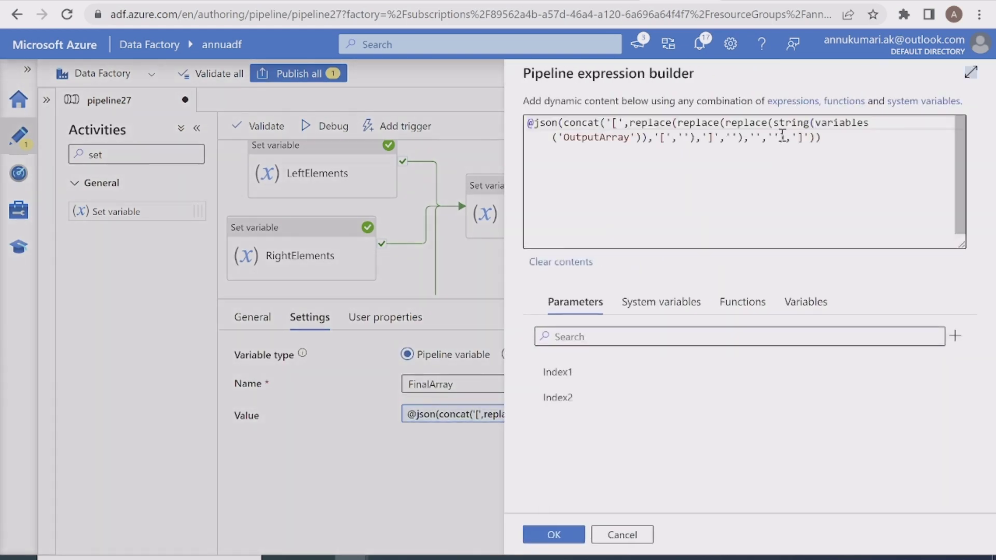
click(755, 138)
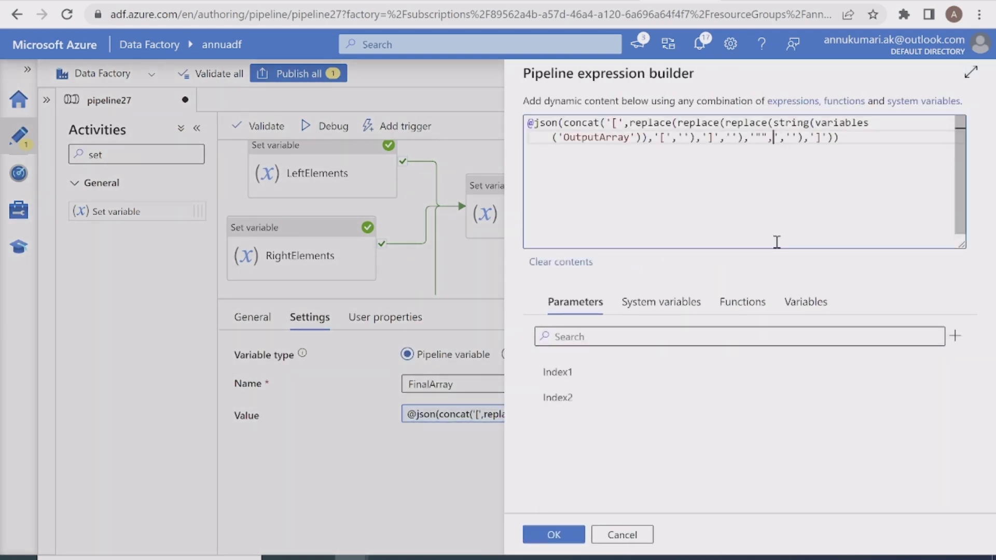
click(553, 535)
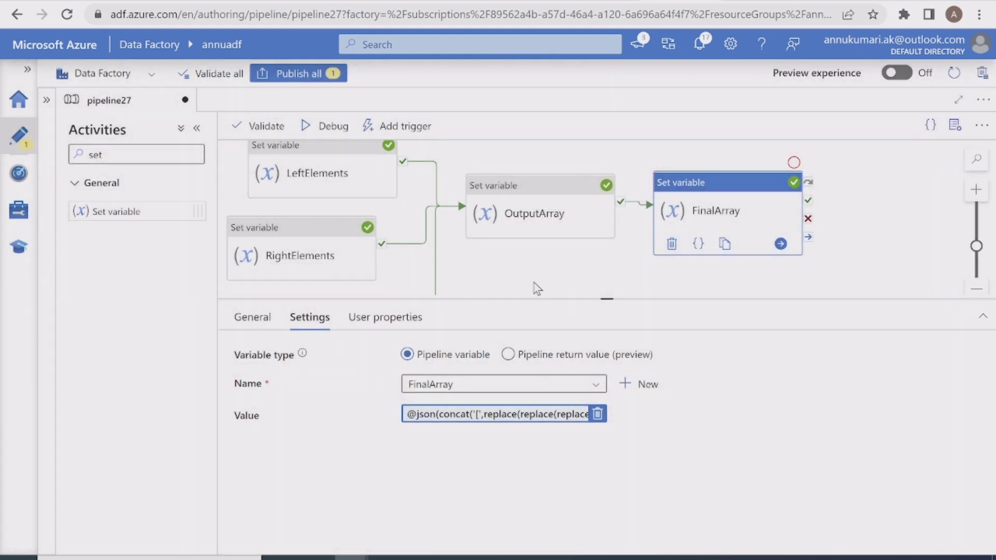
Start another debug run with Index1 0 and Index2 6 and refresh its activity results.
click(351, 127)
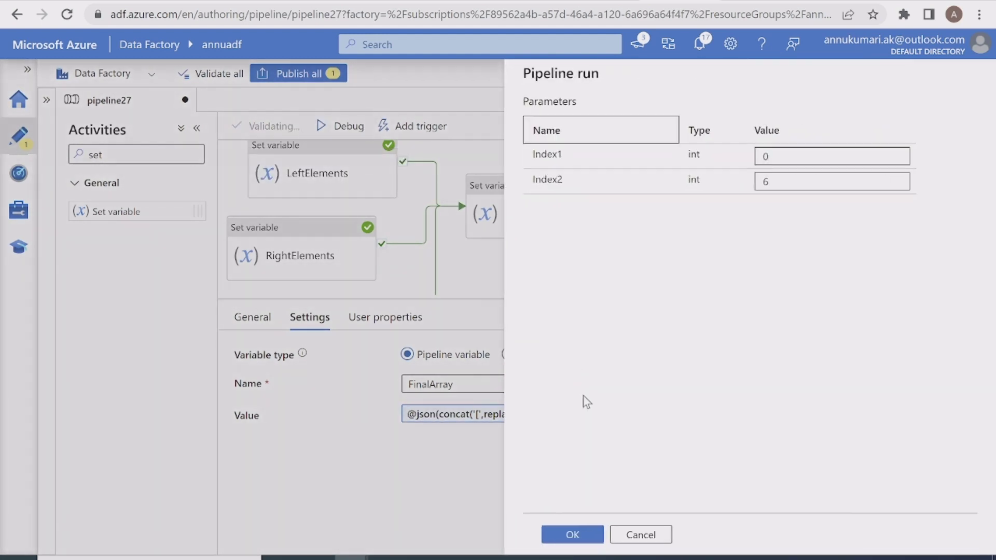
click(568, 533)
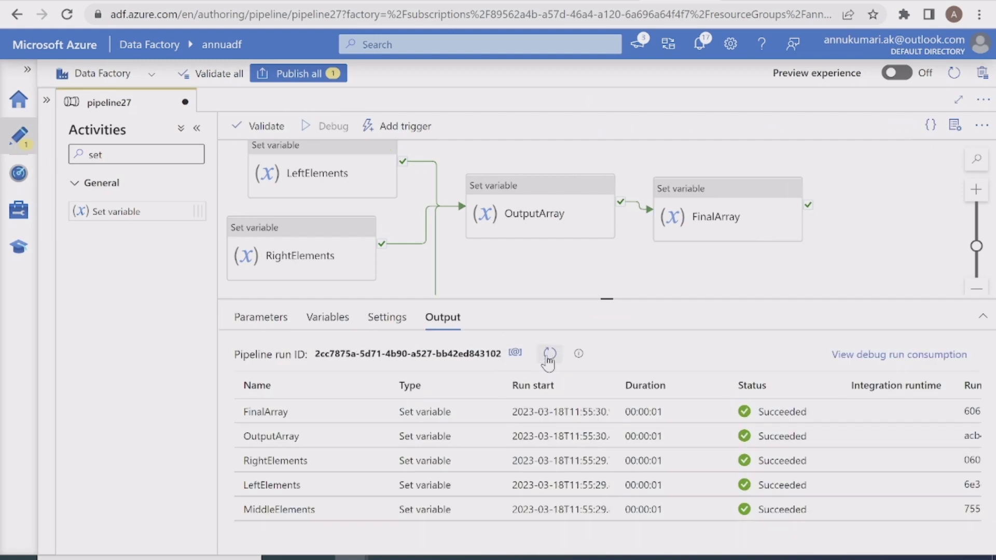
click(548, 355)
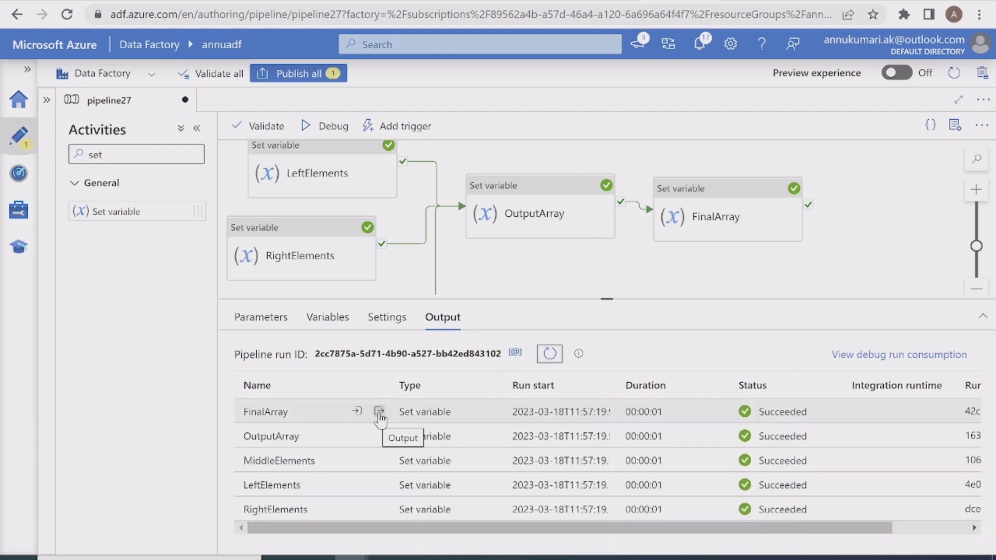
Examine the last entries of FinalArray's output in the latest debug run.
click(380, 412)
click(496, 199)
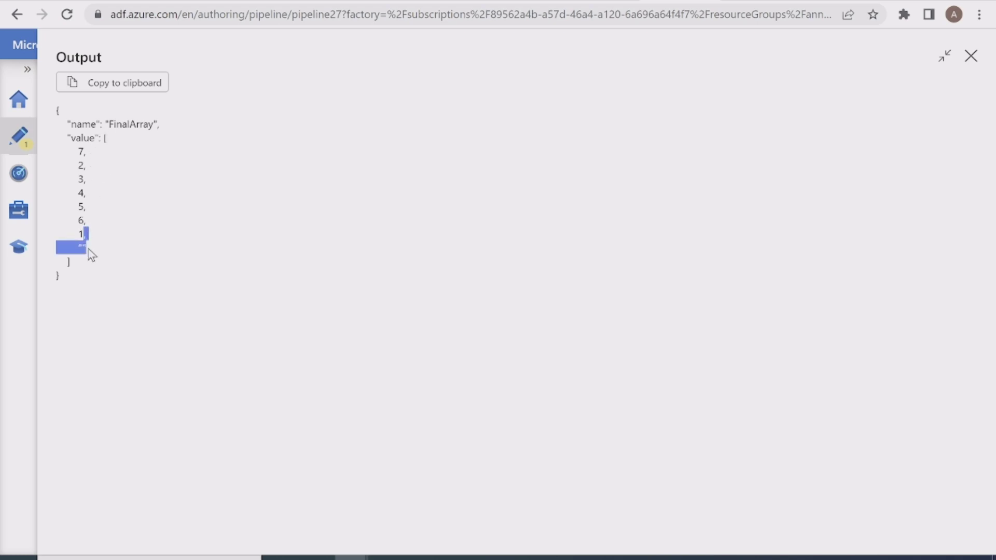
click(969, 57)
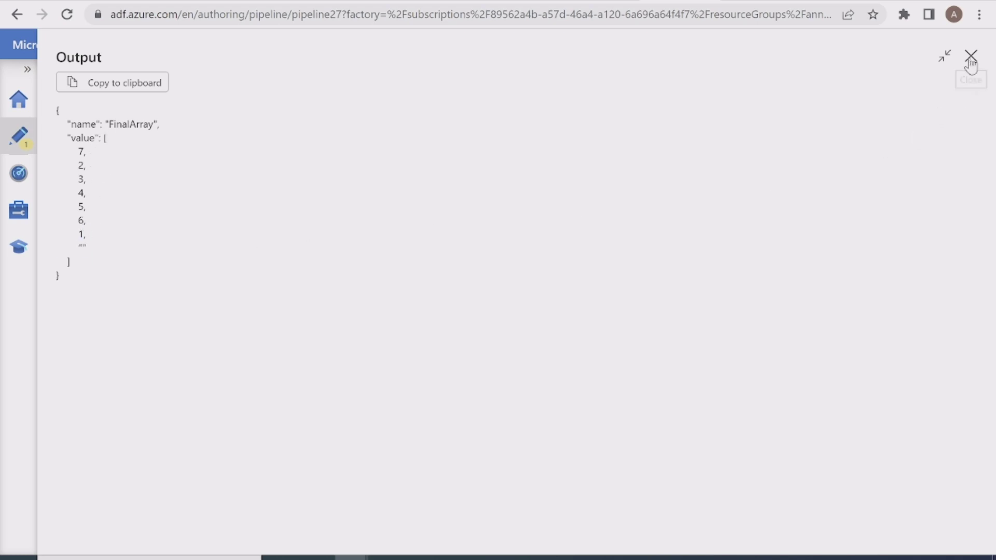
In FinalArray's expression, wrap the existing nested replace functions in one more outer replace with arguments '' and ''.
click(756, 203)
click(436, 414)
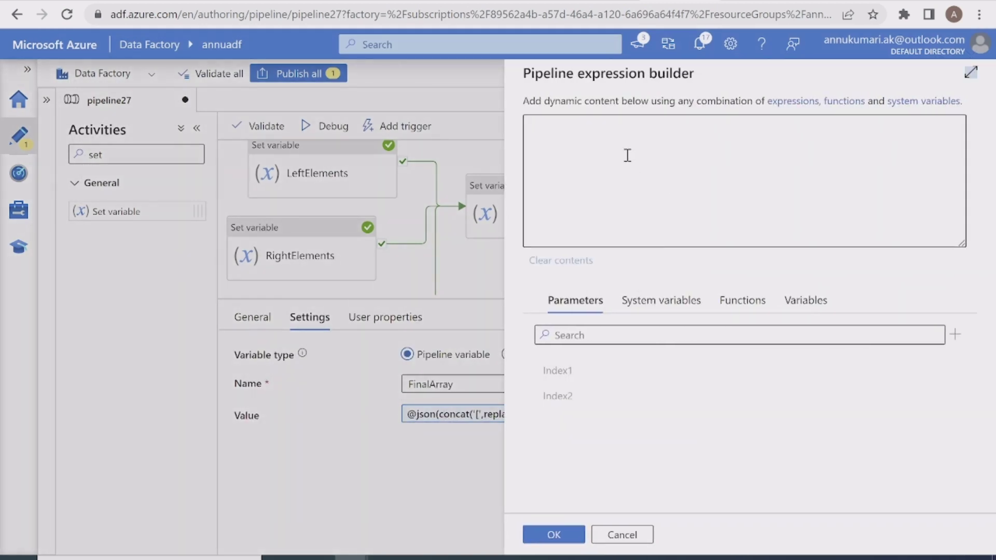
click(626, 125)
text(,repl)
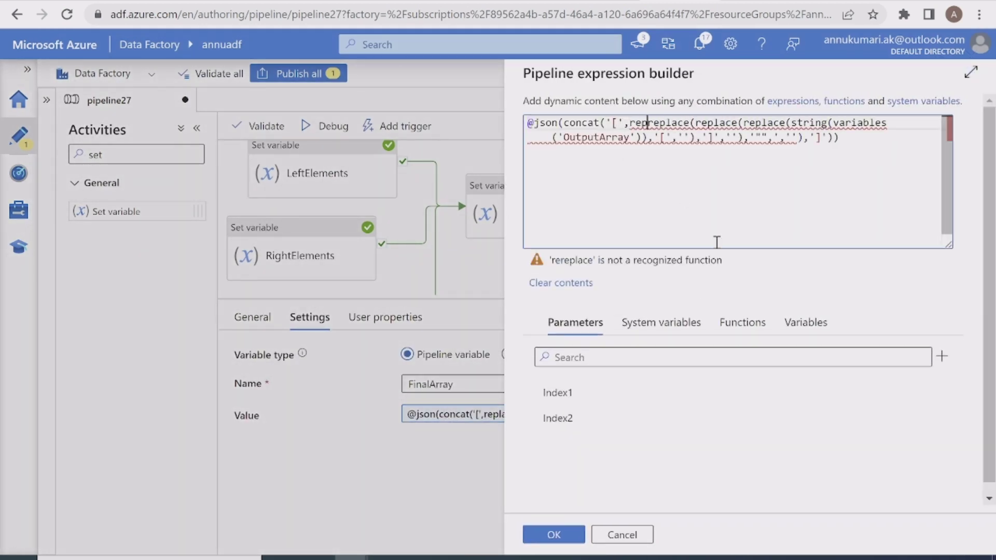
text(ace()
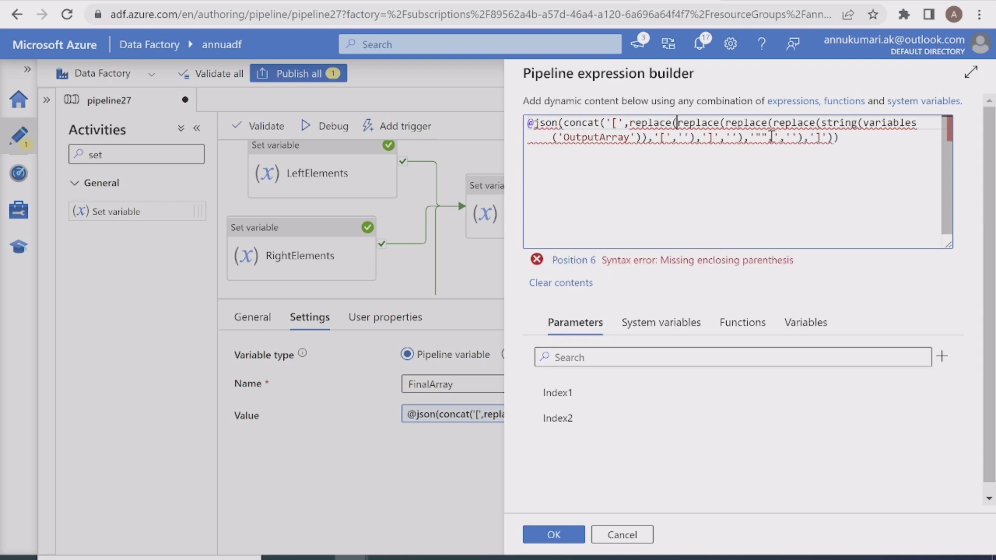
mouse_move(763, 137)
click(802, 137)
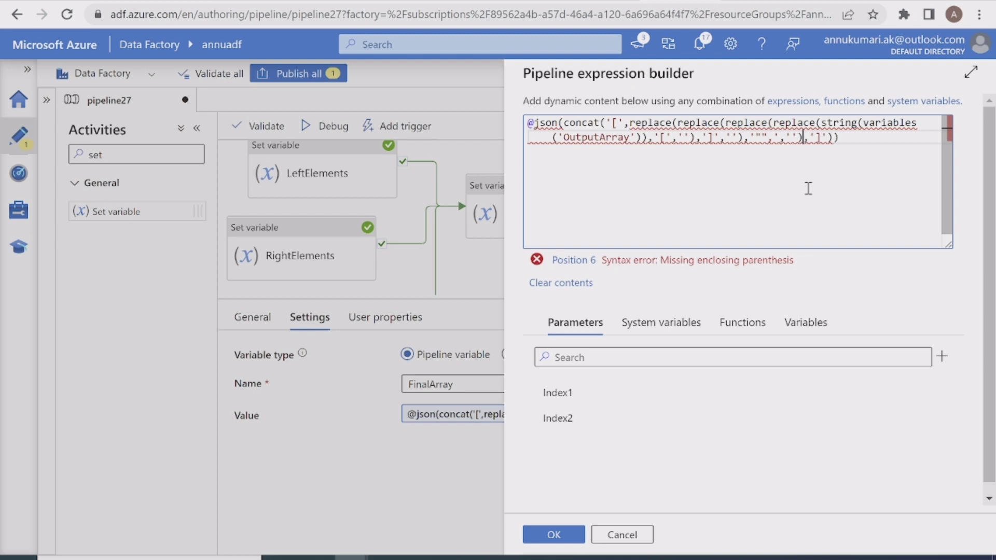
text())
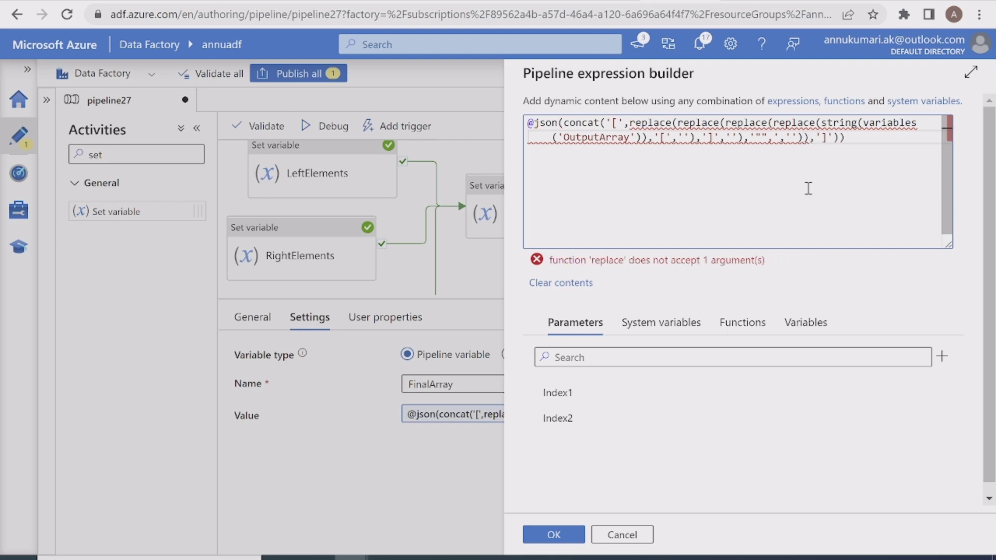
text(,)
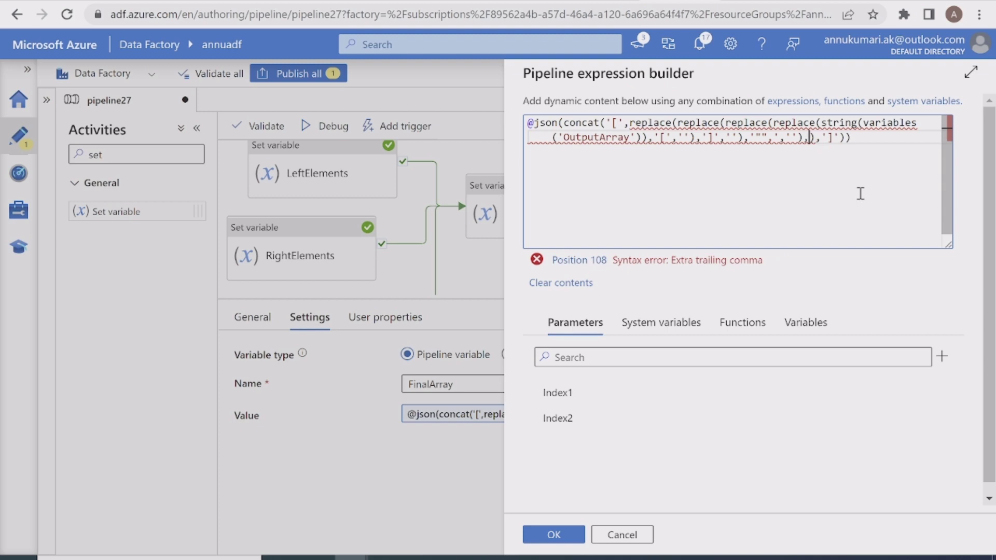
text('')
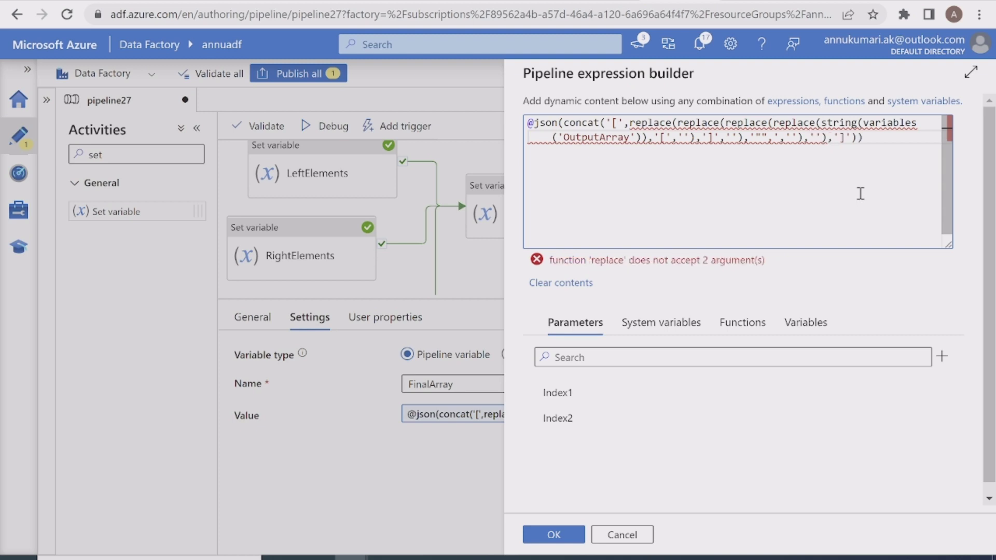
text(,)
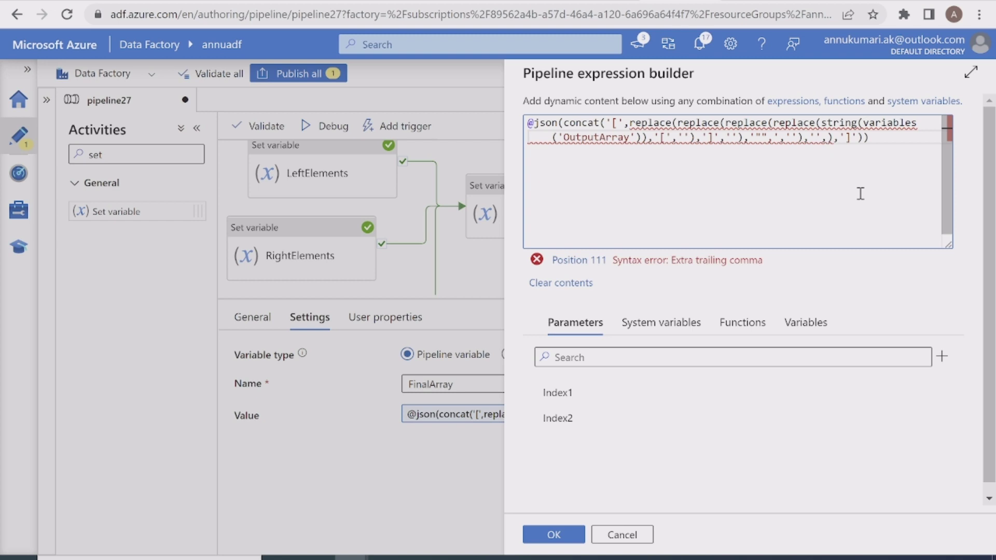
text('')
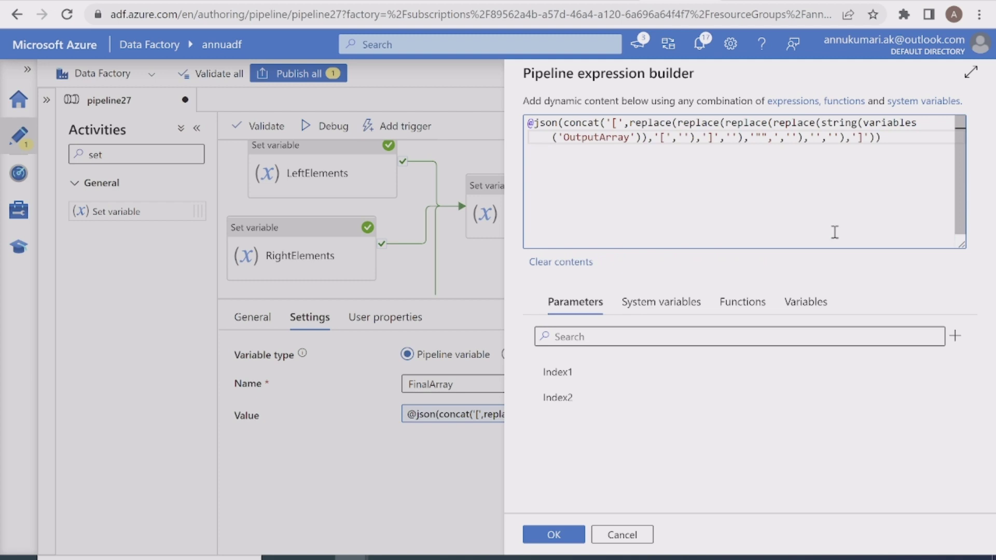
Enter ,"" as the search text of the new outermost replace in FinalArray's expression and apply it.
text(,)
text(")
click(554, 535)
Start a debug run with Index1 0 and Index2 6, refresh the results and examine all values in FinalArray's output.
click(334, 126)
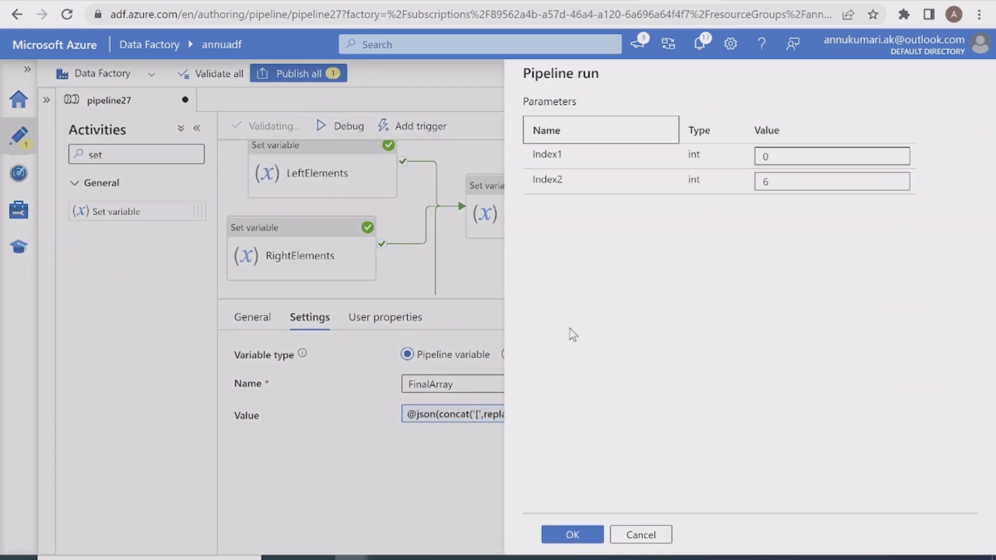
click(573, 534)
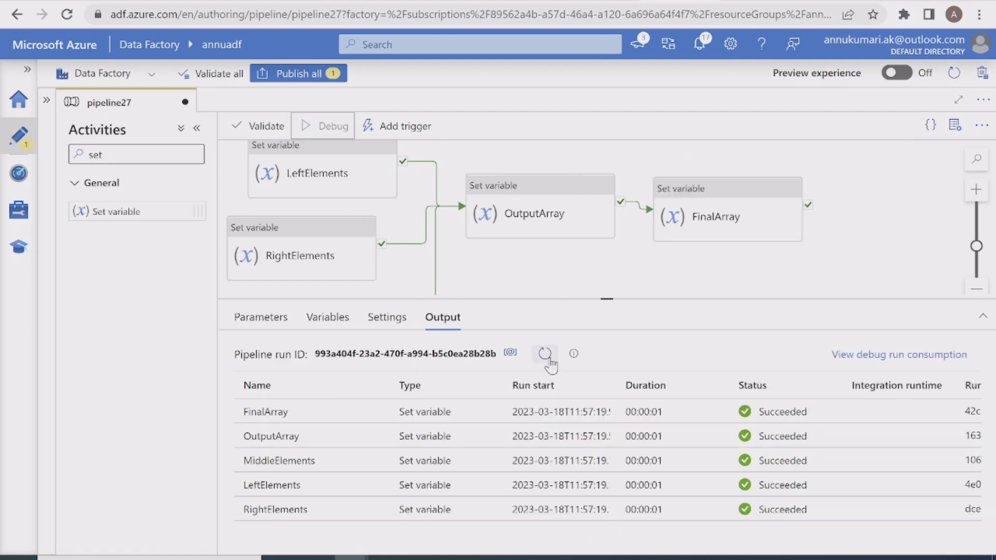
click(546, 355)
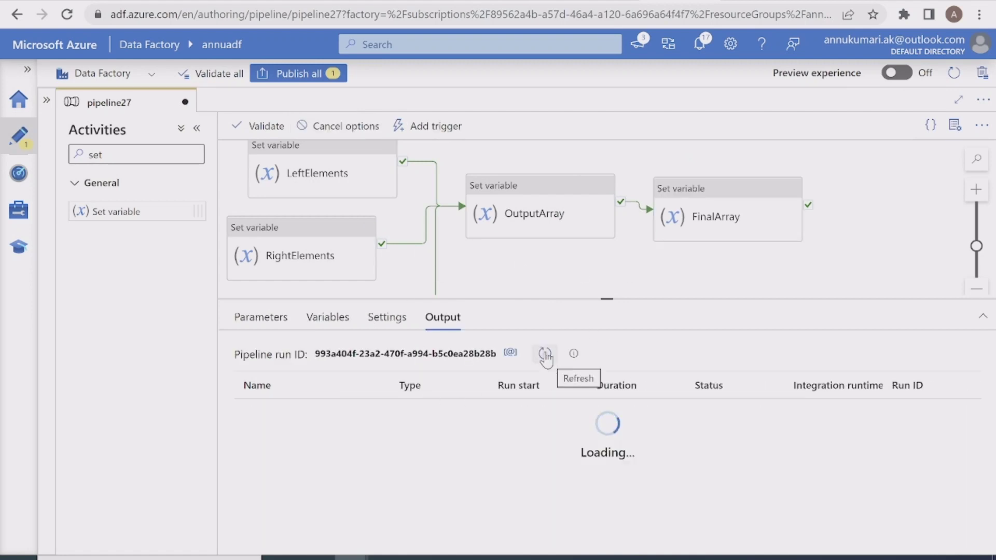
click(383, 413)
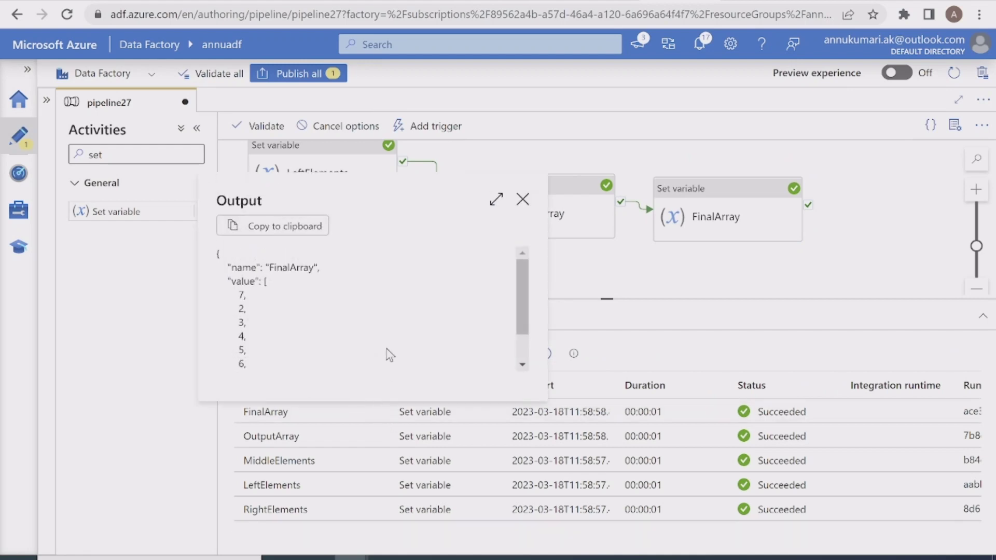
click(496, 199)
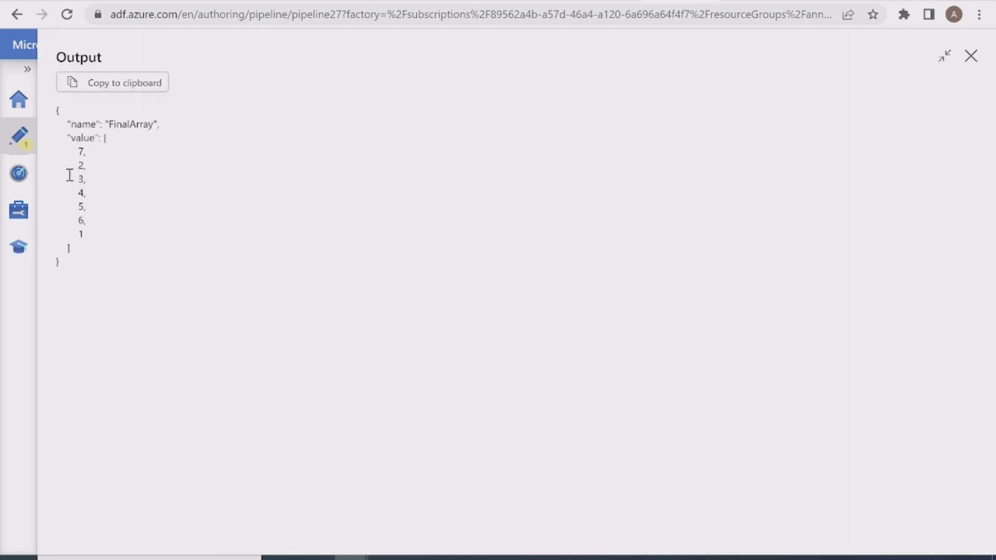
drag(76, 150, 98, 237)
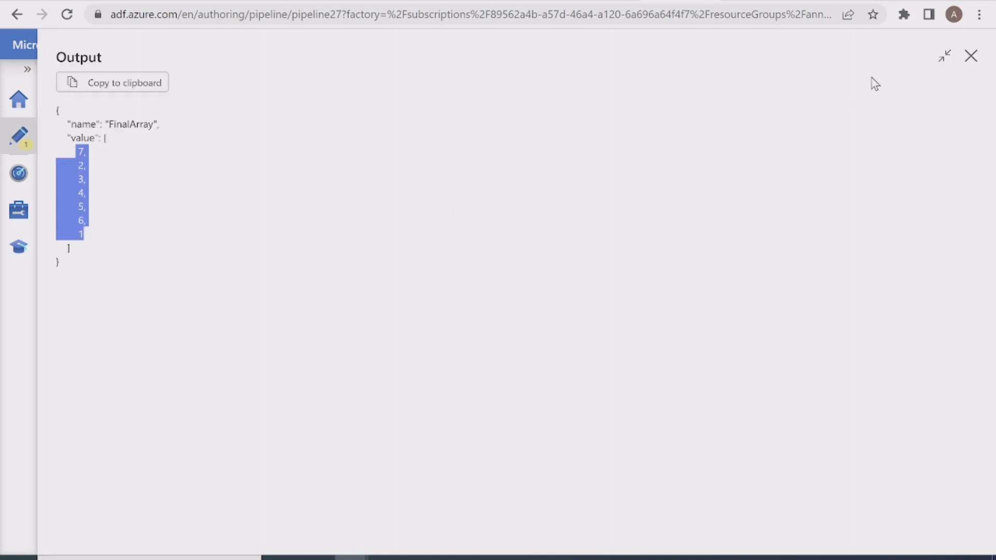
click(970, 56)
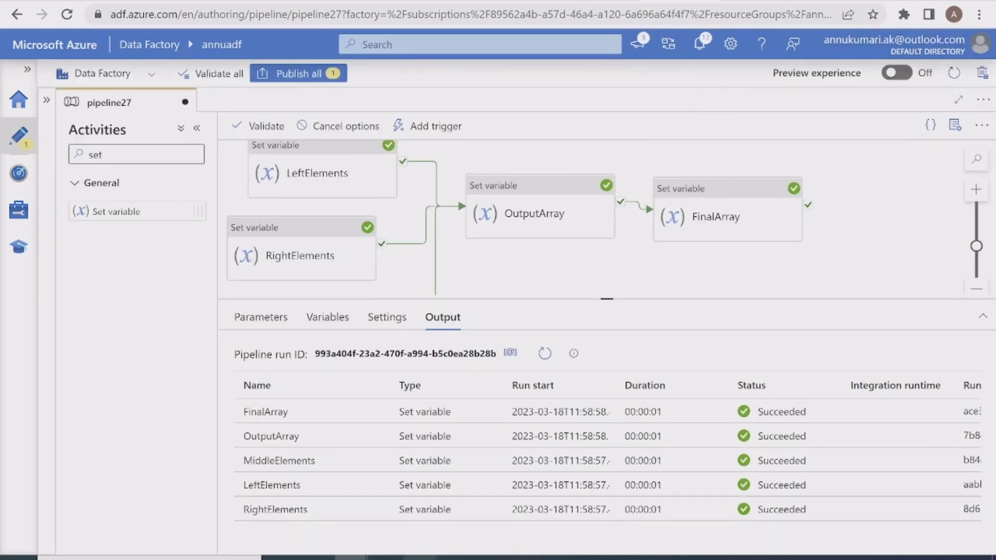
Copy the input array ["c","a","ab","xy","op"] from the PowerPoint slide and set it as InputArray's default value in Data Factory.
key(alt+Tab)
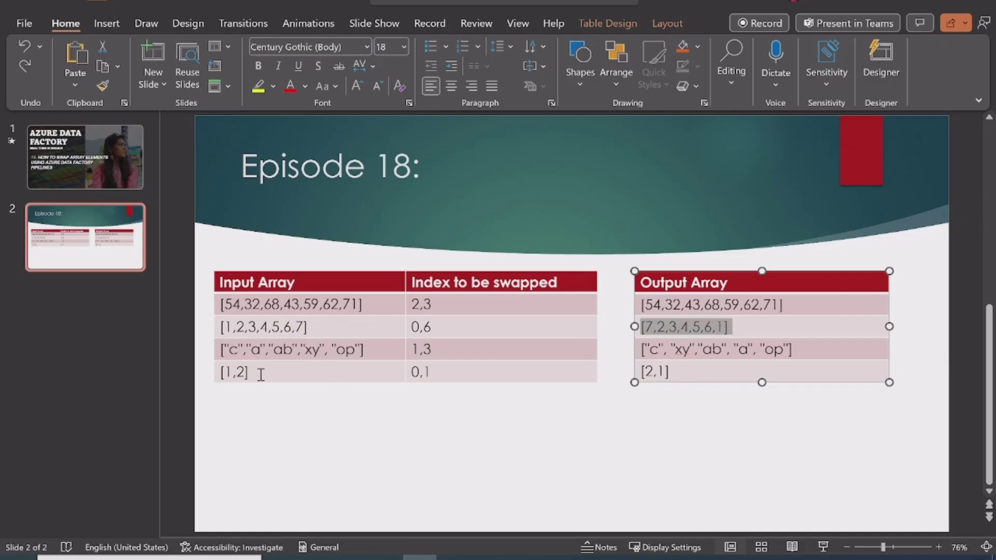
drag(368, 354, 217, 350)
key(ctrl+c)
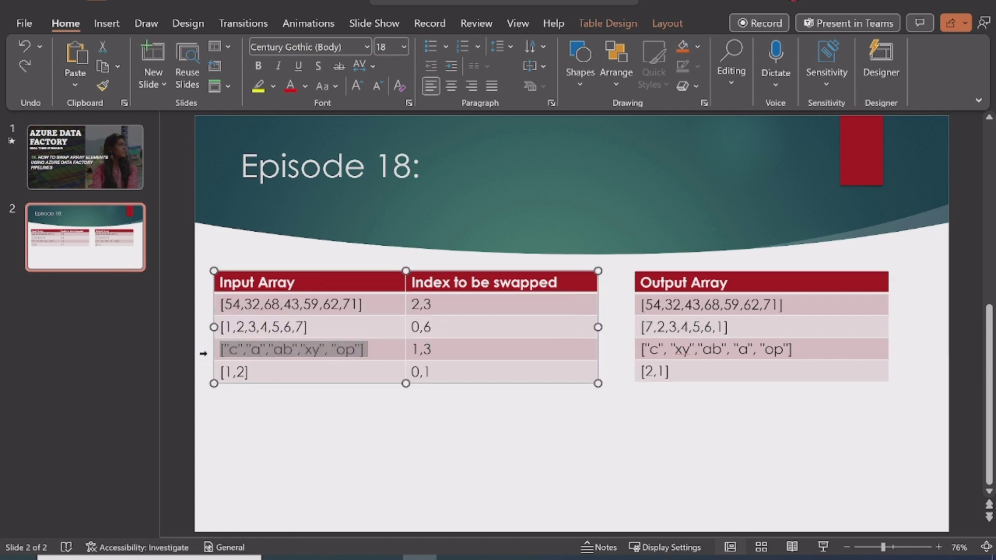
key(alt+Tab)
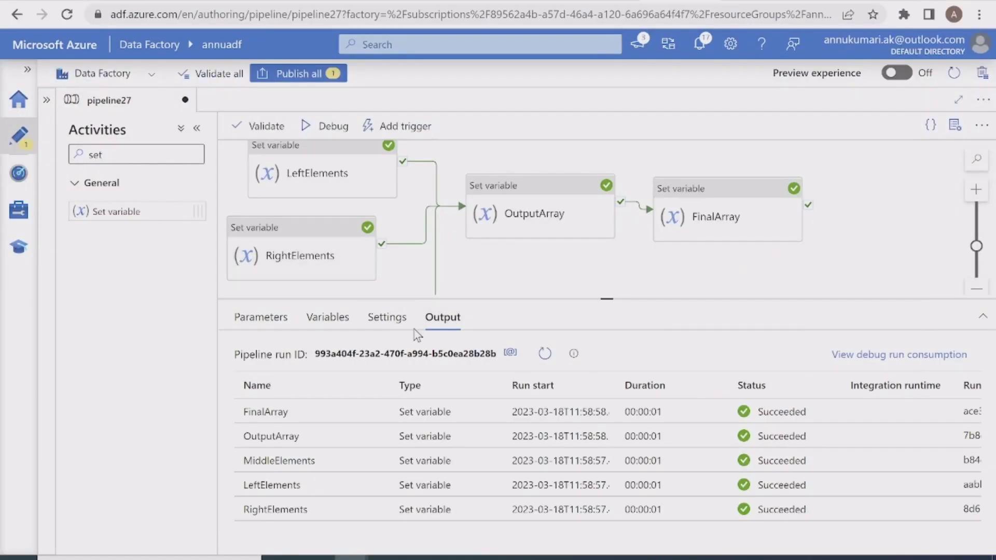
click(327, 317)
drag(695, 411, 492, 421)
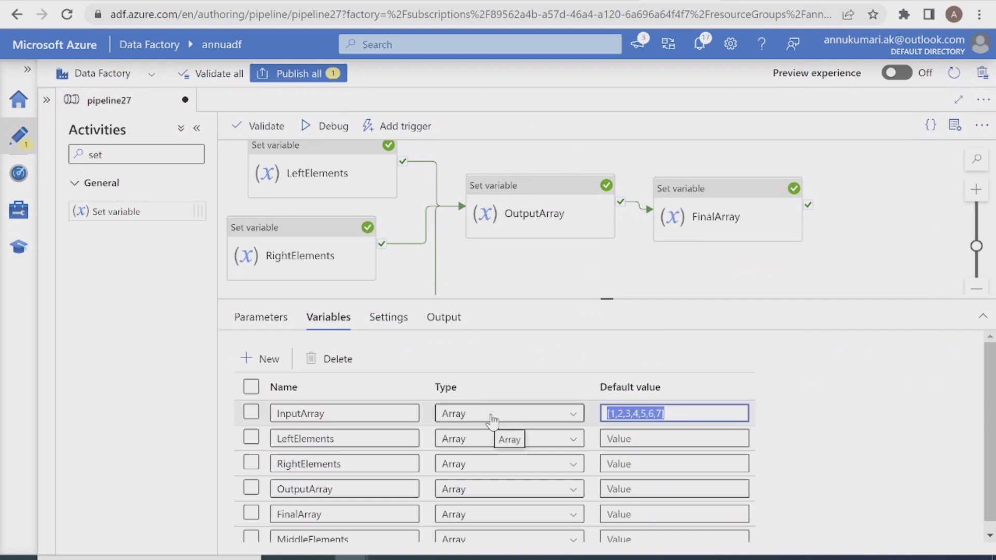
key(ctrl+v)
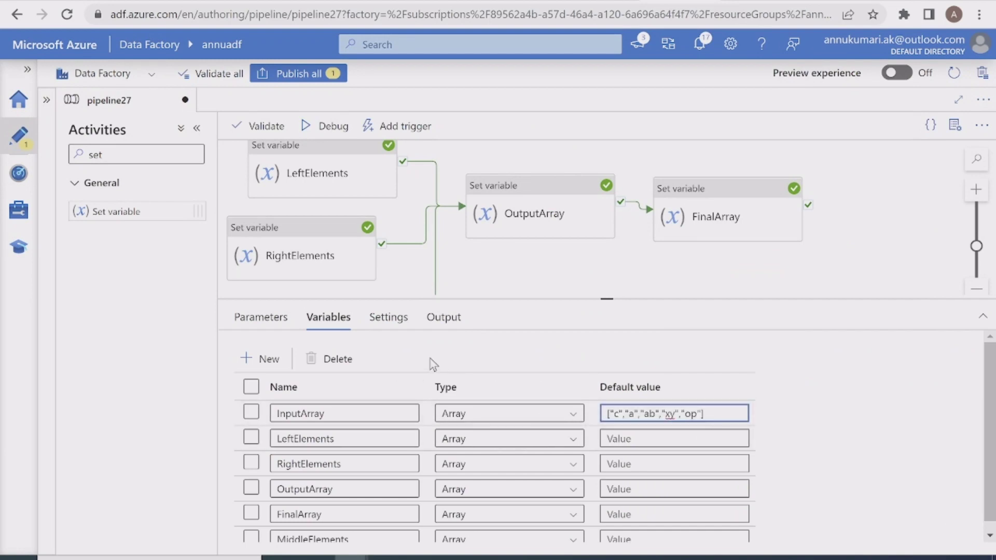
Check the slide's swap indexes for the string array and set the default values of Index1 to 1 and Index2 to 3.
key(alt+Tab)
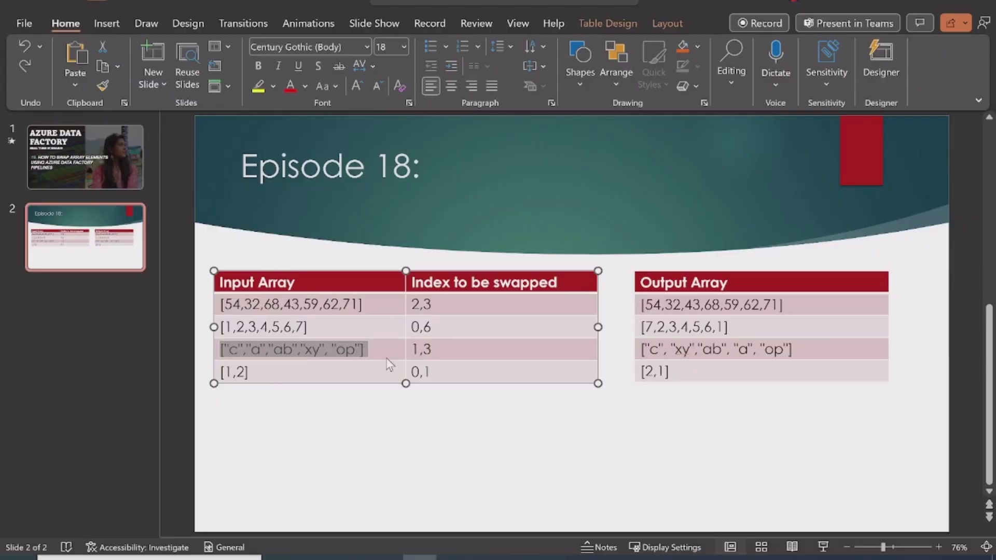
key(alt+Tab)
click(262, 316)
click(628, 407)
key(BackSpace)
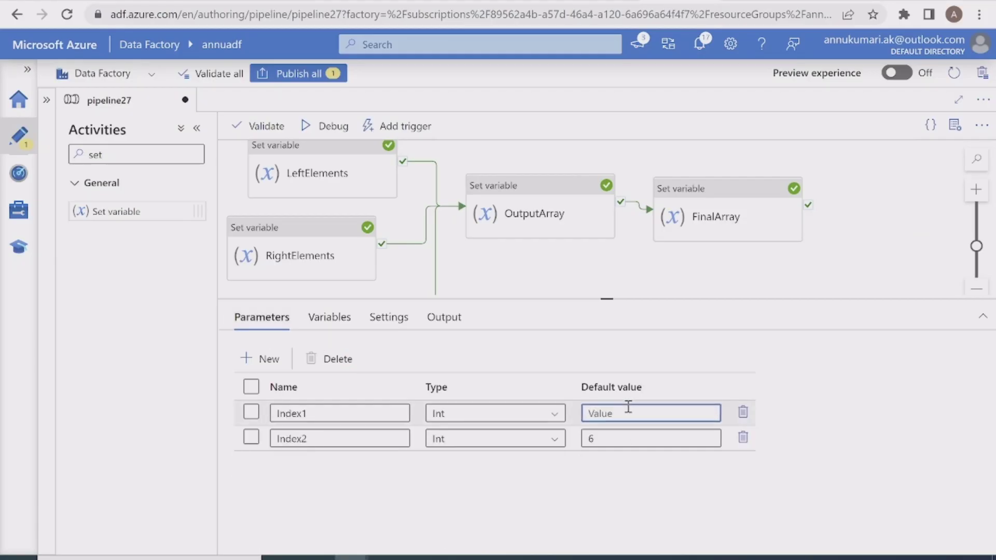
text(1)
click(630, 442)
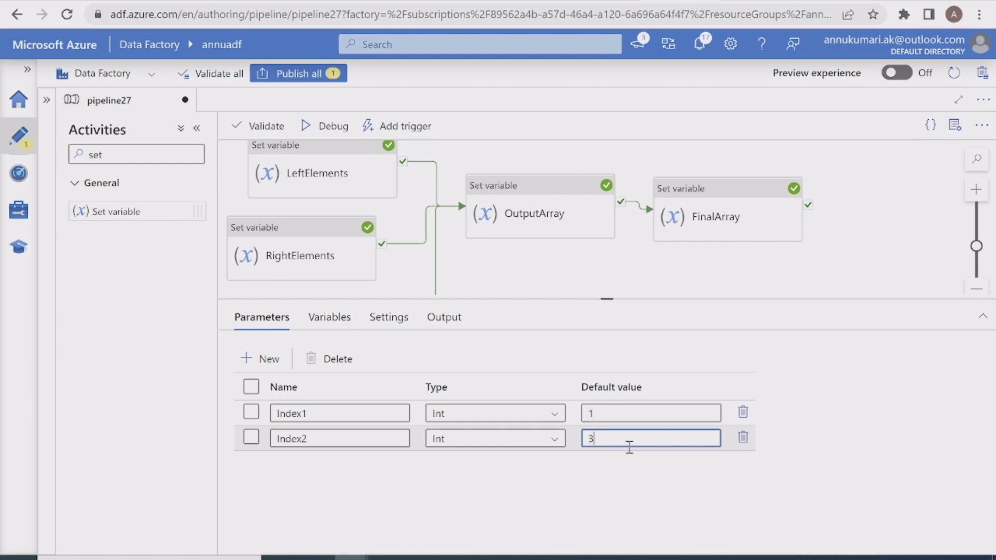
Compare InputArray's default value with the string array's input and expected output on the PowerPoint slide.
key(alt+Tab)
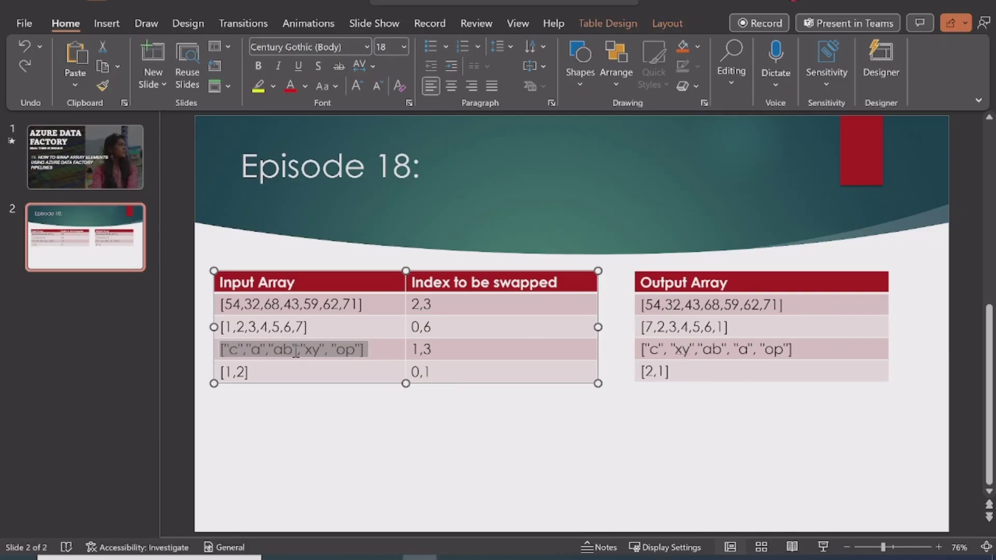
key(Left)
key(alt+Tab)
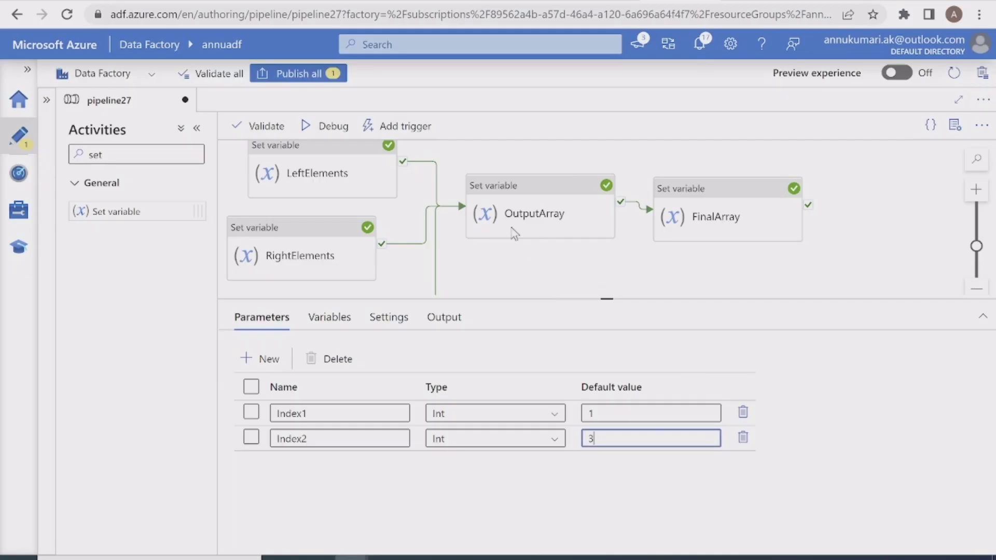
click(329, 317)
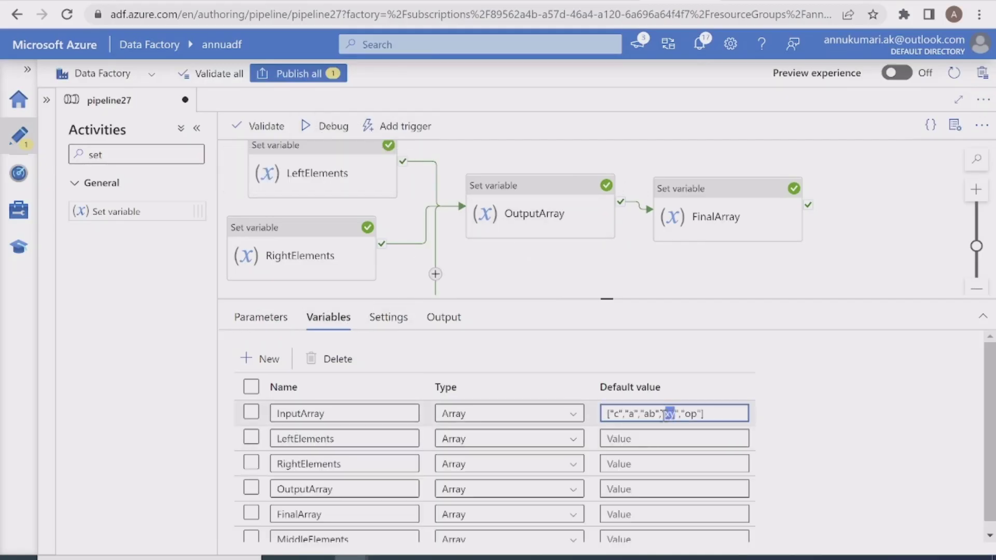
key(alt+Tab)
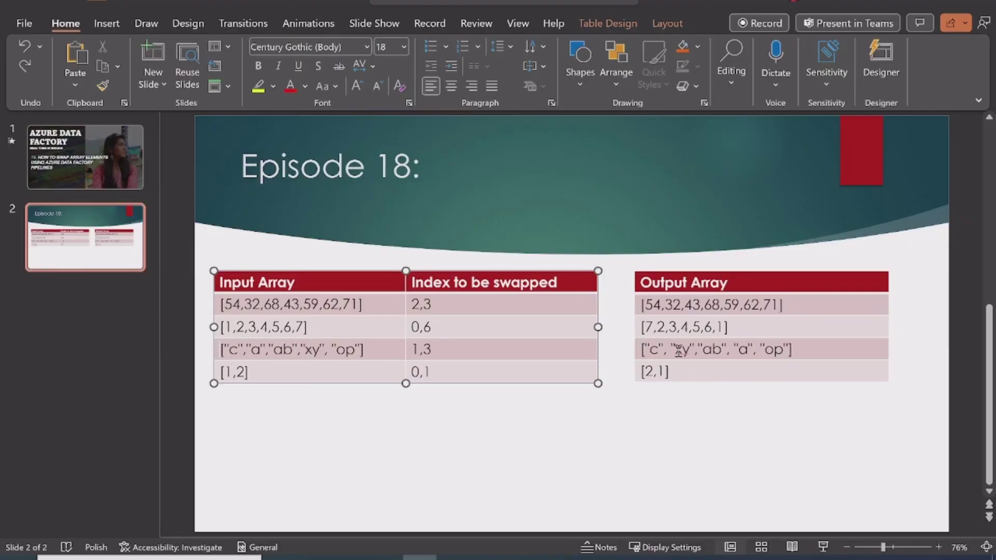
key(alt+Tab)
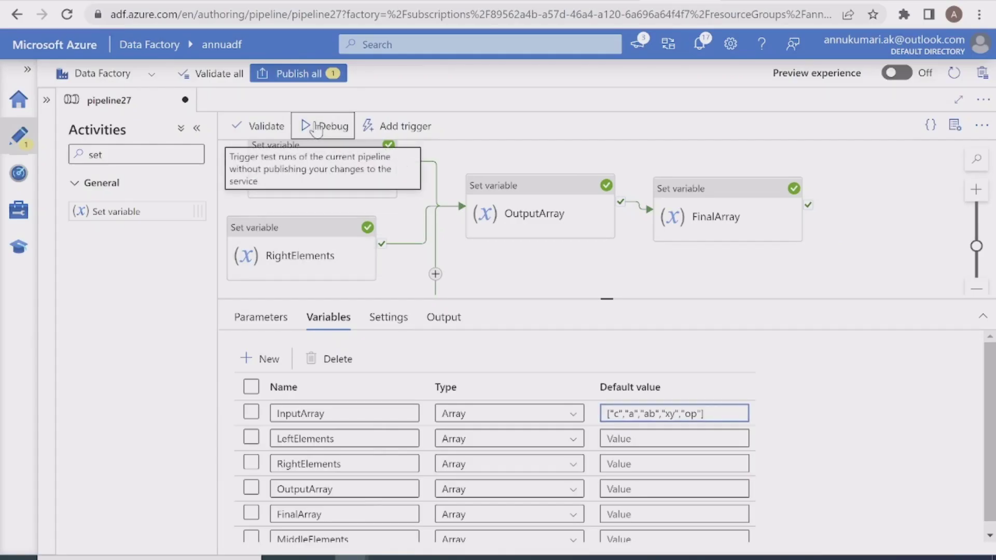
Start a debug run with Index1 1 and Index2 3, refresh its activity results and open FinalArray's output.
click(318, 130)
click(574, 534)
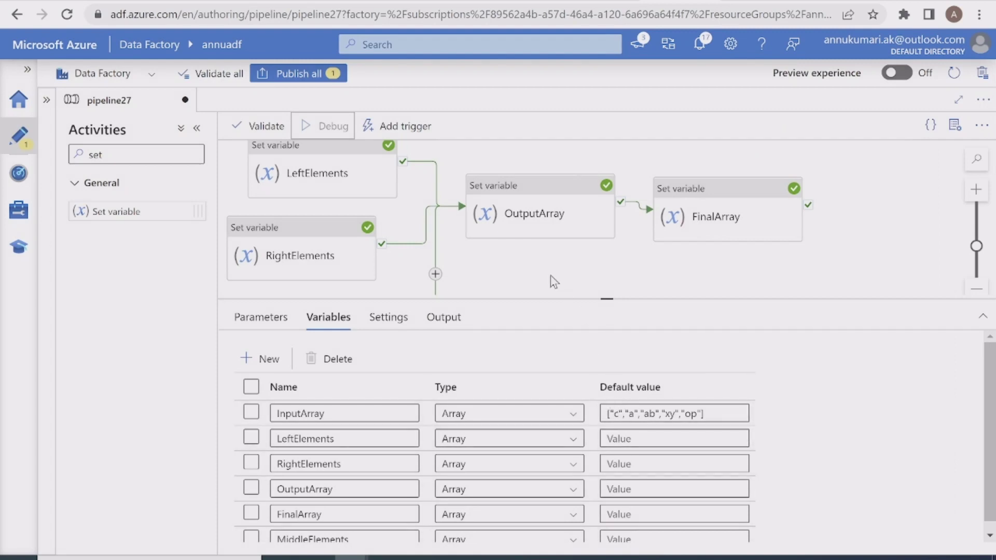
click(457, 324)
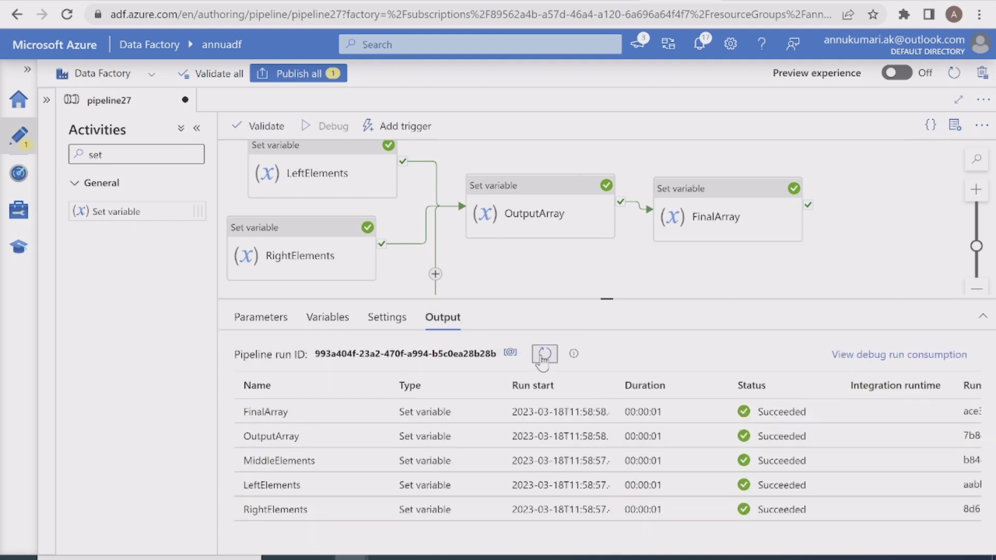
click(542, 362)
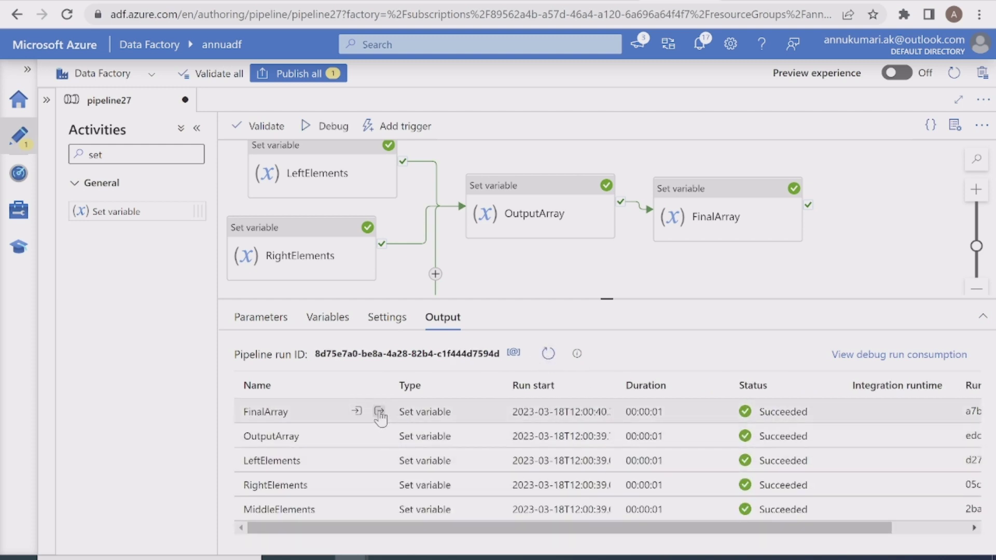
click(379, 412)
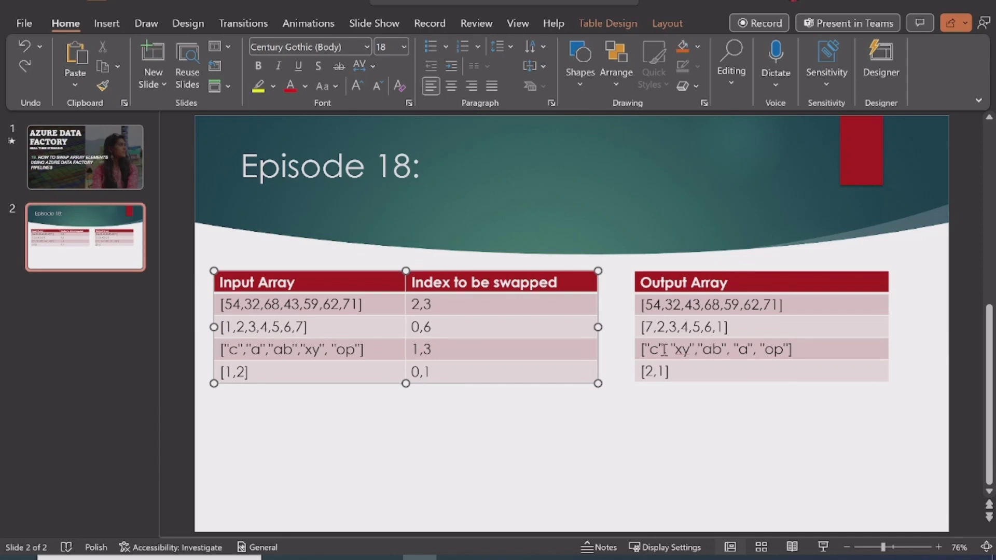
Compare the string array's expected output on the PowerPoint slide with FinalArray's output in Data Factory and close the output view.
drag(664, 349, 807, 352)
click(803, 351)
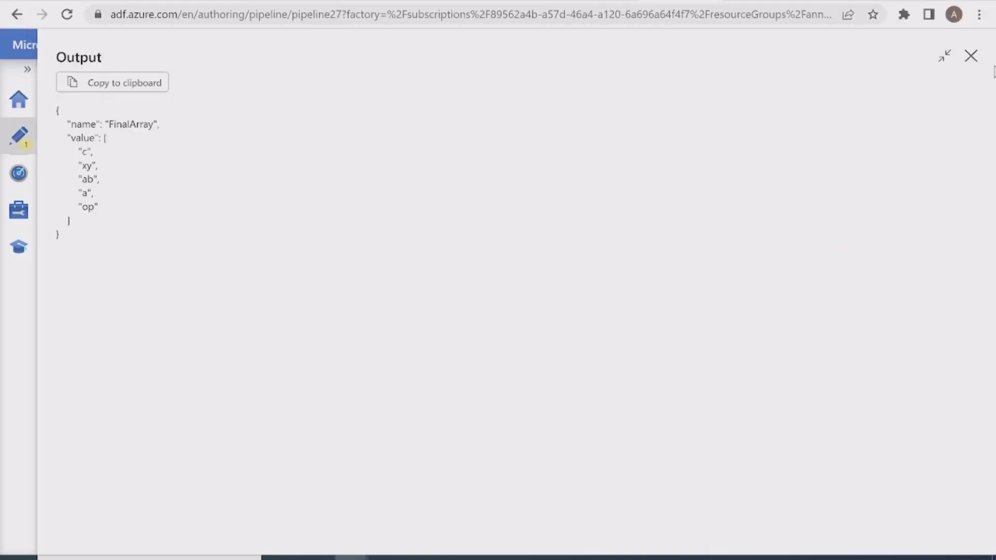
click(971, 55)
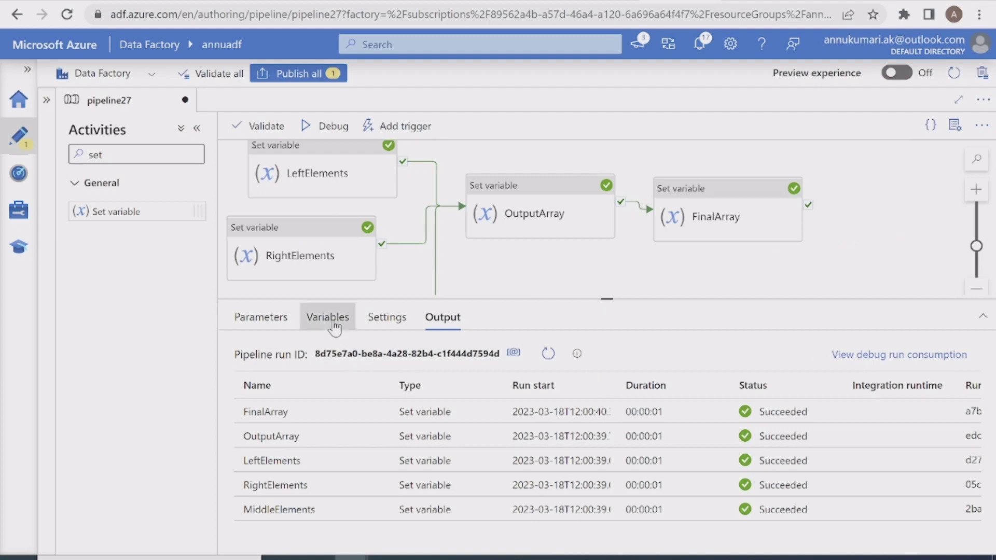
Set the default value of the InputArray variable to [1,2].
click(328, 317)
triple_click(720, 413)
key(BackSpace)
text([1)
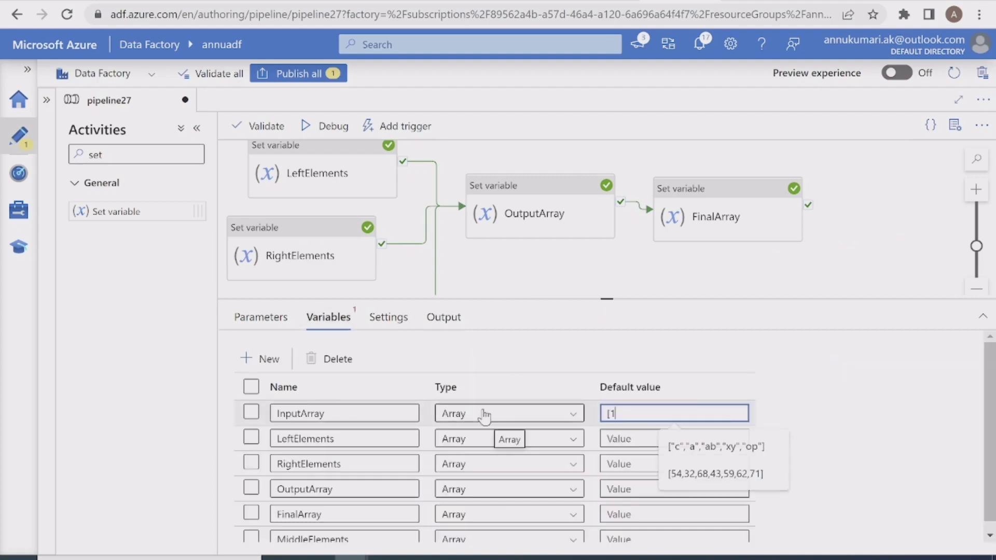
text(,2])
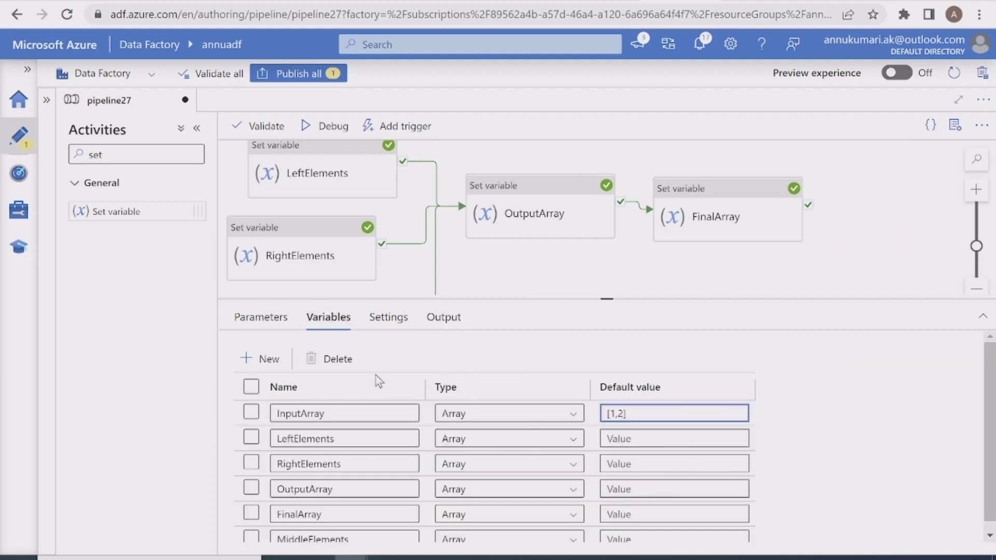
Set the default values of the pipeline parameters Index1 to 0 and Index2 to 1.
click(261, 317)
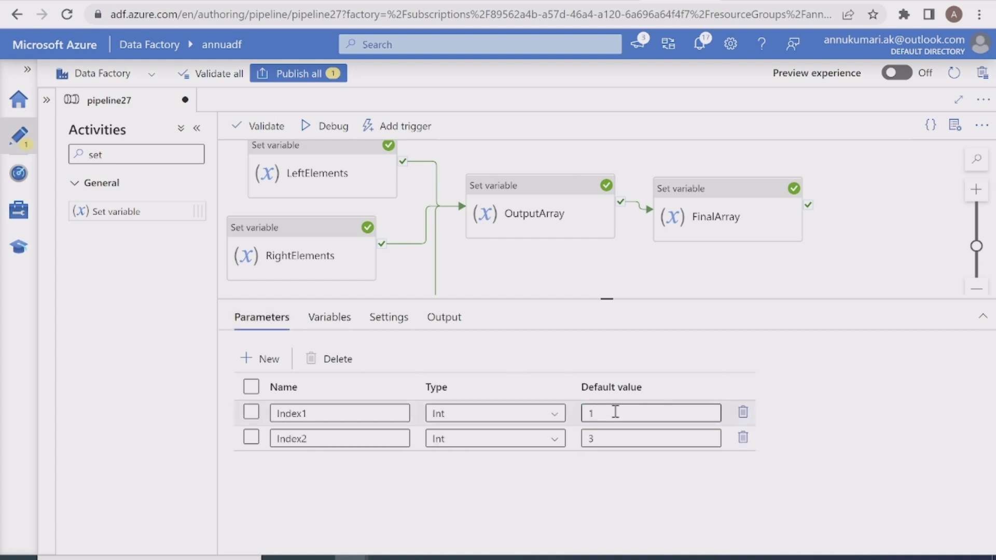
double_click(616, 412)
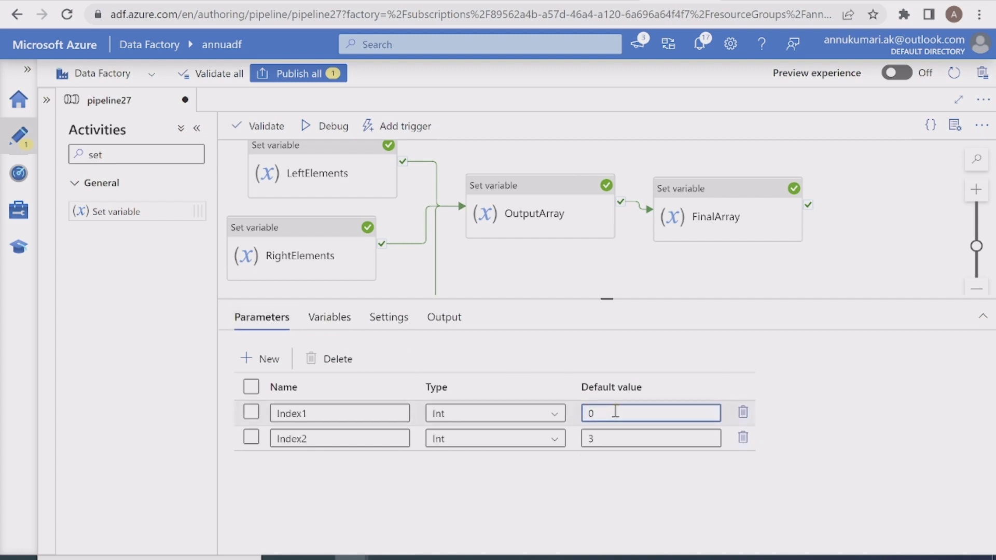
double_click(615, 439)
key(BackSpace)
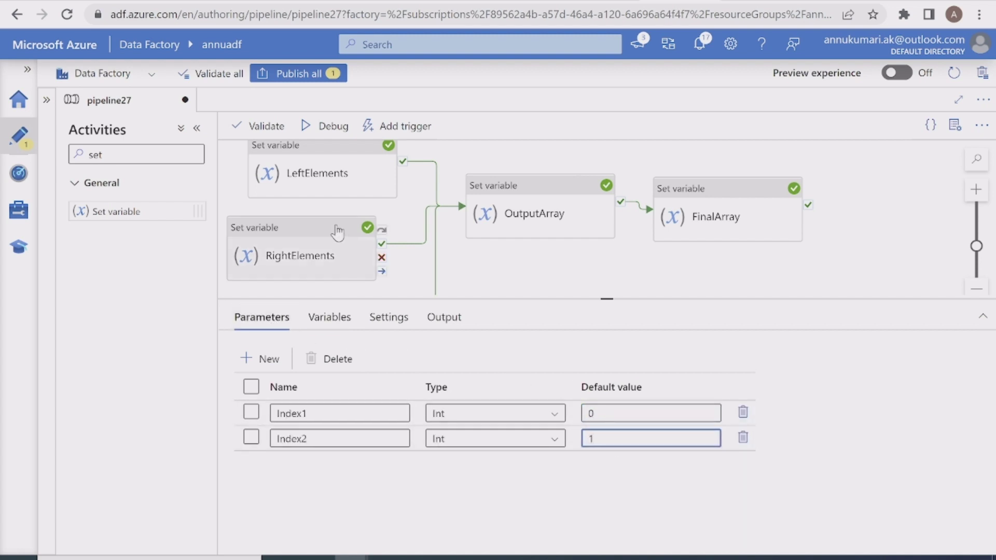
Start a debug run with Index1 0 and Index2 1, check the slide's expected output for [1,2], and refresh the activity results.
click(312, 126)
click(591, 534)
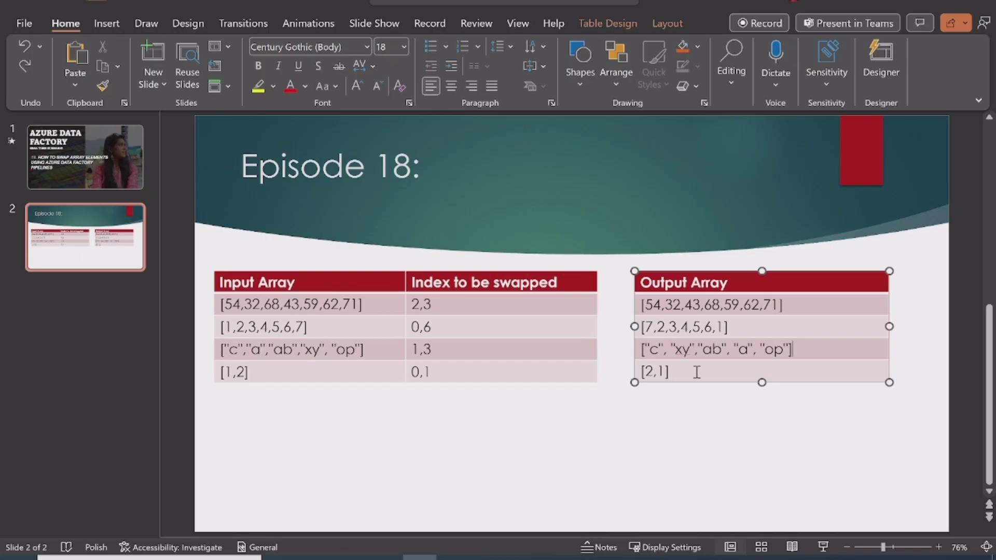
drag(697, 372, 626, 371)
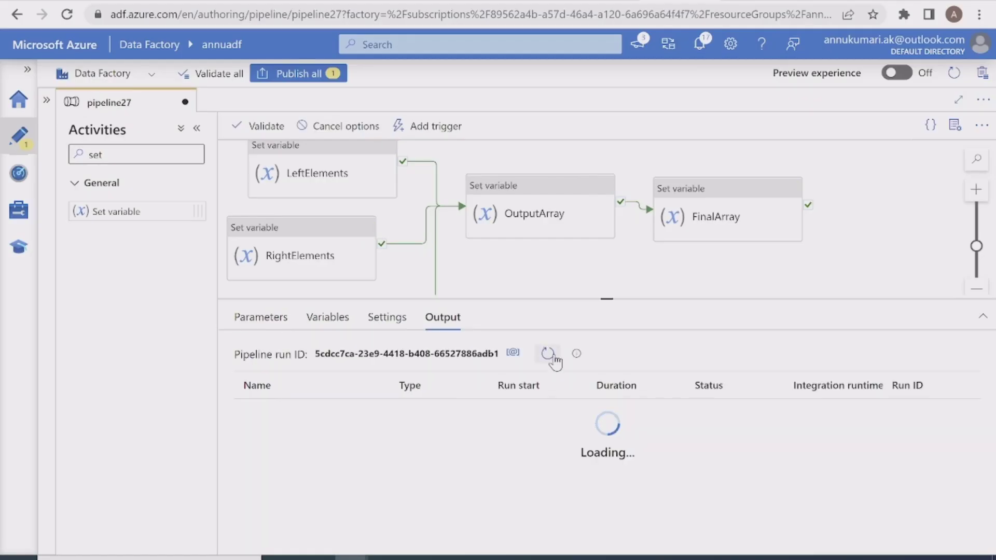
click(553, 357)
click(554, 357)
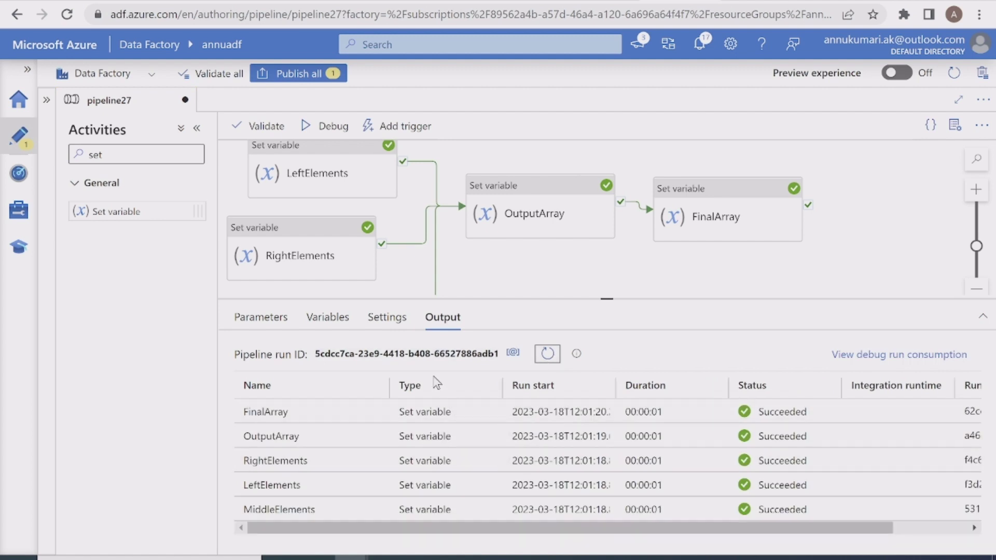
Open FinalArray's output in full view, review its array values and close it.
click(381, 412)
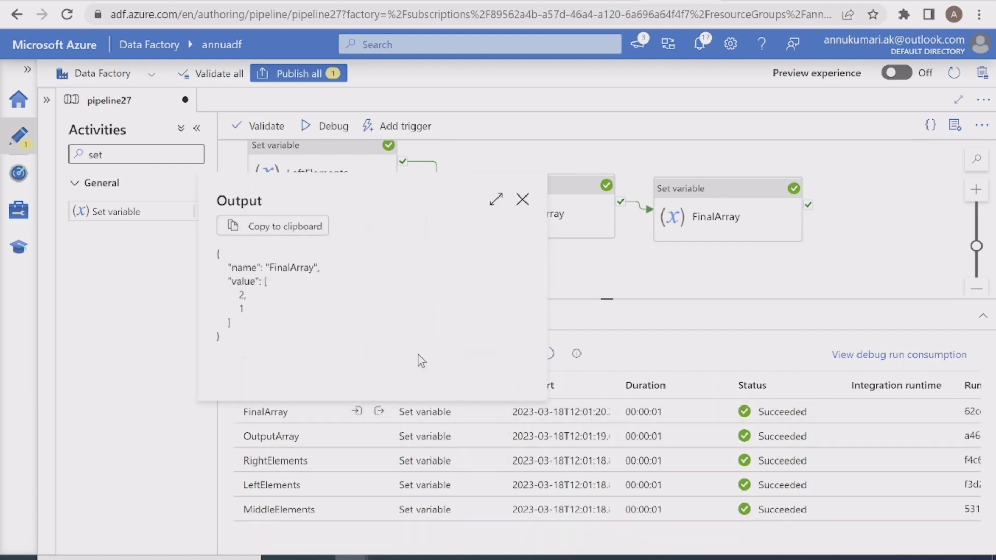
click(496, 199)
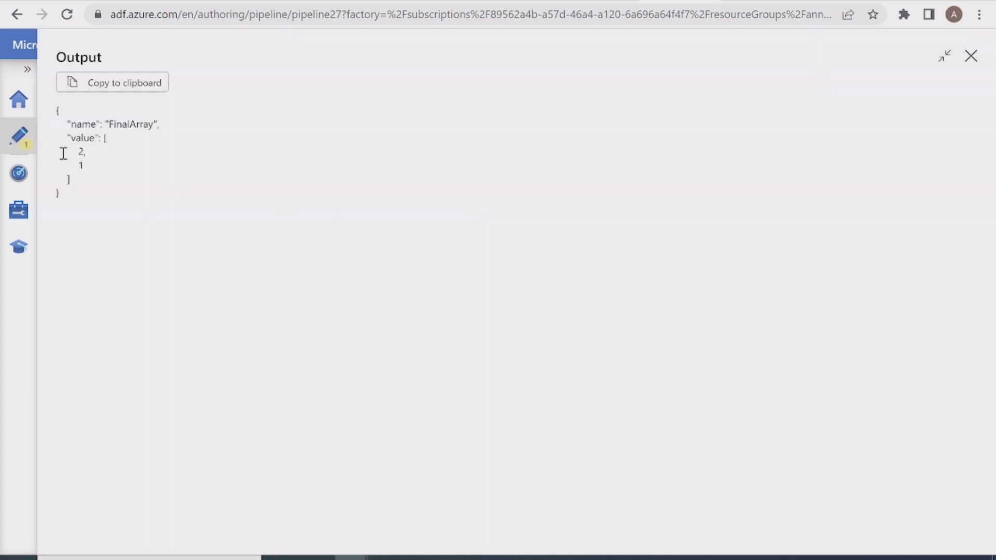
drag(64, 153, 102, 187)
click(971, 56)
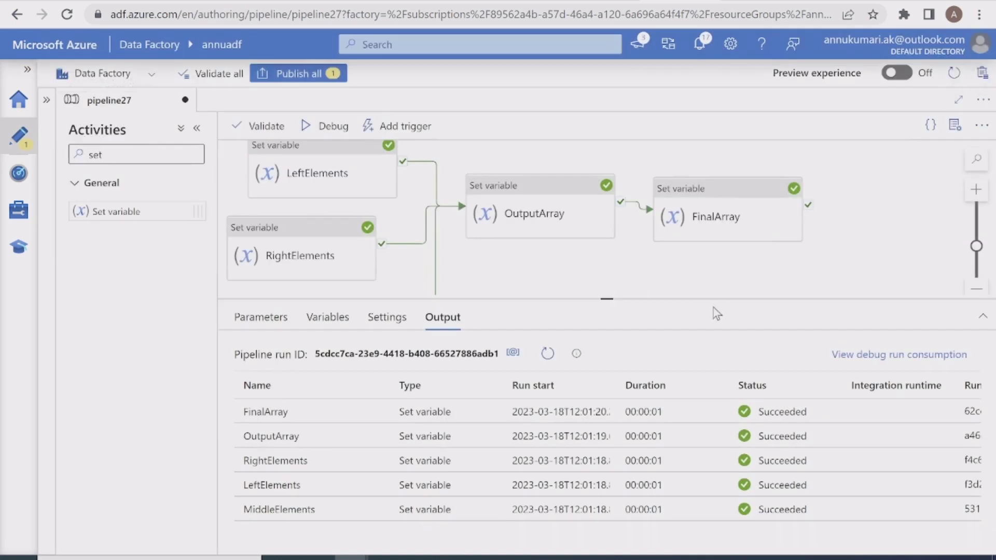
Switch to PowerPoint and review the slide's swap indexes, highlighting the 2,3 pair of the first array.
key(alt+Tab)
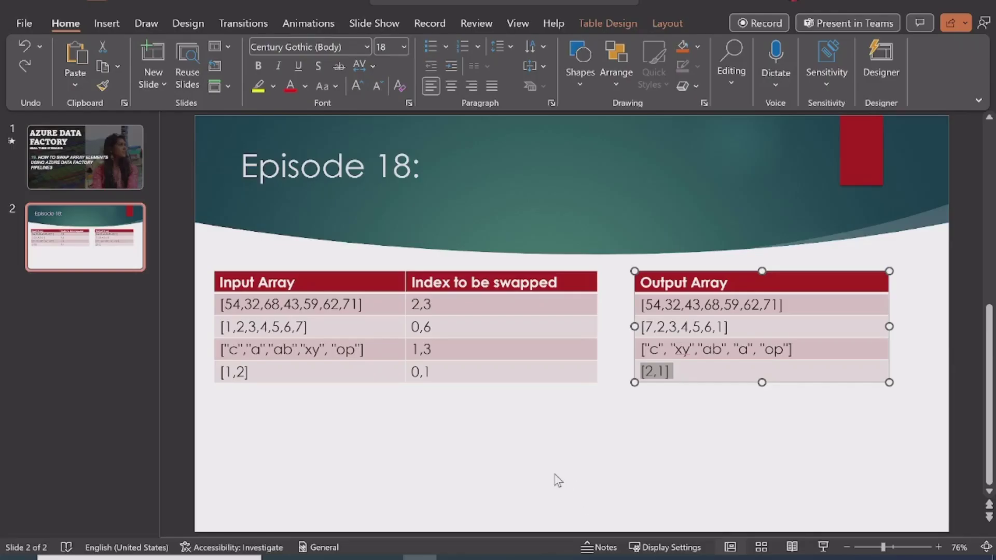
click(427, 331)
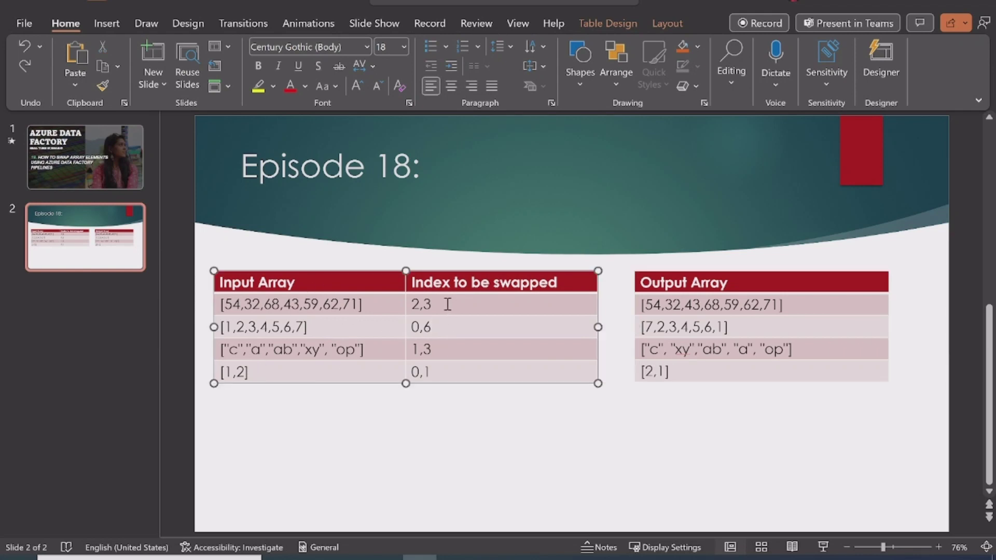
drag(447, 305, 410, 305)
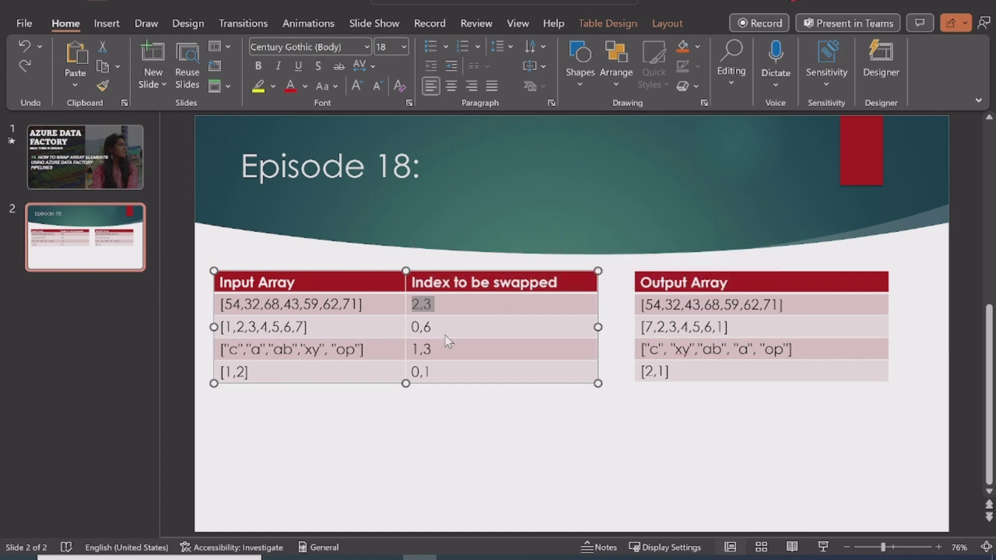
Return to Data Factory, enlarge the pipeline canvas area and auto-align its activities.
key(alt+Tab)
drag(591, 300, 598, 440)
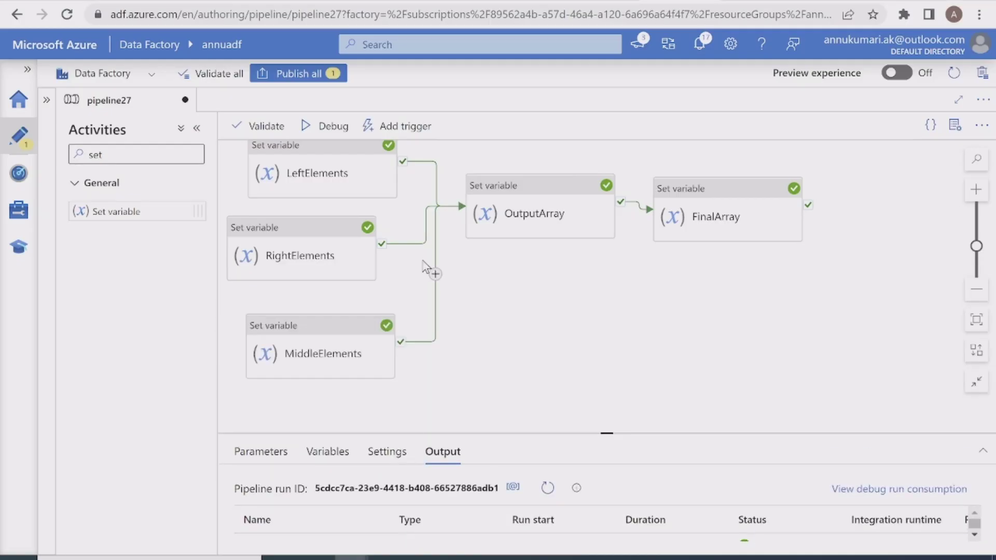
drag(556, 338, 591, 362)
right_click(559, 315)
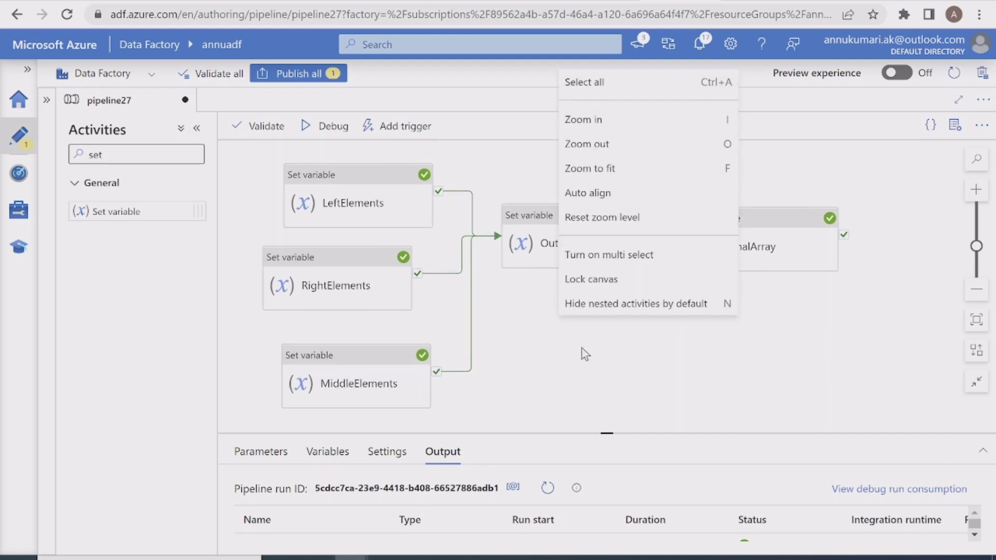
click(590, 194)
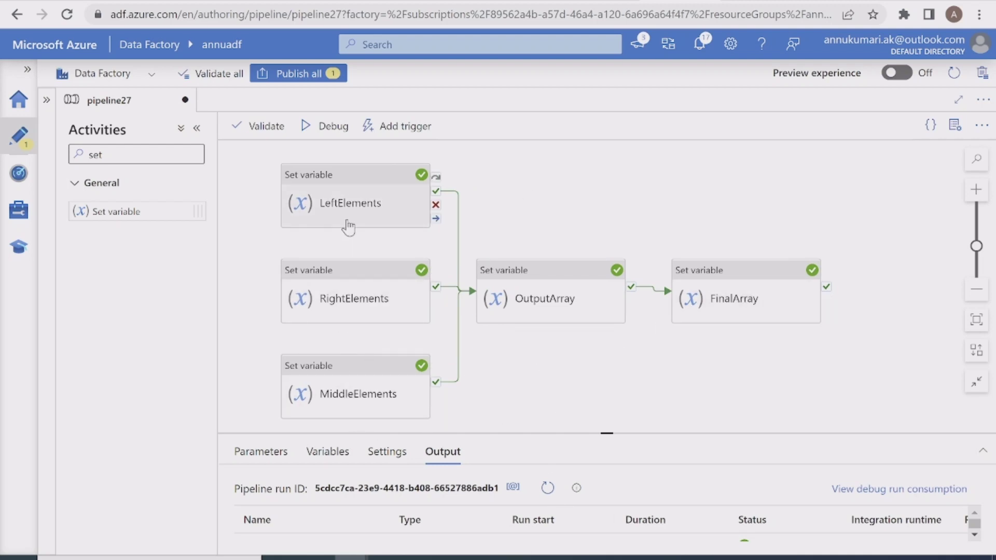
Switch back to the PowerPoint slide listing the input arrays, swap indexes and output arrays.
key(alt+Tab)
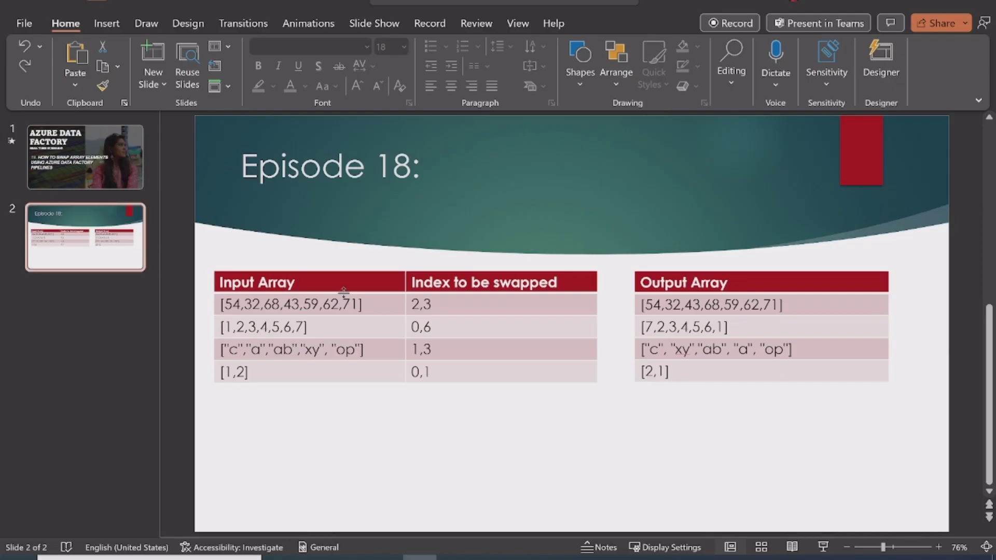